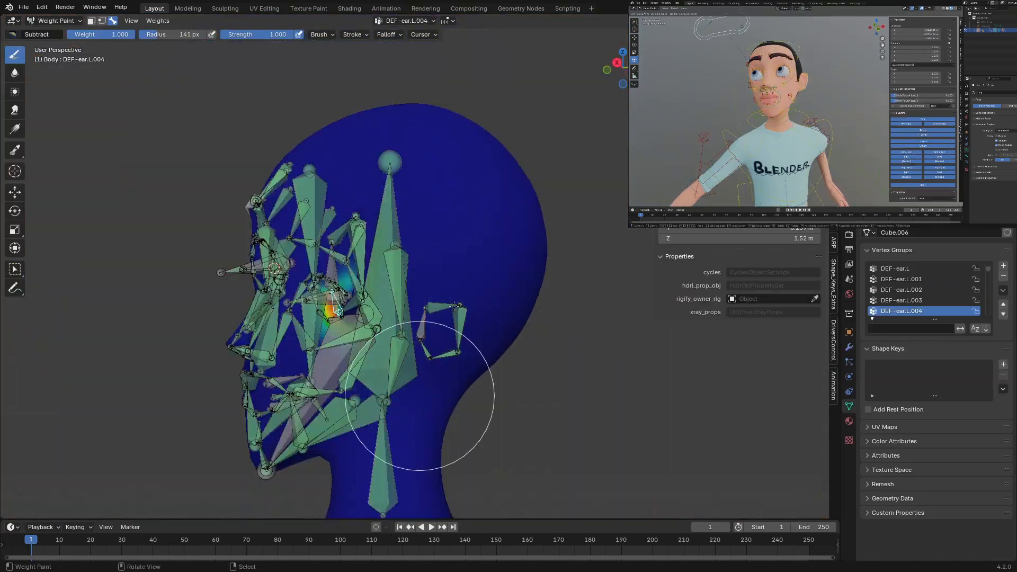
# Step: Inspect the skin weights of the head's facial deform bones, including DEF-temple.R, in Weight Paint mode
pyautogui.rightClick(348, 295)
pyautogui.moveTo(453, 305)
pyautogui.mouseDown(button='middle')
pyautogui.moveTo(354, 291)
pyautogui.moveTo(417, 284)
pyautogui.moveTo(323, 281)
pyautogui.moveTo(422, 228)
pyautogui.mouseUp(button='middle')
pyautogui.rightClick(447, 275)
pyautogui.rightClick(503, 217)
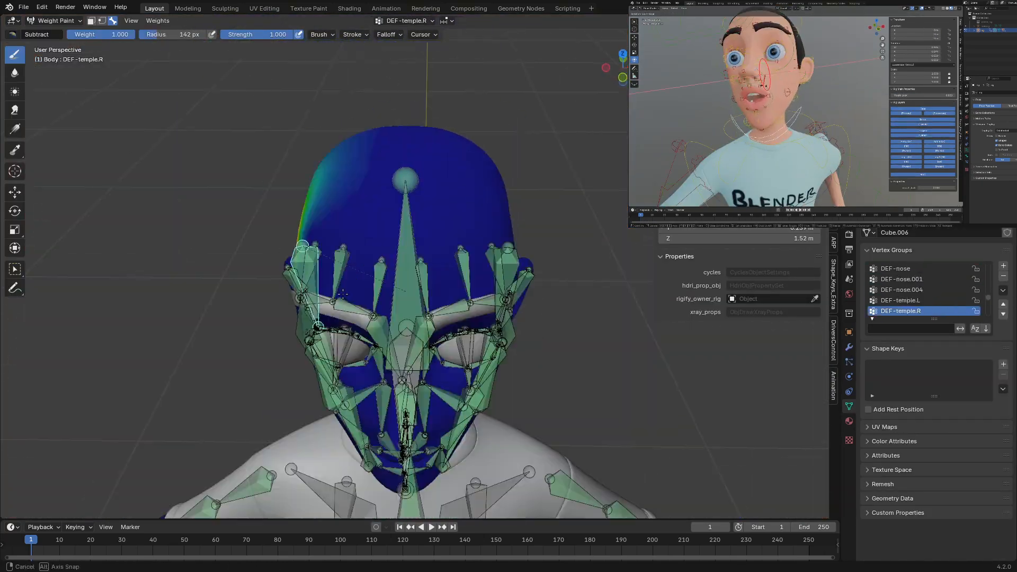
pyautogui.press('g')
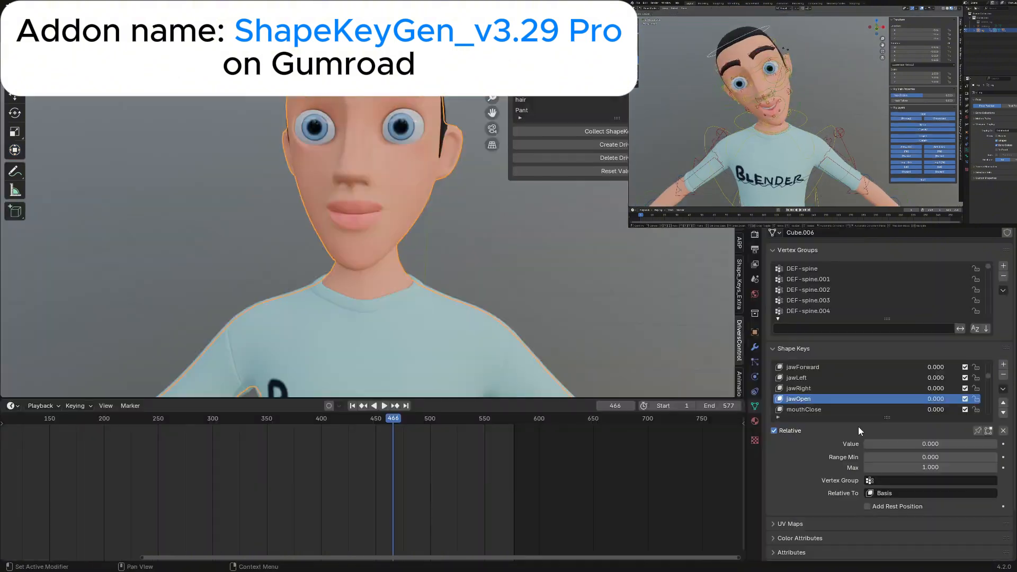
# Step: Pause and replay the character's facial shape key animation to preview it
pyautogui.moveTo(403, 275); pyautogui.dragTo(375, 301, button='middle')
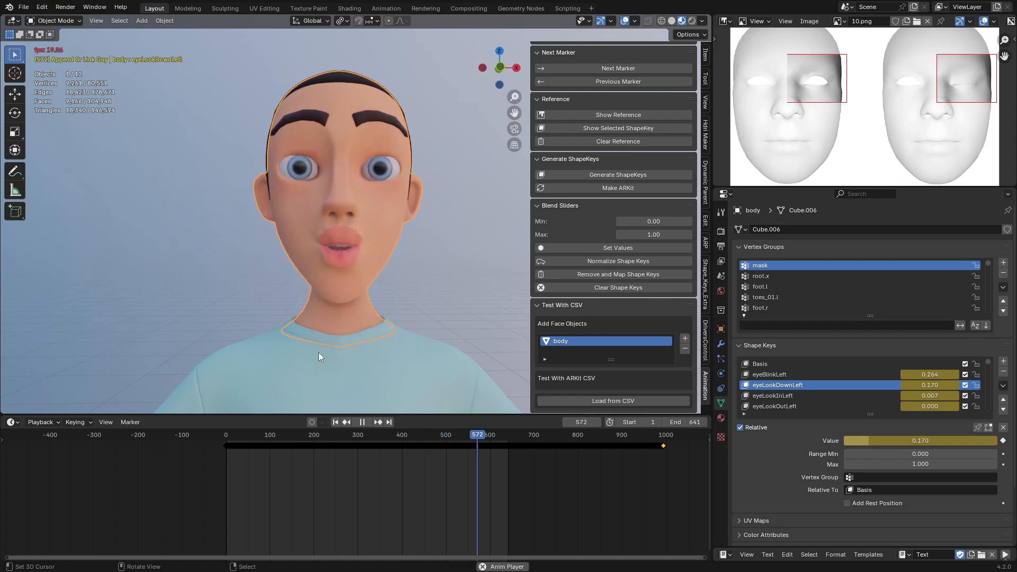
pyautogui.click(362, 422)
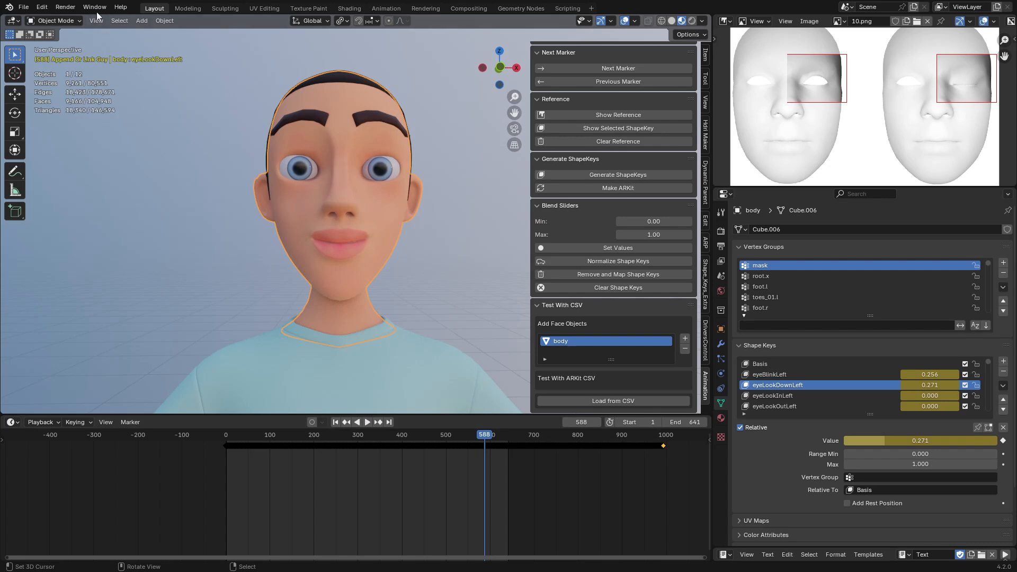
pyautogui.click(365, 422)
pyautogui.click(366, 422)
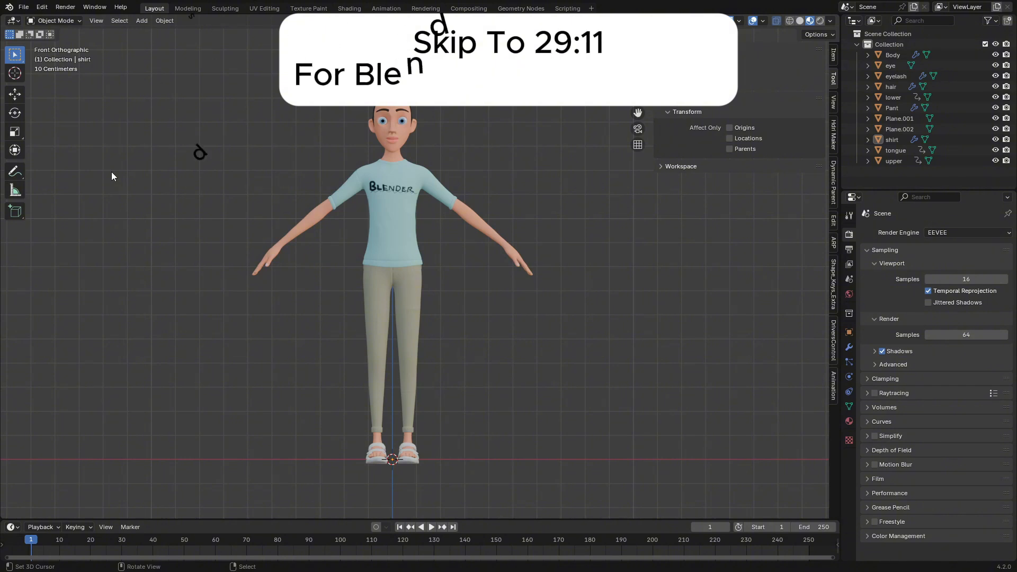
# Step: Open the add-on preferences and check that the Rigify add-on is enabled
pyautogui.click(44, 12)
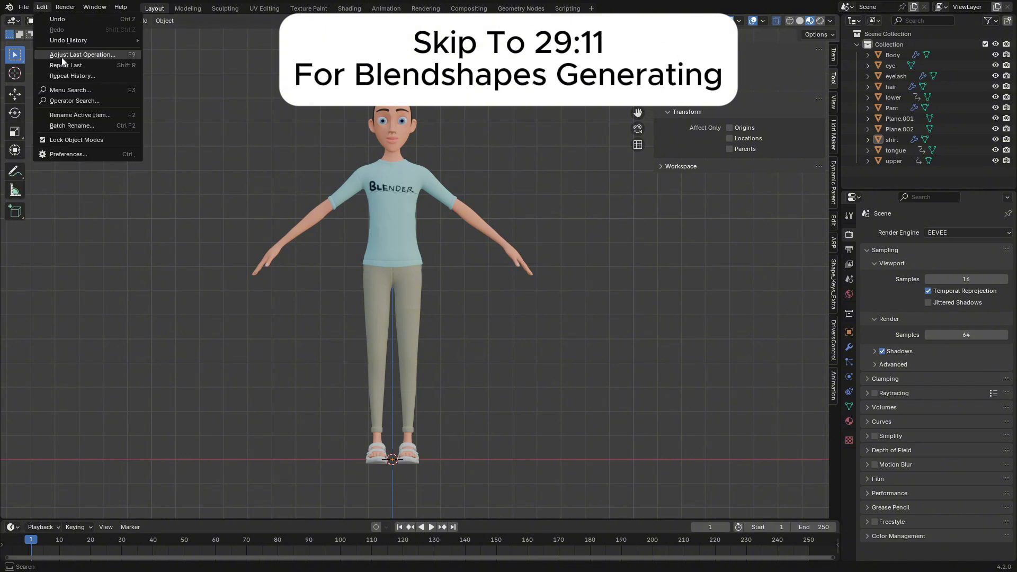
pyautogui.click(85, 154)
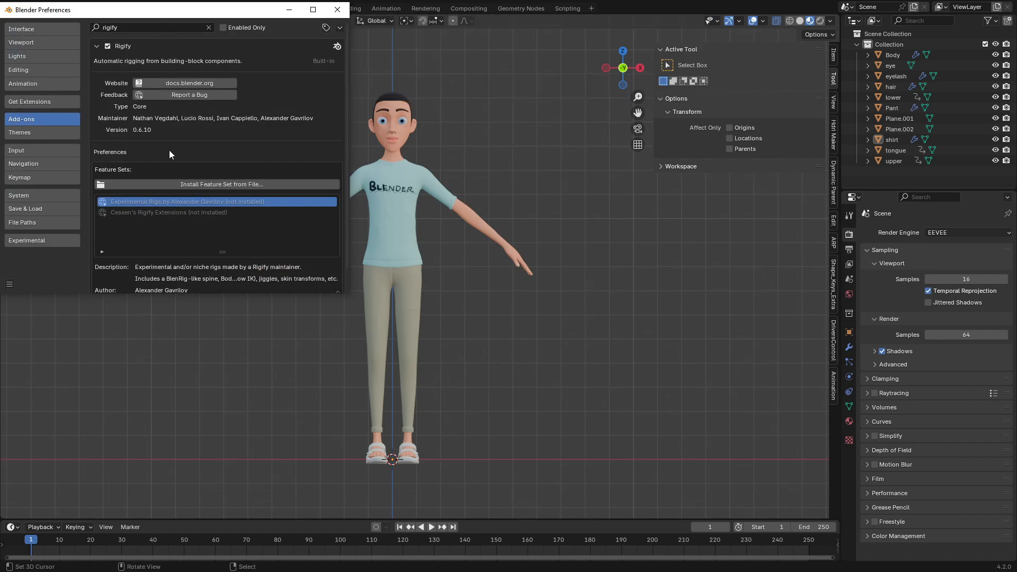
pyautogui.click(94, 48)
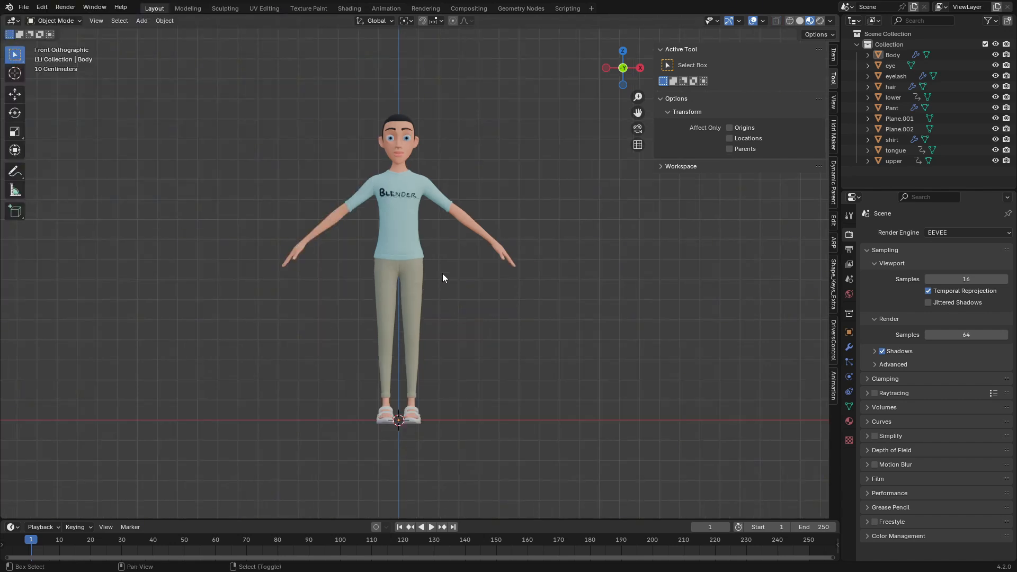
# Step: Add a Rigify Human meta-rig armature to the scene
pyautogui.keyDown('shift'); pyautogui.moveTo(443, 274); pyautogui.dragTo(443, 302, button='middle'); pyautogui.keyUp('shift')
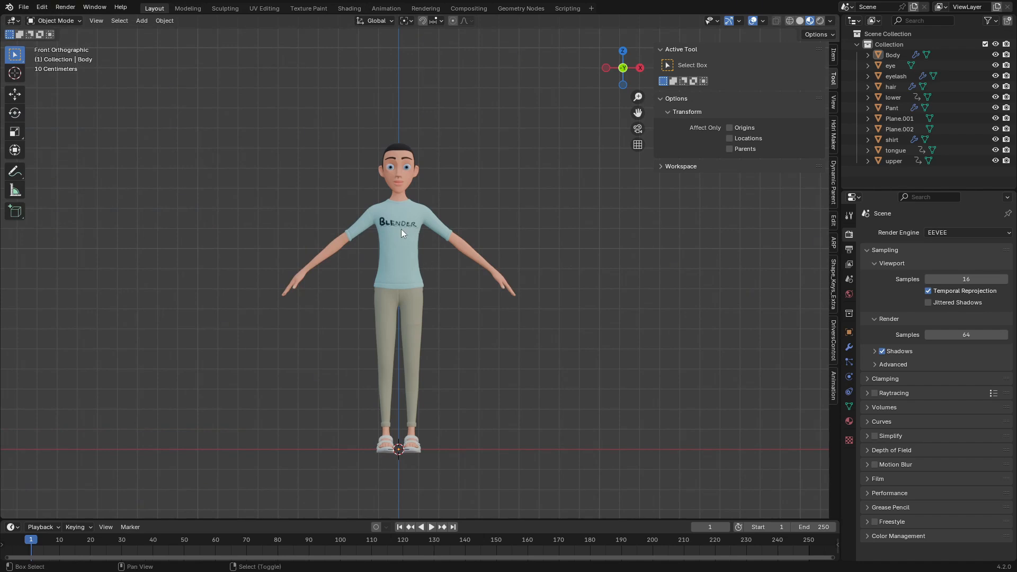
pyautogui.hotkey('shift', 'a')
pyautogui.moveTo(384, 308)
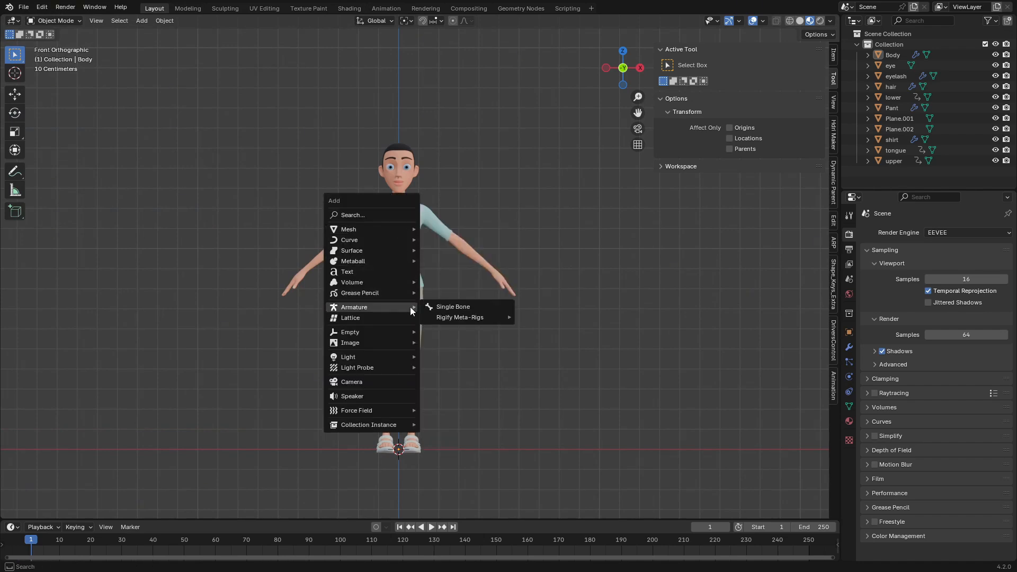
pyautogui.moveTo(443, 317)
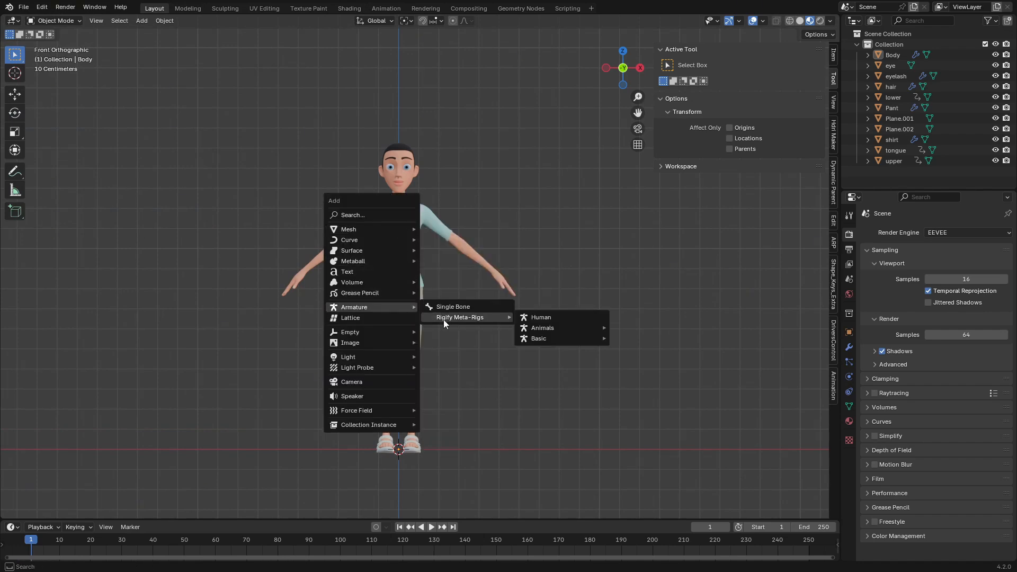
pyautogui.click(532, 318)
# Step: Scale the metarig down uniformly until its face bones fit the character's face
pyautogui.keyDown('shift'); pyautogui.moveTo(360, 234); pyautogui.dragTo(329, 256, button='middle'); pyautogui.keyUp('shift')
pyautogui.scroll(3, 430, 180)
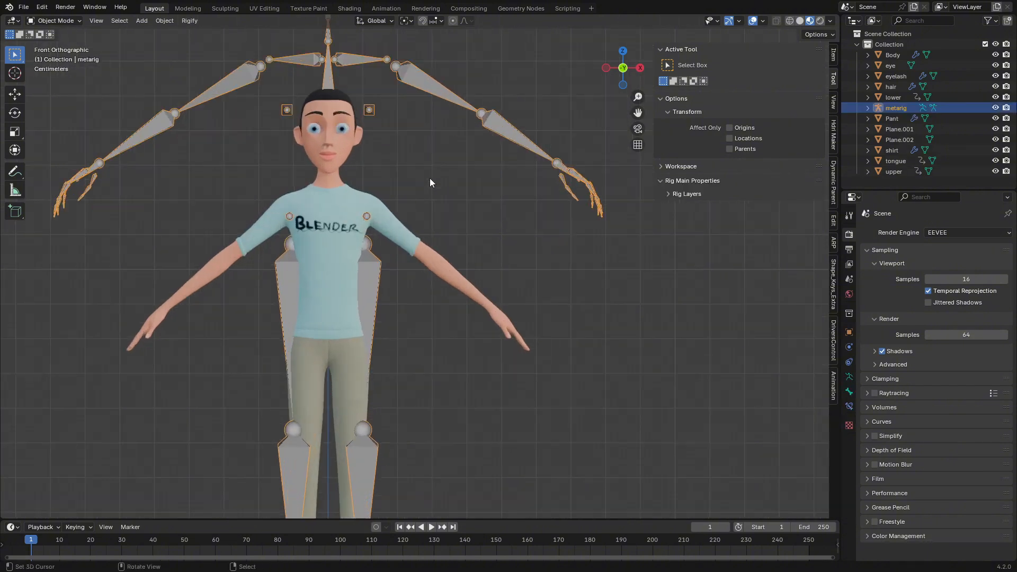
pyautogui.keyDown('shift'); pyautogui.moveTo(397, 165); pyautogui.dragTo(420, 235, button='middle'); pyautogui.keyUp('shift')
pyautogui.scroll(3, 411, 313)
pyautogui.press('s')
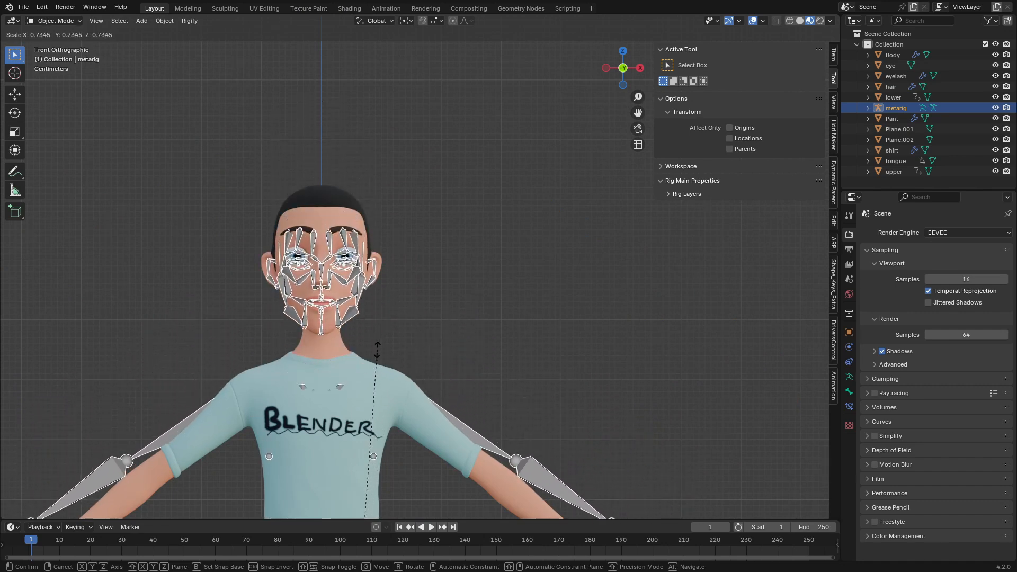
pyautogui.click(395, 191)
pyautogui.scroll(2, 395, 190)
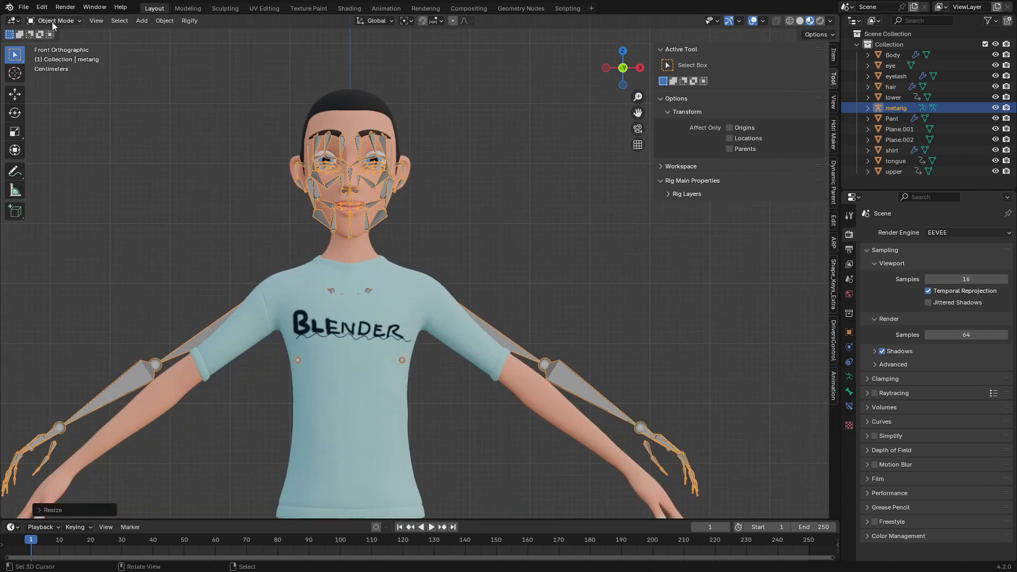
# Step: Switch the metarig to Edit Mode and display its bones as sticks in front of the mesh
pyautogui.click(55, 44)
pyautogui.scroll(3, 412, 184)
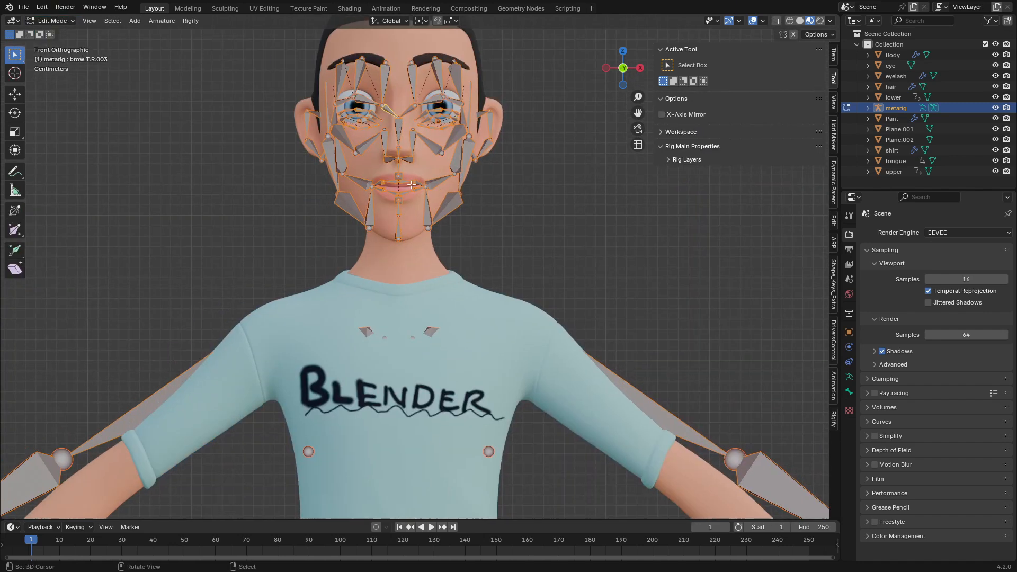
pyautogui.click(849, 377)
pyautogui.scroll(-15, 916, 373)
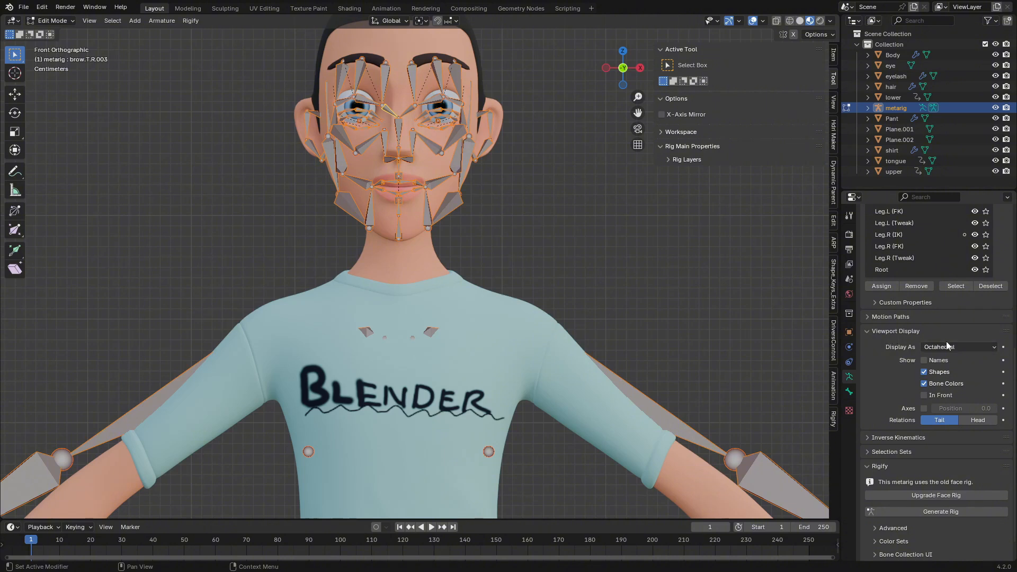
pyautogui.click(942, 347)
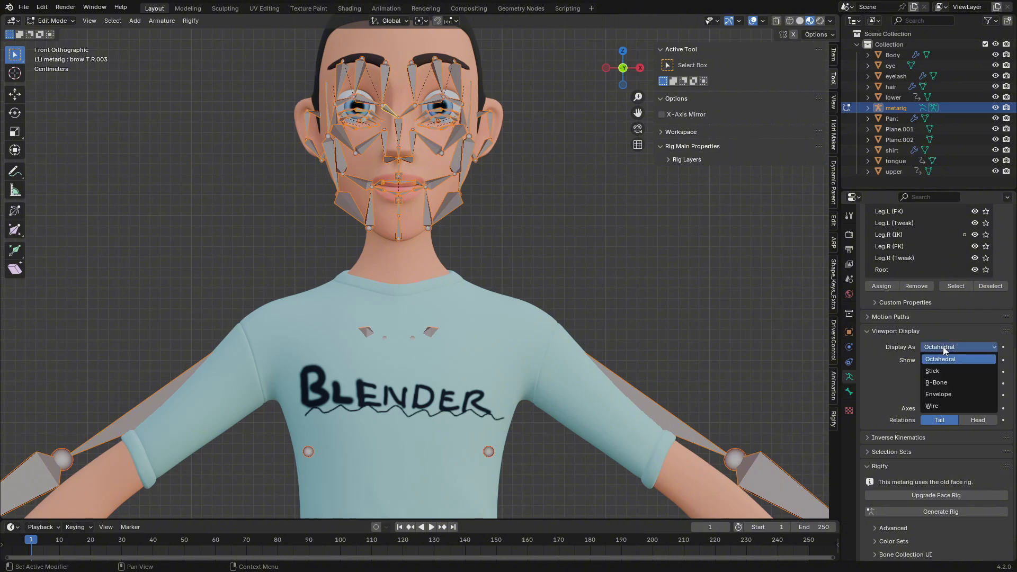
pyautogui.click(945, 370)
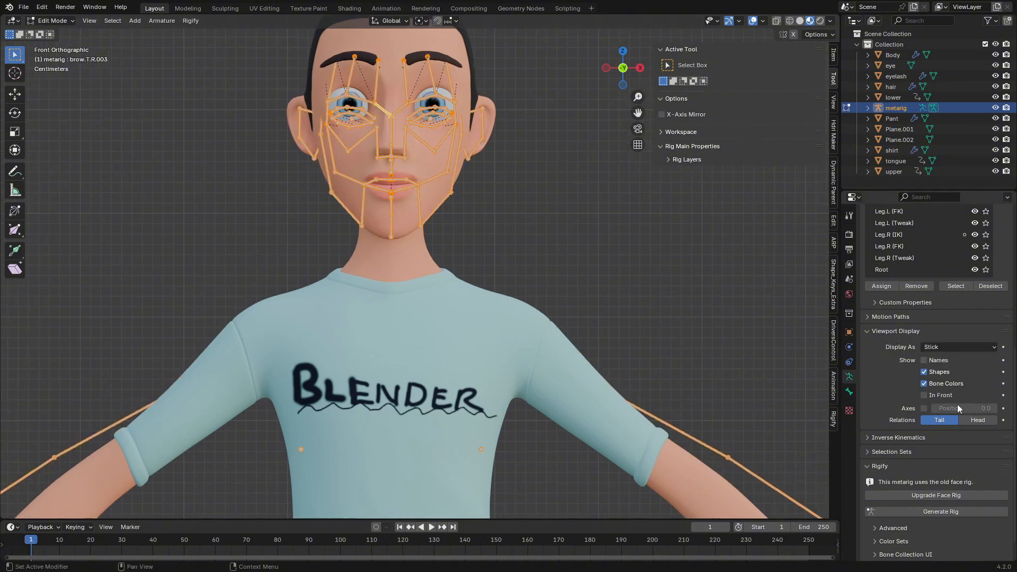
pyautogui.click(936, 396)
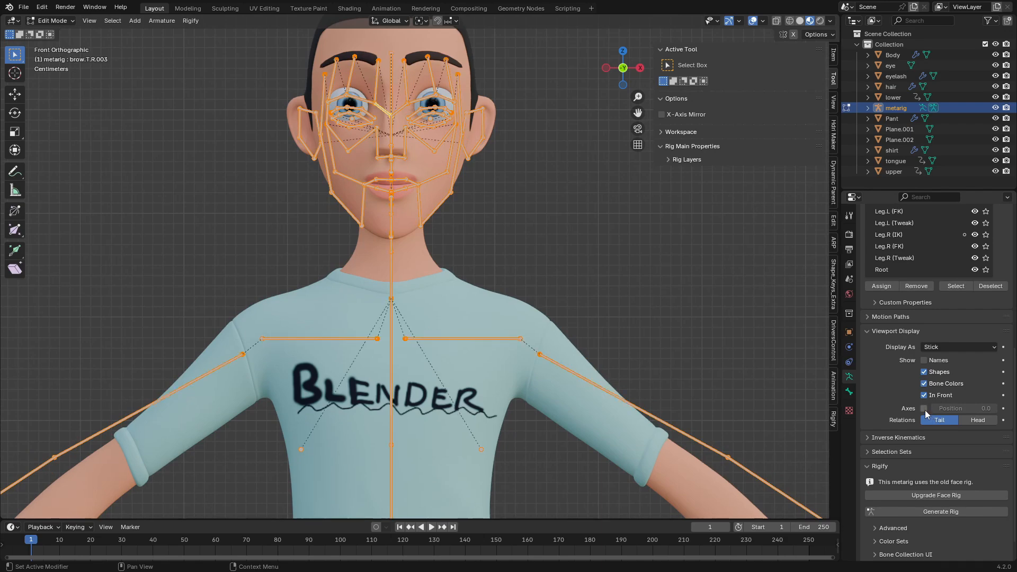
# Step: Show the metarig's bone axes to inspect their orientation, and turn them off again
pyautogui.click(924, 408)
pyautogui.scroll(5, 404, 213)
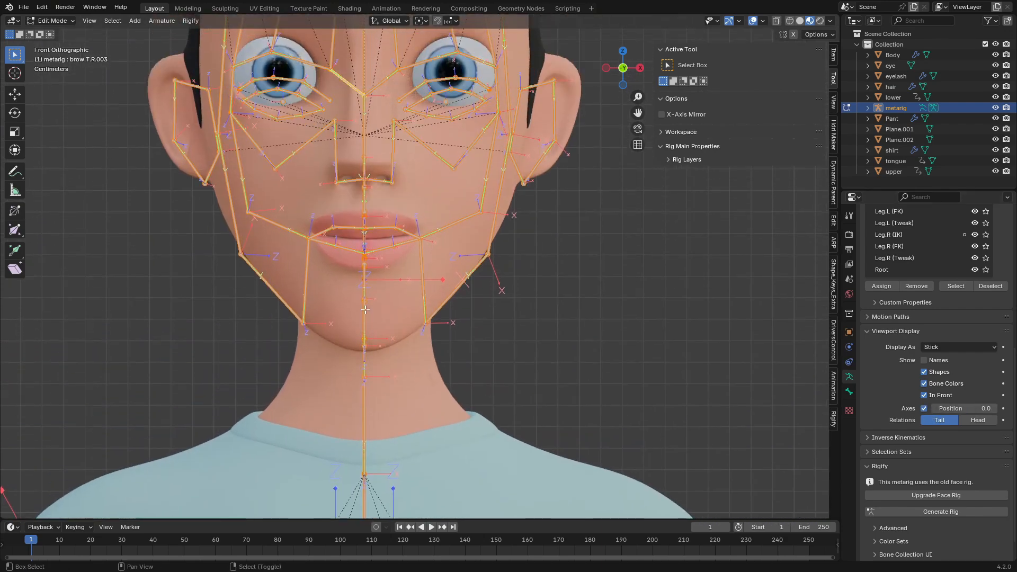
pyautogui.scroll(-3, 550, 304)
pyautogui.keyDown('shift'); pyautogui.moveTo(577, 389); pyautogui.dragTo(444, 225, button='middle'); pyautogui.keyUp('shift')
pyautogui.scroll(-5, 443, 225)
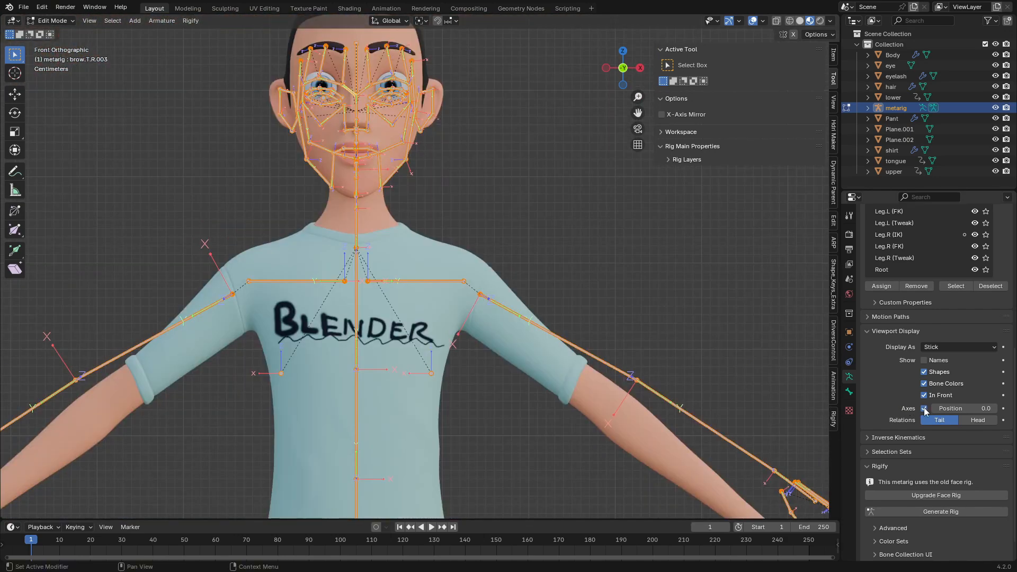
pyautogui.click(924, 408)
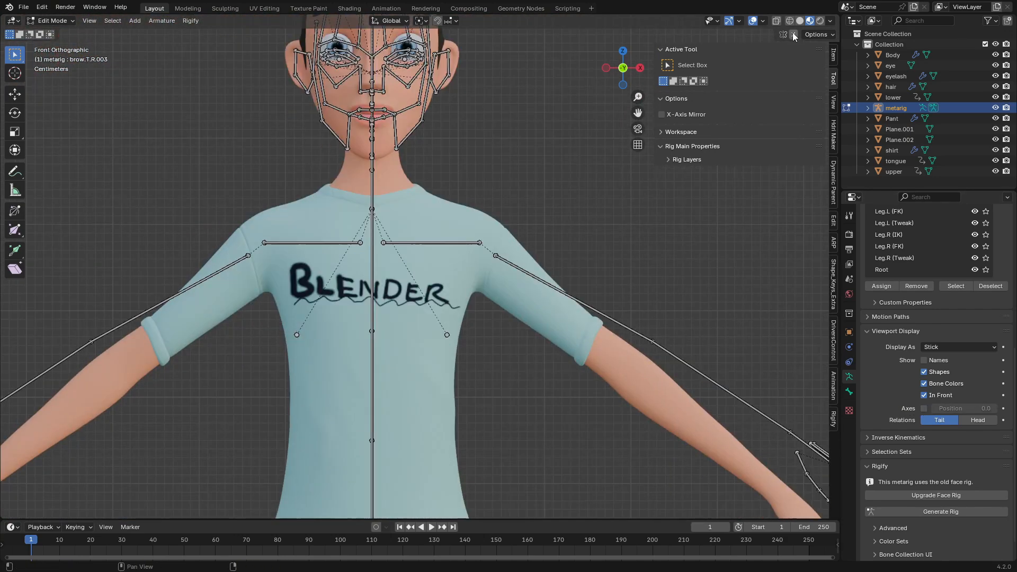
# Step: Enable X-Axis Mirror for the metarig and test it by trying to move the upper arm bones
pyautogui.click(793, 35)
pyautogui.scroll(-2, 527, 268)
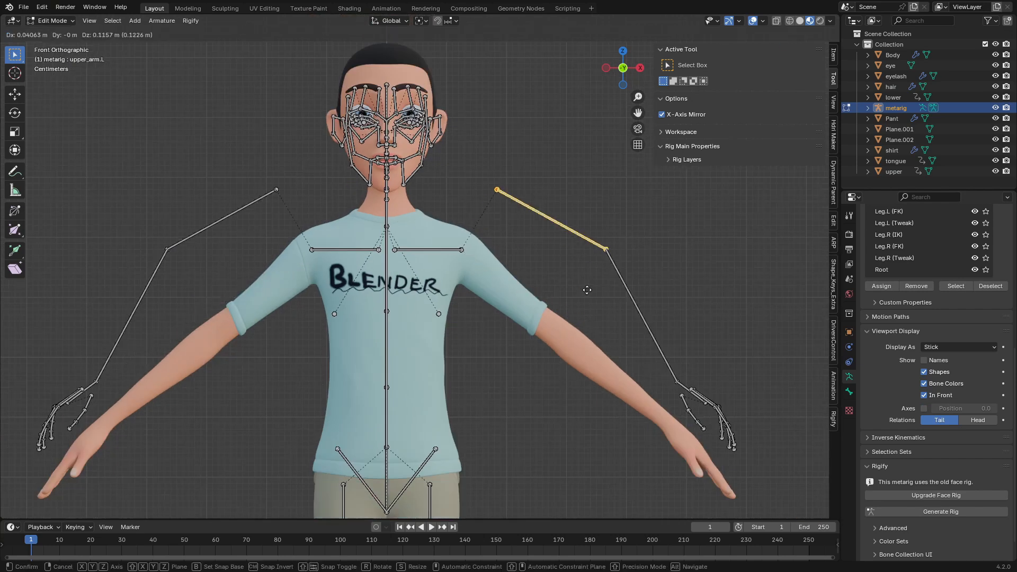
pyautogui.click(262, 290)
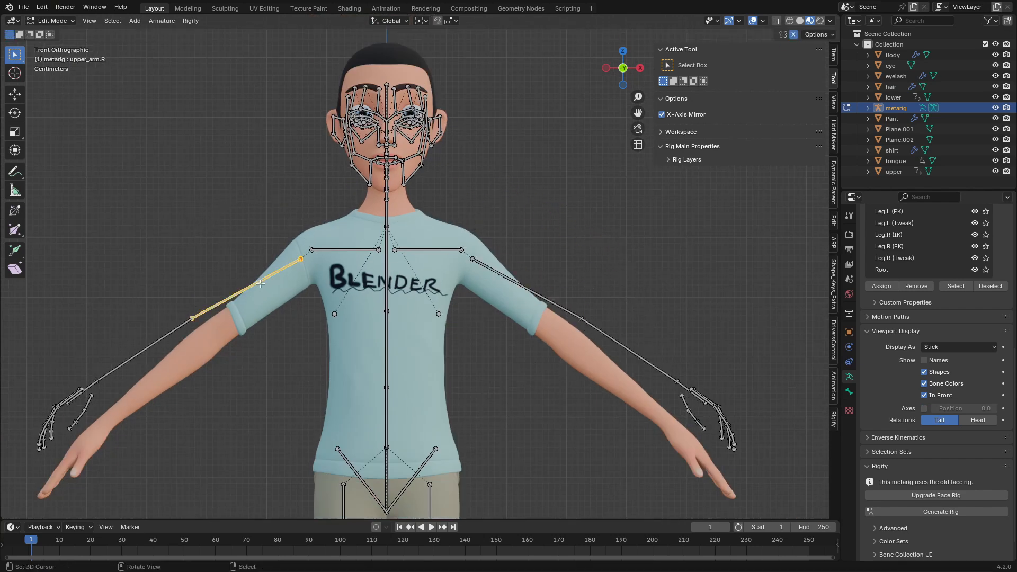
pyautogui.press('g')
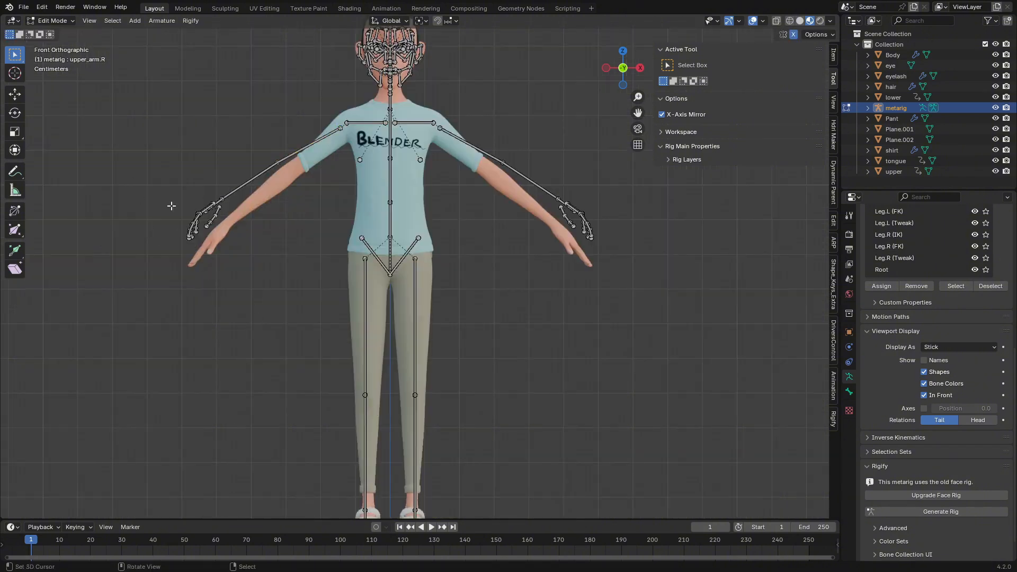
# Step: Hide the metarig's right arm, hand, shoulder, chest and leg bones
pyautogui.moveTo(144, 61); pyautogui.dragTo(372, 318)
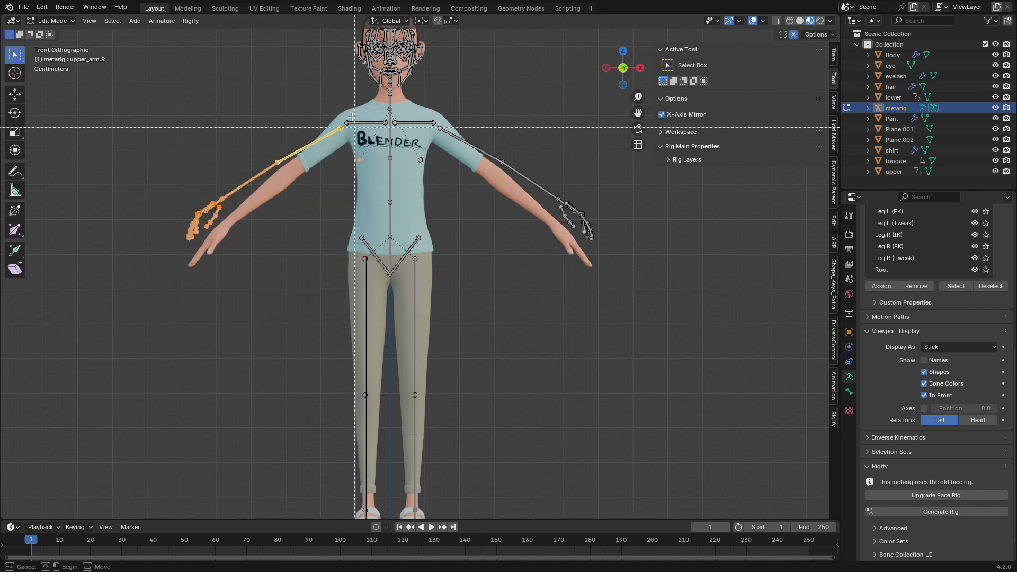
pyautogui.moveTo(332, 89); pyautogui.dragTo(387, 157)
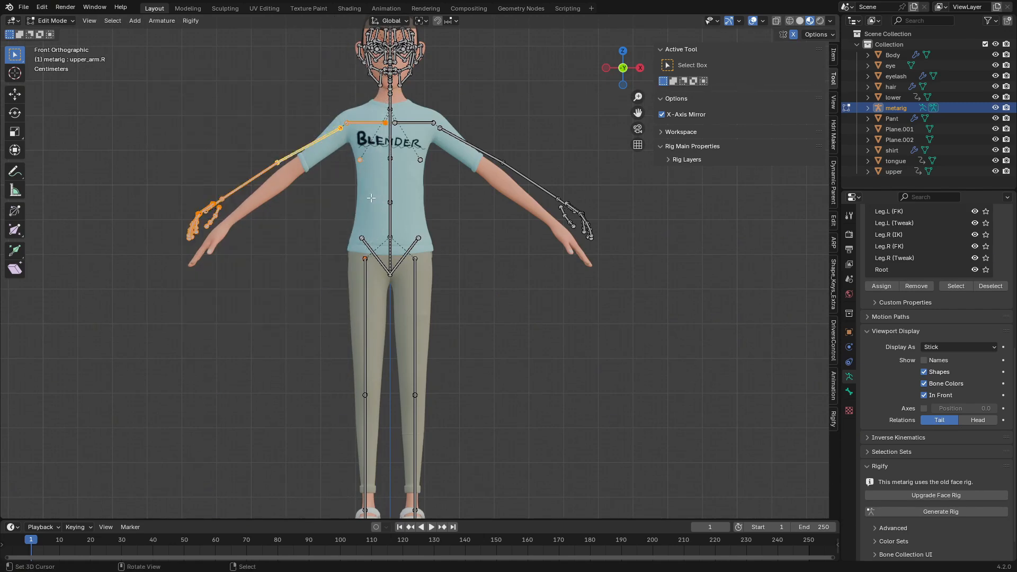
pyautogui.press('h')
pyautogui.keyDown('shift'); pyautogui.moveTo(371, 198); pyautogui.dragTo(350, 121, button='middle'); pyautogui.keyUp('shift')
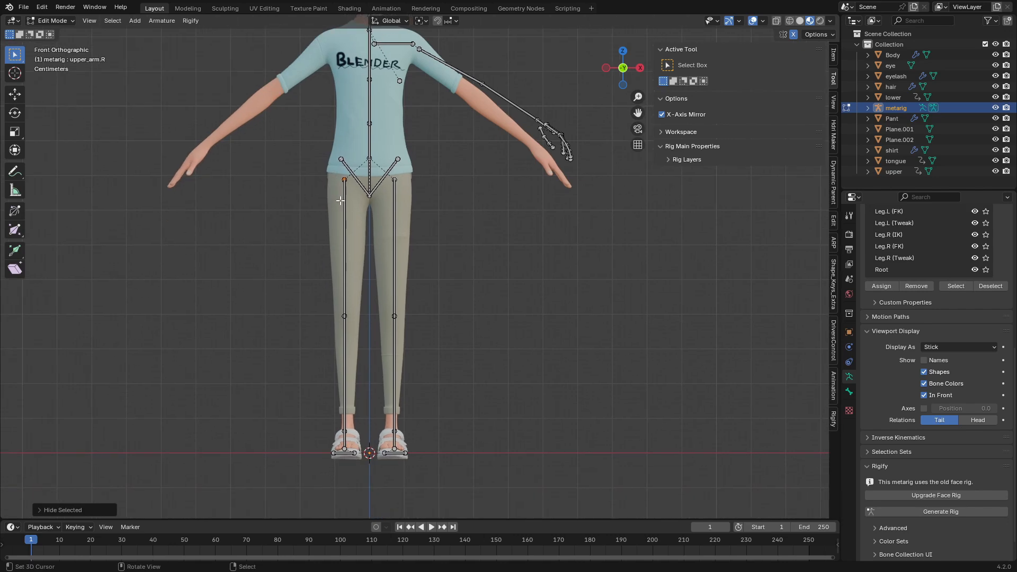
pyautogui.press('b')
pyautogui.moveTo(344, 304); pyautogui.dragTo(360, 496)
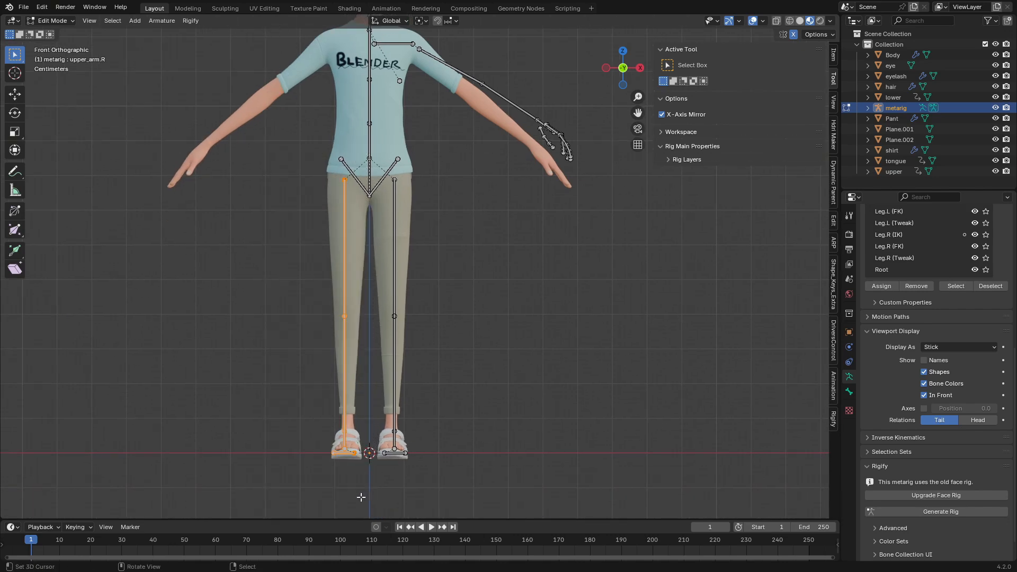
pyautogui.press('h')
# Step: Try moving the pelvis.R bone with X-axis mirroring on
pyautogui.scroll(3, 347, 350)
pyautogui.keyDown('shift'); pyautogui.moveTo(348, 341); pyautogui.dragTo(365, 302, button='middle'); pyautogui.keyUp('shift')
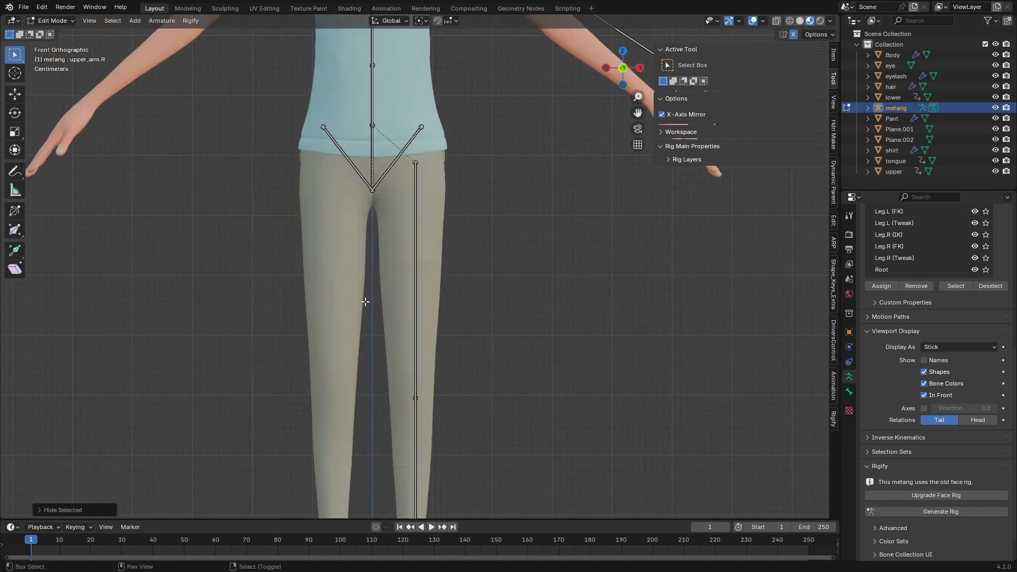
pyautogui.rightClick(344, 163)
pyautogui.press('g')
pyautogui.rightClick(263, 170)
# Step: Move the pelvis.L bone slightly outward from the body's centre line in front view with X-axis mirroring on
pyautogui.scroll(4, 278, 185)
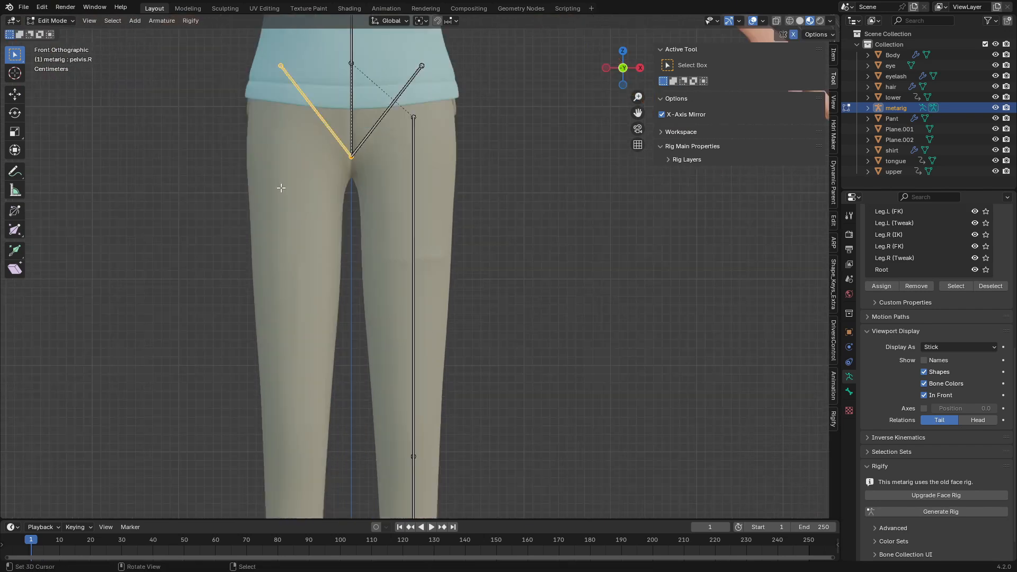
pyautogui.keyDown('shift'); pyautogui.moveTo(299, 187); pyautogui.dragTo(309, 321, button='middle'); pyautogui.keyUp('shift')
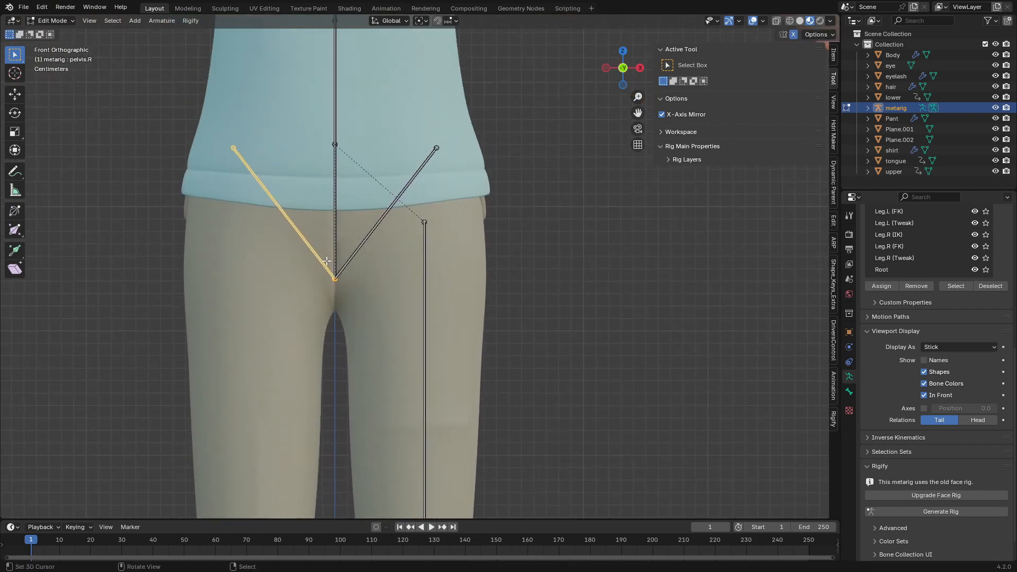
pyautogui.scroll(4, 274, 318)
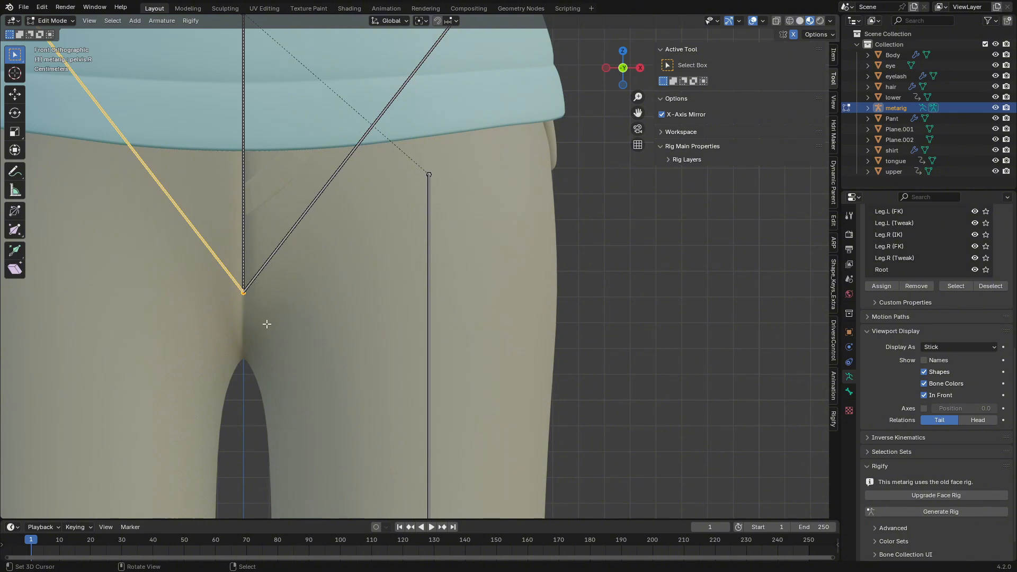
pyautogui.rightClick(279, 255)
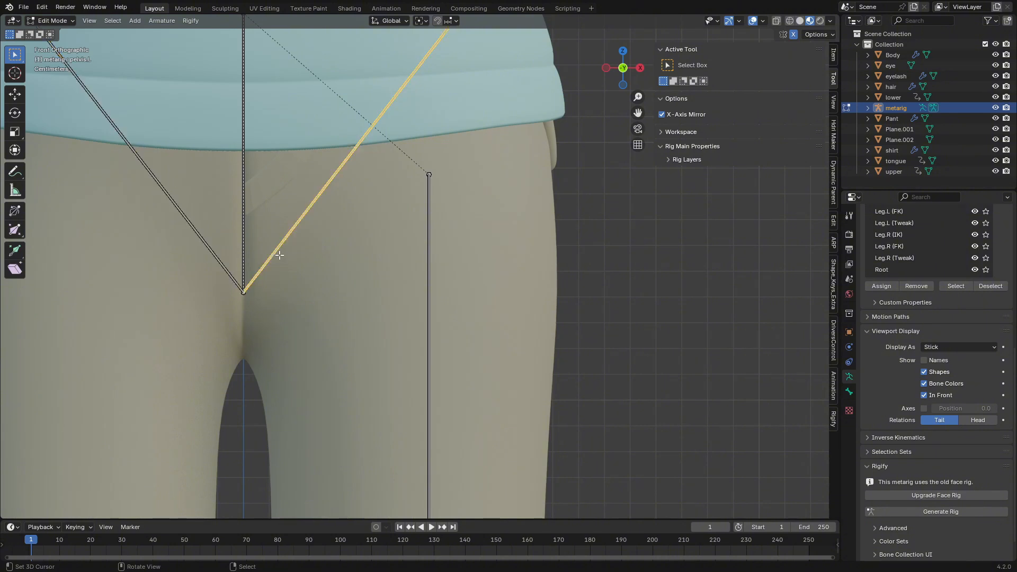
pyautogui.press('g')
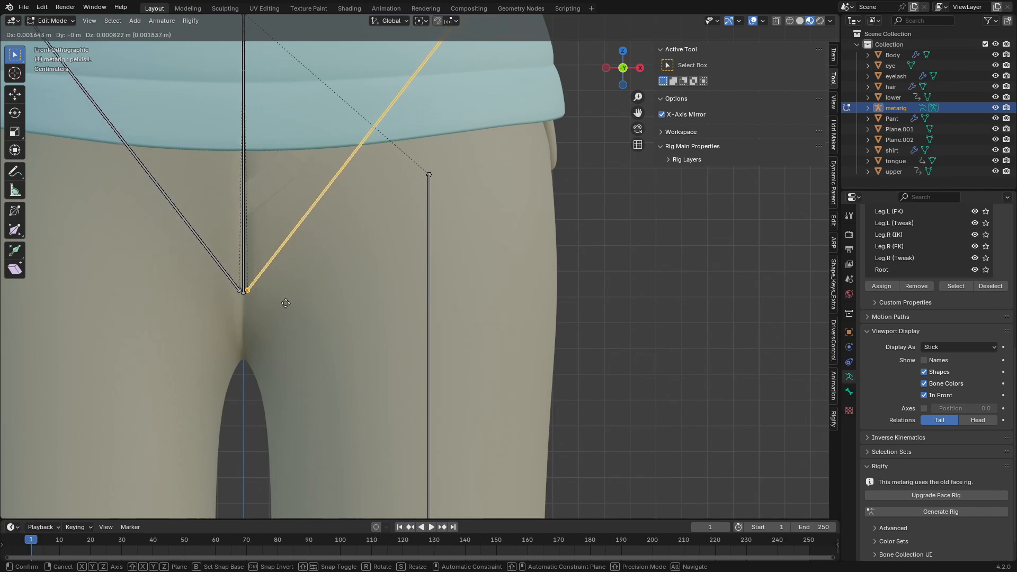
pyautogui.click(282, 303)
# Step: Hide all of the metarig's face bones from the eyebrows to the chin, and save the file
pyautogui.scroll(2, 289, 313)
pyautogui.scroll(-6, 289, 314)
pyautogui.keyDown('shift'); pyautogui.moveTo(285, 128); pyautogui.dragTo(330, 150, button='middle'); pyautogui.keyUp('shift')
pyautogui.keyDown('shift'); pyautogui.moveTo(389, 177); pyautogui.dragTo(379, 323, button='middle'); pyautogui.keyUp('shift')
pyautogui.scroll(4, 324, 210)
pyautogui.scroll(-4, 337, 235)
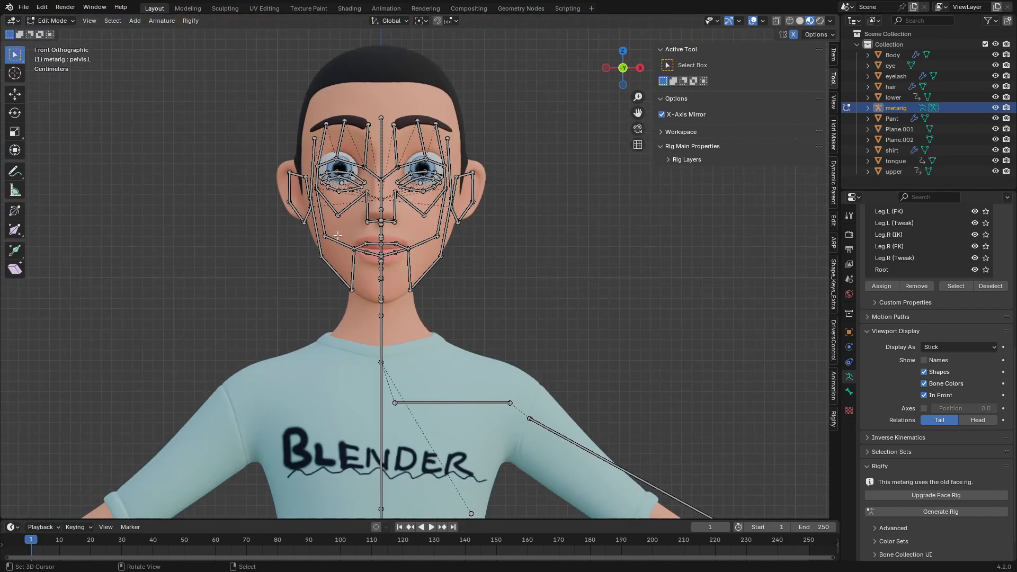
pyautogui.moveTo(162, 15); pyautogui.dragTo(517, 300)
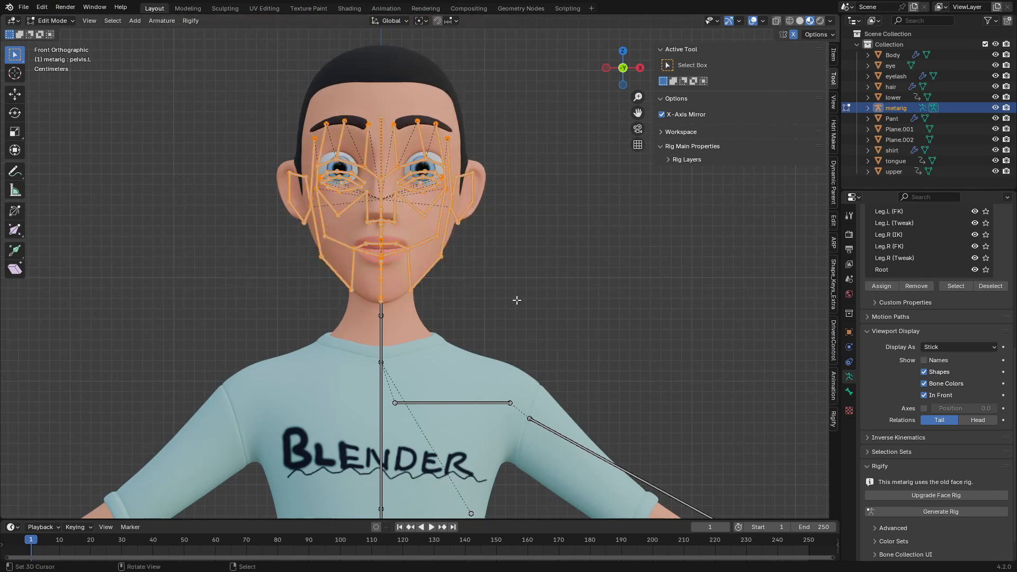
pyautogui.press('KP_3')
pyautogui.scroll(2, 395, 249)
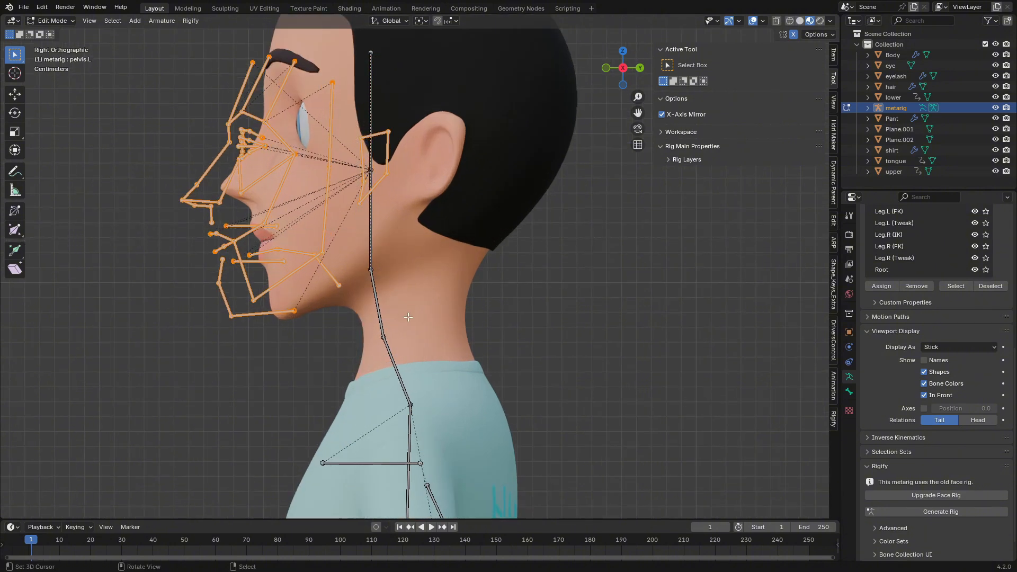
pyautogui.press('h')
pyautogui.scroll(-6, 302, 332)
pyautogui.press('KP_1')
pyautogui.hotkey('ctrl', 's')
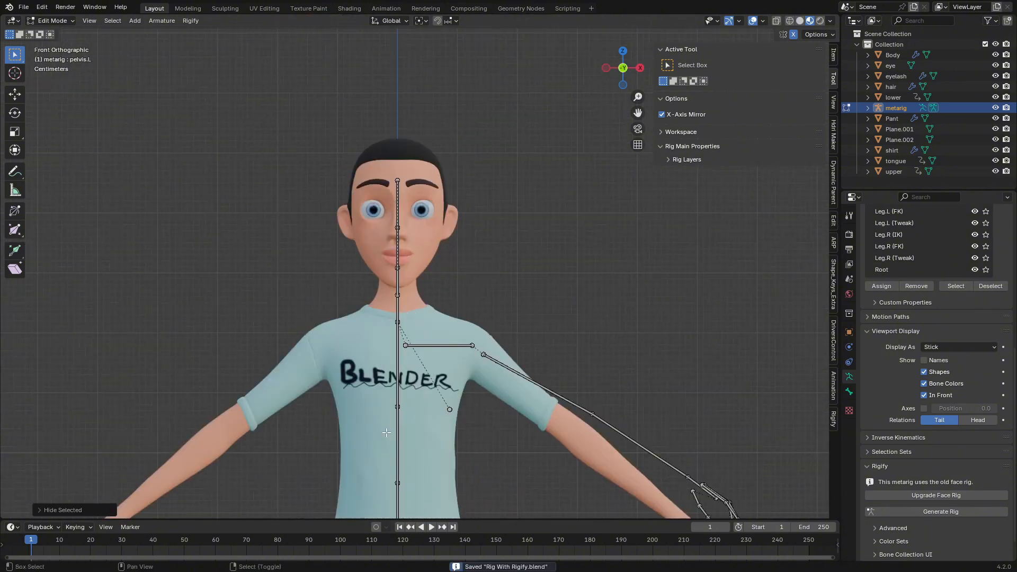
# Step: In side view, move the joint between shin.L and the foot bone back and up into the middle of the ankle
pyautogui.scroll(-6, 386, 433)
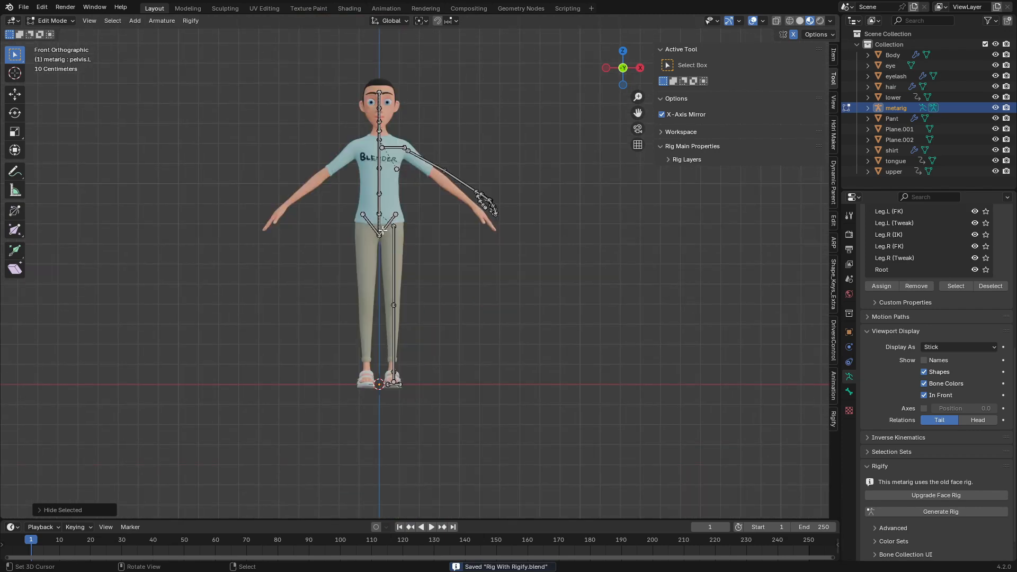
pyautogui.press('KP_3')
pyautogui.scroll(8, 382, 230)
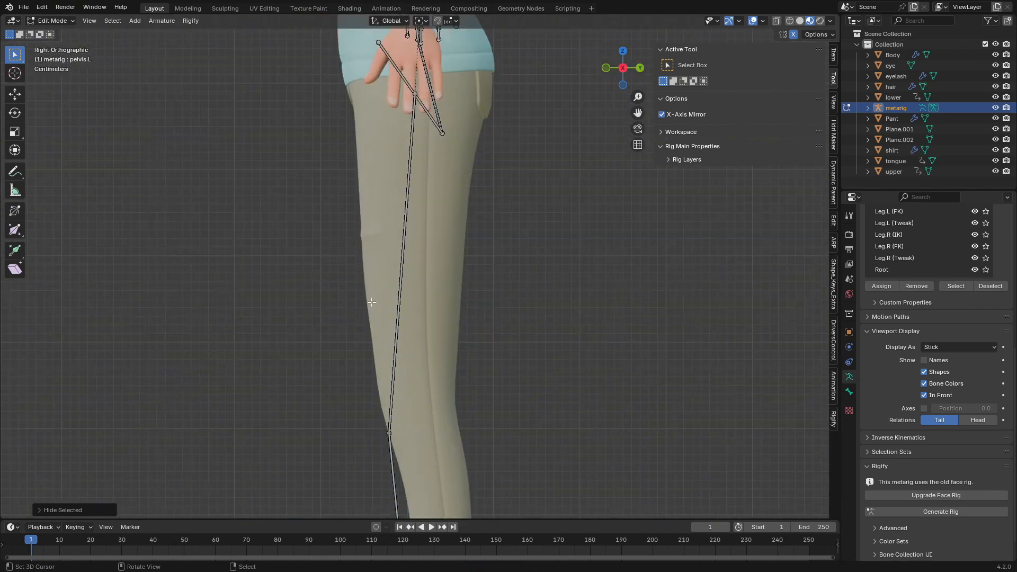
pyautogui.keyDown('shift'); pyautogui.moveTo(440, 466); pyautogui.dragTo(386, 256, button='middle'); pyautogui.keyUp('shift')
pyautogui.keyDown('shift'); pyautogui.moveTo(393, 339); pyautogui.dragTo(369, 112, button='middle'); pyautogui.keyUp('shift')
pyautogui.scroll(4, 273, 358)
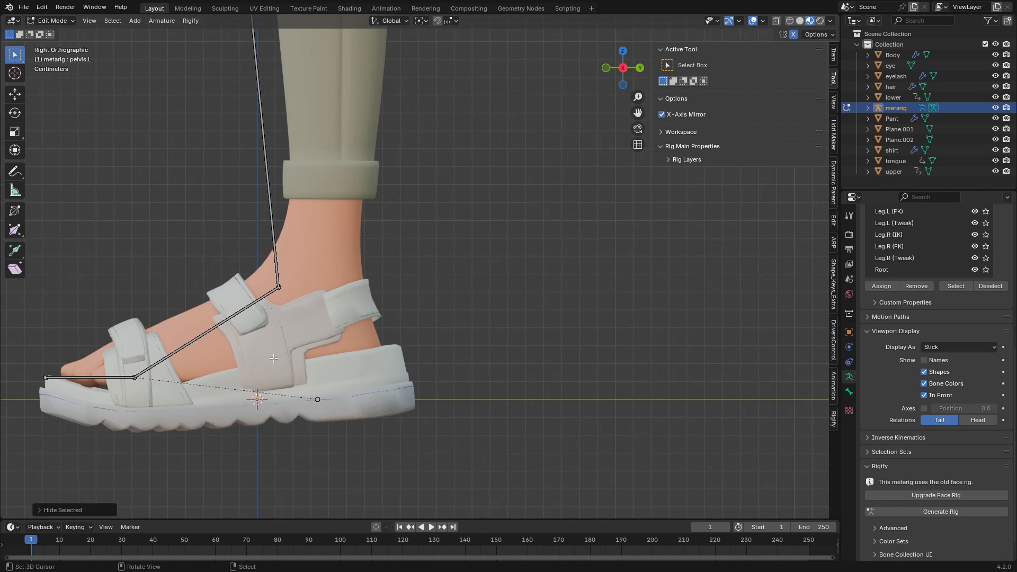
pyautogui.click(268, 291)
pyautogui.press('b')
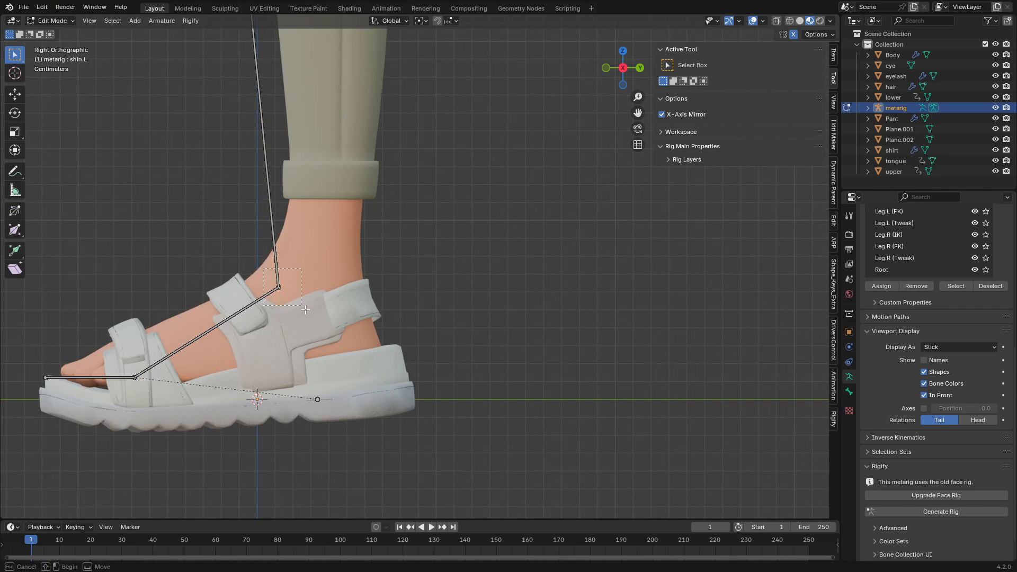
pyautogui.press('g')
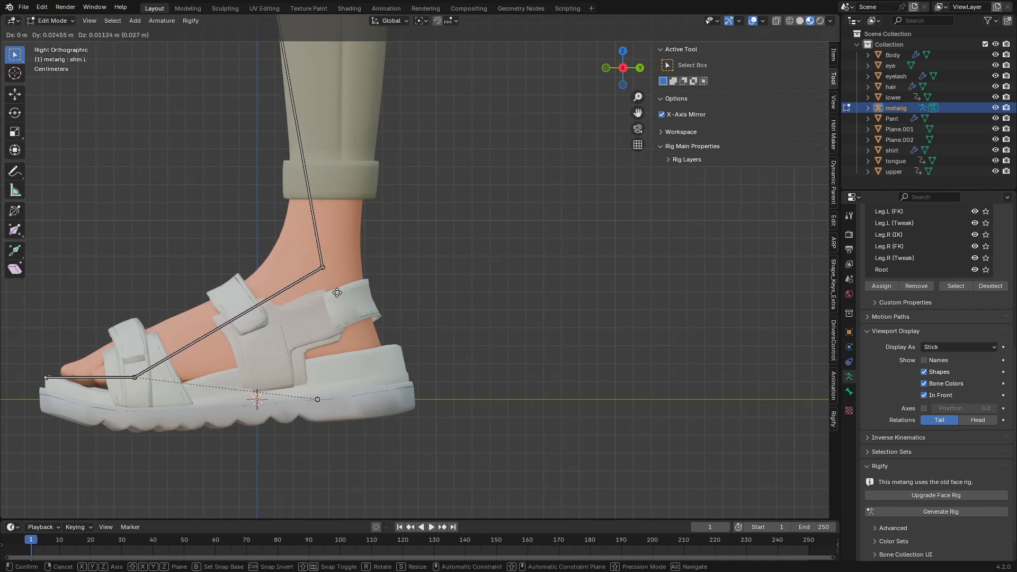
pyautogui.click(351, 293)
# Step: Move the joint between thigh.L and shin.L up and slightly back so the knee sits inside the trouser leg
pyautogui.scroll(-3, 311, 214)
pyautogui.moveTo(311, 213)
pyautogui.keyDown('shift'); pyautogui.mouseDown(button='middle')
pyautogui.moveTo(306, 370)
pyautogui.moveTo(304, 226)
pyautogui.mouseUp(button='middle'); pyautogui.keyUp('shift')
pyautogui.click(298, 207)
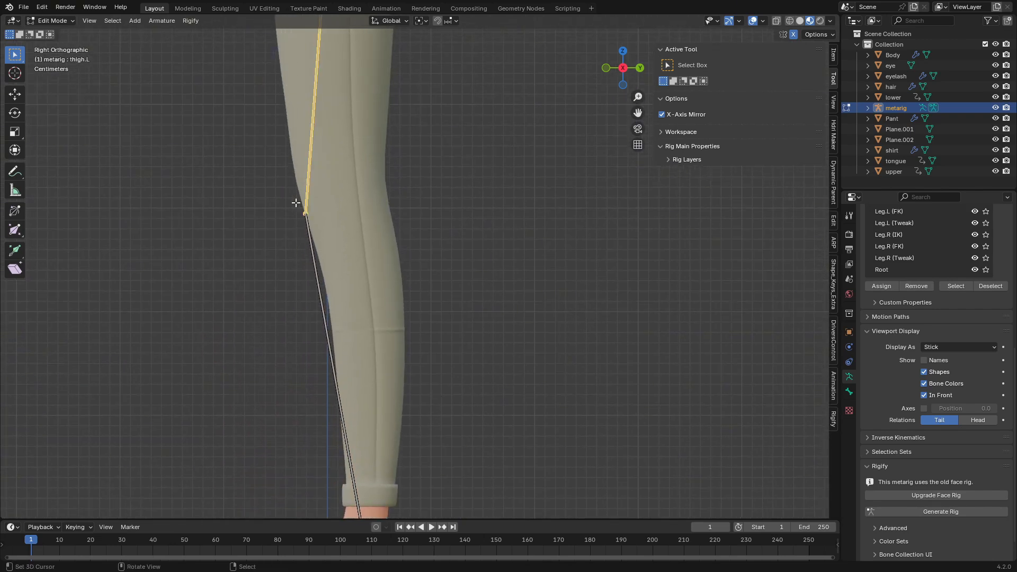
pyautogui.moveTo(259, 232); pyautogui.dragTo(309, 194)
pyautogui.press('g')
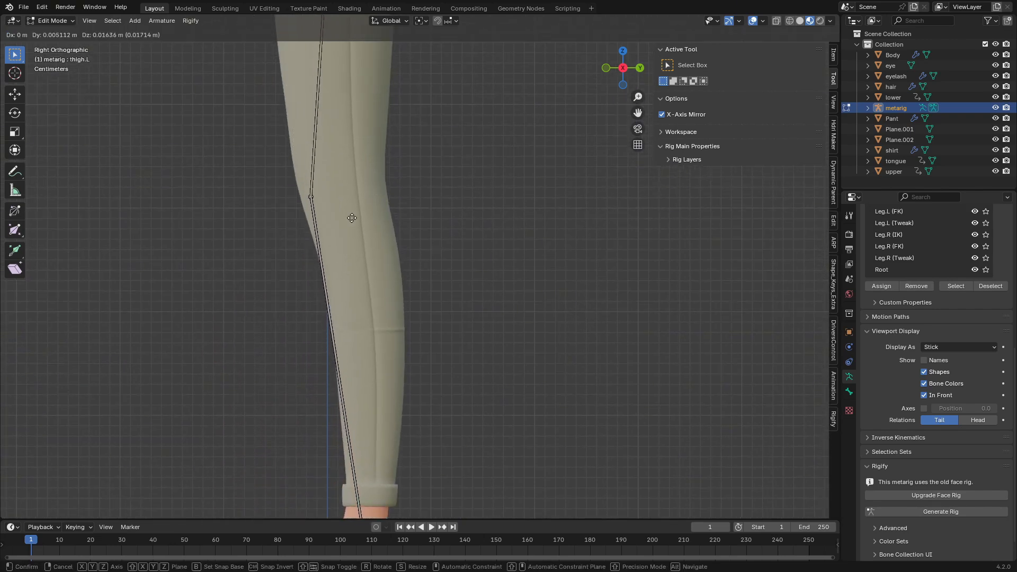
pyautogui.click(354, 203)
pyautogui.scroll(-4, 354, 204)
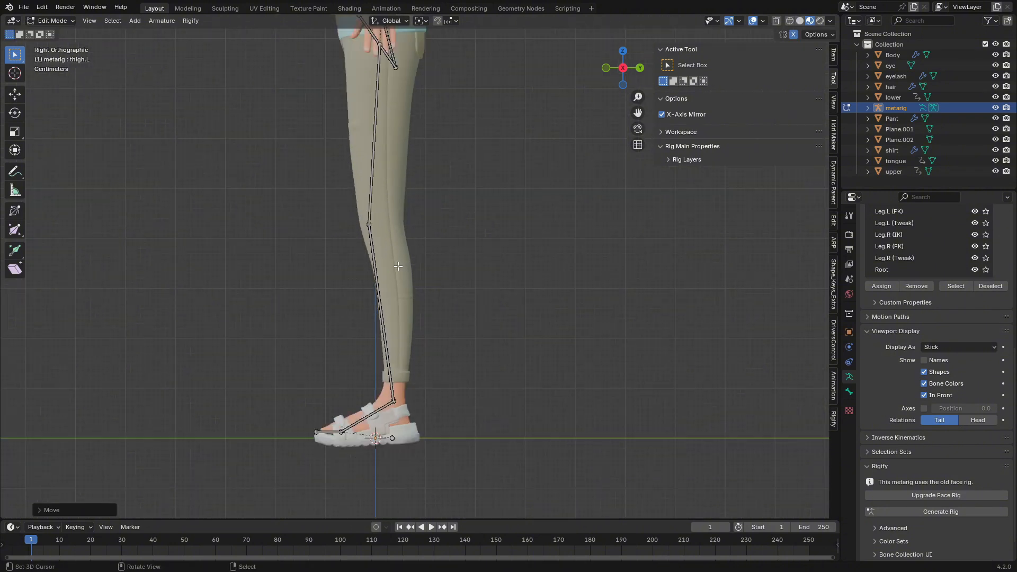
# Step: Move the joint between the two neck bones back and down to the base of the neck in side view
pyautogui.scroll(7, 317, 346)
pyautogui.keyDown('shift'); pyautogui.moveTo(354, 203); pyautogui.dragTo(311, 291, button='middle'); pyautogui.keyUp('shift')
pyautogui.click(249, 228)
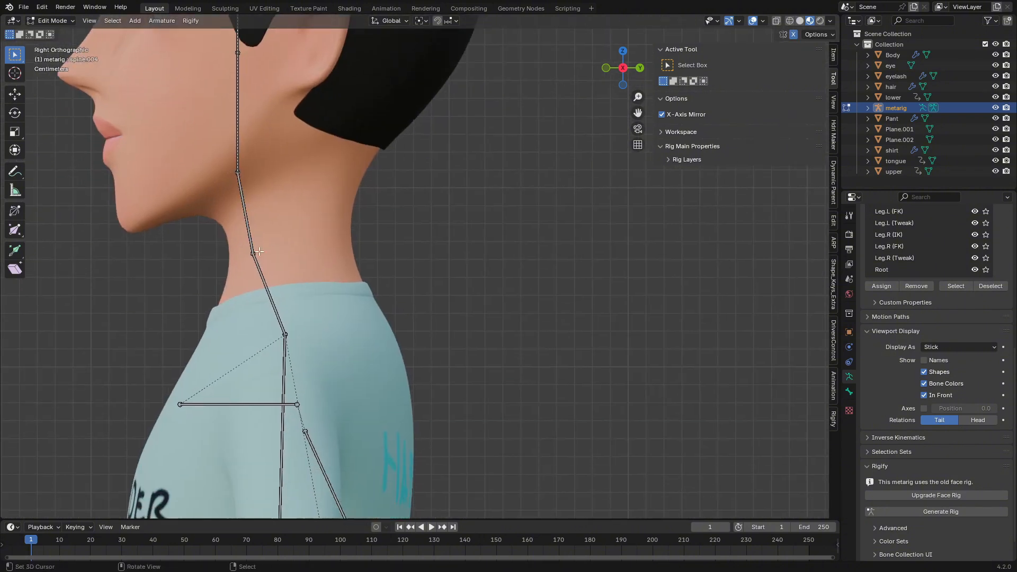
pyautogui.press('b')
pyautogui.moveTo(221, 238); pyautogui.dragTo(288, 273)
pyautogui.press('g')
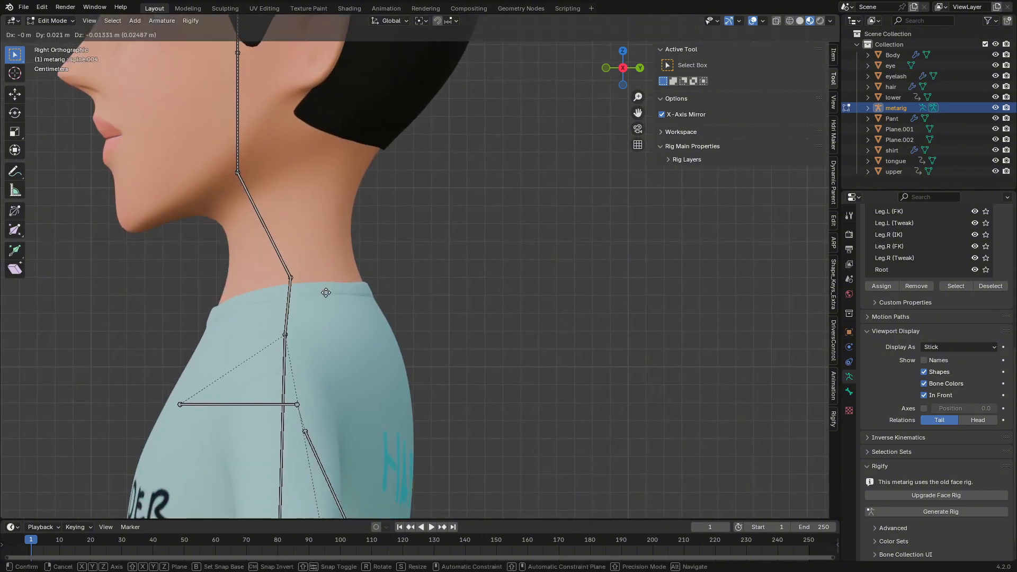
pyautogui.click(320, 292)
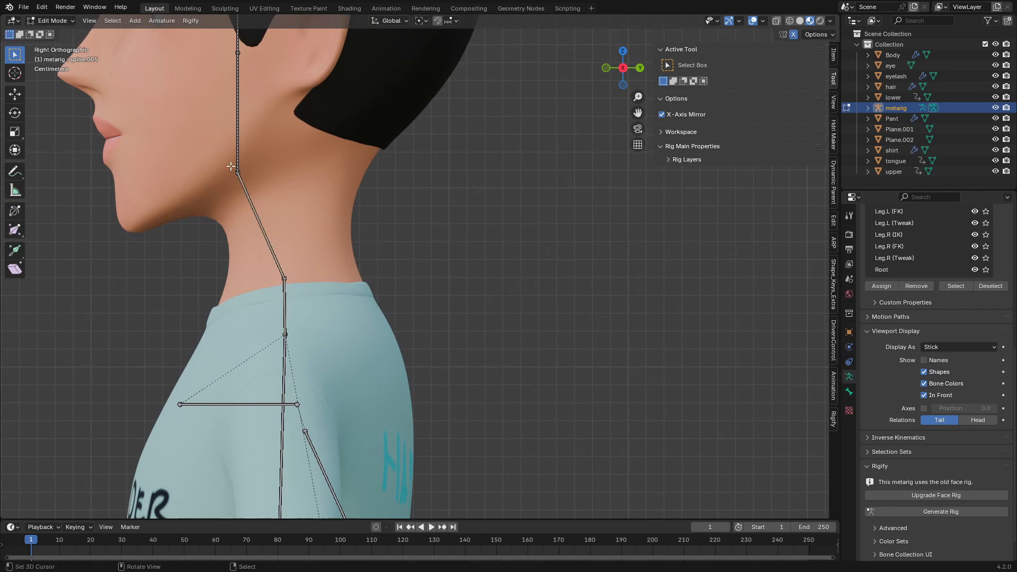
# Step: Move the joint between the upper neck bone and the head bone back and up, below the ear
pyautogui.moveTo(213, 159); pyautogui.dragTo(269, 189)
pyautogui.press('g')
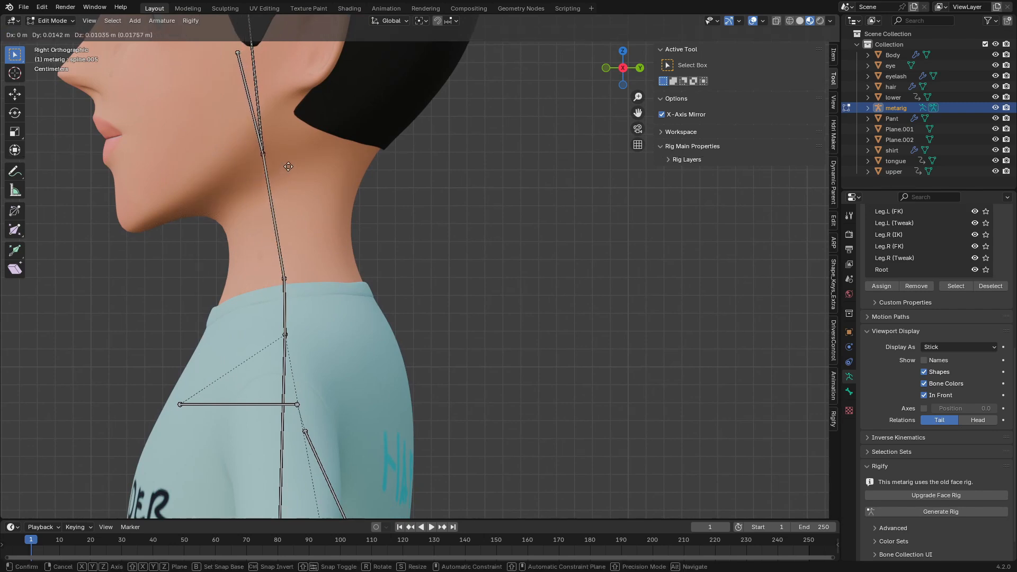
pyautogui.click(288, 166)
# Step: Move the top end of the spine.006 head bone back inside the skull in side view
pyautogui.scroll(-1, 289, 173)
pyautogui.keyDown('shift'); pyautogui.moveTo(272, 112); pyautogui.dragTo(298, 225, button='middle'); pyautogui.keyUp('shift')
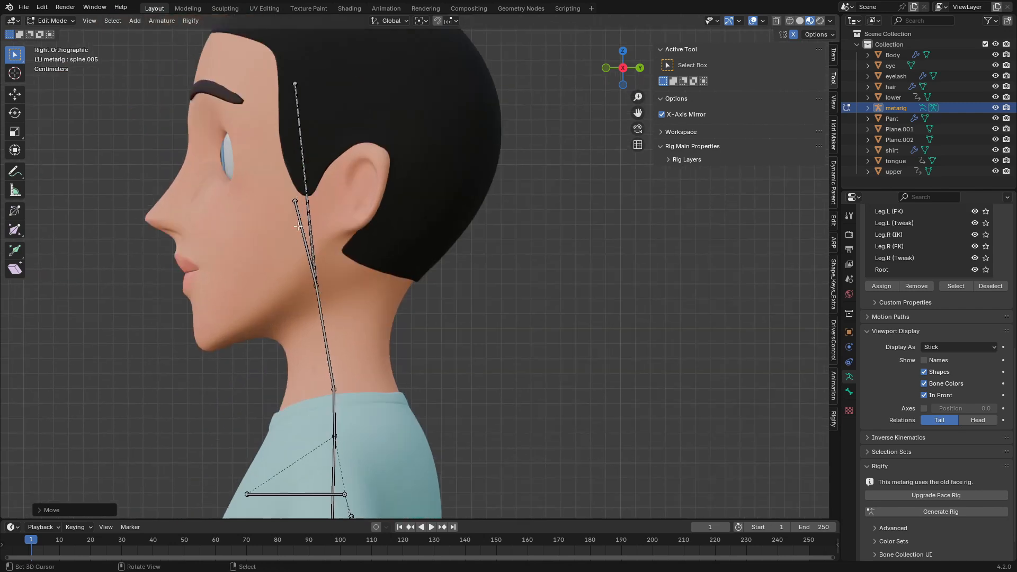
pyautogui.moveTo(290, 194); pyautogui.dragTo(291, 198)
pyautogui.click(285, 80)
pyautogui.scroll(-3, 285, 81)
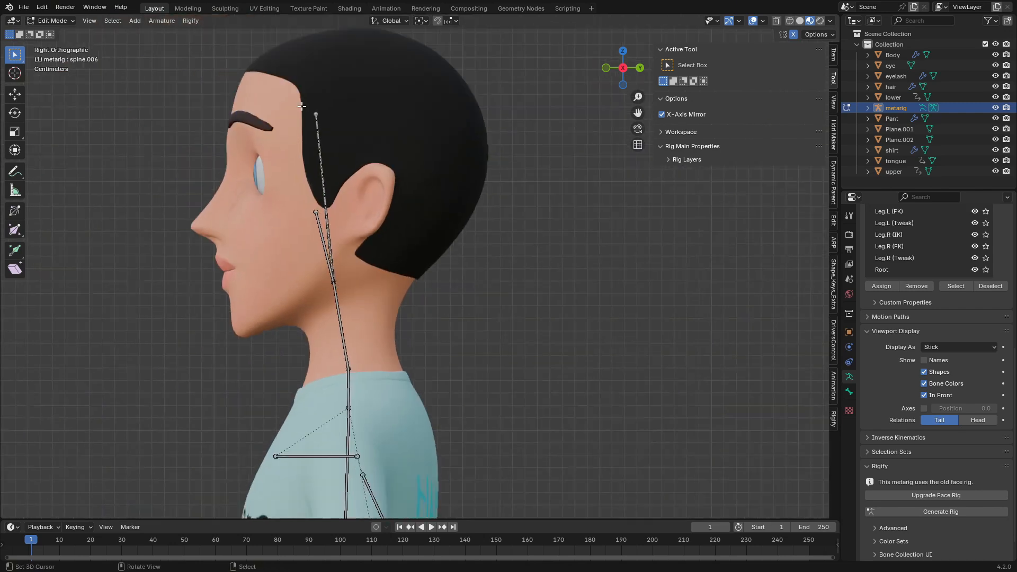
pyautogui.press('g')
pyautogui.click(377, 132)
# Step: Raise the tip of the face bone toward eye level and shift the spine.006 tip forward to straighten the head bone
pyautogui.click(347, 229)
pyautogui.press('g')
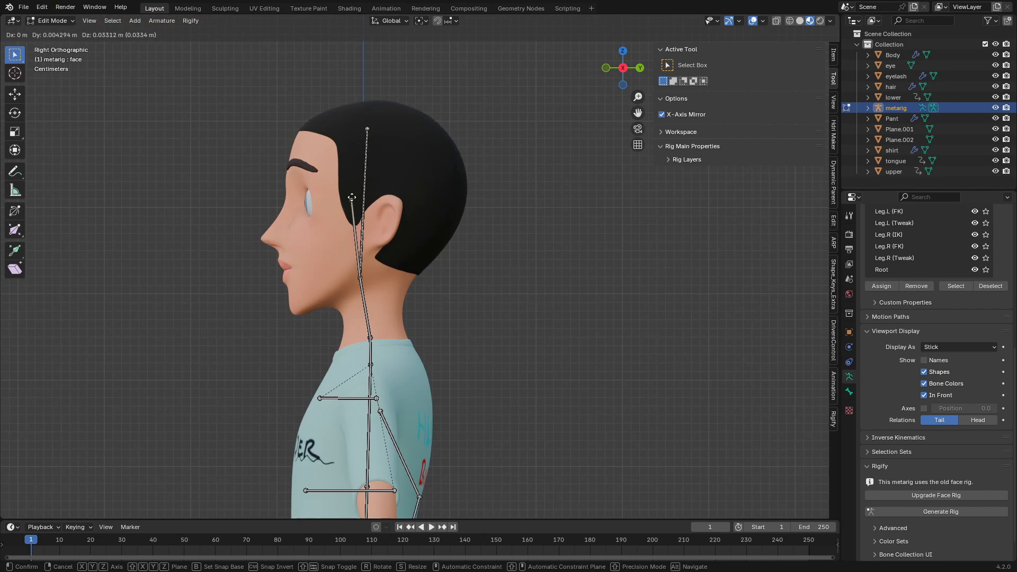
pyautogui.click(351, 198)
pyautogui.click(367, 129)
pyautogui.press('g')
pyautogui.click(347, 121)
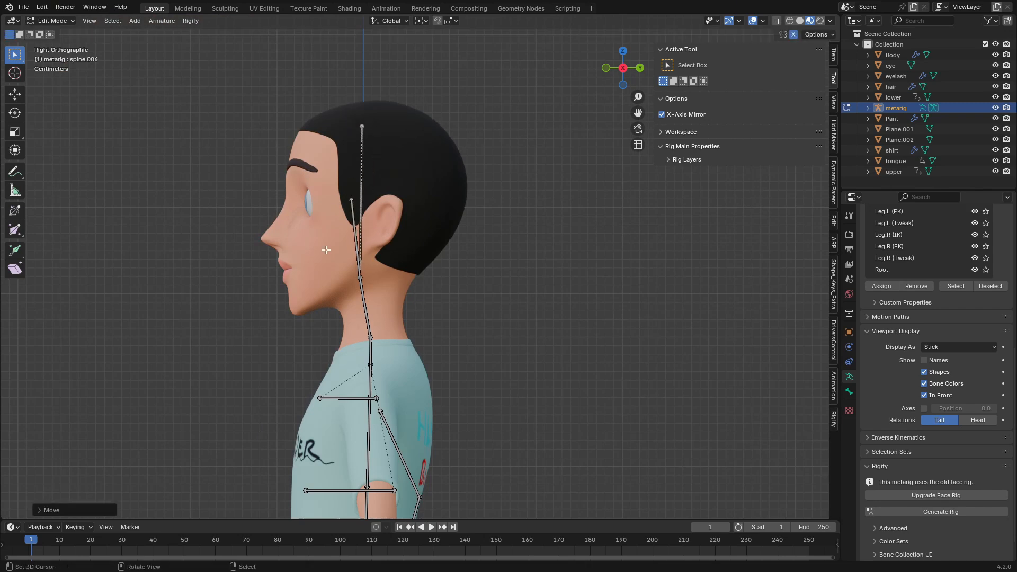
# Step: In front view, move the shoulder.L bone slightly up and outward across the upper chest
pyautogui.press('KP_1')
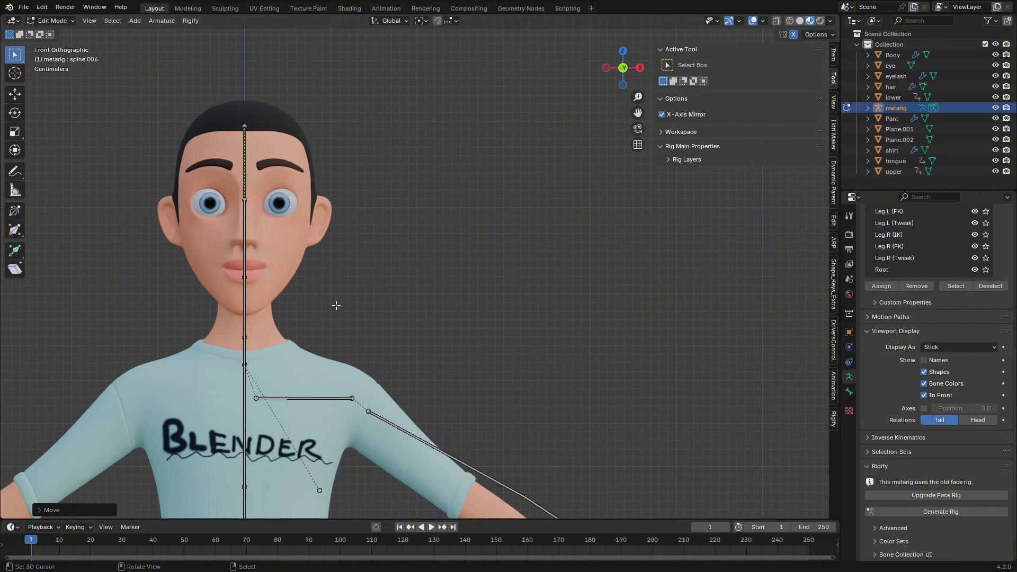
pyautogui.scroll(3, 336, 305)
pyautogui.keyDown('shift'); pyautogui.moveTo(304, 399); pyautogui.dragTo(386, 121, button='middle'); pyautogui.keyUp('shift')
pyautogui.rightClick(274, 221)
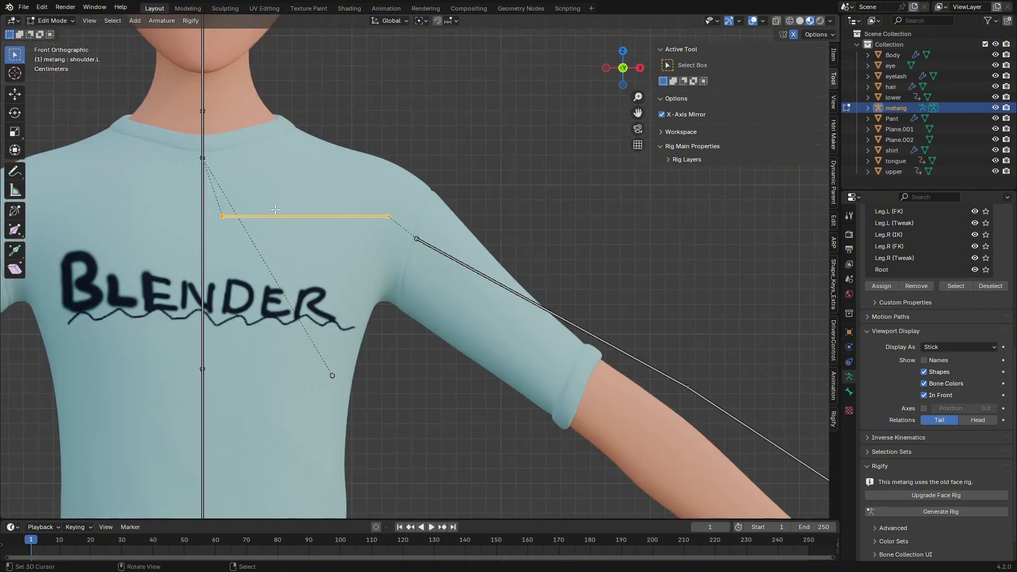
pyautogui.press('g')
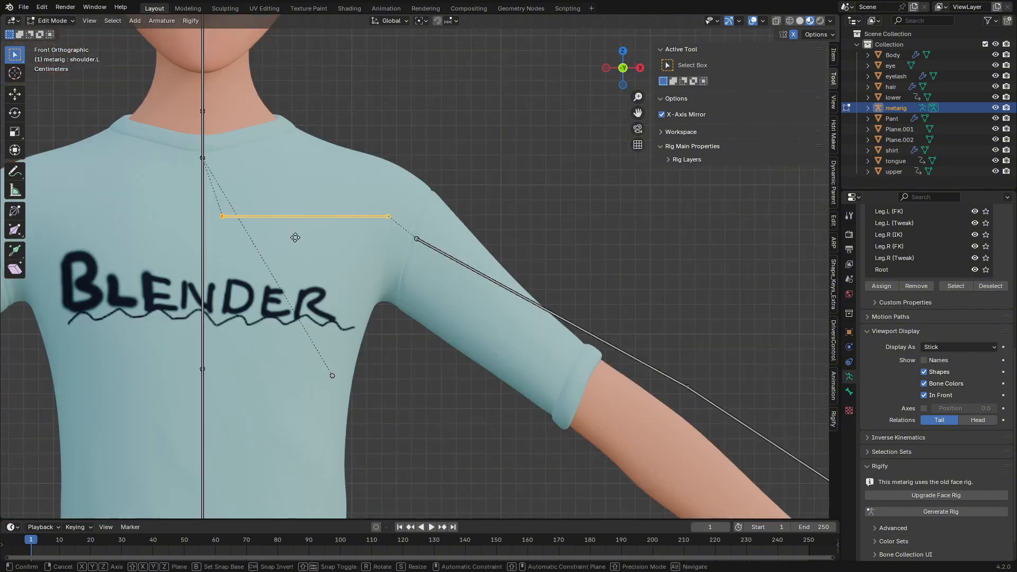
pyautogui.click(299, 227)
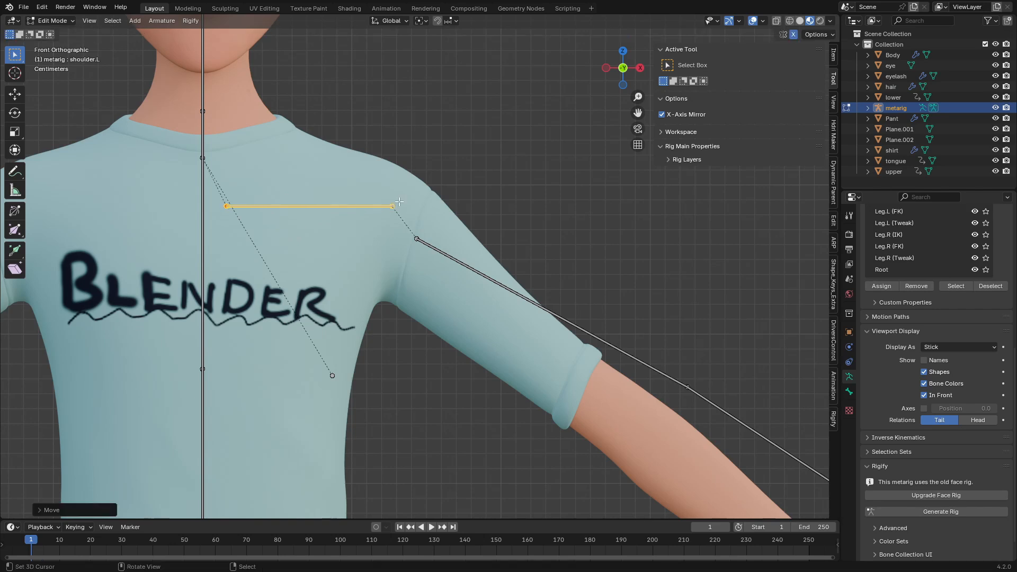
# Step: Raise the outer end of shoulder.L toward the top of the shoulder and shift its inner end slightly outward
pyautogui.rightClick(399, 209)
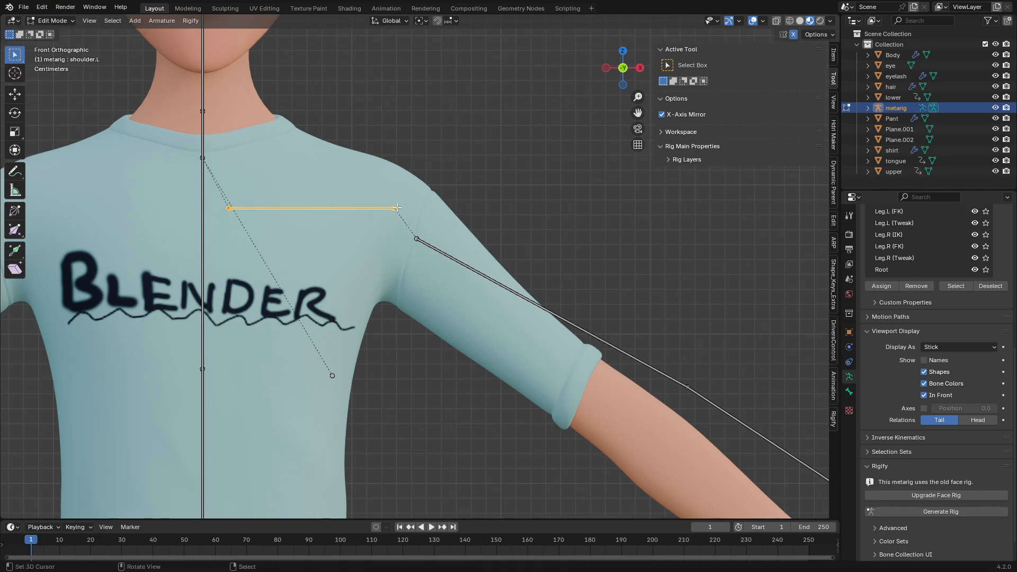
pyautogui.moveTo(397, 210); pyautogui.dragTo(392, 201)
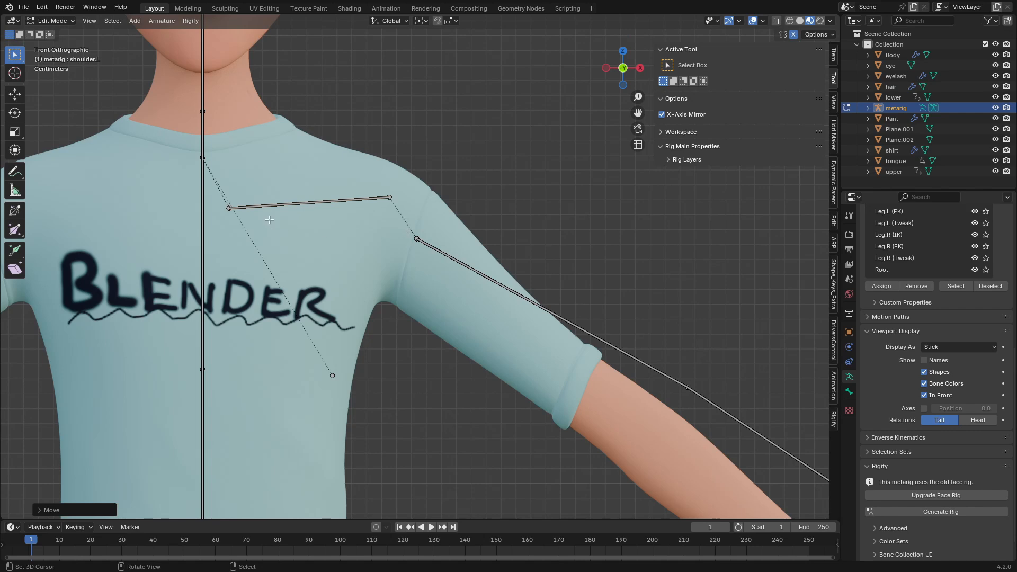
pyautogui.moveTo(232, 208); pyautogui.dragTo(250, 214)
# Step: Move the left chest bone up and toward the body's centre line in front view, and save the file
pyautogui.press('b')
pyautogui.moveTo(280, 334); pyautogui.dragTo(385, 454)
pyautogui.press('g')
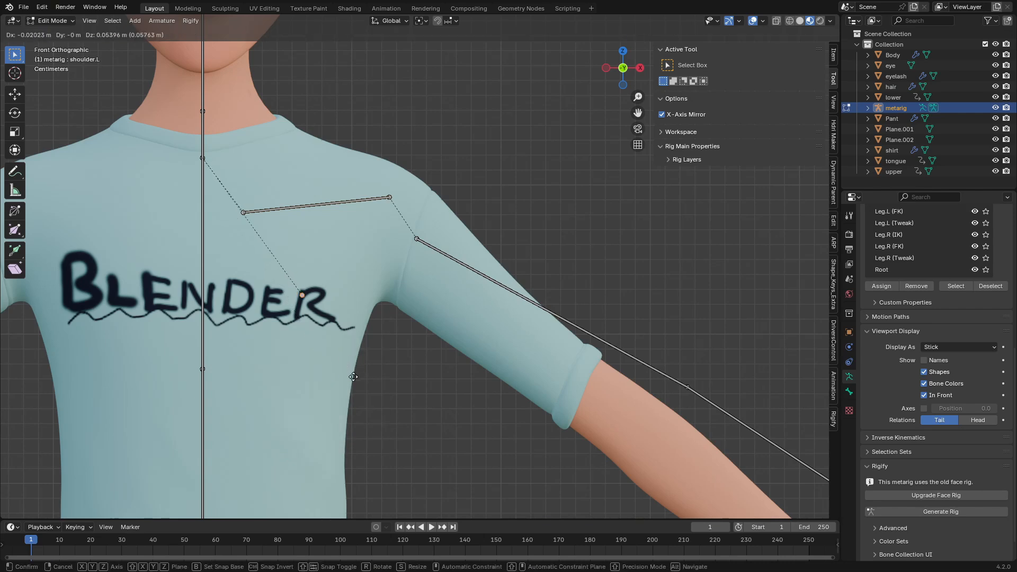
pyautogui.click(359, 372)
pyautogui.hotkey('ctrl', 's')
# Step: Raise the inner end of upper_arm.L toward the shoulder and lower the outer tip of shoulder.L slightly in front view
pyautogui.scroll(-6, 359, 373)
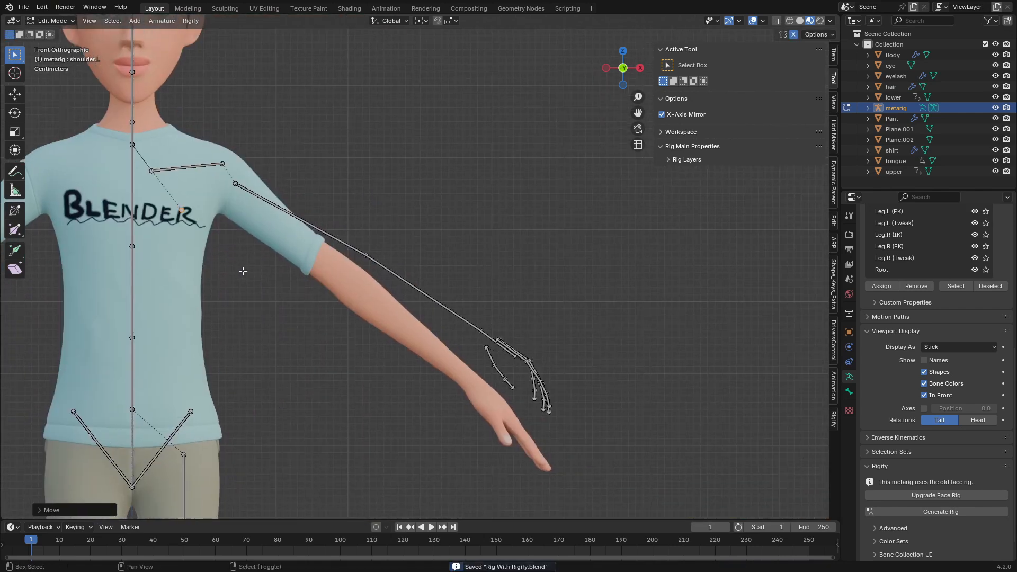
pyautogui.scroll(3, 409, 328)
pyautogui.scroll(4, 354, 320)
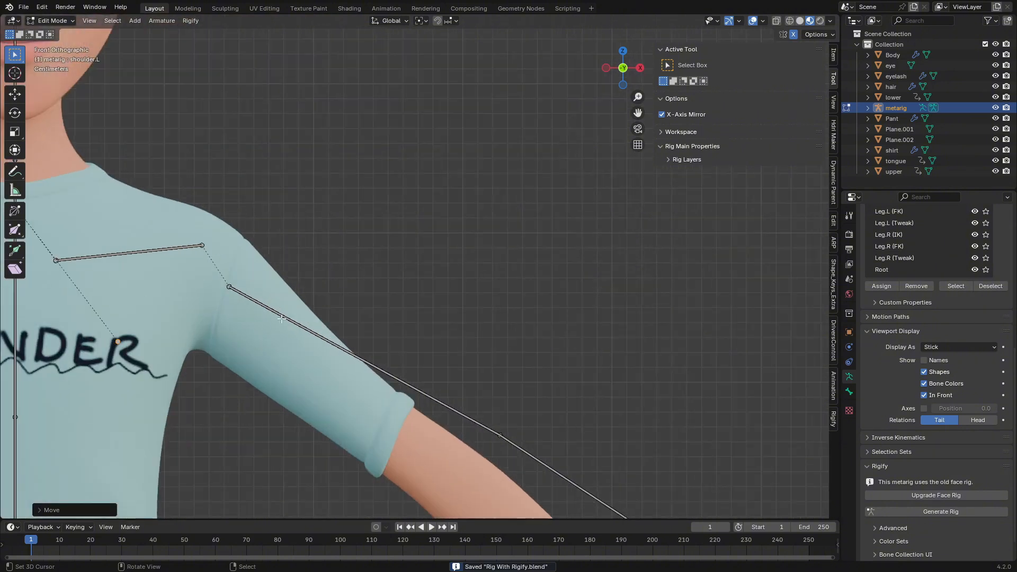
pyautogui.moveTo(276, 250); pyautogui.dragTo(315, 287)
pyautogui.press('g')
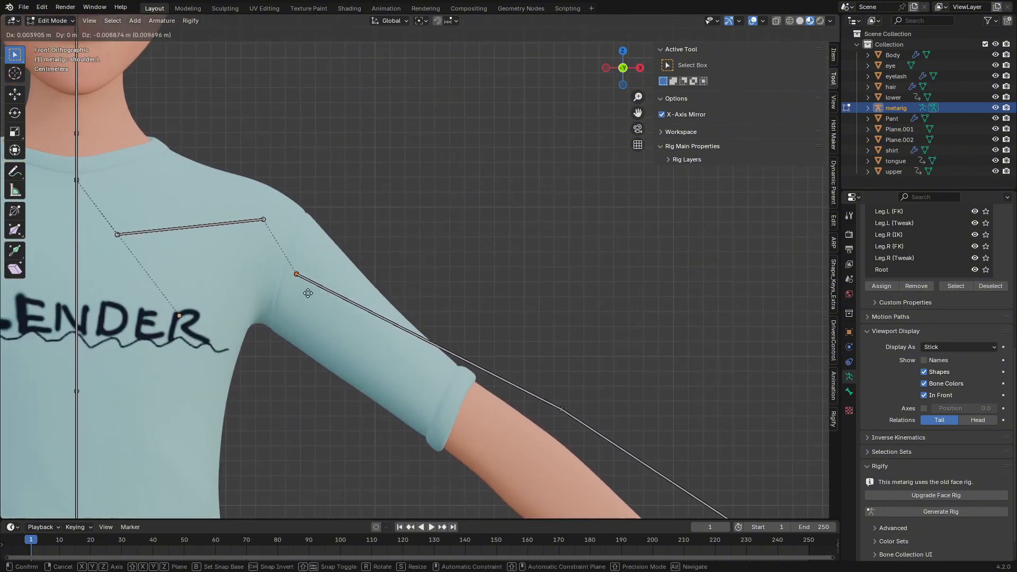
pyautogui.click(303, 289)
pyautogui.rightClick(270, 233)
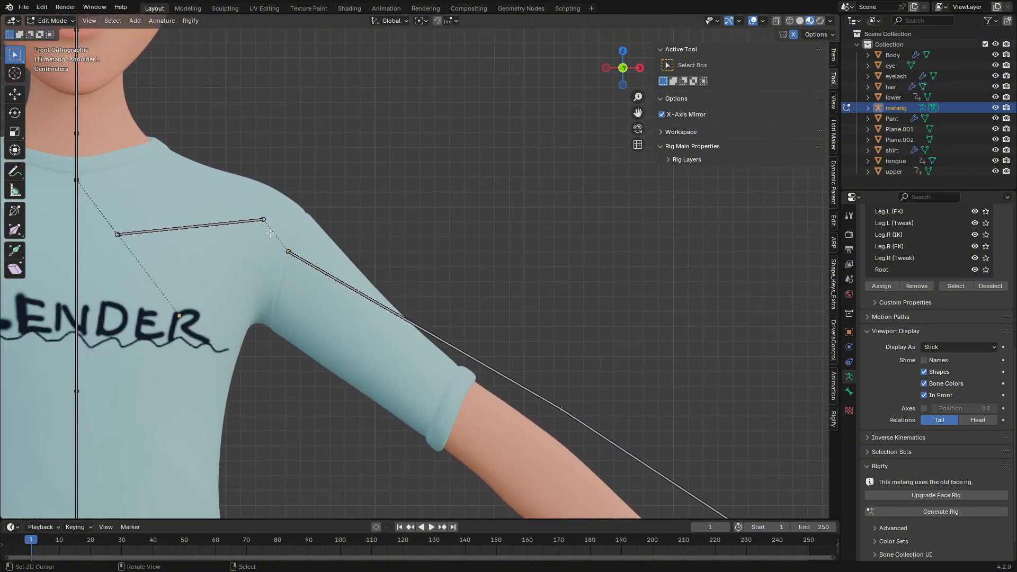
pyautogui.press('g')
pyautogui.click(259, 235)
# Step: Move the left elbow joint down and inward so it sits inside the arm in front view
pyautogui.scroll(-1, 542, 385)
pyautogui.keyDown('shift'); pyautogui.moveTo(542, 385); pyautogui.dragTo(394, 280, button='middle'); pyautogui.keyUp('shift')
pyautogui.rightClick(394, 279)
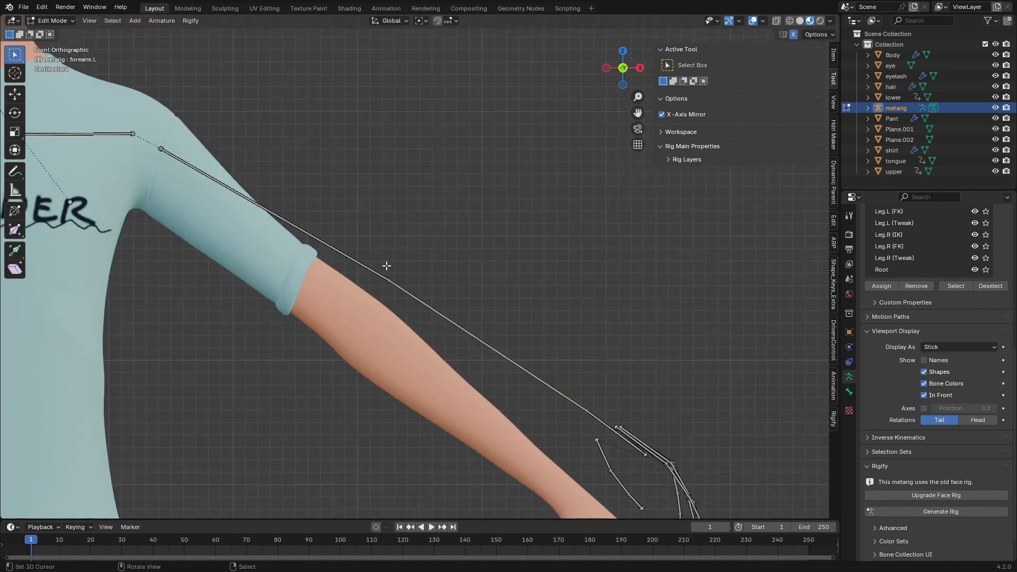
pyautogui.moveTo(371, 255); pyautogui.dragTo(399, 321)
pyautogui.press('g')
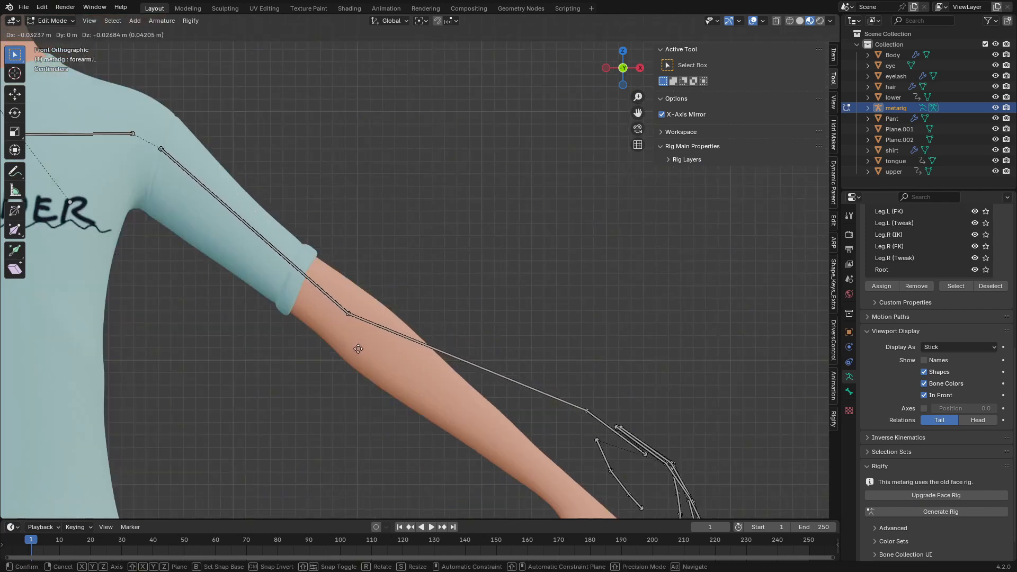
pyautogui.click(359, 348)
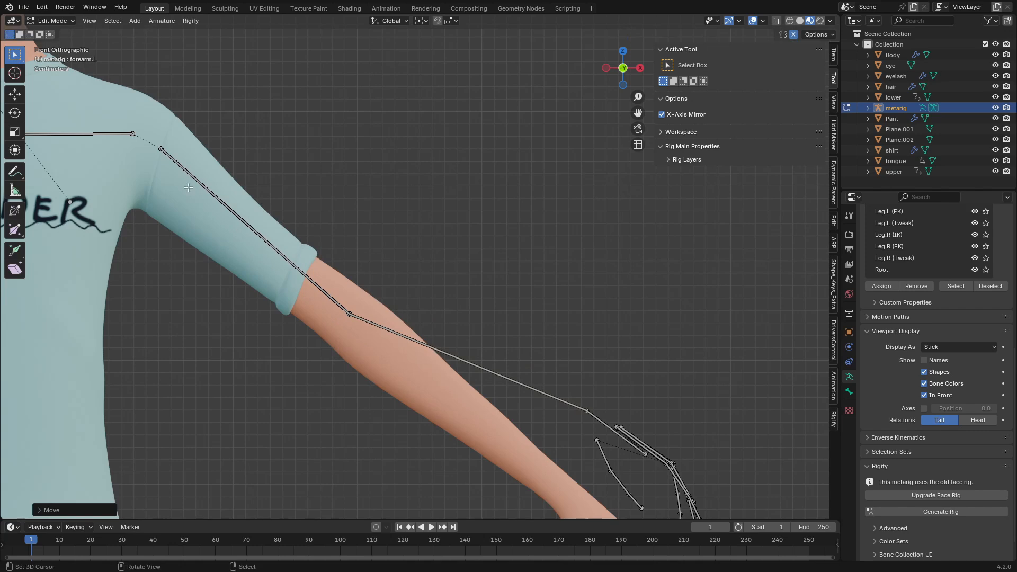
# Step: Move all left hand and finger bones together with the wrist joint down onto the hand in front view, and save the file
pyautogui.keyDown('shift'); pyautogui.moveTo(392, 367); pyautogui.dragTo(322, 302, button='middle'); pyautogui.keyUp('shift')
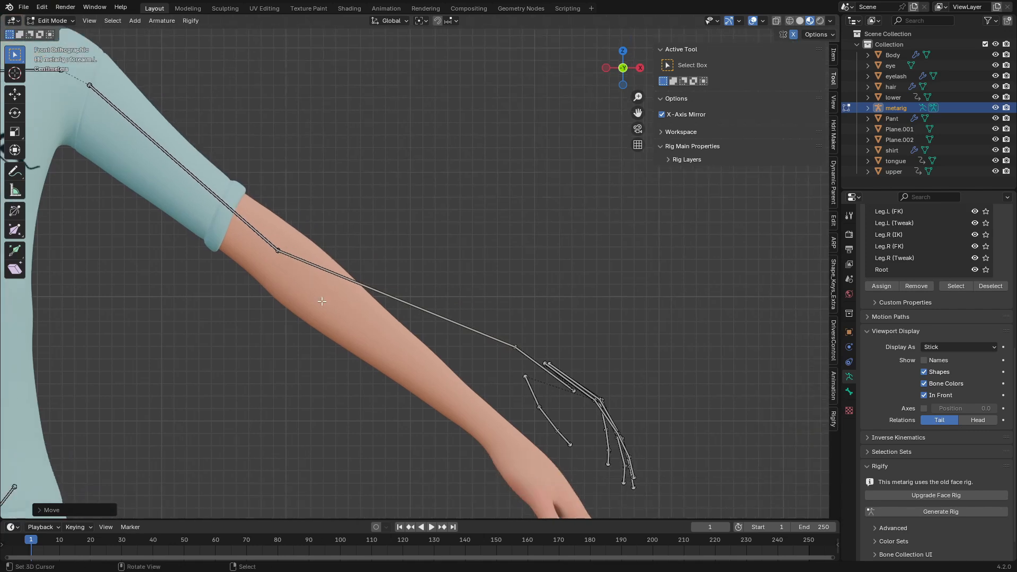
pyautogui.keyDown('shift'); pyautogui.moveTo(532, 326); pyautogui.dragTo(471, 262, button='middle'); pyautogui.keyUp('shift')
pyautogui.press('b')
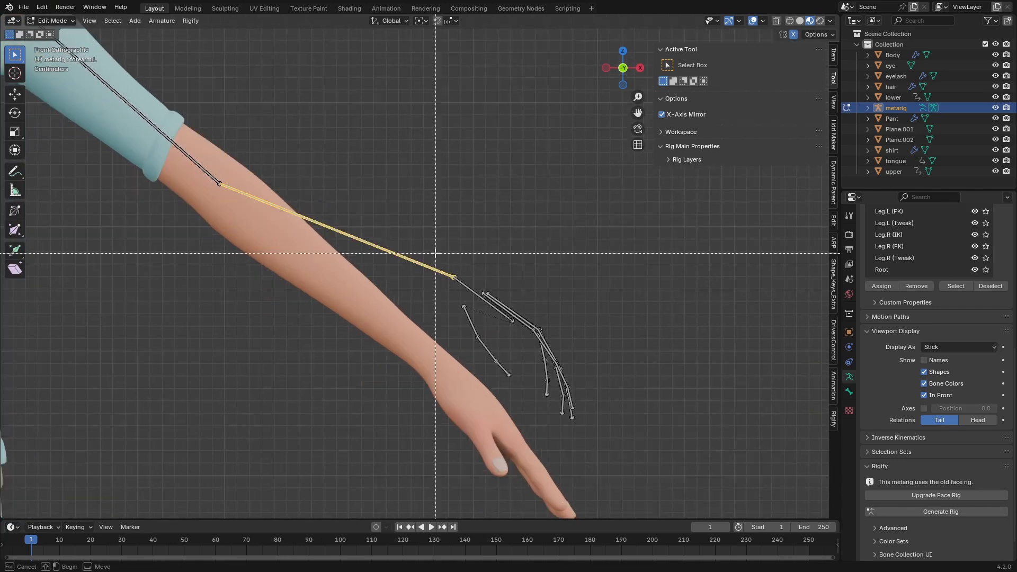
pyautogui.moveTo(426, 233); pyautogui.dragTo(643, 472)
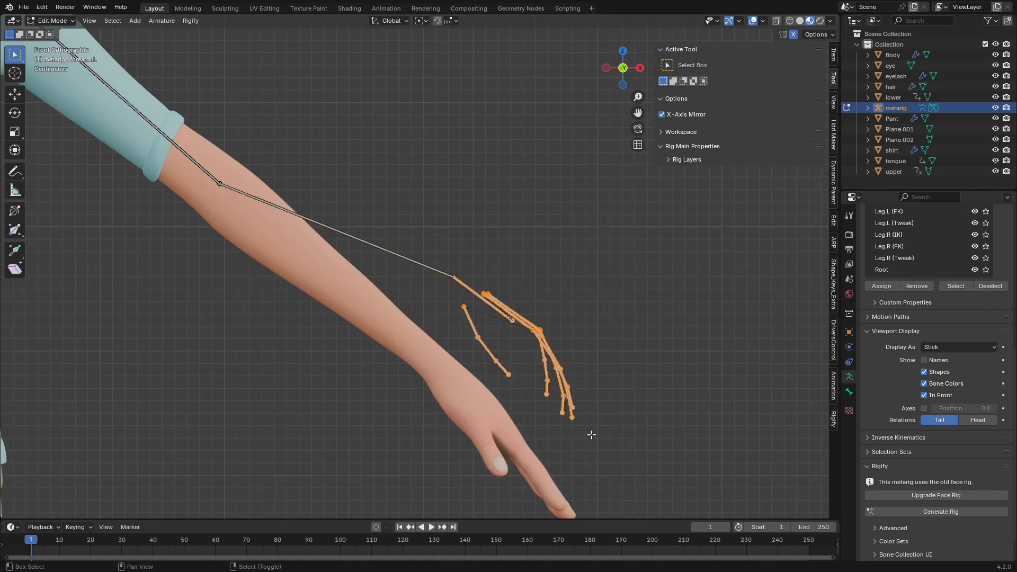
pyautogui.keyDown('shift'); pyautogui.moveTo(590, 433); pyautogui.dragTo(438, 272, button='middle'); pyautogui.keyUp('shift')
pyautogui.press('g')
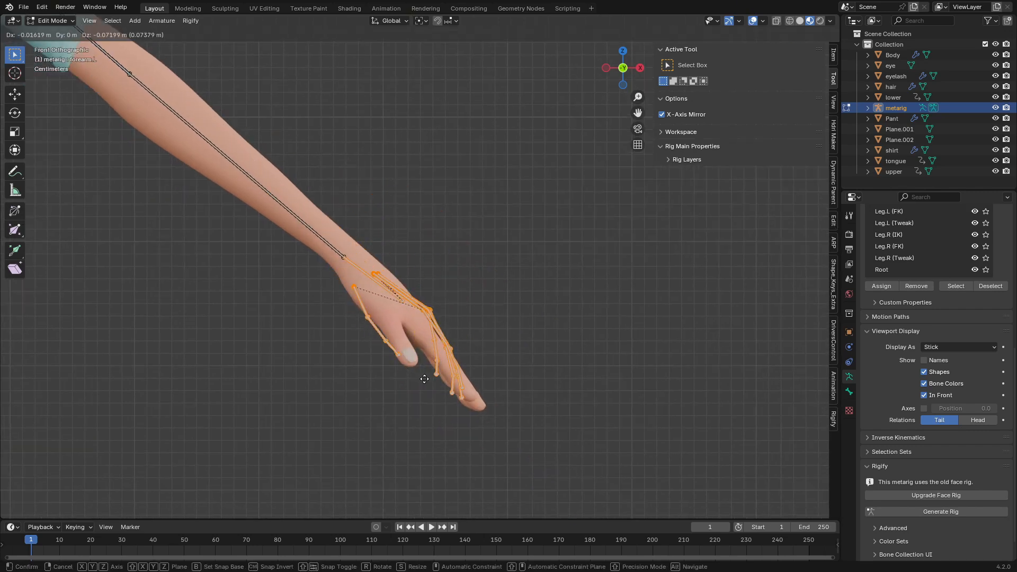
pyautogui.click(424, 375)
pyautogui.hotkey('ctrl', 's')
# Step: Nudge the selected left hand and finger bones slightly to align the wrist joint with the character's wrist
pyautogui.keyDown('shift'); pyautogui.moveTo(197, 178); pyautogui.dragTo(300, 241, button='middle'); pyautogui.keyUp('shift')
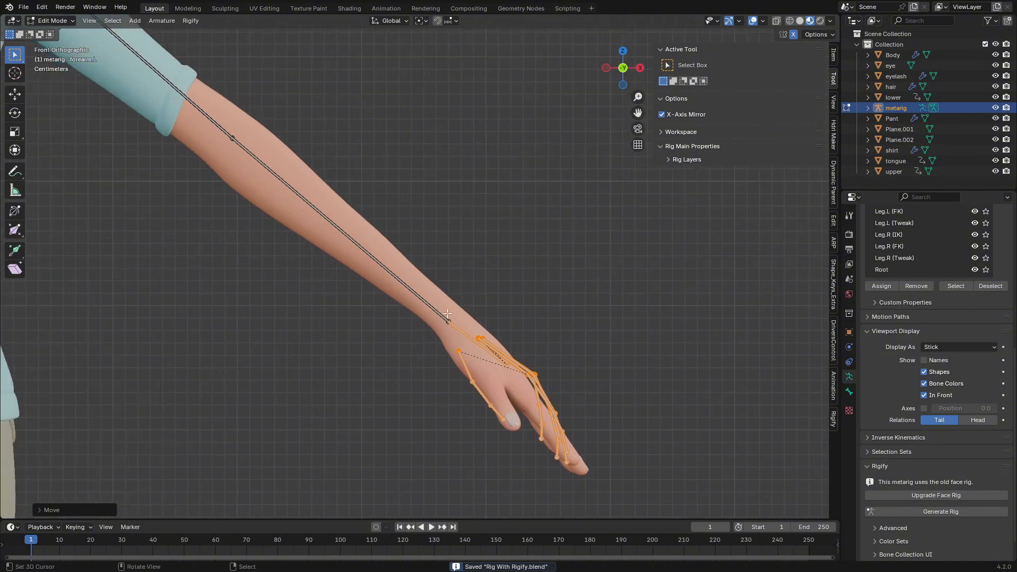
pyautogui.scroll(1, 482, 371)
pyautogui.press('g')
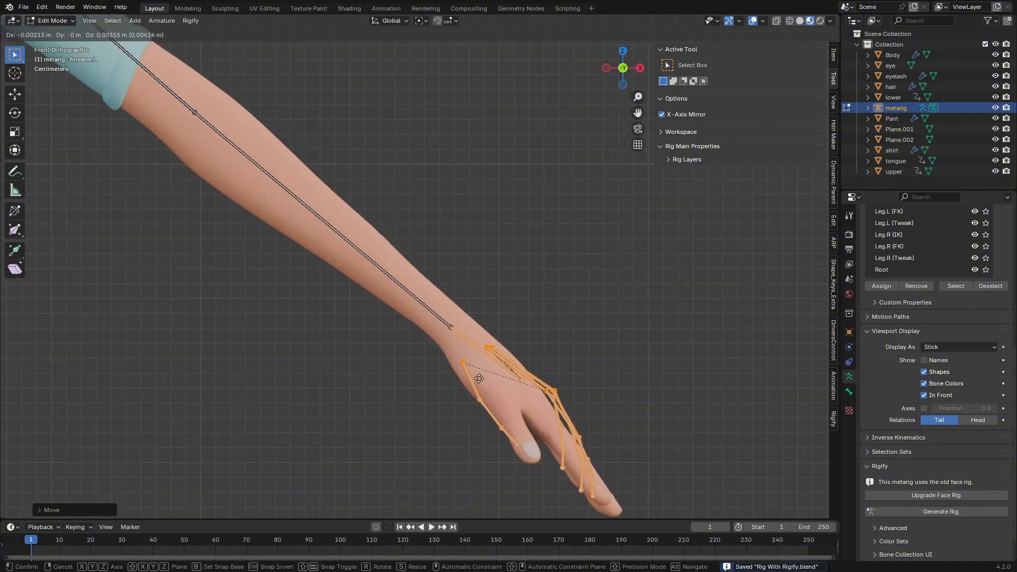
pyautogui.click(479, 381)
pyautogui.scroll(-4, 335, 255)
pyautogui.scroll(2, 340, 273)
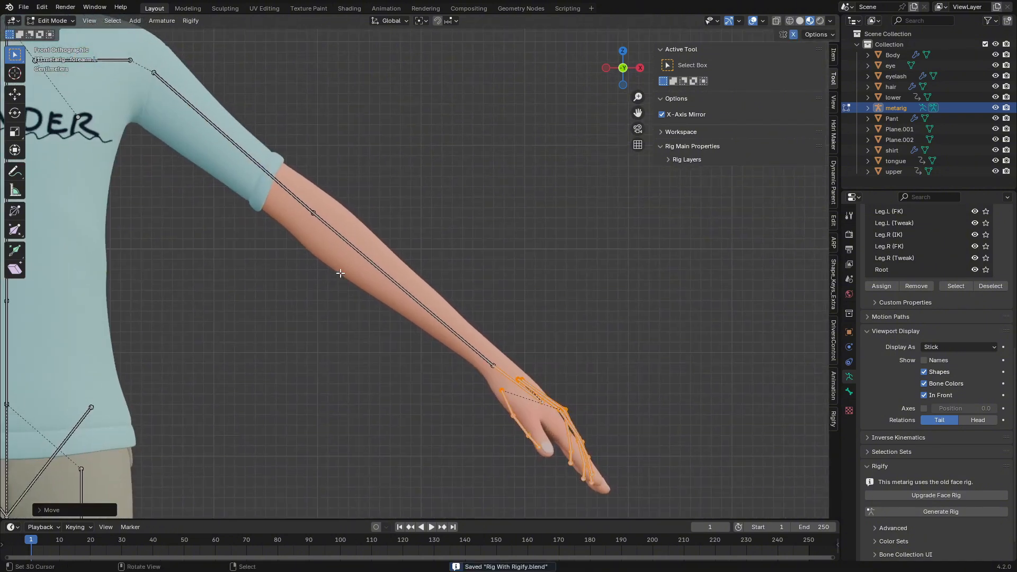
# Step: In top view, move the left elbow joint forward so it lies inside the arm
pyautogui.press('KP_7')
pyautogui.scroll(2, 291, 254)
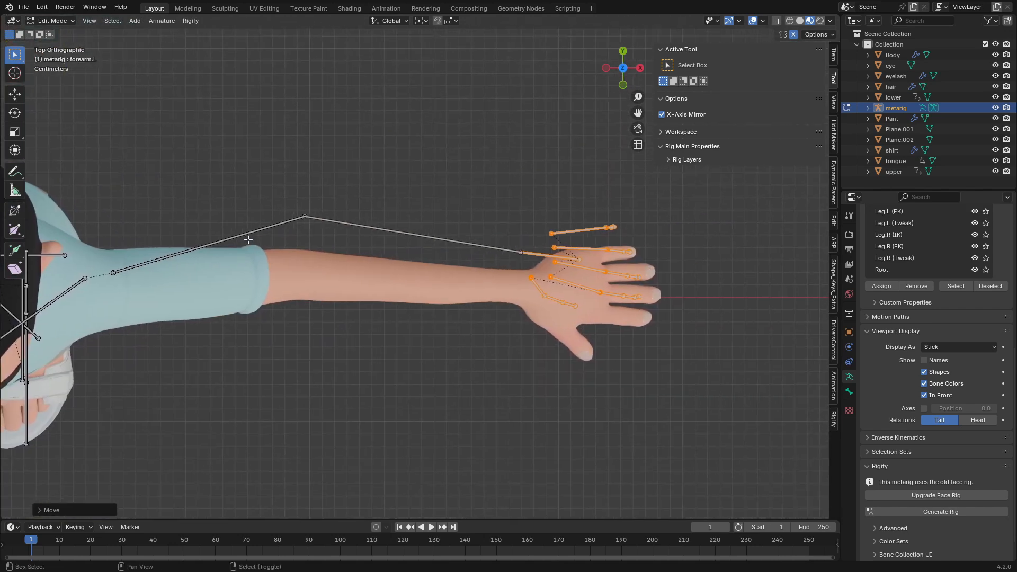
pyautogui.scroll(3, 333, 408)
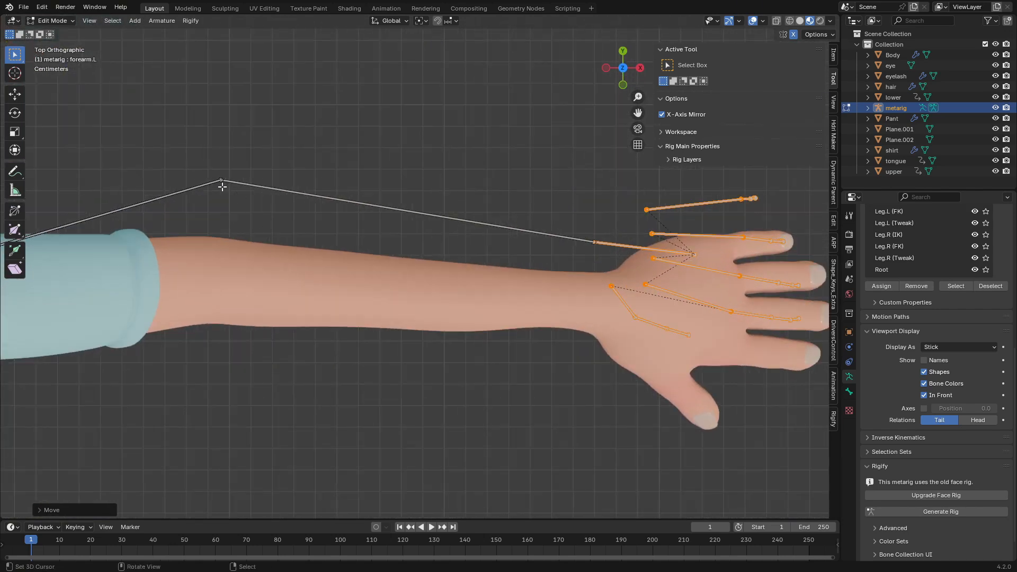
pyautogui.rightClick(223, 185)
pyautogui.press('b')
pyautogui.moveTo(204, 150); pyautogui.dragTo(259, 225)
pyautogui.press('g')
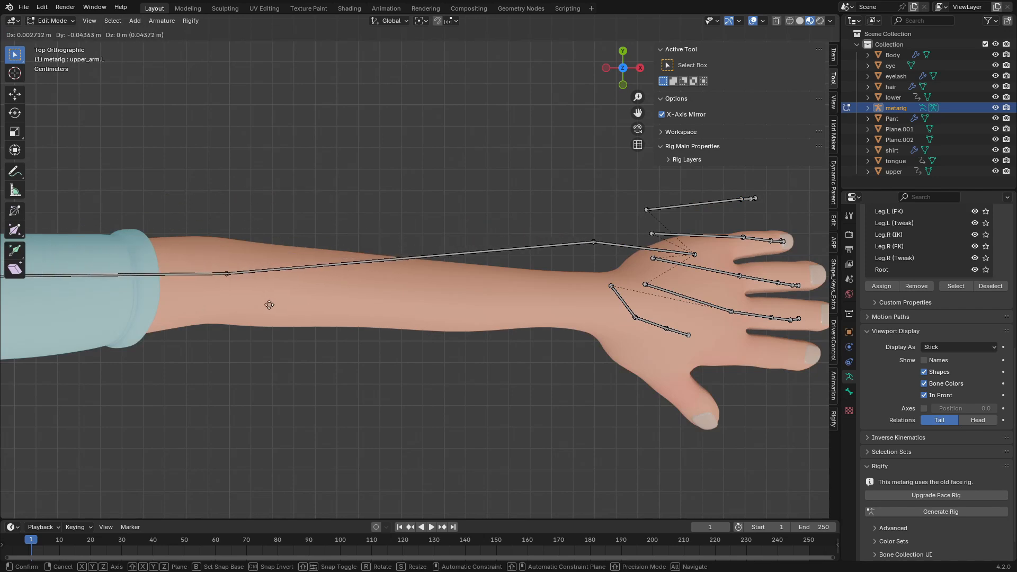
pyautogui.click(258, 298)
# Step: In top view, move the left wrist joint with all hand and finger bones forward to centre the wrist in the arm
pyautogui.scroll(-3, 483, 334)
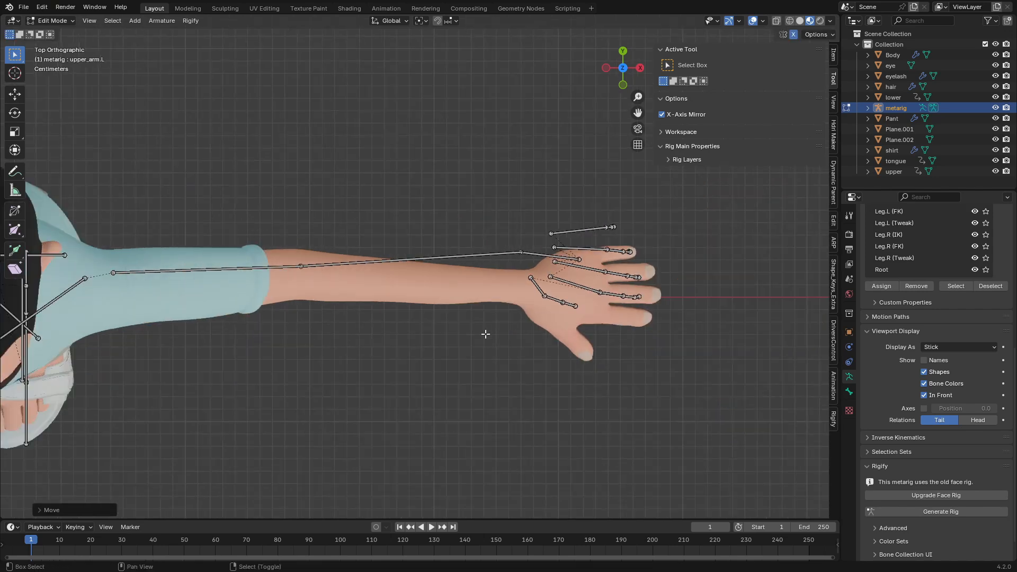
pyautogui.moveTo(351, 147); pyautogui.dragTo(553, 363)
pyautogui.scroll(3, 460, 366)
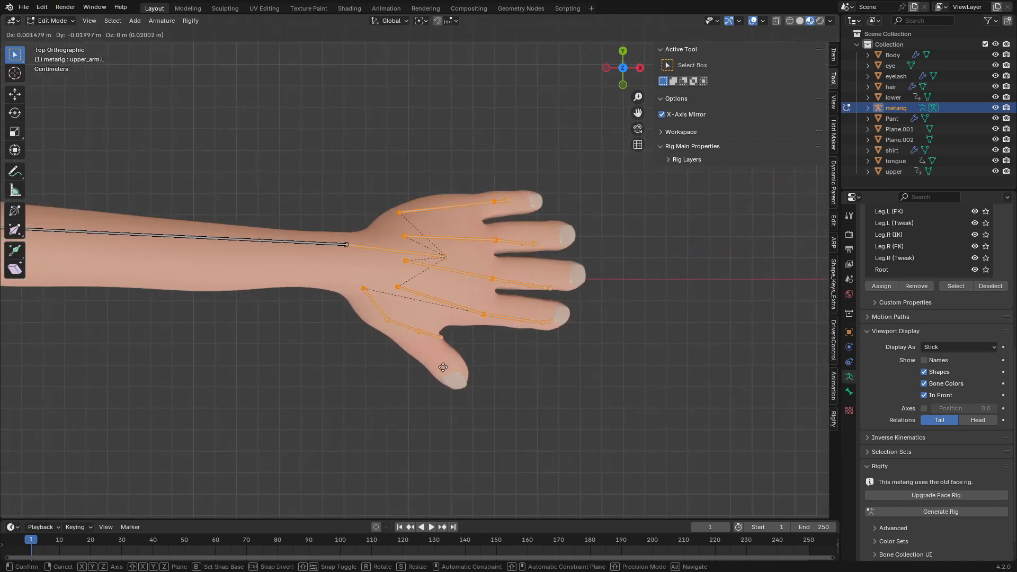
pyautogui.press('g')
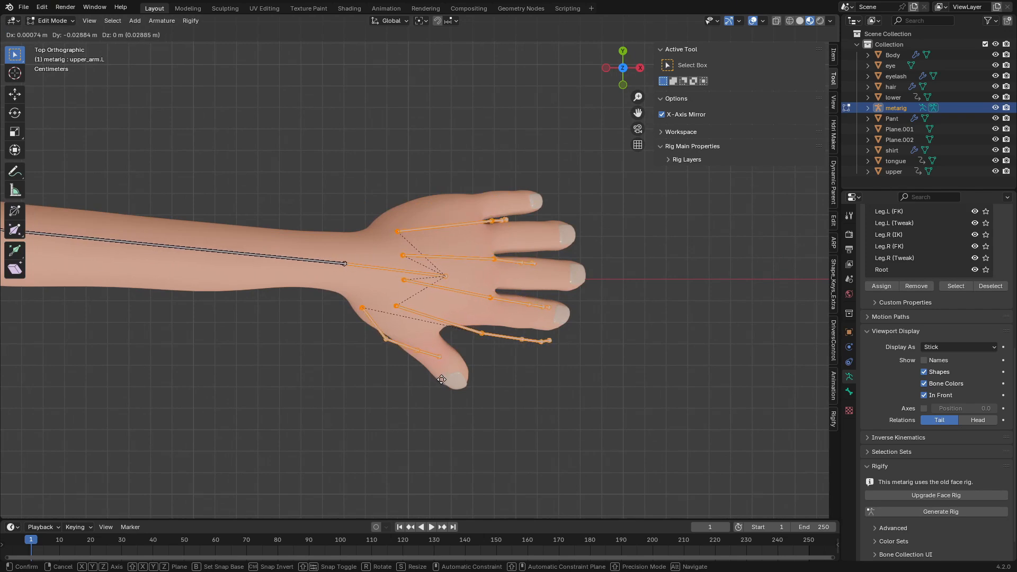
pyautogui.click(442, 379)
# Step: Adjust the inner end of upper_arm.L in top view and shift the outer tip of shoulder.L slightly forward
pyautogui.scroll(-3, 197, 342)
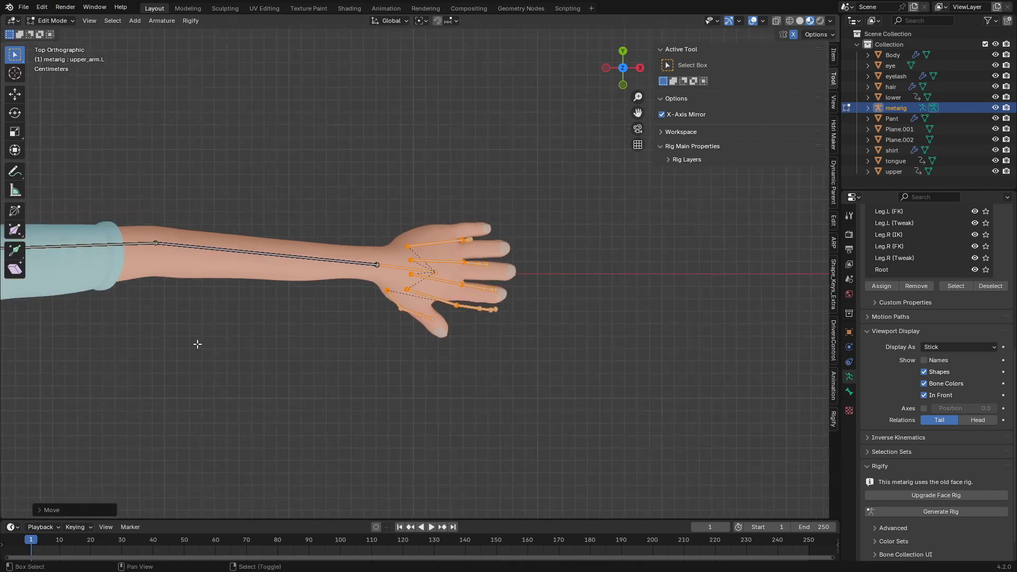
pyautogui.scroll(6, 263, 341)
pyautogui.press('g')
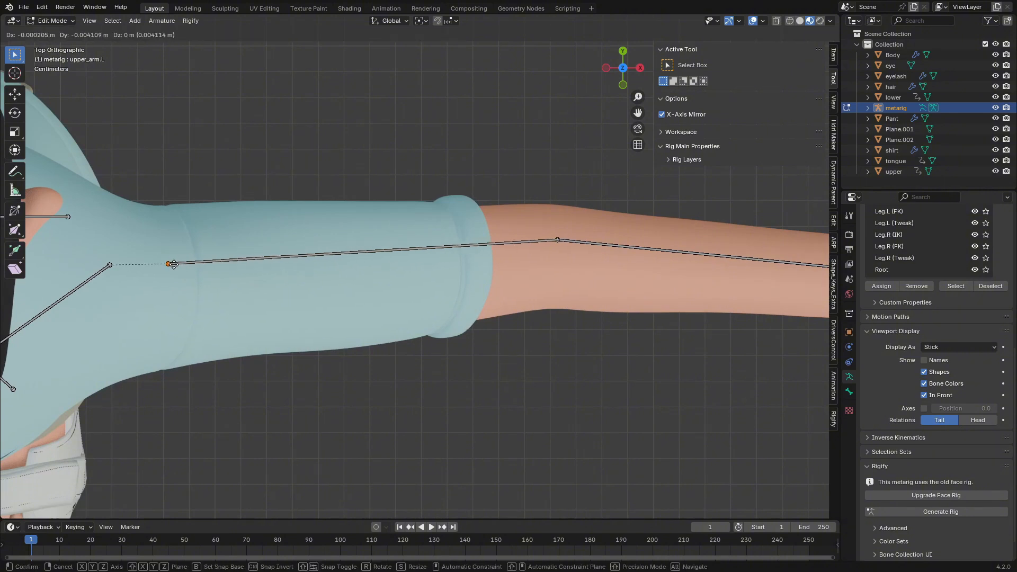
pyautogui.click(170, 259)
pyautogui.rightClick(110, 265)
pyautogui.press('g')
pyautogui.click(104, 277)
# Step: Fine-tune the left elbow joint in top view, keeping it slightly toward the back of the arm
pyautogui.scroll(-2, 146, 311)
pyautogui.scroll(2, 495, 309)
pyautogui.press('b')
pyautogui.moveTo(365, 229); pyautogui.dragTo(382, 305)
pyautogui.press('g')
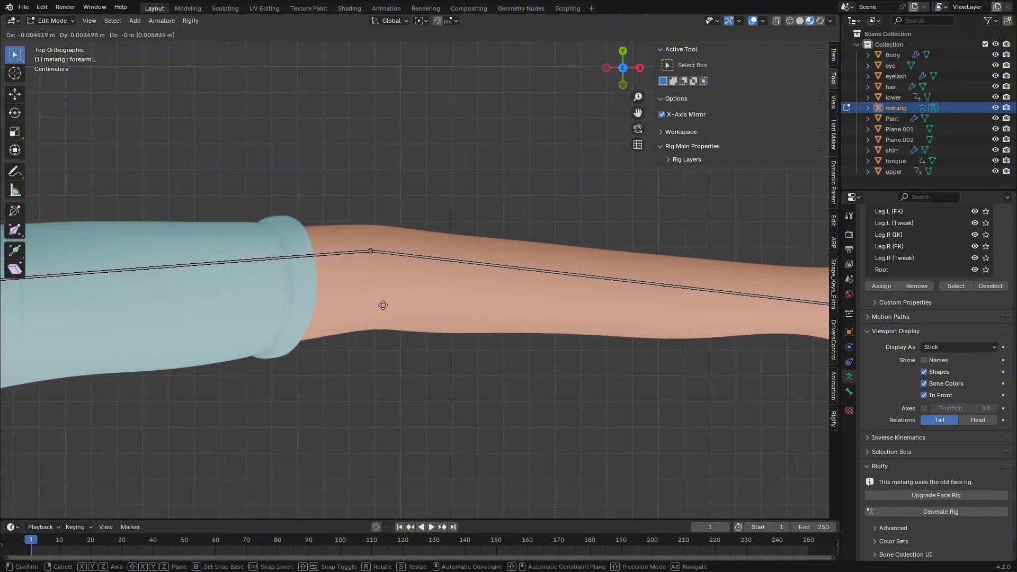
pyautogui.click(389, 309)
pyautogui.scroll(-2, 354, 297)
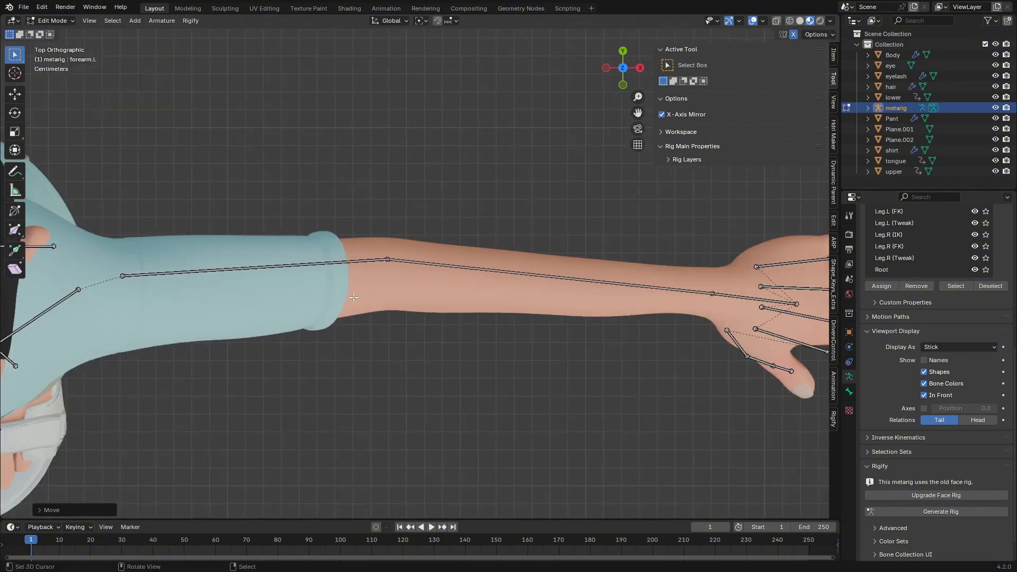
# Step: In front view, lower the base of the spine and its joined pelvis bones along the Z axis to just above the crotch
pyautogui.press('b')
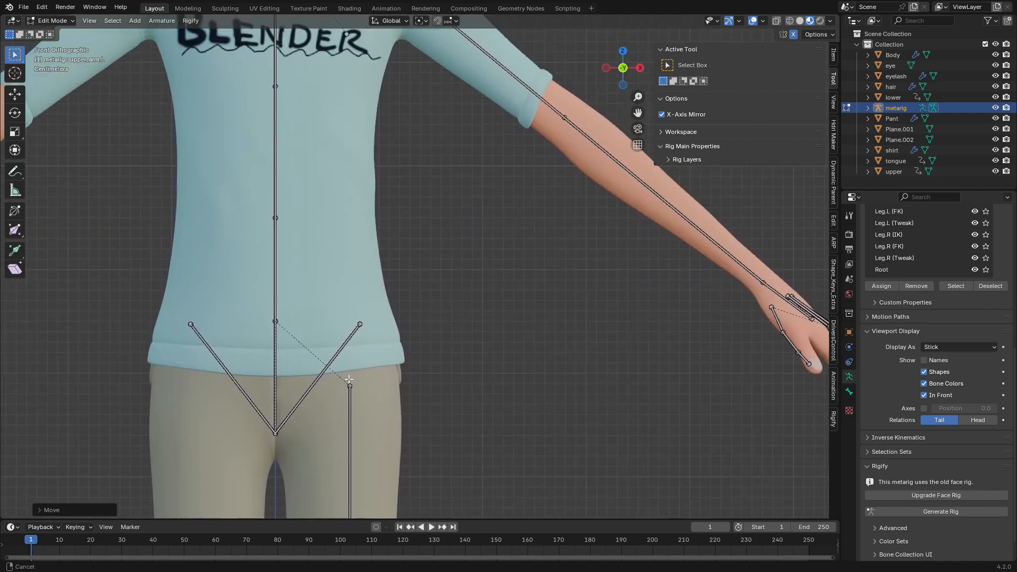
pyautogui.scroll(3, 346, 398)
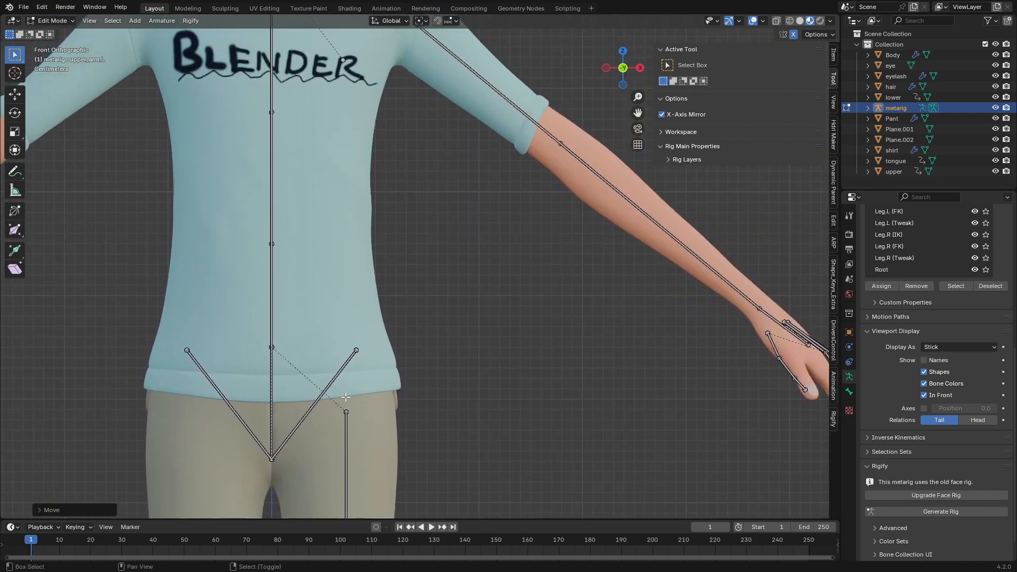
pyautogui.keyDown('shift'); pyautogui.moveTo(320, 373); pyautogui.dragTo(270, 273, button='middle'); pyautogui.keyUp('shift')
pyautogui.click(227, 365)
pyautogui.keyDown('shift'); pyautogui.moveTo(229, 361); pyautogui.dragTo(289, 251, button='middle'); pyautogui.keyUp('shift')
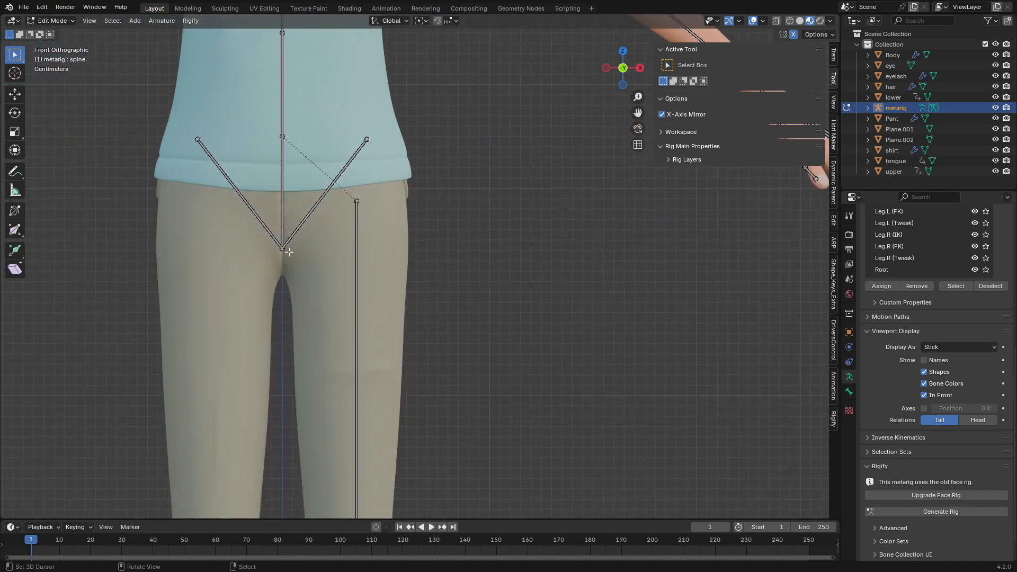
pyautogui.scroll(1, 289, 252)
pyautogui.moveTo(241, 237); pyautogui.dragTo(296, 292)
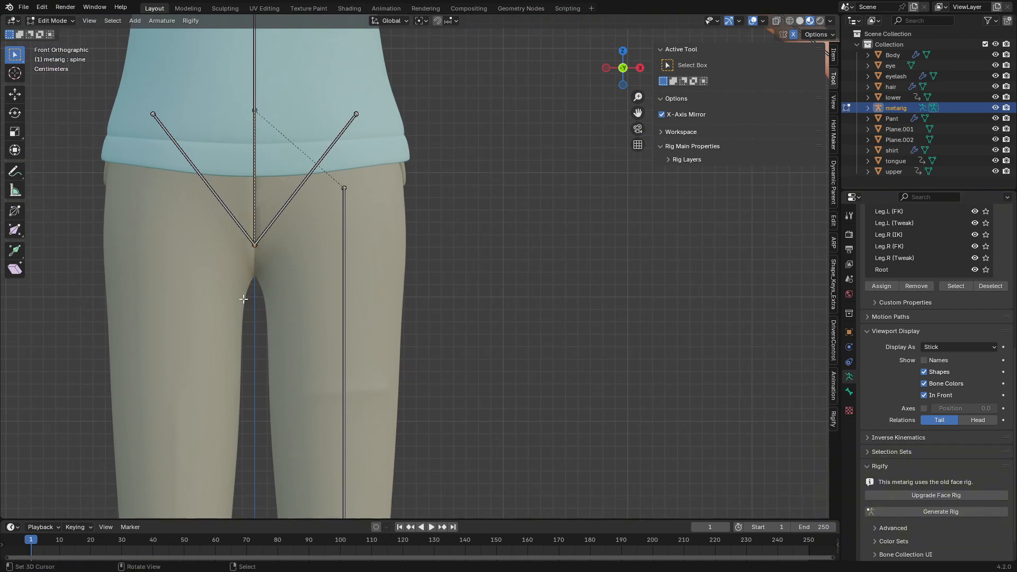
pyautogui.press('g')
pyautogui.press('z')
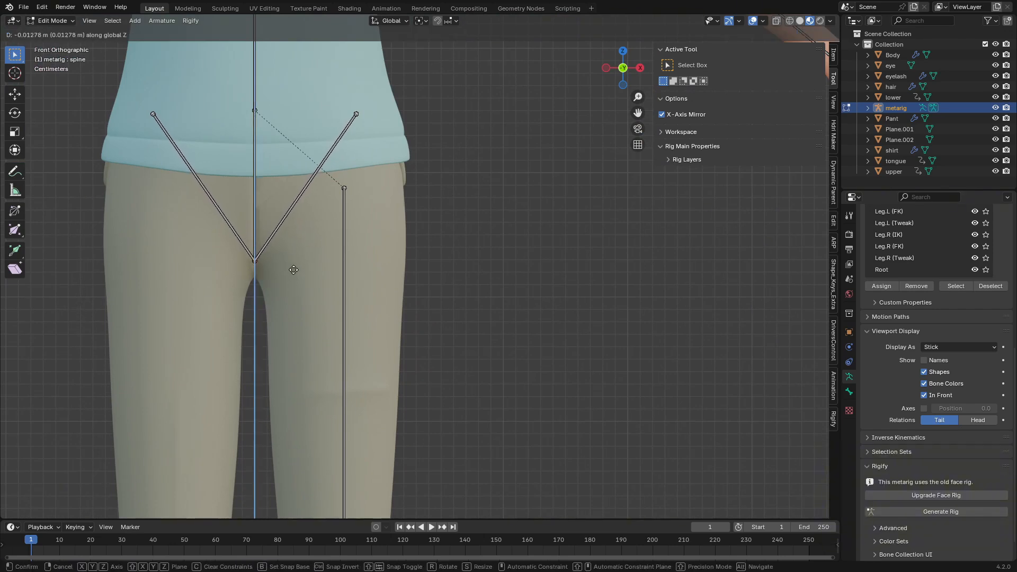
pyautogui.click(293, 270)
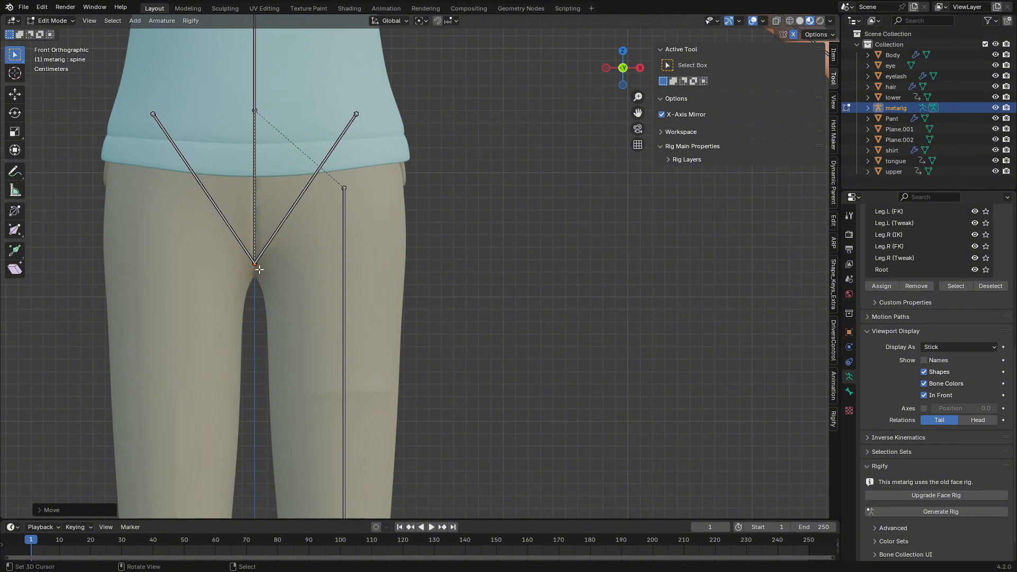
pyautogui.press('g')
pyautogui.press('z')
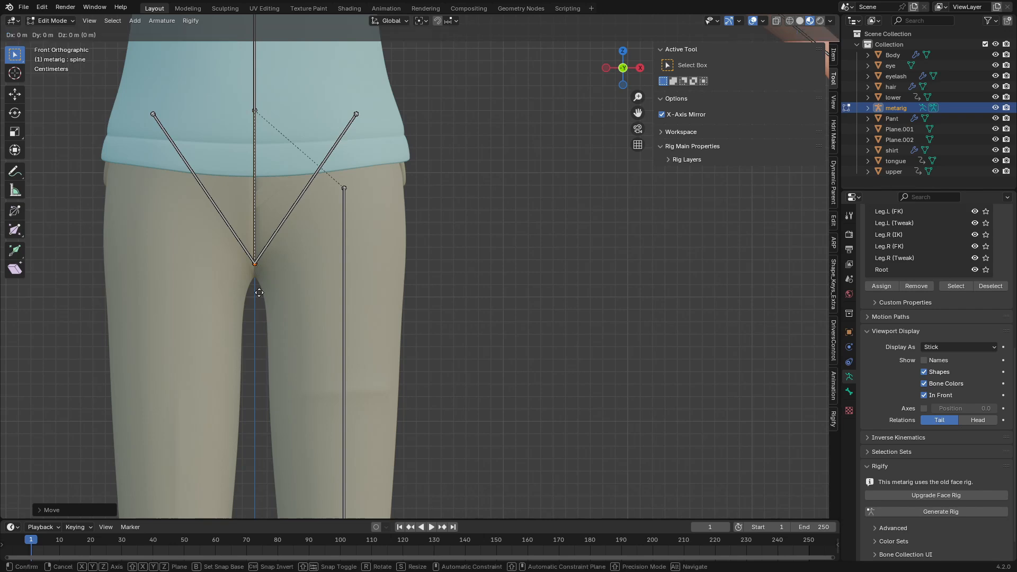
pyautogui.press('y')
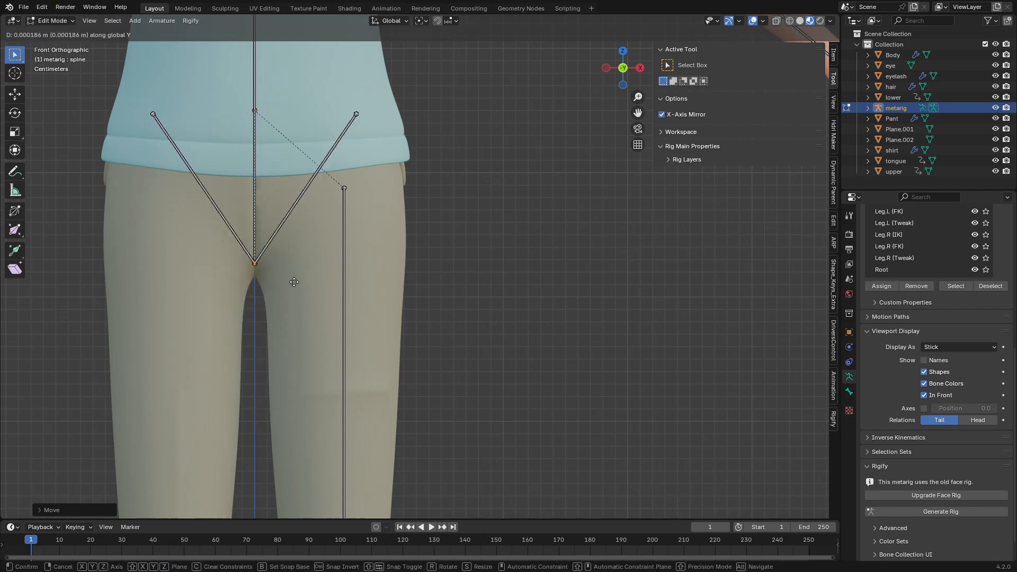
pyautogui.press('x')
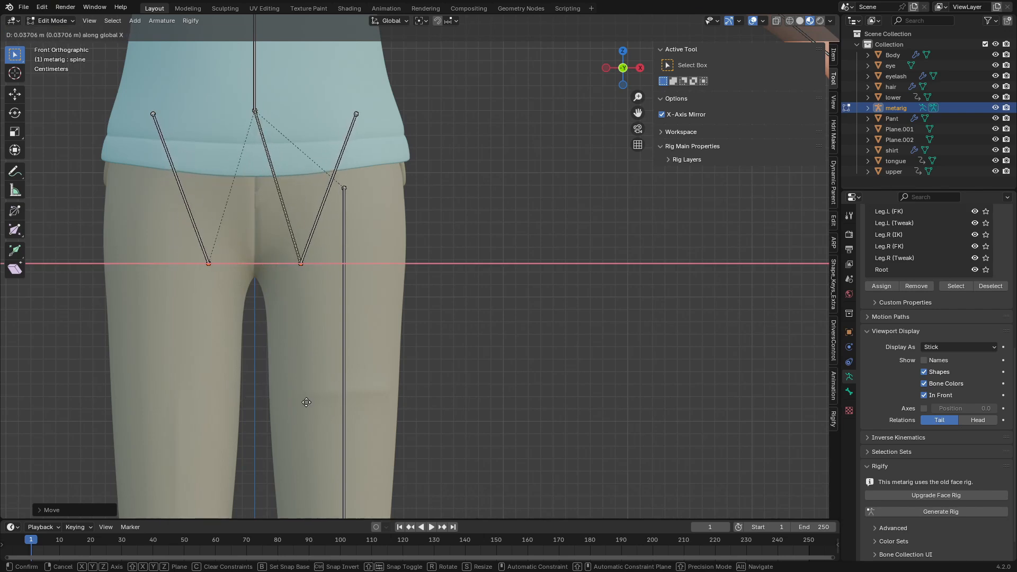
pyautogui.click(275, 354)
pyautogui.moveTo(275, 354); pyautogui.dragTo(362, 321, button='middle')
pyautogui.press('g')
pyautogui.rightClick(286, 328)
# Step: Save the file and turn on the bone axes display for the meta-rig
pyautogui.press('KP_1')
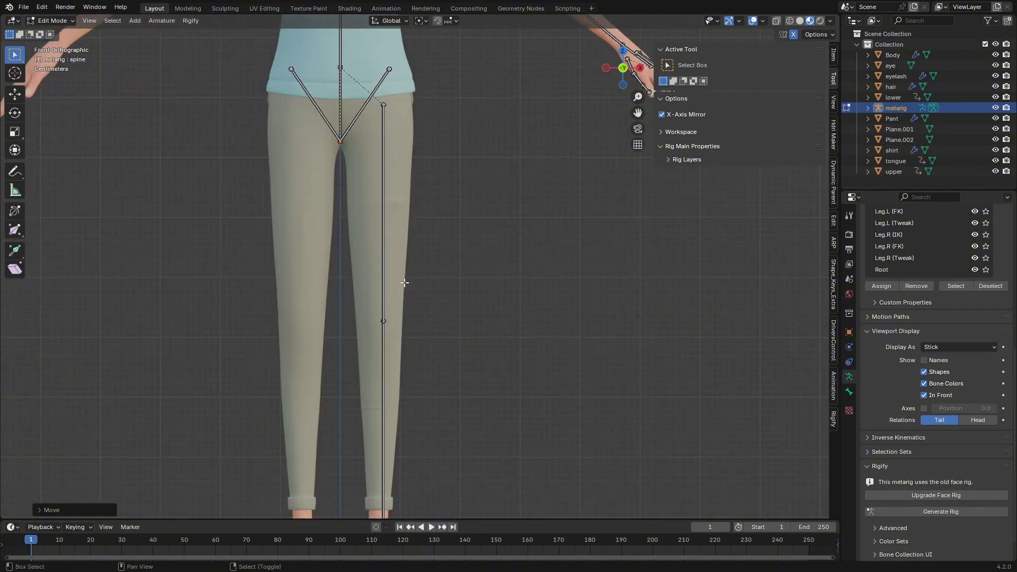
pyautogui.keyDown('shift'); pyautogui.moveTo(372, 188); pyautogui.dragTo(358, 445, button='middle'); pyautogui.keyUp('shift')
pyautogui.keyDown('shift'); pyautogui.moveTo(512, 218); pyautogui.dragTo(286, 236, button='middle'); pyautogui.keyUp('shift')
pyautogui.keyDown('shift'); pyautogui.moveTo(490, 395); pyautogui.dragTo(427, 241, button='middle'); pyautogui.keyUp('shift')
pyautogui.scroll(2, 426, 241)
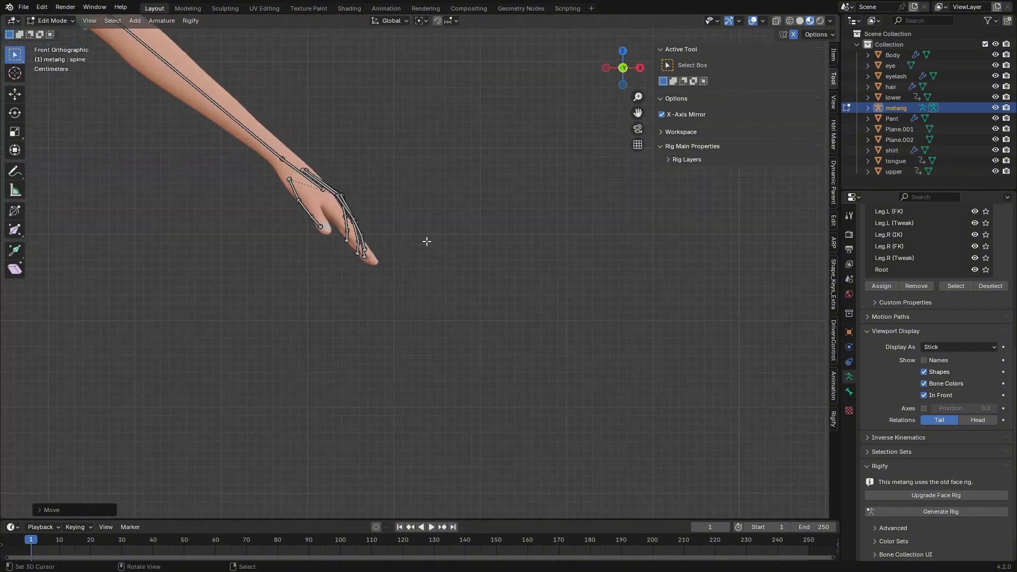
pyautogui.scroll(3, 426, 242)
pyautogui.keyDown('shift'); pyautogui.moveTo(275, 199); pyautogui.dragTo(379, 291, button='middle'); pyautogui.keyUp('shift')
pyautogui.hotkey('ctrl', 's')
pyautogui.keyDown('shift'); pyautogui.moveTo(306, 300); pyautogui.dragTo(367, 323, button='middle'); pyautogui.keyUp('shift')
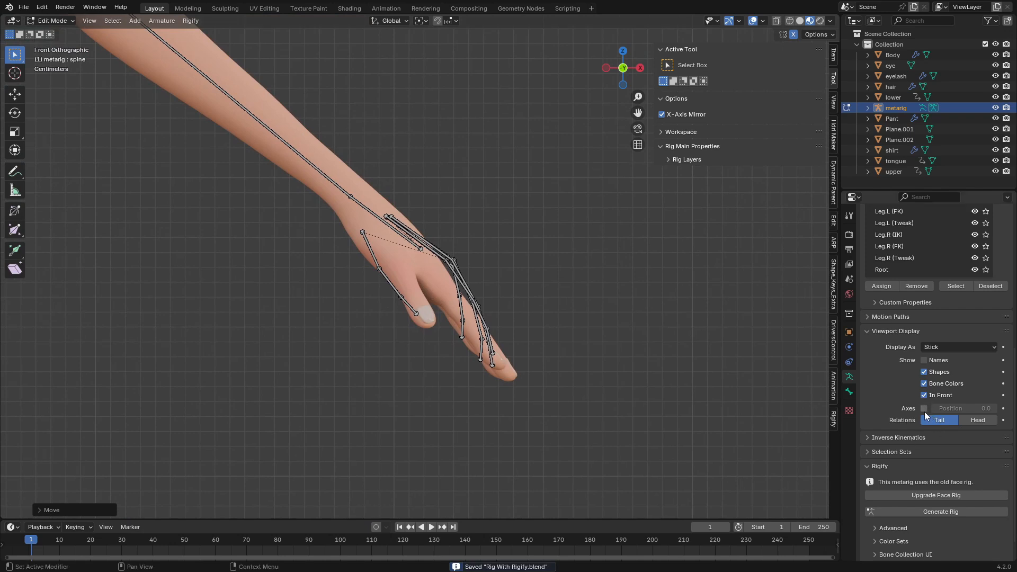
pyautogui.click(923, 409)
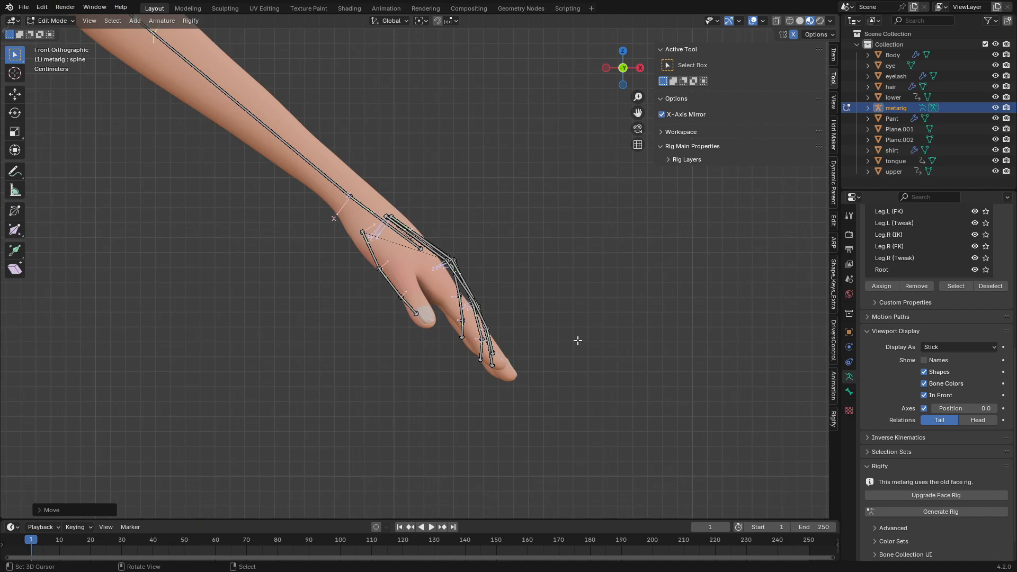
# Step: Examine the axis orientation of the left hand's finger and thumb bones from several angles
pyautogui.moveTo(577, 341); pyautogui.dragTo(547, 293, button='middle')
pyautogui.scroll(5, 547, 293)
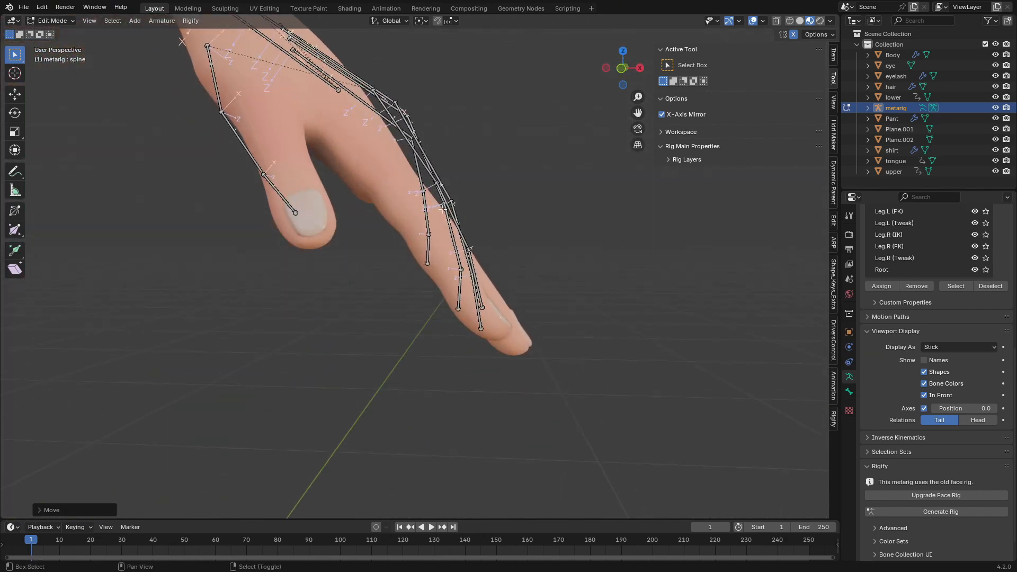
pyautogui.keyDown('shift'); pyautogui.moveTo(443, 209); pyautogui.dragTo(366, 291, button='middle'); pyautogui.keyUp('shift')
pyautogui.moveTo(365, 291); pyautogui.dragTo(372, 264, button='middle')
pyautogui.scroll(4, 371, 264)
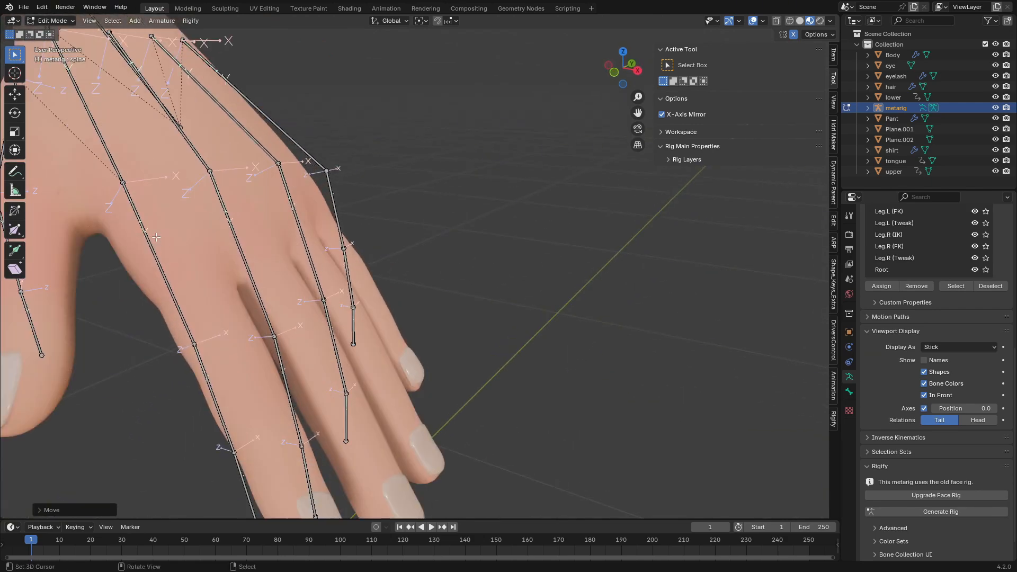
pyautogui.keyDown('shift'); pyautogui.moveTo(165, 285); pyautogui.dragTo(243, 198, button='middle'); pyautogui.keyUp('shift')
pyautogui.keyDown('shift'); pyautogui.moveTo(249, 180); pyautogui.dragTo(283, 65, button='middle'); pyautogui.keyUp('shift')
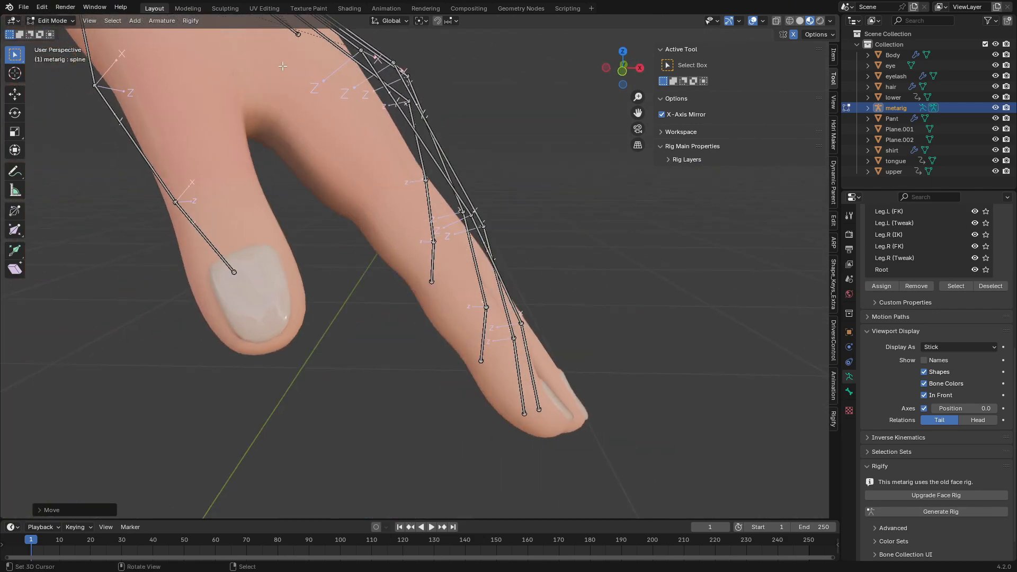
pyautogui.keyDown('shift'); pyautogui.moveTo(378, 80); pyautogui.dragTo(365, 128, button='middle'); pyautogui.keyUp('shift')
pyautogui.moveTo(275, 178); pyautogui.dragTo(257, 218, button='middle')
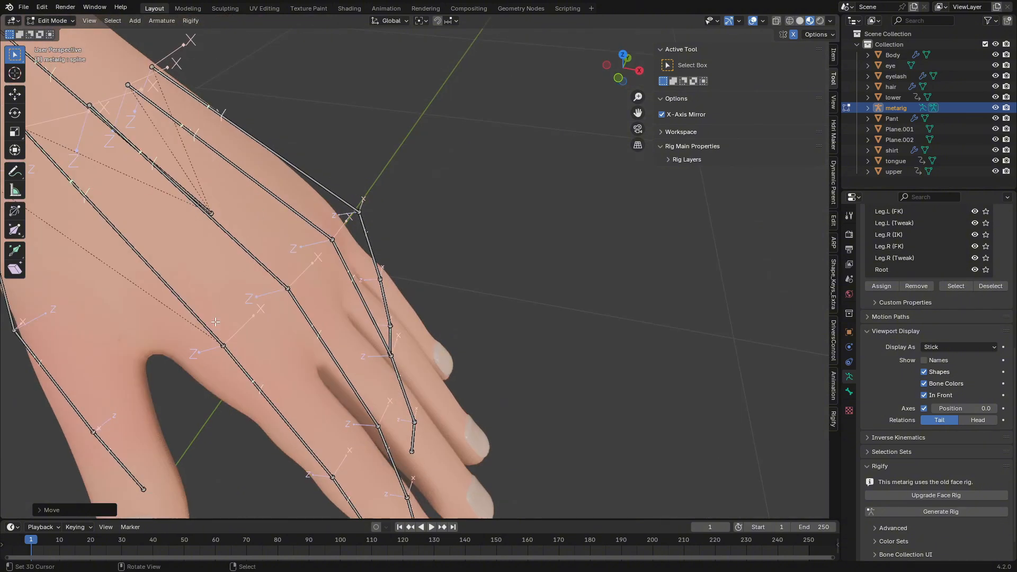
pyautogui.moveTo(285, 353); pyautogui.dragTo(288, 333, button='middle')
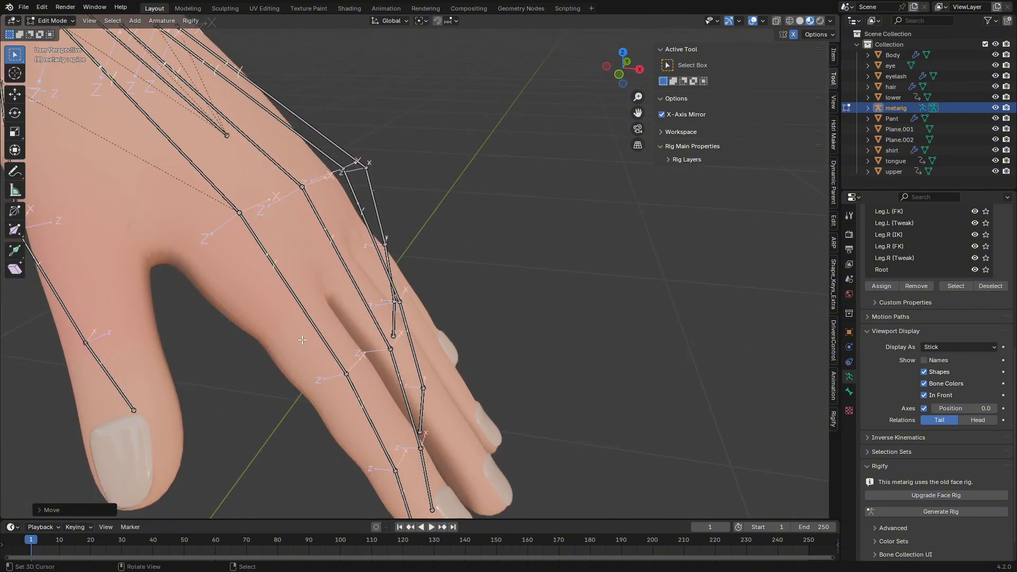
pyautogui.scroll(-7, 425, 379)
pyautogui.keyDown('shift'); pyautogui.moveTo(248, 250); pyautogui.dragTo(651, 215, button='middle'); pyautogui.keyUp('shift')
pyautogui.moveTo(484, 254); pyautogui.dragTo(541, 233, button='middle')
pyautogui.moveTo(418, 265); pyautogui.dragTo(386, 175, button='middle')
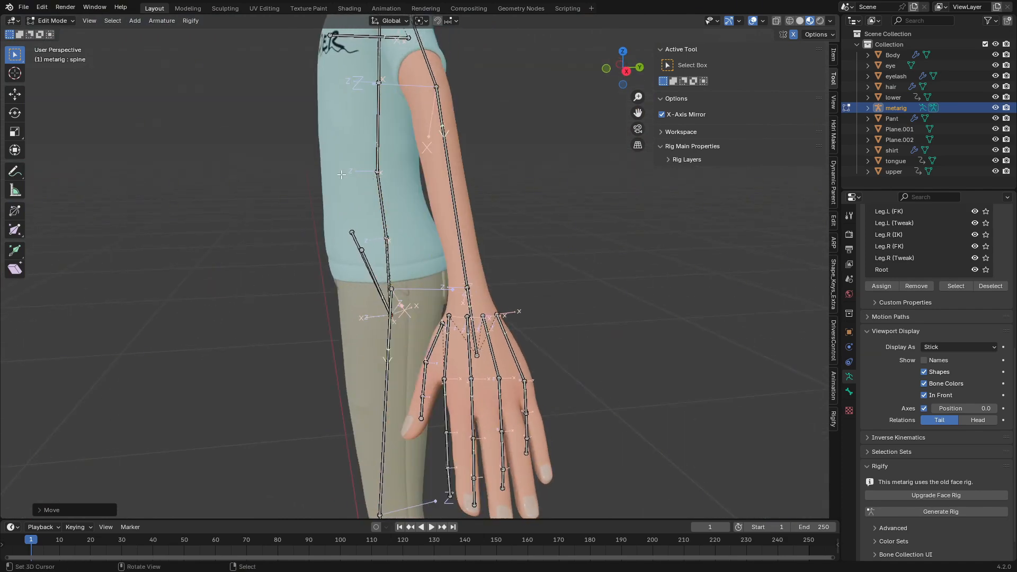
pyautogui.moveTo(277, 250); pyautogui.dragTo(492, 240, button='middle')
pyautogui.keyDown('shift'); pyautogui.moveTo(427, 234); pyautogui.dragTo(249, 255, button='middle'); pyautogui.keyUp('shift')
pyautogui.scroll(2, 273, 264)
pyautogui.keyDown('shift'); pyautogui.moveTo(275, 291); pyautogui.dragTo(374, 280, button='middle'); pyautogui.keyUp('shift')
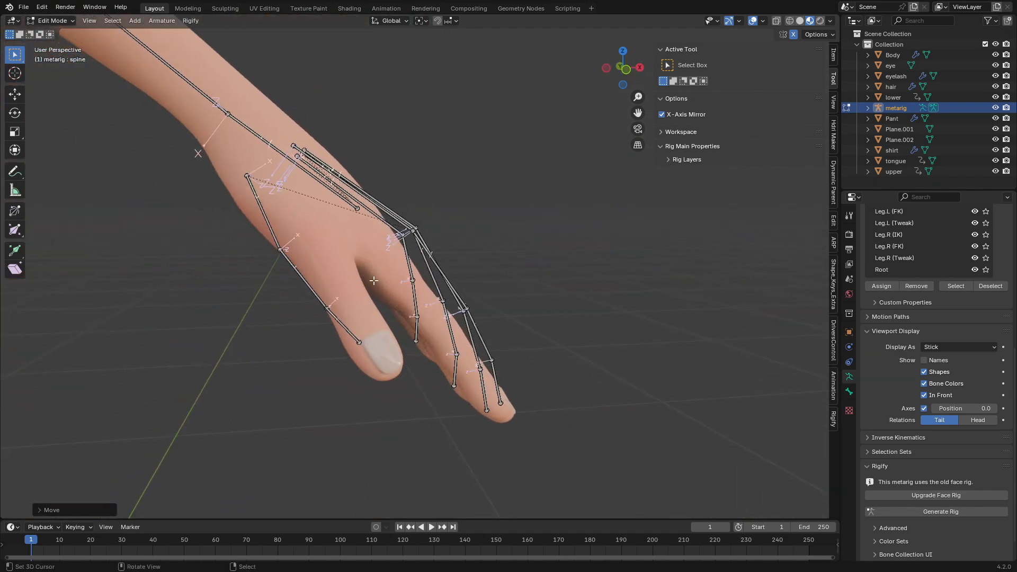
pyautogui.press('KP_3')
pyautogui.moveTo(372, 205); pyautogui.dragTo(354, 296, button='middle')
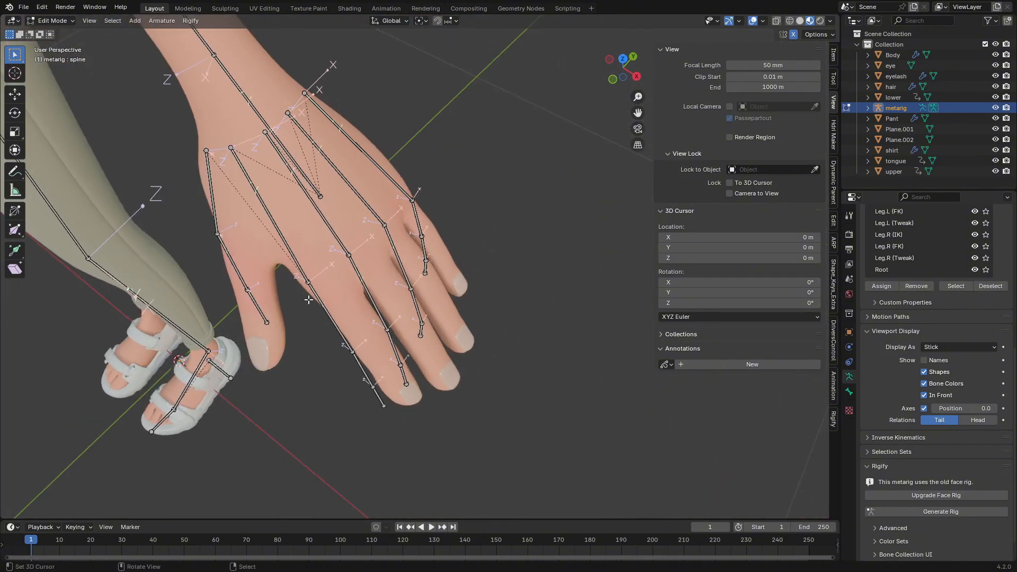
# Step: Select all index, middle, ring and little finger bones of the left hand, leaving out the thumb and palm bones
pyautogui.press('KP_Decimal')
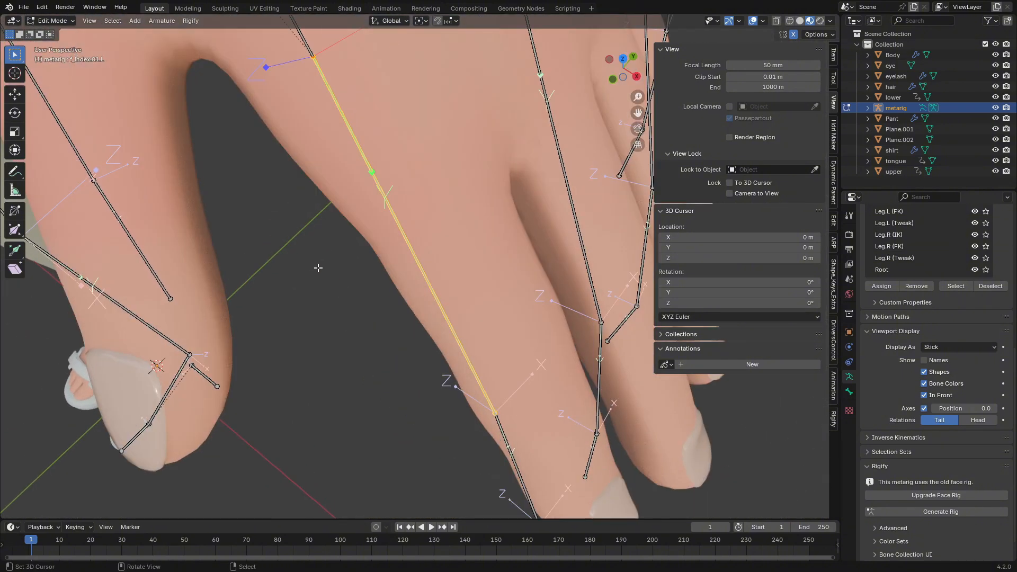
pyautogui.scroll(-5, 339, 281)
pyautogui.scroll(3, 356, 254)
pyautogui.scroll(1, 356, 255)
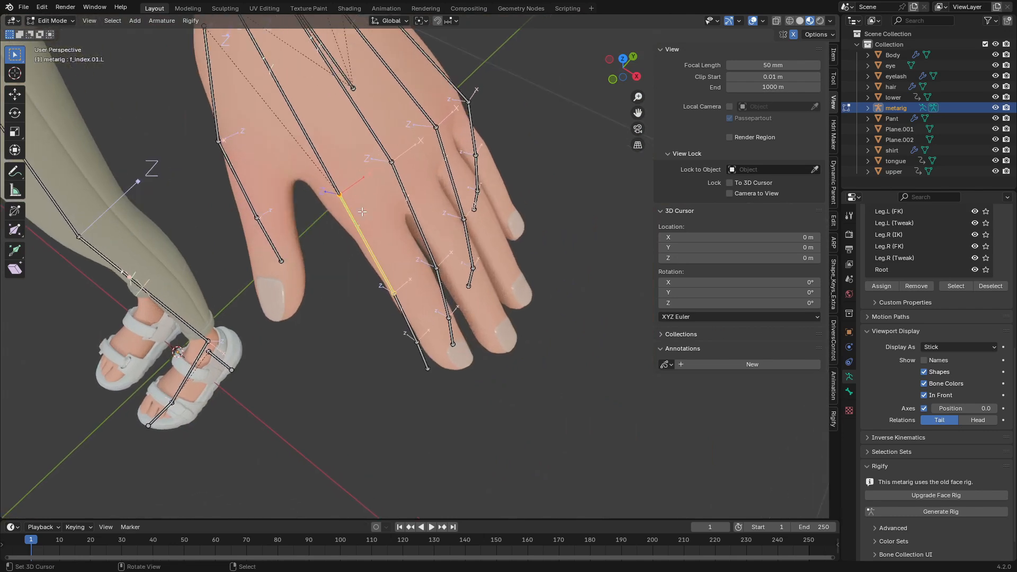
pyautogui.press('b')
pyautogui.moveTo(336, 174); pyautogui.dragTo(530, 444)
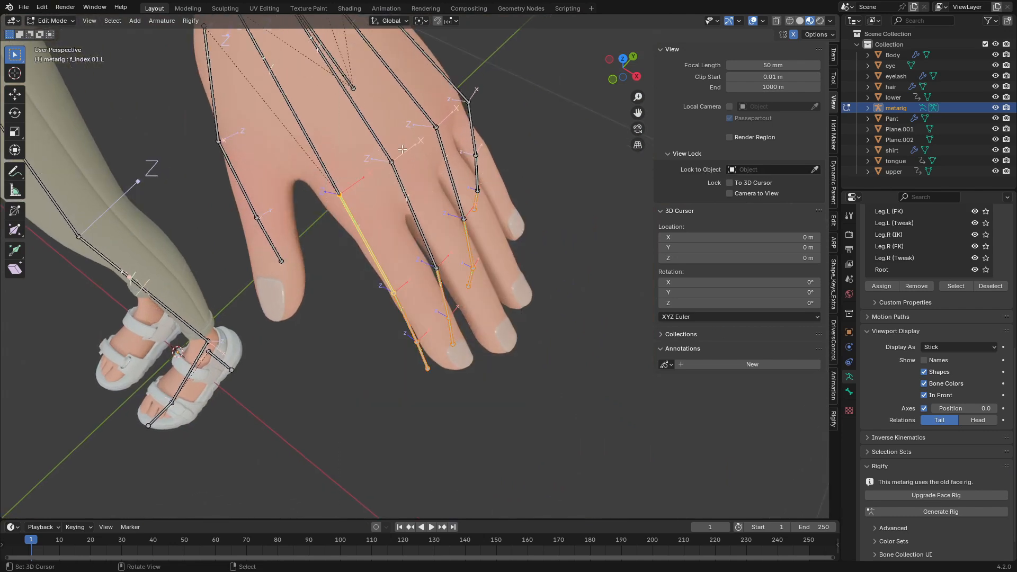
pyautogui.press('b')
pyautogui.moveTo(372, 89); pyautogui.dragTo(562, 366)
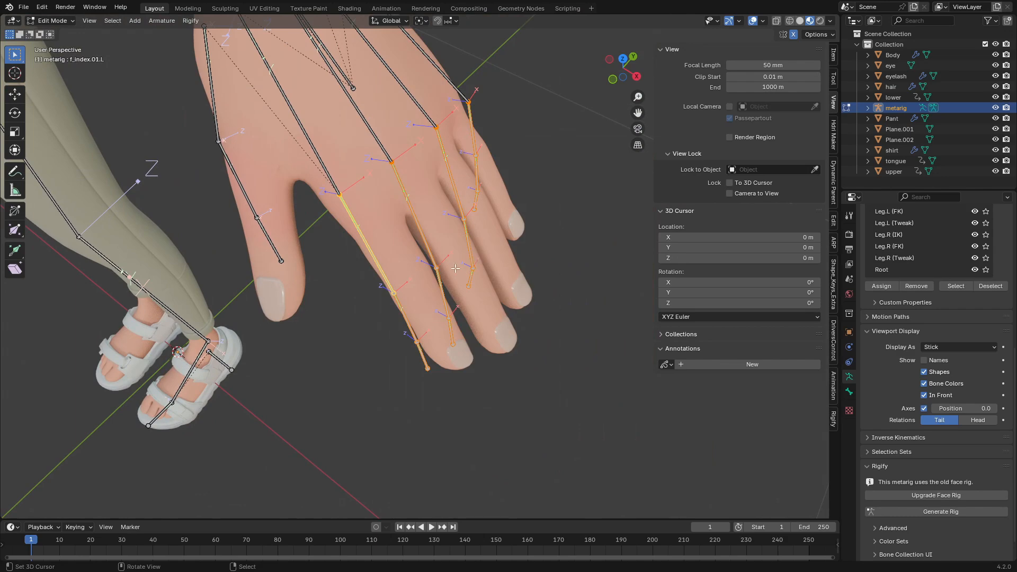
pyautogui.press('b')
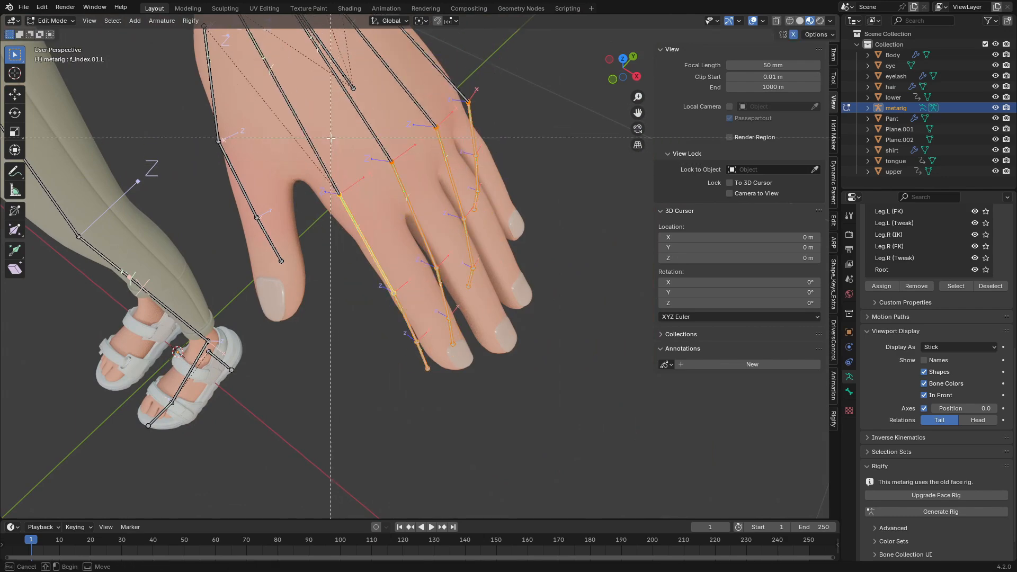
pyautogui.rightClick(446, 87)
pyautogui.press('g')
pyautogui.rightClick(476, 349)
pyautogui.scroll(-2, 497, 267)
pyautogui.press('g')
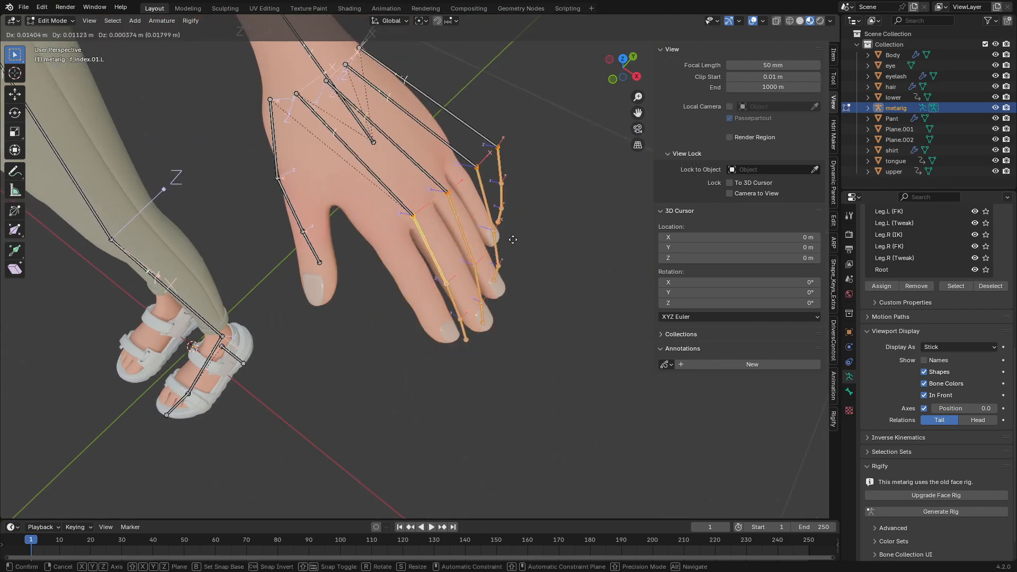
pyautogui.click(379, 185)
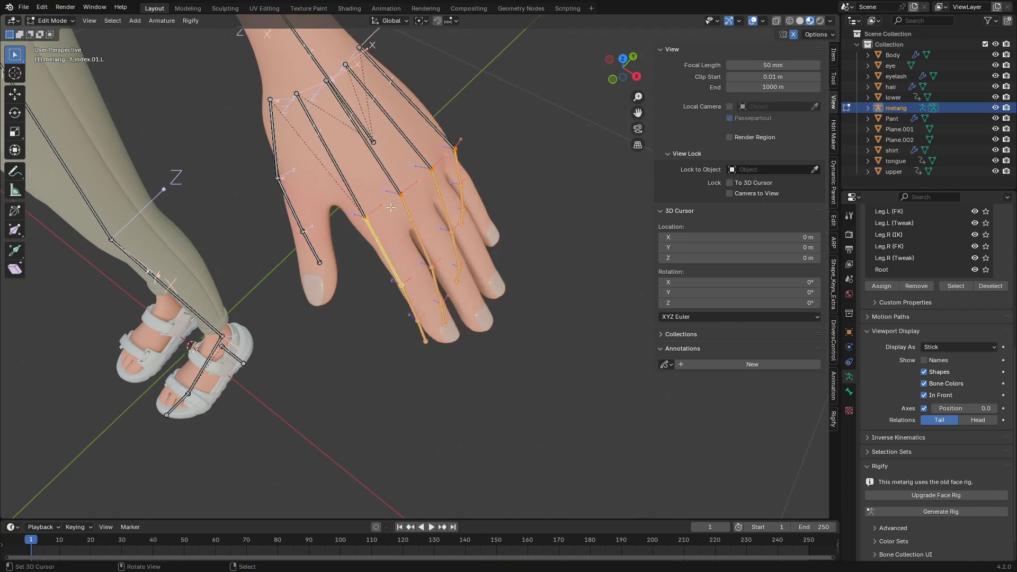
# Step: Flatten the selected finger bones by scaling them to 0 along the global X axis
pyautogui.press('s')
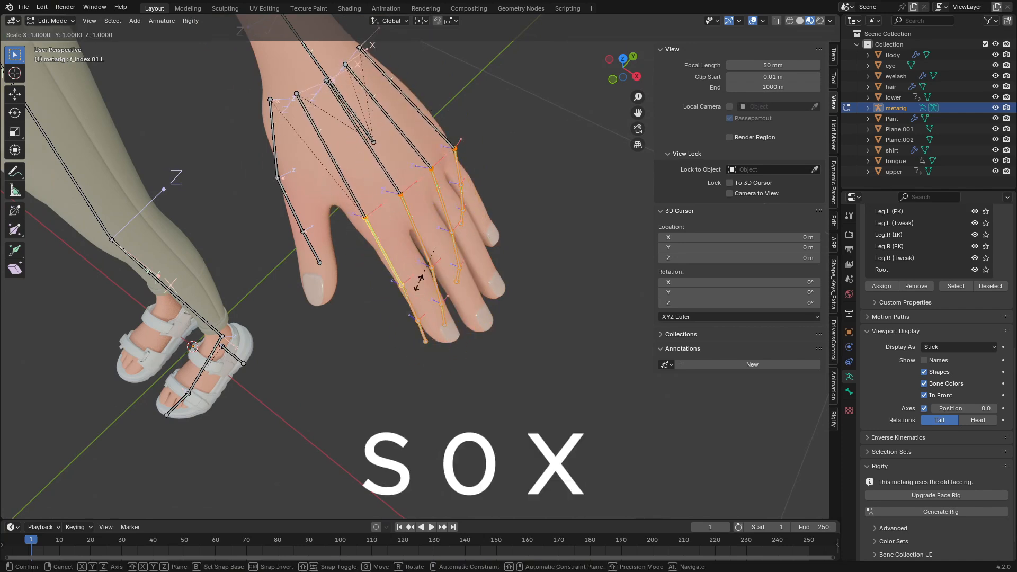
pyautogui.press('0')
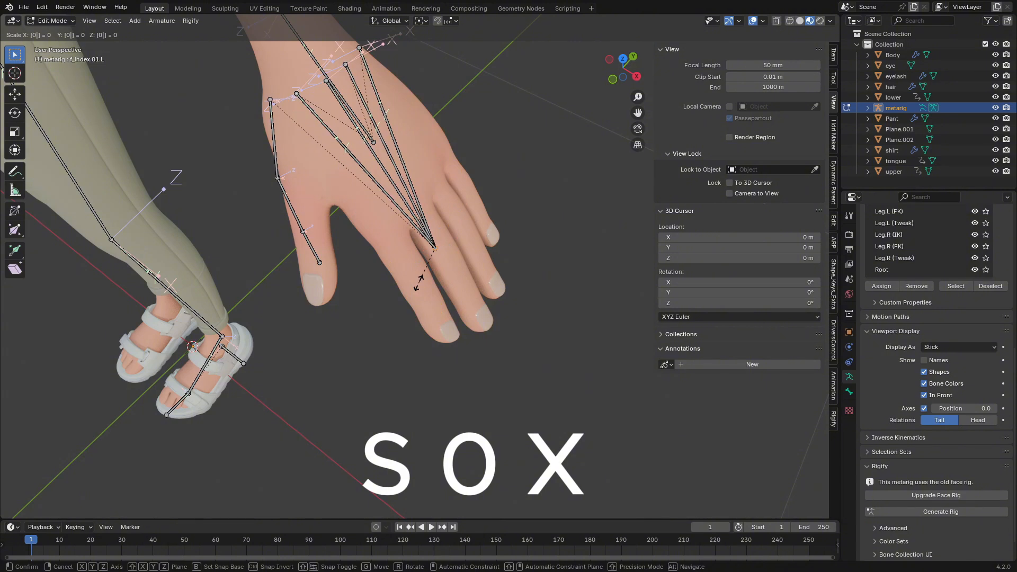
pyautogui.press('x')
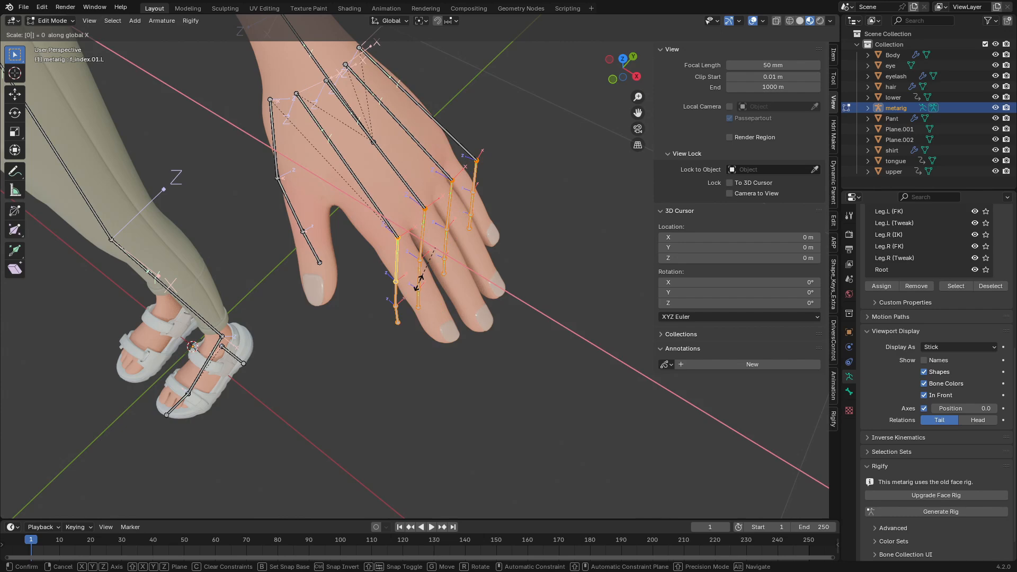
pyautogui.click(418, 282)
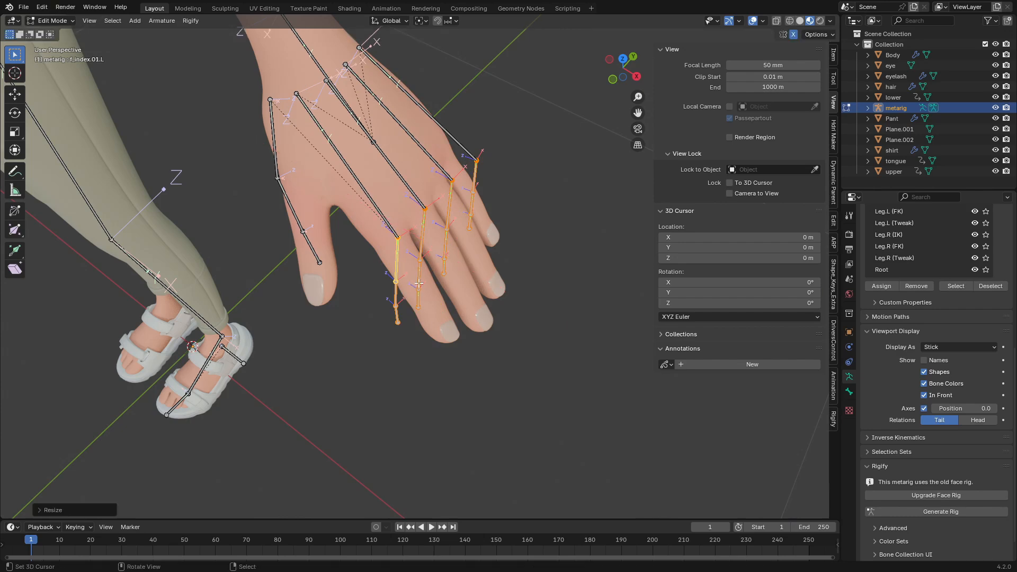
# Step: Select the left index finger's three bones and line them up by scaling them to 0 along the global Y axis
pyautogui.moveTo(418, 282); pyautogui.dragTo(448, 166, button='middle')
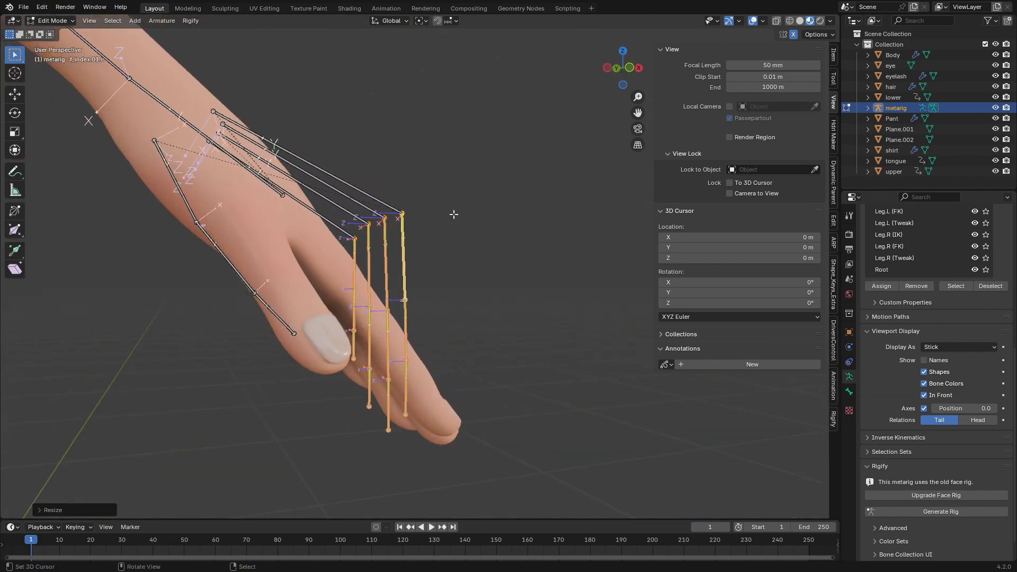
pyautogui.moveTo(454, 214); pyautogui.dragTo(347, 217, button='middle')
pyautogui.rightClick(391, 267)
pyautogui.keyDown('shift'); pyautogui.rightClick(387, 331); pyautogui.keyUp('shift')
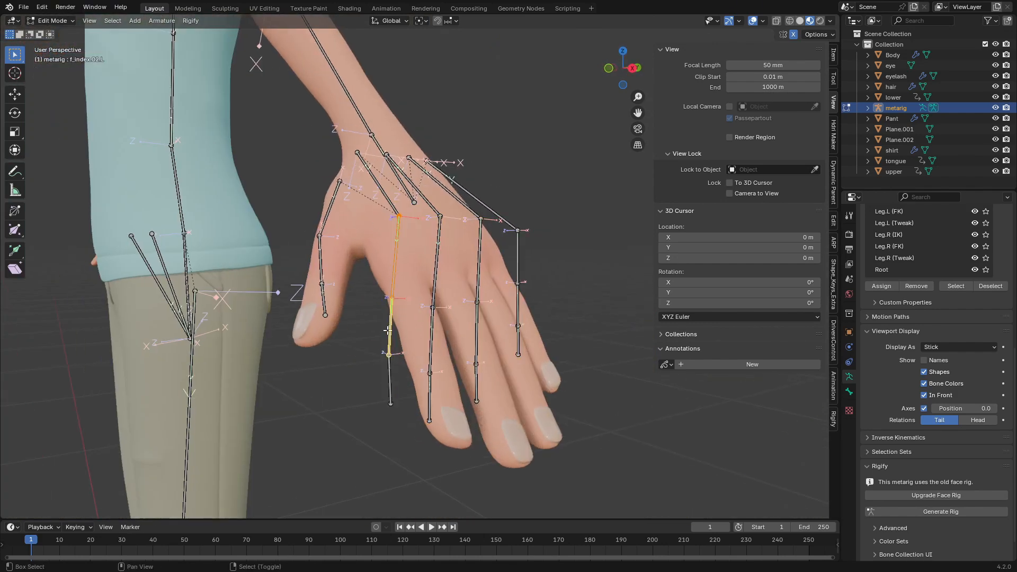
pyautogui.moveTo(403, 273); pyautogui.dragTo(389, 239, button='middle')
pyautogui.press('b')
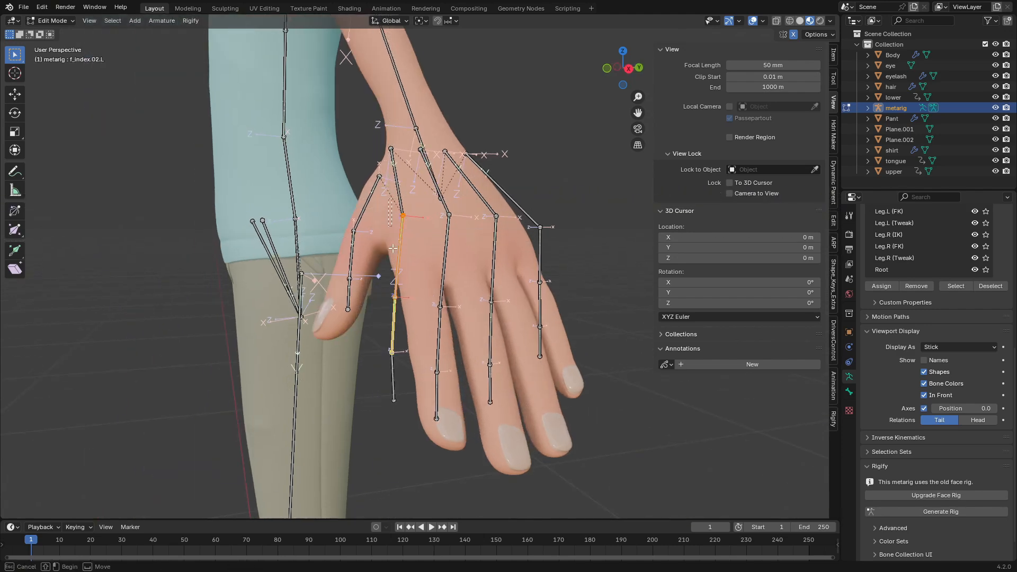
pyautogui.moveTo(388, 199); pyautogui.dragTo(412, 447)
pyautogui.press('g')
pyautogui.rightClick(394, 307)
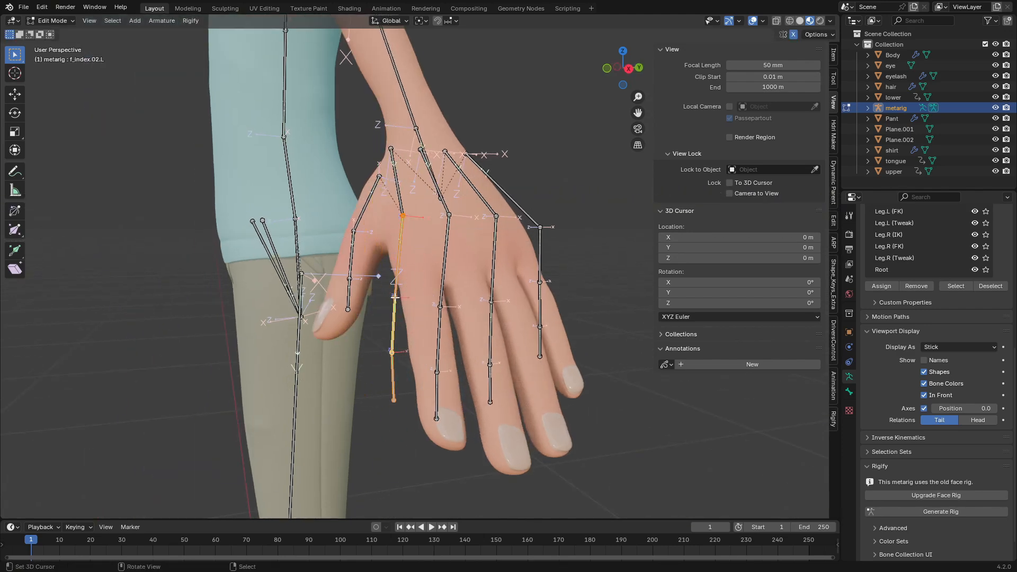
pyautogui.moveTo(394, 304); pyautogui.dragTo(421, 302, button='middle')
pyautogui.press('s')
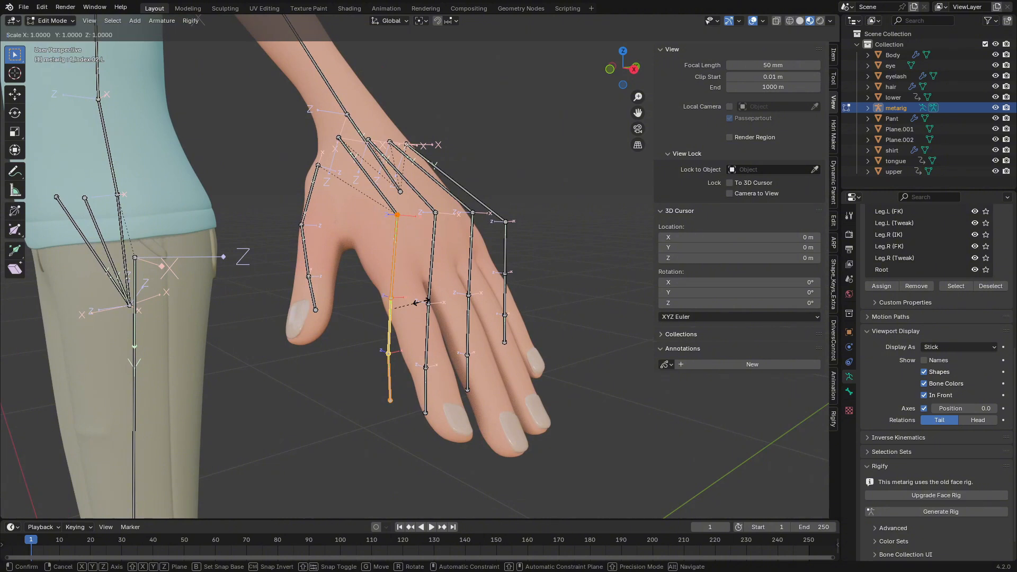
pyautogui.press('0')
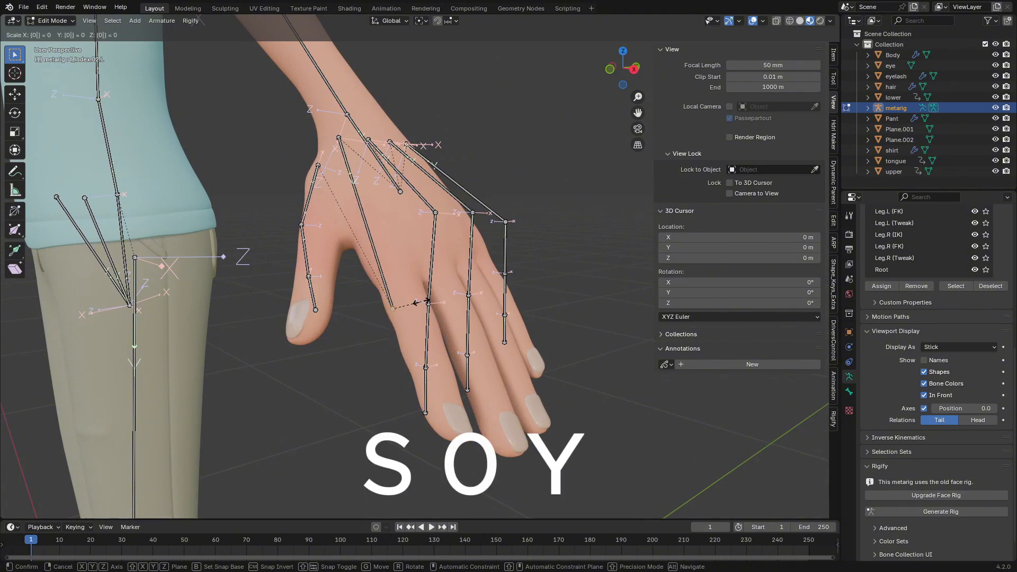
pyautogui.press('z')
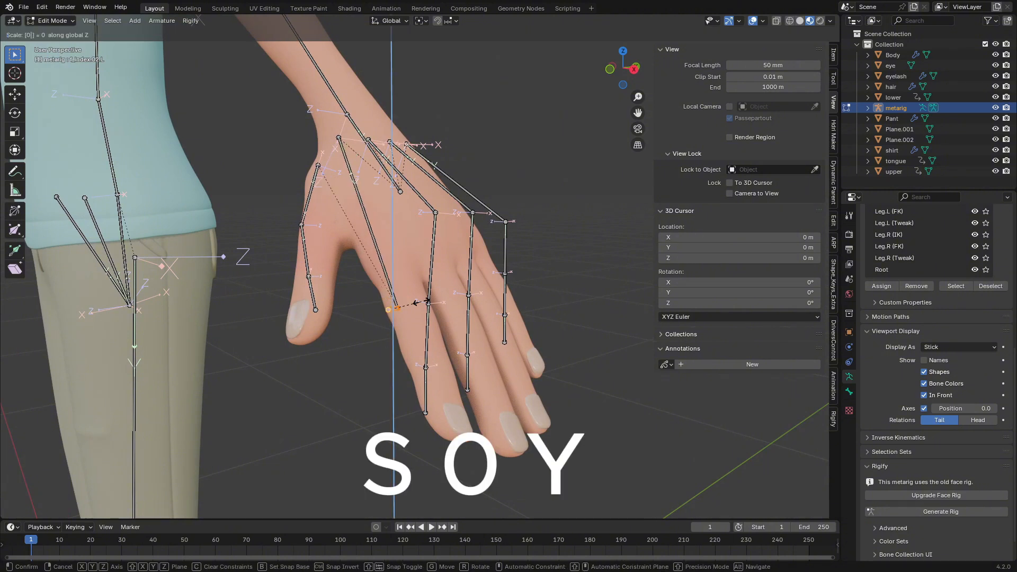
pyautogui.press('y')
pyautogui.click(422, 302)
# Step: Select the left middle finger's three bones and line them up by scaling them to 0 along the global Y axis
pyautogui.scroll(3, 370, 302)
pyautogui.moveTo(334, 303); pyautogui.dragTo(399, 258, button='middle')
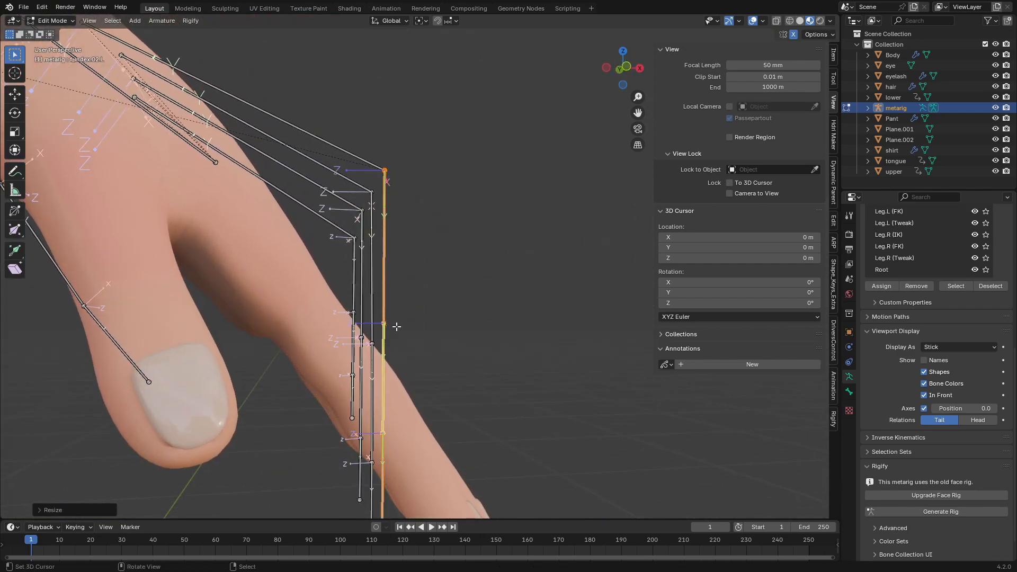
pyautogui.moveTo(449, 320); pyautogui.dragTo(372, 328, button='middle')
pyautogui.keyDown('shift'); pyautogui.moveTo(465, 188); pyautogui.dragTo(389, 202, button='middle'); pyautogui.keyUp('shift')
pyautogui.click(377, 166)
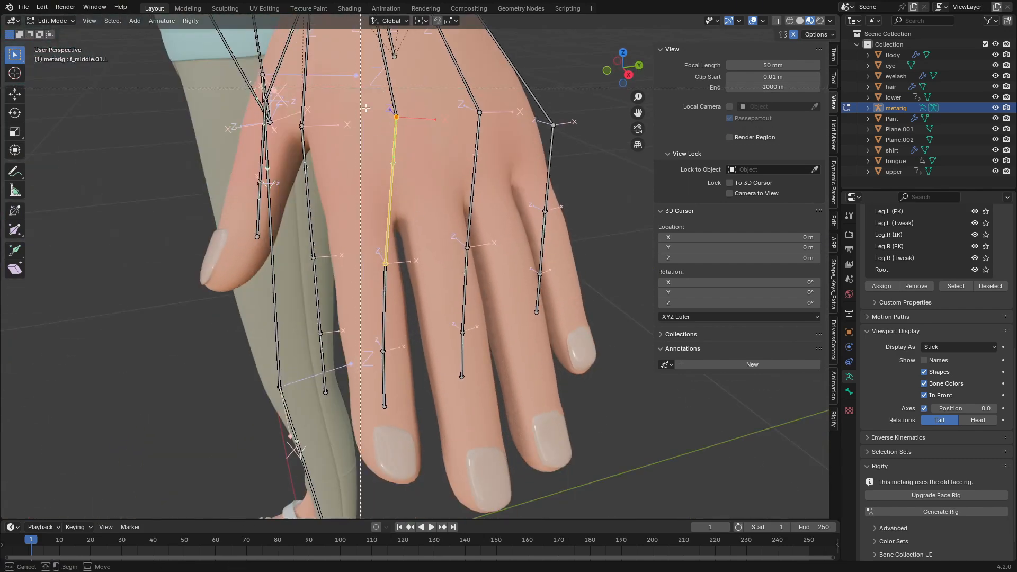
pyautogui.hotkey('ctrl', 'l')
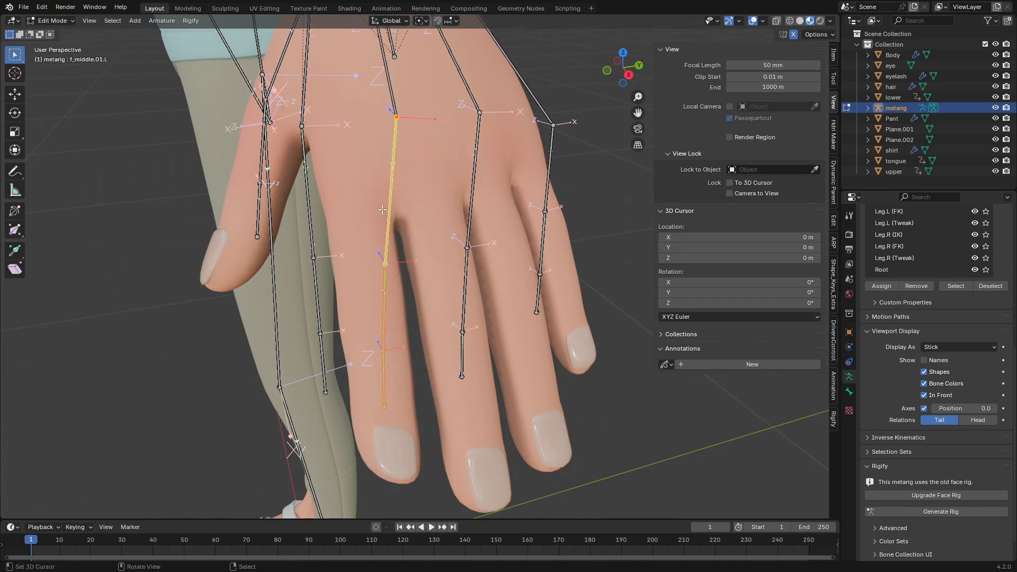
pyautogui.press('s')
pyautogui.press('0')
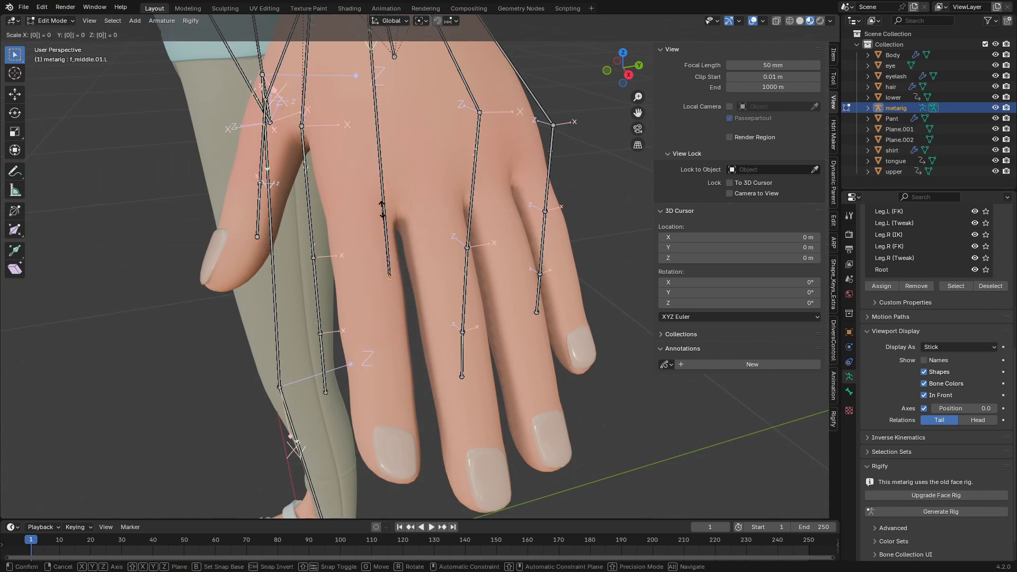
pyautogui.press('y')
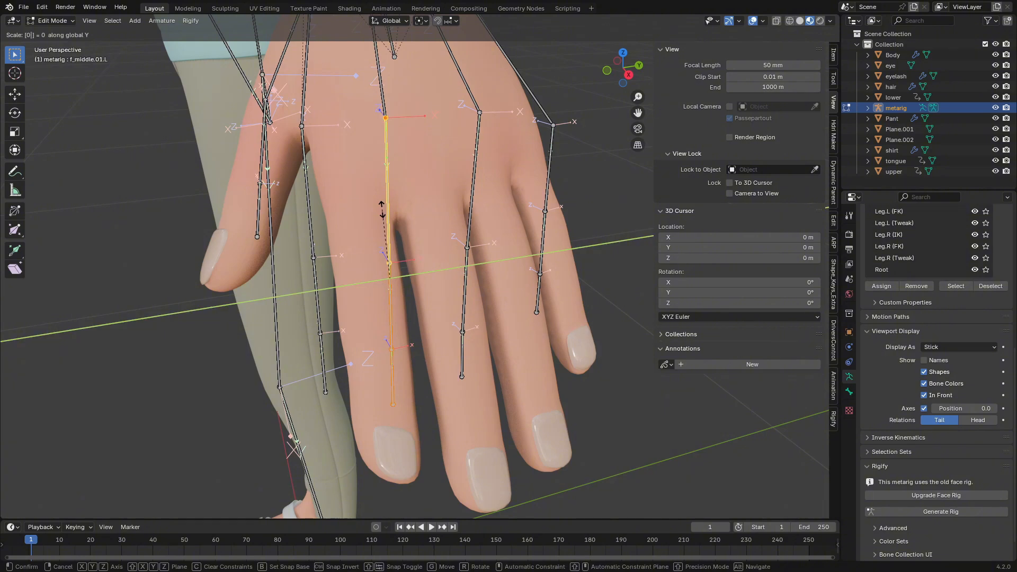
pyautogui.click(381, 210)
# Step: Line up the left ring and little finger bone chains by scaling each to 0 along the global Y axis
pyautogui.click(433, 219)
pyautogui.press('l')
pyautogui.keyDown('shift'); pyautogui.moveTo(472, 202); pyautogui.dragTo(399, 332, button='middle'); pyautogui.keyUp('shift')
pyautogui.rightClick(471, 94)
pyautogui.press('l')
pyautogui.press('g')
pyautogui.rightClick(552, 317)
pyautogui.press('s')
pyautogui.press('0')
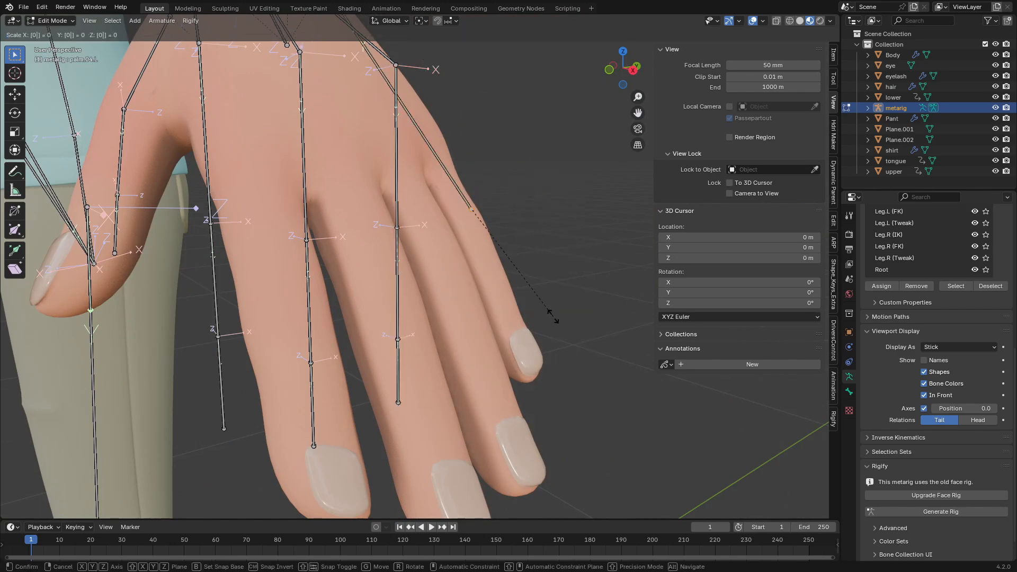
pyautogui.press('y')
pyautogui.click(553, 317)
# Step: Select the left index finger's three bones and rotate them about -36° around global Y in front view
pyautogui.press('KP_1')
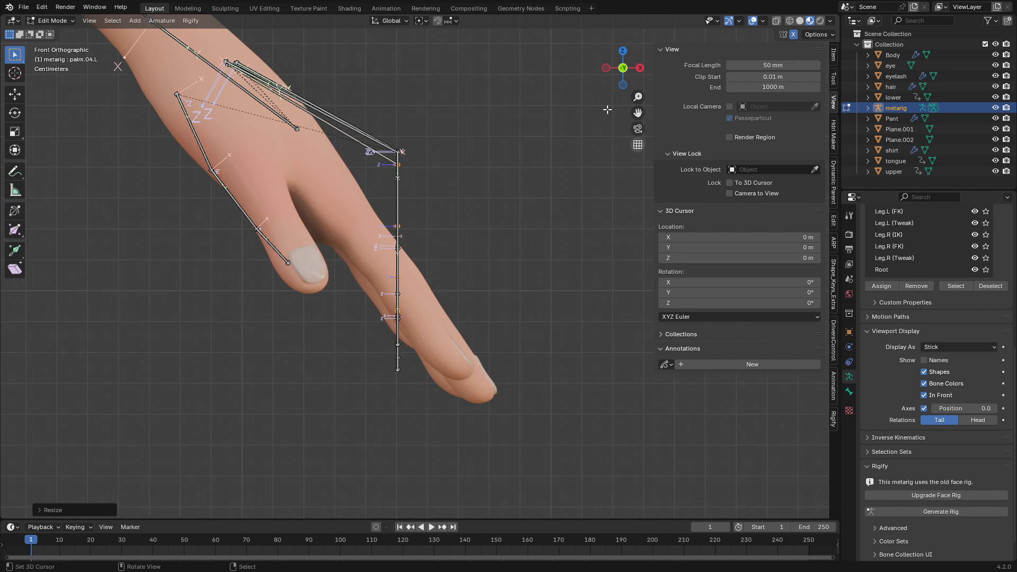
pyautogui.moveTo(518, 229); pyautogui.dragTo(304, 192, button='middle')
pyautogui.rightClick(304, 180)
pyautogui.press('b')
pyautogui.moveTo(238, 129); pyautogui.dragTo(306, 489)
pyautogui.press('KP_1')
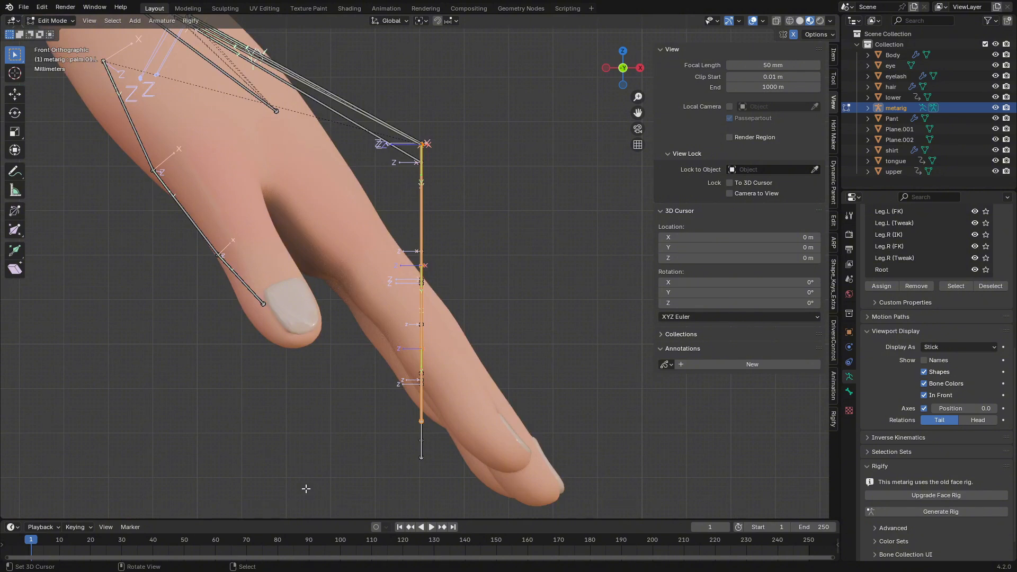
pyautogui.press('r')
pyautogui.press('x')
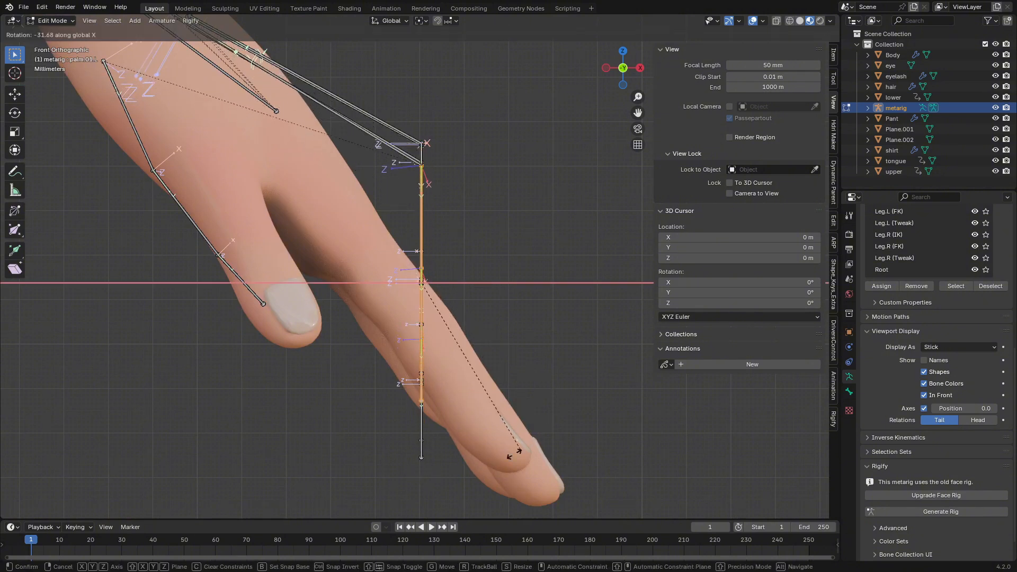
pyautogui.press('y')
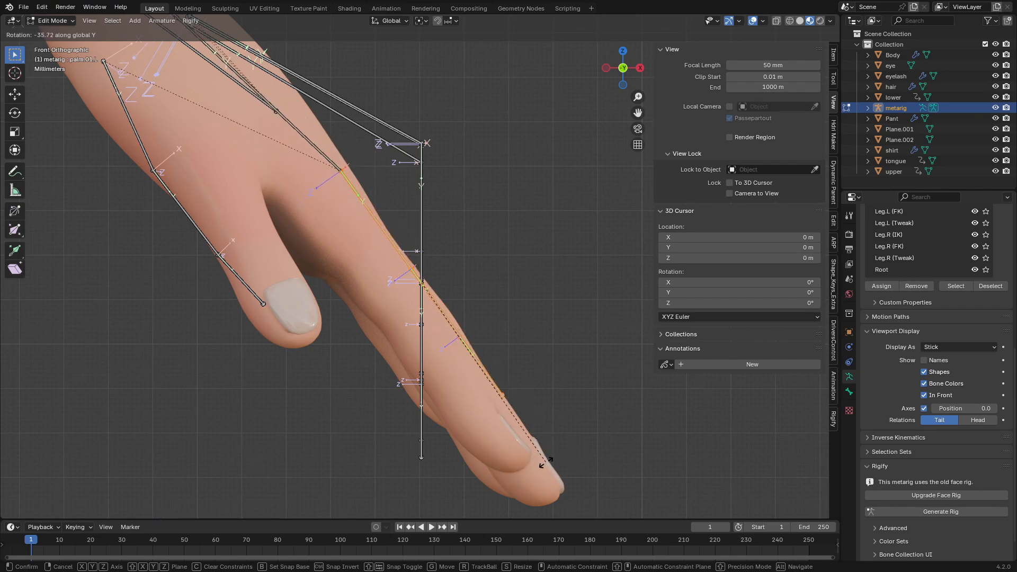
pyautogui.click(544, 462)
# Step: Move the index finger chain into the index finger and rotate it about -5° around global Z in top view
pyautogui.press('g')
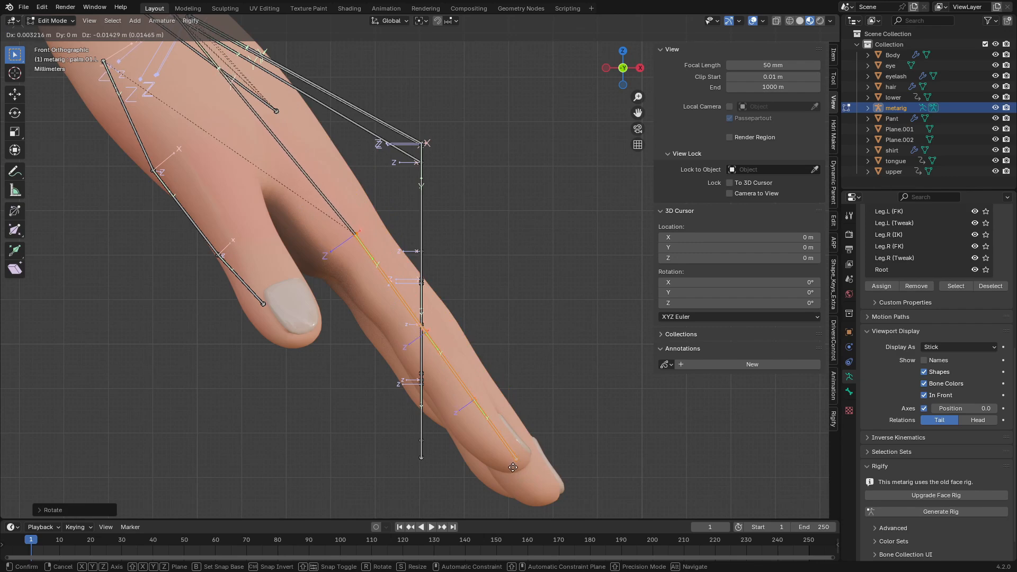
pyautogui.click(513, 467)
pyautogui.moveTo(529, 350); pyautogui.dragTo(420, 398, button='middle')
pyautogui.press('KP_7')
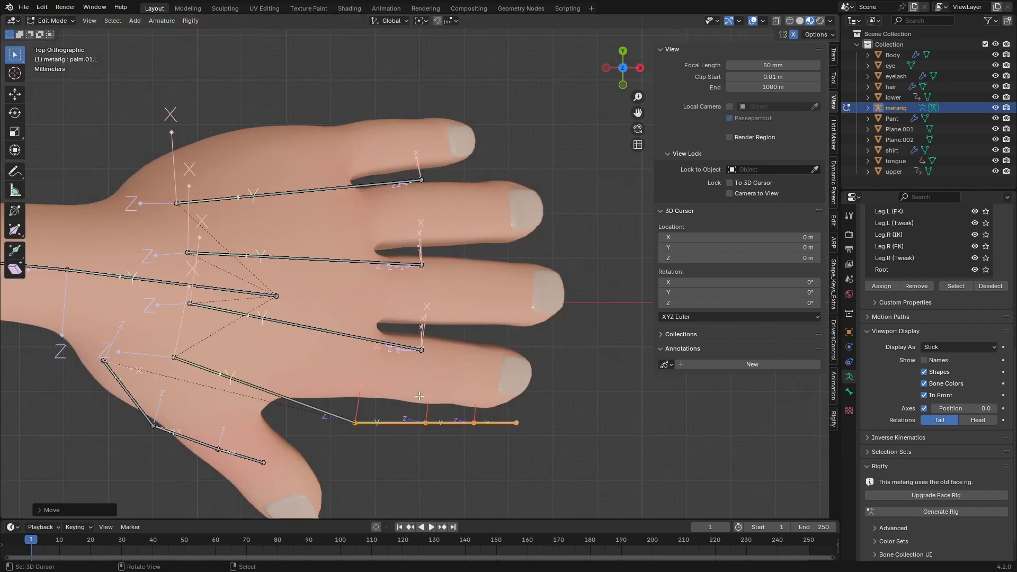
pyautogui.press('r')
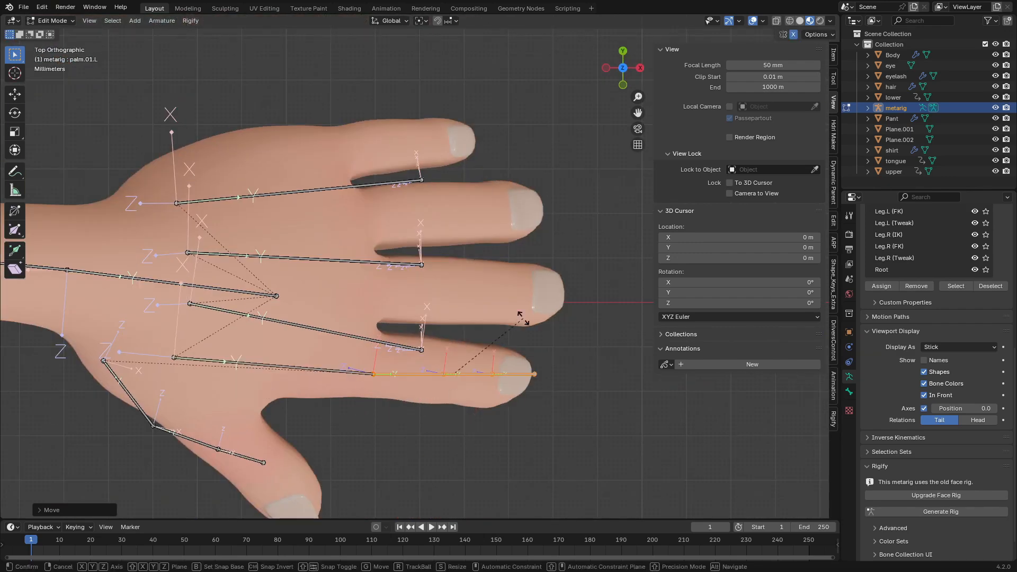
pyautogui.press('x')
pyautogui.press('z')
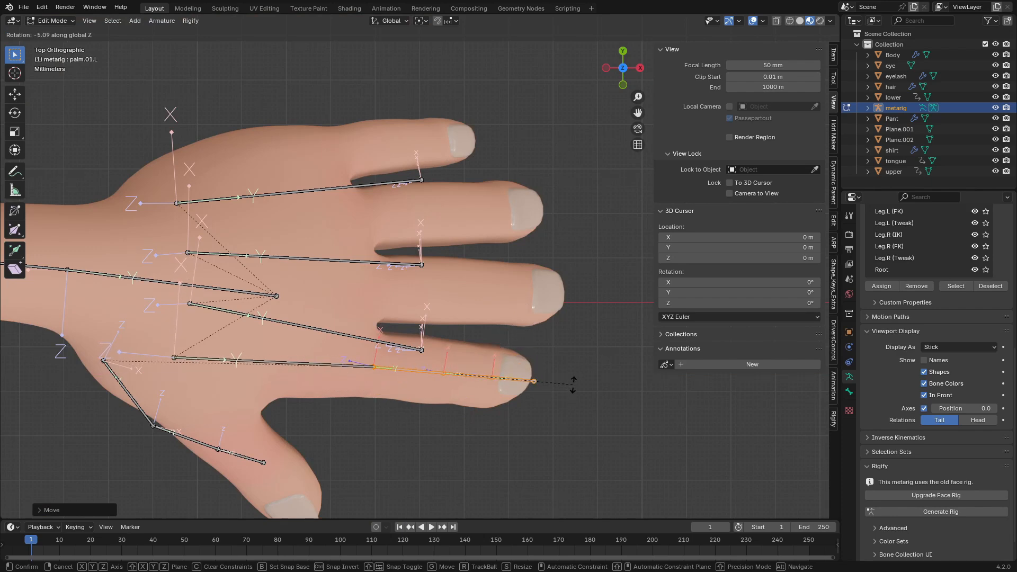
pyautogui.click(573, 385)
# Step: Shift the index finger chain in front view so it sits midway through the finger's thickness
pyautogui.moveTo(572, 385); pyautogui.dragTo(575, 317, button='middle')
pyautogui.press('KP_1')
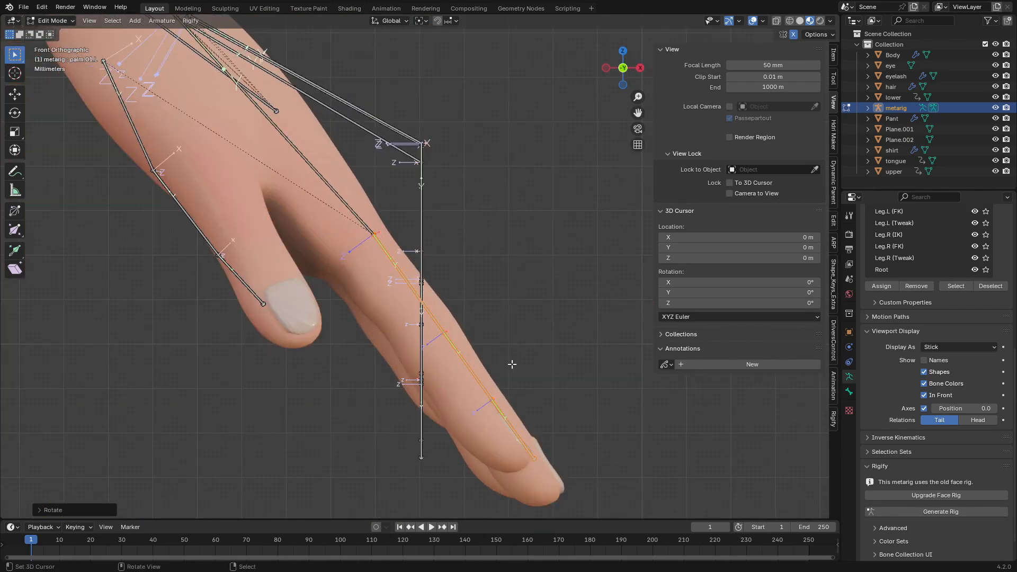
pyautogui.press('g')
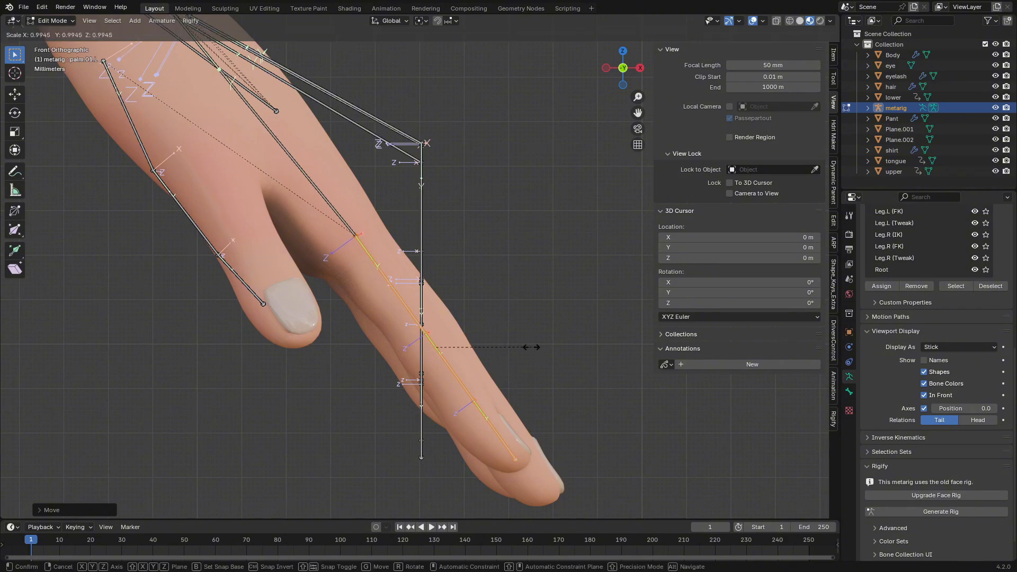
pyautogui.rightClick(531, 346)
# Step: Select the left middle finger's three bones and rotate them around global Y to match the finger's slope in front view
pyautogui.moveTo(531, 332); pyautogui.dragTo(353, 205, button='middle')
pyautogui.click(371, 195)
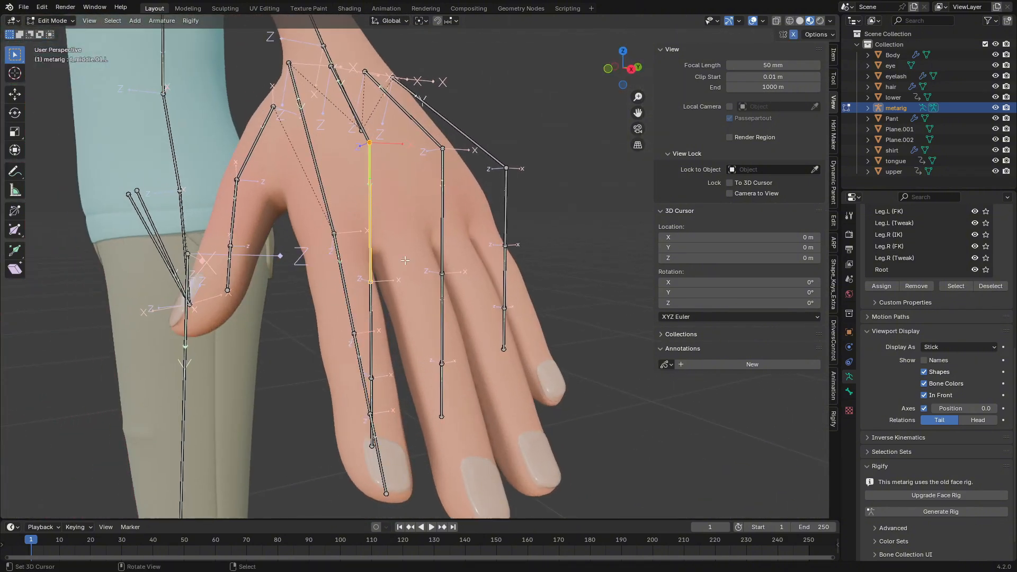
pyautogui.moveTo(405, 260)
pyautogui.mouseDown(button='middle')
pyautogui.moveTo(371, 233)
pyautogui.moveTo(404, 246)
pyautogui.mouseUp(button='middle')
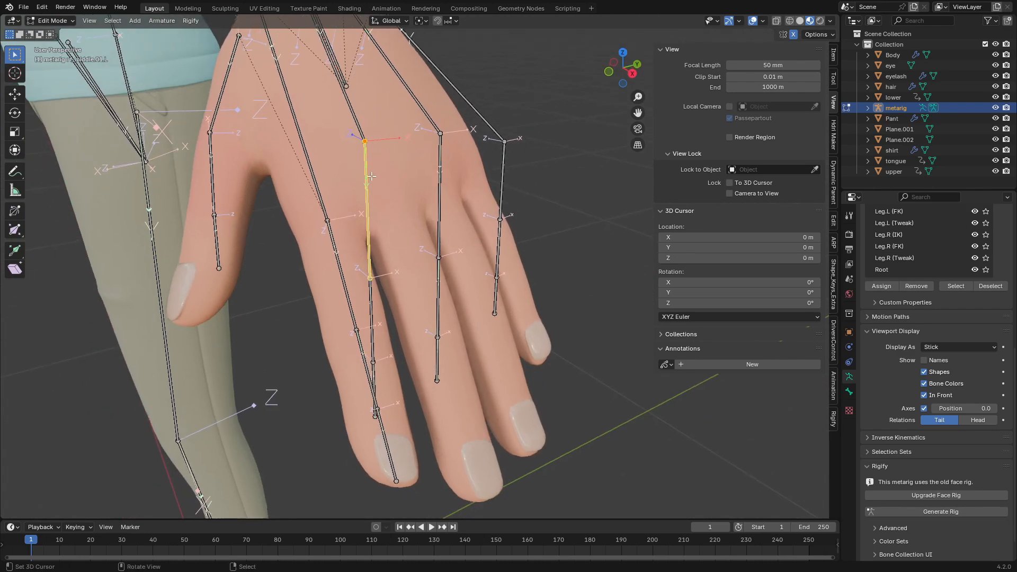
pyautogui.moveTo(371, 286); pyautogui.dragTo(373, 389, button='middle')
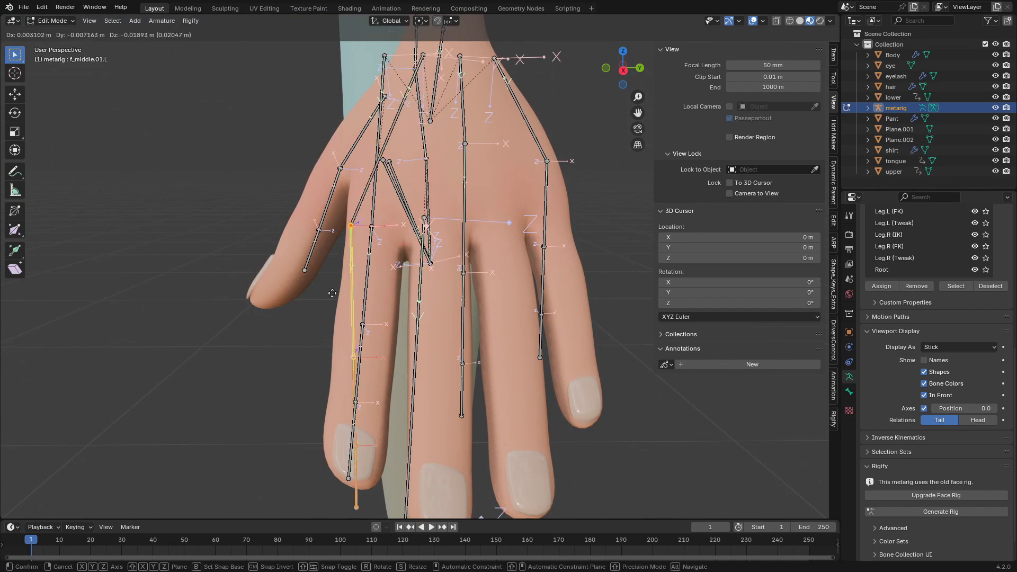
pyautogui.press('KP_1')
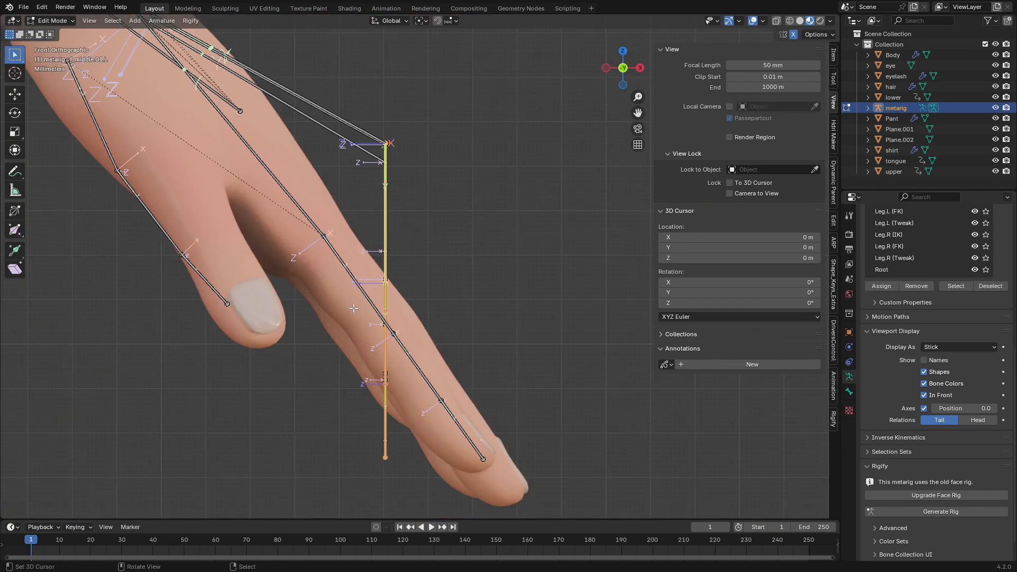
pyautogui.press('r')
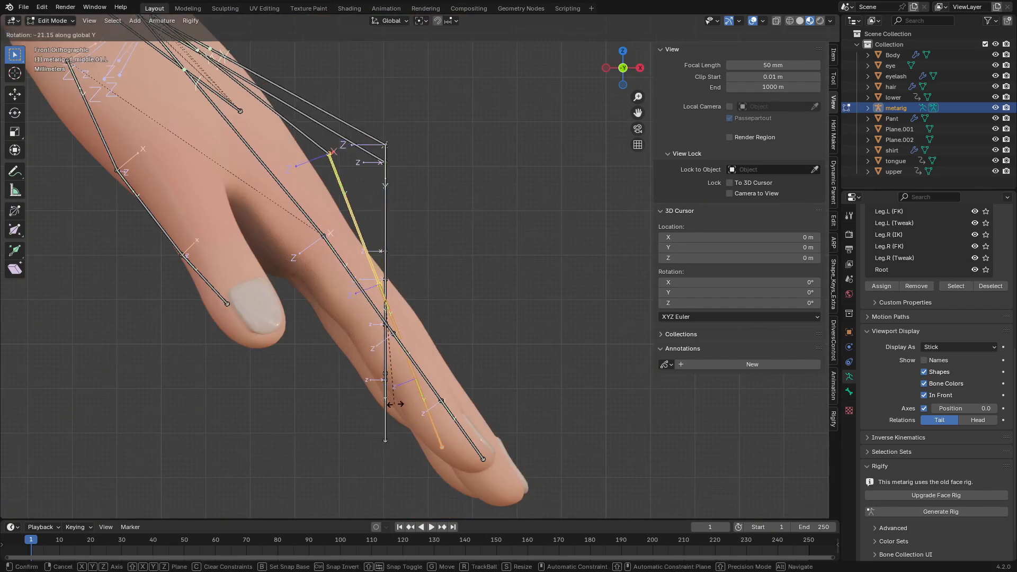
pyautogui.click(423, 417)
# Step: Move the middle finger chain into the middle finger, placing it in front view and then in top view
pyautogui.press('g')
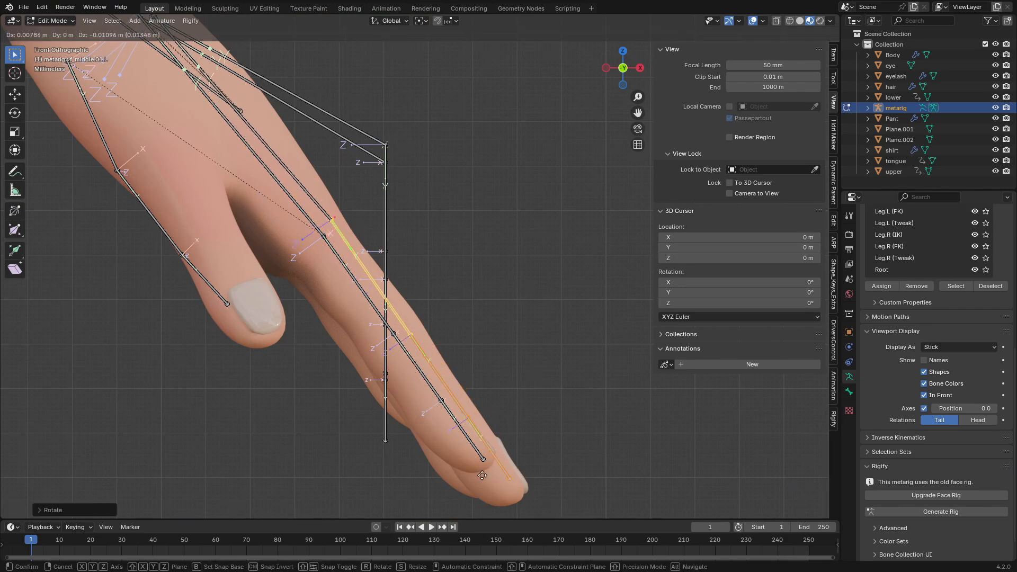
pyautogui.click(482, 489)
pyautogui.press('KP_7')
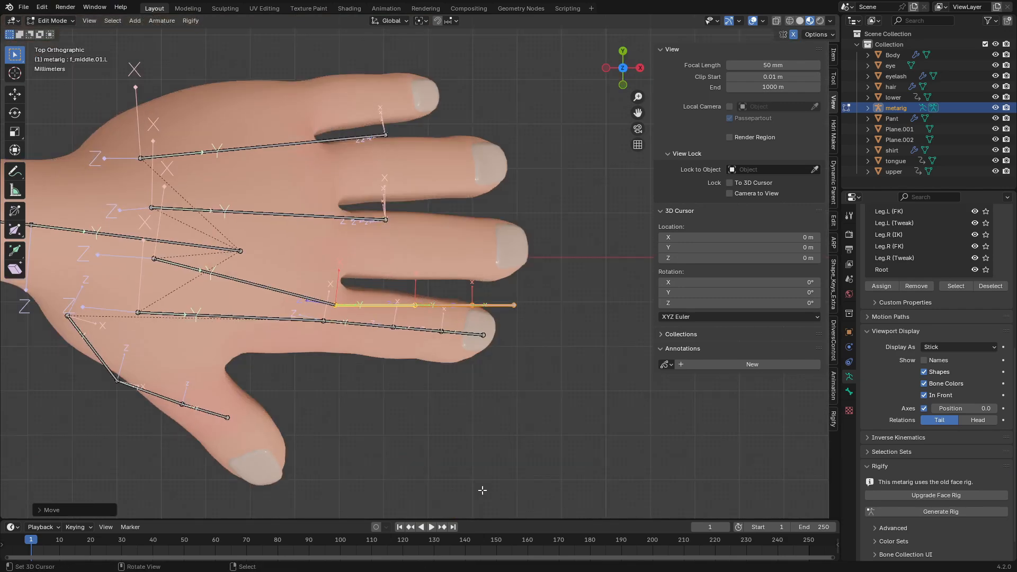
pyautogui.press('g')
pyautogui.click(420, 281)
# Step: Fine-tune the middle finger chain's rotation and position in top view so it runs along the finger's centreline
pyautogui.keyDown('shift'); pyautogui.moveTo(420, 281); pyautogui.dragTo(366, 302, button='middle'); pyautogui.keyUp('shift')
pyautogui.scroll(2, 366, 302)
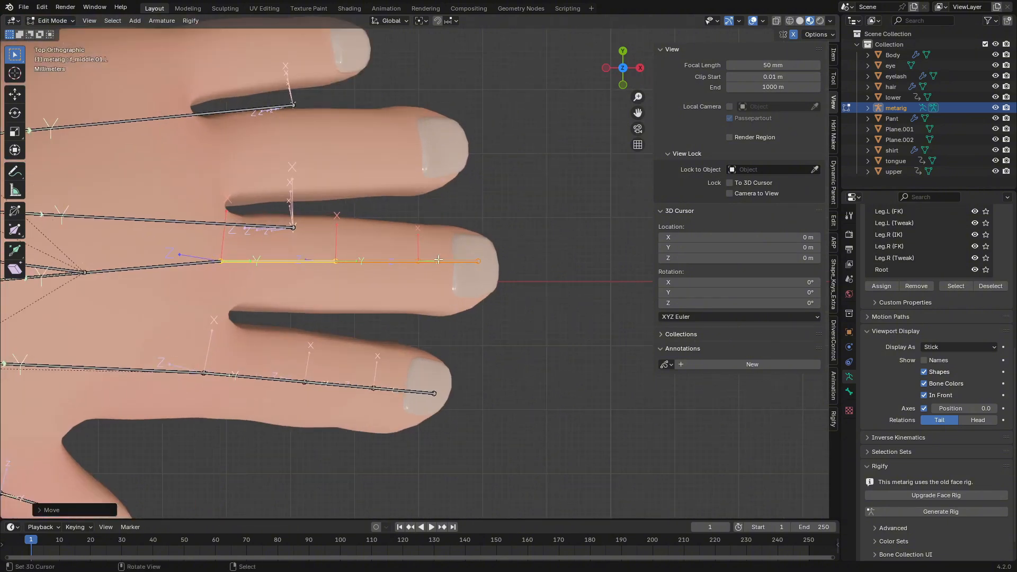
pyautogui.press('r')
pyautogui.click(451, 261)
pyautogui.press('g')
pyautogui.click(477, 267)
# Step: Select the left ring finger's three bones and rotate them about -36° around global Y in front view
pyautogui.moveTo(477, 267); pyautogui.dragTo(375, 144, button='middle')
pyautogui.click(373, 136)
pyautogui.press('b')
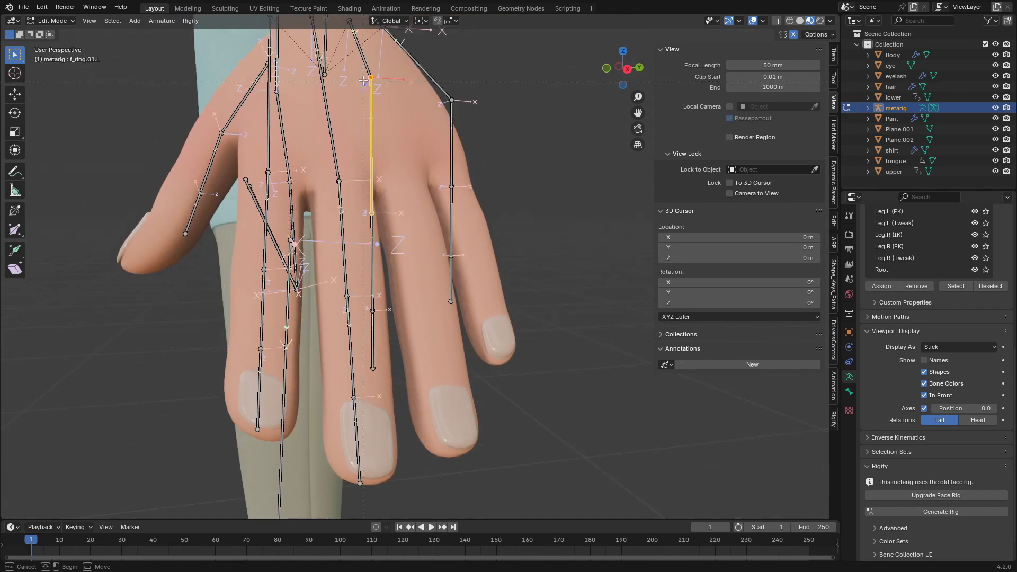
pyautogui.moveTo(362, 73); pyautogui.dragTo(386, 239)
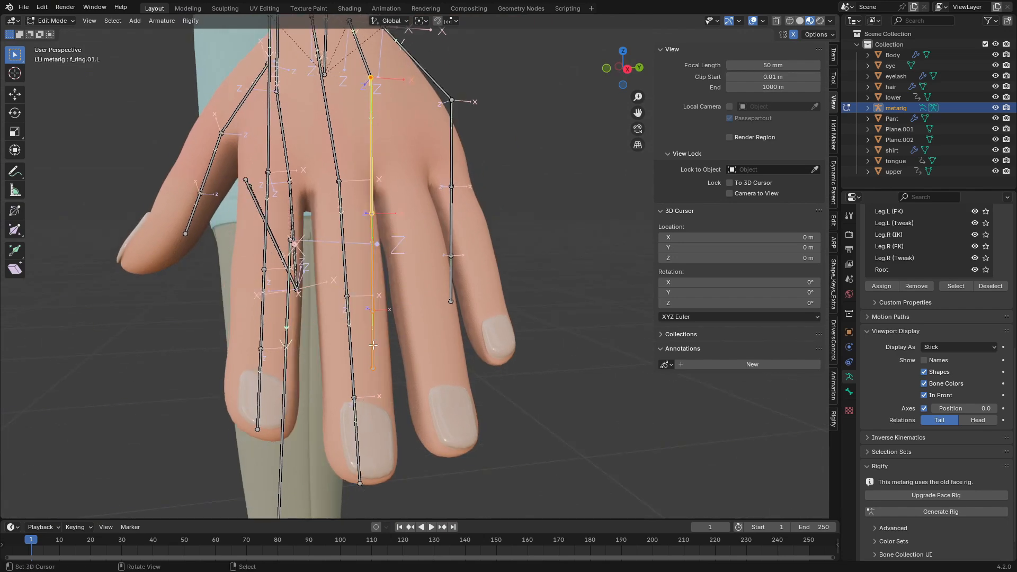
pyautogui.moveTo(373, 345); pyautogui.dragTo(364, 308, button='middle')
pyautogui.press('KP_1')
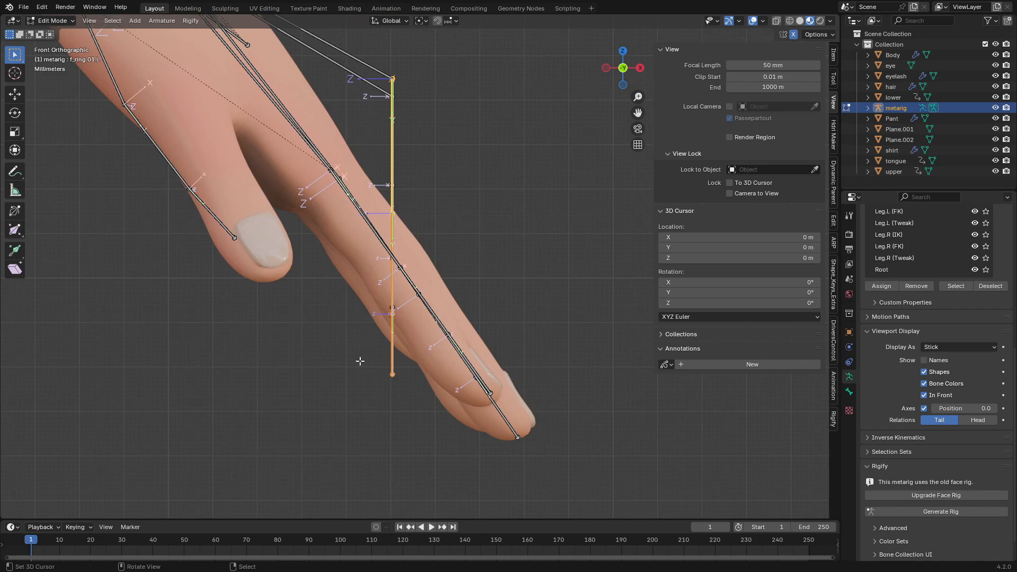
pyautogui.press('r')
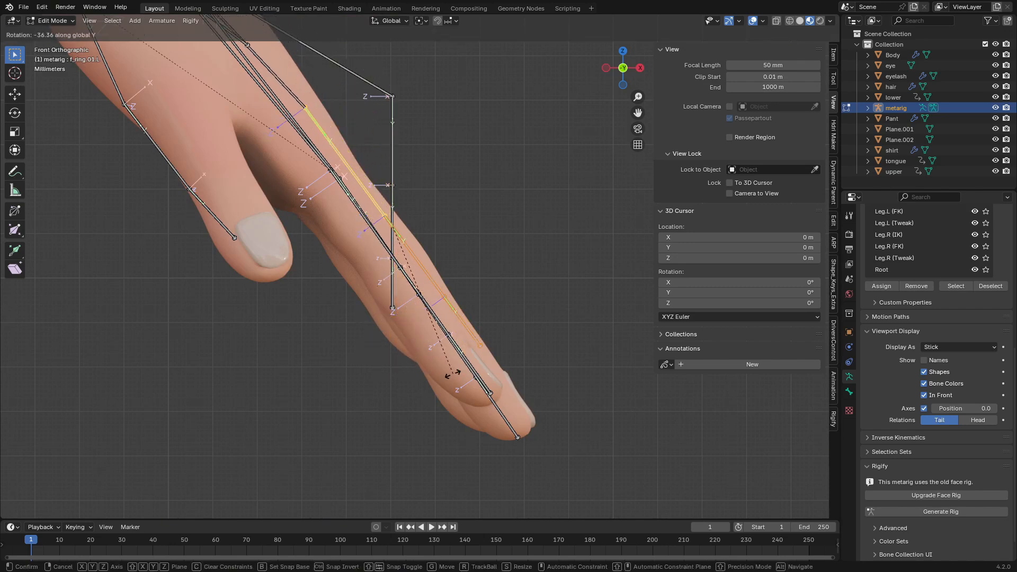
pyautogui.click(451, 374)
# Step: Move the ring finger chain into the centre of the ring finger and scale it to fit the finger's length
pyautogui.press('KP_7')
pyautogui.press('g')
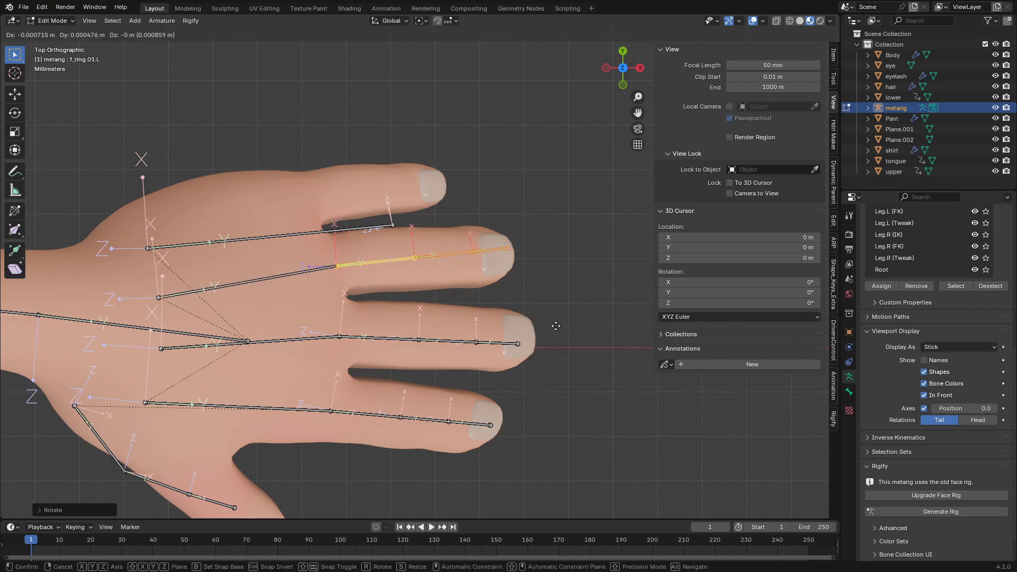
pyautogui.click(557, 326)
pyautogui.moveTo(556, 326); pyautogui.dragTo(413, 254, button='middle')
pyautogui.press('g')
pyautogui.click(466, 265)
pyautogui.press('s')
pyautogui.click(432, 334)
pyautogui.press('g')
# Step: Select the left little finger's three bones and rotate them around global Y to match the finger's slope in front view
pyautogui.rightClick(386, 206)
pyautogui.press('l')
pyautogui.press('KP_1')
pyautogui.press('r')
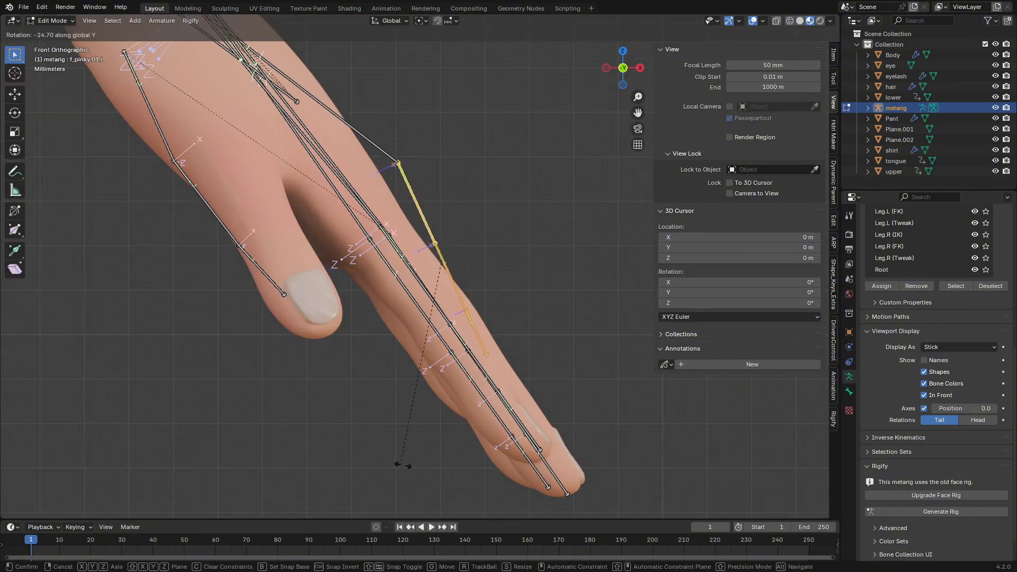
pyautogui.click(490, 417)
# Step: Move the little finger chain into the little finger and rotate it in top view to follow the finger's direction
pyautogui.press('g')
pyautogui.click(481, 464)
pyautogui.press('KP_7')
pyautogui.press('r')
pyautogui.click(510, 347)
# Step: Clear the selection, select the left thumb bones and move them towards the middle of the thumb
pyautogui.moveTo(498, 360); pyautogui.dragTo(580, 318, button='middle')
pyautogui.hotkey('alt', 'a')
pyautogui.press('b')
pyautogui.moveTo(159, 297); pyautogui.dragTo(281, 418)
pyautogui.press('g')
pyautogui.click(289, 404)
# Step: Reposition the joint between the thumb's first and second bones, and move the thumb's tip joint inside the thumb
pyautogui.moveTo(289, 403); pyautogui.dragTo(306, 253, button='middle')
pyautogui.click(347, 392)
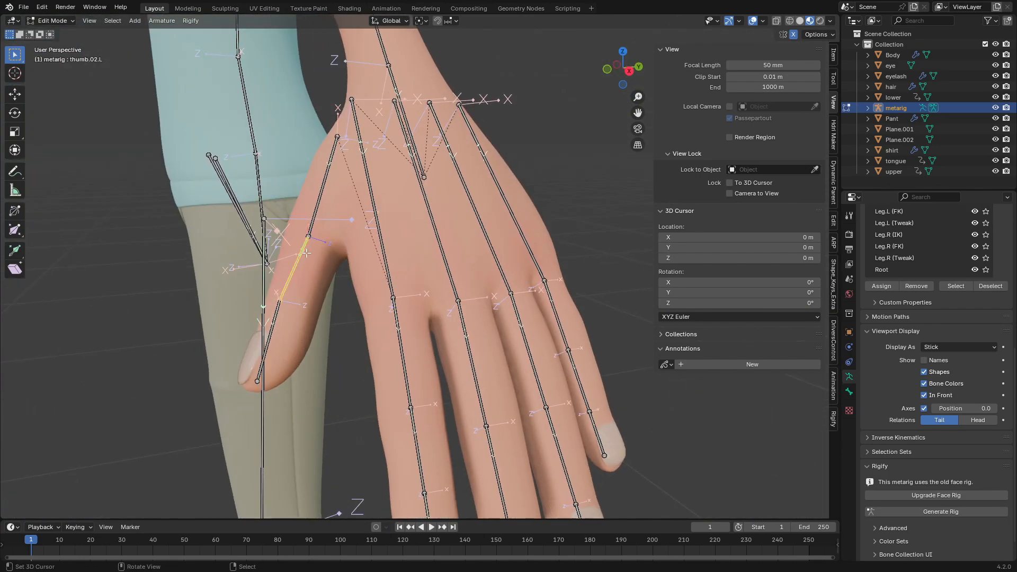
pyautogui.press('g')
pyautogui.click(317, 251)
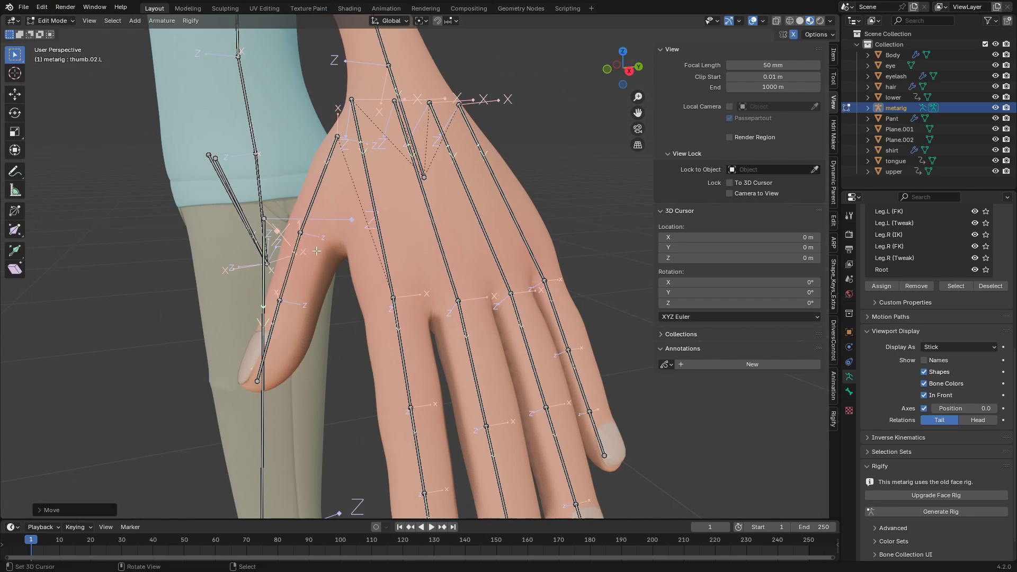
pyautogui.rightClick(258, 385)
pyautogui.moveTo(257, 385); pyautogui.dragTo(234, 372, button='middle')
pyautogui.press('g')
pyautogui.click(249, 374)
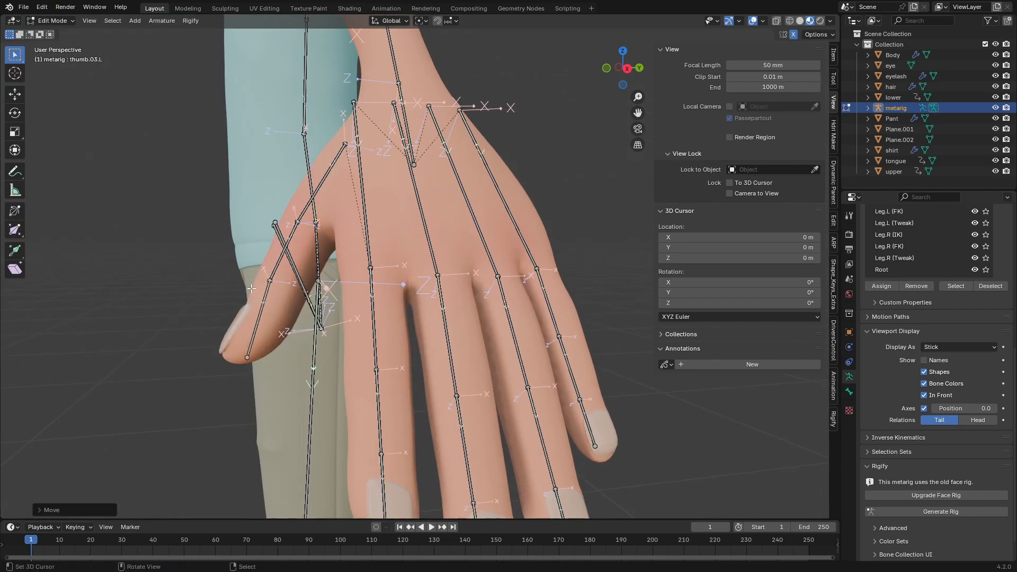
# Step: Move the joint between the second and third thumb bones and adjust the thumb's rotation to follow its shape
pyautogui.moveTo(255, 236); pyautogui.dragTo(299, 194, button='middle')
pyautogui.rightClick(329, 130)
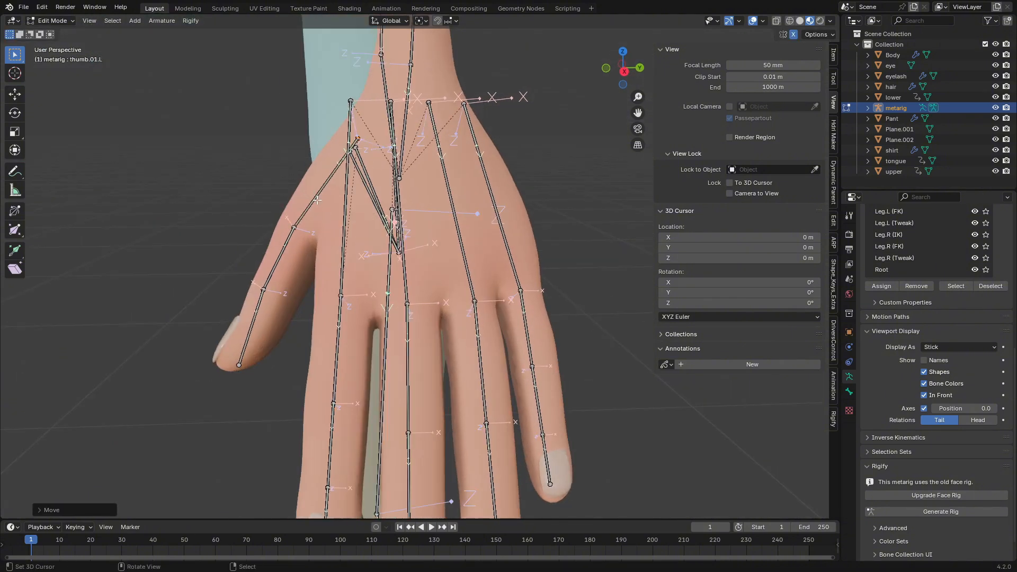
pyautogui.rightClick(262, 290)
pyautogui.moveTo(278, 315); pyautogui.dragTo(243, 171, button='middle')
pyautogui.press('g')
pyautogui.click(283, 300)
pyautogui.rightClick(290, 251)
pyautogui.press('r')
pyautogui.click(297, 313)
# Step: Make a final adjustment to the thumb joint's position and save the file
pyautogui.rightClick(225, 210)
pyautogui.rightClick(249, 231)
pyautogui.press('g')
pyautogui.moveTo(245, 262); pyautogui.dragTo(336, 320, button='middle')
pyautogui.click(252, 233)
pyautogui.hotkey('ctrl', 's')
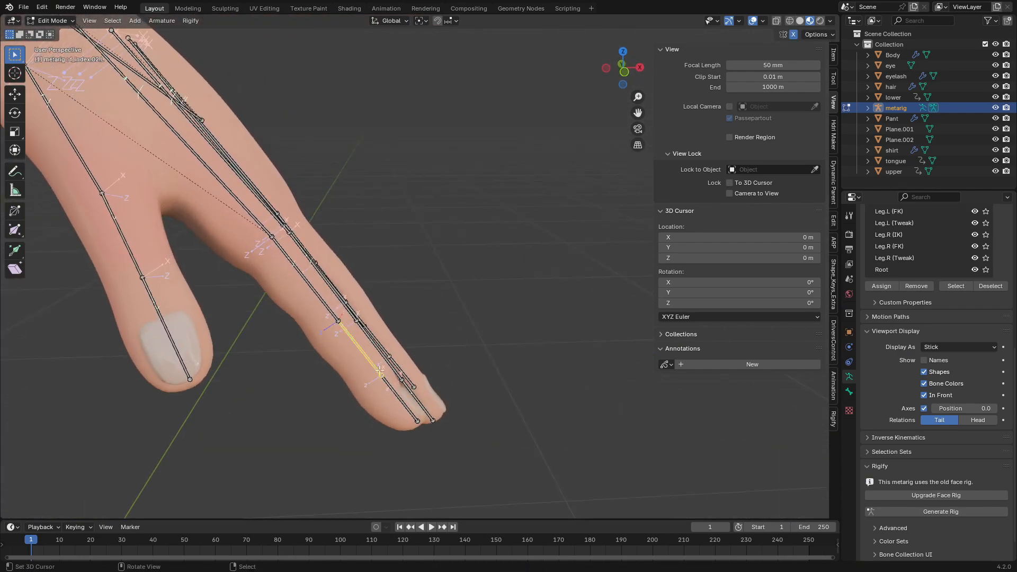
# Step: Save the file and move the left index finger's outer joint along the X axis to centre it in the finger
pyautogui.hotkey('ctrl', 's')
pyautogui.moveTo(349, 321); pyautogui.dragTo(325, 355, button='middle')
pyautogui.rightClick(359, 416)
pyautogui.moveTo(359, 417); pyautogui.dragTo(375, 354, button='middle')
pyautogui.press('g')
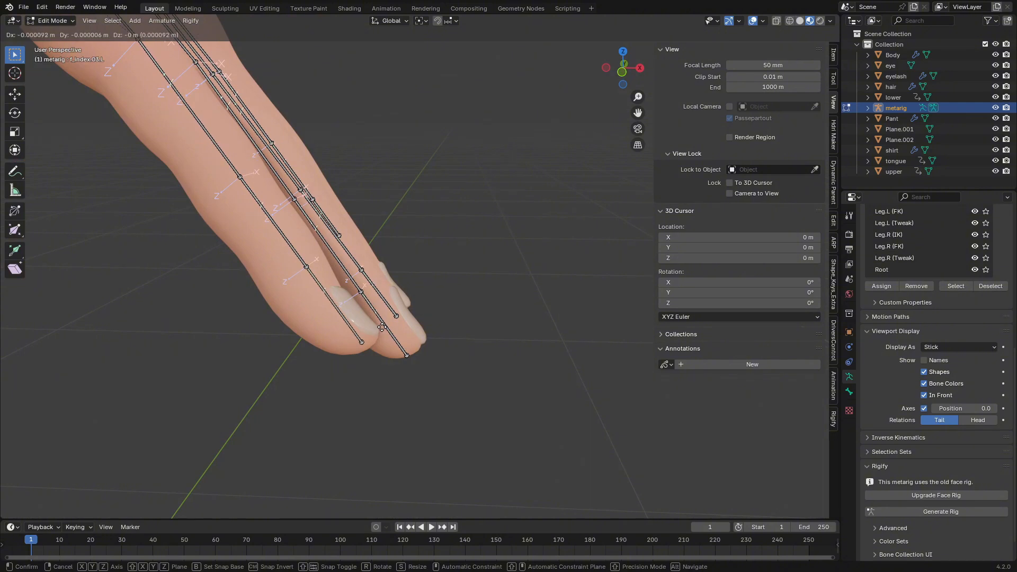
pyautogui.press('x')
pyautogui.click(357, 342)
# Step: Move the left index finger's first bone along the X axis to centre it in the finger
pyautogui.moveTo(357, 343); pyautogui.dragTo(307, 341, button='middle')
pyautogui.press('g')
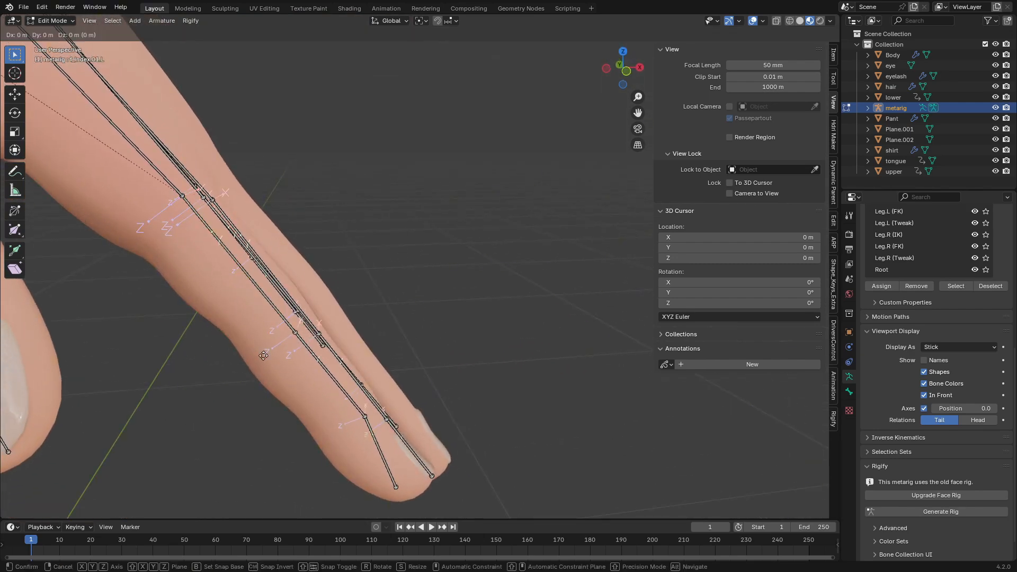
pyautogui.press('x')
pyautogui.click(272, 338)
pyautogui.moveTo(370, 373)
pyautogui.mouseDown(button='middle')
pyautogui.moveTo(281, 323)
pyautogui.moveTo(380, 372)
pyautogui.mouseUp(button='middle')
pyautogui.scroll(-3, 255, 269)
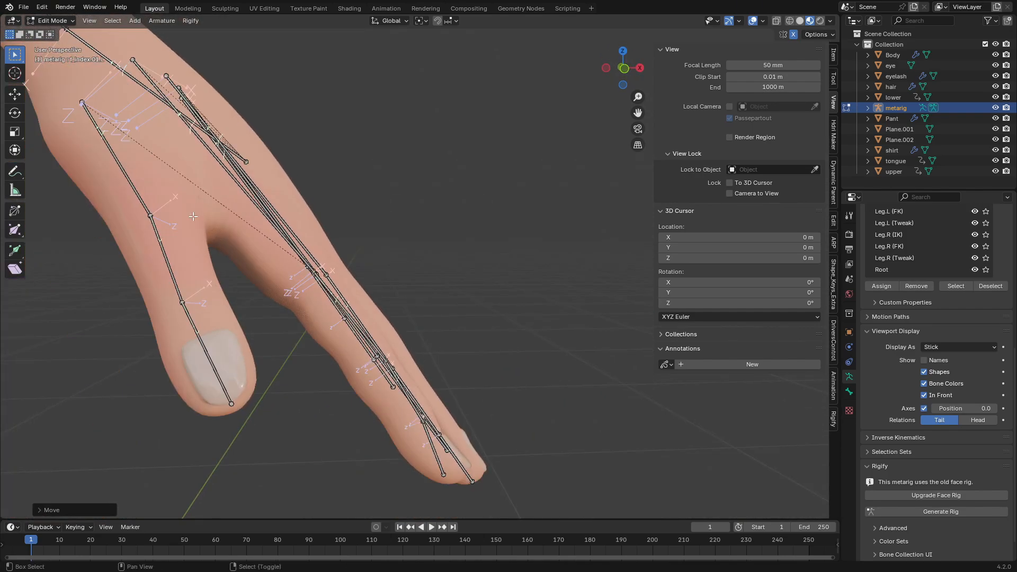
# Step: Move the left index finger's knuckle joint, at the end of its palm bone, along the X axis
pyautogui.scroll(2, 341, 314)
pyautogui.keyDown('shift'); pyautogui.moveTo(256, 269); pyautogui.dragTo(288, 317, button='middle'); pyautogui.keyUp('shift')
pyautogui.scroll(1, 287, 334)
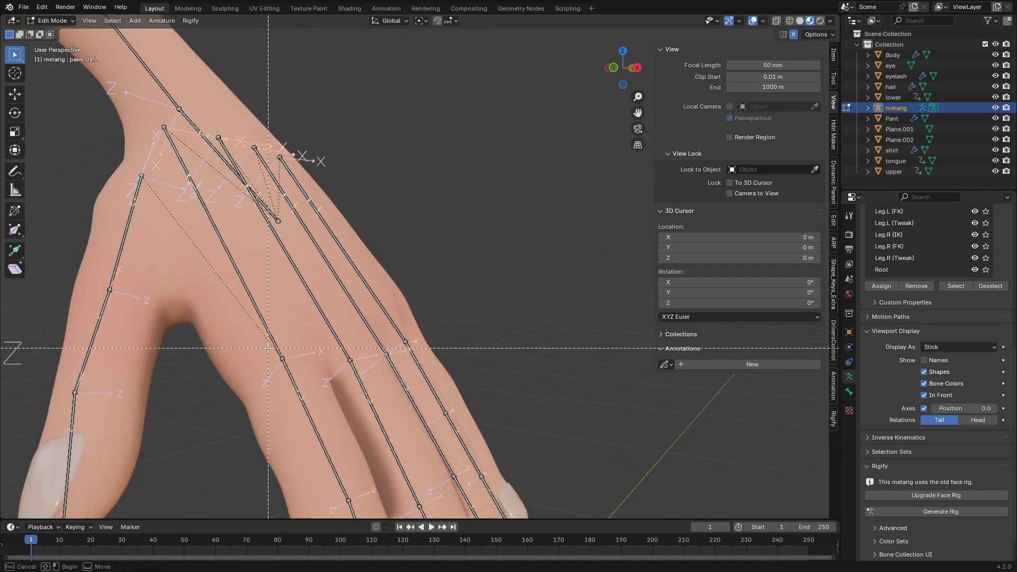
pyautogui.moveTo(279, 375); pyautogui.dragTo(289, 369, button='middle')
pyautogui.press('g')
pyautogui.press('x')
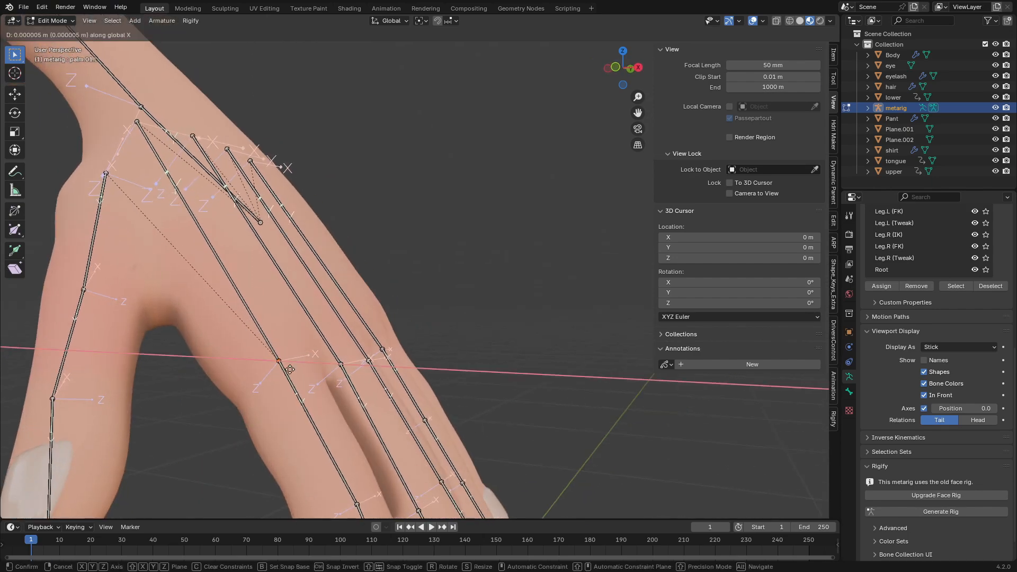
pyautogui.click(299, 355)
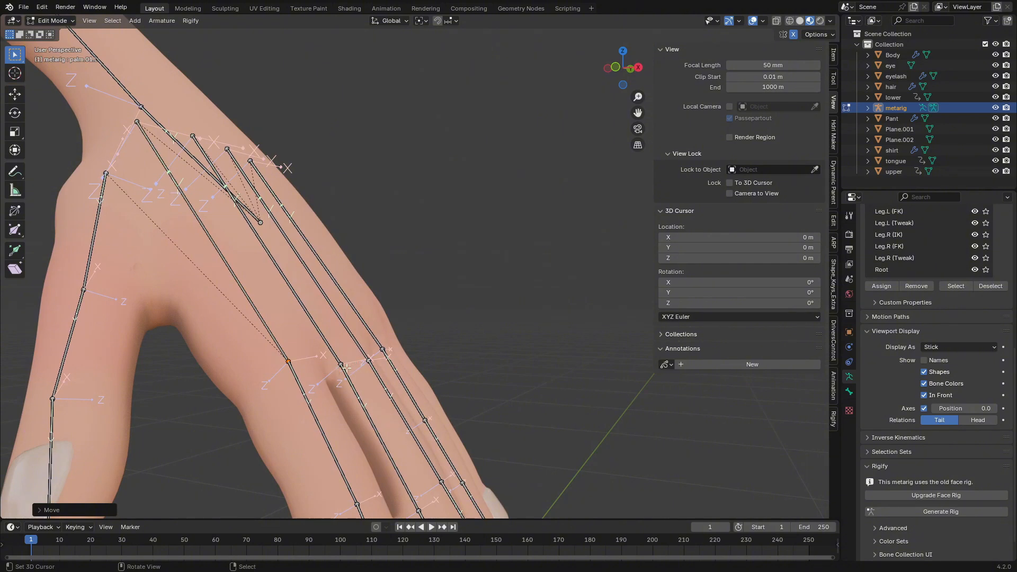
# Step: Refine the left index finger's knuckle joint with further moves along the X axis
pyautogui.moveTo(345, 367); pyautogui.dragTo(269, 170, button='middle')
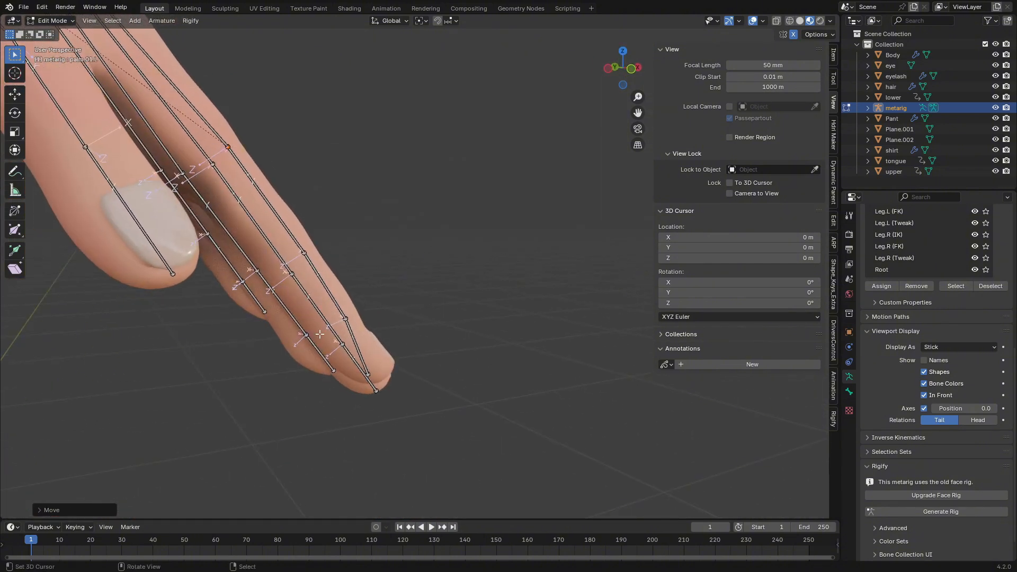
pyautogui.press('g')
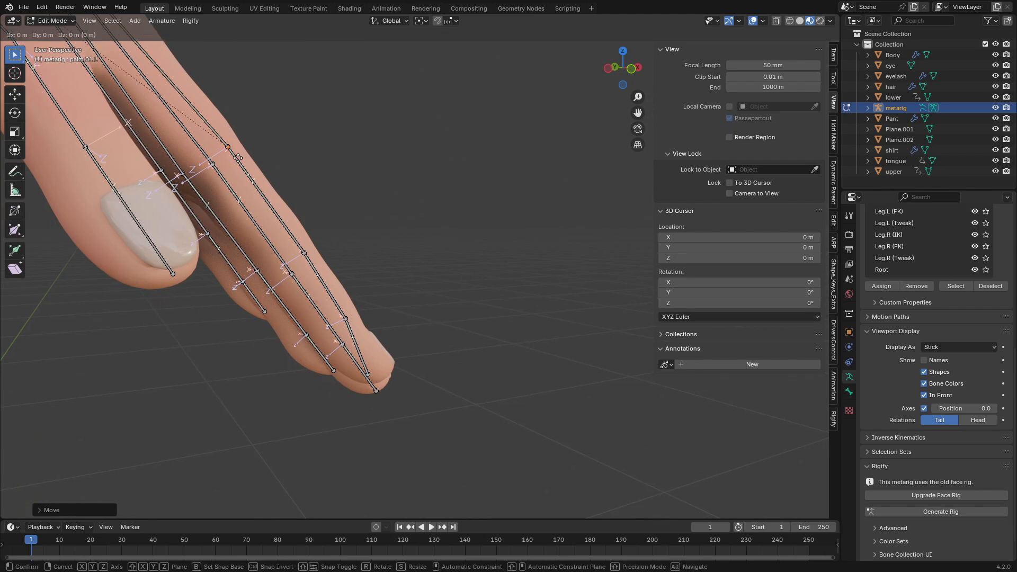
pyautogui.press('x')
pyautogui.click(240, 159)
pyautogui.moveTo(439, 249); pyautogui.dragTo(270, 260, button='middle')
pyautogui.press('g')
pyautogui.press('x')
pyautogui.click(321, 282)
# Step: Move the left middle finger's joints along the X axis, starting at the knuckle, to align them with the finger
pyautogui.rightClick(283, 228)
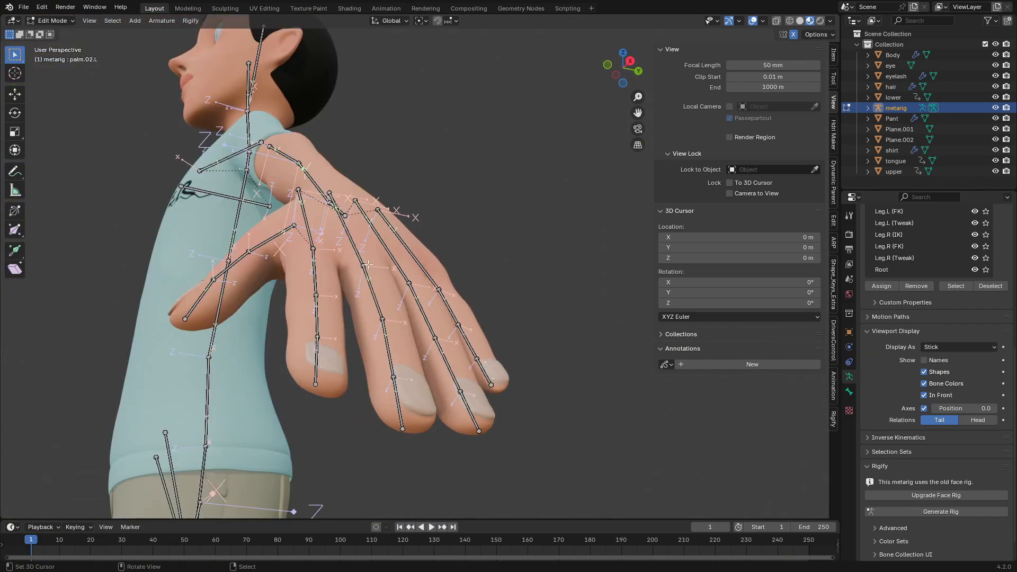
pyautogui.press('g')
pyautogui.press('x')
pyautogui.click(323, 307)
pyautogui.moveTo(339, 325); pyautogui.dragTo(381, 333, button='middle')
pyautogui.rightClick(339, 302)
pyautogui.press('g')
pyautogui.press('x')
pyautogui.click(338, 296)
# Step: Move the left ring finger's knuckle joint along the X and Z axes until it sits inside the finger
pyautogui.press('g')
pyautogui.press('x')
pyautogui.click(416, 257)
pyautogui.rightClick(416, 257)
pyautogui.press('g')
pyautogui.press('x')
pyautogui.click(420, 252)
pyautogui.press('g')
pyautogui.press('z')
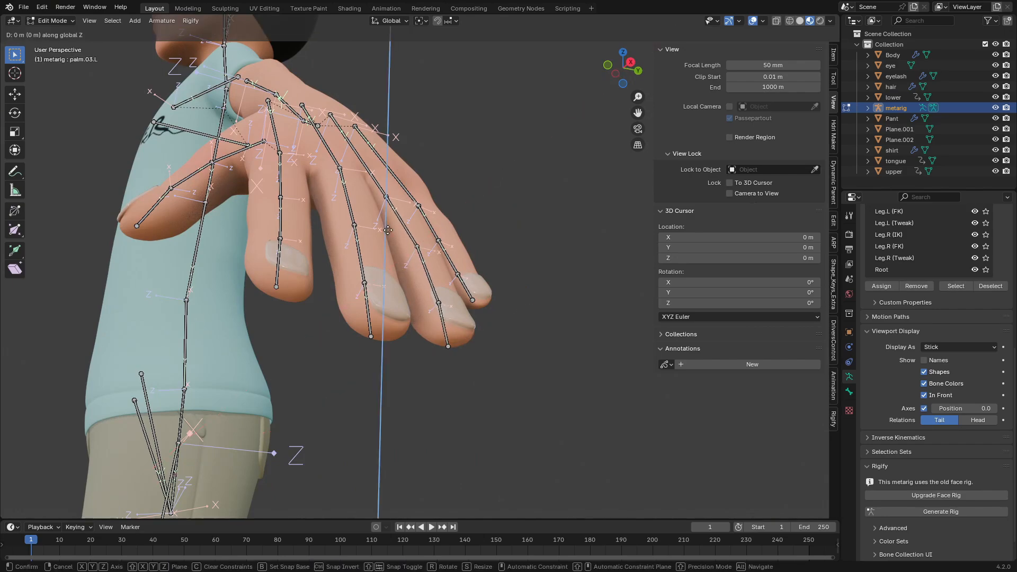
pyautogui.click(420, 251)
pyautogui.rightClick(388, 199)
pyautogui.press('g')
pyautogui.press('x')
pyautogui.click(394, 192)
# Step: Reposition two more finger joints freely so their bones follow the finger shapes
pyautogui.moveTo(393, 251); pyautogui.dragTo(479, 304, button='middle')
pyautogui.press('g')
pyautogui.click(373, 231)
pyautogui.rightClick(359, 288)
pyautogui.press('g')
pyautogui.click(361, 289)
# Step: Move the left middle finger's second bone joint so that the chain runs straight through the finger
pyautogui.rightClick(488, 309)
pyautogui.moveTo(554, 169); pyautogui.dragTo(630, 233, button='middle')
pyautogui.scroll(-2, 424, 249)
pyautogui.rightClick(343, 254)
pyautogui.rightClick(260, 278)
pyautogui.rightClick(238, 347)
pyautogui.press('g')
pyautogui.click(235, 344)
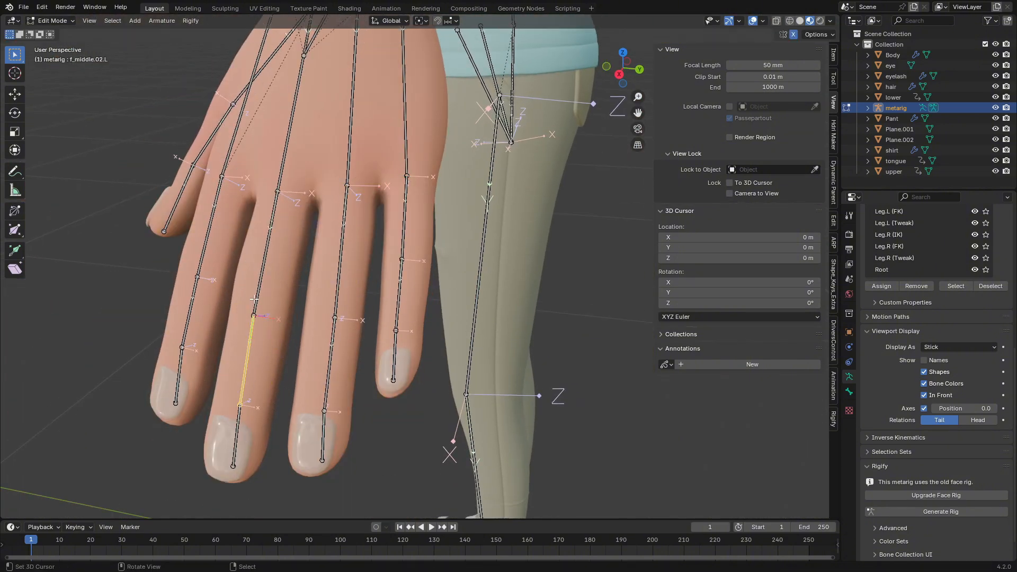
# Step: Select the wrist-side joints of the four left palm bones and move them together along the X axis inside the hand
pyautogui.scroll(-2, 339, 238)
pyautogui.keyDown('shift'); pyautogui.moveTo(363, 206); pyautogui.dragTo(368, 305, button='middle'); pyautogui.keyUp('shift')
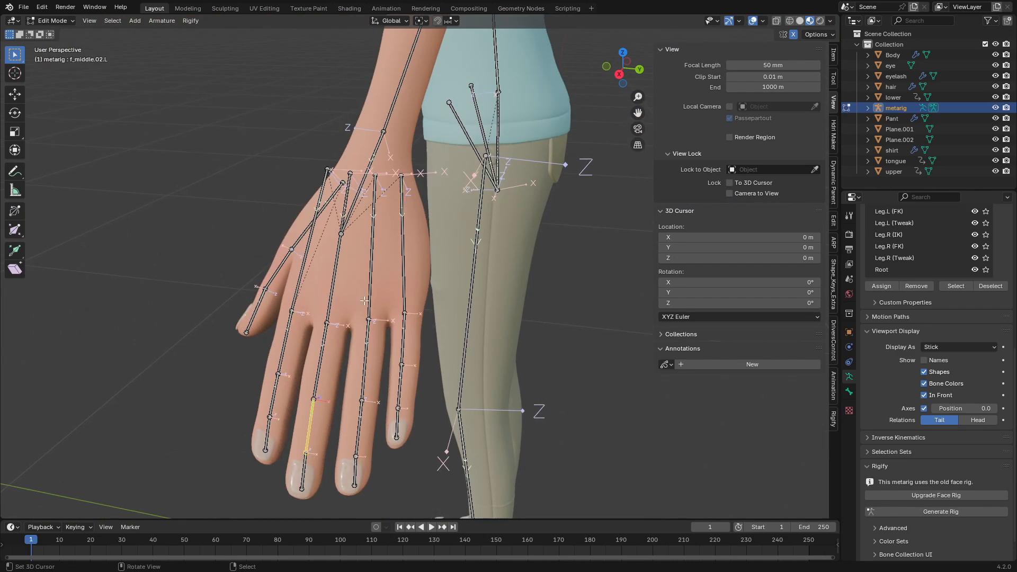
pyautogui.rightClick(358, 194)
pyautogui.moveTo(358, 194); pyautogui.dragTo(456, 227, button='middle')
pyautogui.moveTo(281, 307); pyautogui.dragTo(249, 339, button='middle')
pyautogui.scroll(-3, 249, 317)
pyautogui.keyDown('shift'); pyautogui.rightClick(268, 209); pyautogui.keyUp('shift')
pyautogui.keyDown('shift'); pyautogui.rightClick(295, 193); pyautogui.keyUp('shift')
pyautogui.keyDown('shift'); pyautogui.rightClick(314, 179); pyautogui.keyUp('shift')
pyautogui.scroll(3, 317, 212)
pyautogui.moveTo(323, 339); pyautogui.dragTo(375, 245, button='middle')
pyautogui.press('g')
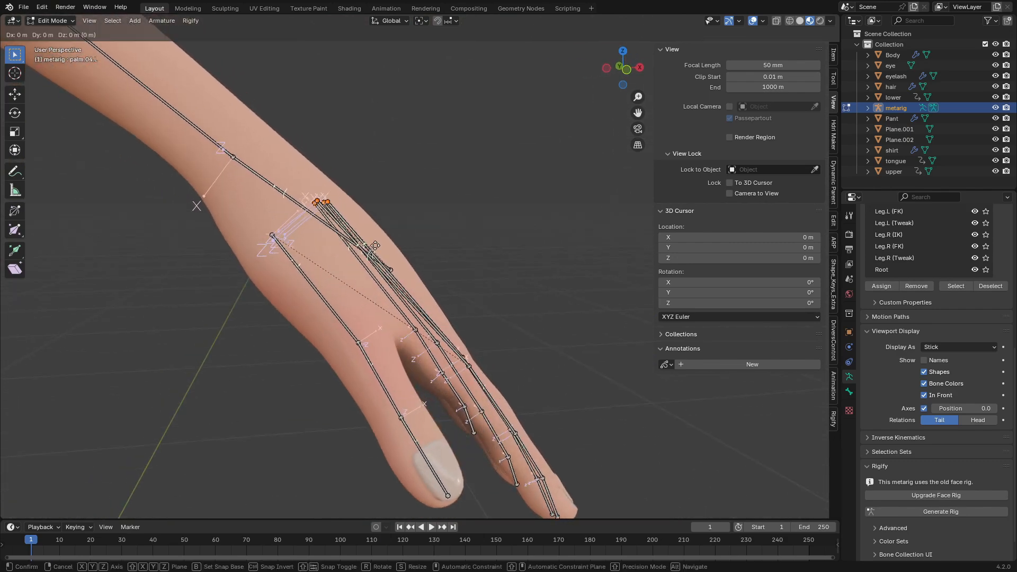
pyautogui.press('x')
pyautogui.click(363, 250)
# Step: Adjust the left hand bone's position inside the wrist and save the file
pyautogui.moveTo(362, 250); pyautogui.dragTo(329, 248, button='middle')
pyautogui.click(934, 396)
pyautogui.click(934, 395)
pyautogui.moveTo(451, 243); pyautogui.dragTo(433, 307, button='middle')
pyautogui.press('g')
pyautogui.click(347, 263)
pyautogui.press('KP_1')
pyautogui.scroll(-5, 407, 263)
pyautogui.hotkey('ctrl', 's')
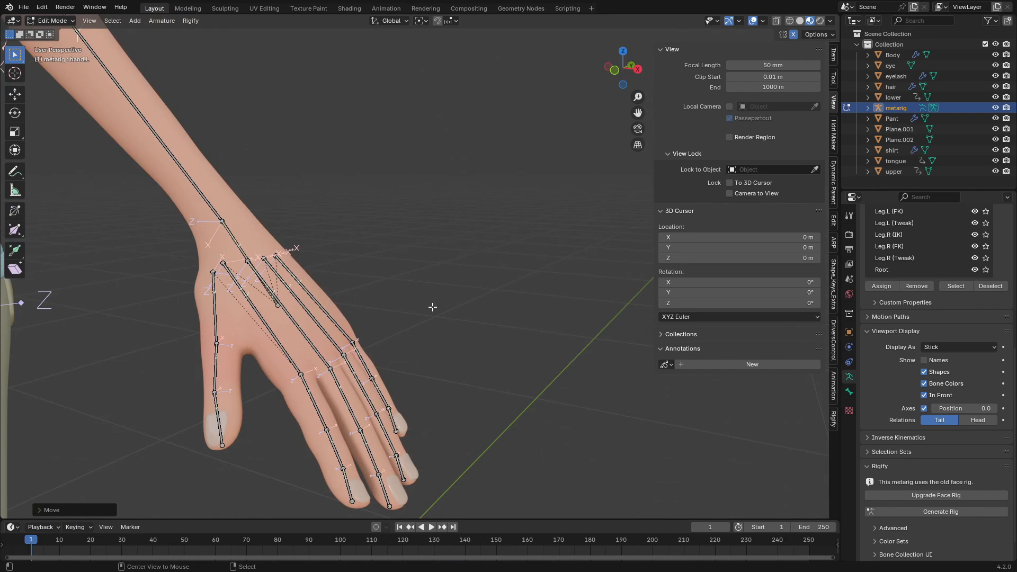
# Step: Reveal all hidden meta-rig bones and clear the selection in front view
pyautogui.hotkey('alt', 'h')
pyautogui.scroll(-6, 327, 309)
pyautogui.moveTo(238, 328); pyautogui.dragTo(159, 341, button='middle')
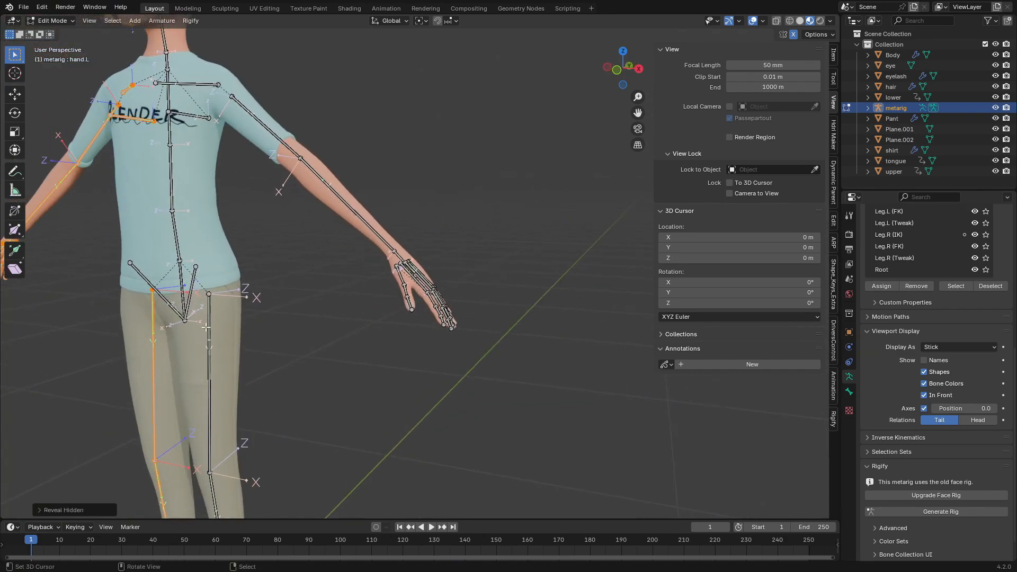
pyautogui.scroll(-5, 121, 345)
pyautogui.moveTo(324, 336); pyautogui.dragTo(74, 276, button='middle')
pyautogui.scroll(4, 199, 277)
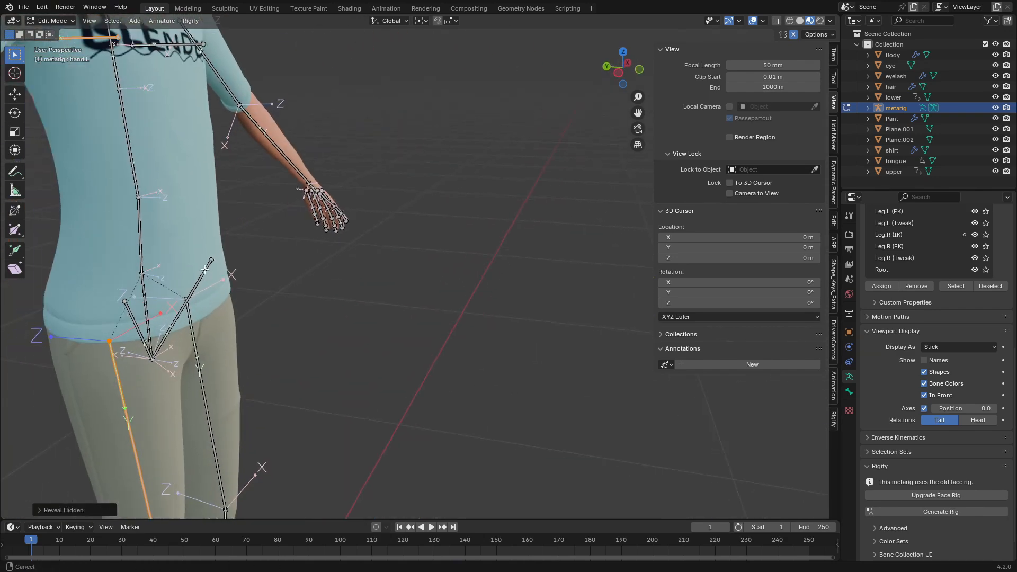
pyautogui.moveTo(199, 277); pyautogui.dragTo(231, 261, button='middle')
pyautogui.press('KP_1')
pyautogui.hotkey('alt', 'a')
pyautogui.scroll(-4, 300, 273)
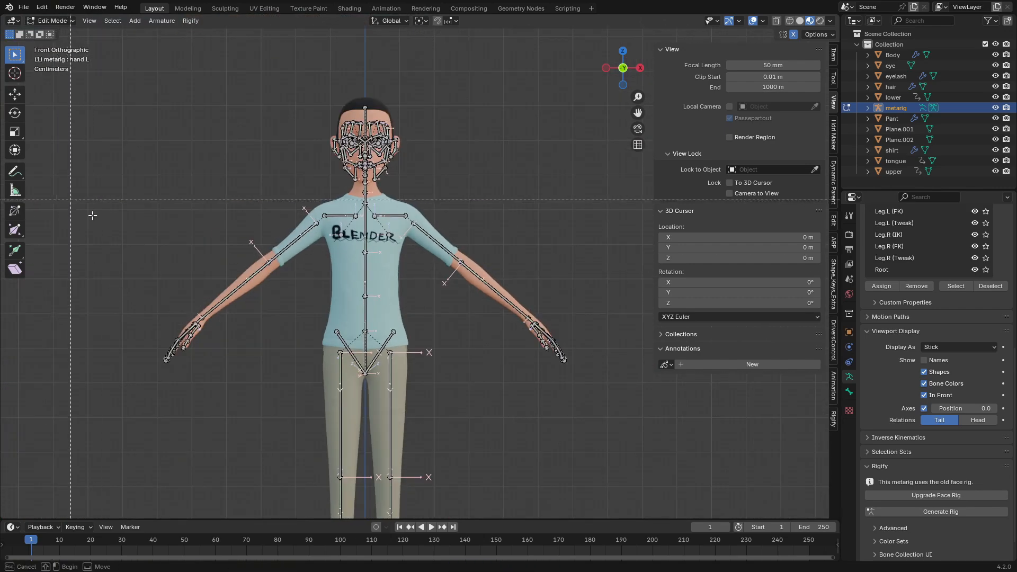
# Step: Hide the torso, arm and leg bones, keeping the face and neck bones, and save the file
pyautogui.moveTo(73, 201); pyautogui.dragTo(605, 519)
pyautogui.scroll(-3, 338, 344)
pyautogui.press('b')
pyautogui.moveTo(264, 258); pyautogui.dragTo(561, 485)
pyautogui.scroll(3, 424, 359)
pyautogui.press('h')
pyautogui.hotkey('ctrl', 's')
# Step: Hide the face bones on the character's right side, keeping the centre and left-side bones
pyautogui.scroll(8, 405, 332)
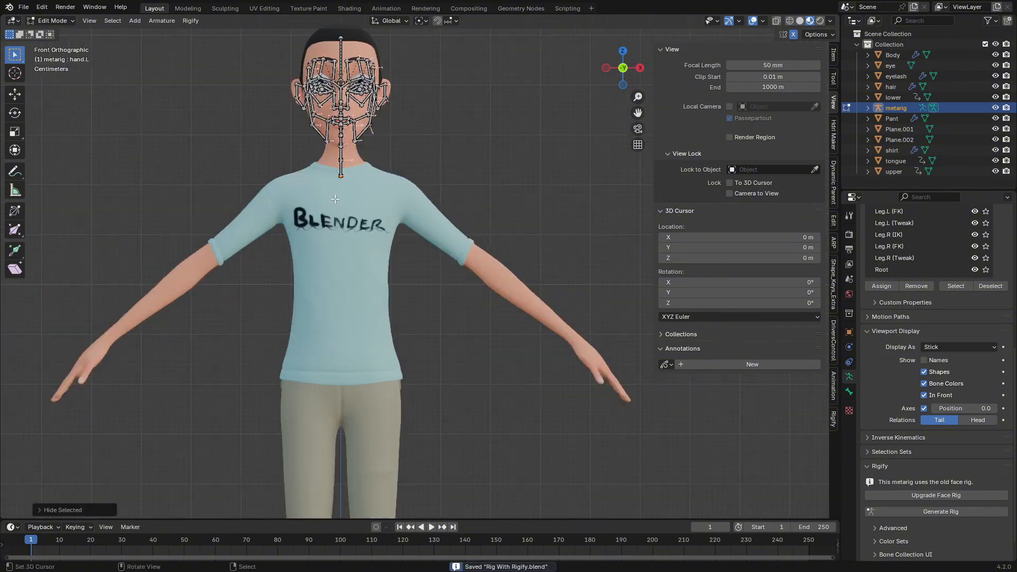
pyautogui.keyDown('shift'); pyautogui.moveTo(230, 197); pyautogui.dragTo(283, 388, button='middle'); pyautogui.keyUp('shift')
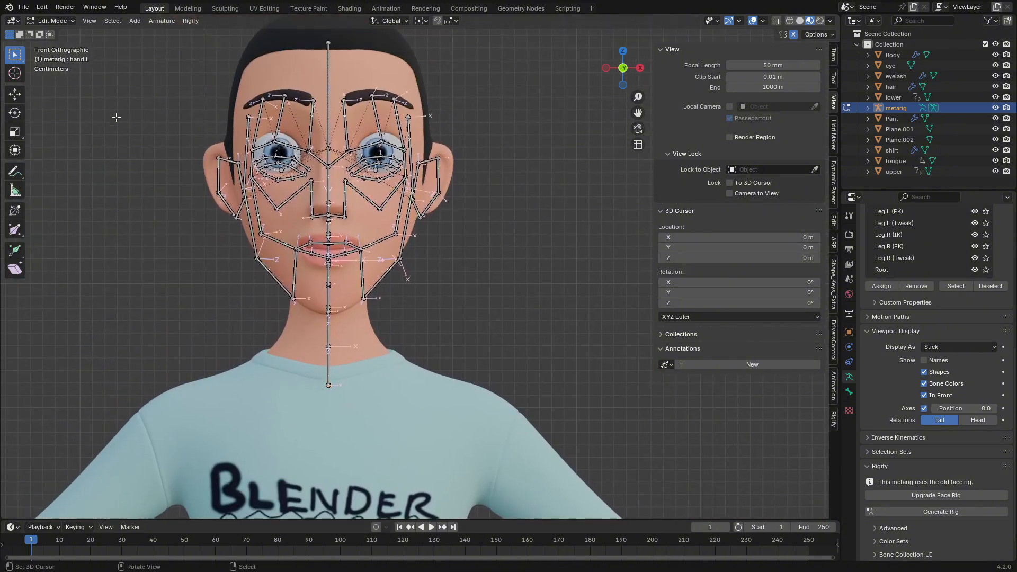
pyautogui.moveTo(84, 49); pyautogui.dragTo(316, 345)
pyautogui.scroll(5, 202, 108)
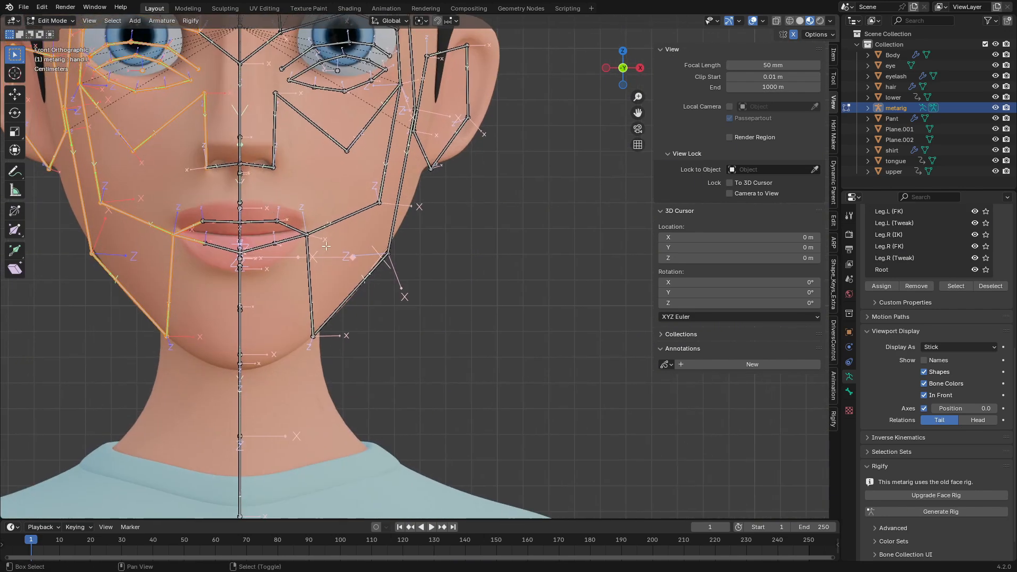
pyautogui.scroll(-3, 162, 222)
pyautogui.keyDown('shift'); pyautogui.moveTo(161, 222); pyautogui.dragTo(274, 285, button='middle'); pyautogui.keyUp('shift')
pyautogui.scroll(-2, 274, 285)
pyautogui.press('h')
# Step: Turn off the bone axes display and save the file
pyautogui.keyDown('ctrl'); pyautogui.moveTo(314, 174); pyautogui.dragTo(315, 218, button='middle'); pyautogui.keyUp('ctrl')
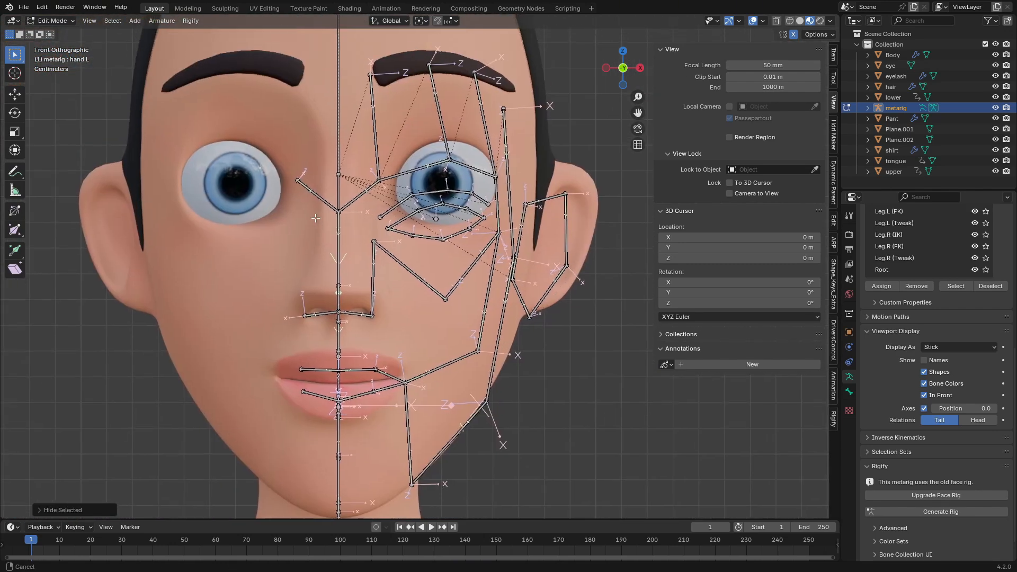
pyautogui.click(925, 409)
pyautogui.hotkey('ctrl', 's')
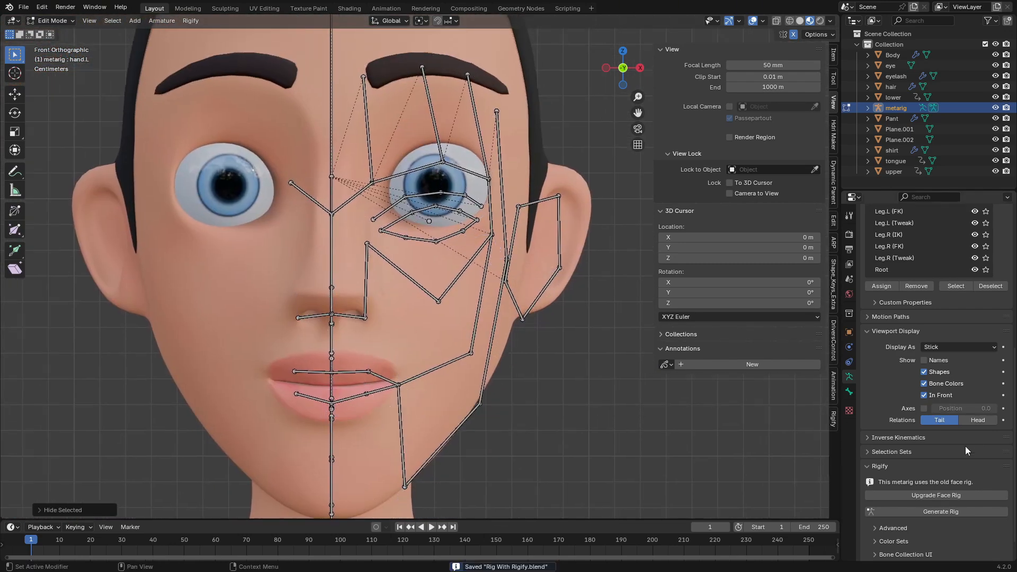
pyautogui.keyDown('shift'); pyautogui.moveTo(366, 144); pyautogui.dragTo(275, 197, button='middle'); pyautogui.keyUp('shift')
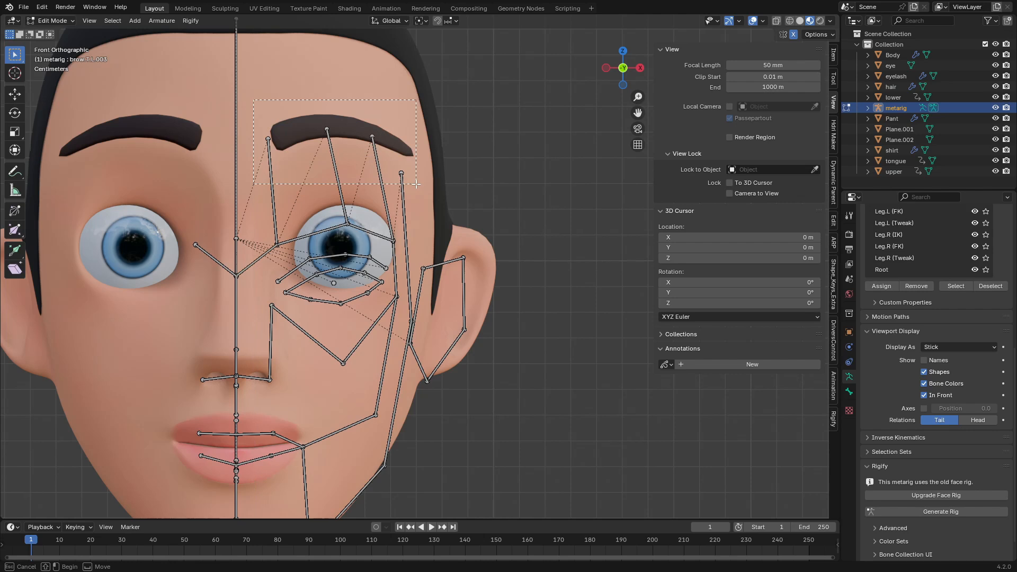
# Step: Select the upper joints of the left forehead and temple bones and raise them above the eyebrow
pyautogui.moveTo(416, 184); pyautogui.dragTo(416, 183)
pyautogui.press('g')
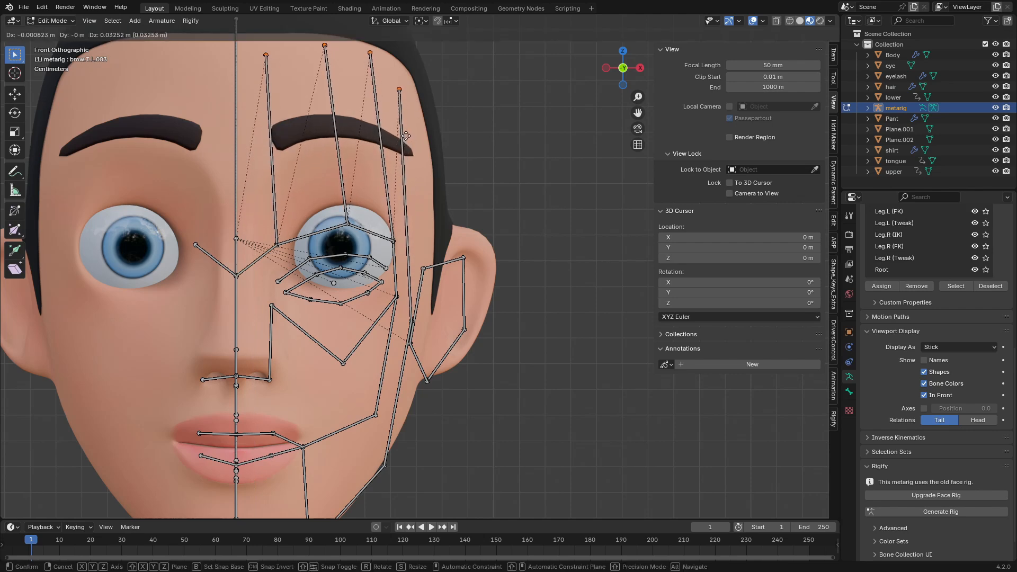
pyautogui.click(395, 151)
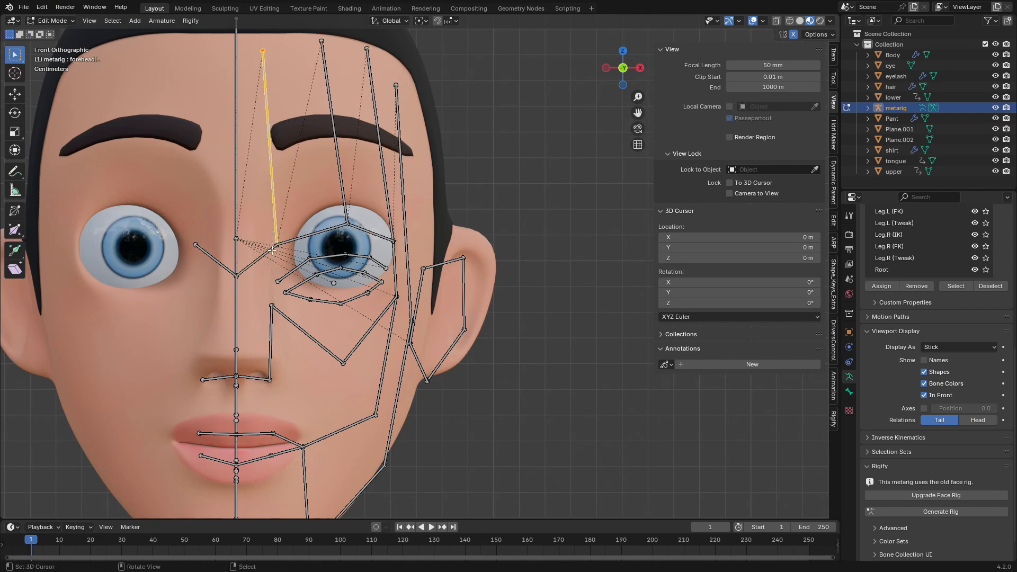
# Step: Move the inner brow joint from the eye up to the inner end of the left eyebrow
pyautogui.hotkey('alt', 'a')
pyautogui.press('b')
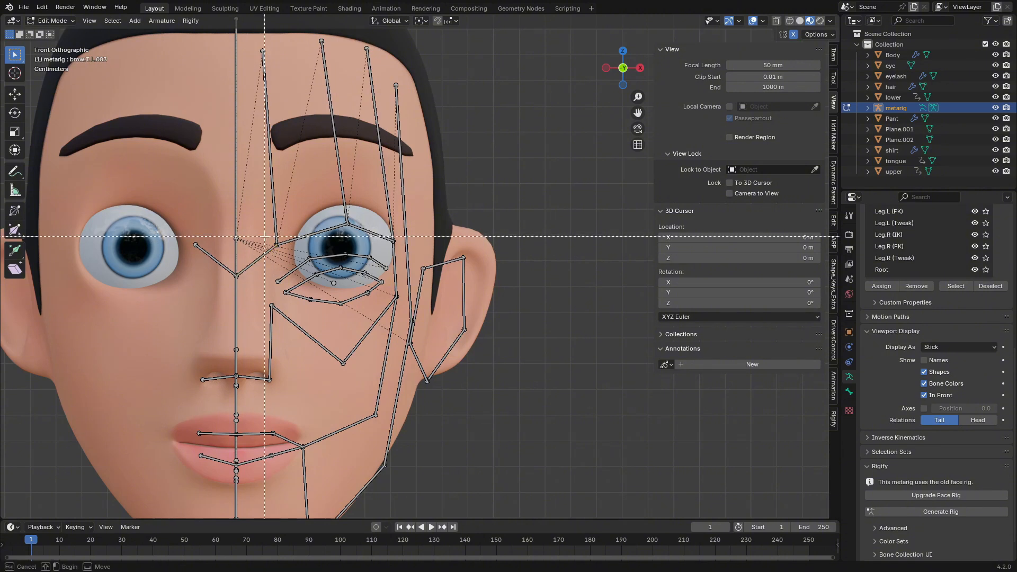
pyautogui.press('b')
pyautogui.moveTo(260, 228); pyautogui.dragTo(303, 259)
pyautogui.press('g')
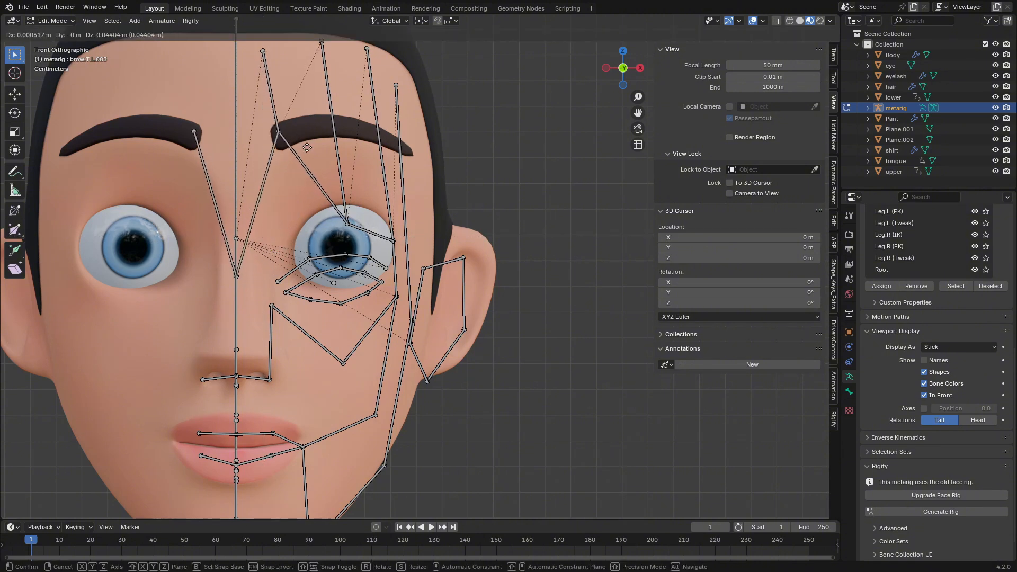
pyautogui.click(306, 148)
# Step: Move the middle and outer brow joints onto the middle and outer end of the left eyebrow
pyautogui.hotkey('alt', 'a')
pyautogui.press('g')
pyautogui.moveTo(348, 225); pyautogui.dragTo(398, 261)
pyautogui.click(346, 135)
pyautogui.hotkey('alt', 'a')
pyautogui.press('b')
pyautogui.press('g')
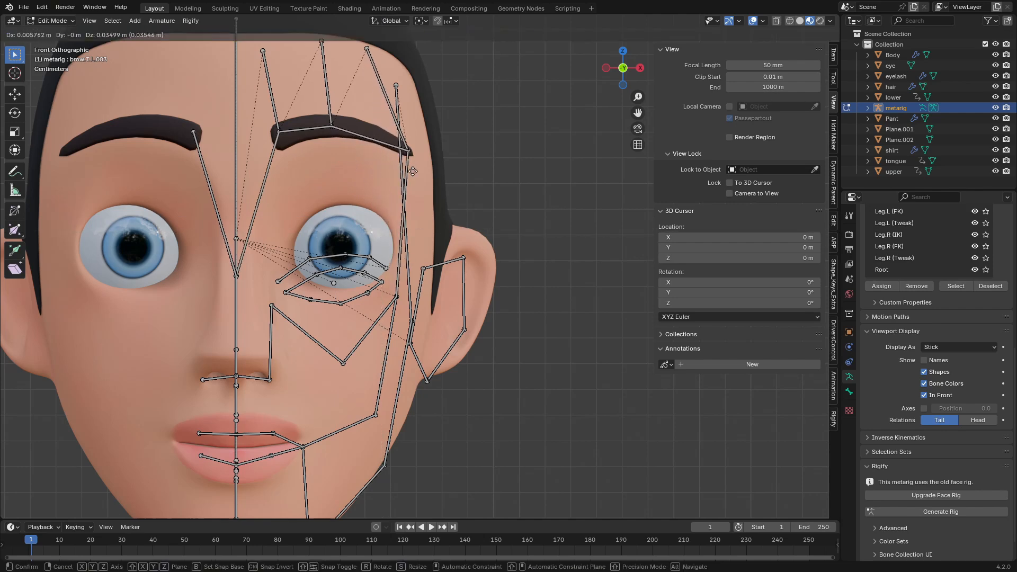
pyautogui.click(405, 166)
# Step: Fine-tune the middle and inner brow joints so the brow bones follow the left eyebrow's curve
pyautogui.press('b')
pyautogui.moveTo(321, 118); pyautogui.dragTo(337, 147)
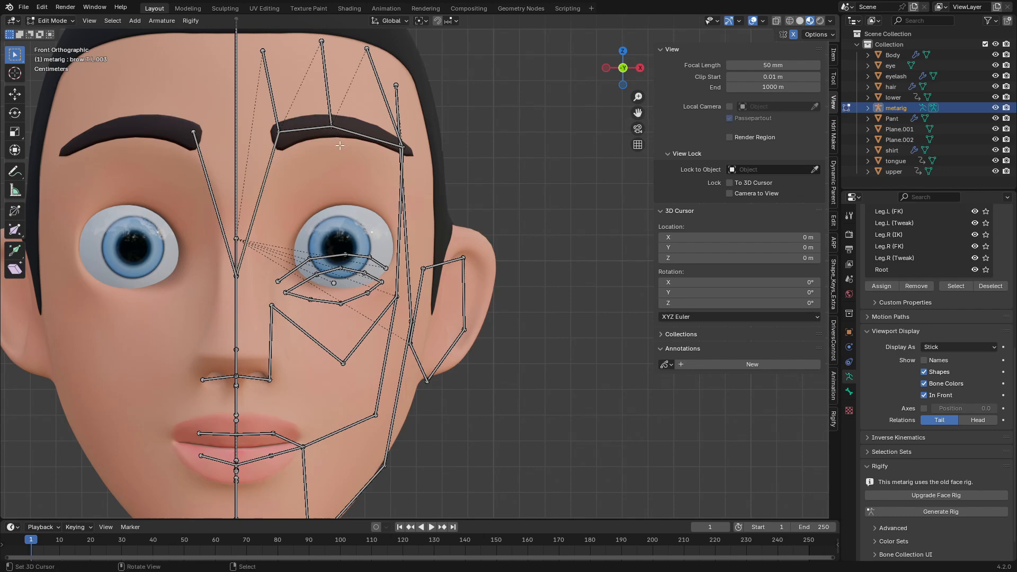
pyautogui.press('g')
pyautogui.click(345, 154)
pyautogui.hotkey('alt', 'a')
pyautogui.press('b')
pyautogui.moveTo(267, 123); pyautogui.dragTo(302, 147)
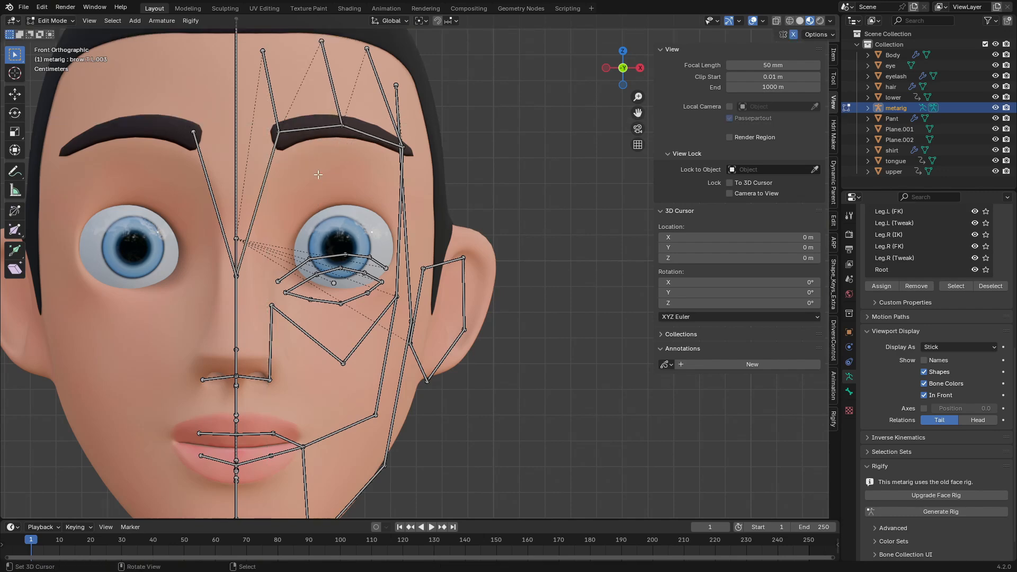
pyautogui.press('g')
pyautogui.click(315, 174)
# Step: In right side view, select the connected neck and head spine bones and hide them
pyautogui.moveTo(372, 219); pyautogui.dragTo(354, 216, button='middle')
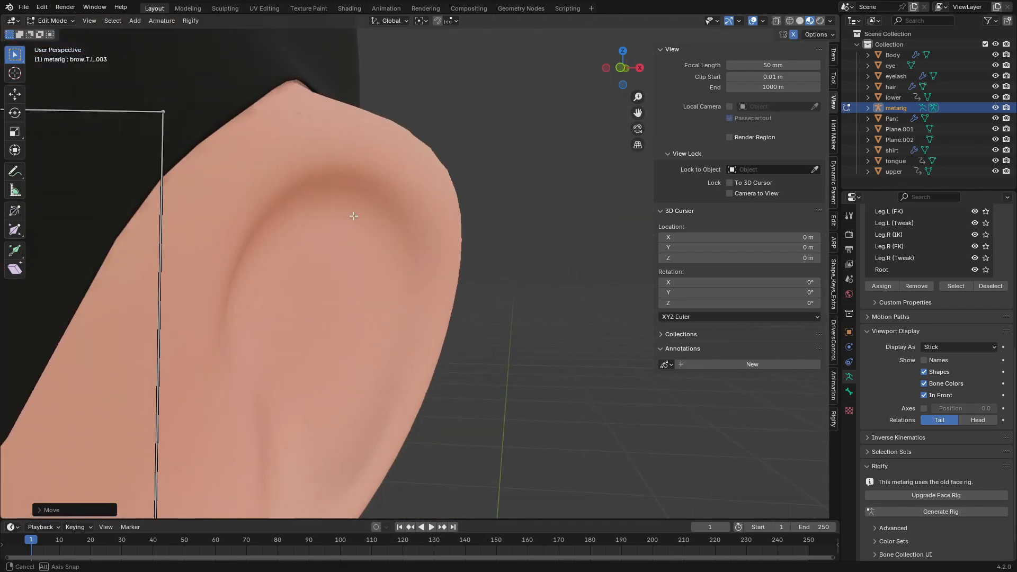
pyautogui.scroll(-5, 381, 244)
pyautogui.moveTo(321, 259); pyautogui.dragTo(235, 299, button='middle')
pyautogui.press('KP_3')
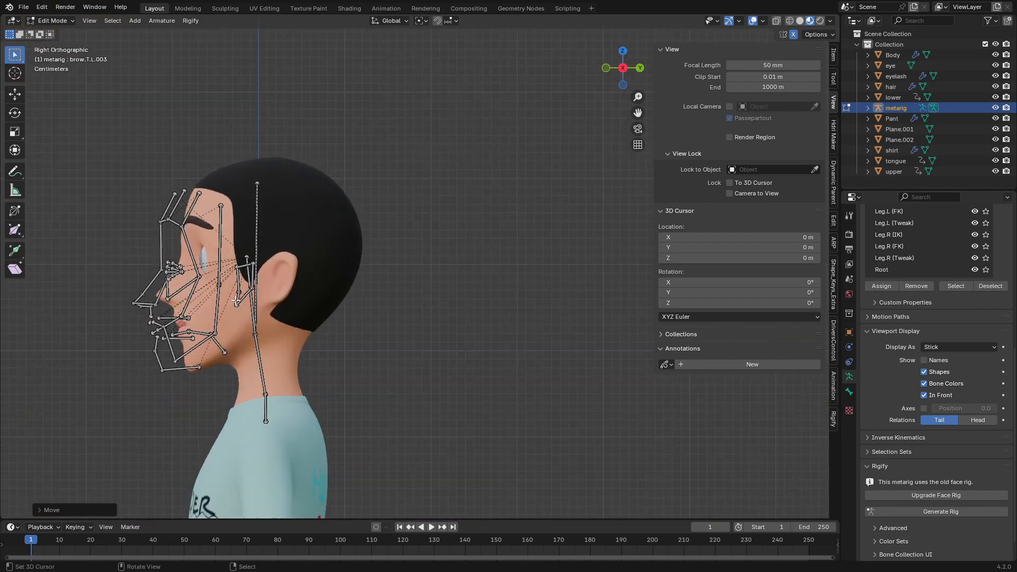
pyautogui.scroll(2, 236, 300)
pyautogui.click(234, 350)
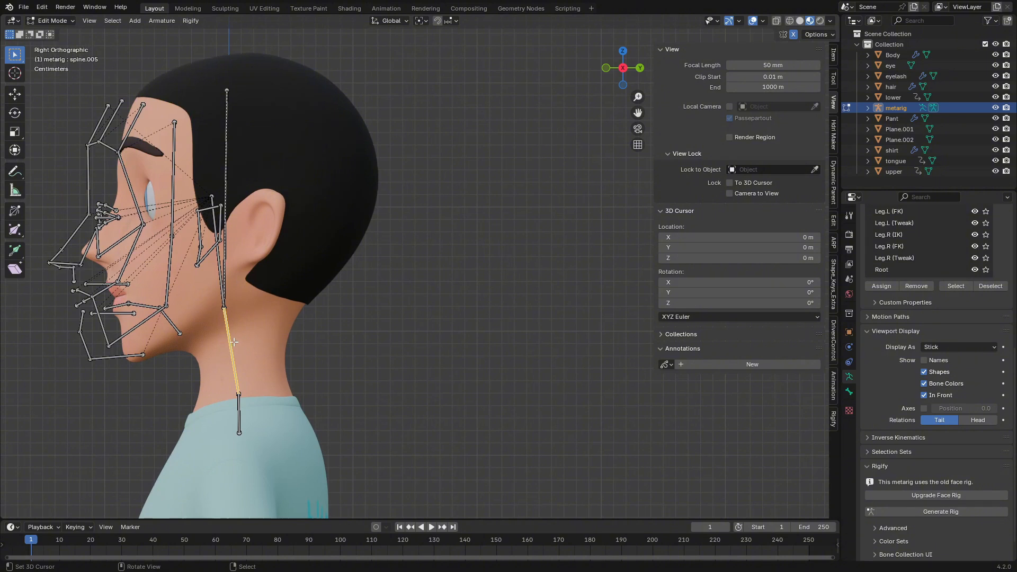
pyautogui.press('ctrl+KP_Add')
pyautogui.hotkey('alt', 'a')
pyautogui.press('ctrl+KP_Add')
pyautogui.press('h')
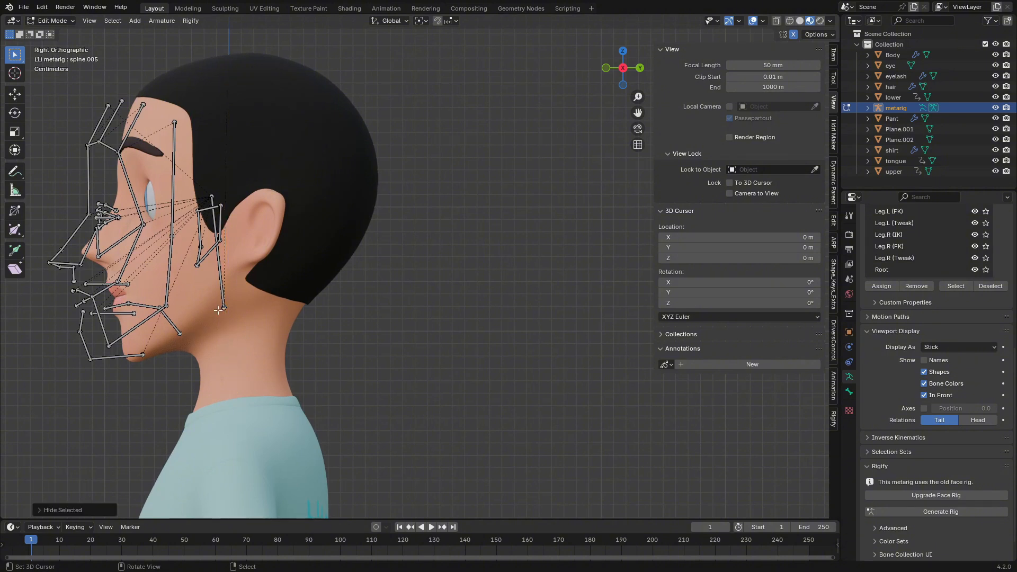
# Step: Select all visible face bones and move them back along Y so they meet the character's face in side view
pyautogui.scroll(-3, 226, 347)
pyautogui.press('a')
pyautogui.scroll(-3, 225, 318)
pyautogui.moveTo(222, 291); pyautogui.dragTo(496, 414, button='middle')
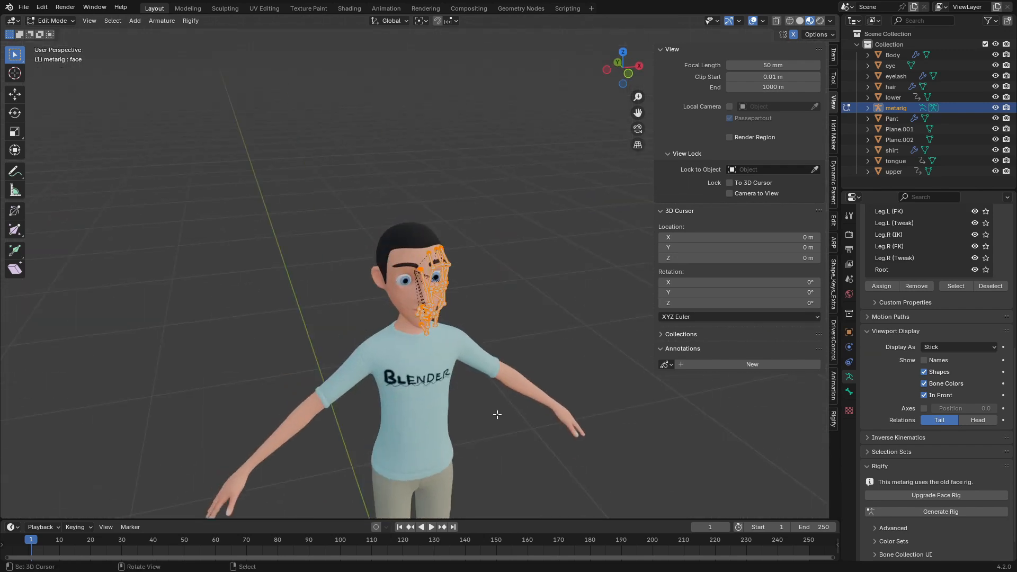
pyautogui.press('KP_3')
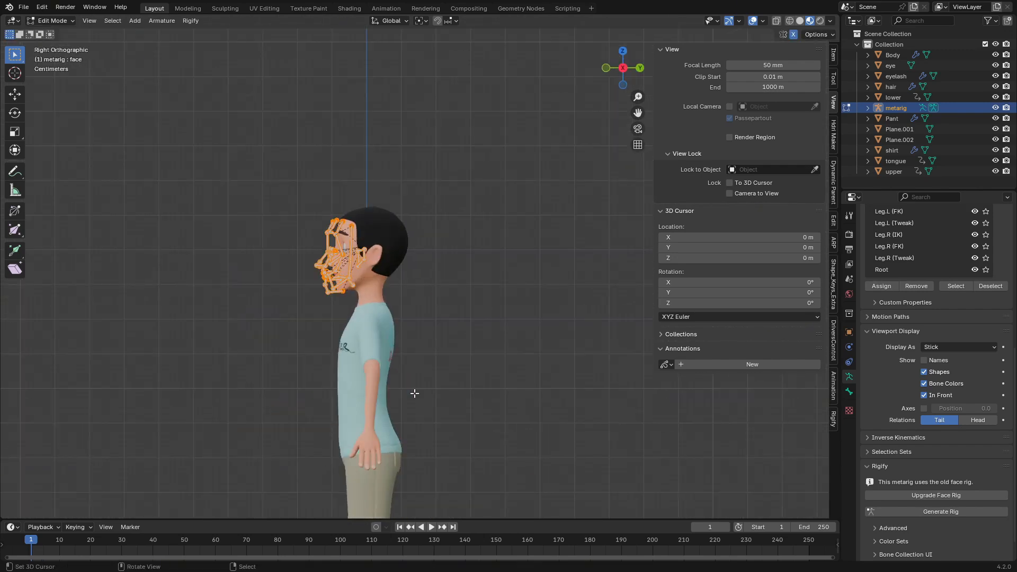
pyautogui.scroll(5, 413, 392)
pyautogui.press('g')
pyautogui.press('x')
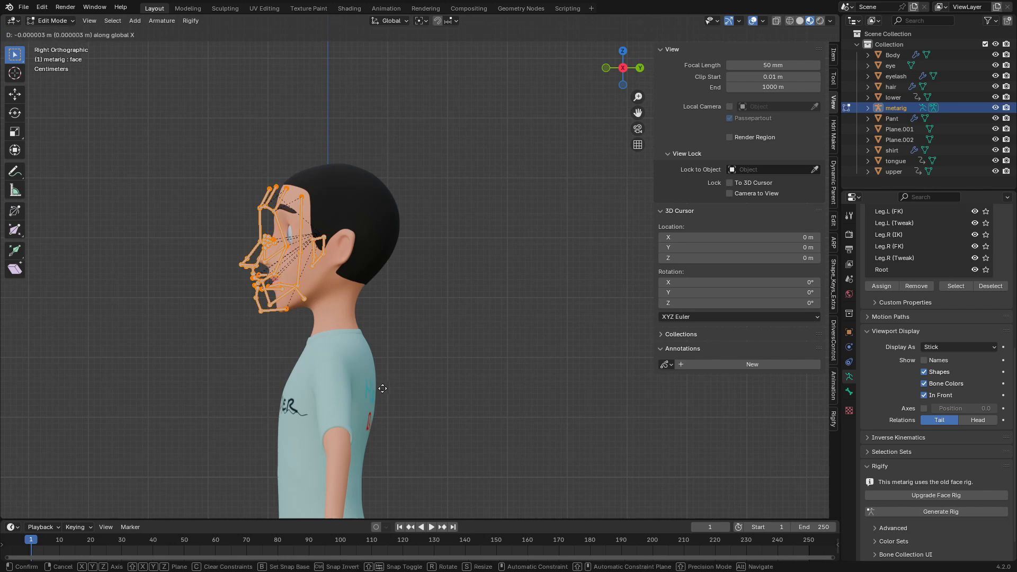
pyautogui.press('y')
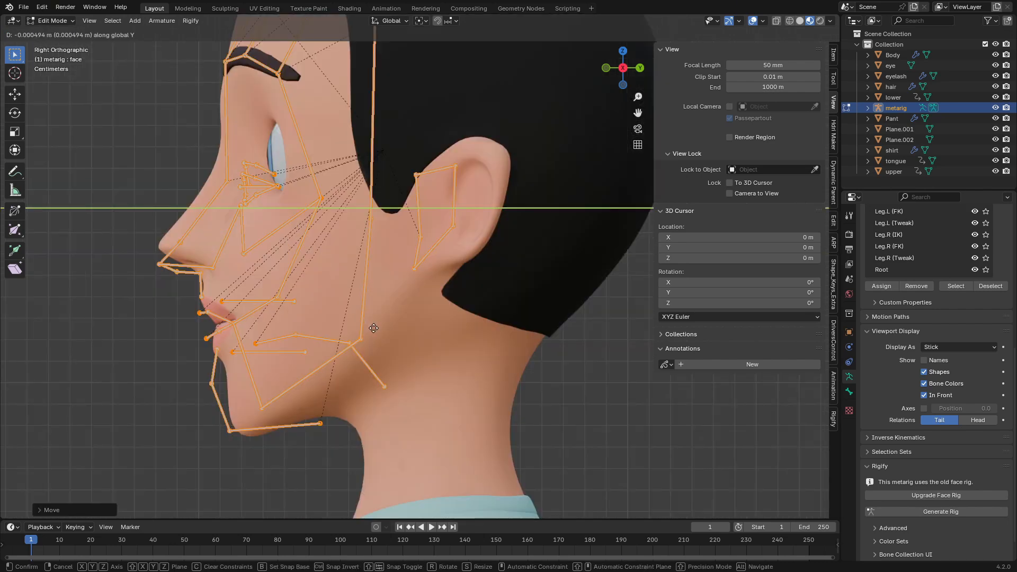
# Step: Adjust the face bones' height along Z and depth along Y to match the facial profile
pyautogui.press('z')
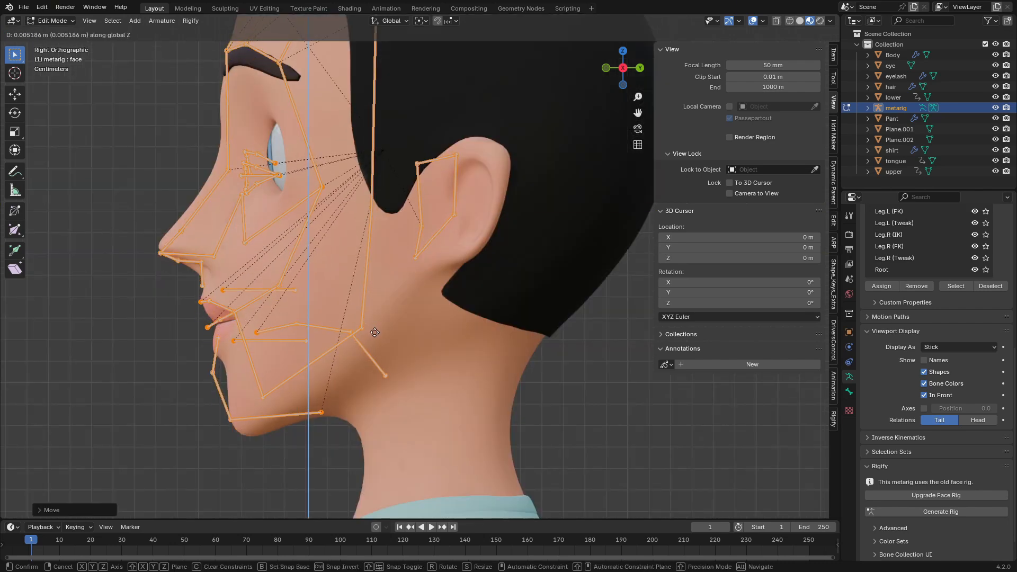
pyautogui.click(376, 337)
pyautogui.press('g')
pyautogui.press('y')
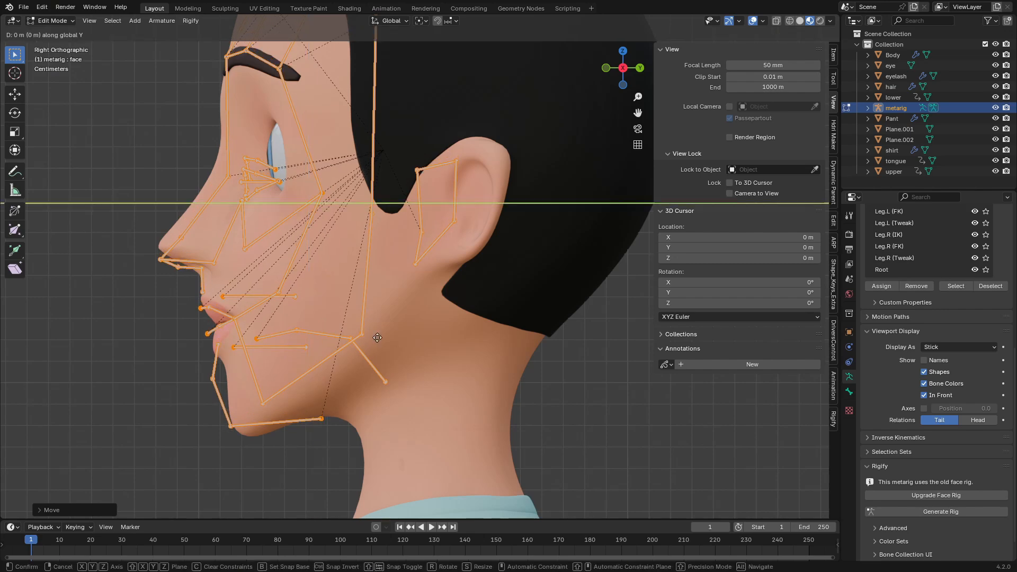
pyautogui.click(382, 336)
# Step: In front view, reposition the upper ends of the middle, inner and outer left forehead bones below the hairline
pyautogui.press('KP_1')
pyautogui.scroll(3, 381, 337)
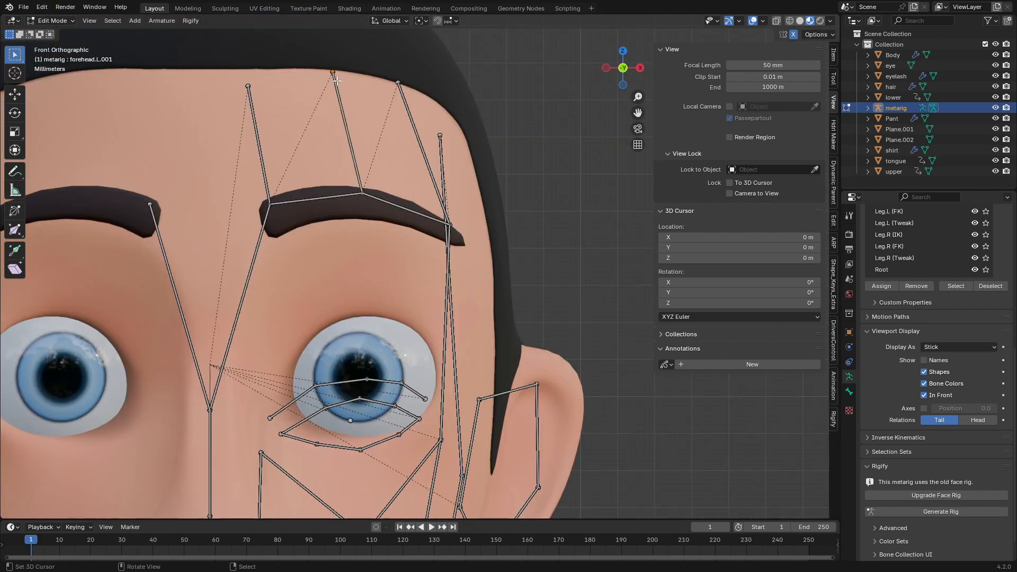
pyautogui.rightClick(338, 71)
pyautogui.press('g')
pyautogui.click(342, 91)
pyautogui.rightClick(247, 86)
pyautogui.press('g')
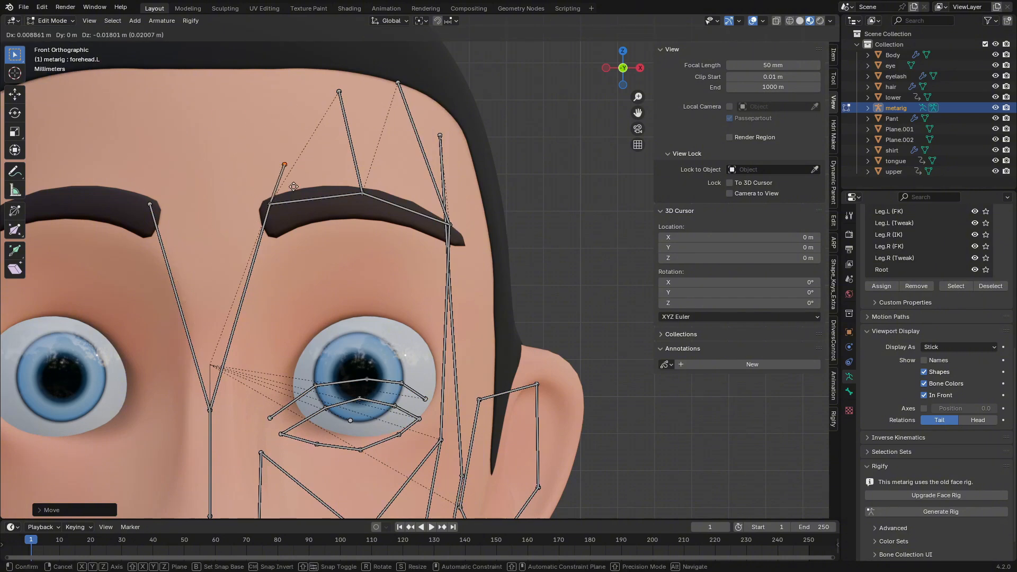
pyautogui.click(232, 136)
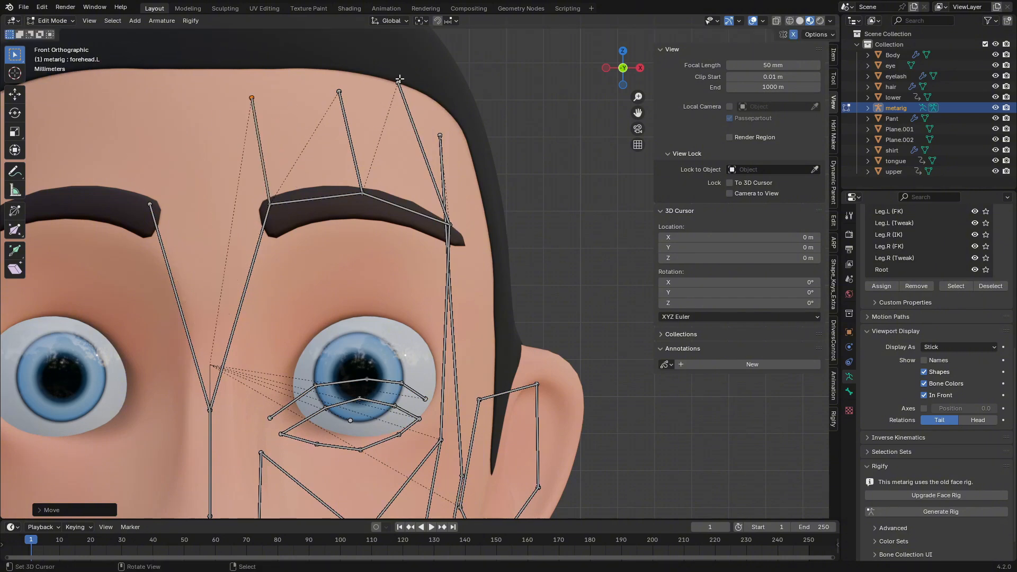
pyautogui.rightClick(399, 79)
pyautogui.press('g')
pyautogui.click(417, 122)
# Step: Move the upper end of the left temple bone outward, just beyond the outer end of the eyebrow
pyautogui.rightClick(439, 159)
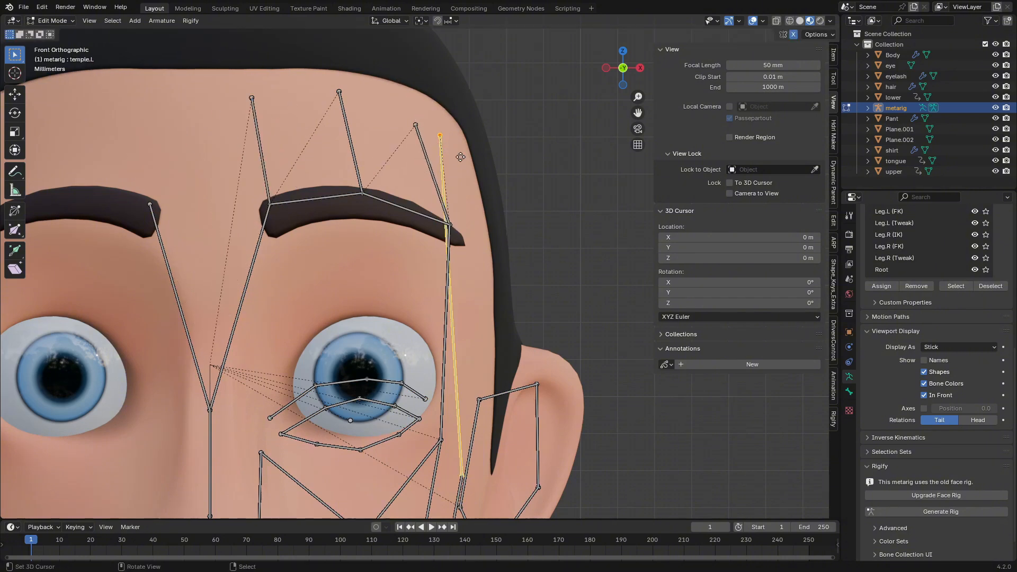
pyautogui.press('g')
pyautogui.press('Escape')
pyautogui.rightClick(440, 135)
pyautogui.press('g')
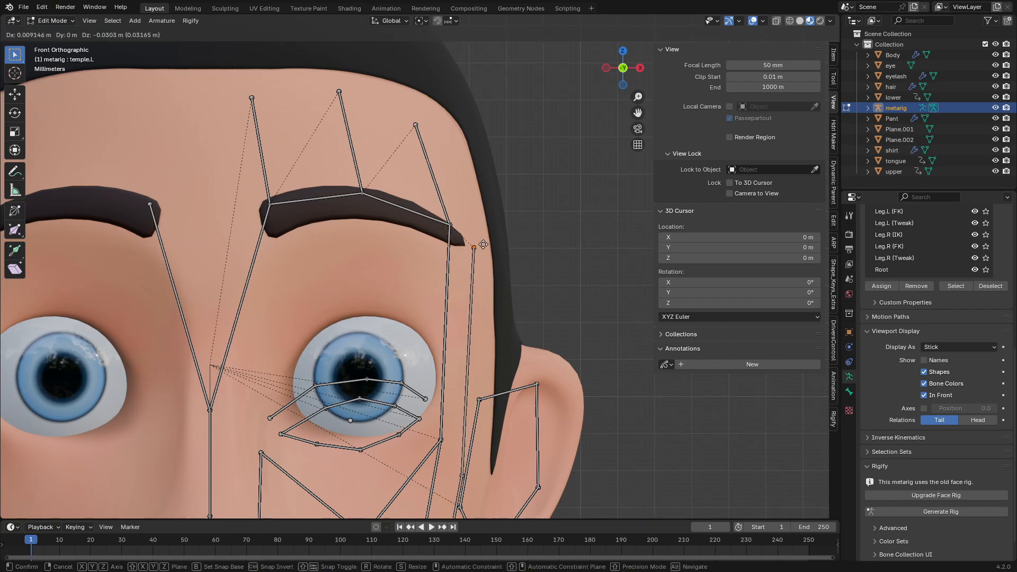
pyautogui.click(476, 191)
# Step: Toggle the armature's In Front display and examine how deep the brow and temple bones sit in the head
pyautogui.moveTo(477, 191); pyautogui.dragTo(781, 274, button='middle')
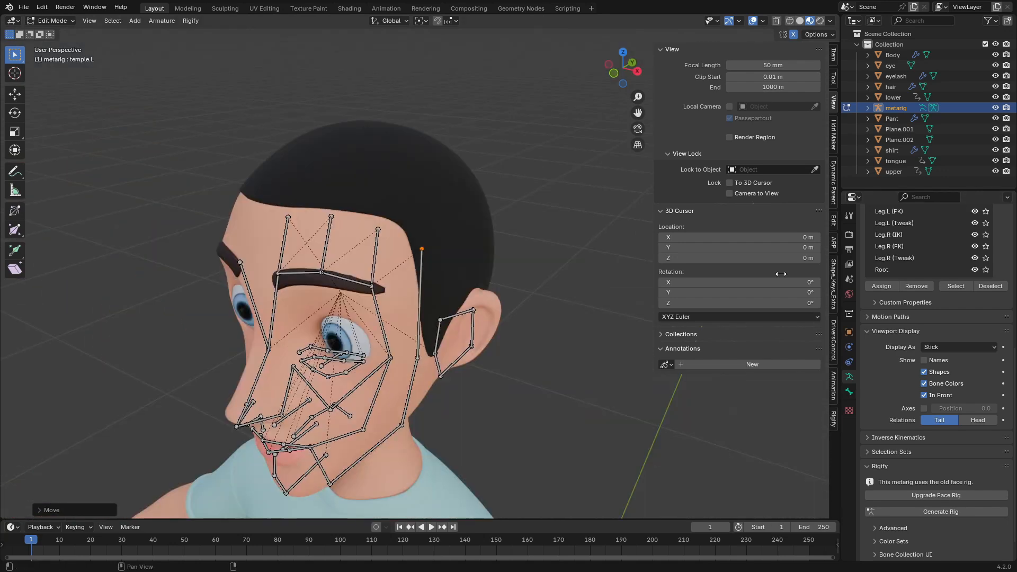
pyautogui.click(940, 395)
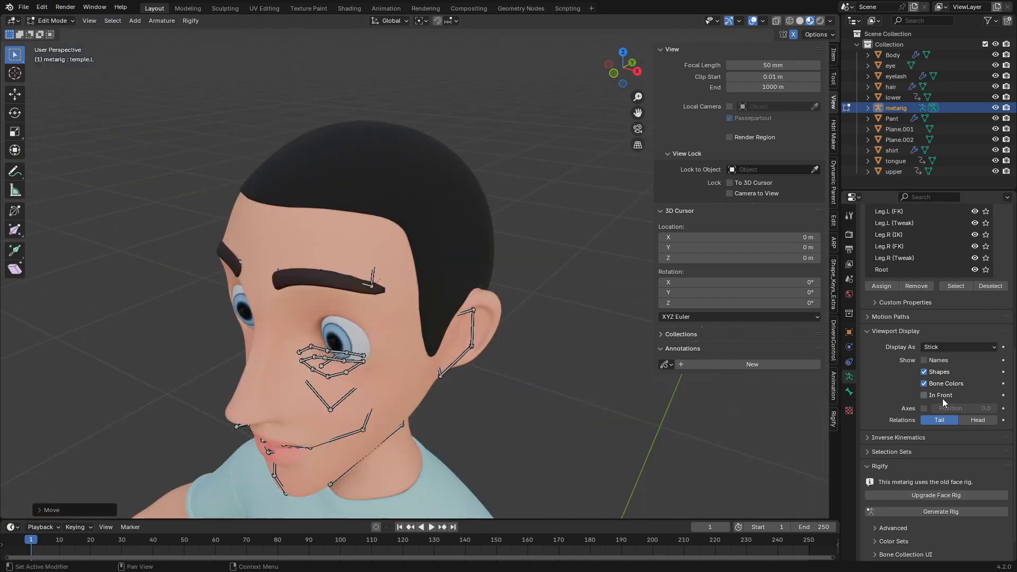
pyautogui.click(942, 398)
pyautogui.click(942, 398)
pyautogui.moveTo(391, 246); pyautogui.dragTo(336, 250, button='middle')
pyautogui.scroll(3, 272, 225)
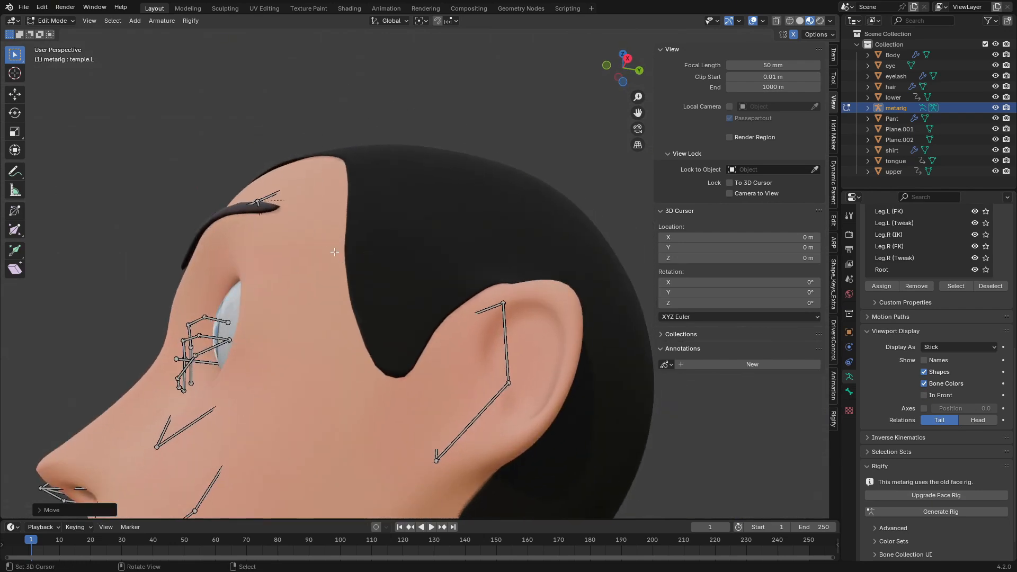
pyautogui.moveTo(284, 227); pyautogui.dragTo(359, 267, button='middle')
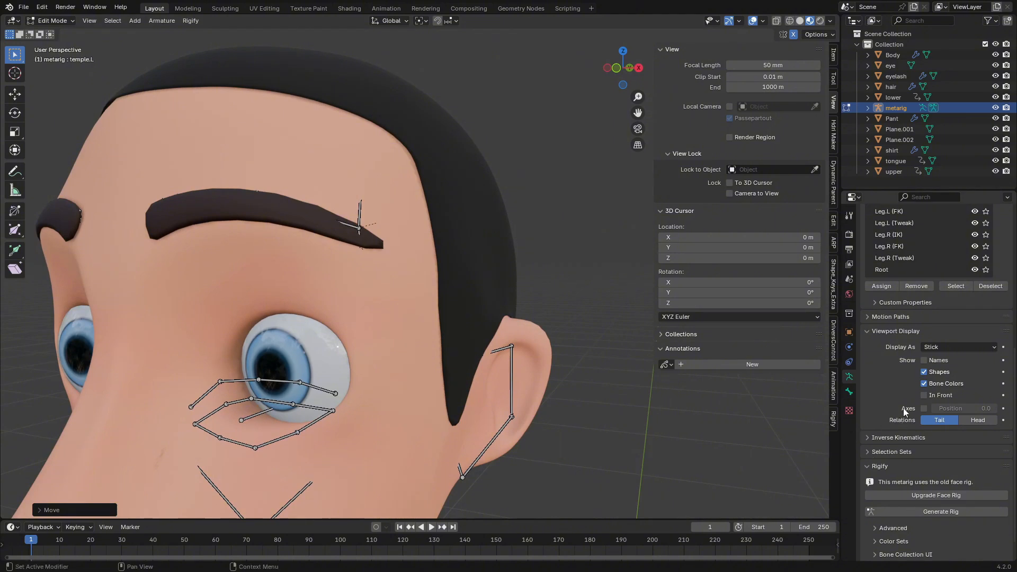
pyautogui.click(924, 395)
# Step: Box-select the outer joint of the left brow bones and reposition it in perspective view
pyautogui.press('b')
pyautogui.moveTo(346, 224); pyautogui.dragTo(366, 251)
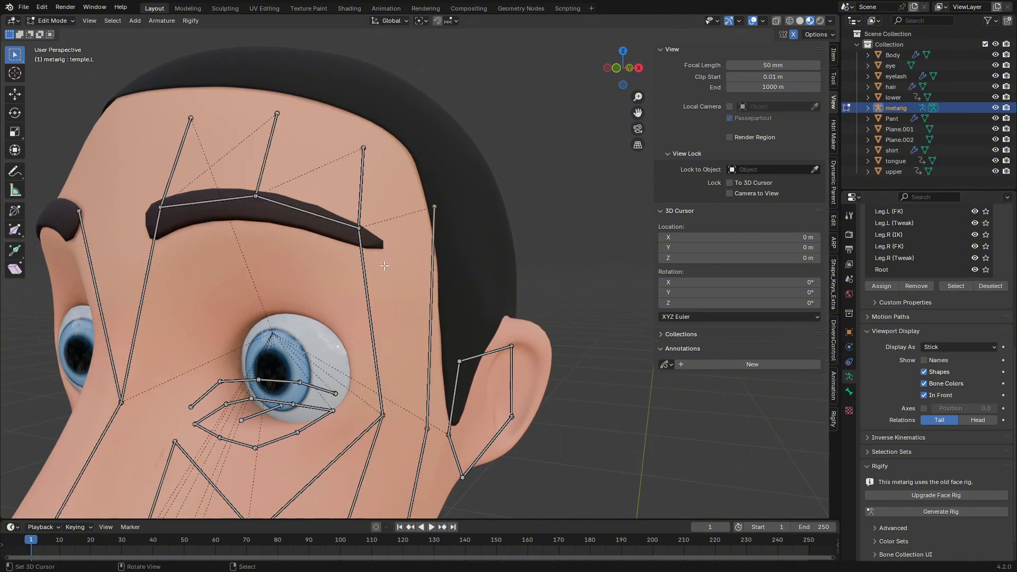
pyautogui.moveTo(369, 247); pyautogui.dragTo(353, 191, button='middle')
pyautogui.press('g')
pyautogui.click(358, 196)
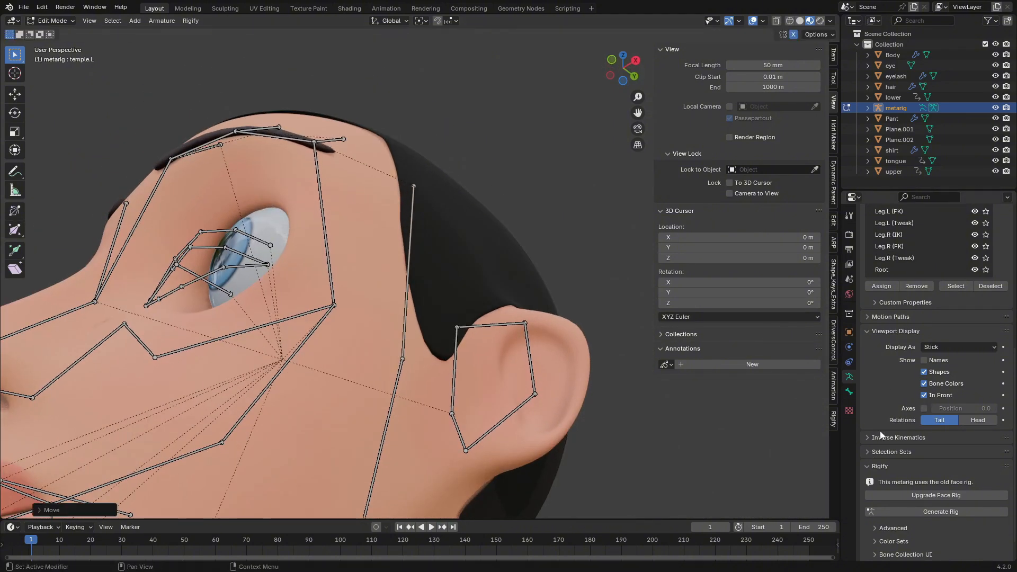
# Step: With In Front temporarily off, refine the outer brow joint's placement against the skin at the left eyebrow
pyautogui.click(932, 396)
pyautogui.moveTo(217, 56); pyautogui.dragTo(731, 397, button='middle')
pyautogui.press('g')
pyautogui.click(323, 182)
pyautogui.click(925, 395)
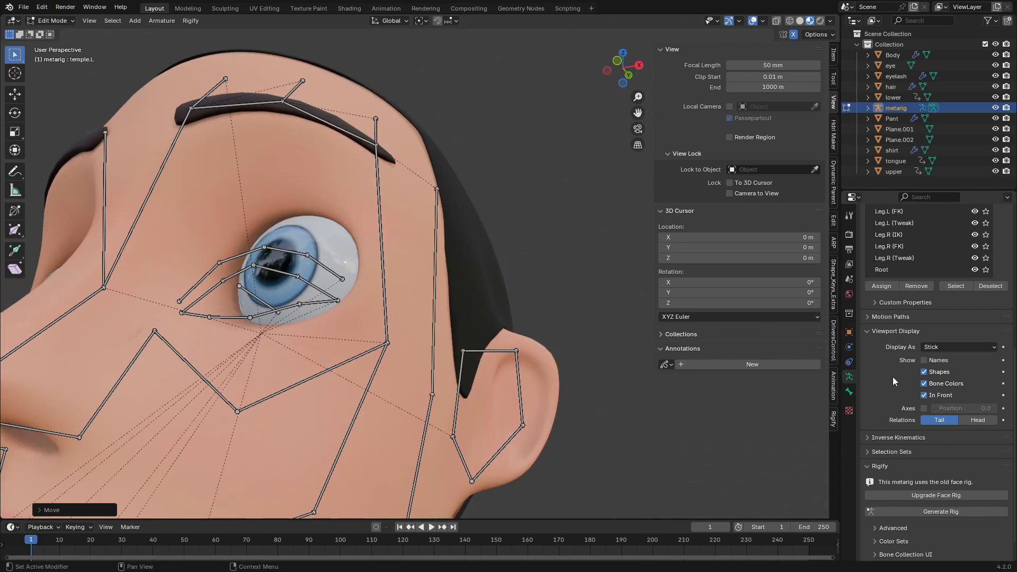
# Step: In front view, select the linked lower brow bone chain over the left eye and move it above the eyeball
pyautogui.press('KP_1')
pyautogui.scroll(6, 333, 345)
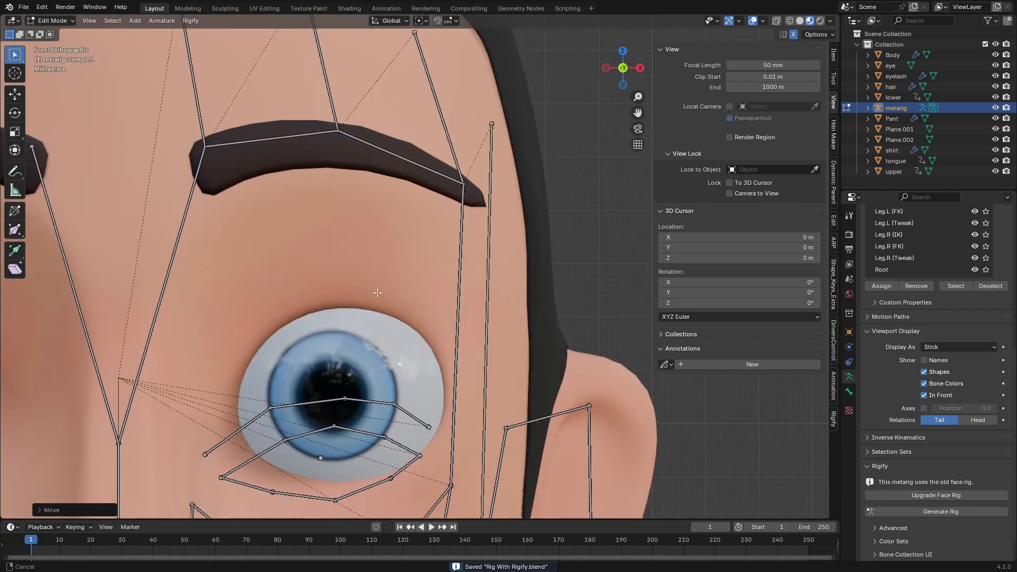
pyautogui.keyDown('shift'); pyautogui.moveTo(321, 367); pyautogui.dragTo(334, 205, button='middle'); pyautogui.keyUp('shift')
pyautogui.click(290, 223)
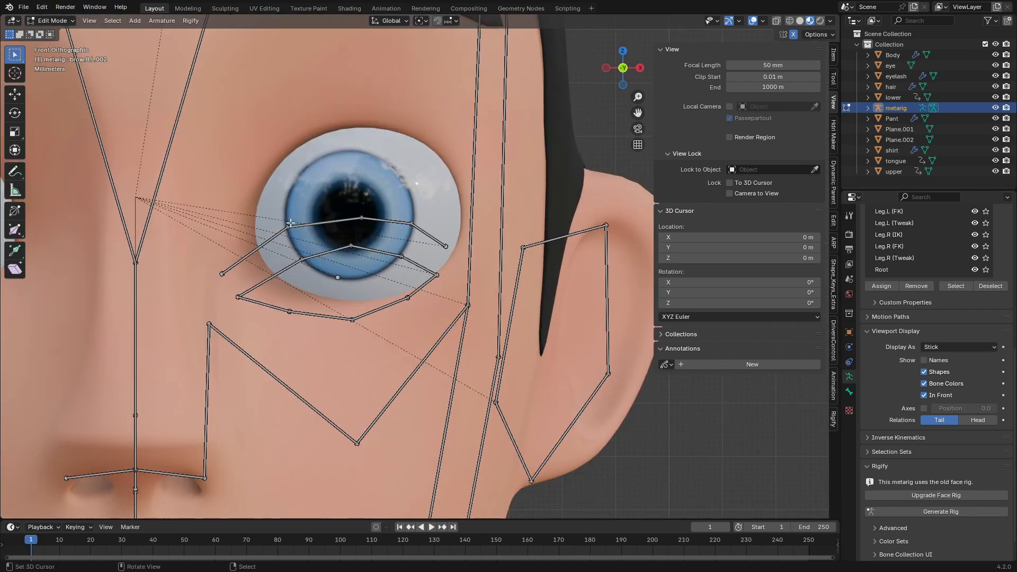
pyautogui.press('l')
pyautogui.press('g')
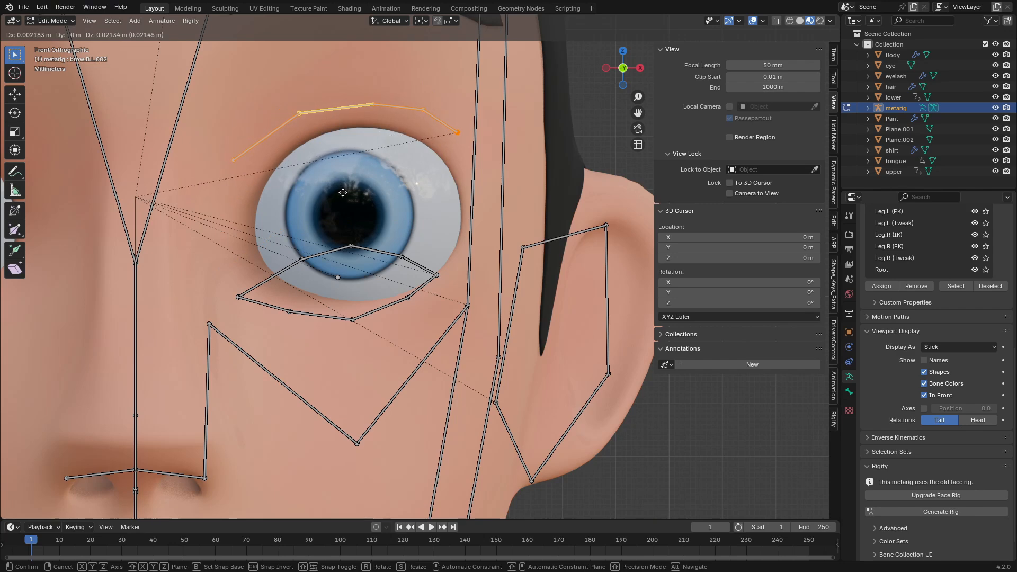
pyautogui.click(342, 190)
# Step: Move the inner joint of the lower brow chain closer to the left eye's inner corner
pyautogui.rightClick(236, 155)
pyautogui.press('g')
pyautogui.click(245, 148)
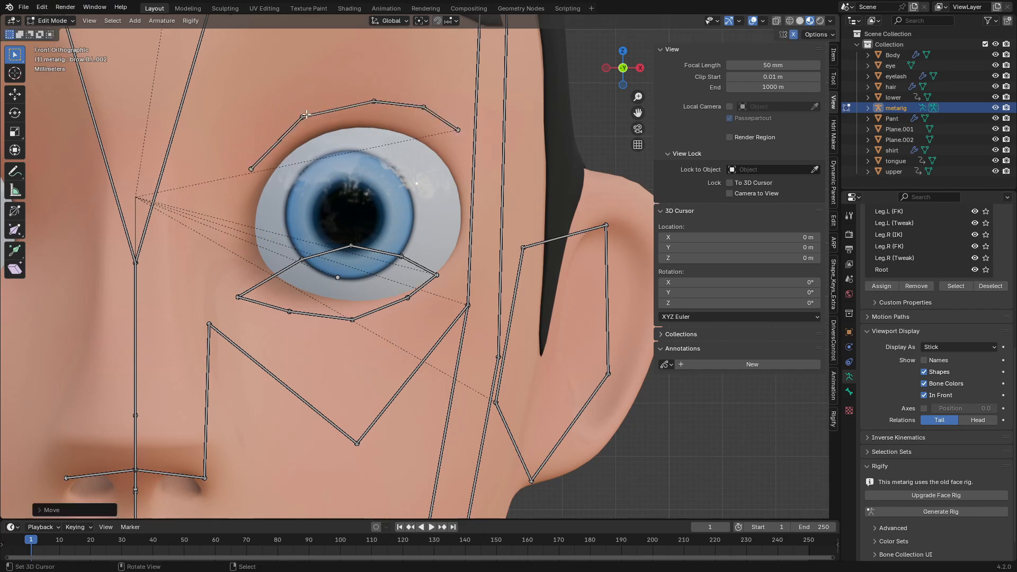
# Step: Adjust the remaining joints of the lower brow chain so it arcs evenly over the left eye
pyautogui.rightClick(373, 99)
pyautogui.moveTo(324, 150); pyautogui.dragTo(330, 161, button='middle')
pyautogui.press('g')
pyautogui.rightClick(329, 181)
pyautogui.press('KP_1')
pyautogui.moveTo(410, 142); pyautogui.dragTo(425, 176, button='right')
pyautogui.moveTo(372, 119); pyautogui.dragTo(376, 136, button='right')
pyautogui.moveTo(323, 116); pyautogui.dragTo(320, 120, button='right')
pyautogui.moveTo(197, 178); pyautogui.dragTo(174, 177, button='right')
pyautogui.moveTo(252, 128); pyautogui.dragTo(236, 129, button='right')
pyautogui.moveTo(375, 137); pyautogui.dragTo(323, 139, button='right')
pyautogui.scroll(-2, 435, 213)
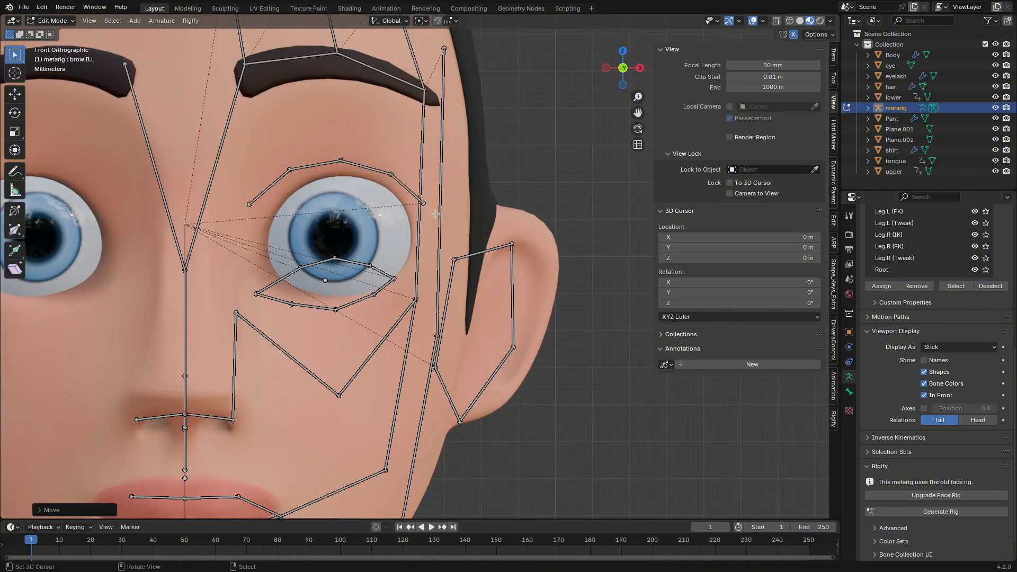
# Step: In right side view, select the linked lower brow chain and move it back along Y into the skin above the eye
pyautogui.press('KP_3')
pyautogui.keyDown('shift'); pyautogui.moveTo(178, 203); pyautogui.dragTo(198, 220, button='middle'); pyautogui.keyUp('shift')
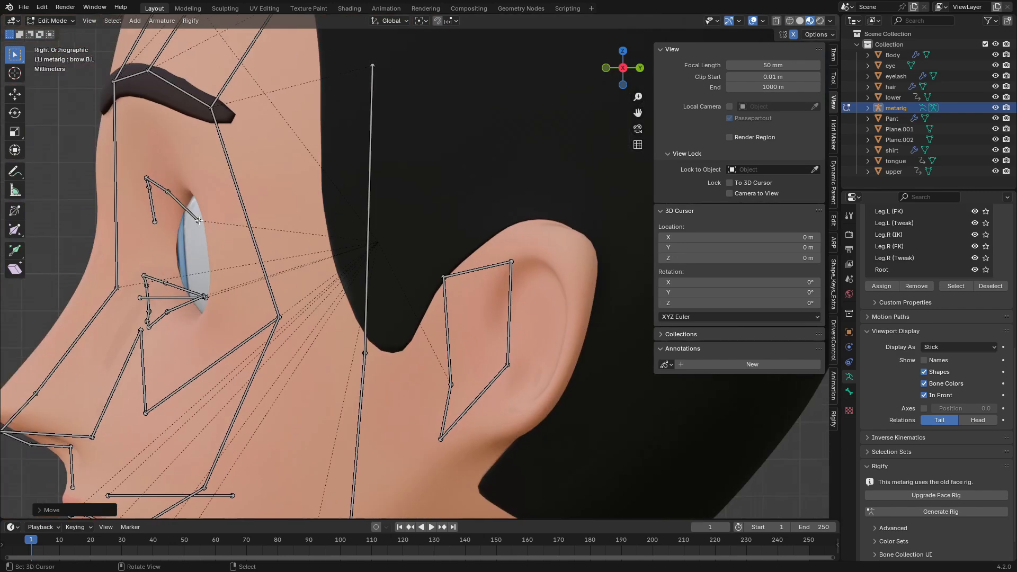
pyautogui.click(183, 199)
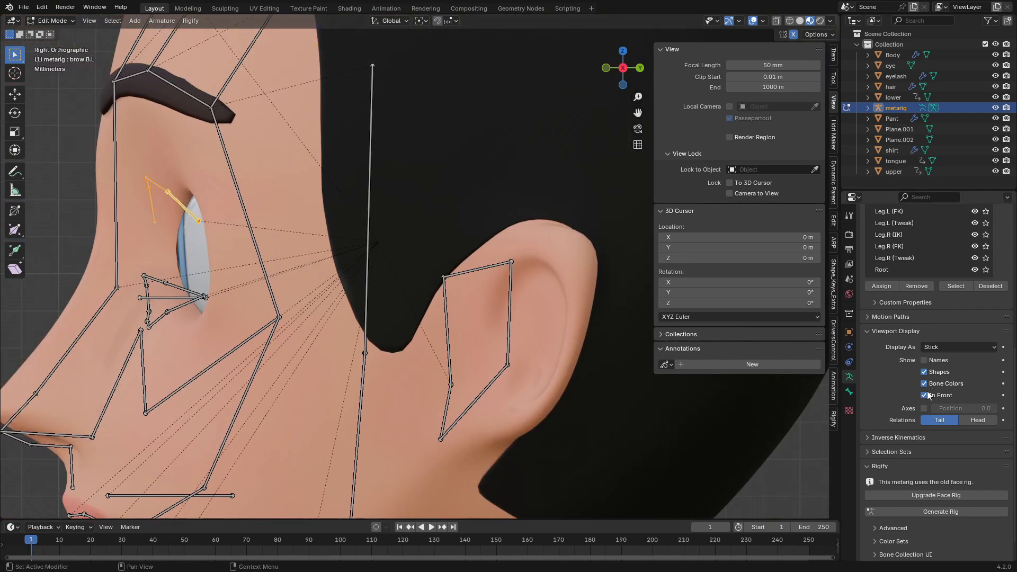
pyautogui.click(925, 395)
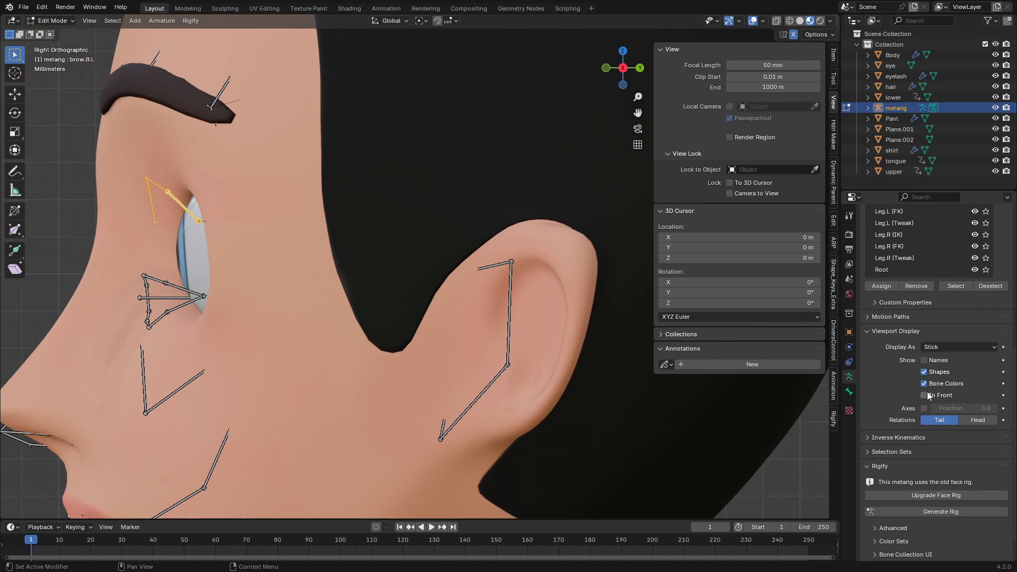
pyautogui.click(924, 395)
pyautogui.press('g')
pyautogui.press('y')
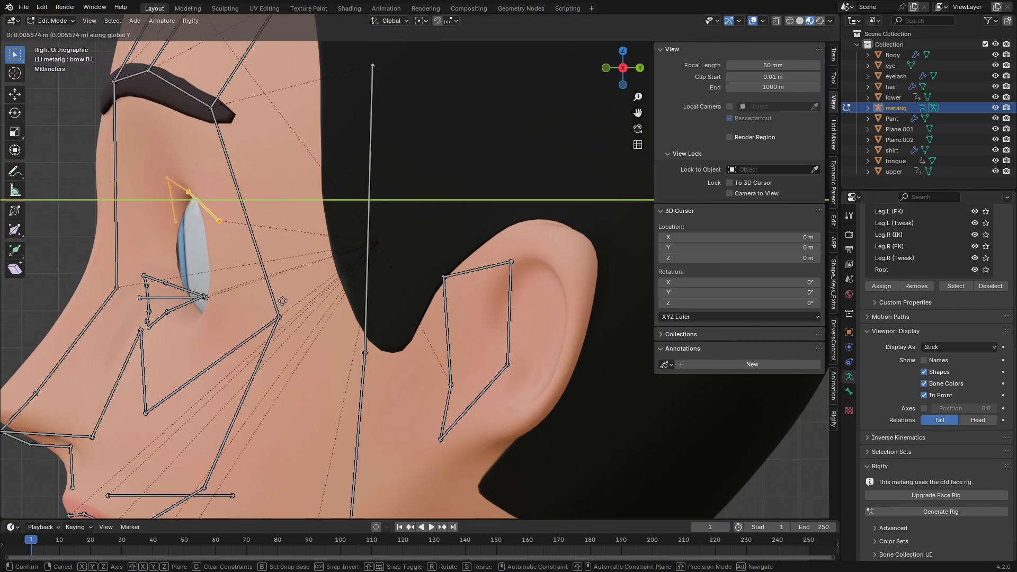
pyautogui.click(297, 300)
# Step: With In Front off, fine-tune the lower brow chain's depth along Y against the skin above the eye
pyautogui.click(932, 395)
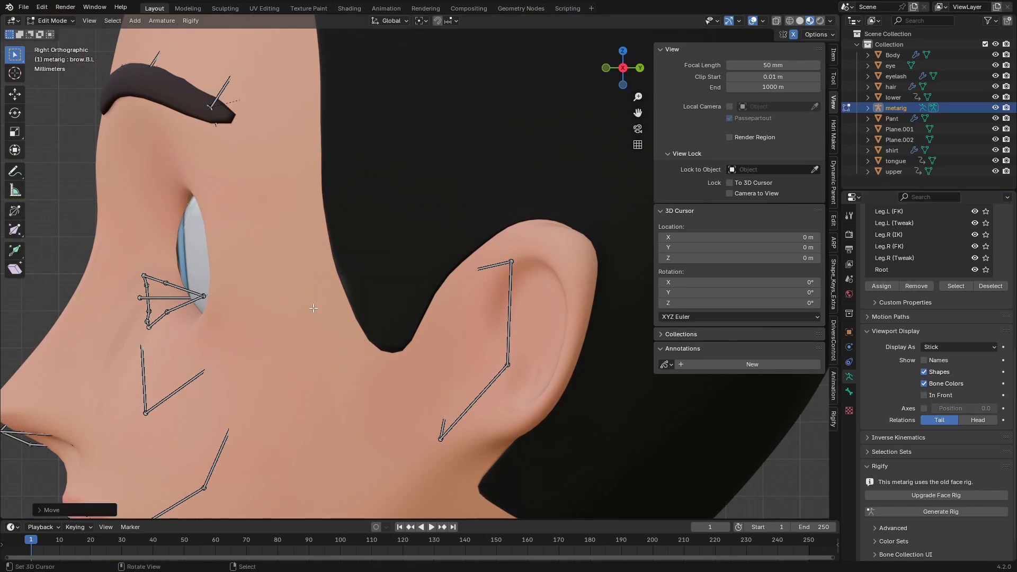
pyautogui.press('g')
pyautogui.press('y')
pyautogui.click(288, 302)
pyautogui.moveTo(146, 273); pyautogui.dragTo(243, 227, button='middle')
pyautogui.rightClick(339, 249)
# Step: Refine the lower brow chain's fit to the skin above the left eye in perspective, using In Front to check depth
pyautogui.click(933, 396)
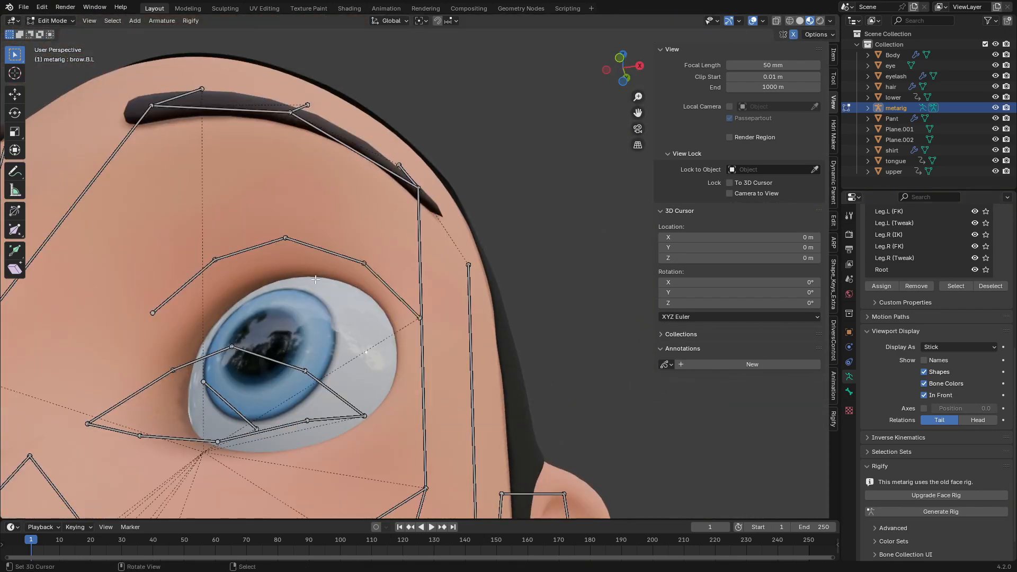
pyautogui.click(933, 396)
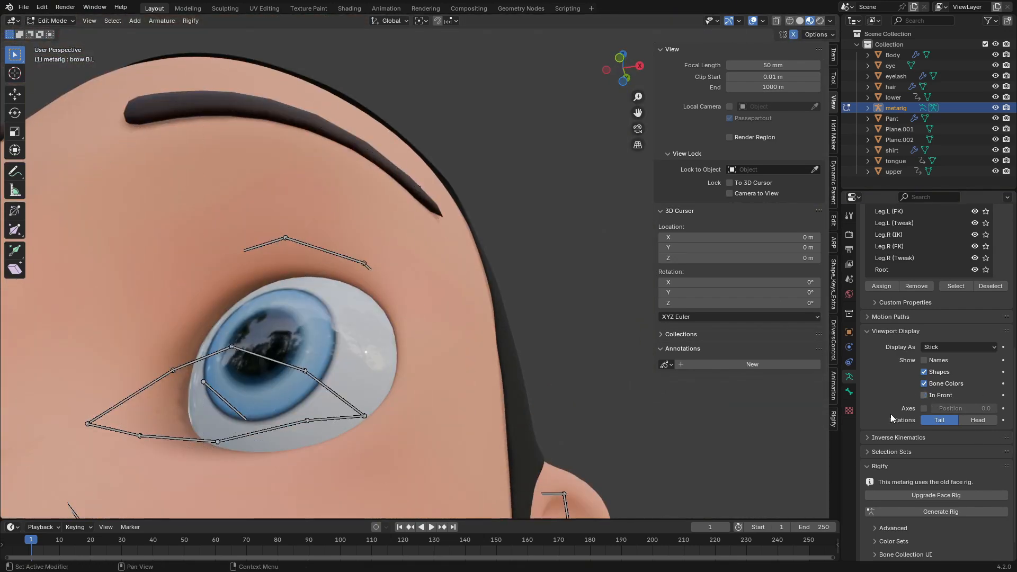
pyautogui.moveTo(318, 255); pyautogui.dragTo(159, 198, button='middle')
pyautogui.click(340, 123)
pyautogui.press('g')
pyautogui.click(340, 119)
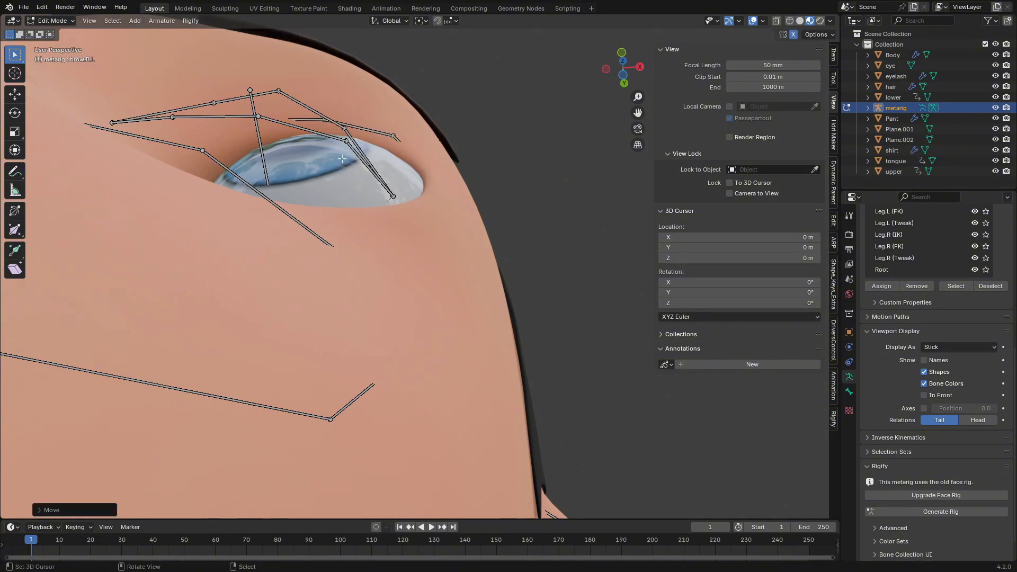
pyautogui.press('b')
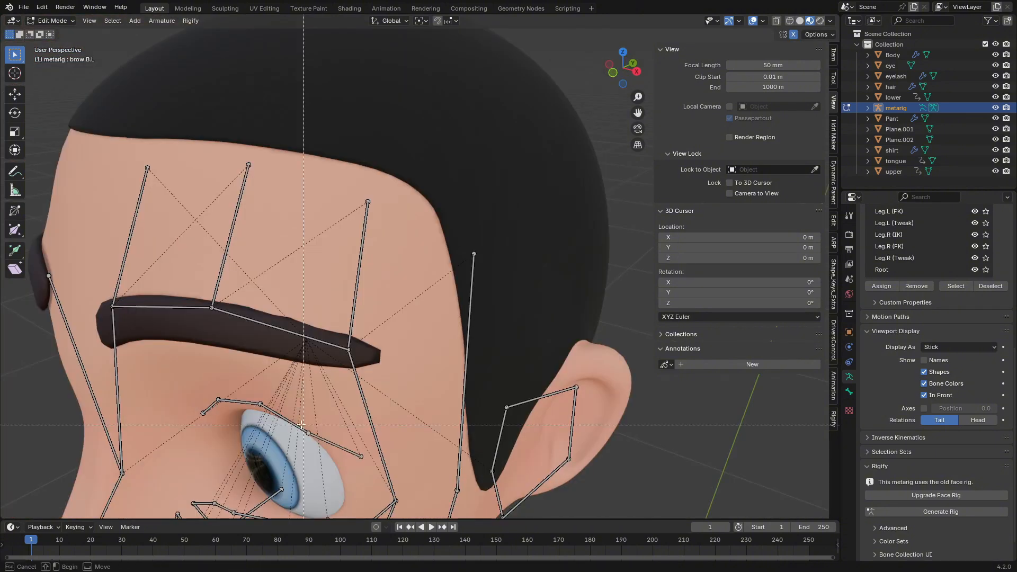
pyautogui.press('Escape')
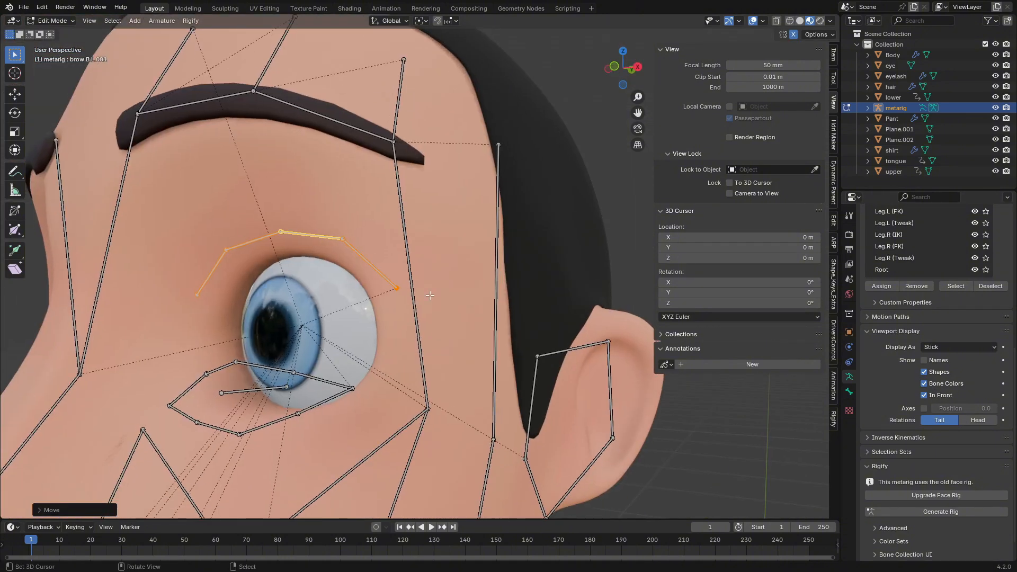
pyautogui.press('KP_1')
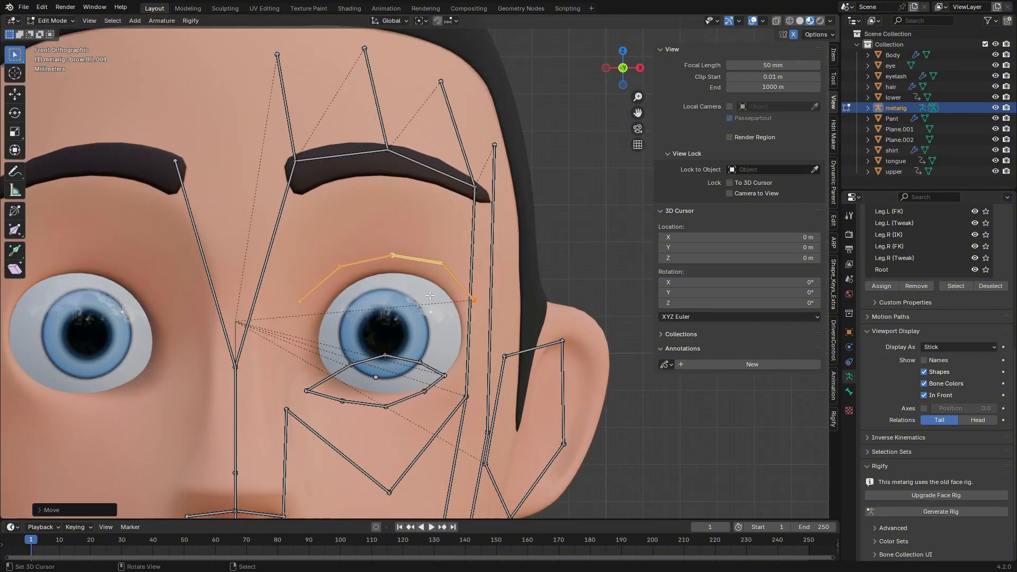
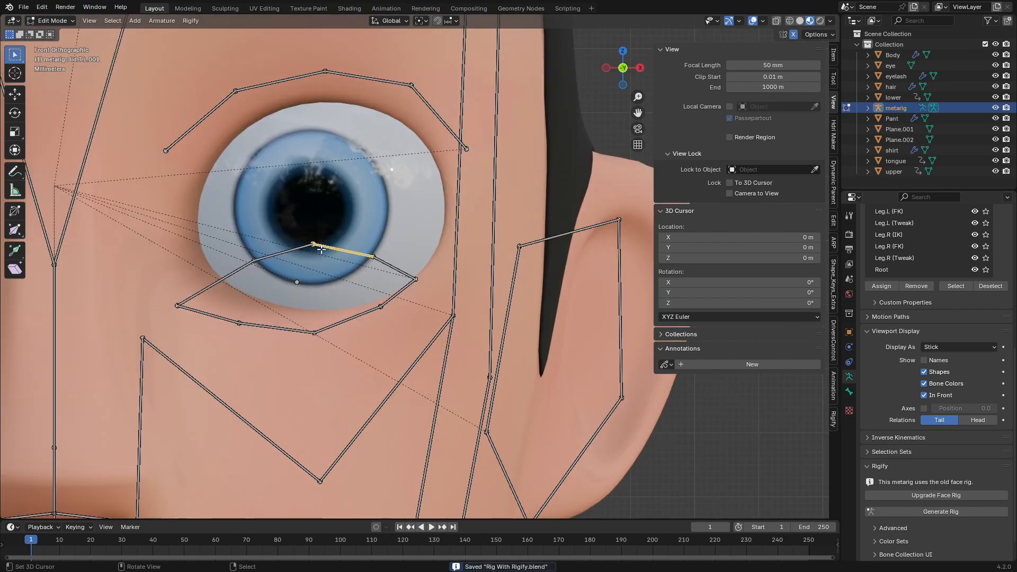
# Step: Select the linked left eyelid bones and move them up so they sit centred over the left eye
pyautogui.press('b')
pyautogui.moveTo(314, 228); pyautogui.dragTo(320, 259)
pyautogui.hotkey('alt', 'a')
pyautogui.press('b')
pyautogui.moveTo(301, 221); pyautogui.dragTo(327, 266)
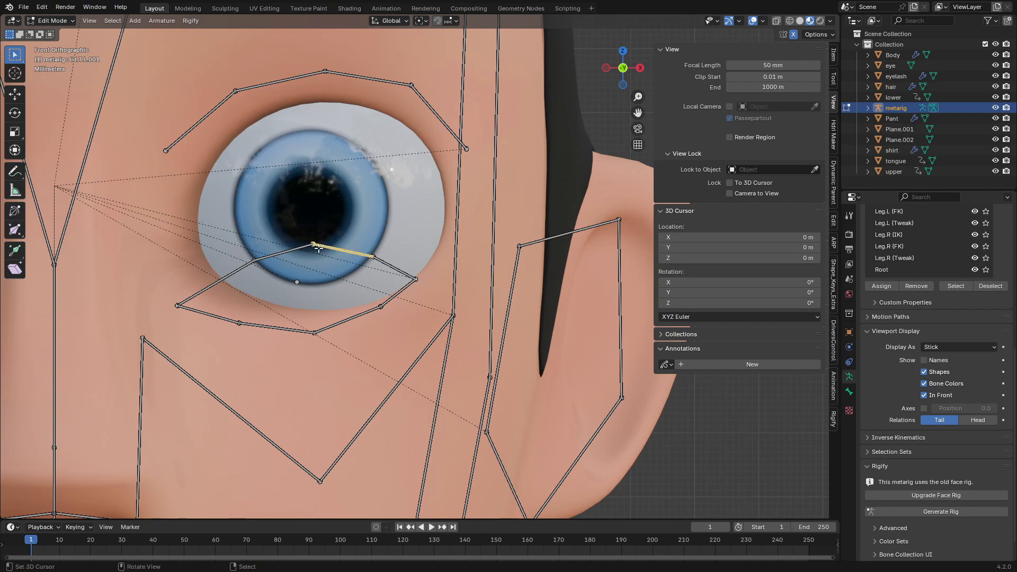
pyautogui.hotkey('ctrl', 'l')
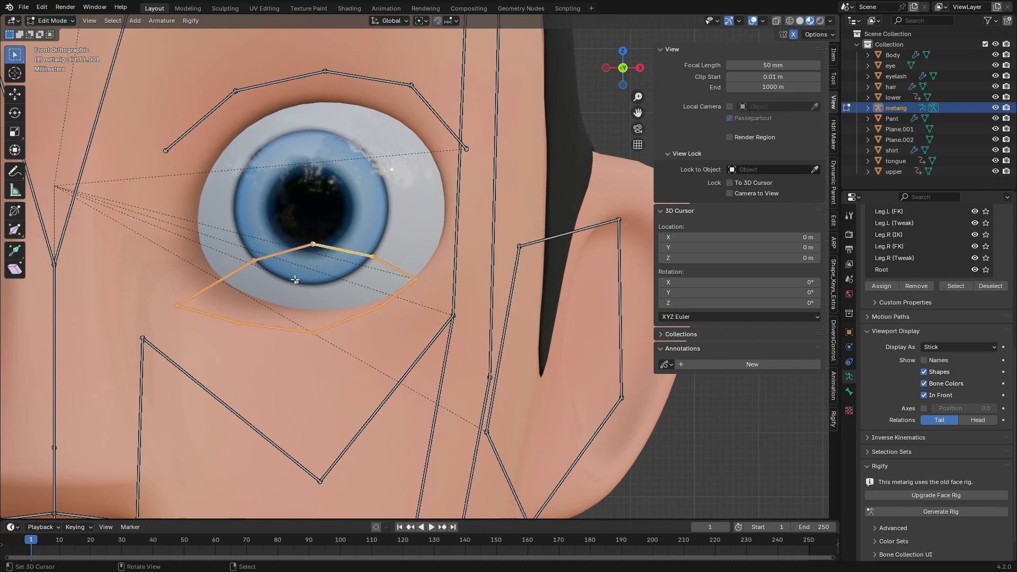
pyautogui.press('g')
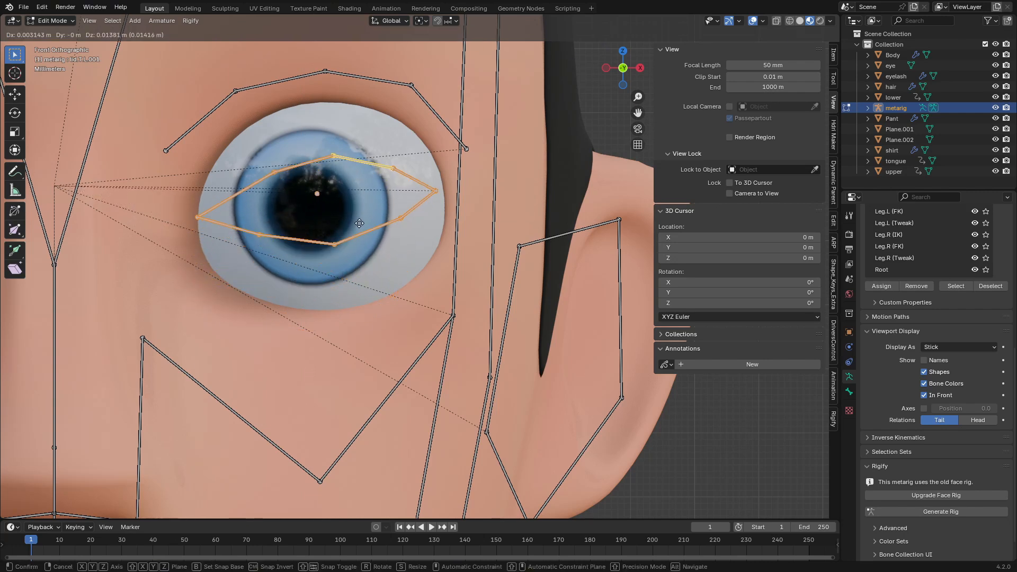
pyautogui.click(356, 232)
# Step: Move the lower eyelid's middle joint down to the lower edge of the left eye
pyautogui.click(316, 213)
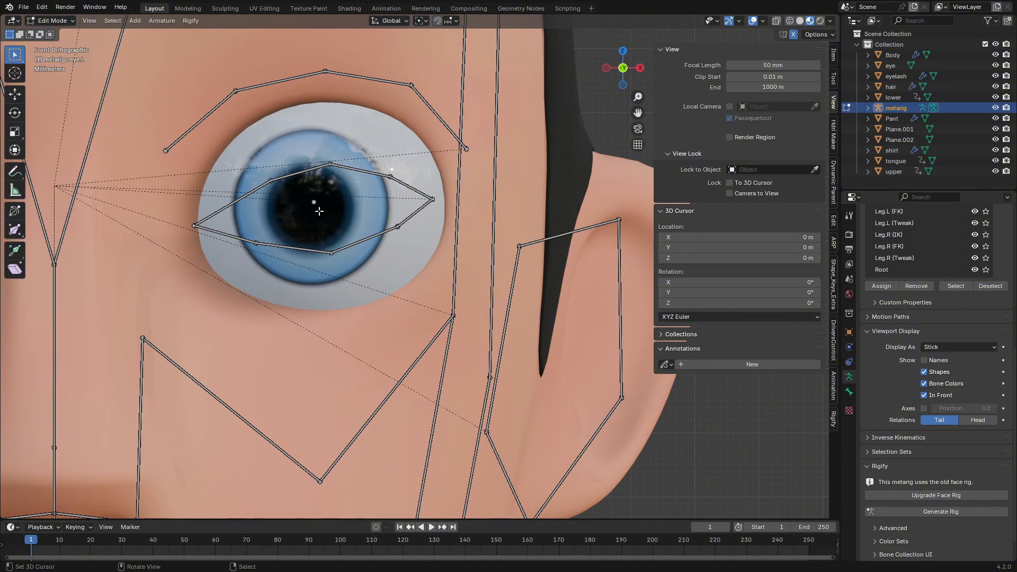
pyautogui.click(338, 262)
pyautogui.press('g')
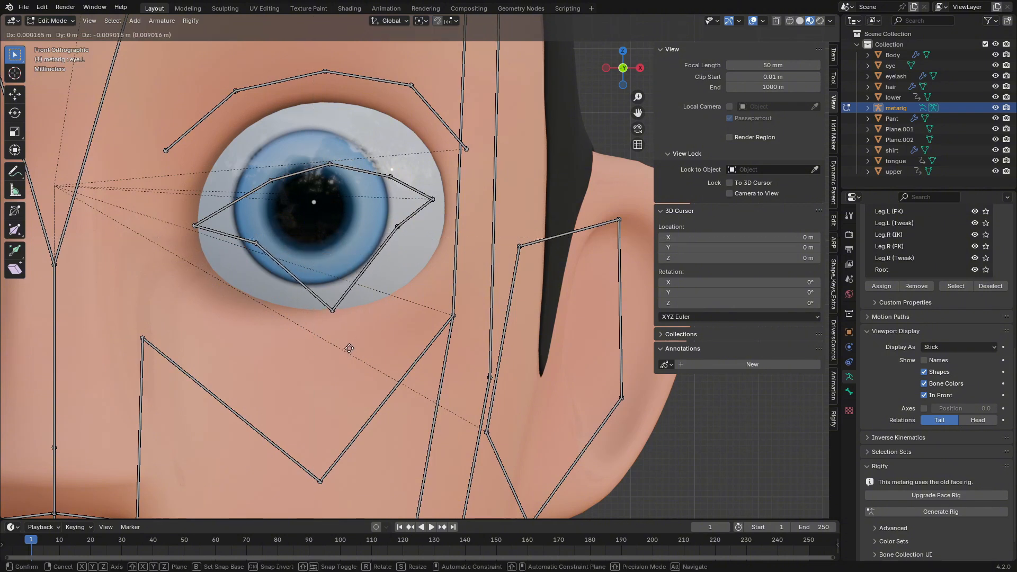
pyautogui.click(349, 352)
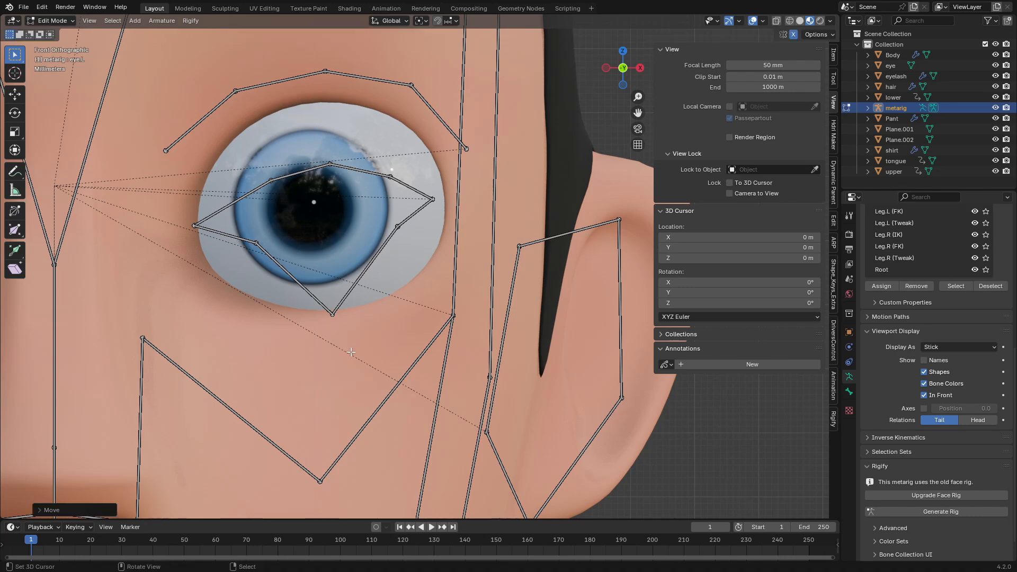
# Step: In right side view, select the linked eyelid bones and move them back about 0.01 m along Y toward the eye surface
pyautogui.press('KP_3')
pyautogui.keyDown('shift'); pyautogui.moveTo(337, 339); pyautogui.dragTo(329, 337, button='middle'); pyautogui.keyUp('shift')
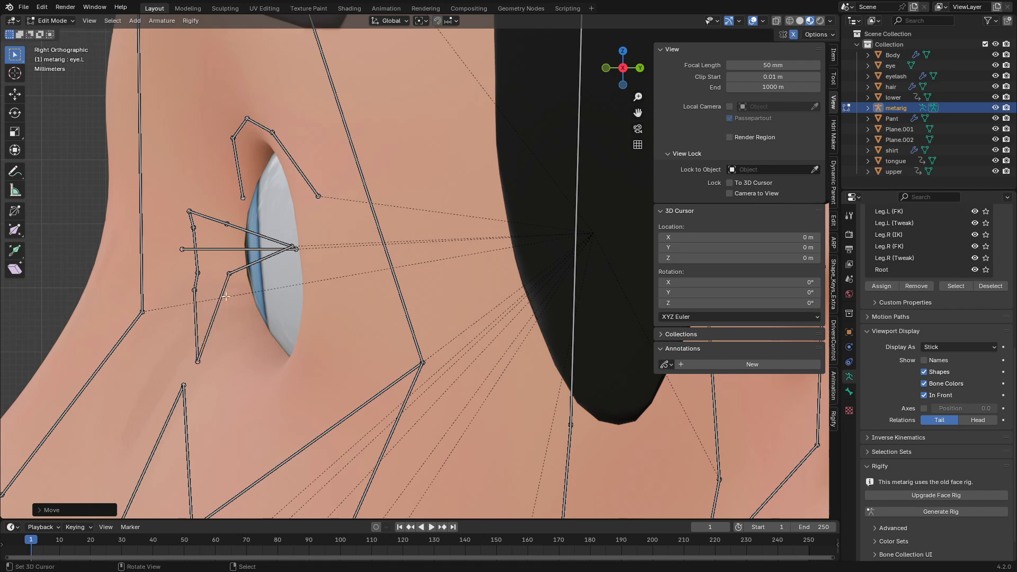
pyautogui.press('l')
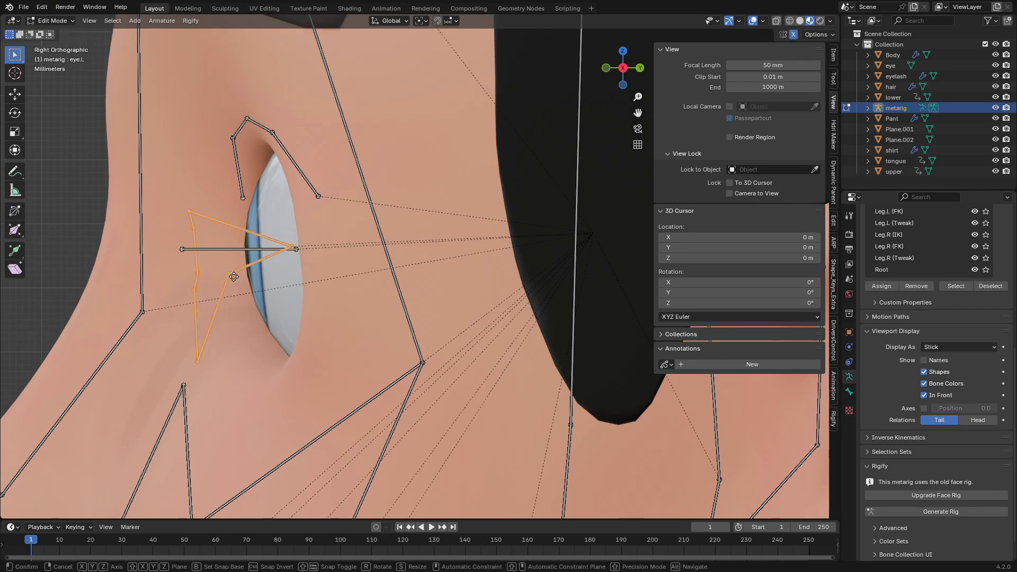
pyautogui.press('g')
pyautogui.press('y')
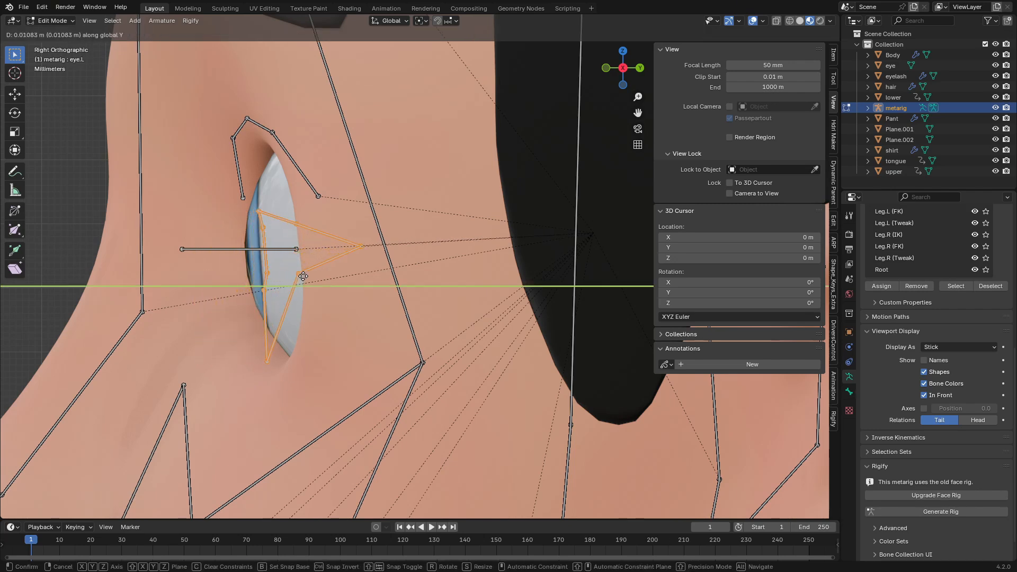
pyautogui.click(297, 275)
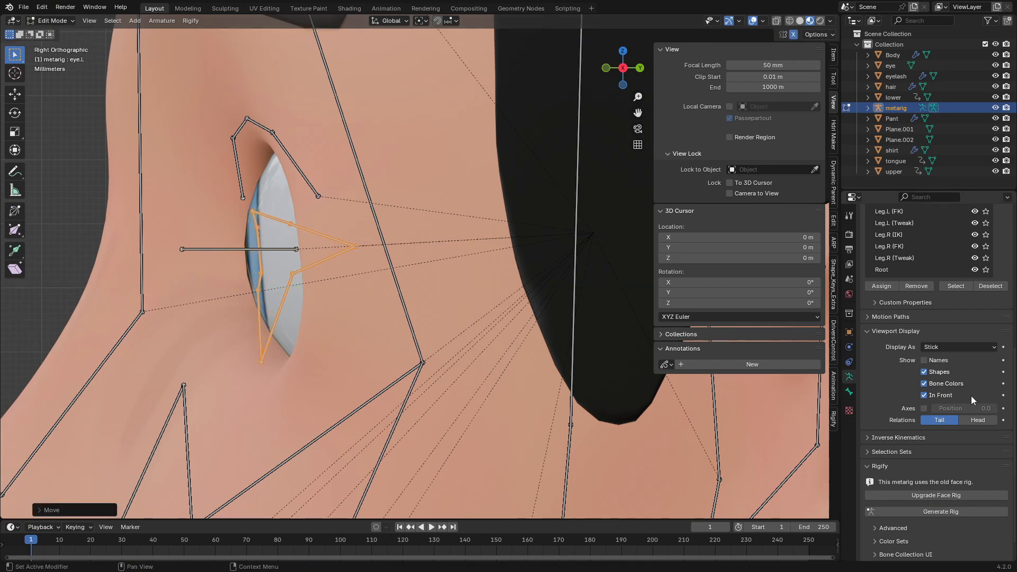
# Step: With In Front off, fine-tune the eyelid chain's depth along Y against the face, then turn In Front back on
pyautogui.click(924, 395)
pyautogui.press('g')
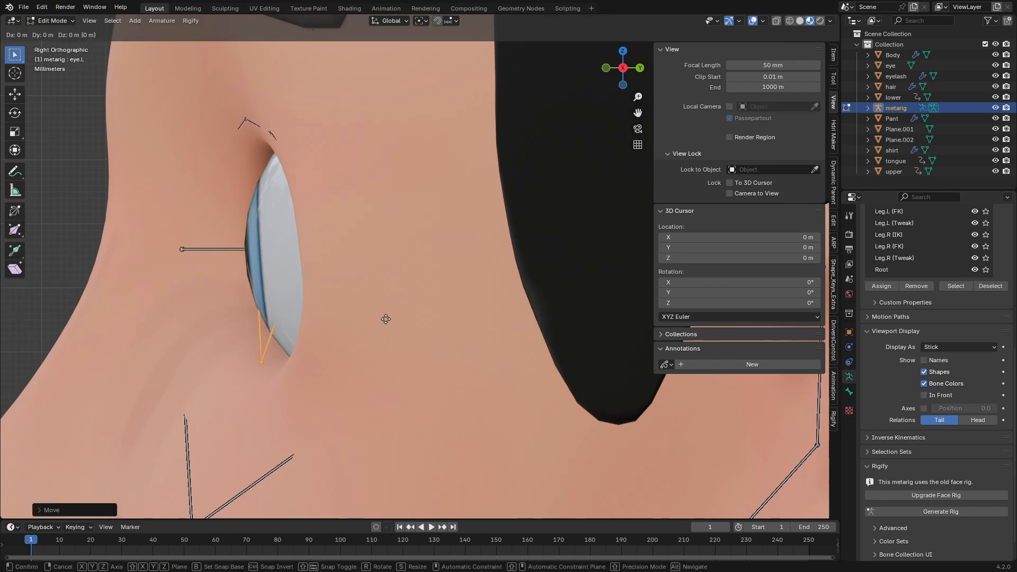
pyautogui.press('y')
pyautogui.click(384, 317)
pyautogui.click(924, 395)
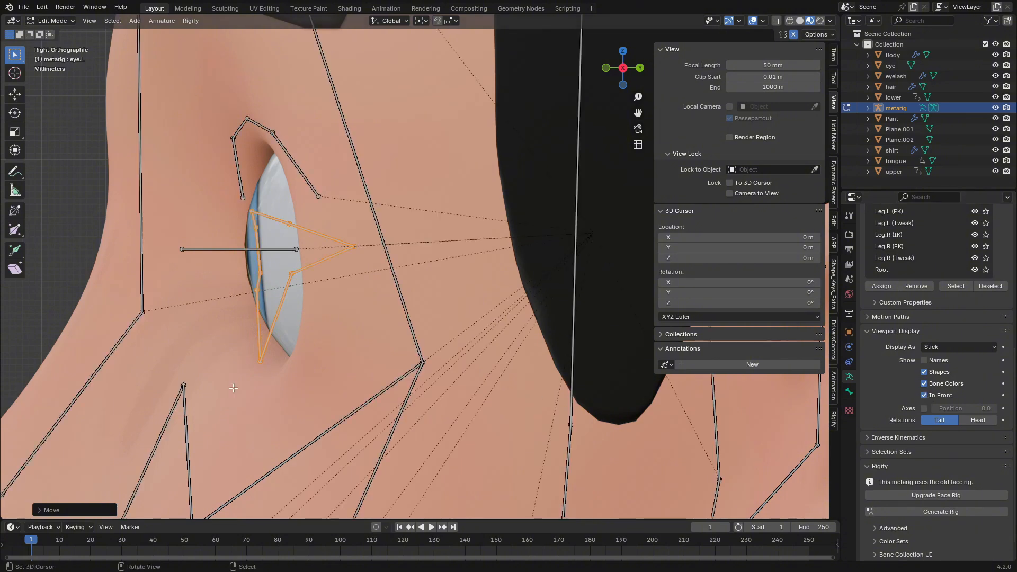
# Step: In right side view, move the lower eyelid's middle joint back to the skin under the eye and check it with In Front off
pyautogui.click(260, 381)
pyautogui.press('KP_1')
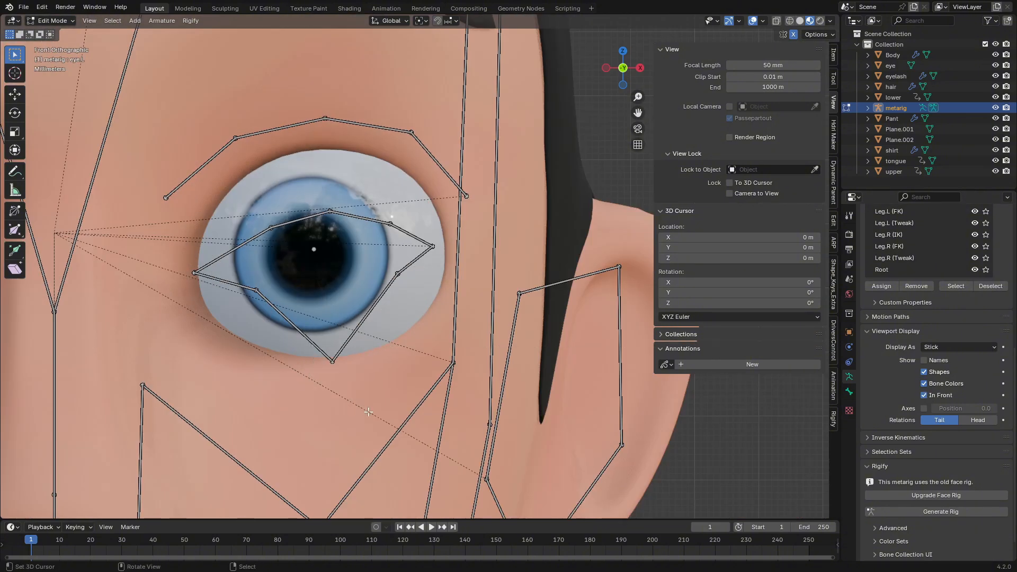
pyautogui.press('KP_3')
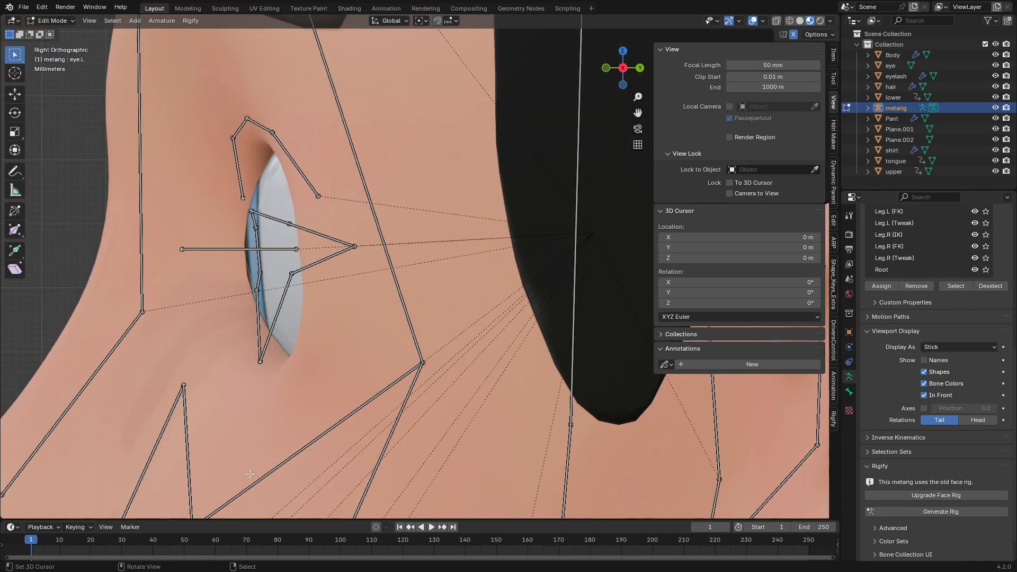
pyautogui.press('g')
pyautogui.click(274, 472)
pyautogui.click(923, 395)
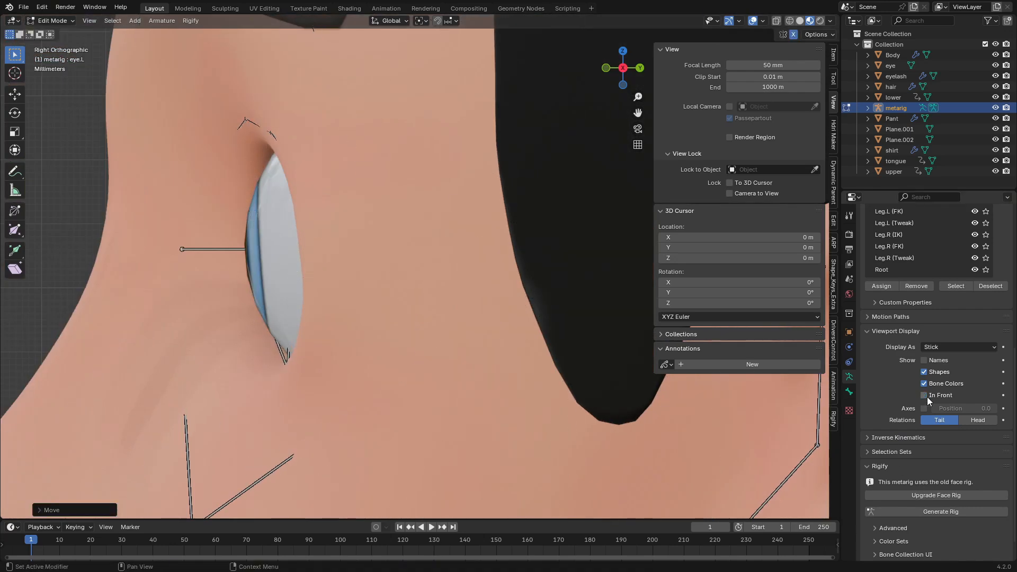
pyautogui.press('g')
pyautogui.press('Escape')
pyautogui.press('KP_1')
pyautogui.press('g')
pyautogui.press('Escape')
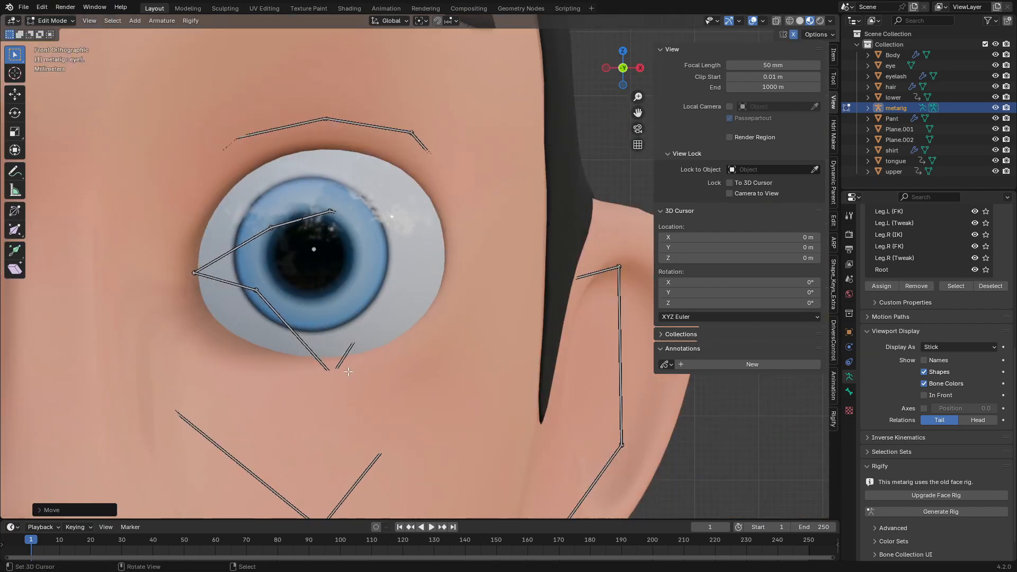
# Step: Check the lower eyelid's middle joint in perspective and reposition it at the eye's lower edge in front view
pyautogui.press('KP_3')
pyautogui.moveTo(317, 371); pyautogui.dragTo(419, 376, button='middle')
pyautogui.scroll(2, 371, 370)
pyautogui.click(924, 395)
pyautogui.press('KP_1')
pyautogui.press('g')
pyautogui.click(277, 384)
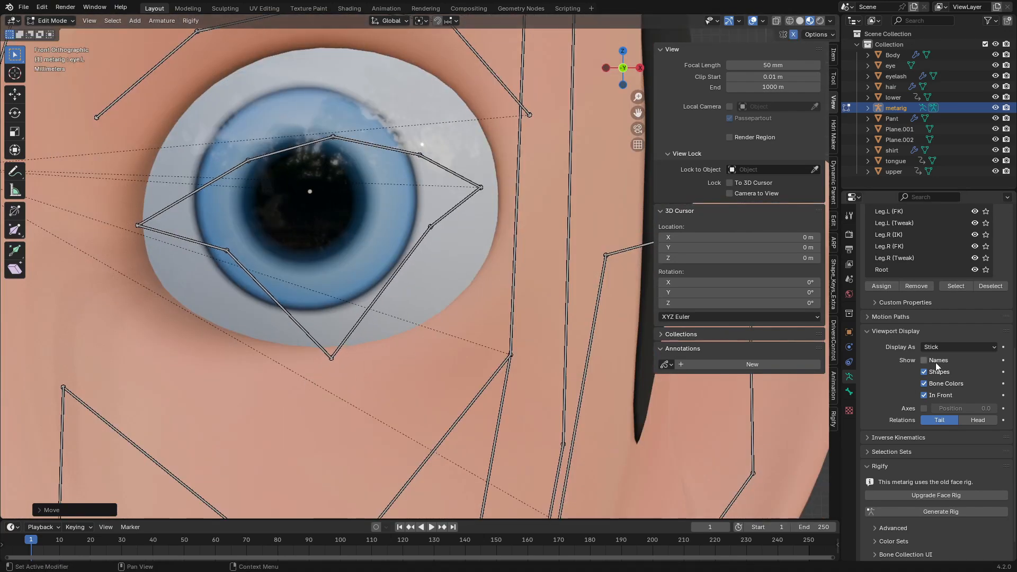
# Step: Fine-tune the depth of the lower eyelid's middle joint against the skin, including along Y, using In Front to check it
pyautogui.click(923, 395)
pyautogui.press('KP_3')
pyautogui.press('g')
pyautogui.moveTo(268, 347); pyautogui.dragTo(371, 370, button='middle')
pyautogui.click(252, 397)
pyautogui.click(924, 395)
pyautogui.press('KP_1')
pyautogui.click(923, 395)
pyautogui.press('g')
pyautogui.press('y')
pyautogui.click(329, 376)
pyautogui.click(923, 395)
pyautogui.press('KP_1')
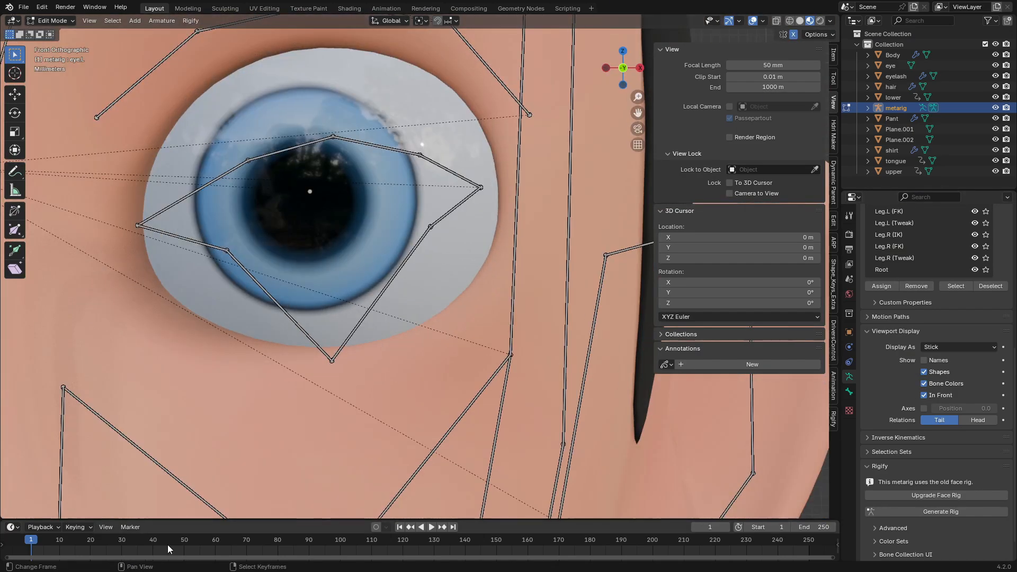
# Step: Move the lower eyelid's inner joint onto the skin at the eye's lower inner edge and correct its depth in perspective
pyautogui.moveTo(263, 297); pyautogui.dragTo(264, 298)
pyautogui.press('g')
pyautogui.click(246, 349)
pyautogui.moveTo(246, 350); pyautogui.dragTo(161, 363, button='middle')
pyautogui.click(935, 394)
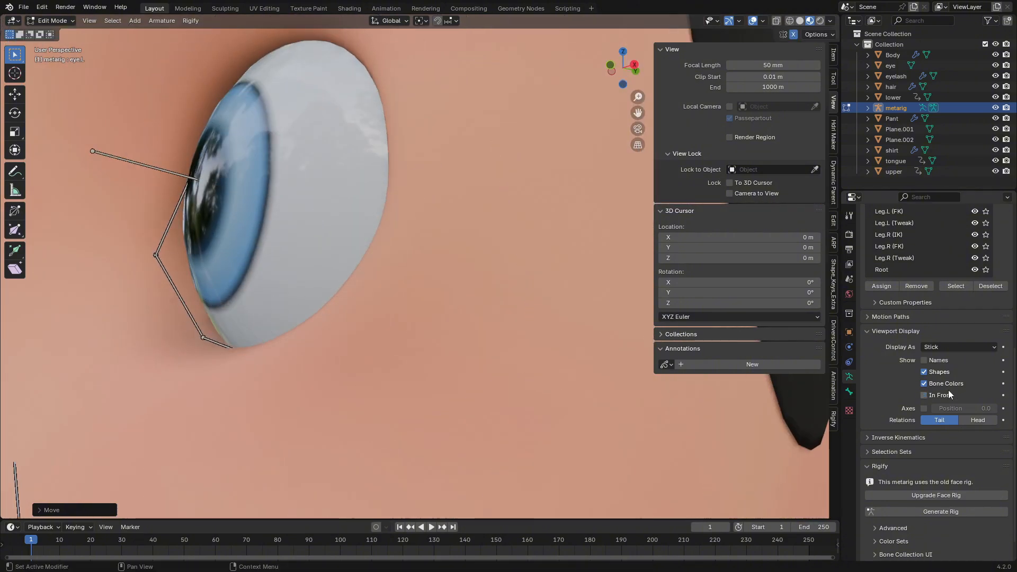
pyautogui.press('g')
pyautogui.moveTo(132, 318); pyautogui.dragTo(238, 315, button='middle')
pyautogui.click(183, 339)
pyautogui.click(931, 395)
pyautogui.scroll(-1, 435, 212)
pyautogui.moveTo(435, 212); pyautogui.dragTo(445, 186, button='middle')
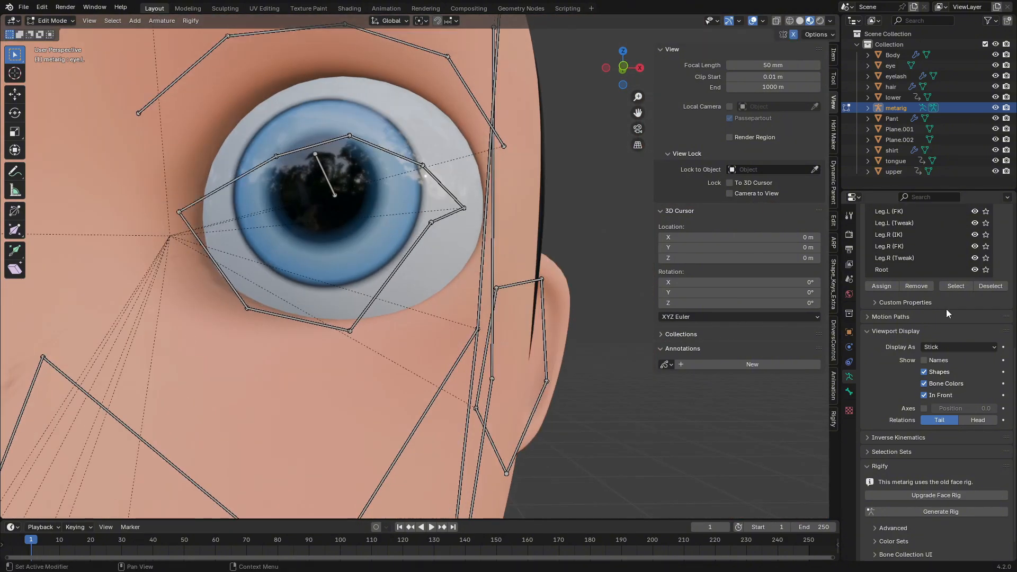
# Step: Move the eyelid's inner corner joint outside the eye's inner edge and fit it to the skin in front and perspective views
pyautogui.click(934, 395)
pyautogui.moveTo(255, 254); pyautogui.dragTo(214, 279, button='middle')
pyautogui.press('g')
pyautogui.click(212, 264)
pyautogui.click(936, 394)
pyautogui.press('KP_1')
pyautogui.press('g')
pyautogui.click(333, 379)
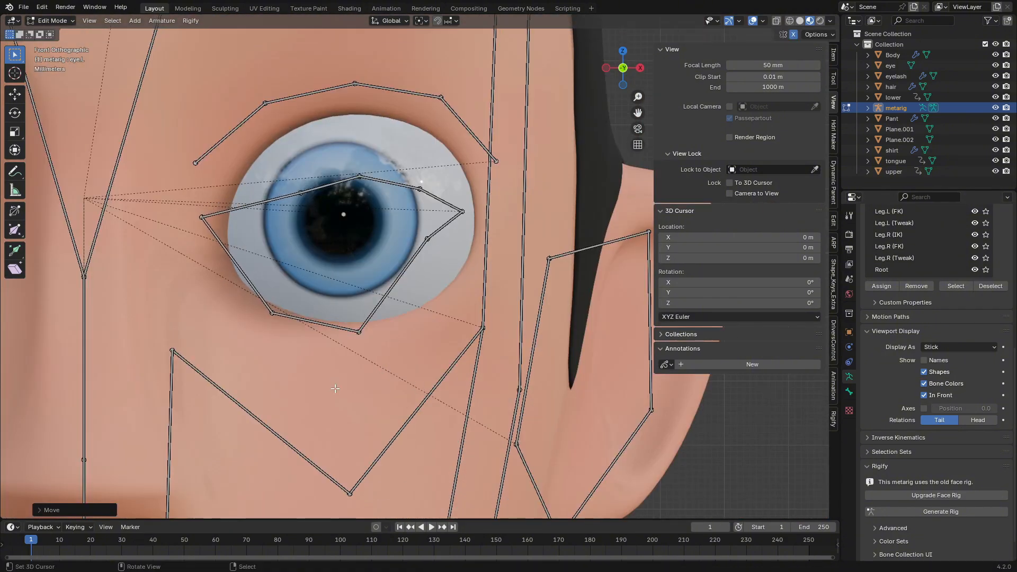
pyautogui.press('g')
pyautogui.moveTo(278, 238); pyautogui.dragTo(255, 307, button='middle')
pyautogui.click(935, 395)
pyautogui.moveTo(265, 222); pyautogui.dragTo(295, 266, button='middle')
pyautogui.click(934, 395)
pyautogui.press('KP_1')
# Step: Move the upper eyelid's inner joint up to the eye's upper inner edge and adjust its depth in perspective
pyautogui.press('g')
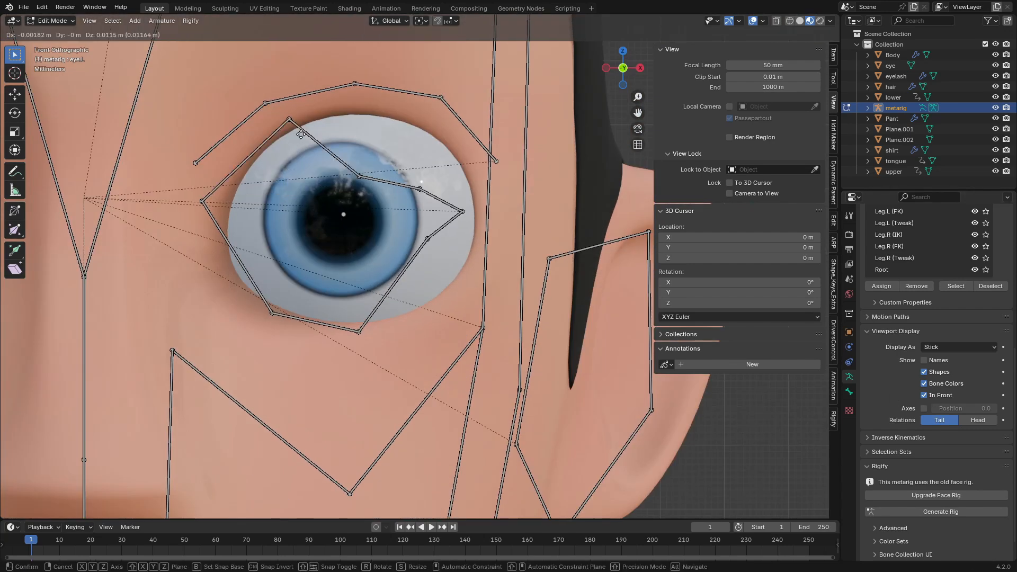
pyautogui.click(934, 395)
pyautogui.moveTo(223, 112); pyautogui.dragTo(262, 138, button='middle')
pyautogui.press('g')
pyautogui.click(265, 138)
pyautogui.press('KP_1')
pyautogui.click(934, 395)
# Step: Move the upper eyelid's middle joint up to the eye's top edge and check its depth from the side
pyautogui.rightClick(358, 175)
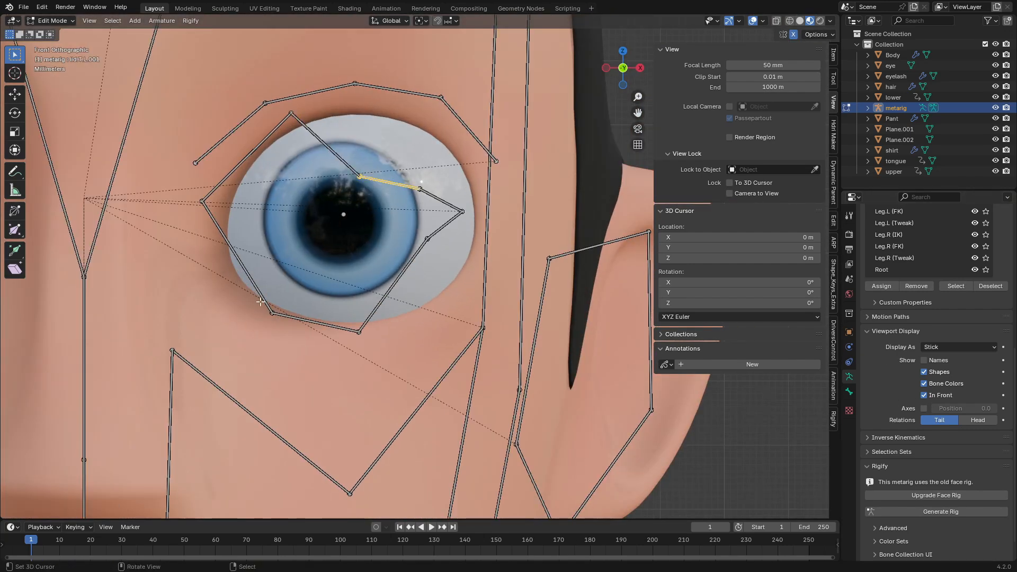
pyautogui.press('g')
pyautogui.click(411, 124)
pyautogui.click(934, 396)
pyautogui.moveTo(402, 222); pyautogui.dragTo(286, 228, button='middle')
pyautogui.click(935, 395)
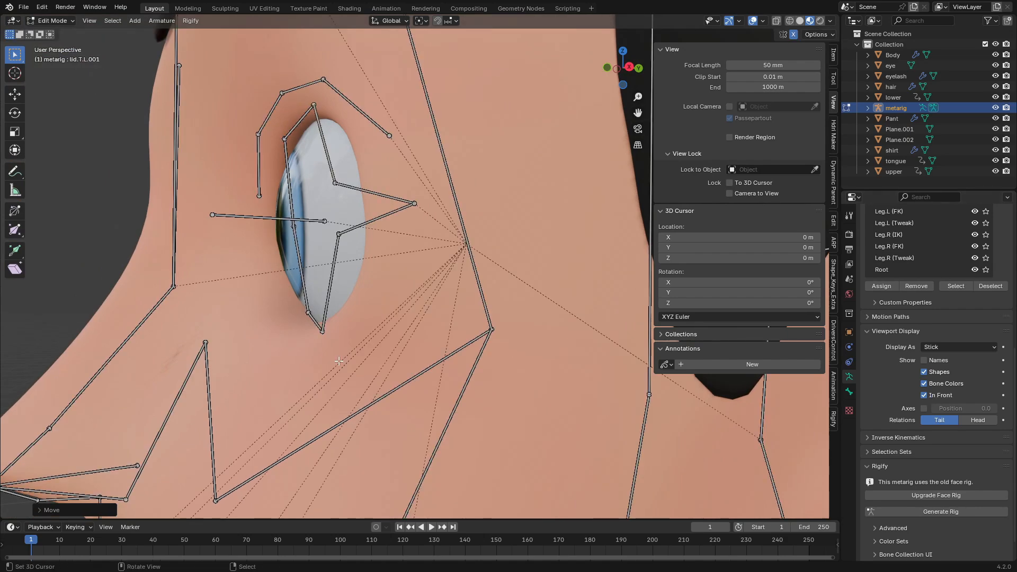
# Step: Move the upper eyelid's outer joint up to the eye's upper outer edge and check its depth with In Front off
pyautogui.press('KP_1')
pyautogui.rightClick(420, 190)
pyautogui.press('g')
pyautogui.click(442, 131)
pyautogui.click(934, 395)
pyautogui.moveTo(402, 222)
pyautogui.mouseDown(button='middle')
pyautogui.moveTo(296, 225)
pyautogui.moveTo(419, 225)
pyautogui.mouseUp(button='middle')
pyautogui.click(935, 395)
# Step: Move the lower eyelid's outer joint to the eye's lower outer edge and check its fit to the skin in perspective
pyautogui.press('b')
pyautogui.moveTo(373, 223); pyautogui.dragTo(402, 259)
pyautogui.press('KP_1')
pyautogui.press('g')
pyautogui.click(432, 286)
pyautogui.click(924, 395)
pyautogui.moveTo(472, 275); pyautogui.dragTo(360, 279, button='middle')
pyautogui.click(924, 395)
pyautogui.moveTo(382, 233); pyautogui.dragTo(521, 249, button='middle')
pyautogui.click(924, 395)
pyautogui.click(924, 395)
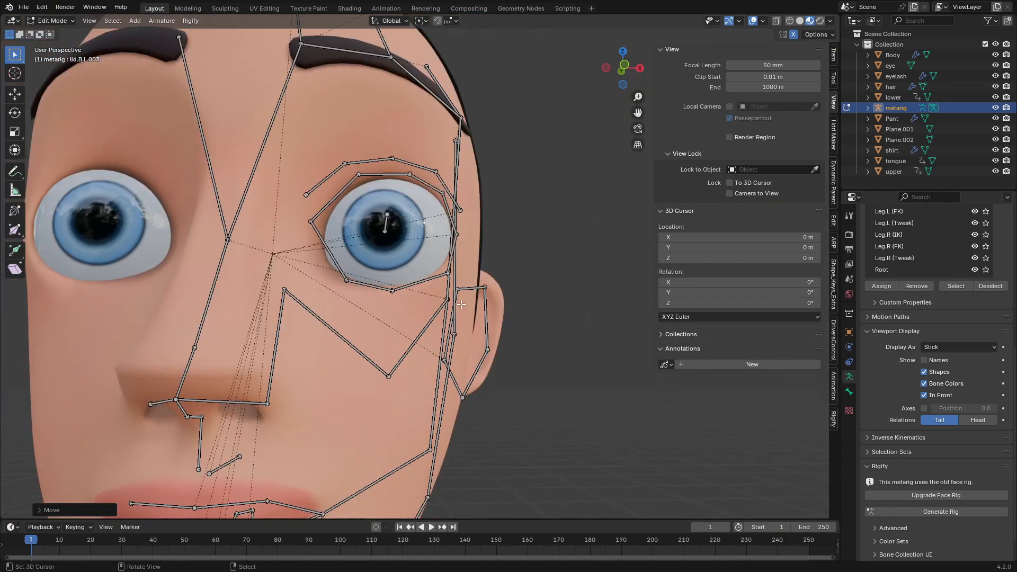
# Step: In front view, move the left nostril joint down and slightly outward to the edge of the nose wing
pyautogui.press('KP_1')
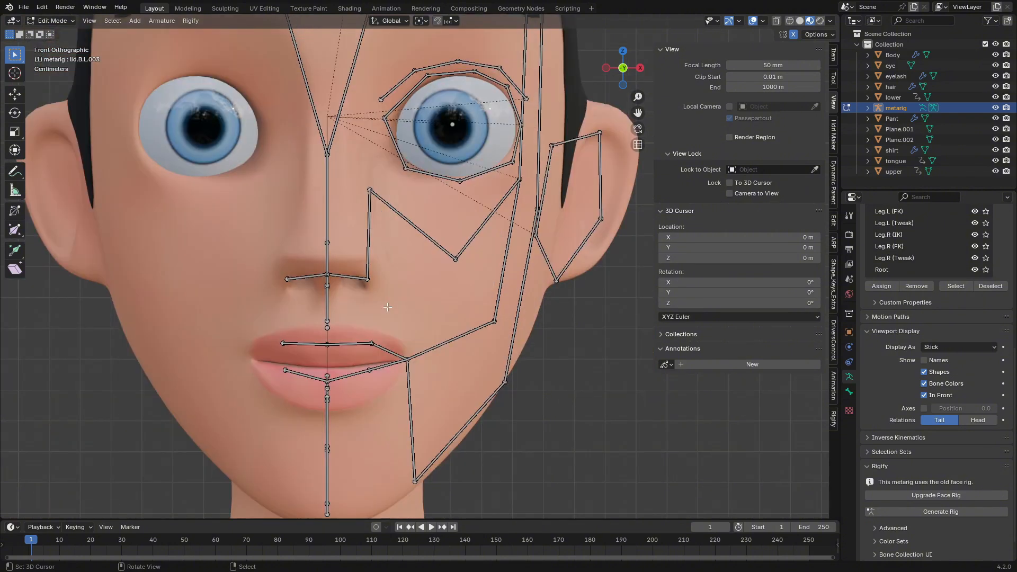
pyautogui.press('g')
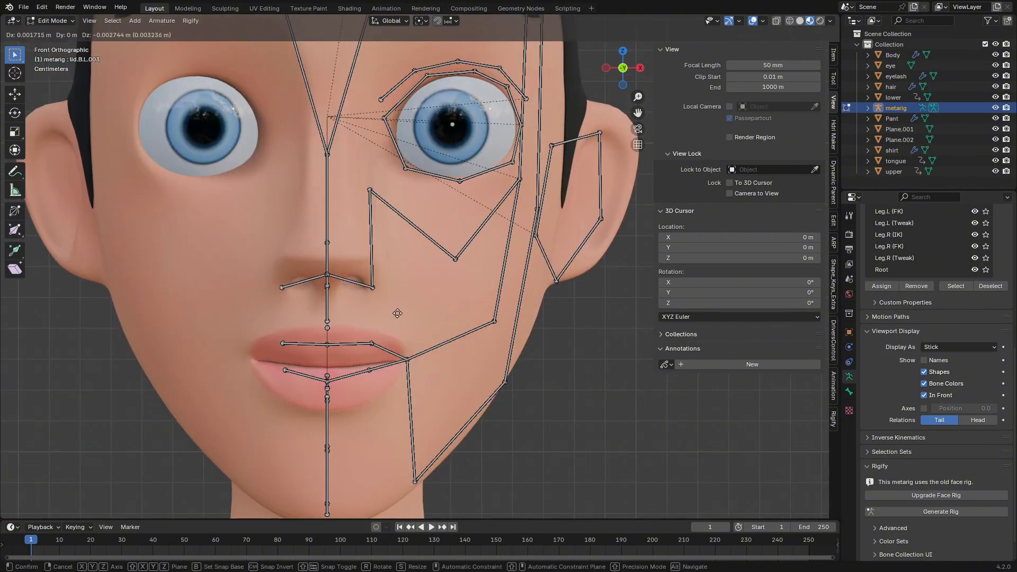
pyautogui.click(397, 313)
# Step: Raise the left cheek chain's upper joint beside the nose and shift its lower cheek joint slightly up and inward
pyautogui.click(363, 182)
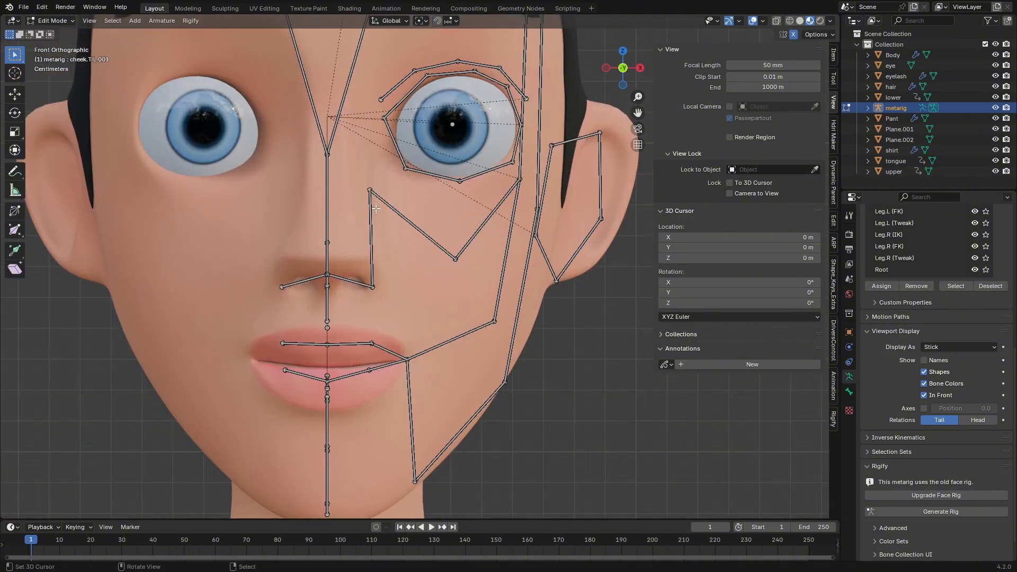
pyautogui.moveTo(377, 208); pyautogui.dragTo(374, 190)
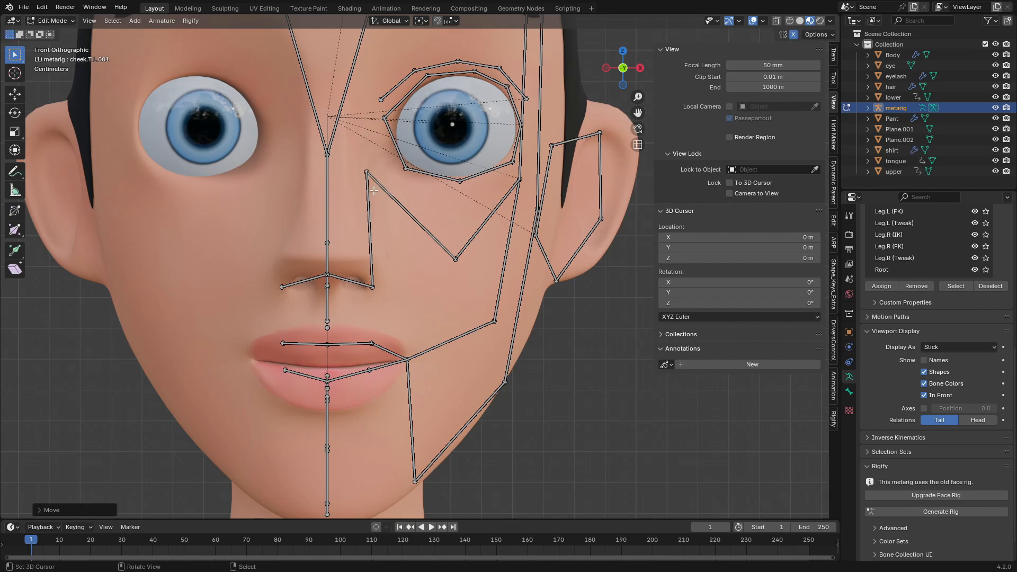
pyautogui.keyDown('shift'); pyautogui.moveTo(373, 191); pyautogui.dragTo(334, 193, button='middle'); pyautogui.keyUp('shift')
pyautogui.moveTo(421, 271); pyautogui.dragTo(413, 263, button='right')
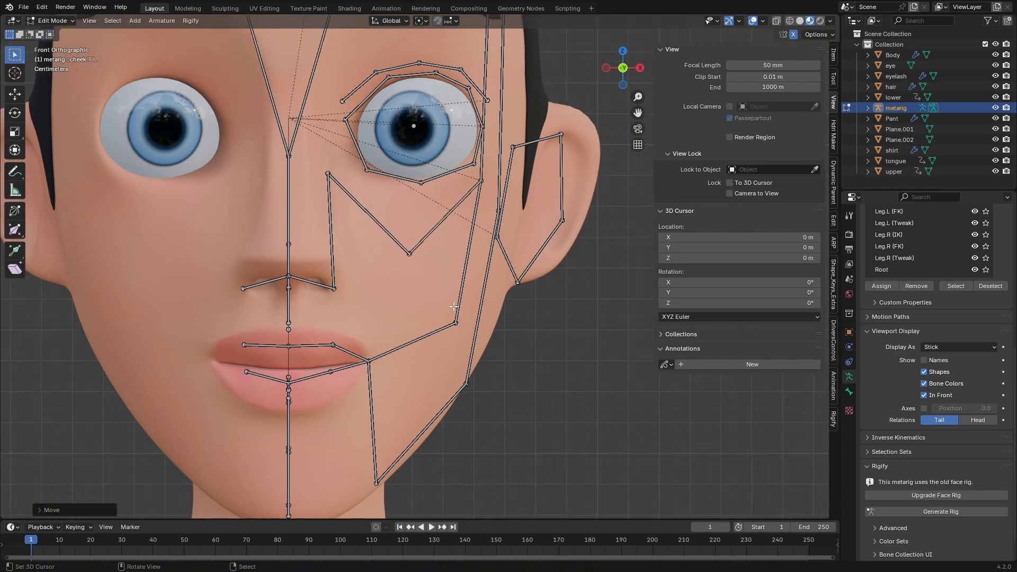
# Step: In right side view, select the nose tip joint and move it forward and up to the tip of the nose
pyautogui.press('KP_6')
pyautogui.press('KP_3')
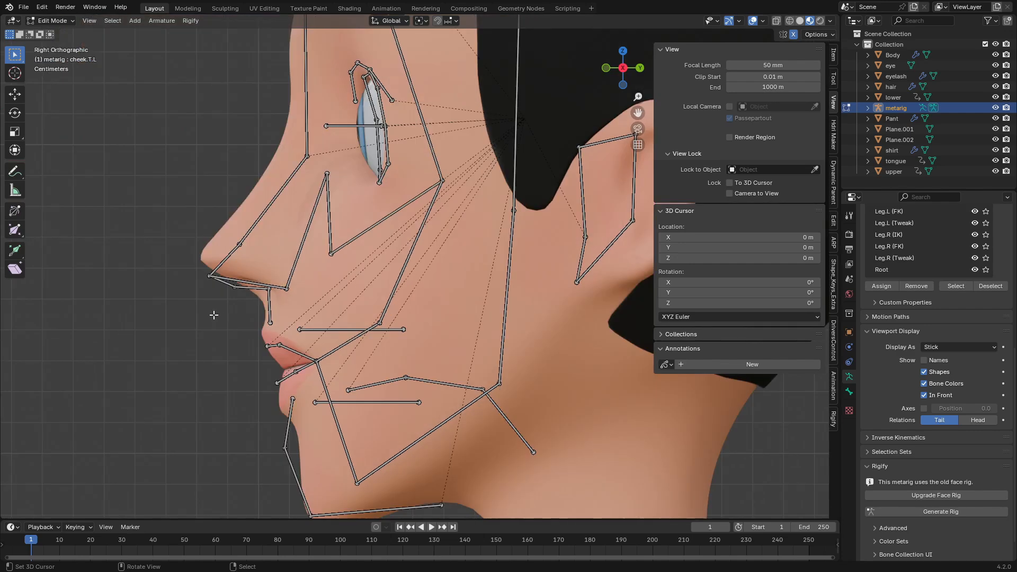
pyautogui.press('b')
pyautogui.moveTo(214, 295); pyautogui.dragTo(215, 296)
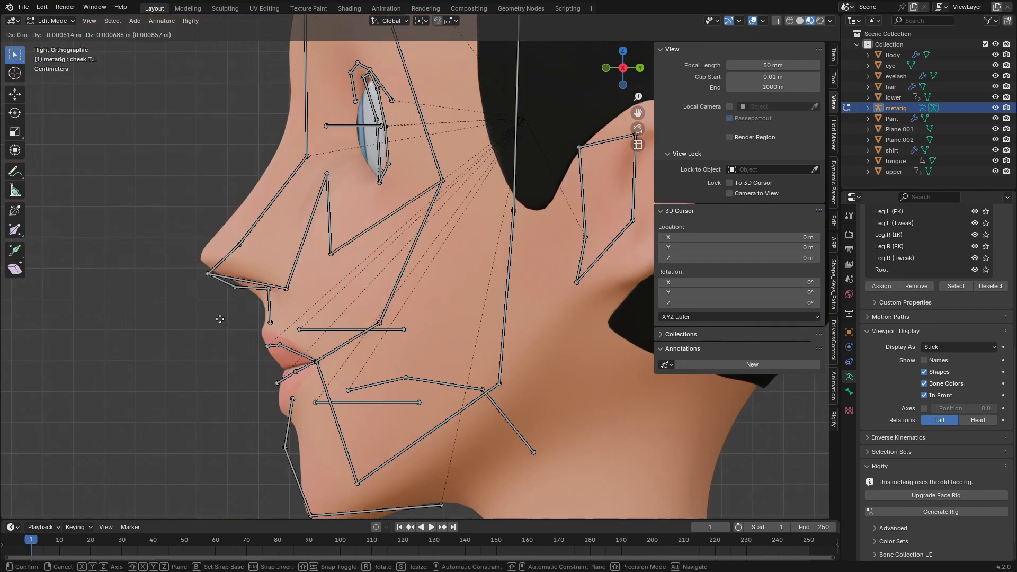
pyautogui.press('g')
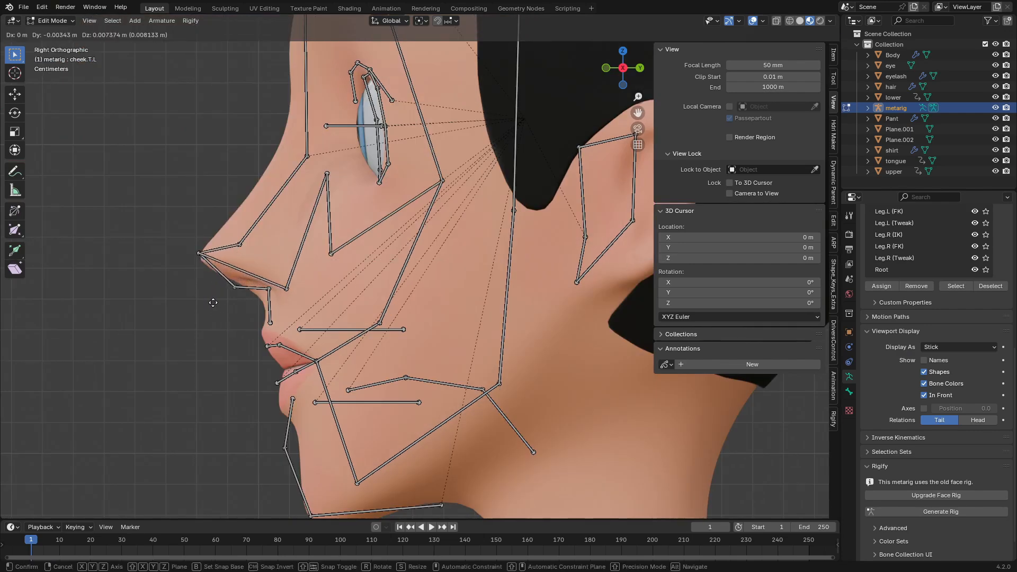
pyautogui.click(227, 296)
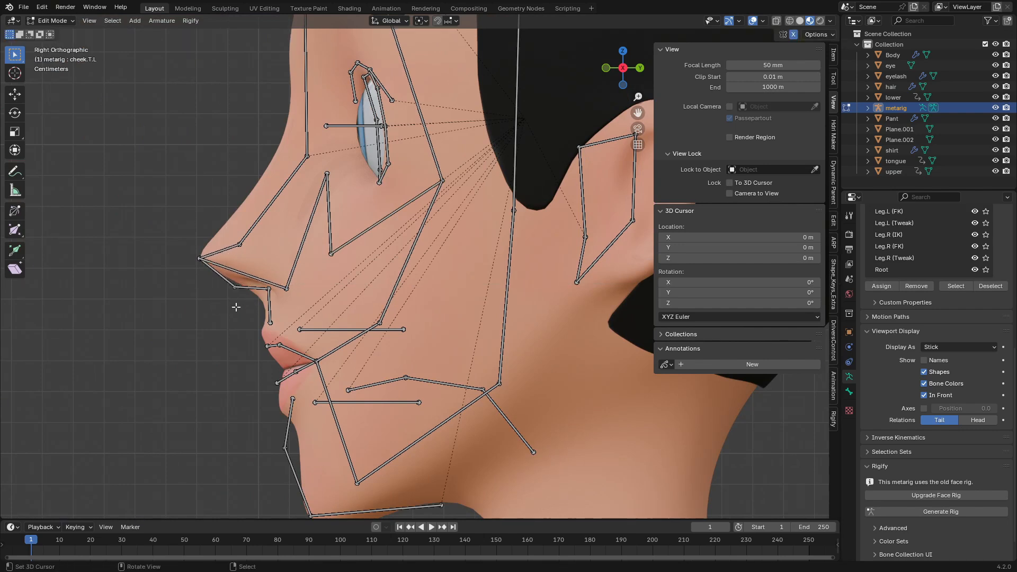
# Step: In right side view, align the joints under the nose tip and the nose-to-lip bone with the profile, and nudge the nostril joint up
pyautogui.press('g')
pyautogui.click(238, 298)
pyautogui.click(268, 310)
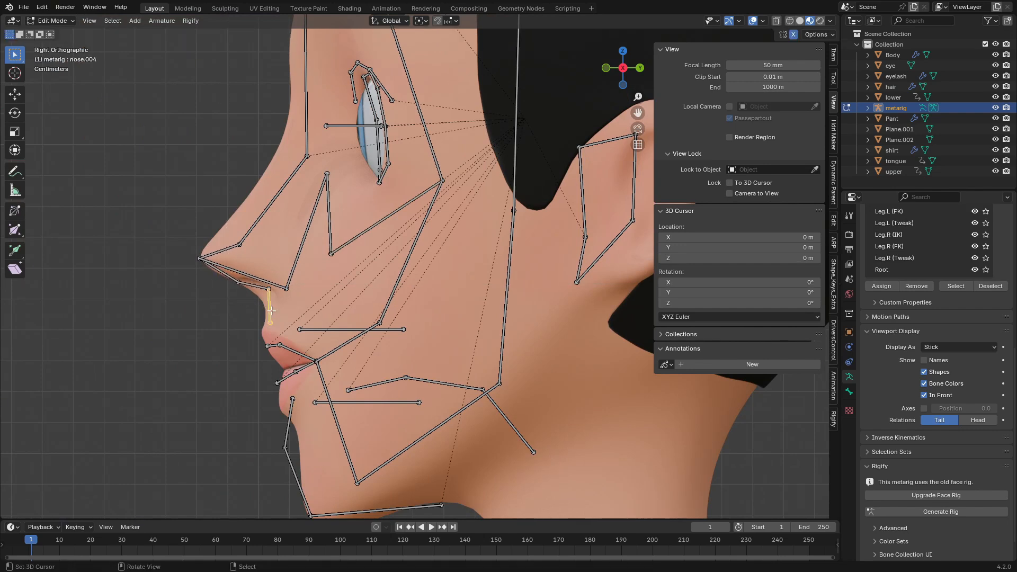
pyautogui.press('g')
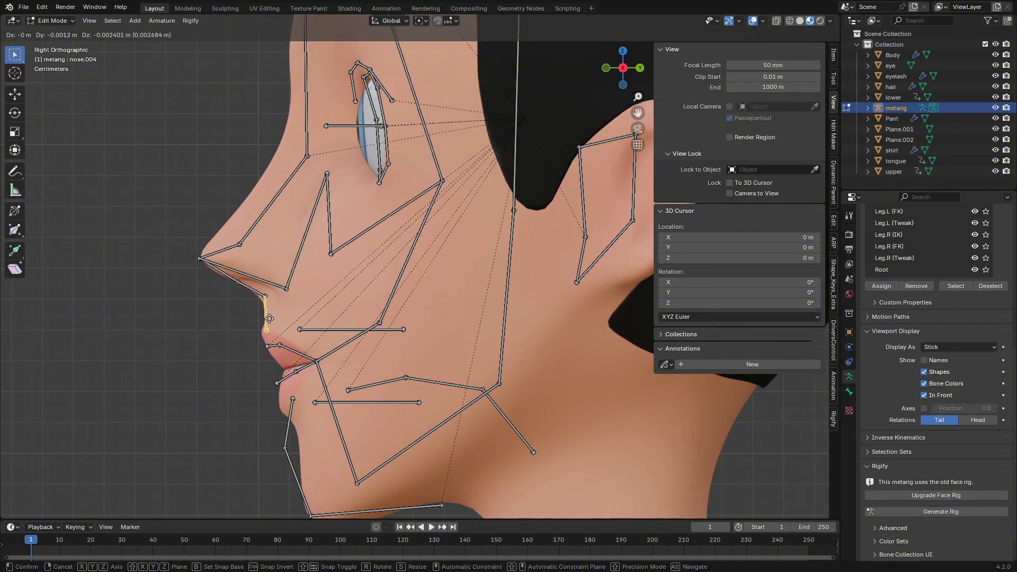
pyautogui.click(268, 315)
pyautogui.rightClick(287, 289)
pyautogui.press('g')
pyautogui.click(286, 283)
# Step: Move the lower and upper nose bridge joints forward and up onto the ridge of the nose
pyautogui.press('g')
pyautogui.click(232, 227)
pyautogui.press('g')
pyautogui.click(282, 146)
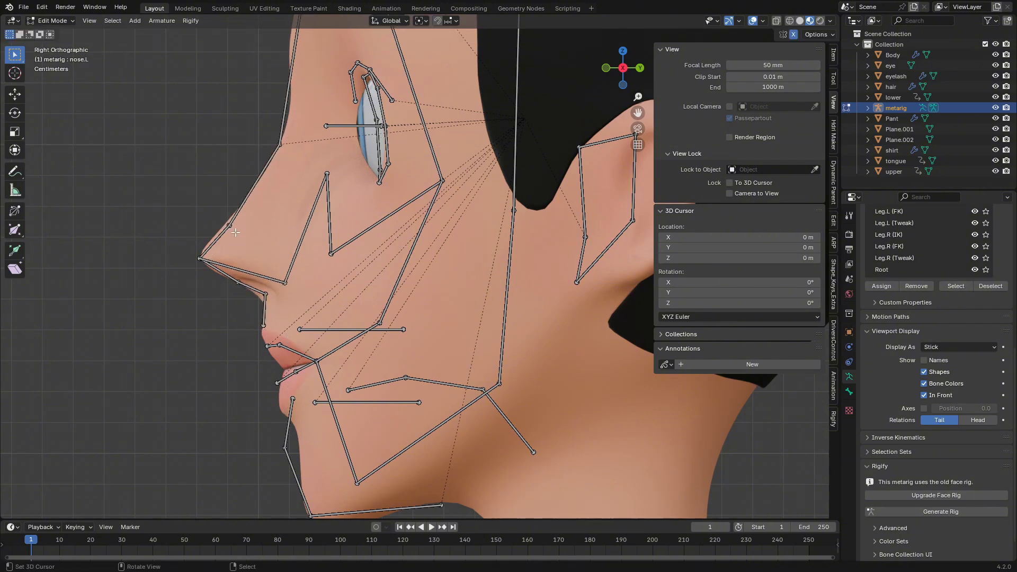
pyautogui.moveTo(235, 232); pyautogui.dragTo(225, 240, button='right')
pyautogui.keyDown('shift'); pyautogui.moveTo(274, 168); pyautogui.dragTo(282, 285, button='middle'); pyautogui.keyUp('shift')
pyautogui.moveTo(292, 263); pyautogui.dragTo(309, 274, button='right')
# Step: Move the jaw bone's rear joint back and up toward the jaw angle below the ear
pyautogui.scroll(-2, 309, 275)
pyautogui.keyDown('shift'); pyautogui.moveTo(403, 514); pyautogui.dragTo(298, 342, button='middle'); pyautogui.keyUp('shift')
pyautogui.scroll(2, 298, 342)
pyautogui.rightClick(297, 342)
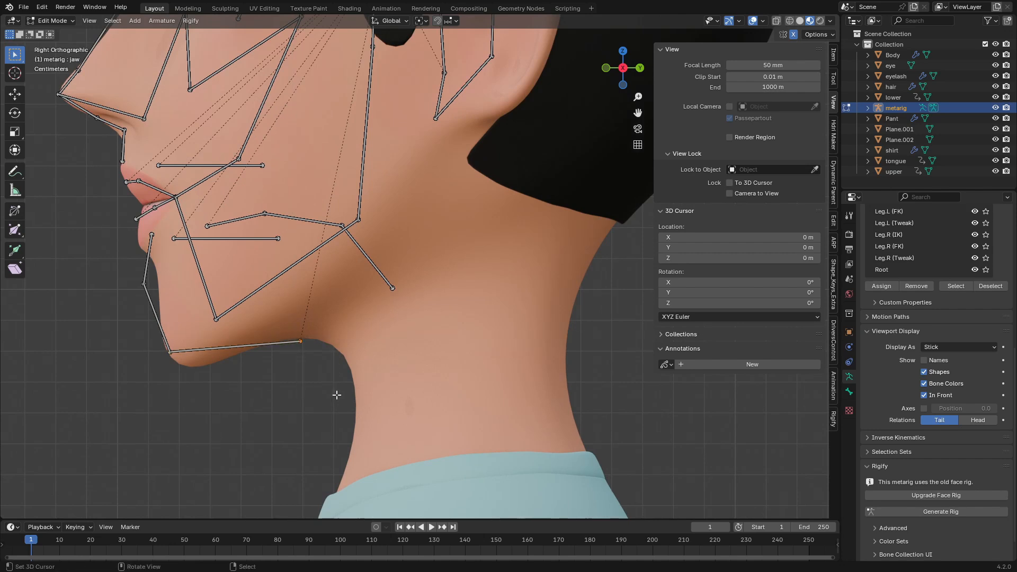
pyautogui.press('g')
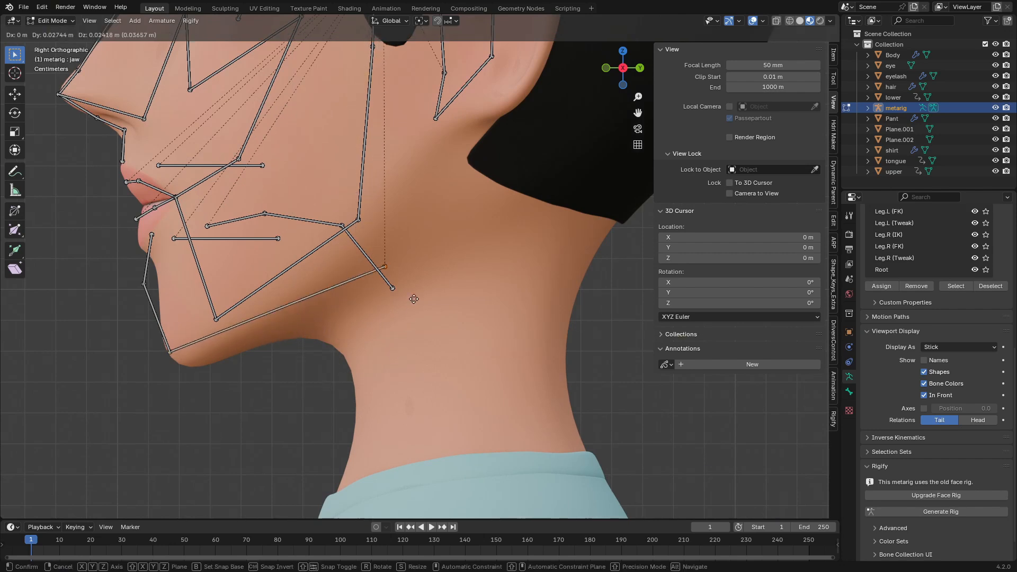
pyautogui.click(415, 277)
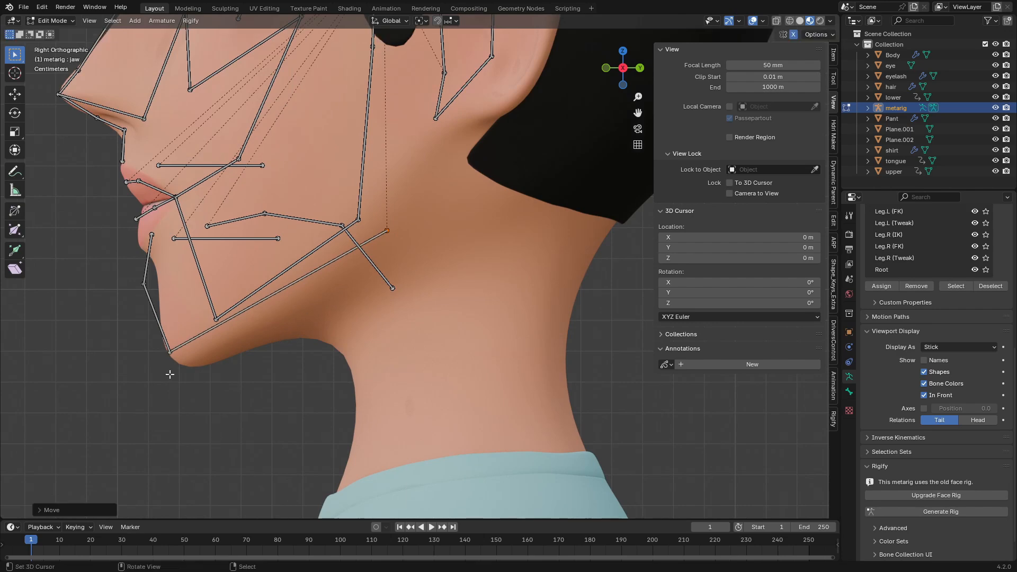
# Step: Select the joint at the tip of the jaw and move it slightly down and back to the chin's lower edge
pyautogui.press('b')
pyautogui.moveTo(157, 339); pyautogui.dragTo(183, 367)
pyautogui.press('g')
pyautogui.click(202, 379)
# Step: Fit the middle chin joint to the front of the chin and lower the upper chin joint to beneath the lower lip
pyautogui.press('b')
pyautogui.moveTo(124, 297); pyautogui.dragTo(151, 263)
pyautogui.press('g')
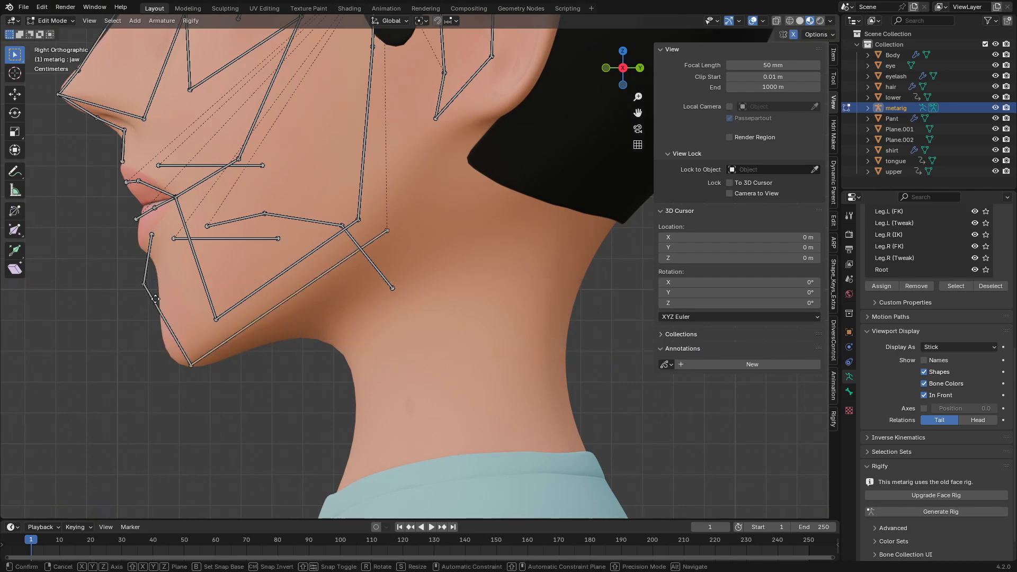
pyautogui.click(161, 283)
pyautogui.moveTo(152, 234); pyautogui.dragTo(158, 266, button='right')
pyautogui.moveTo(161, 307); pyautogui.dragTo(162, 313, button='right')
# Step: Move the left jaw line's lower corner joint and the joint above it back toward the ear
pyautogui.scroll(-1, 330, 251)
pyautogui.keyDown('shift'); pyautogui.moveTo(330, 251); pyautogui.dragTo(272, 340, button='middle'); pyautogui.keyUp('shift')
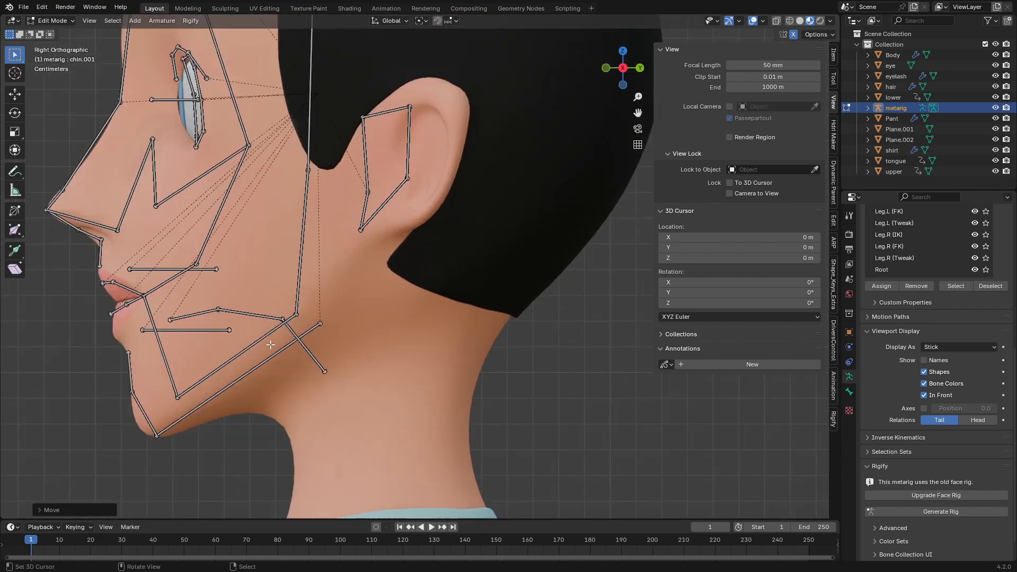
pyautogui.moveTo(322, 321); pyautogui.dragTo(318, 334, button='right')
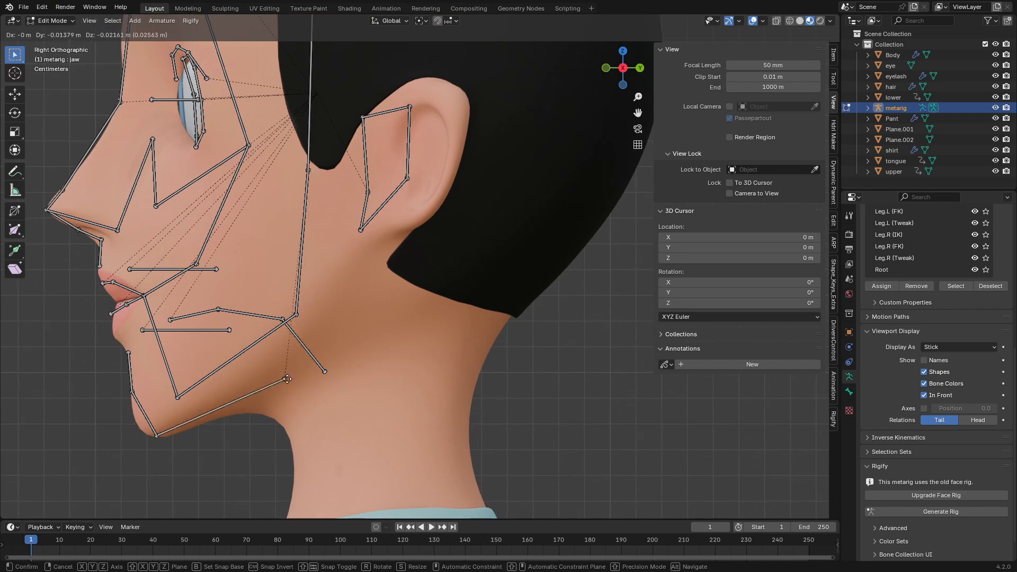
pyautogui.rightClick(288, 379)
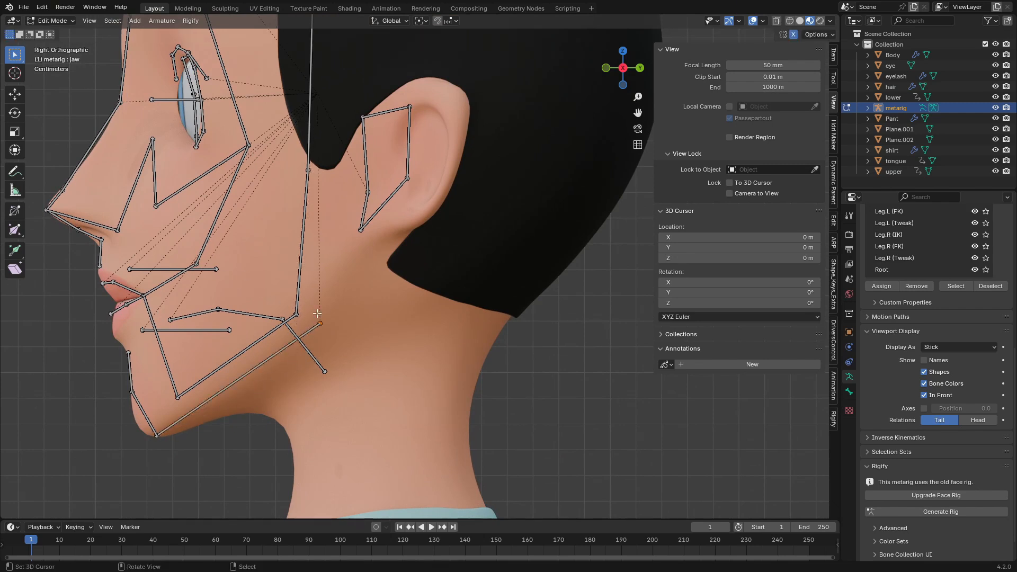
pyautogui.moveTo(299, 317); pyautogui.dragTo(321, 313, button='right')
pyautogui.press('b')
pyautogui.moveTo(292, 165); pyautogui.dragTo(329, 195)
pyautogui.press('g')
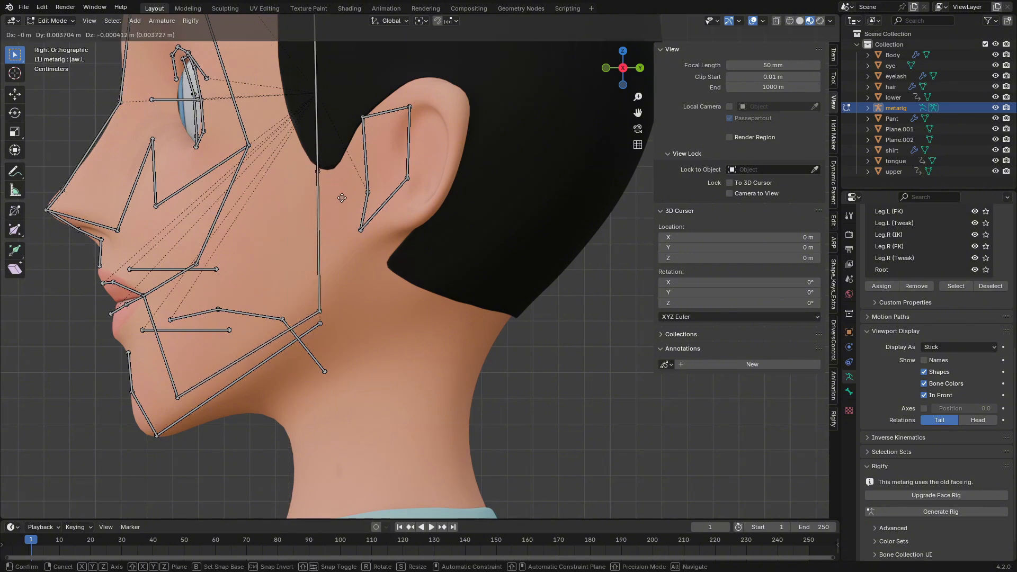
pyautogui.click(354, 197)
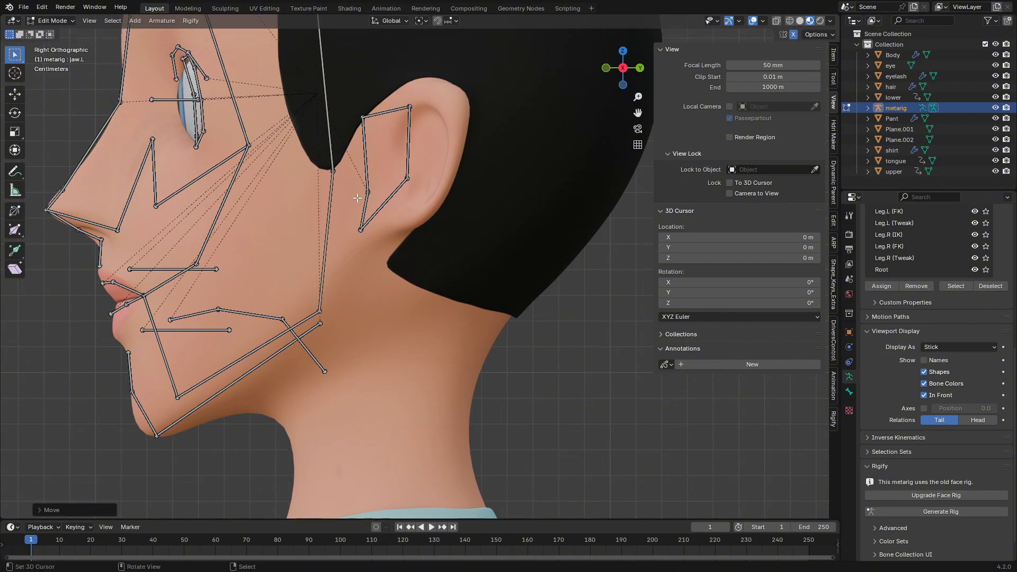
# Step: In perspective, select the outer joint of the left cheekbone and move it outward toward the ear
pyautogui.scroll(-2, 318, 296)
pyautogui.moveTo(314, 303); pyautogui.dragTo(378, 314, button='middle')
pyautogui.press('b')
pyautogui.moveTo(340, 266); pyautogui.dragTo(361, 304)
pyautogui.moveTo(364, 303); pyautogui.dragTo(351, 272, button='middle')
pyautogui.press('g')
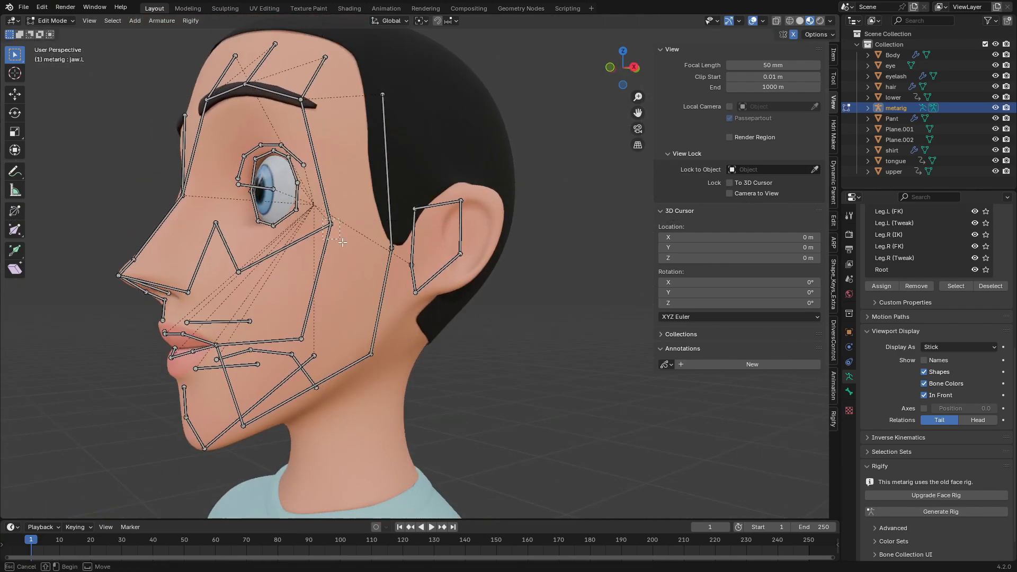
pyautogui.click(359, 291)
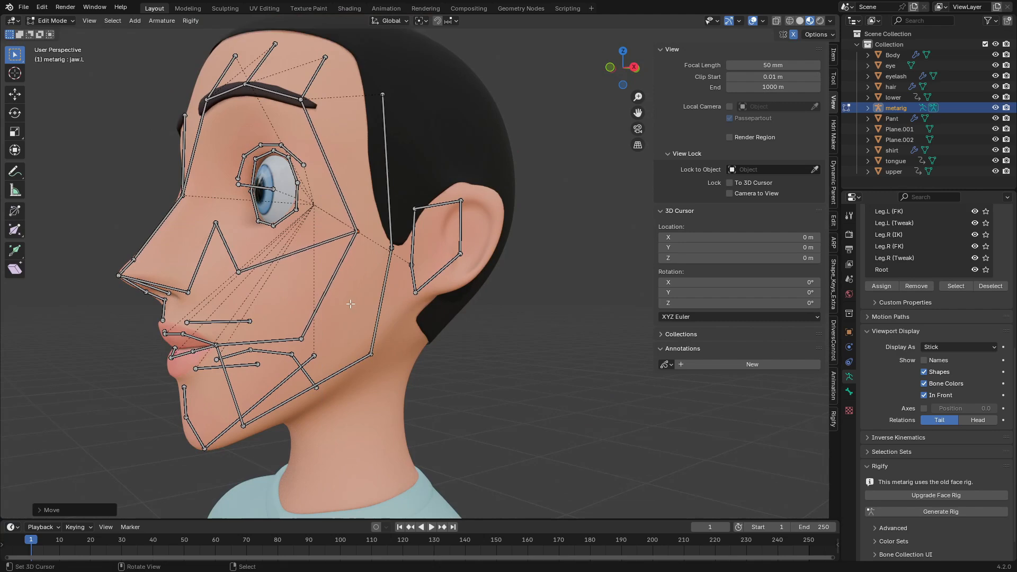
# Step: Select the left lower cheek joint, turn off In Front display, and shift the joint onto the cheek's surface from a low angle
pyautogui.moveTo(348, 316); pyautogui.dragTo(321, 313, button='middle')
pyautogui.press('b')
pyautogui.moveTo(320, 312); pyautogui.dragTo(340, 336)
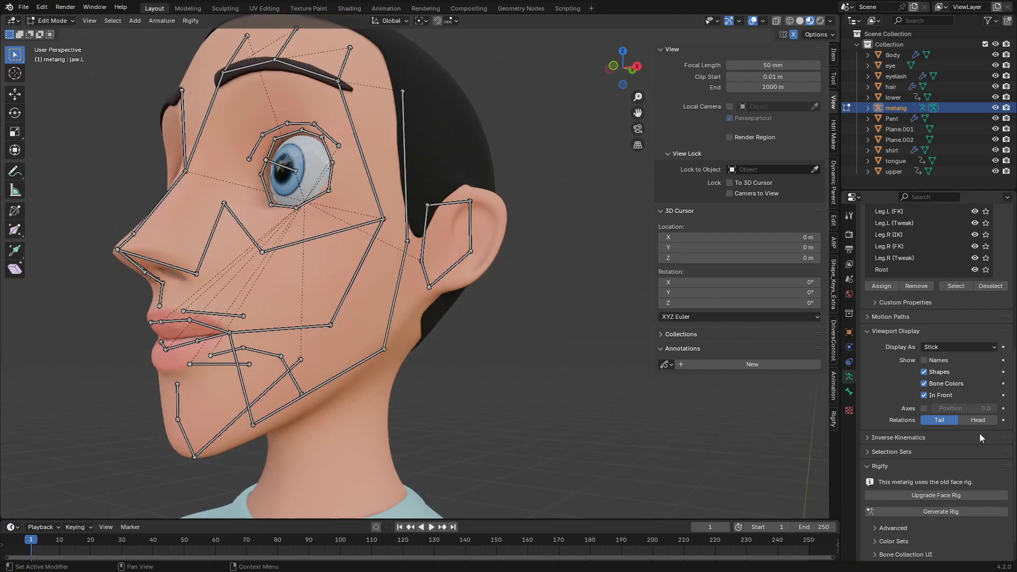
pyautogui.click(948, 397)
pyautogui.moveTo(321, 319); pyautogui.dragTo(319, 268, button='middle')
pyautogui.press('g')
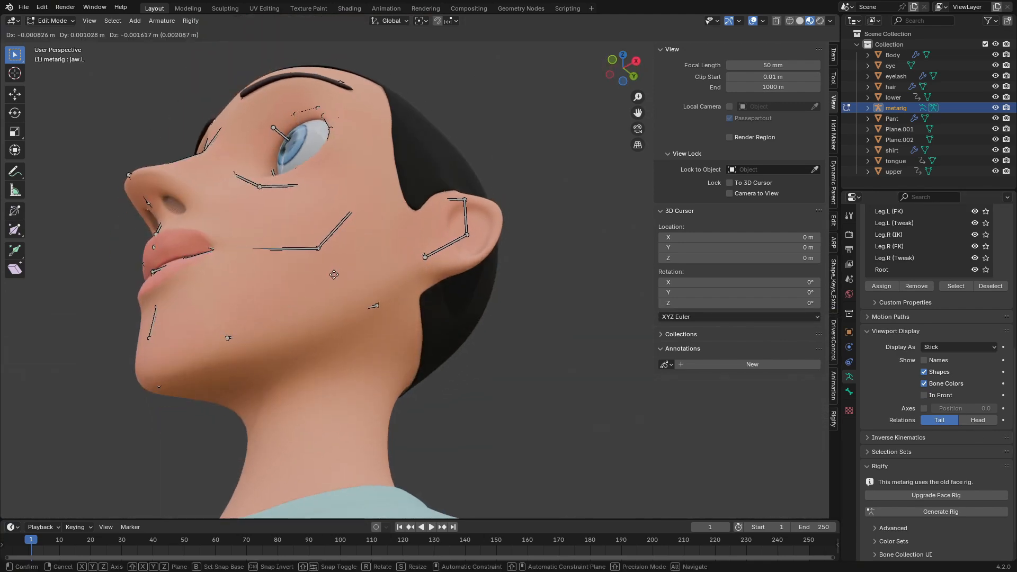
pyautogui.click(334, 275)
# Step: Shift the left jaw corner joint onto the edge of the jaw in perspective and check it in front view
pyautogui.moveTo(374, 307); pyautogui.dragTo(415, 367, button='middle')
pyautogui.press('g')
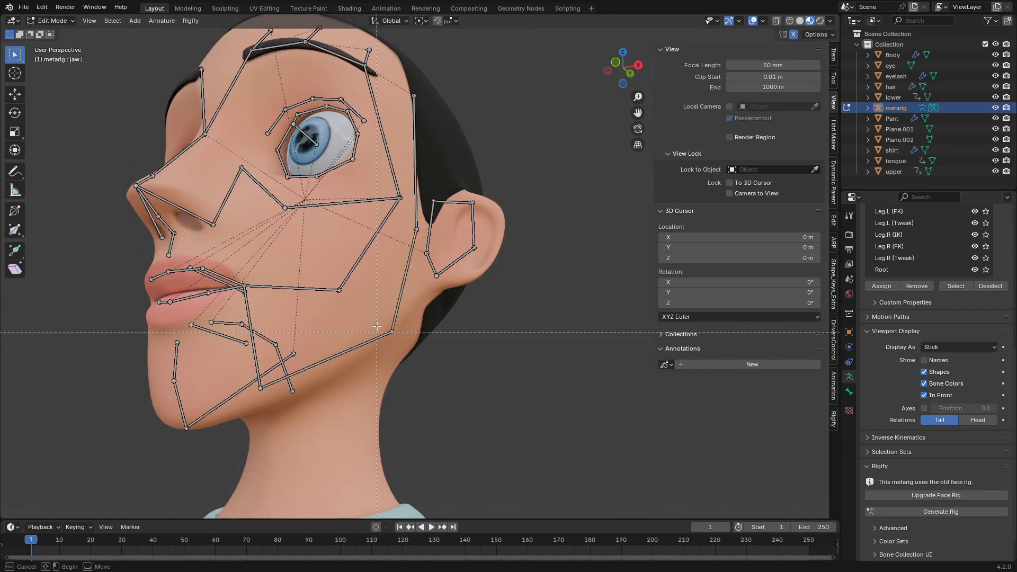
pyautogui.click(453, 383)
pyautogui.press('KP_1')
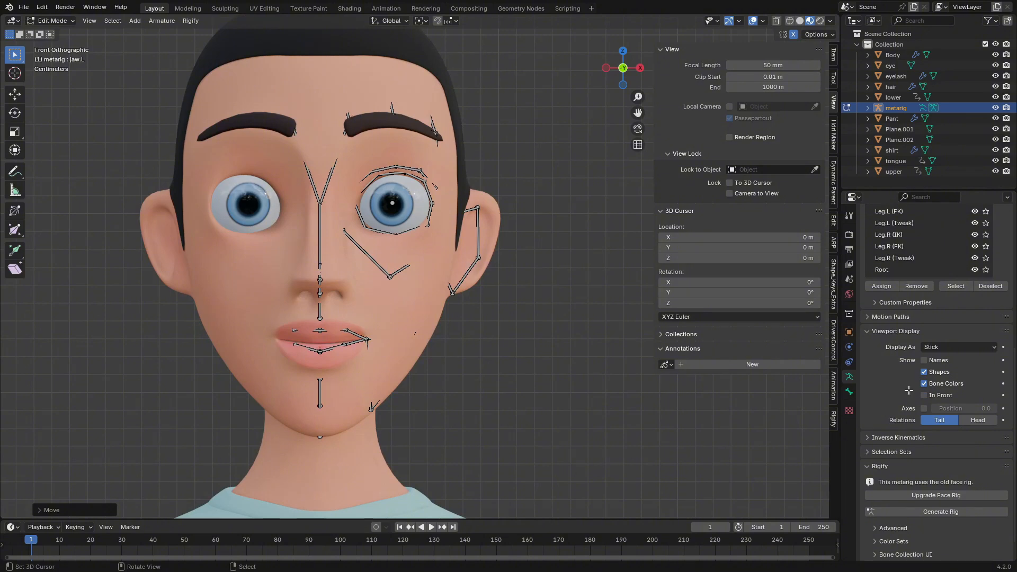
pyautogui.press('KP_Decimal')
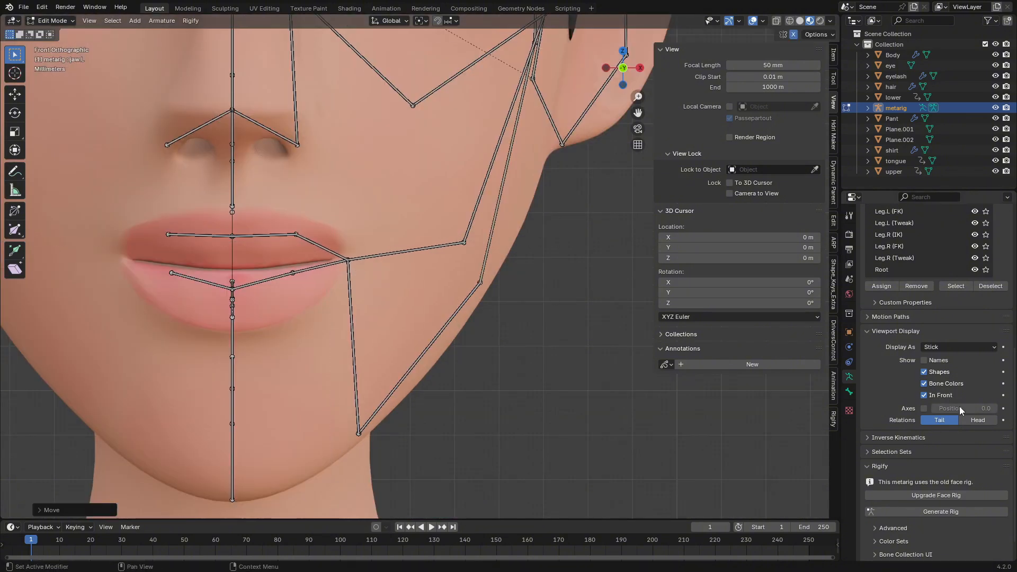
# Step: Nudge the left mouth corner joint slightly back from a side angle, then return to front view with In Front display on
pyautogui.moveTo(500, 269); pyautogui.dragTo(413, 283, button='middle')
pyautogui.scroll(-4, 159, 336)
pyautogui.keyDown('shift'); pyautogui.moveTo(154, 310); pyautogui.dragTo(287, 378, button='middle'); pyautogui.keyUp('shift')
pyautogui.scroll(2, 331, 378)
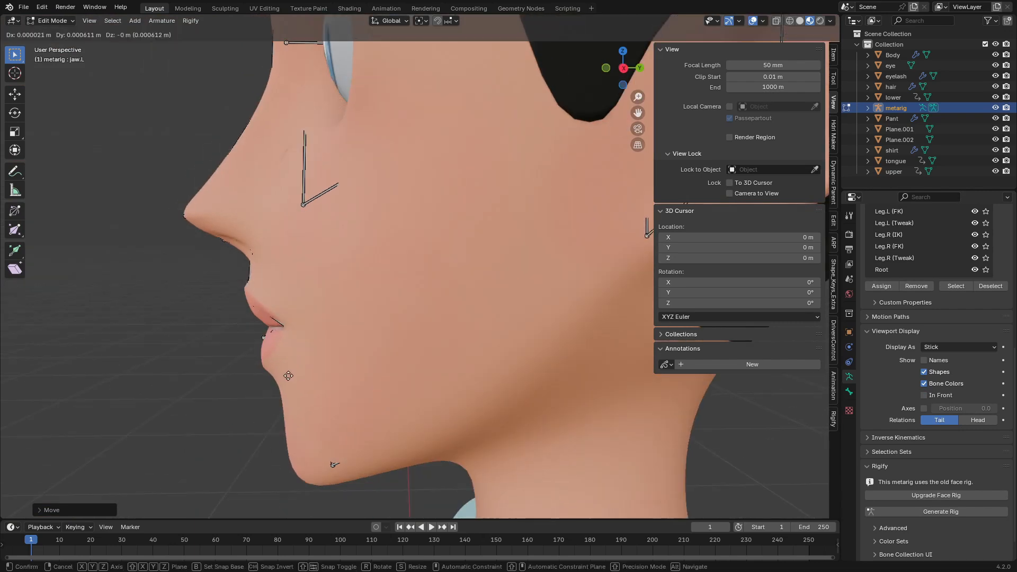
pyautogui.press('KP_1')
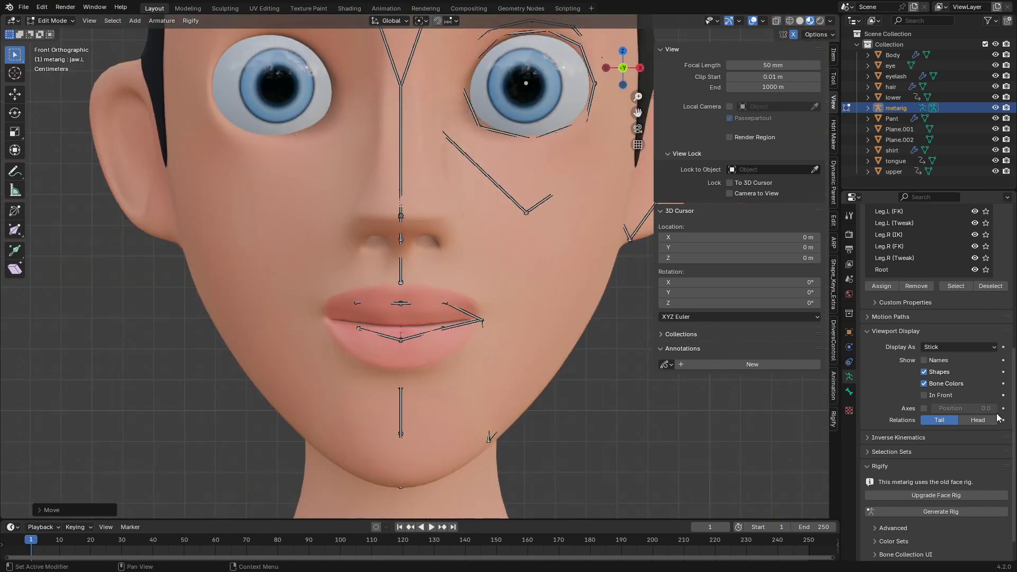
pyautogui.click(948, 396)
# Step: Move the left lower lip's middle joint down to the lower edge of the lip
pyautogui.scroll(4, 448, 388)
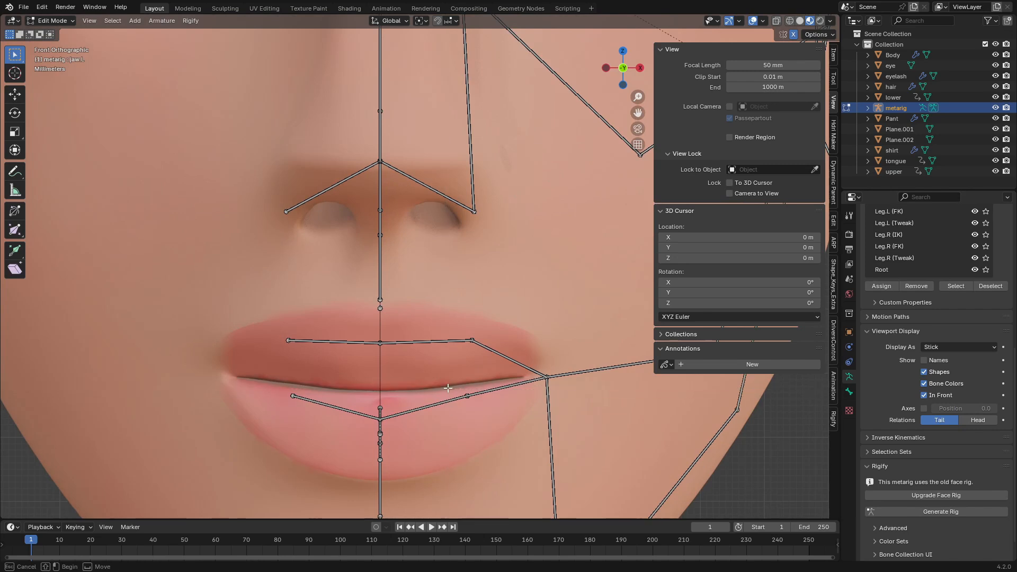
pyautogui.keyDown('shift'); pyautogui.moveTo(492, 449); pyautogui.dragTo(455, 378, button='middle'); pyautogui.keyUp('shift')
pyautogui.press('g')
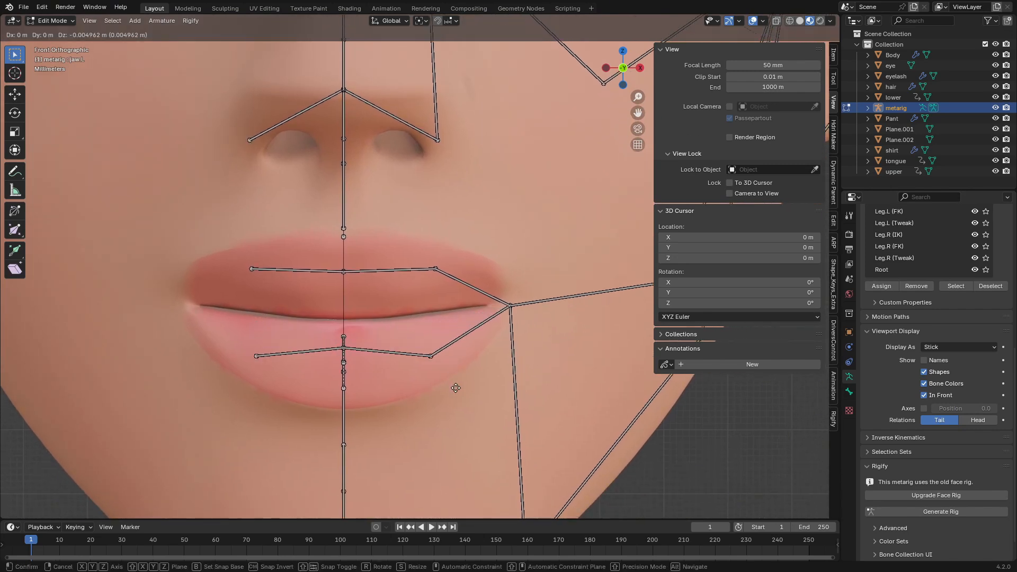
pyautogui.click(463, 419)
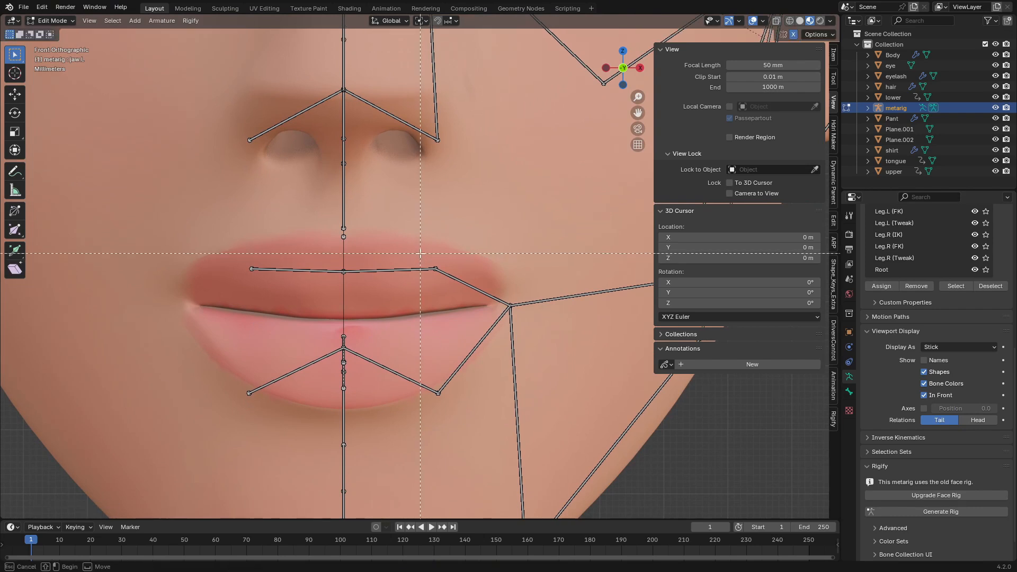
# Step: Move the left upper lip's middle joint up to the upper edge of the lip
pyautogui.hotkey('ctrl', 'z')
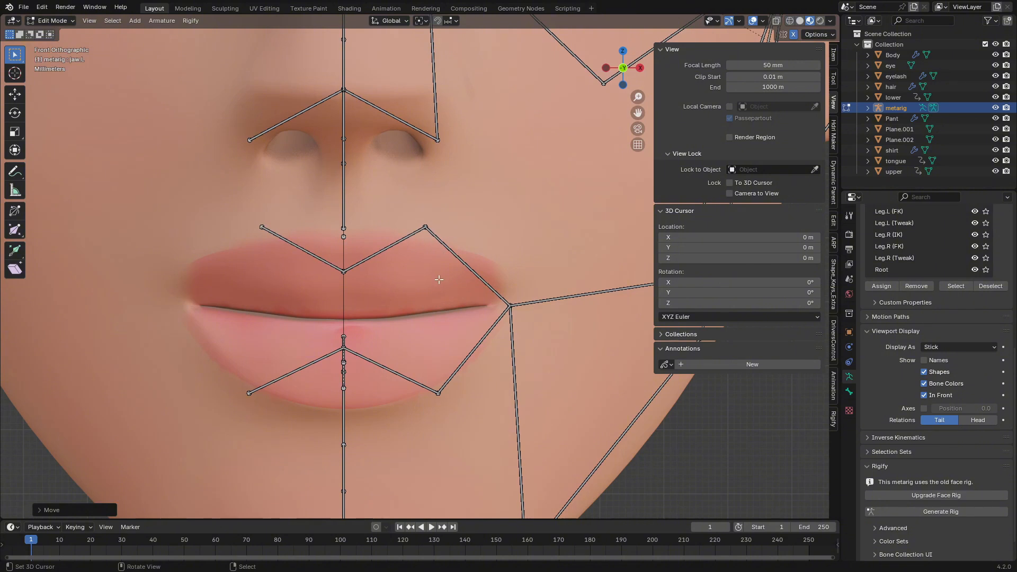
pyautogui.hotkey('ctrl', 'z')
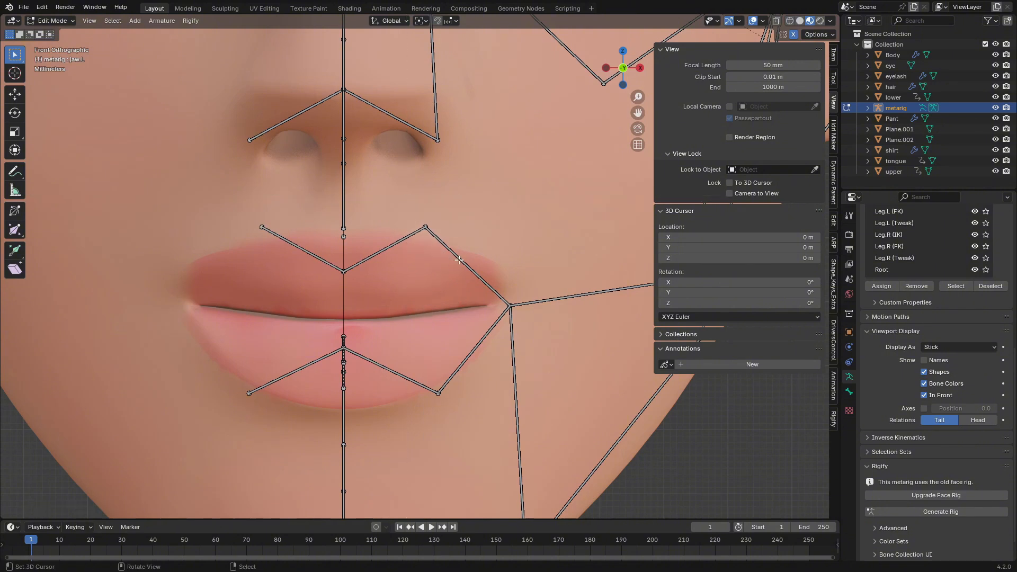
pyautogui.press('g')
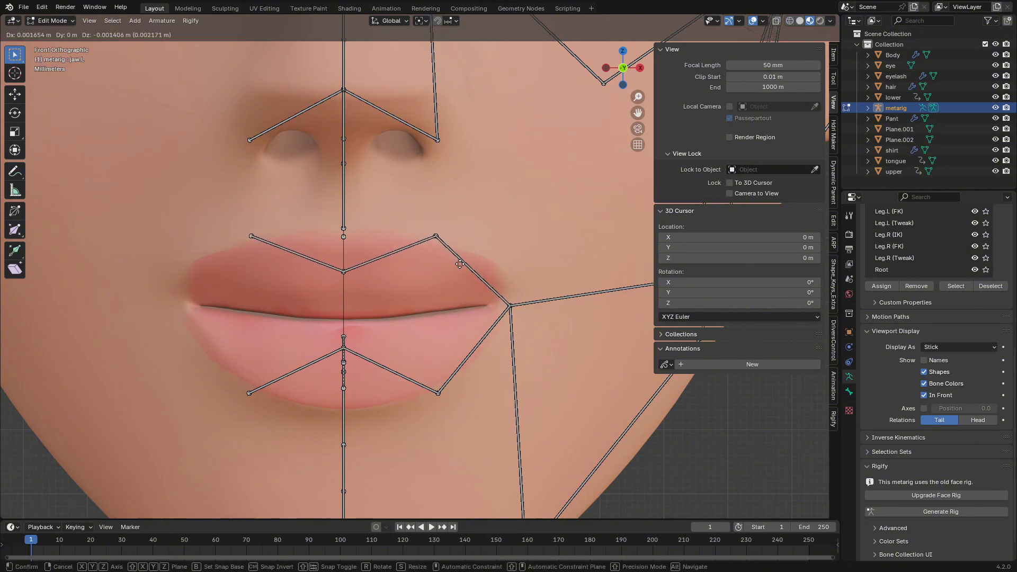
pyautogui.click(462, 261)
# Step: Select the lower lip's center joint in perspective and move it straight down along Z to the lip's lower edge in front view
pyautogui.moveTo(451, 291); pyautogui.dragTo(499, 398, button='middle')
pyautogui.press('b')
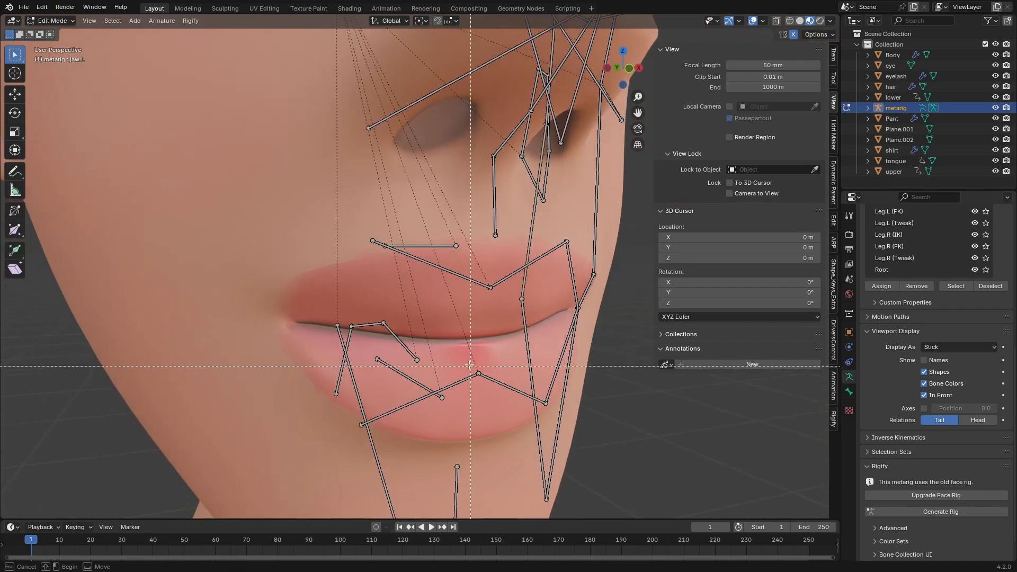
pyautogui.press('KP_1')
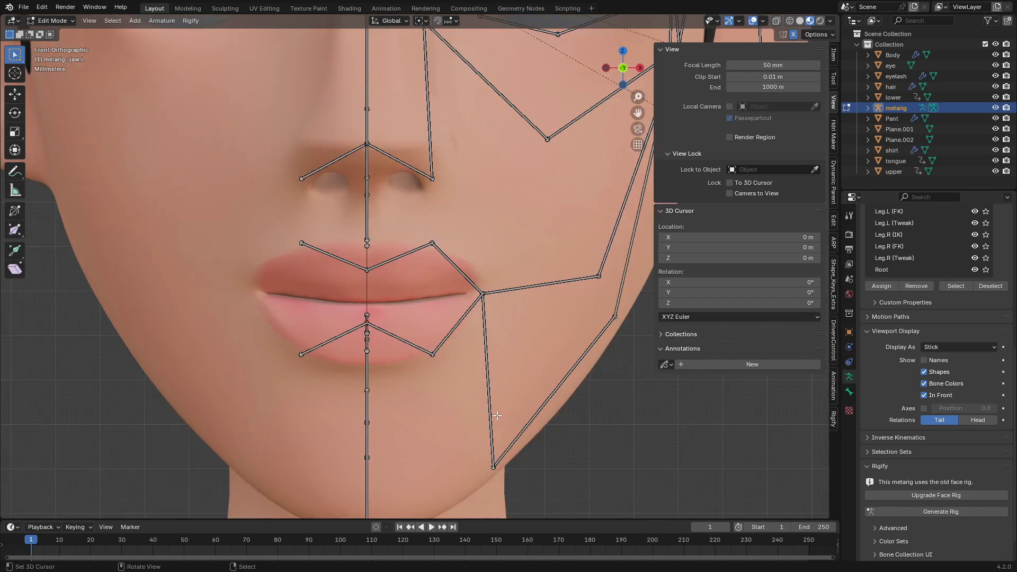
pyautogui.scroll(2, 449, 411)
pyautogui.press('g')
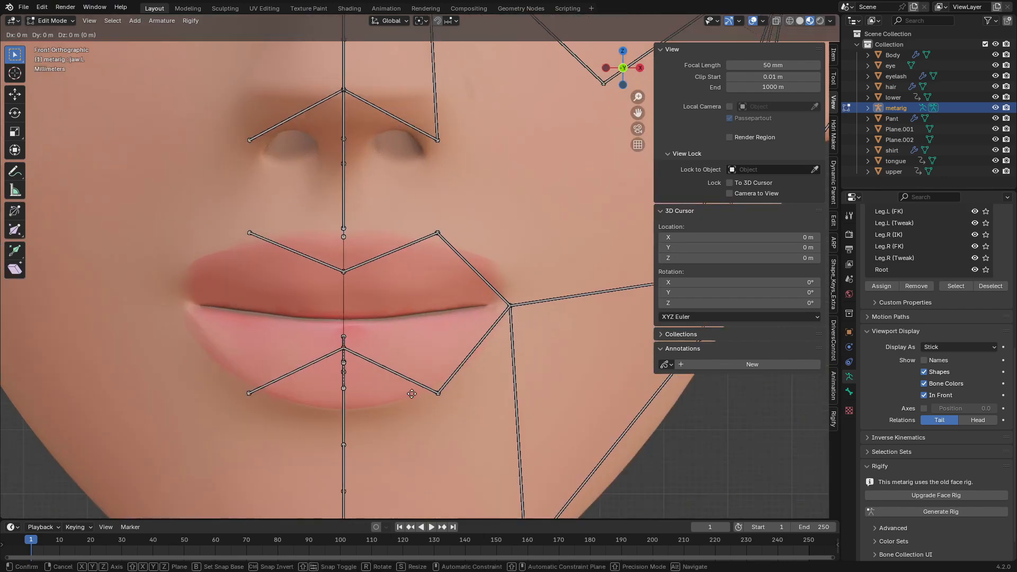
pyautogui.press('z')
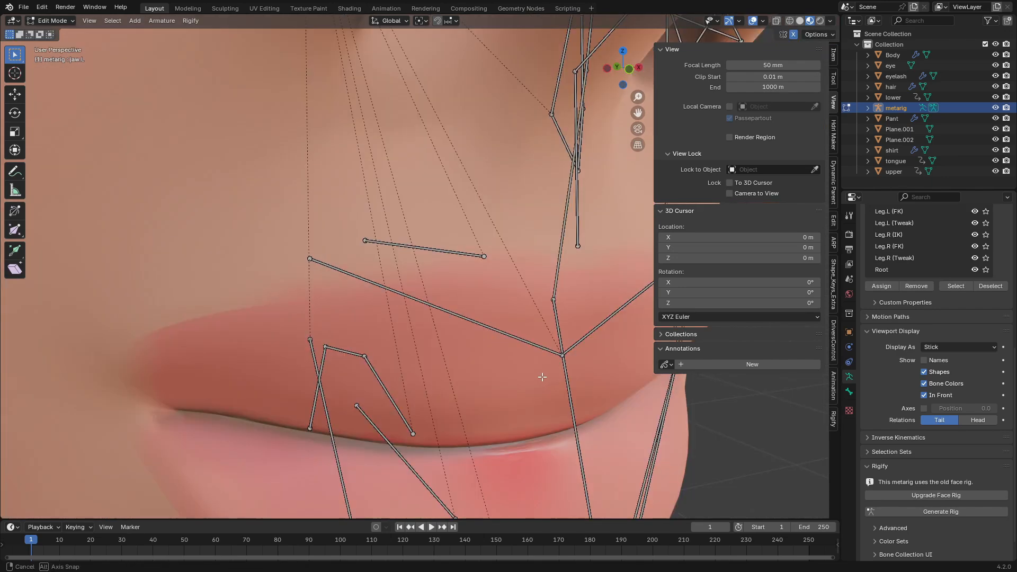
# Step: Select the upper lip's center joint in perspective and raise it along Z to the lip's upper edge in front view
pyautogui.moveTo(540, 377); pyautogui.dragTo(464, 336, button='middle')
pyautogui.press('b')
pyautogui.press('KP_1')
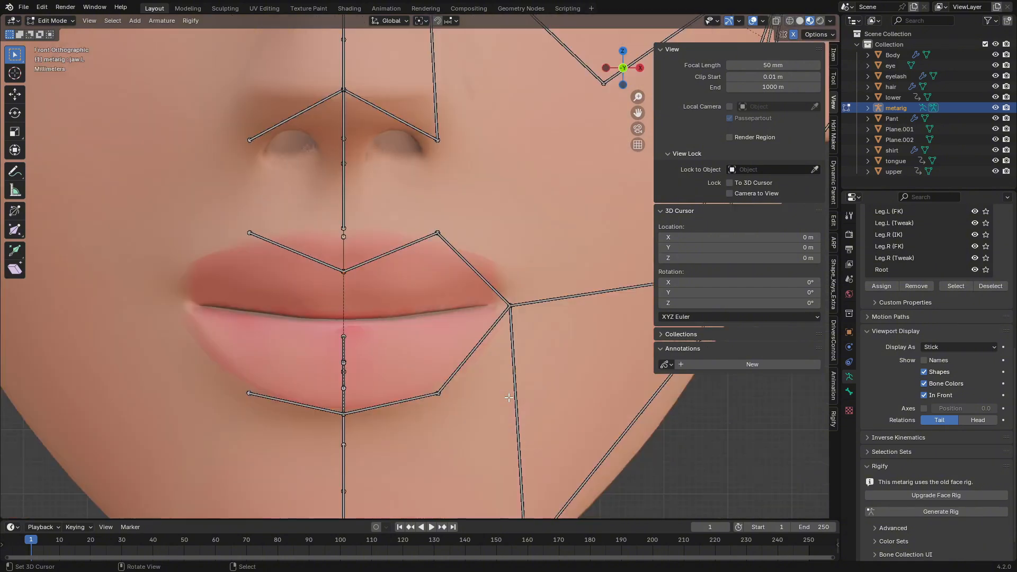
pyautogui.press('g')
pyautogui.press('y')
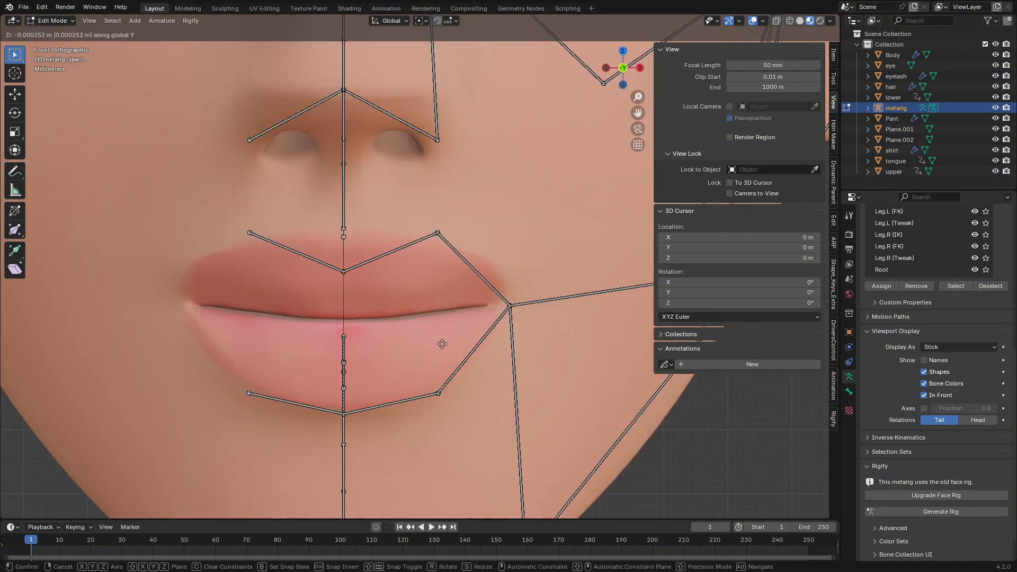
pyautogui.press('z')
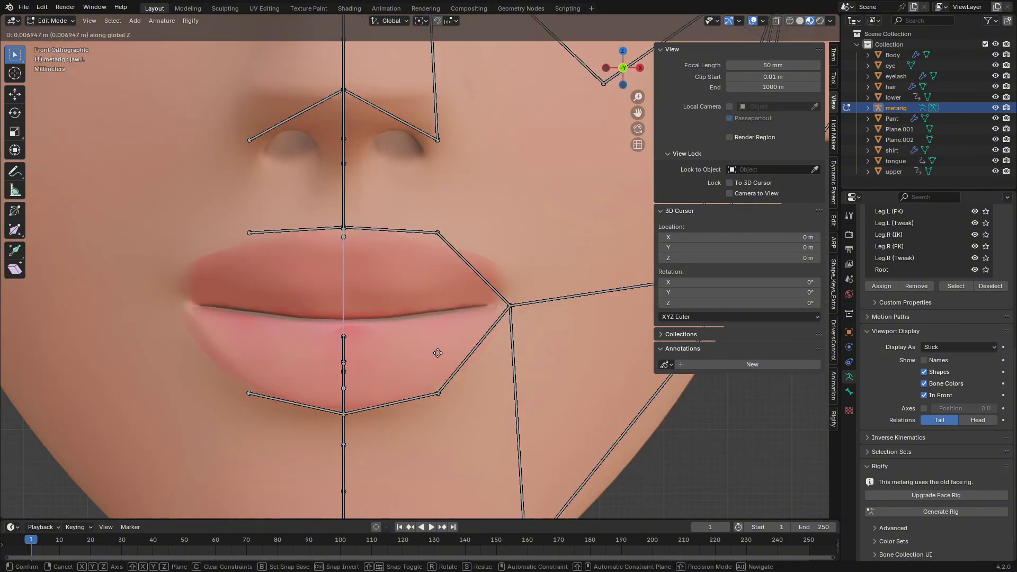
pyautogui.click(437, 354)
# Step: Move the middle joints of the left lower lip and left upper lip outward along the lip outline toward the mouth corner
pyautogui.click(438, 393)
pyautogui.press('g')
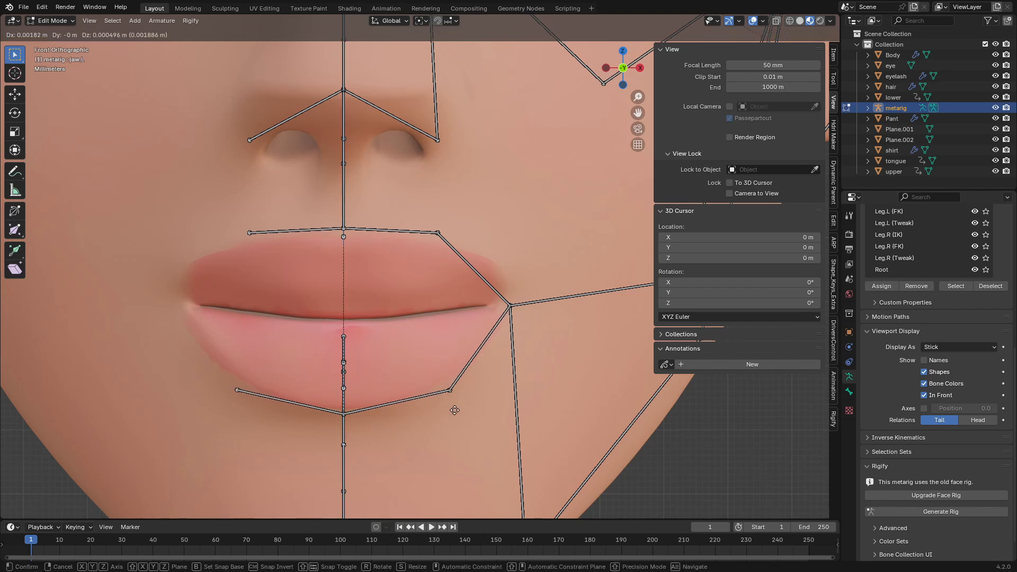
pyautogui.click(454, 409)
pyautogui.click(438, 233)
pyautogui.press('g')
pyautogui.click(458, 245)
# Step: With In Front display off, move the lower lip's center joint back along Y to the skin, turn In Front on again and save the file
pyautogui.keyDown('shift'); pyautogui.moveTo(400, 399); pyautogui.dragTo(408, 445, button='middle'); pyautogui.keyUp('shift')
pyautogui.moveTo(408, 445); pyautogui.dragTo(329, 455, button='middle')
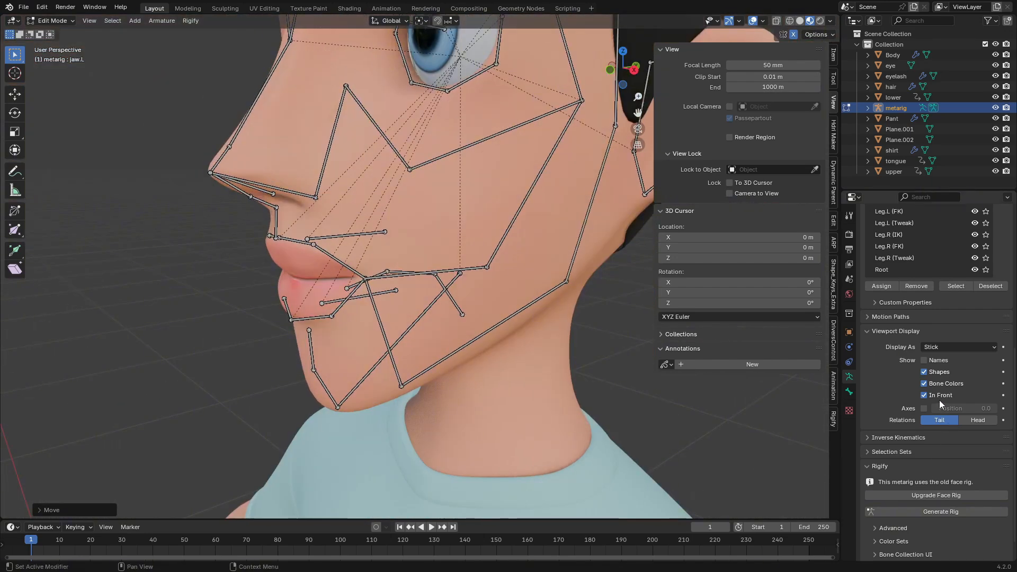
pyautogui.click(940, 396)
pyautogui.moveTo(434, 356); pyautogui.dragTo(265, 349, button='middle')
pyautogui.click(940, 395)
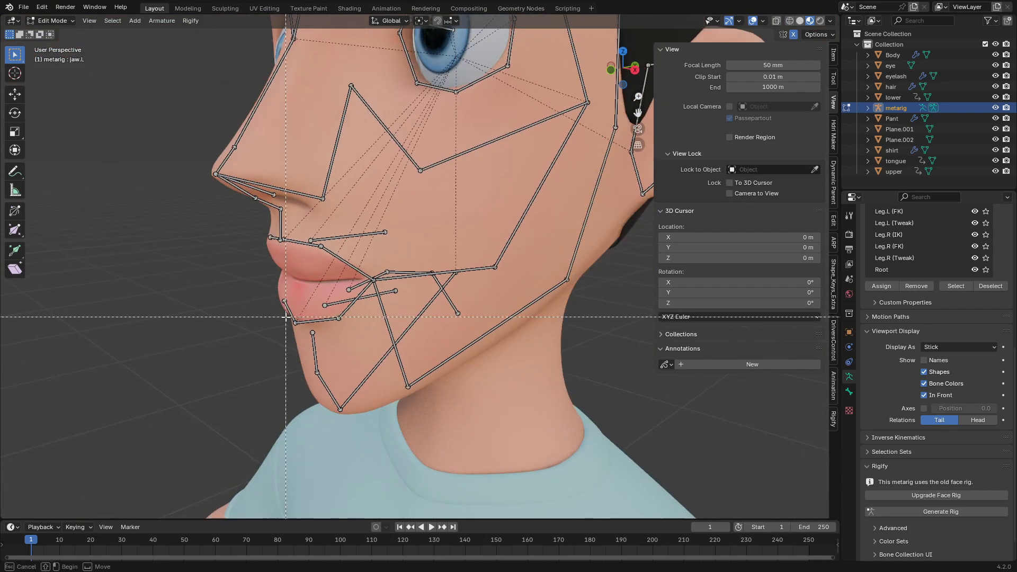
pyautogui.click(925, 396)
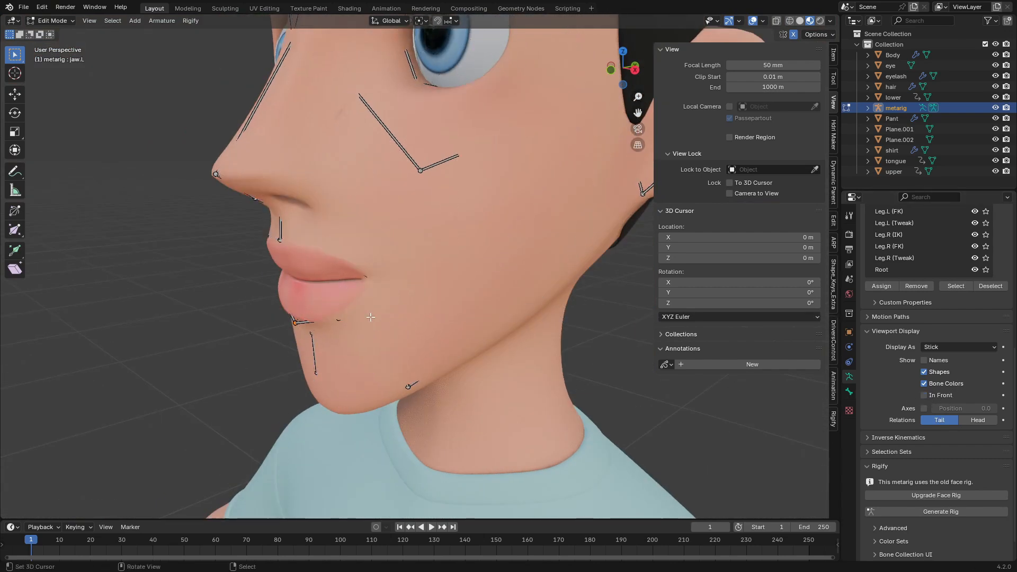
pyautogui.press('g')
pyautogui.press('y')
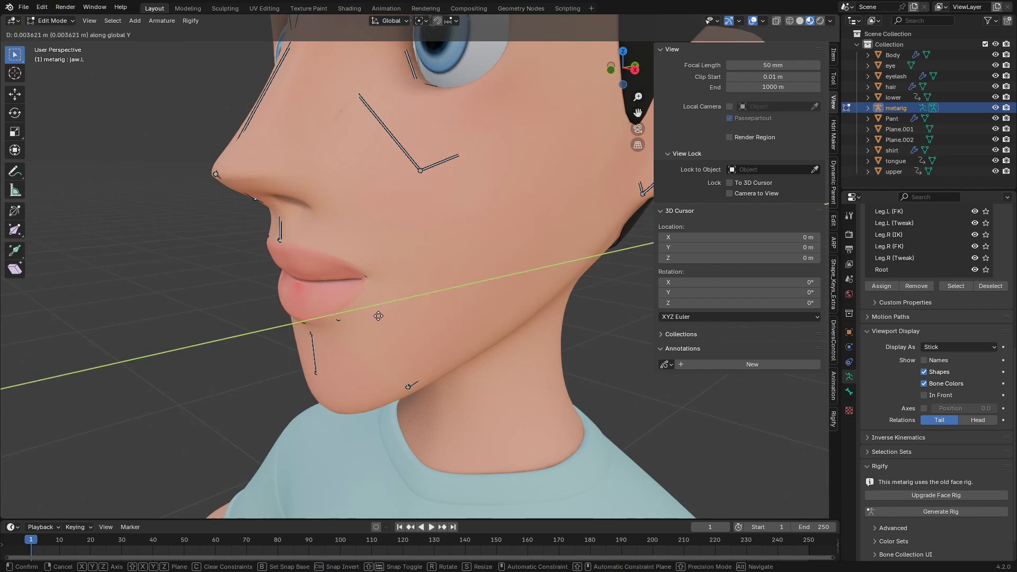
pyautogui.click(379, 315)
pyautogui.click(943, 395)
pyautogui.hotkey('ctrl', 's')
# Step: Display the head in wireframe shading from the right side view with the metarig in Edit Mode
pyautogui.moveTo(318, 324); pyautogui.dragTo(246, 413, button='middle')
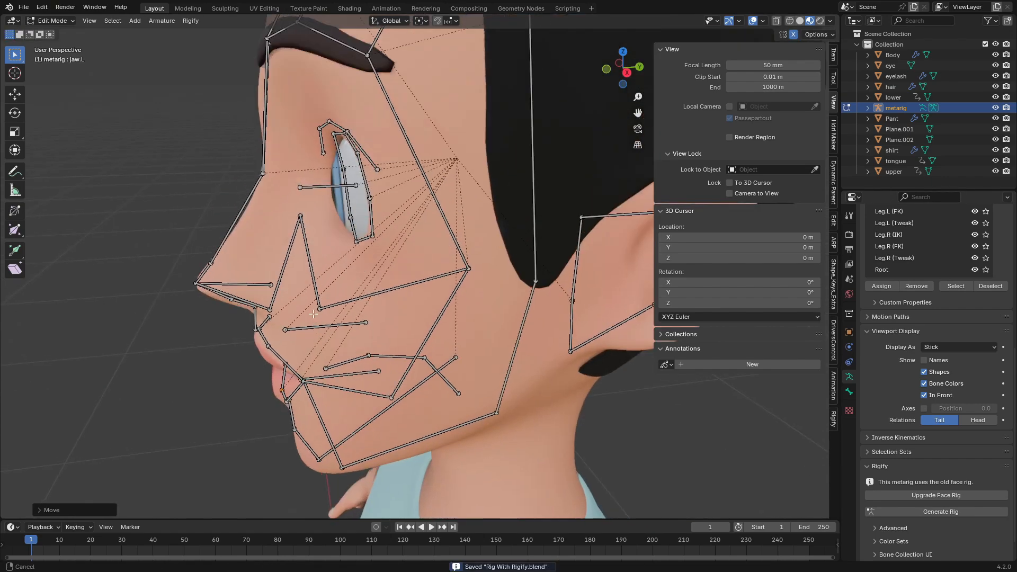
pyautogui.scroll(-3, 440, 276)
pyautogui.moveTo(441, 276); pyautogui.dragTo(476, 354, button='middle')
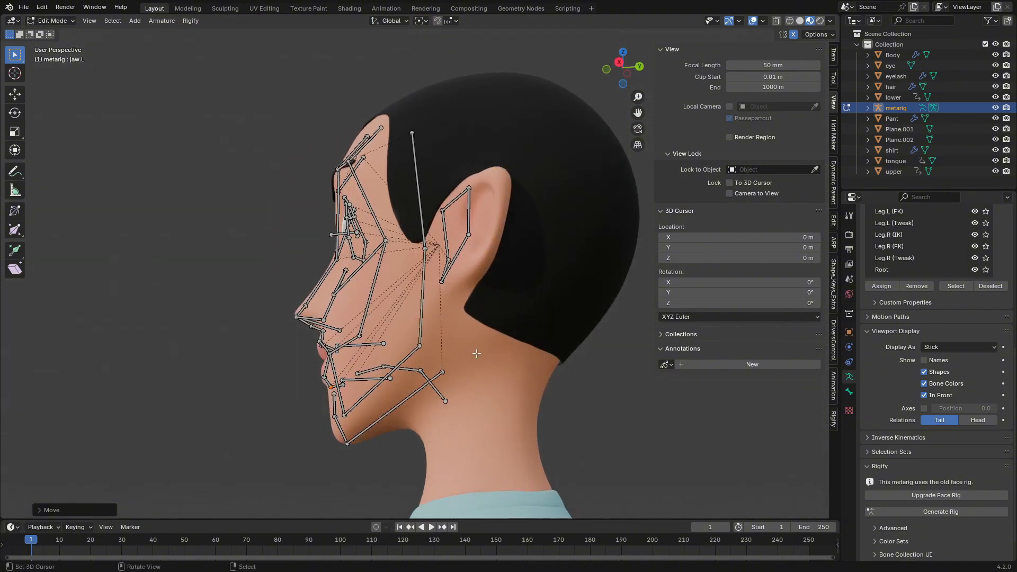
pyautogui.press('KP_3')
pyautogui.click(51, 20)
pyautogui.click(47, 32)
pyautogui.click(363, 304)
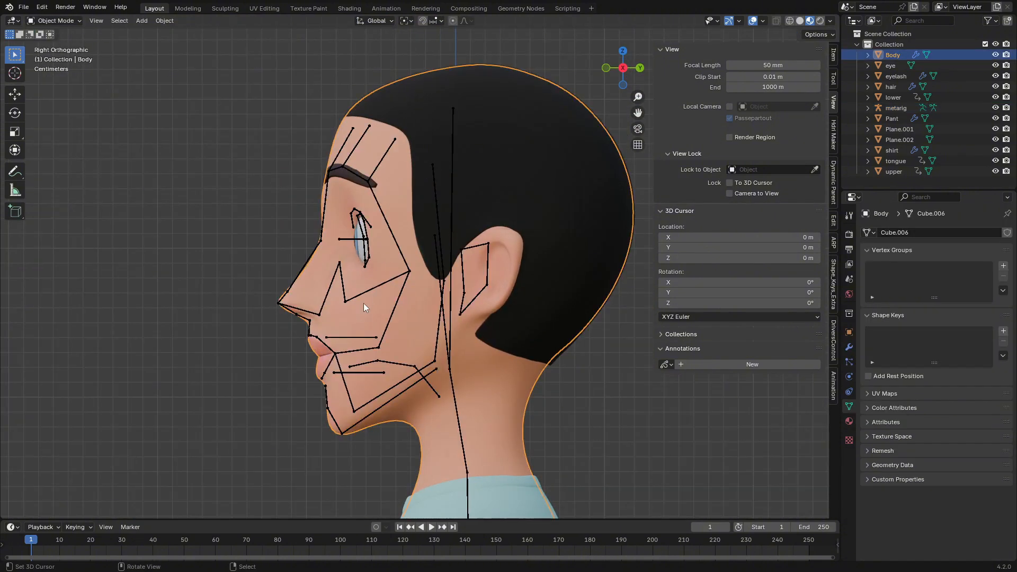
pyautogui.click(356, 295)
pyautogui.press('Tab')
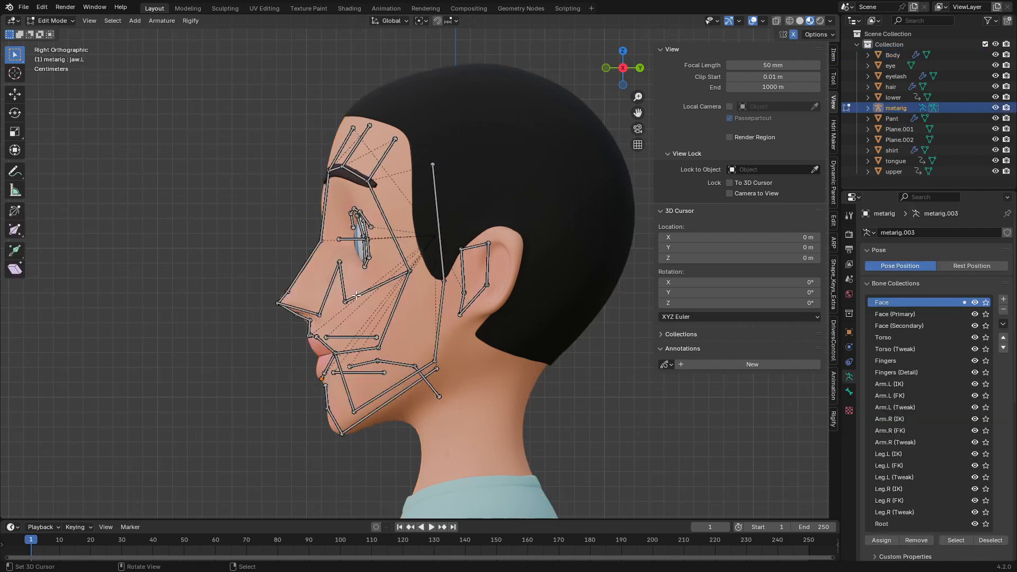
pyautogui.click(792, 19)
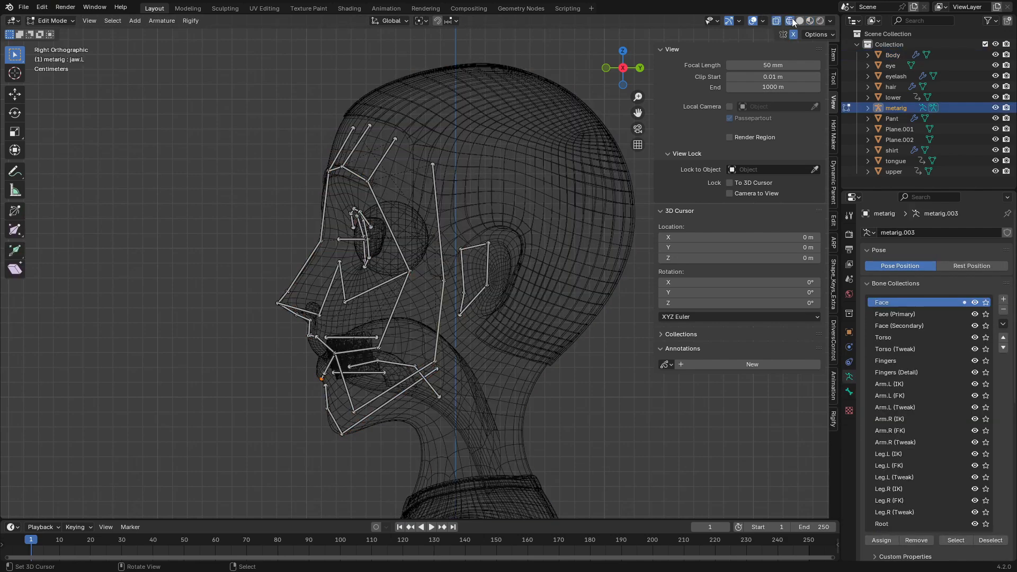
pyautogui.scroll(5, 438, 215)
pyautogui.moveTo(435, 343)
pyautogui.keyDown('shift'); pyautogui.mouseDown(button='middle')
pyautogui.moveTo(438, 216)
pyautogui.moveTo(400, 237)
pyautogui.moveTo(432, 318)
pyautogui.mouseUp(button='middle'); pyautogui.keyUp('shift')
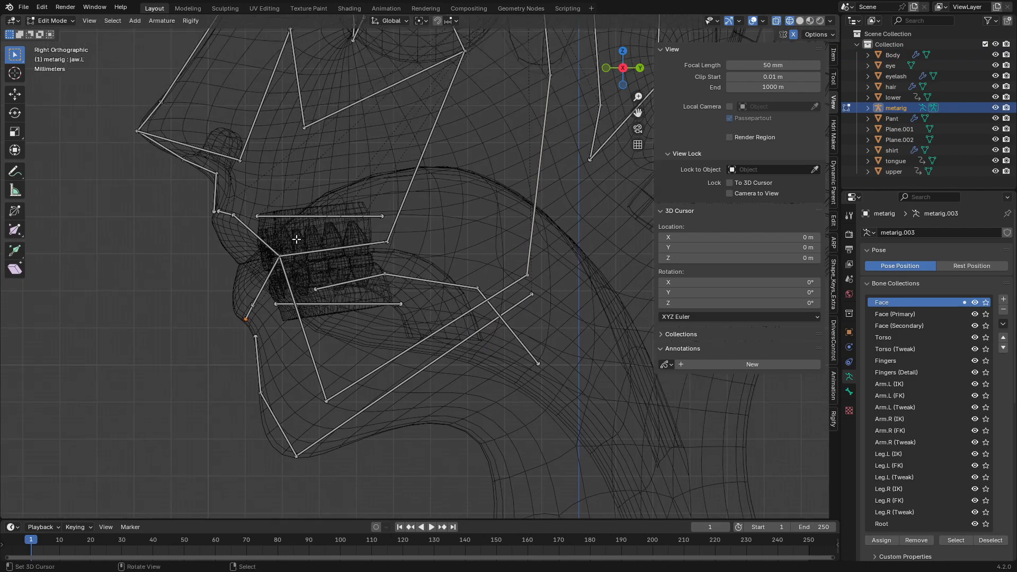
# Step: Move, tilt and scale the upper teeth bone down slightly so it lies along the upper teeth mesh
pyautogui.press('r')
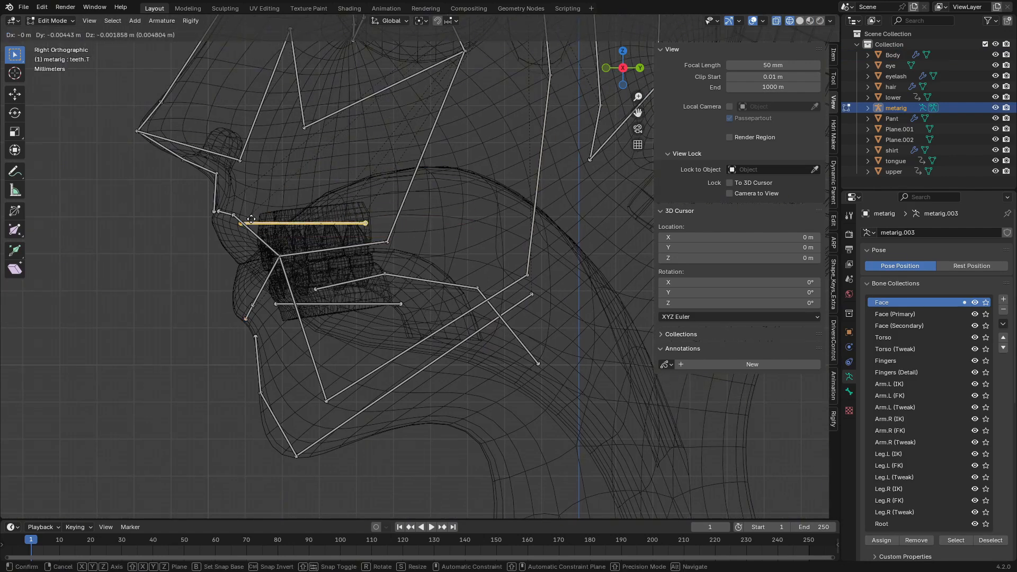
pyautogui.click(447, 262)
pyautogui.press('s')
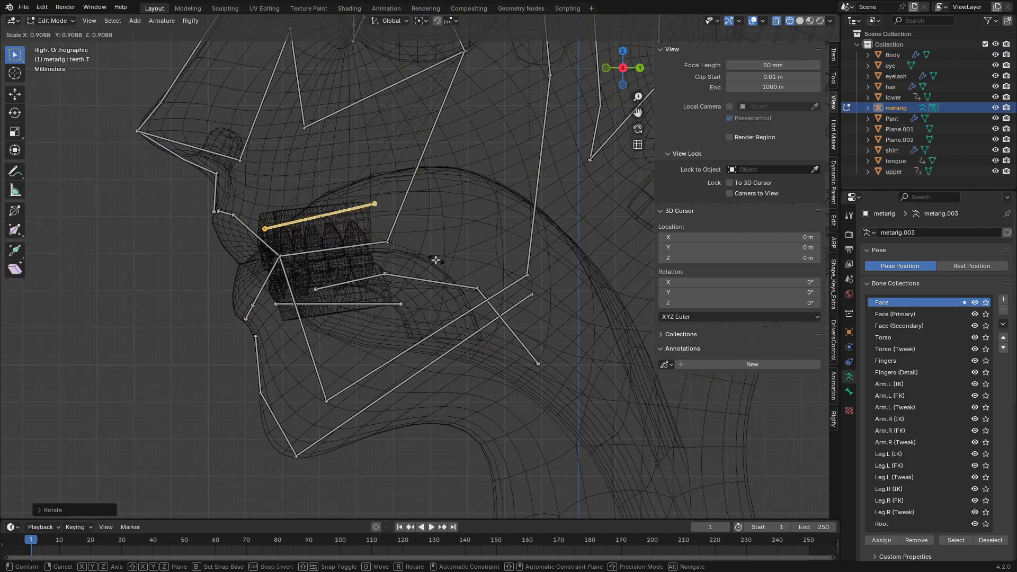
pyautogui.click(437, 260)
pyautogui.press('g')
pyautogui.click(437, 276)
pyautogui.press('r')
pyautogui.click(445, 259)
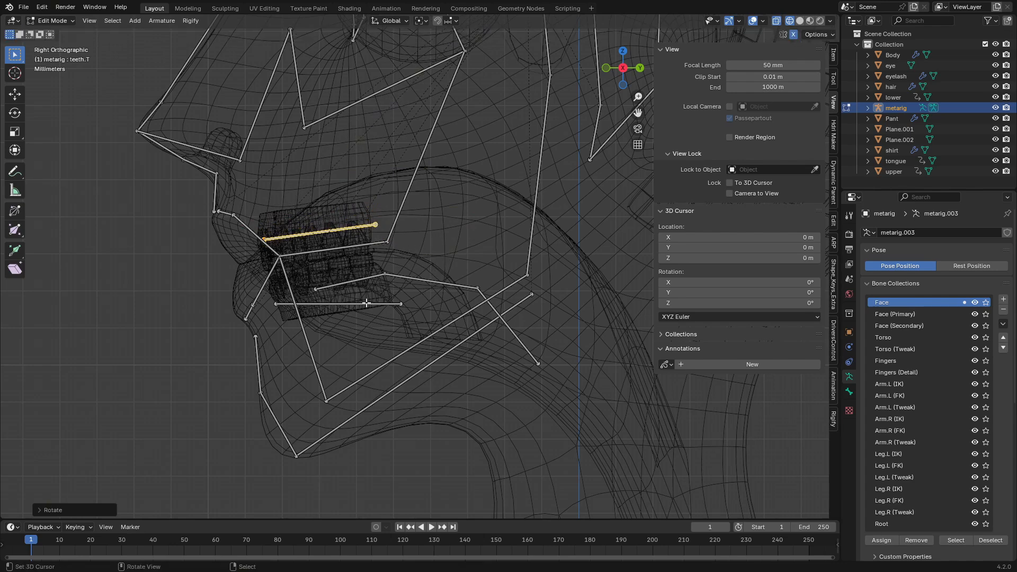
# Step: Tilt, move and shorten the lower teeth bone so it follows the lower teeth mesh
pyautogui.click(360, 304)
pyautogui.press('r')
pyautogui.click(405, 319)
pyautogui.press('g')
pyautogui.click(405, 318)
pyautogui.press('s')
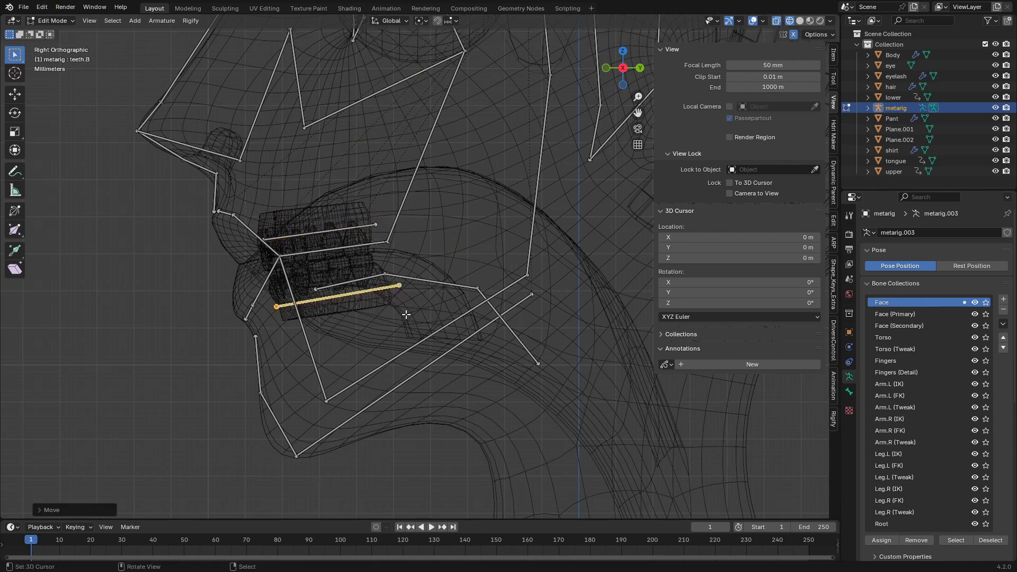
pyautogui.click(424, 284)
# Step: Move the tongue's tip joint forward and up toward the tongue's front, then shift the next tongue joint forward
pyautogui.click(315, 292)
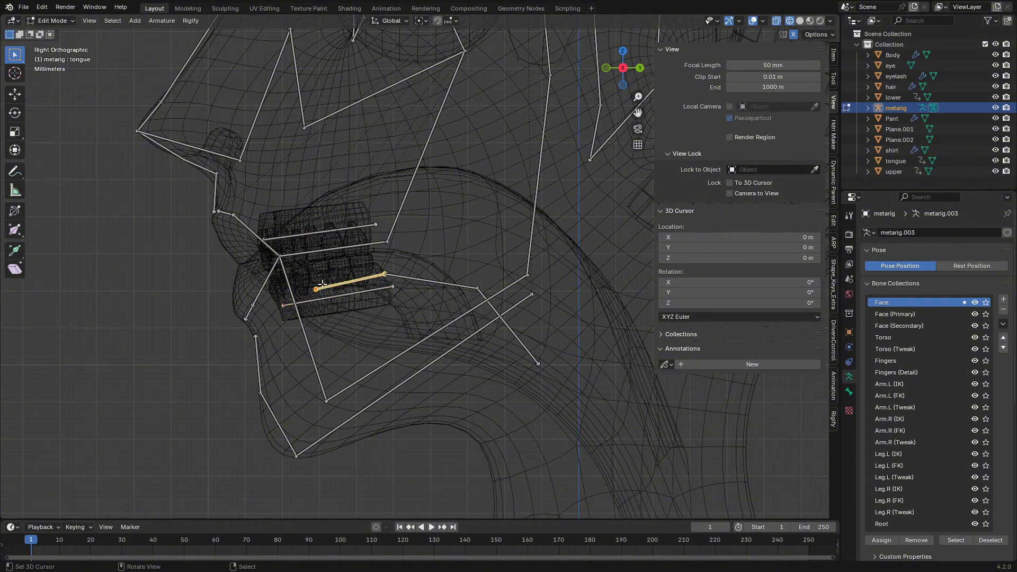
pyautogui.scroll(4, 315, 296)
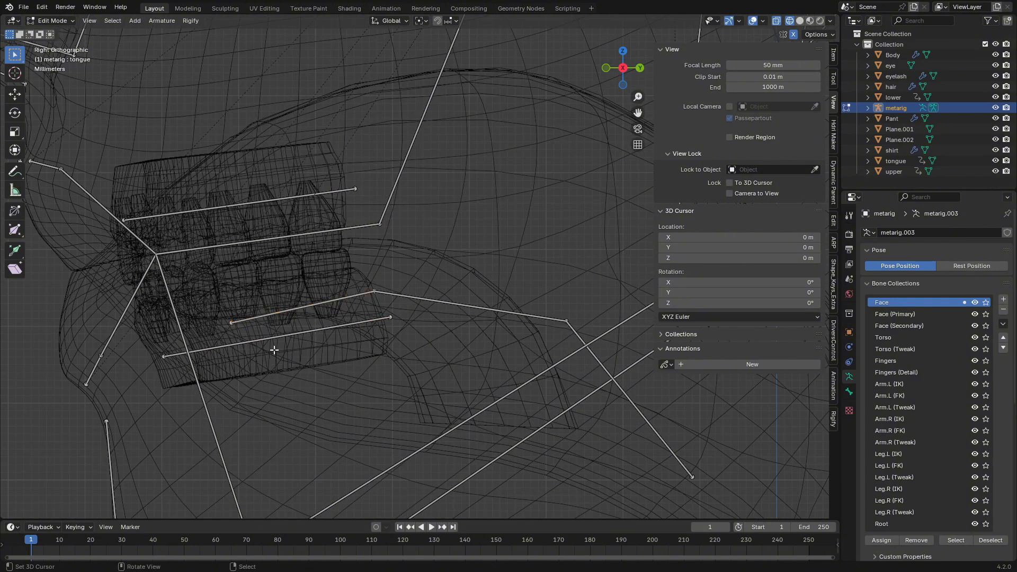
pyautogui.moveTo(226, 317); pyautogui.dragTo(207, 299)
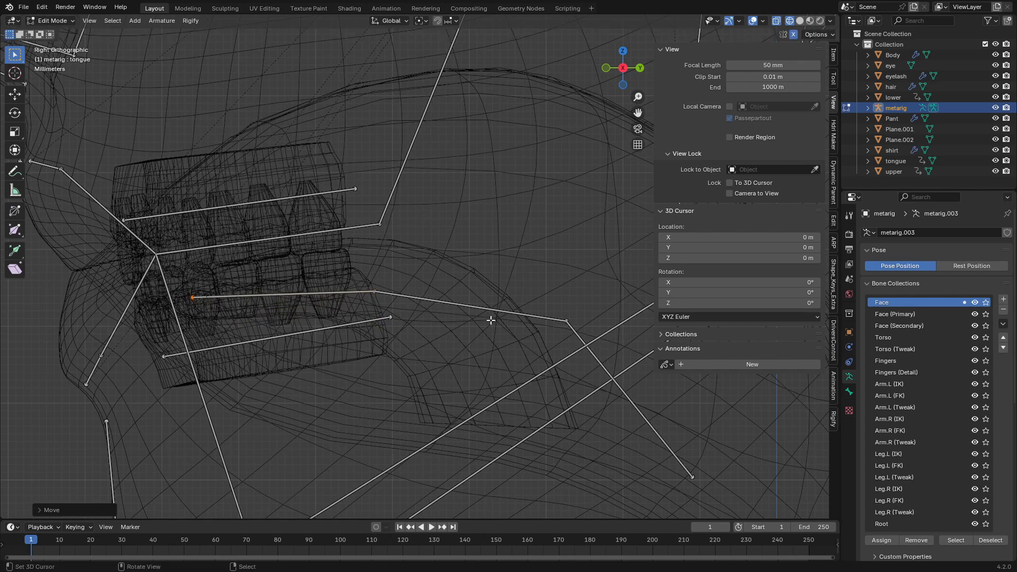
pyautogui.click(567, 322)
pyautogui.click(381, 293)
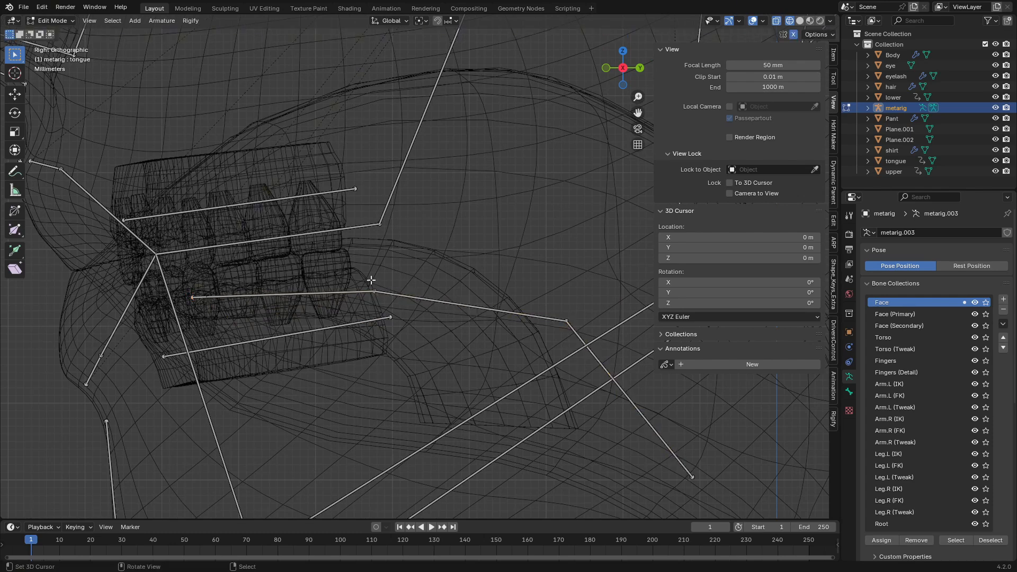
pyautogui.moveTo(387, 303); pyautogui.dragTo(387, 302)
pyautogui.press('g')
pyautogui.click(337, 296)
# Step: Move the tongue's rear middle joint forward inside the mesh and place the tongue's base joint at the mesh's back end
pyautogui.press('b')
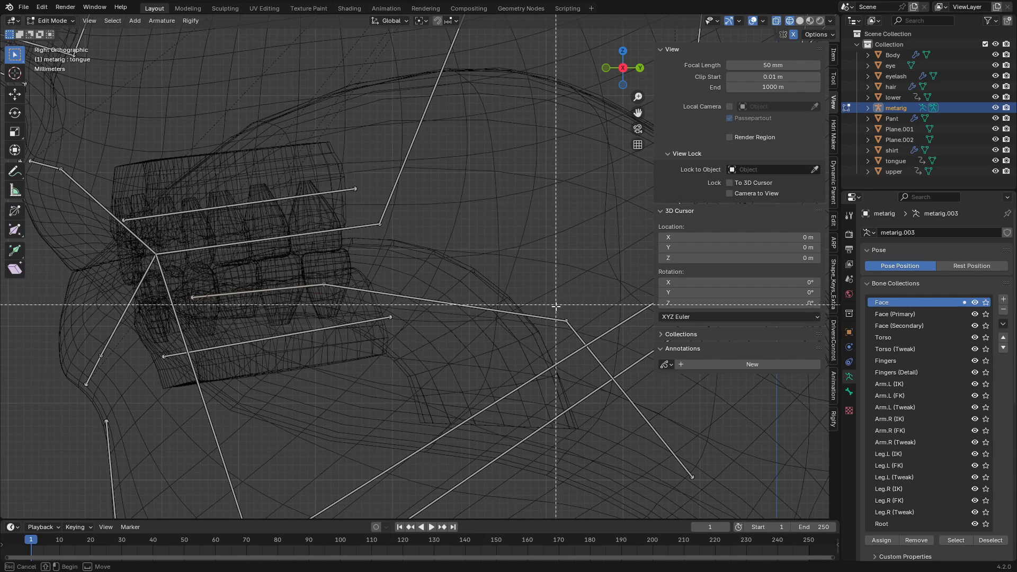
pyautogui.moveTo(555, 307); pyautogui.dragTo(573, 331)
pyautogui.press('g')
pyautogui.click(452, 300)
pyautogui.click(690, 477)
pyautogui.press('g')
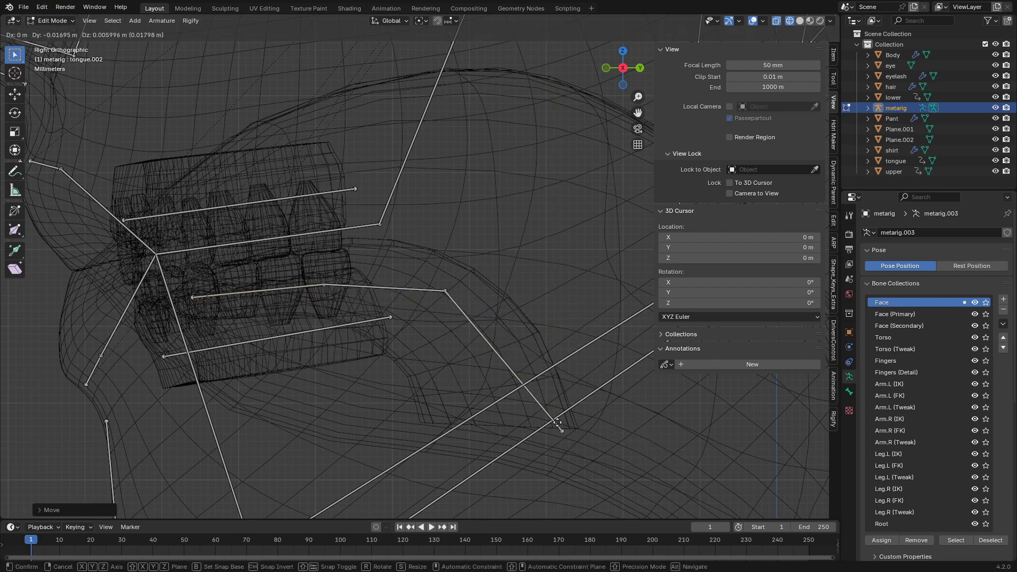
pyautogui.click(519, 426)
# Step: Fine-tune the tongue's rear middle and front middle joints so the bone chain follows the tongue's curve
pyautogui.press('b')
pyautogui.moveTo(434, 278); pyautogui.dragTo(470, 311)
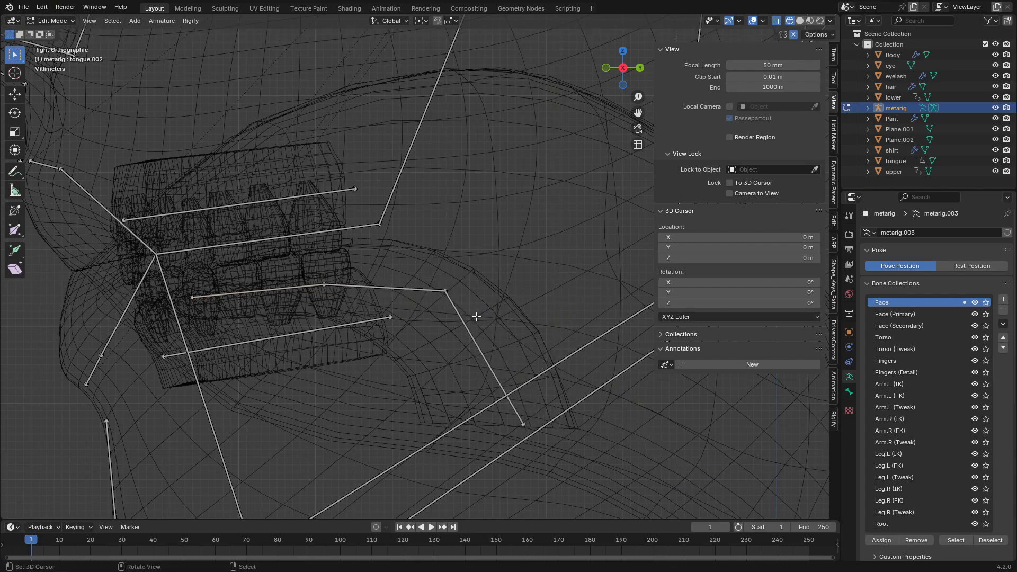
pyautogui.press('g')
pyautogui.click(462, 329)
pyautogui.rightClick(328, 289)
pyautogui.press('g')
pyautogui.click(318, 286)
pyautogui.moveTo(189, 299); pyautogui.dragTo(172, 299, button='right')
pyautogui.rightClick(432, 303)
# Step: Nudge the joint at the chin's lower end and the joint at the chin's front to follow the chin profile
pyautogui.scroll(-4, 492, 349)
pyautogui.keyDown('shift'); pyautogui.moveTo(503, 427); pyautogui.dragTo(451, 387, button='middle'); pyautogui.keyUp('shift')
pyautogui.moveTo(195, 429); pyautogui.dragTo(275, 400)
pyautogui.press('g')
pyautogui.click(269, 399)
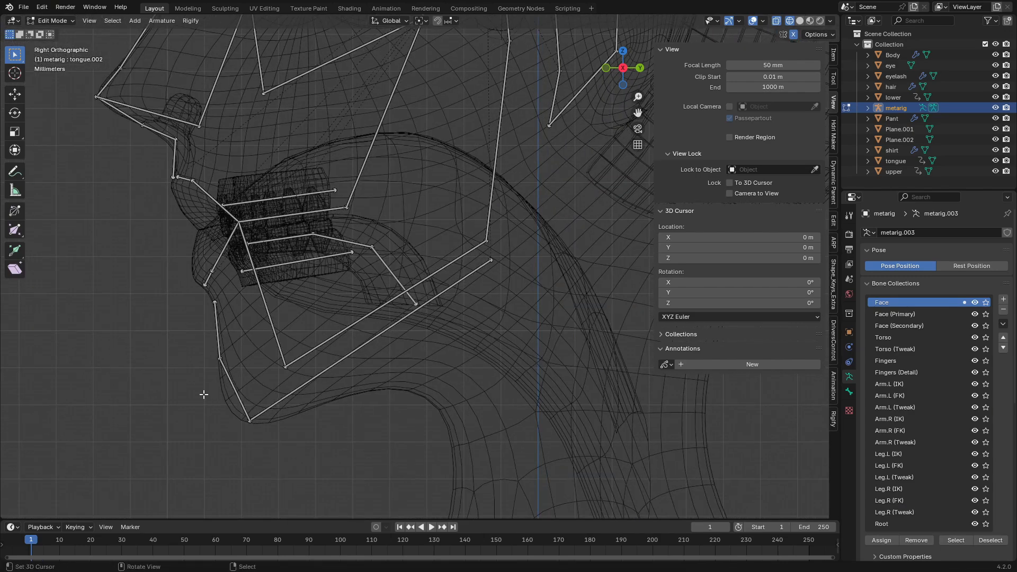
pyautogui.moveTo(202, 395); pyautogui.dragTo(239, 339)
pyautogui.press('g')
pyautogui.click(238, 344)
pyautogui.scroll(-4, 381, 369)
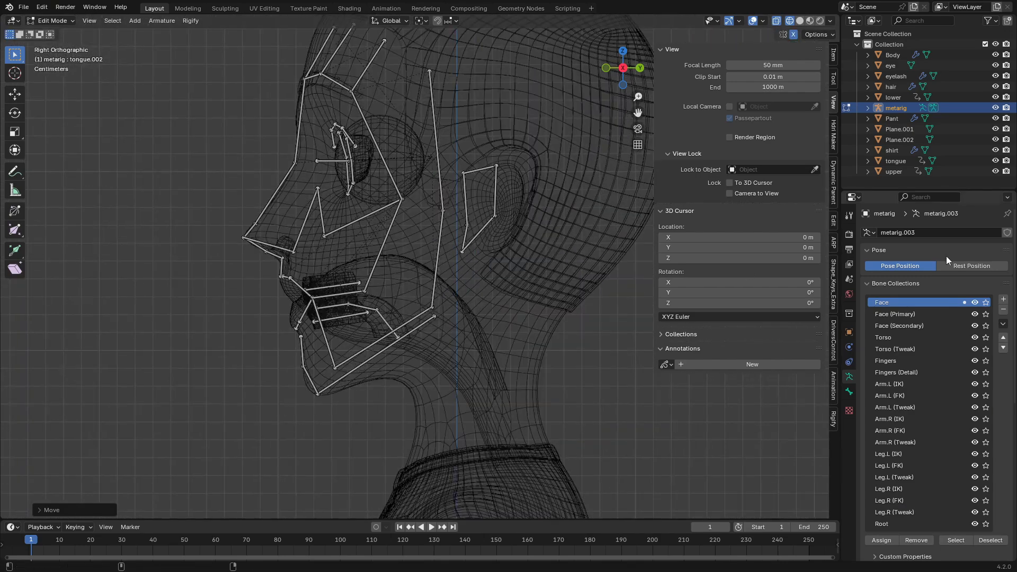
# Step: Restore material preview shading with X-ray off and check the face bones against the mesh by toggling In Front
pyautogui.click(799, 21)
pyautogui.click(810, 21)
pyautogui.click(776, 21)
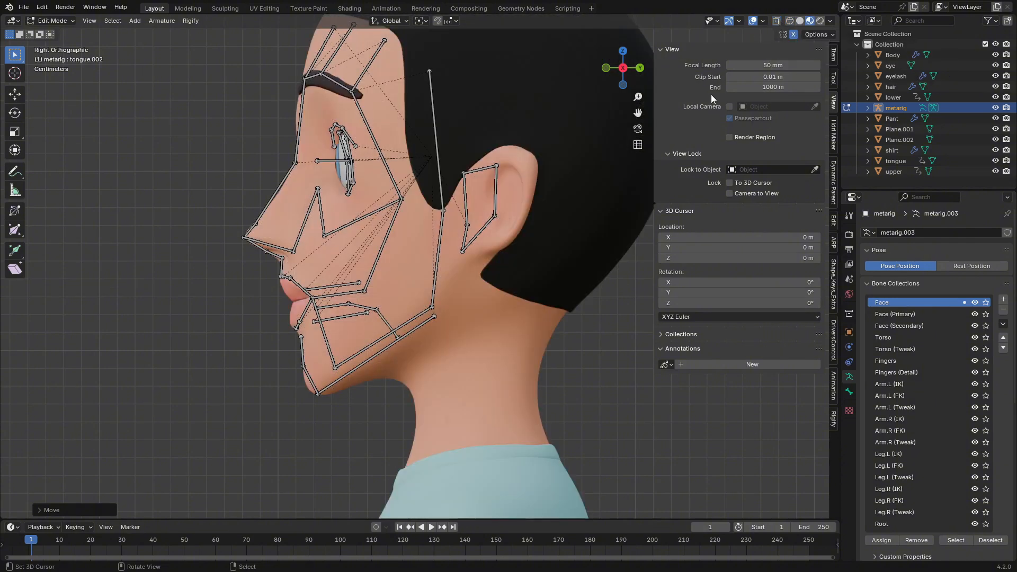
pyautogui.moveTo(403, 339); pyautogui.dragTo(423, 233, button='middle')
pyautogui.scroll(-5, 932, 424)
pyautogui.click(924, 544)
pyautogui.moveTo(423, 297); pyautogui.dragTo(297, 291, button='middle')
pyautogui.click(923, 544)
pyautogui.moveTo(423, 329); pyautogui.dragTo(297, 329, button='middle')
pyautogui.scroll(4, 381, 265)
# Step: Adjust the left ear bones' joints in perspective to fit the ear mesh, checking their depth with In Front off
pyautogui.click(424, 200)
pyautogui.press('g')
pyautogui.click(370, 309)
pyautogui.moveTo(423, 286); pyautogui.dragTo(406, 303, button='middle')
pyautogui.click(403, 301)
pyautogui.click(942, 542)
pyautogui.moveTo(439, 339); pyautogui.dragTo(397, 260, button='middle')
pyautogui.click(942, 544)
pyautogui.moveTo(360, 222); pyautogui.dragTo(417, 269, button='middle')
pyautogui.press('g')
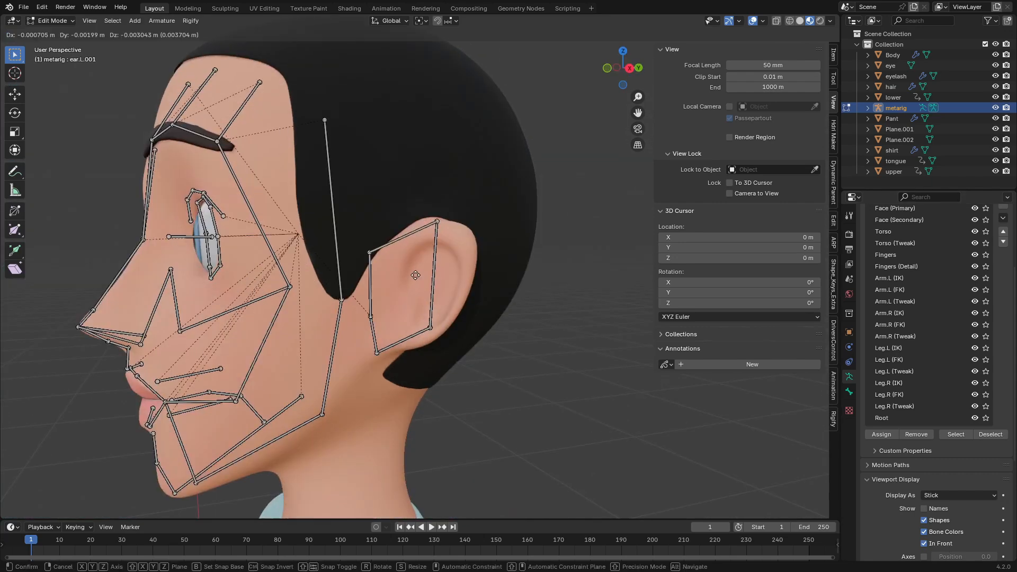
pyautogui.click(415, 275)
# Step: In front view, move the left ear's top joint and lower outer joint outward to fit the ear, and save the file
pyautogui.press('KP_1')
pyautogui.scroll(-5, 415, 275)
pyautogui.scroll(6, 530, 278)
pyautogui.press('g')
pyautogui.click(344, 222)
pyautogui.click(316, 307)
pyautogui.press('g')
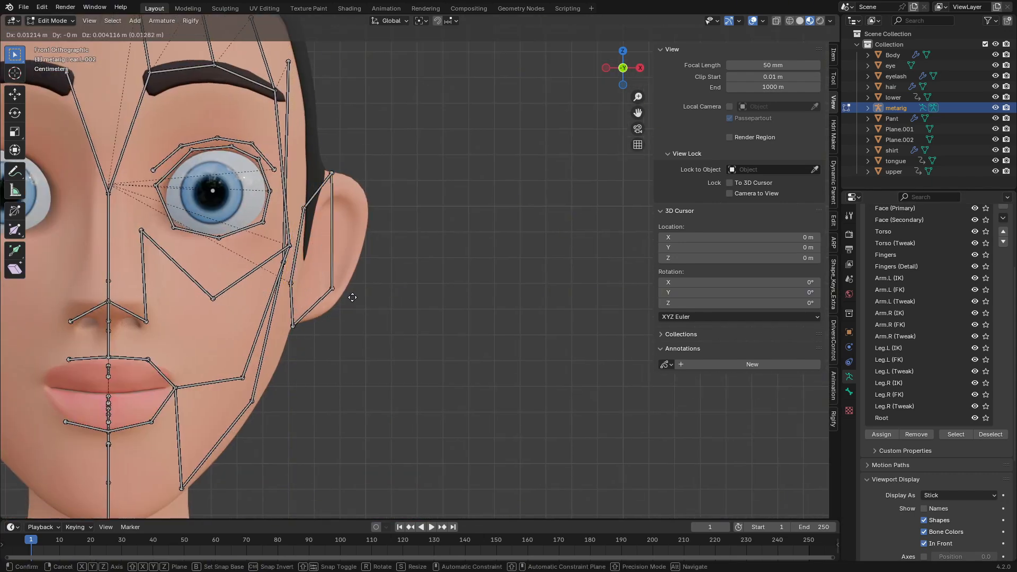
pyautogui.click(352, 297)
pyautogui.hotkey('ctrl', 's')
# Step: Leave the metarig's Edit Mode, select the eye object in right side view and open its mesh in Edit Mode
pyautogui.moveTo(352, 297); pyautogui.dragTo(390, 294, button='middle')
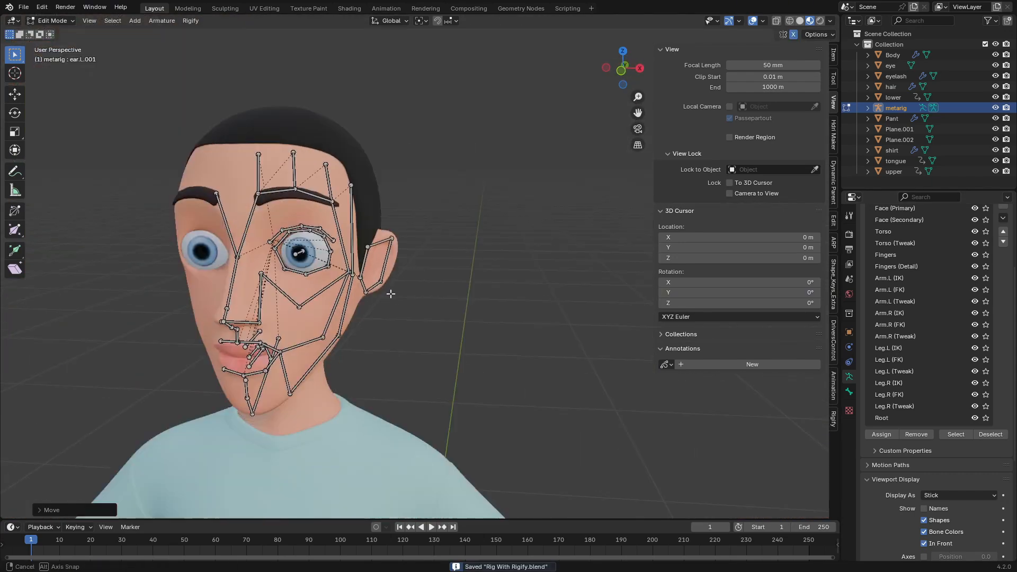
pyautogui.scroll(-2, 390, 318)
pyautogui.press('KP_3')
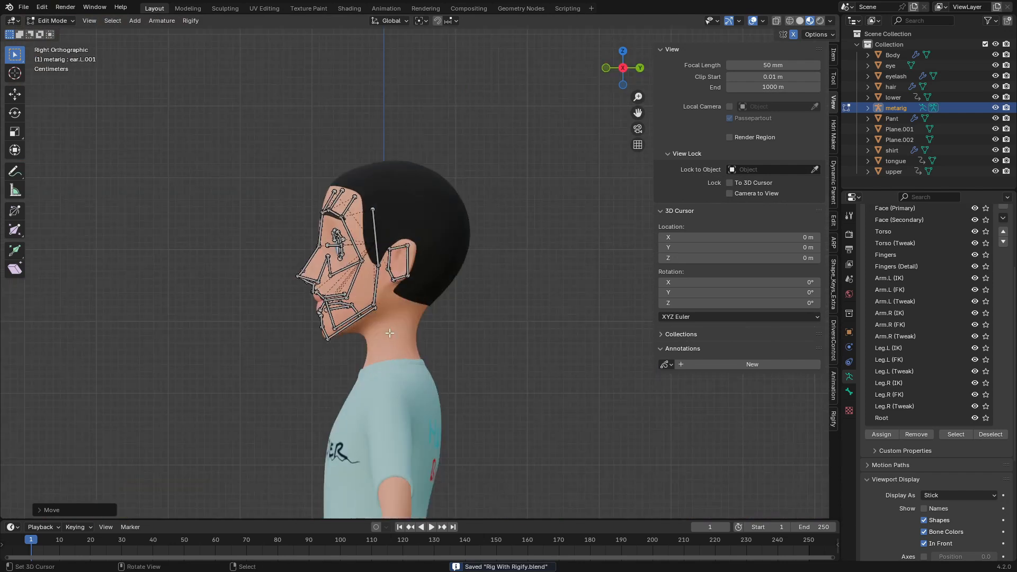
pyautogui.scroll(5, 358, 255)
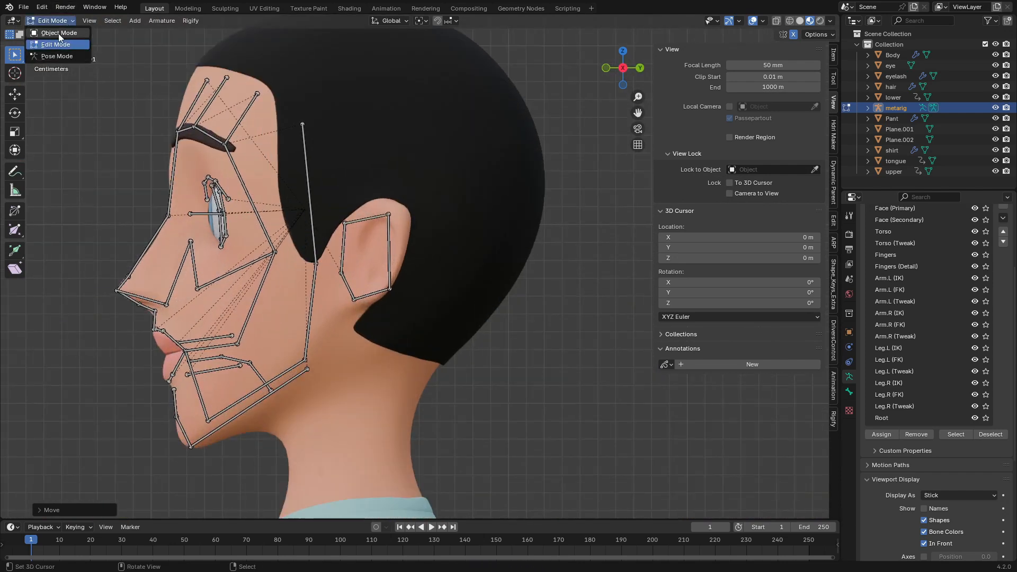
pyautogui.click(59, 34)
pyautogui.click(209, 228)
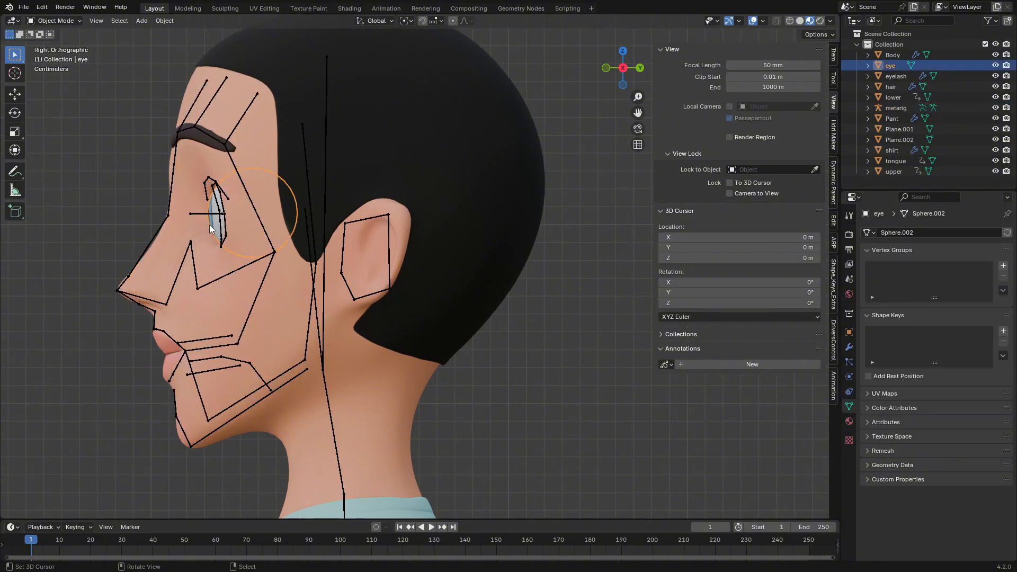
pyautogui.press('Tab')
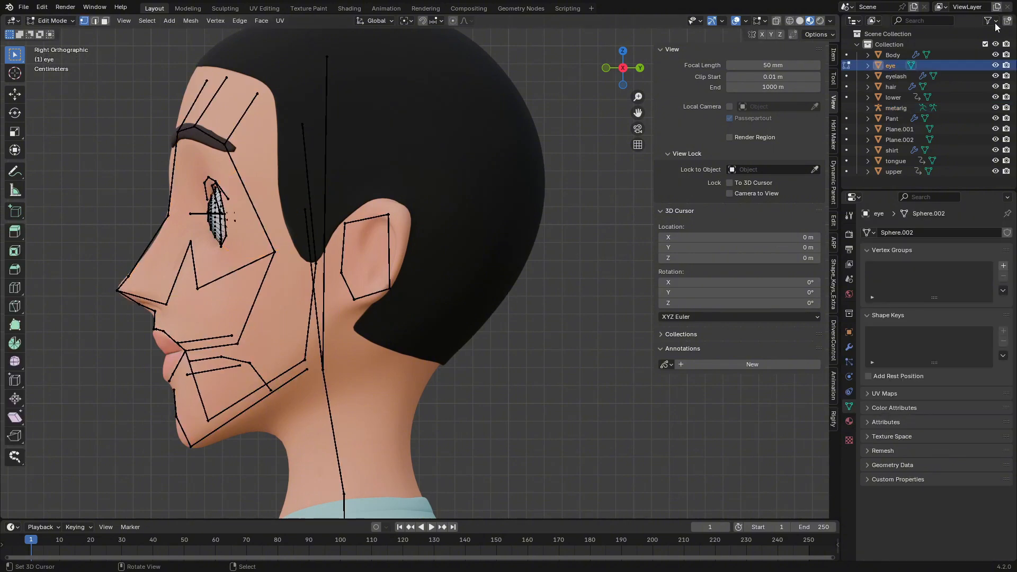
# Step: Show the scene in wireframe and select the vertical edge loop around the middle of the eyeball
pyautogui.click(789, 20)
pyautogui.scroll(8, 344, 262)
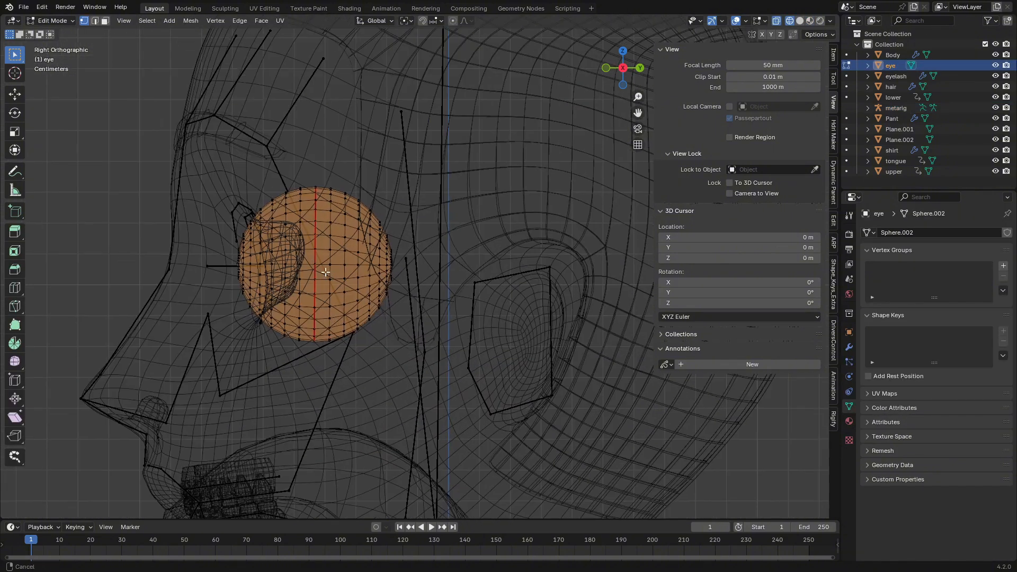
pyautogui.keyDown('alt'); pyautogui.click(298, 254); pyautogui.keyUp('alt')
pyautogui.scroll(-5, 299, 293)
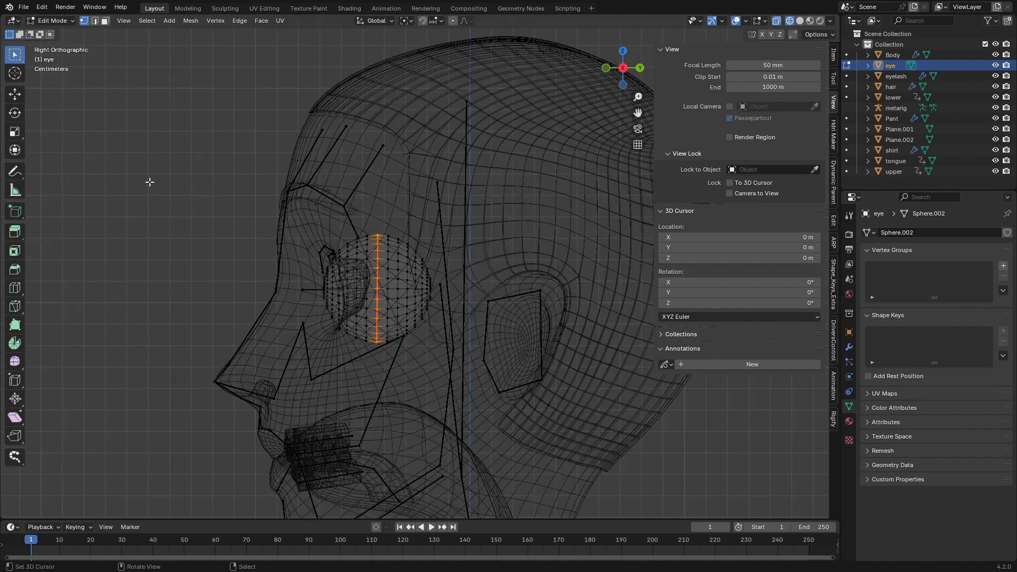
pyautogui.scroll(4, 326, 284)
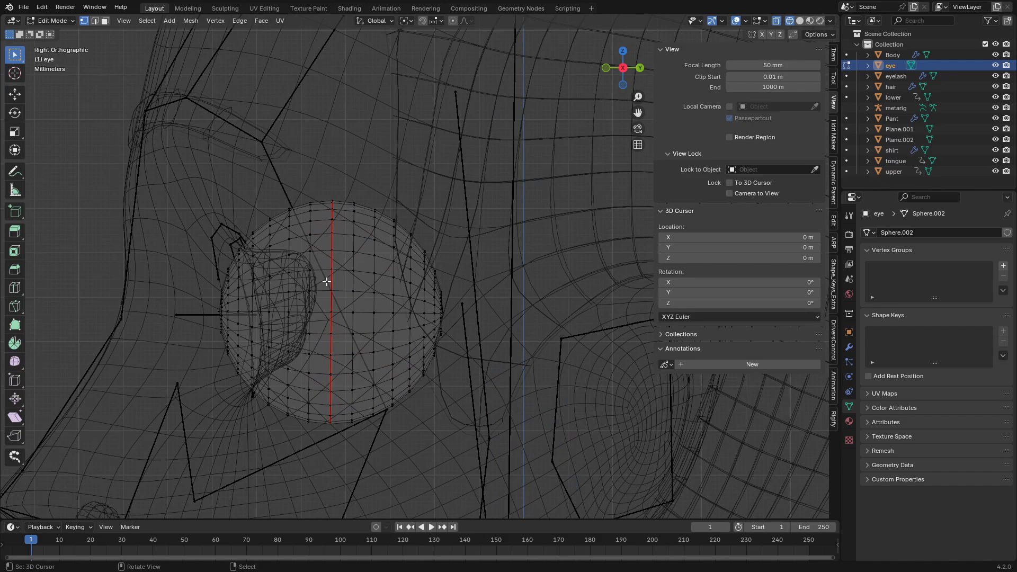
# Step: Select the vertical edge loop around the middle of the left eyeball and snap the 3D cursor to it
pyautogui.keyDown('alt'); pyautogui.click(330, 254); pyautogui.keyUp('alt')
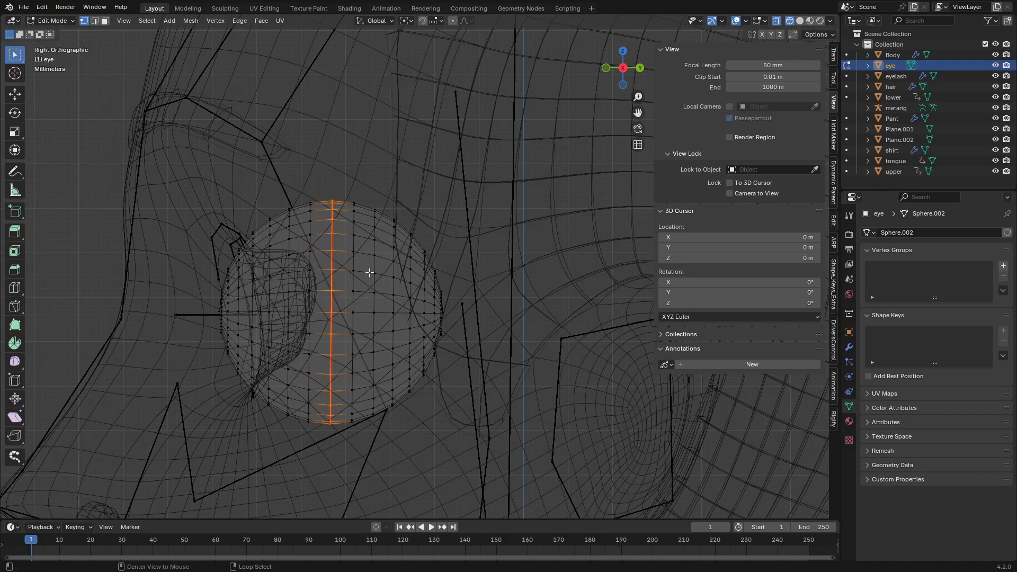
pyautogui.scroll(-5, 370, 272)
pyautogui.moveTo(352, 336); pyautogui.dragTo(516, 334, button='middle')
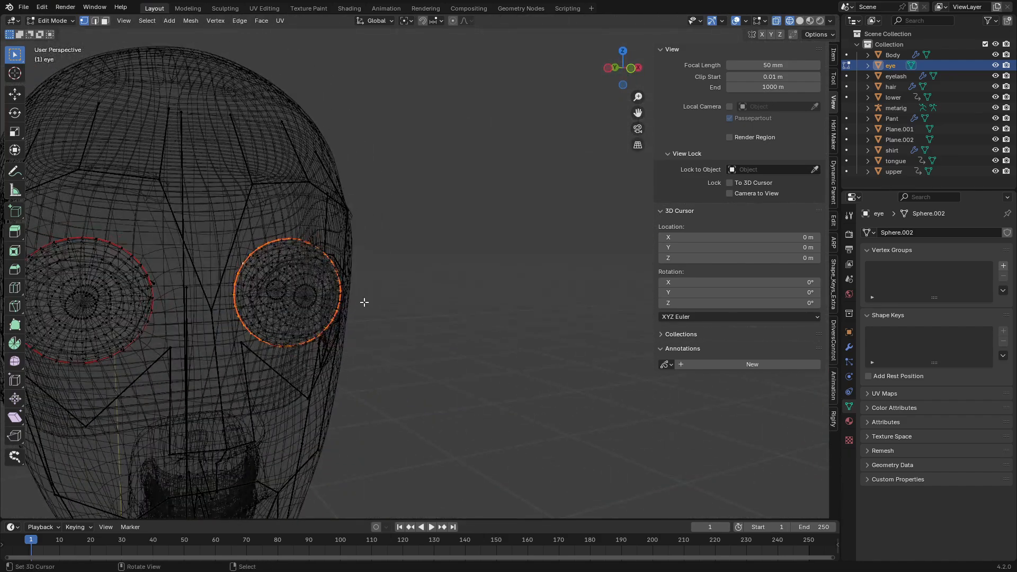
pyautogui.hotkey('shift', 's')
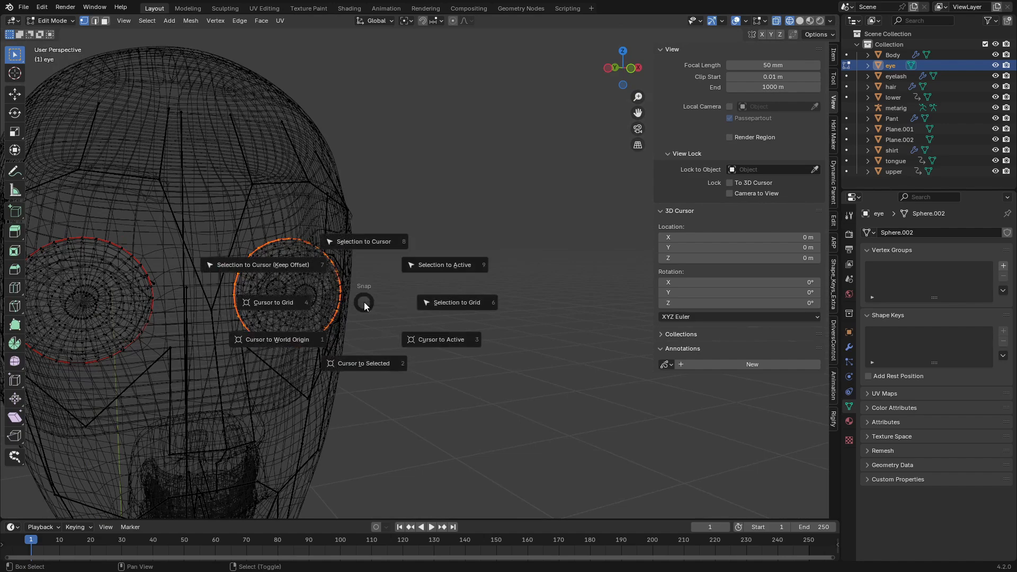
pyautogui.click(375, 365)
pyautogui.moveTo(501, 300); pyautogui.dragTo(342, 284, button='middle')
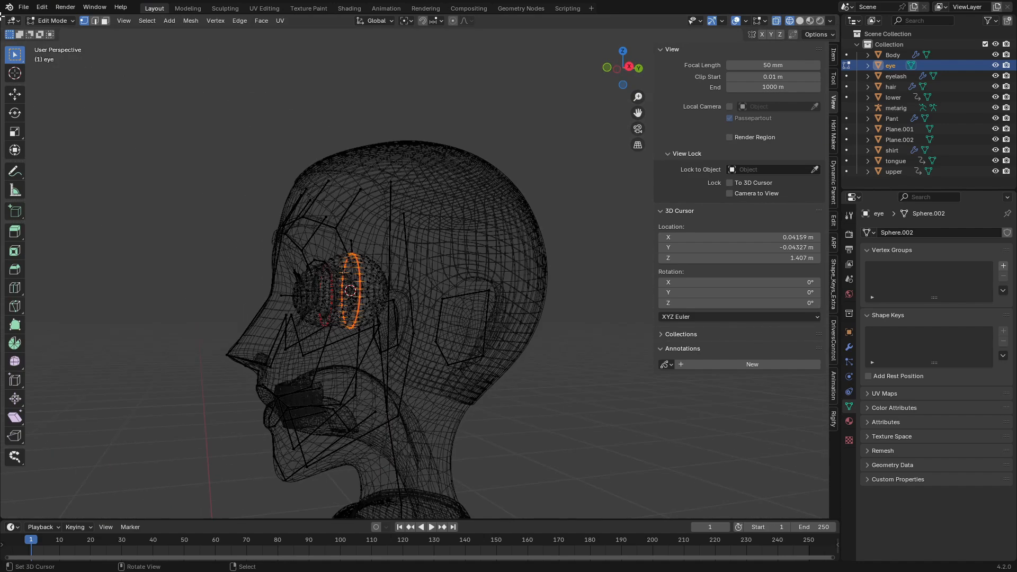
# Step: Leave the eye's Edit Mode, return the viewport to Material Preview shading, and open the metarig in Edit Mode
pyautogui.click(56, 21)
pyautogui.click(59, 33)
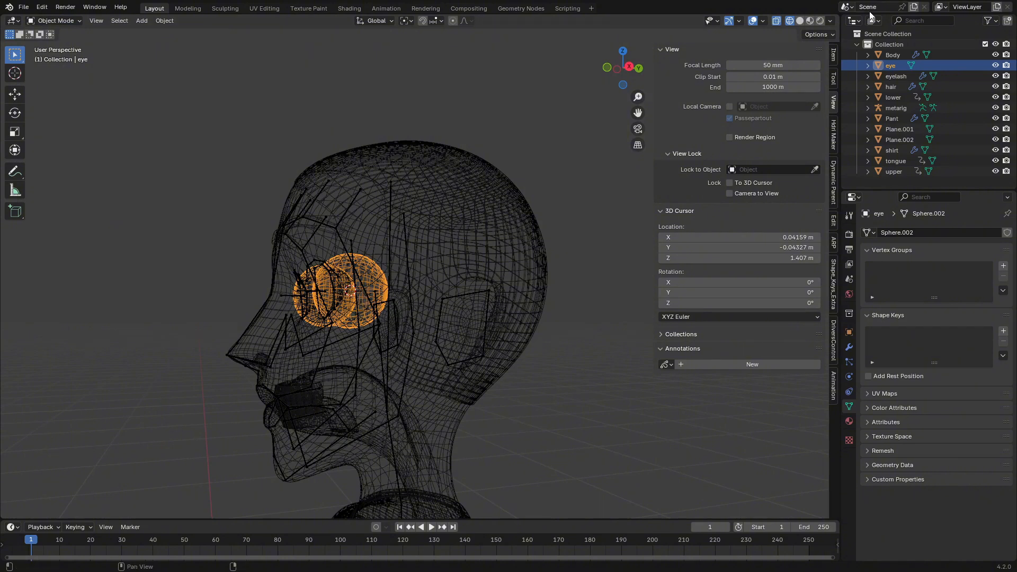
pyautogui.click(809, 21)
pyautogui.rightClick(338, 237)
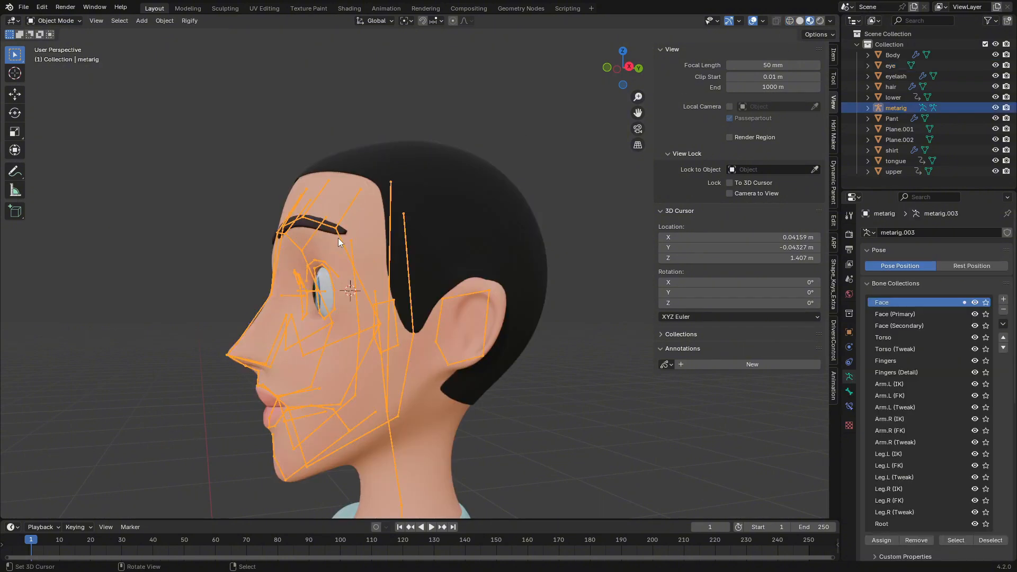
pyautogui.press('Tab')
pyautogui.moveTo(338, 241); pyautogui.dragTo(418, 257, button='middle')
pyautogui.scroll(4, 418, 256)
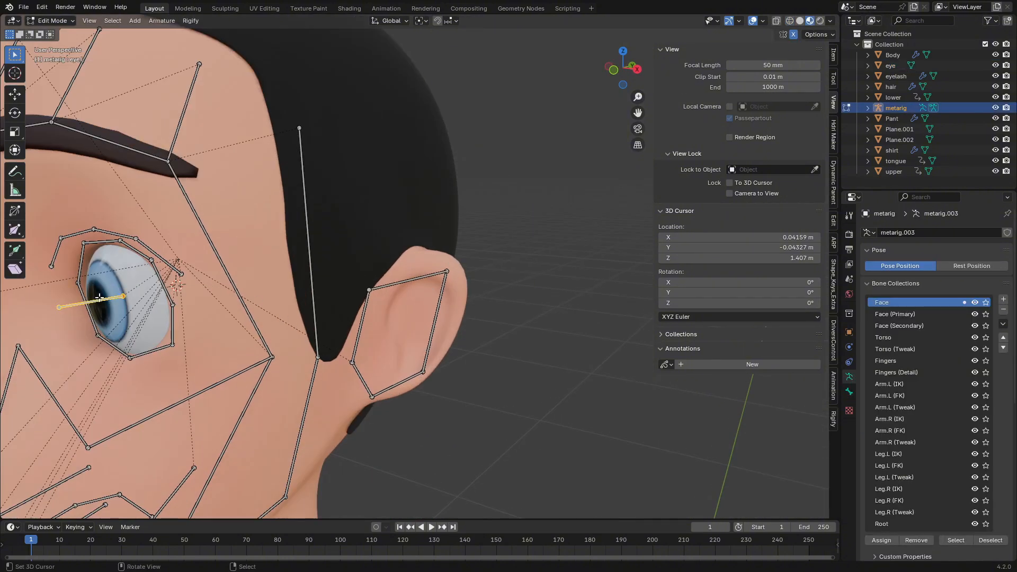
# Step: Snap the left eye bone's base to the 3D cursor, then lengthen the bone using the 3D cursor as pivot point
pyautogui.moveTo(220, 326); pyautogui.dragTo(402, 313, button='middle')
pyautogui.scroll(-2, 286, 323)
pyautogui.hotkey('shift', 's')
pyautogui.click(295, 325)
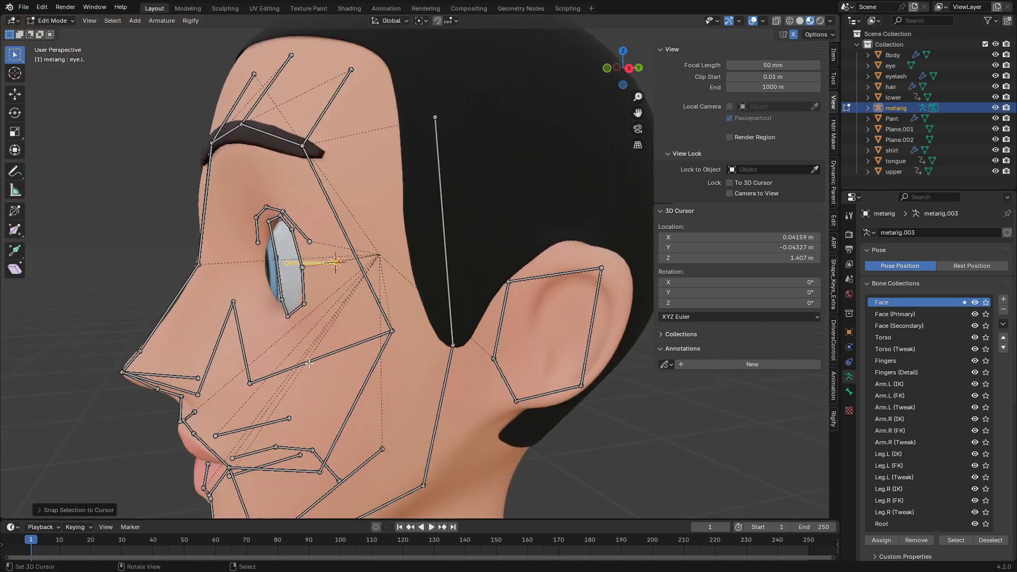
pyautogui.press('s')
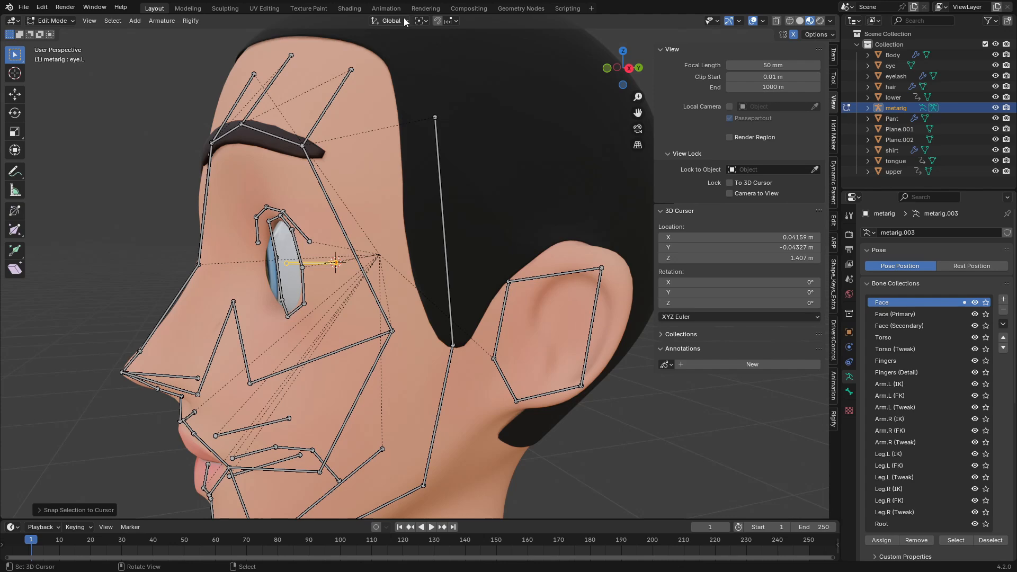
pyautogui.click(418, 20)
pyautogui.click(437, 56)
pyautogui.press('s')
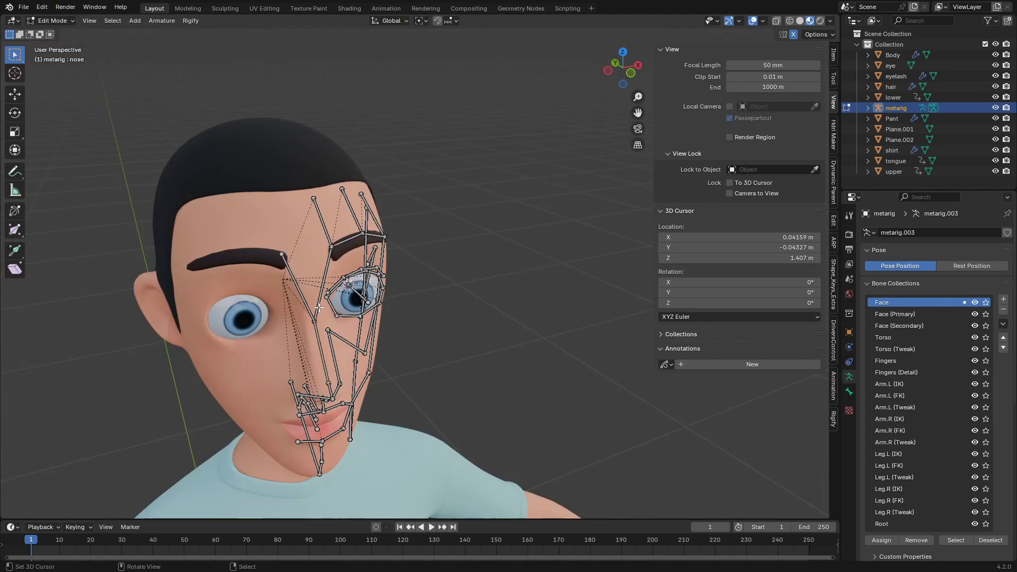
# Step: Reveal all hidden bones of the metarig and save the file
pyautogui.hotkey('alt', 'h')
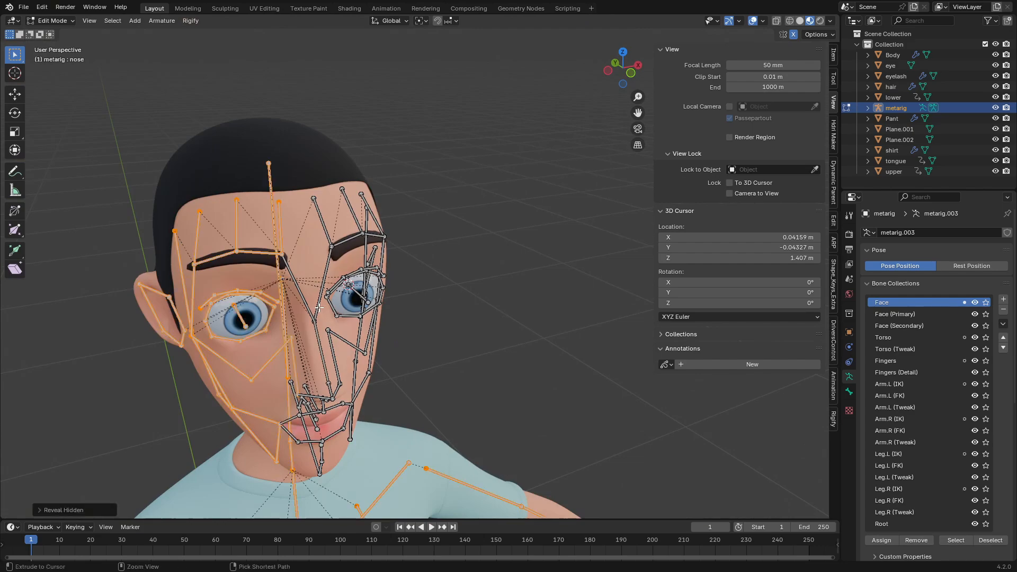
pyautogui.hotkey('ctrl', 's')
pyautogui.moveTo(319, 308); pyautogui.dragTo(190, 262, button='middle')
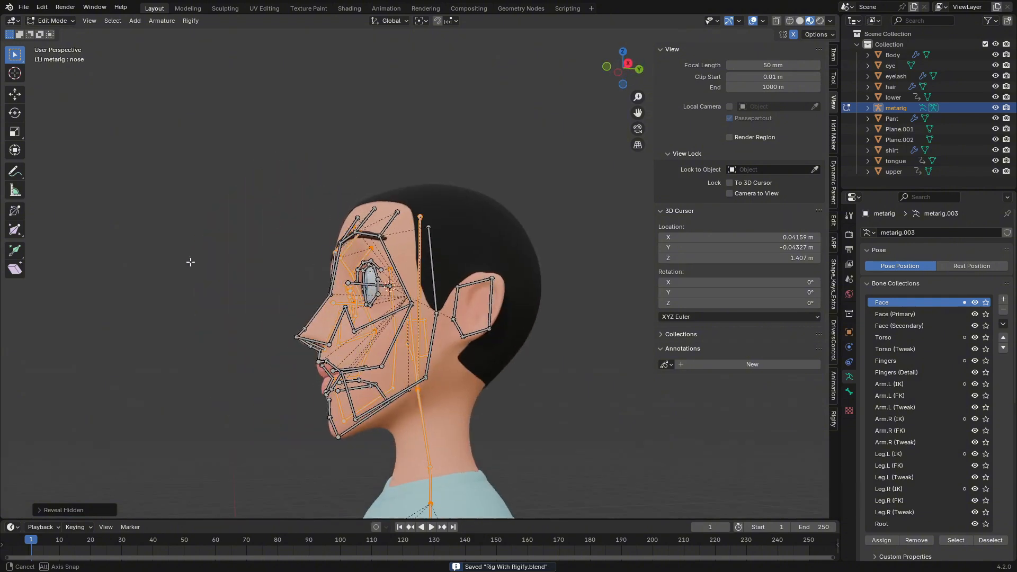
pyautogui.scroll(-3, 191, 263)
pyautogui.keyDown('shift'); pyautogui.moveTo(352, 377); pyautogui.dragTo(445, 318, button='middle'); pyautogui.keyUp('shift')
pyautogui.scroll(-4, 394, 364)
pyautogui.scroll(5, 473, 320)
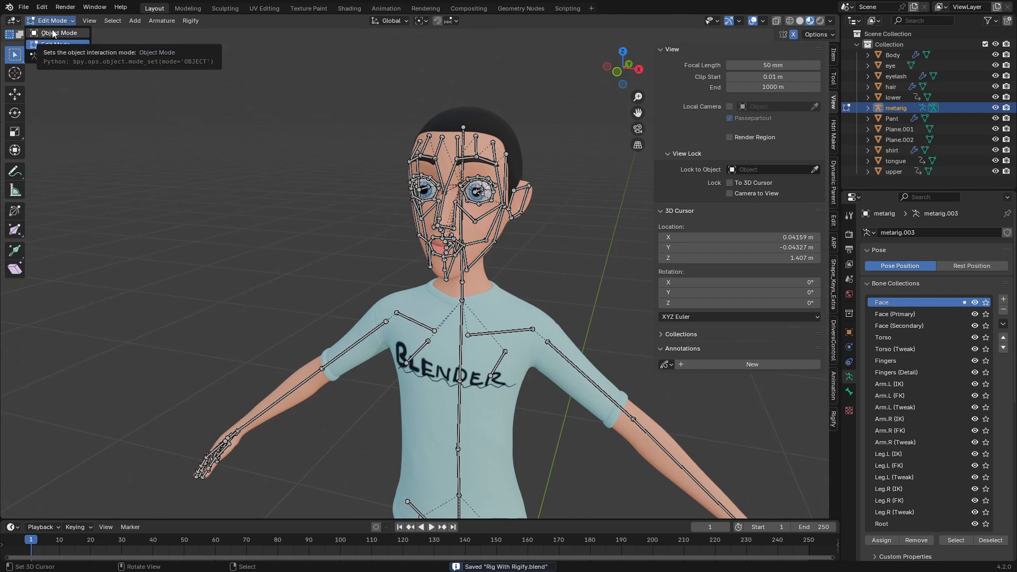
# Step: Return the metarig to Object Mode, apply all its transforms and save the file
pyautogui.click(53, 34)
pyautogui.scroll(-3, 60, 72)
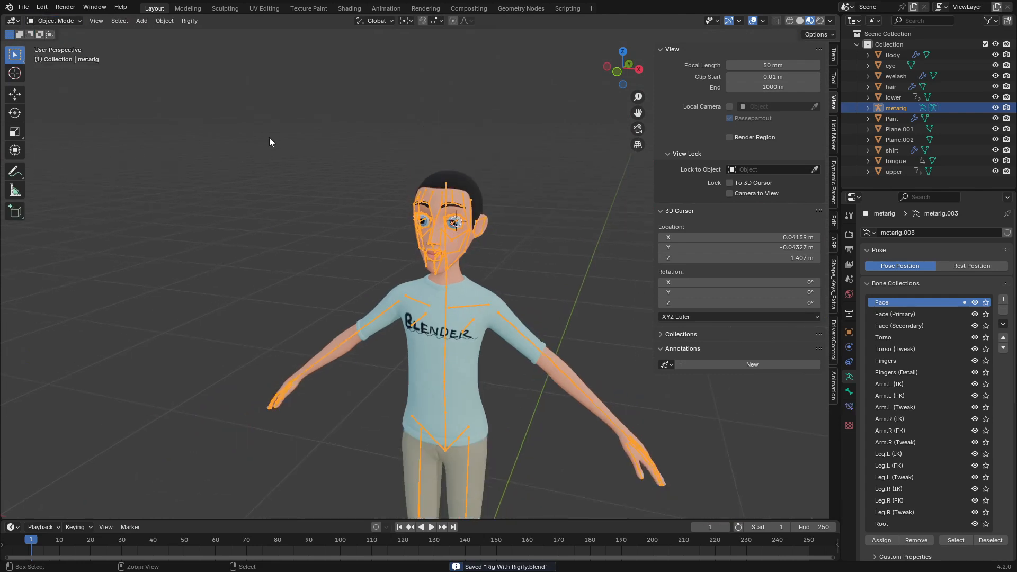
pyautogui.hotkey('ctrl', 'a')
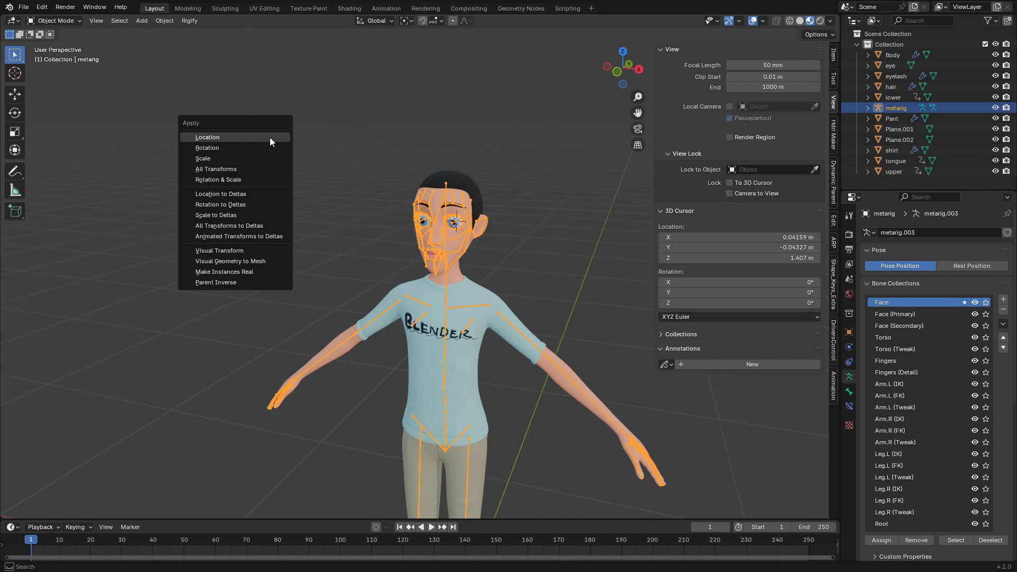
pyautogui.click(248, 169)
pyautogui.hotkey('ctrl', 's')
pyautogui.hotkey('ctrl', 'a')
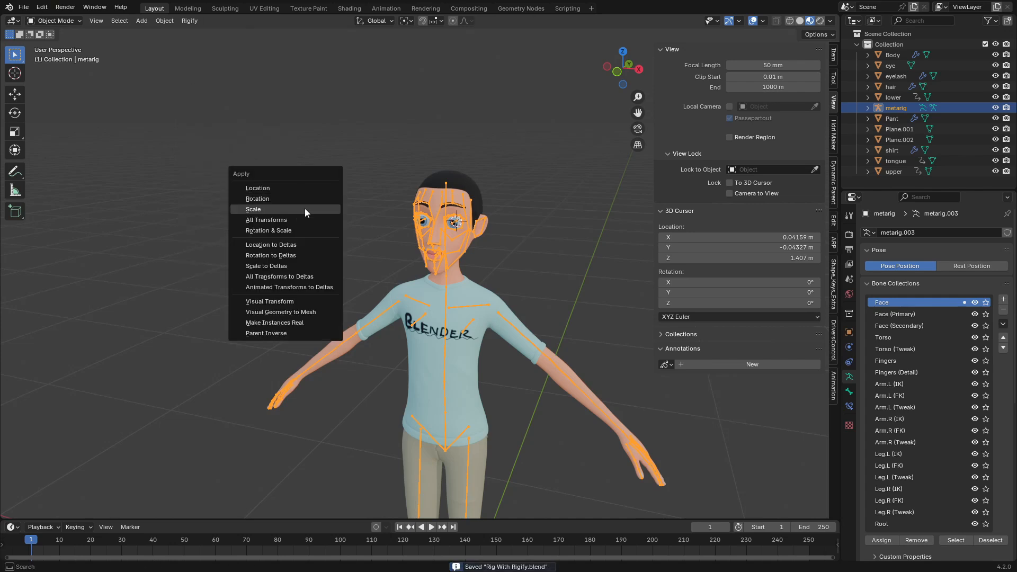
pyautogui.click(281, 219)
# Step: Upgrade the metarig's face rig with Rigify and generate the control rig
pyautogui.scroll(5, 491, 308)
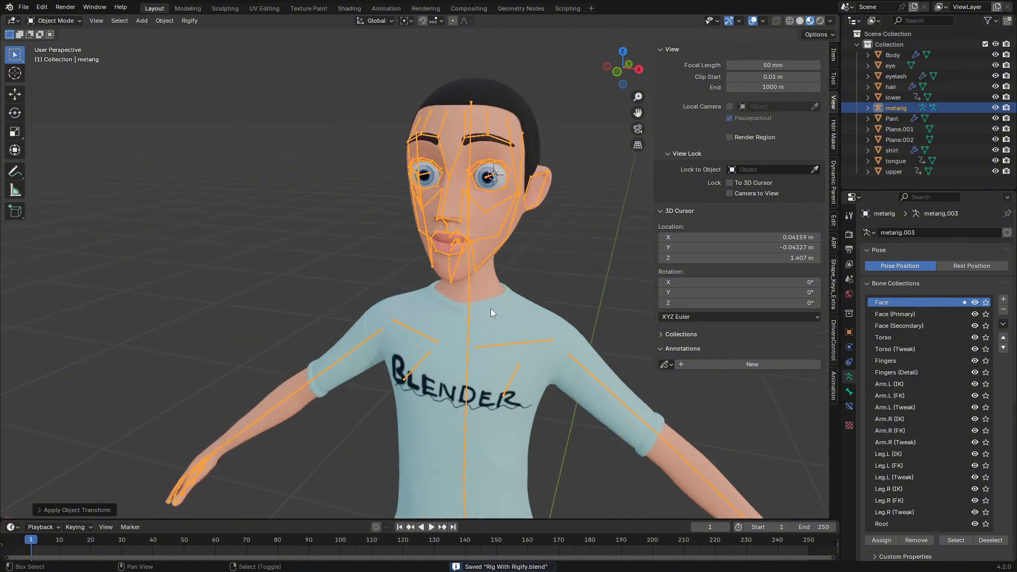
pyautogui.scroll(-10, 1006, 477)
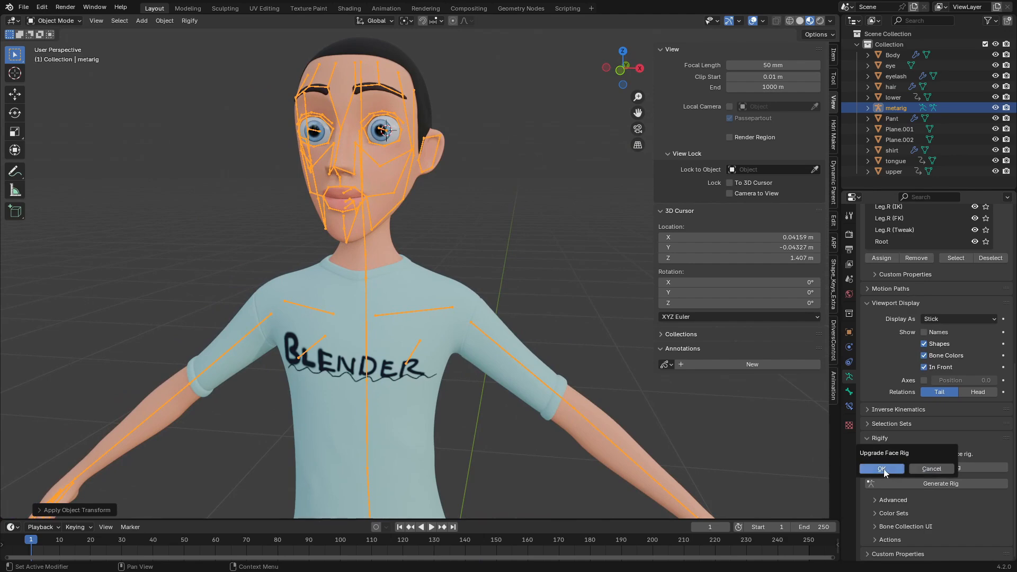
pyautogui.click(881, 469)
pyautogui.moveTo(524, 201); pyautogui.dragTo(431, 234, button='middle')
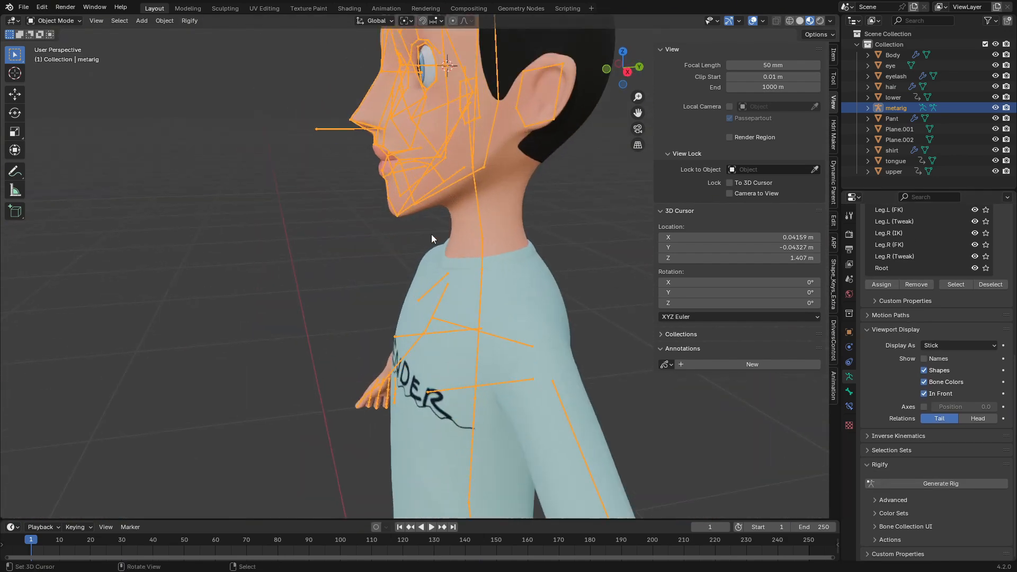
pyautogui.click(939, 483)
pyautogui.moveTo(615, 299); pyautogui.dragTo(302, 247, button='middle')
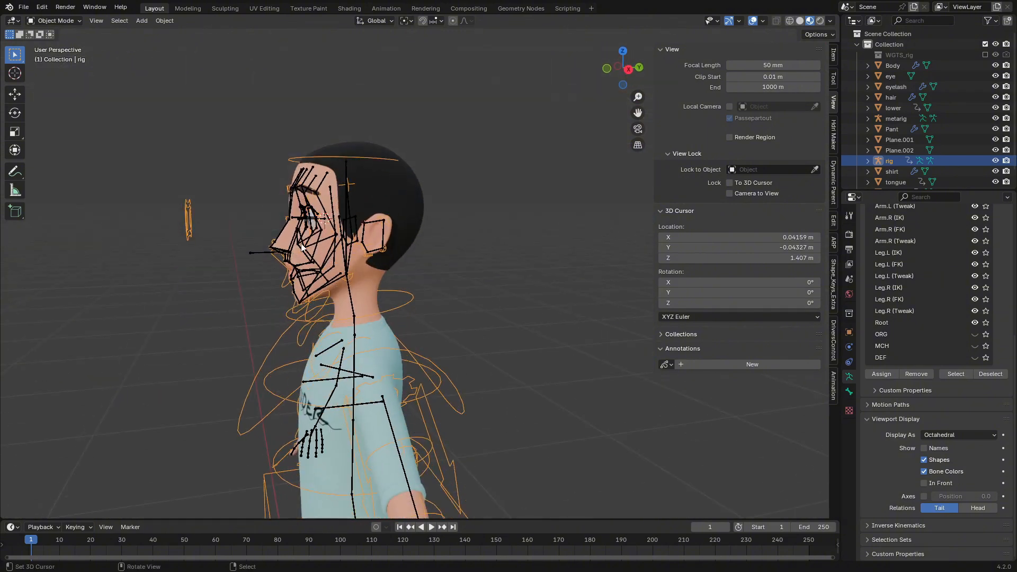
# Step: Inspect the metarig's head bones in Edit Mode, then return to Object Mode and delete the generated rig
pyautogui.rightClick(346, 205)
pyautogui.press('Tab')
pyautogui.moveTo(366, 243); pyautogui.dragTo(369, 312, button='middle')
pyautogui.scroll(4, 360, 360)
pyautogui.press('Tab')
pyautogui.scroll(-5, 217, 247)
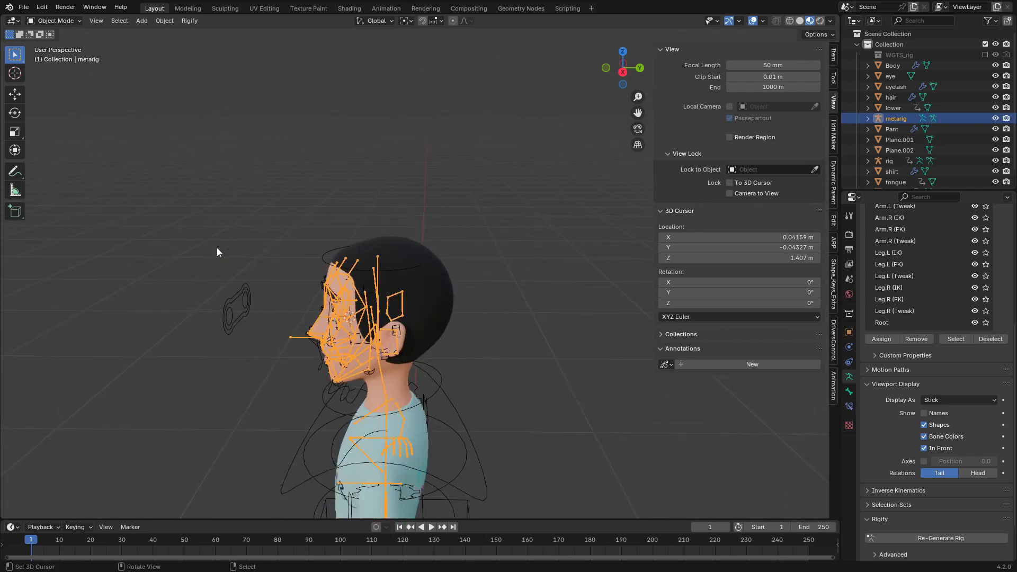
pyautogui.moveTo(218, 247); pyautogui.dragTo(274, 301, button='middle')
pyautogui.rightClick(275, 301)
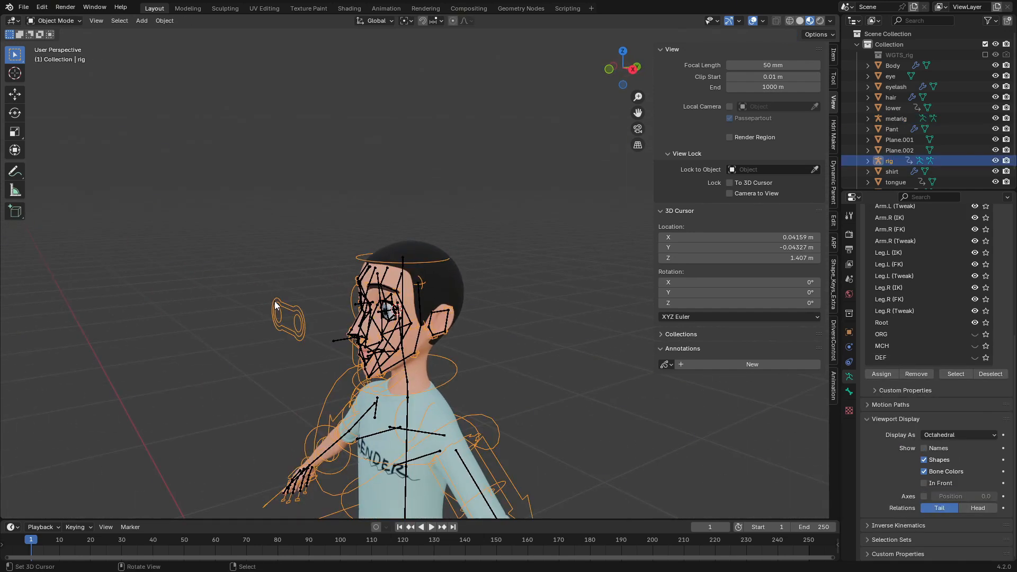
pyautogui.click(259, 301)
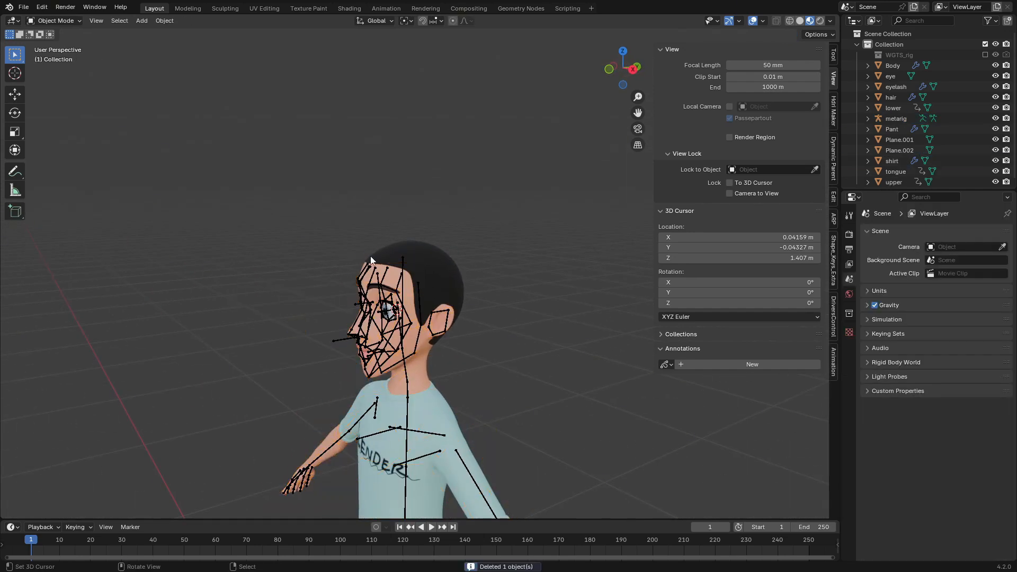
# Step: Open the metarig in Edit Mode in right side view and select the vertical head bone, spine.006
pyautogui.rightClick(401, 256)
pyautogui.press('KP_3')
pyautogui.press('Tab')
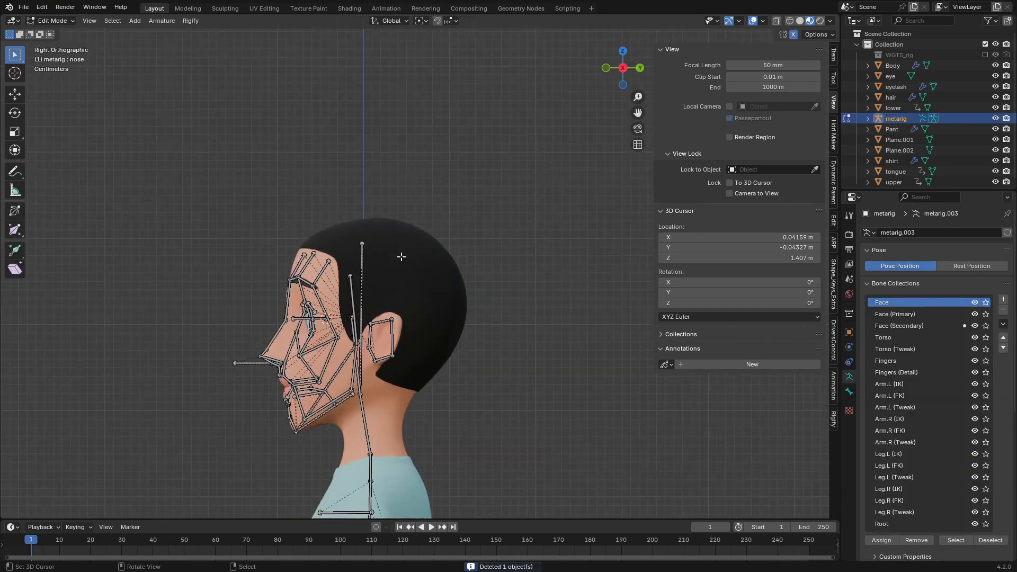
pyautogui.scroll(3, 401, 256)
pyautogui.rightClick(323, 272)
pyautogui.keyDown('shift'); pyautogui.moveTo(325, 272); pyautogui.dragTo(267, 192, button='middle'); pyautogui.keyUp('shift')
pyautogui.scroll(2, 267, 192)
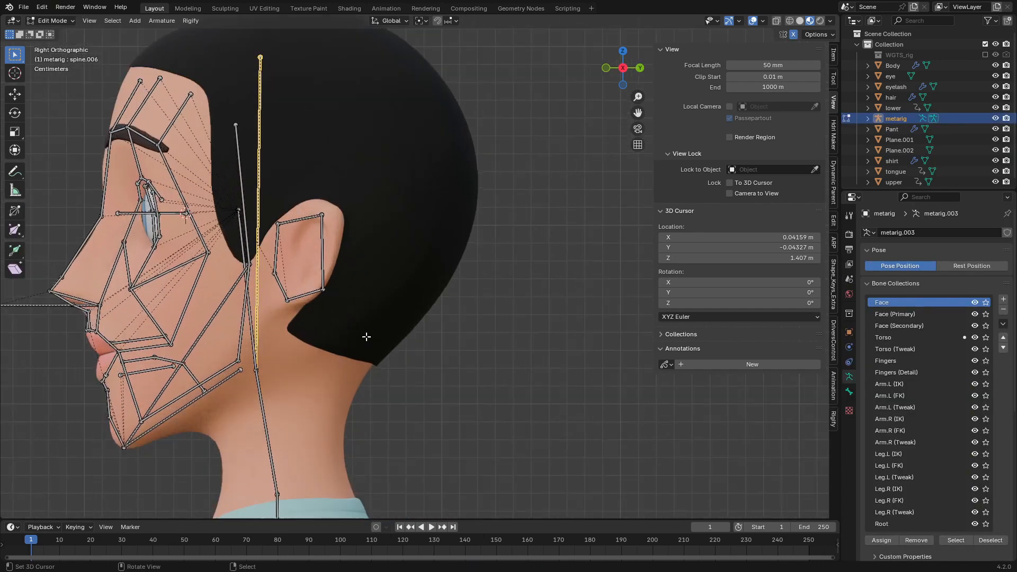
# Step: Move the head bone, together with its base joint and the adjacent face bone, about 0.013 m back along Y to align with the neck
pyautogui.press('b')
pyautogui.moveTo(244, 347); pyautogui.dragTo(264, 392)
pyautogui.press('b')
pyautogui.moveTo(226, 199); pyautogui.dragTo(234, 218)
pyautogui.press('g')
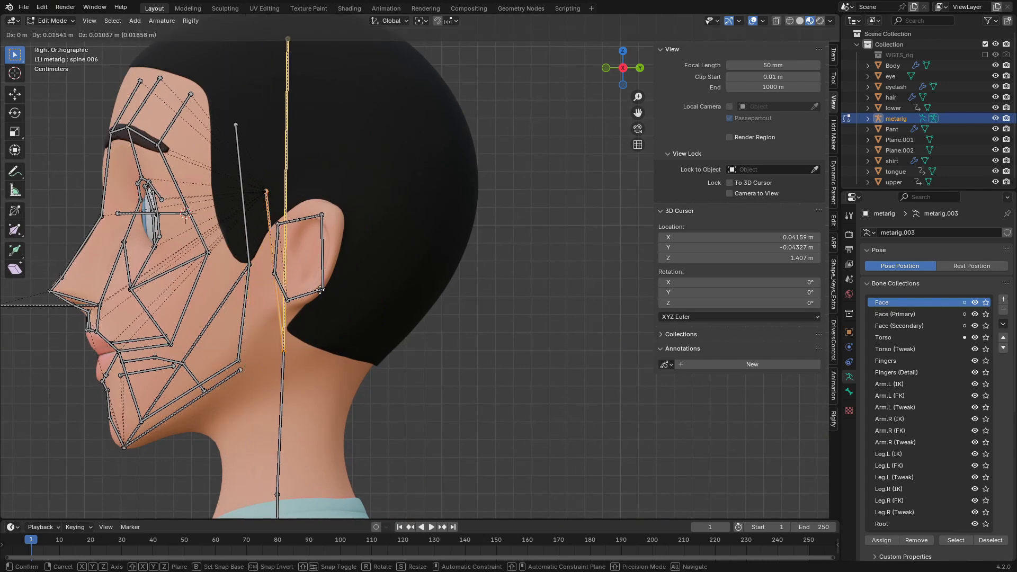
pyautogui.press('y')
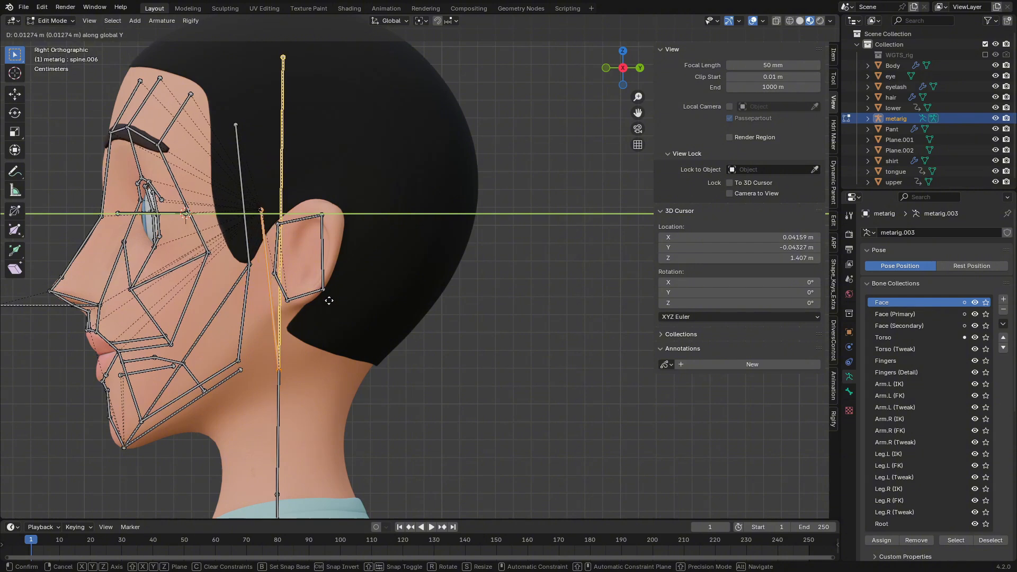
pyautogui.click(333, 301)
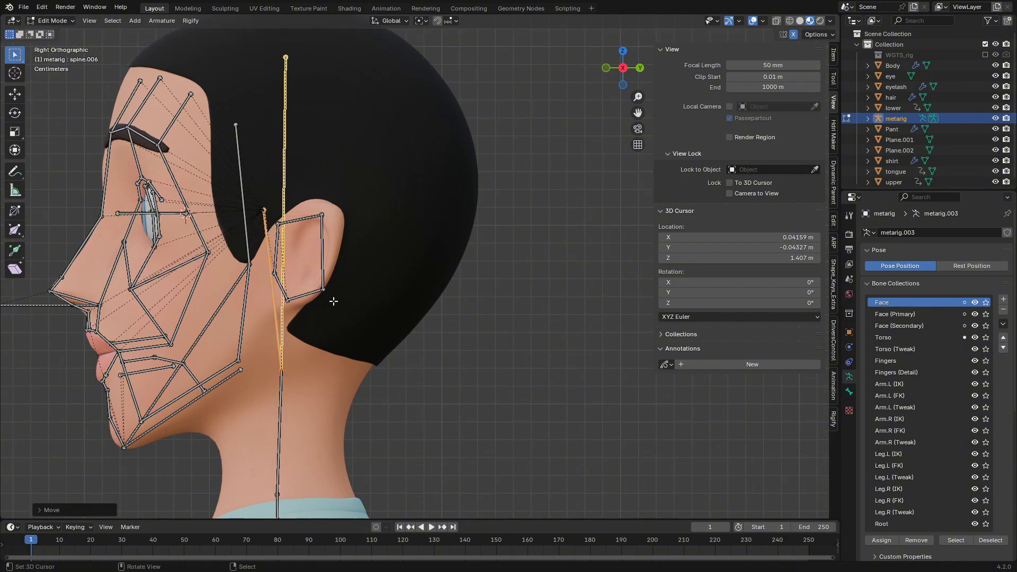
pyautogui.scroll(-3, 334, 299)
pyautogui.press('g')
pyautogui.press('y')
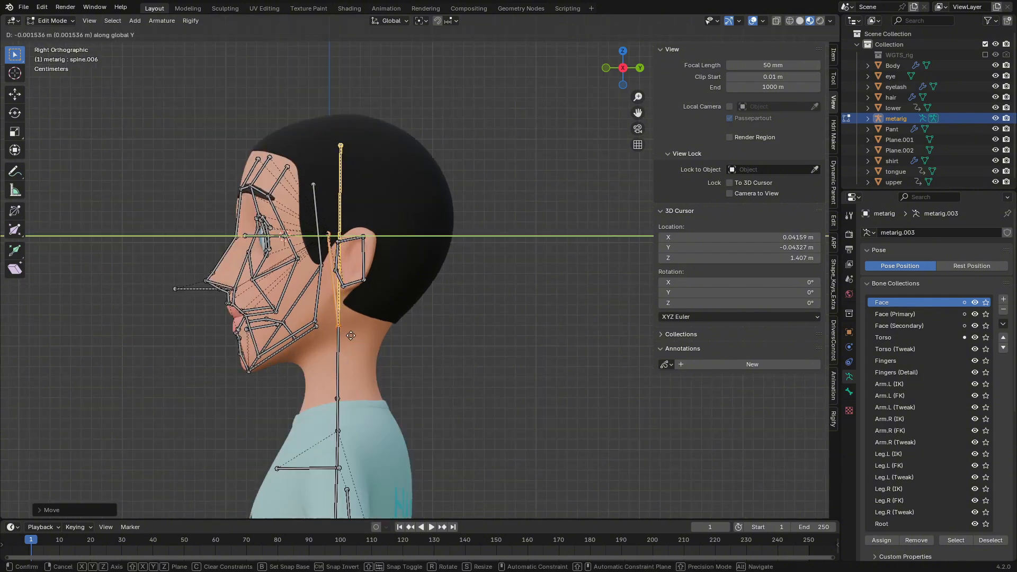
pyautogui.click(349, 335)
# Step: Return the metarig to Object Mode, apply its transforms and generate the Rigify control rig again
pyautogui.press('Tab')
pyautogui.scroll(-4, 286, 301)
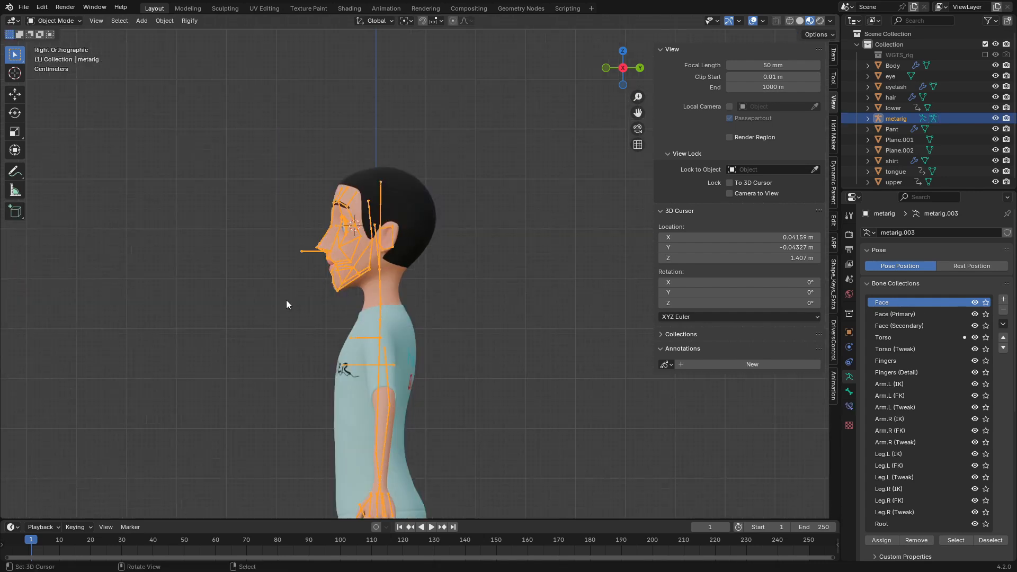
pyautogui.hotkey('ctrl', 'a')
pyautogui.click(287, 301)
pyautogui.scroll(-5, 1009, 528)
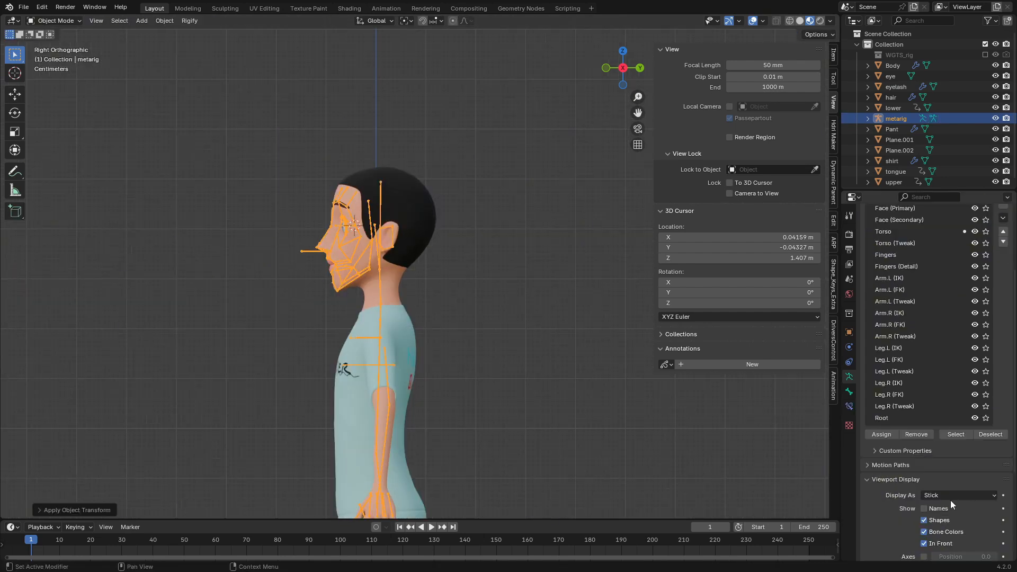
pyautogui.scroll(-5, 950, 499)
pyautogui.click(913, 506)
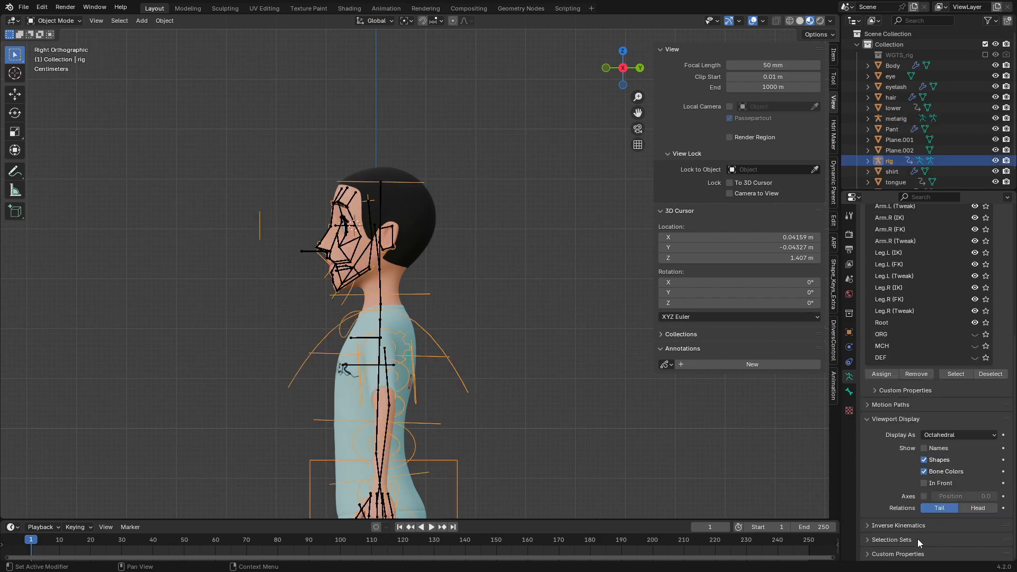
pyautogui.moveTo(435, 304)
pyautogui.mouseDown(button='middle')
pyautogui.moveTo(535, 328)
pyautogui.moveTo(534, 313)
pyautogui.moveTo(502, 308)
pyautogui.moveTo(423, 314)
pyautogui.mouseUp(button='middle')
pyautogui.scroll(4, 536, 329)
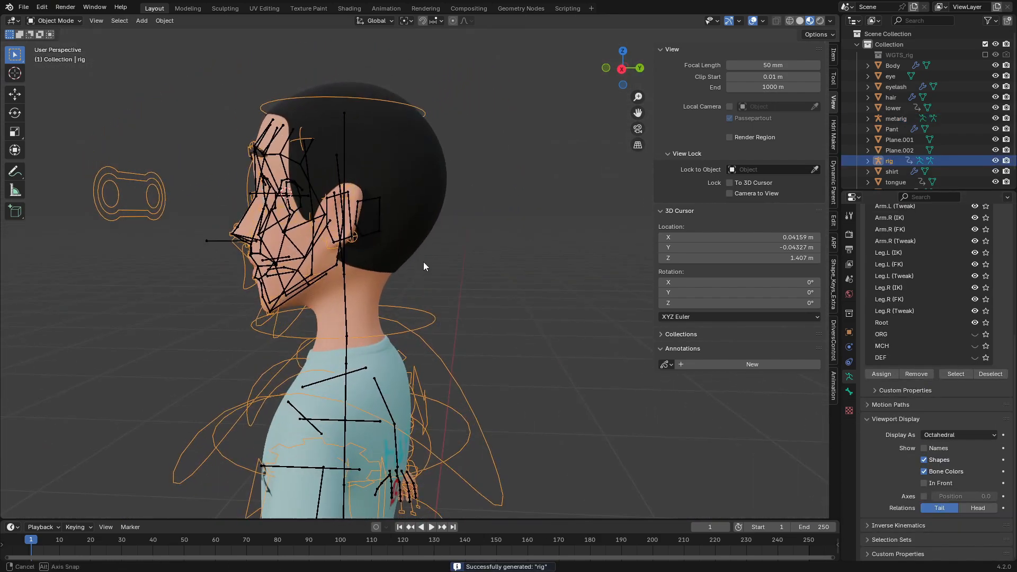
# Step: Undo the accidental move of the metarig and hide the metarig in Object Mode
pyautogui.moveTo(424, 262); pyautogui.dragTo(209, 253, button='middle')
pyautogui.click(208, 253)
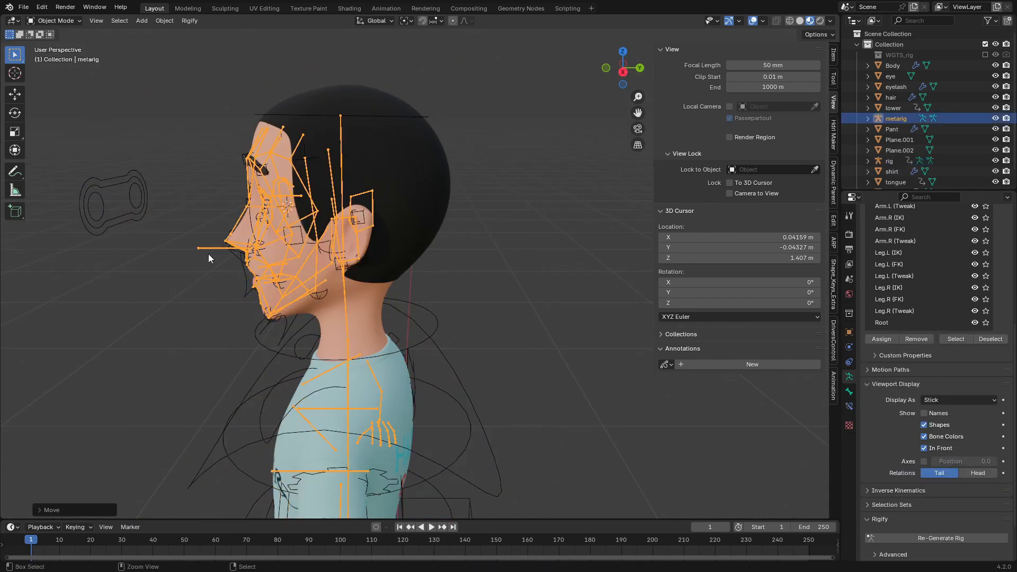
pyautogui.hotkey('ctrl', 'z')
pyautogui.hotkey('ctrl', 'z')
pyautogui.rightClick(214, 242)
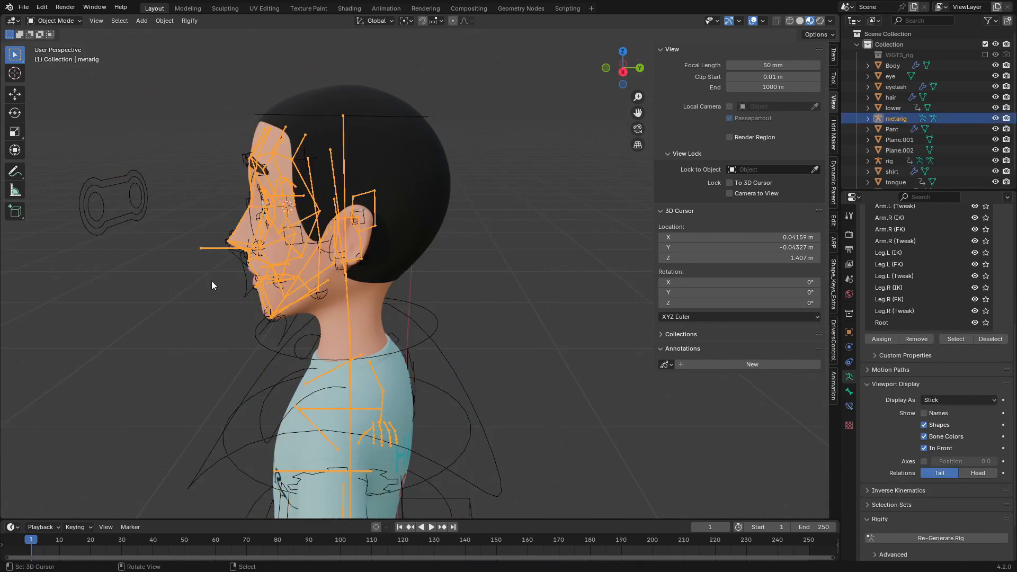
pyautogui.press('h')
pyautogui.moveTo(211, 286); pyautogui.dragTo(370, 302, button='middle')
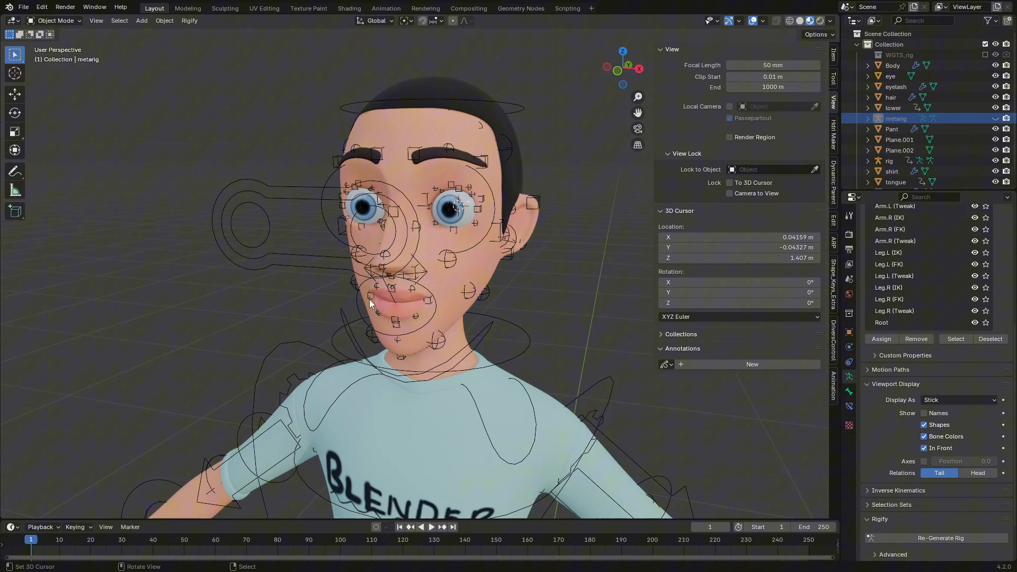
# Step: Select the generated control rig and save the Blender file
pyautogui.click(523, 350)
pyautogui.moveTo(523, 360); pyautogui.dragTo(488, 360, button='middle')
pyautogui.hotkey('ctrl', 's')
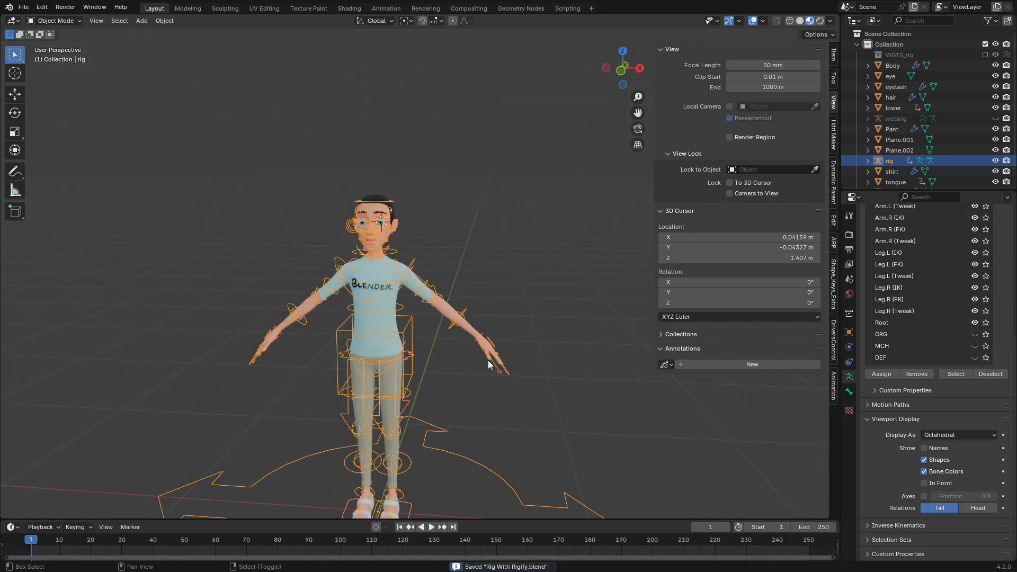
pyautogui.scroll(5, 487, 360)
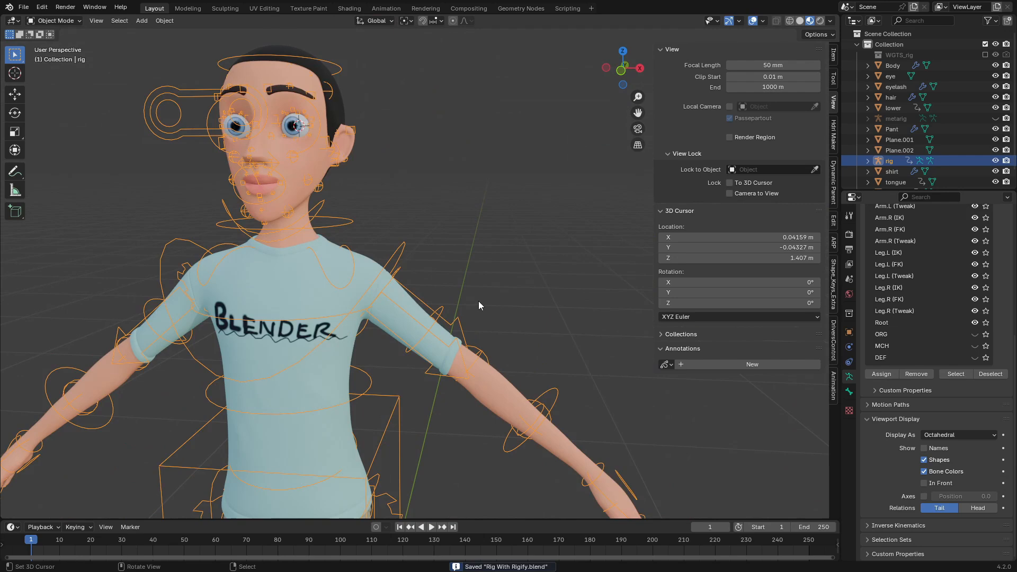
# Step: Select the character's eye object, cancel its move and hide it
pyautogui.press('KP_1')
pyautogui.scroll(5, 362, 136)
pyautogui.rightClick(374, 217)
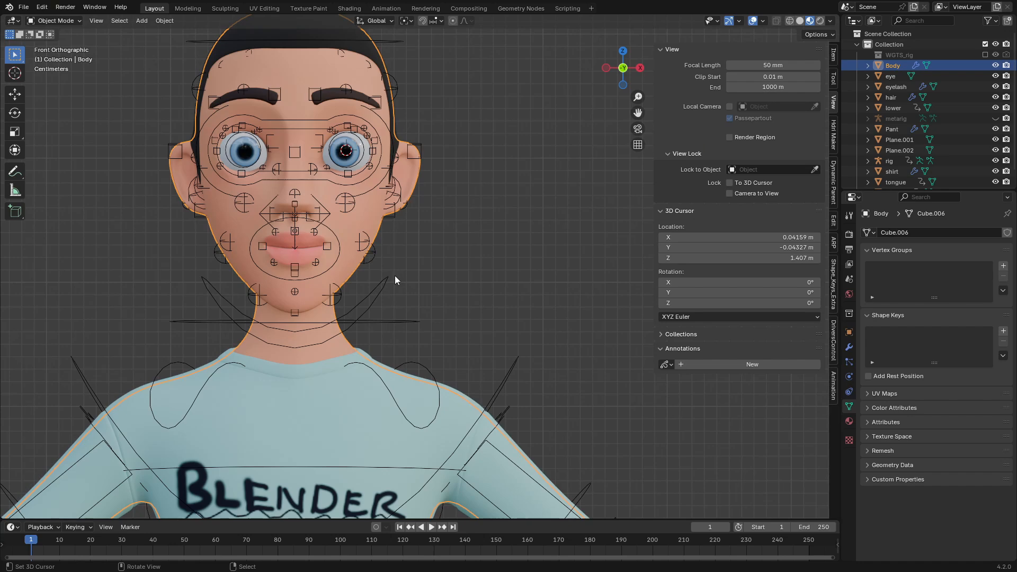
pyautogui.moveTo(395, 276); pyautogui.dragTo(489, 280, button='middle')
pyautogui.rightClick(485, 259)
pyautogui.scroll(-5, 486, 259)
pyautogui.scroll(4, 502, 278)
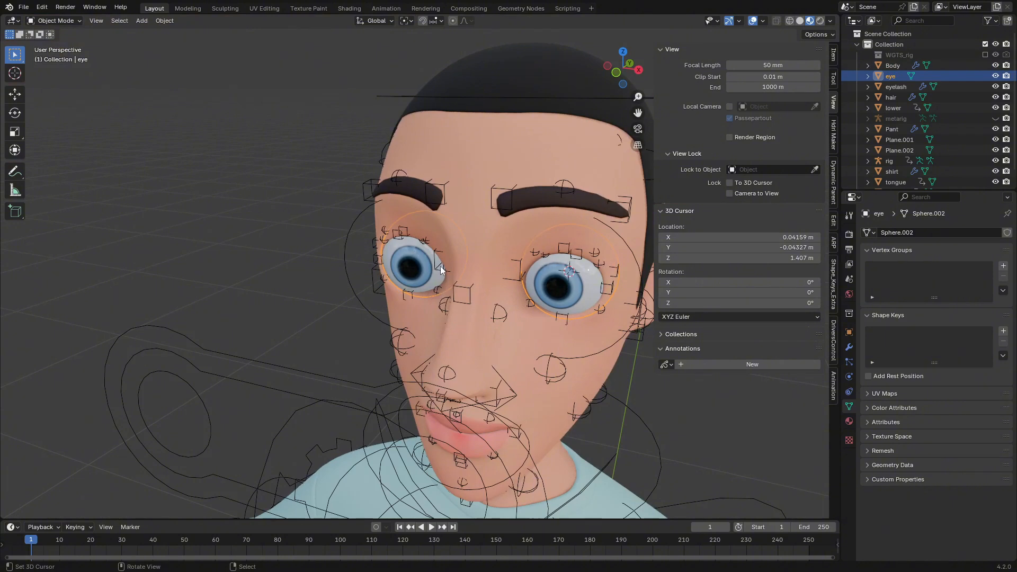
pyautogui.press('g')
pyautogui.rightClick(432, 315)
pyautogui.press('h')
# Step: Hide the upper teeth, lower teeth and tongue objects inside the head
pyautogui.scroll(-2, 464, 336)
pyautogui.moveTo(630, 360); pyautogui.dragTo(447, 394, button='middle')
pyautogui.scroll(7, 538, 364)
pyautogui.scroll(4, 447, 405)
pyautogui.rightClick(272, 189)
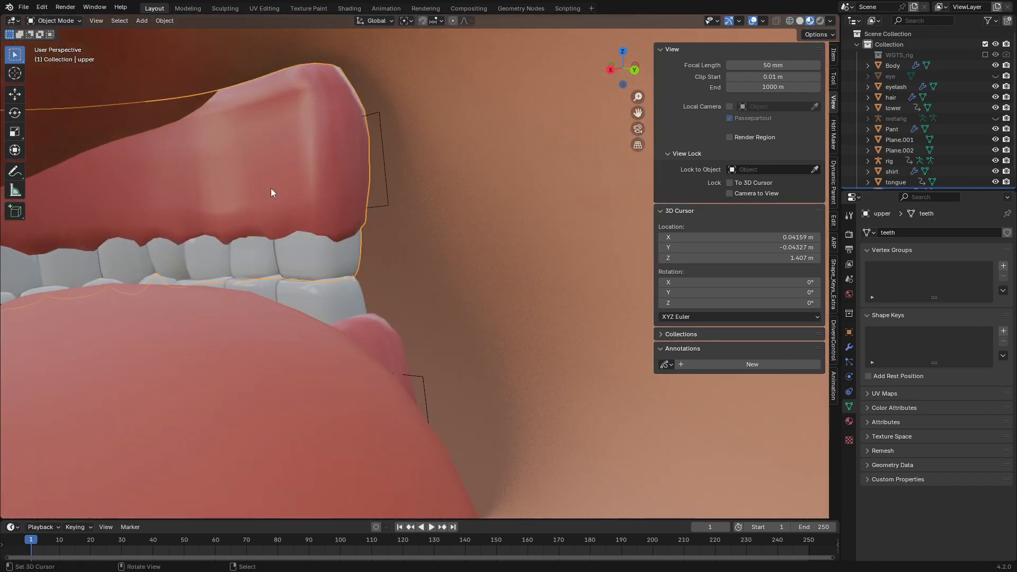
pyautogui.press('h')
pyautogui.rightClick(329, 299)
pyautogui.press('h')
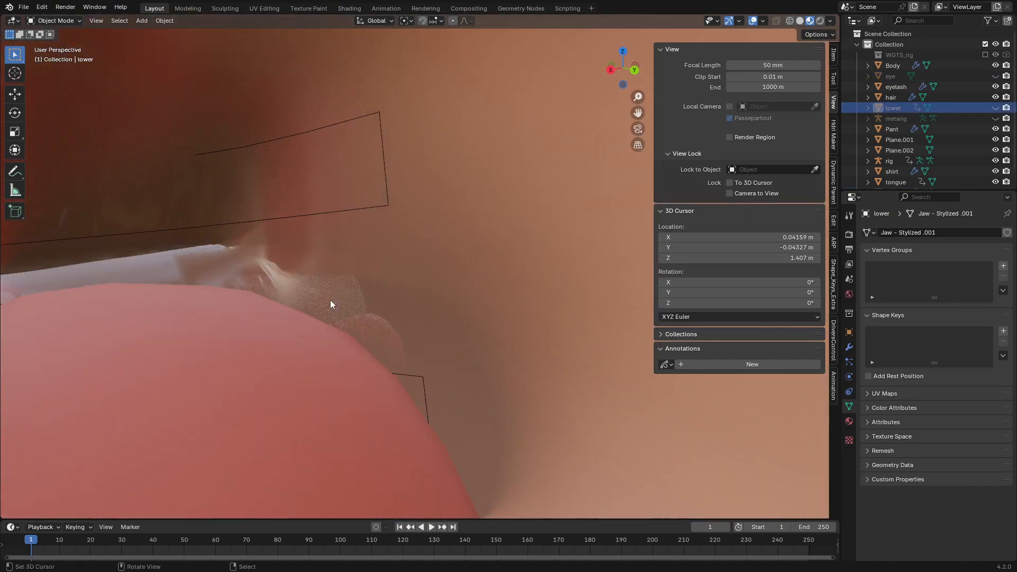
pyautogui.rightClick(262, 312)
pyautogui.press('h')
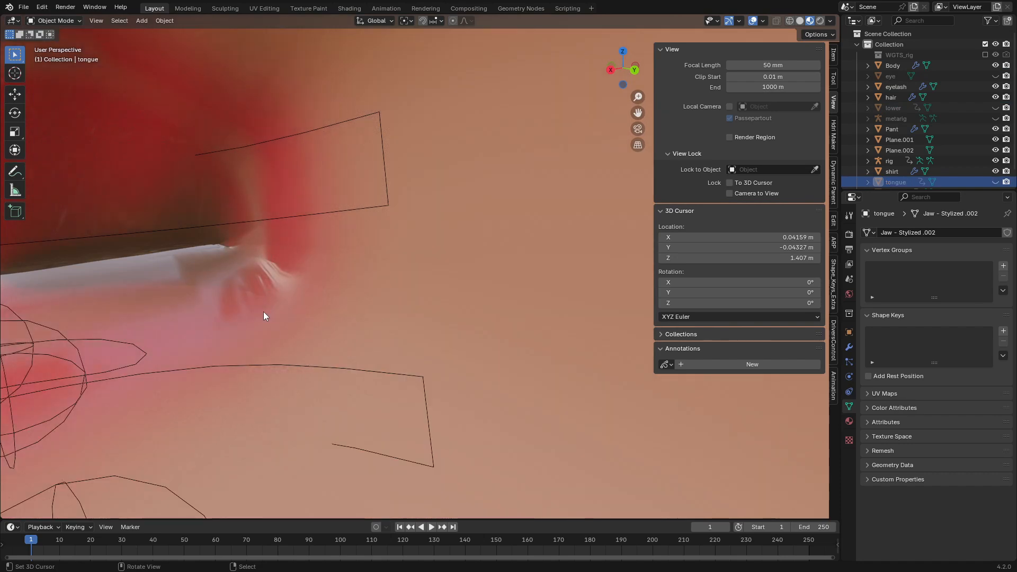
# Step: Select all visible character meshes in front view and make the generated rig the active object
pyautogui.moveTo(262, 311); pyautogui.dragTo(541, 300, button='middle')
pyautogui.scroll(-5, 541, 300)
pyautogui.scroll(-7, 542, 300)
pyautogui.moveTo(498, 347); pyautogui.dragTo(294, 399, button='middle')
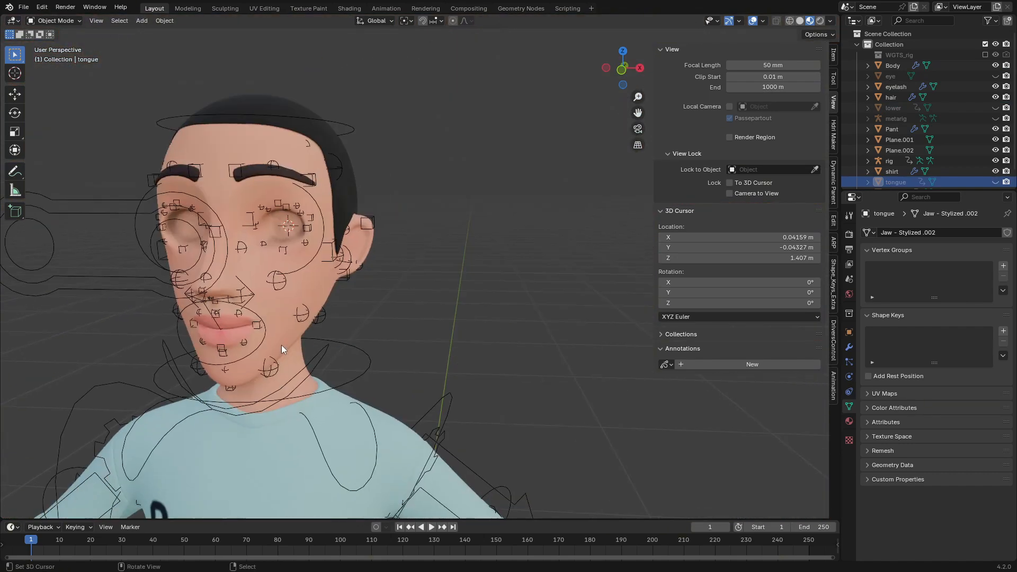
pyautogui.press('KP_1')
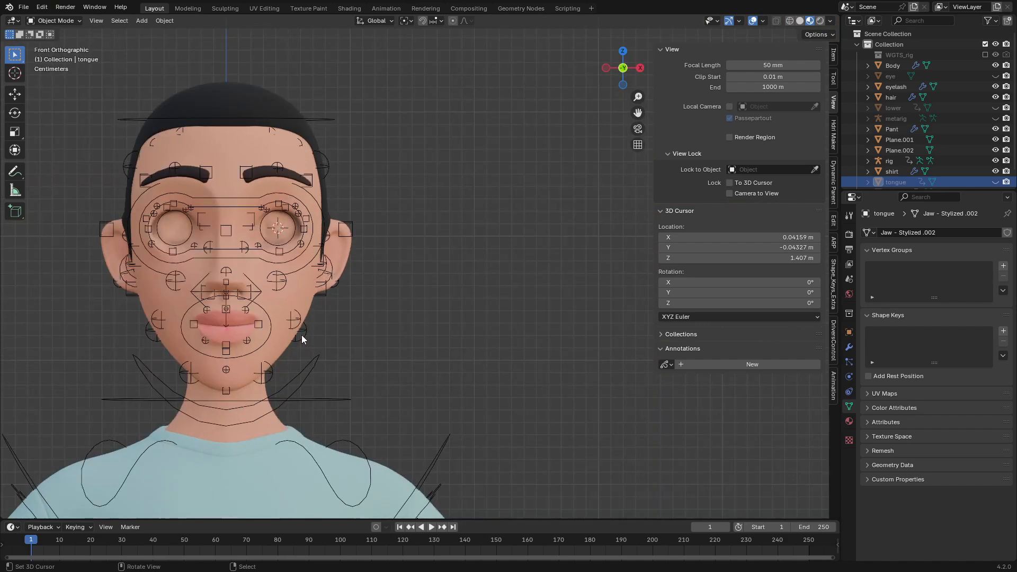
pyautogui.press('a')
pyautogui.keyDown('shift'); pyautogui.click(317, 371); pyautogui.keyUp('shift')
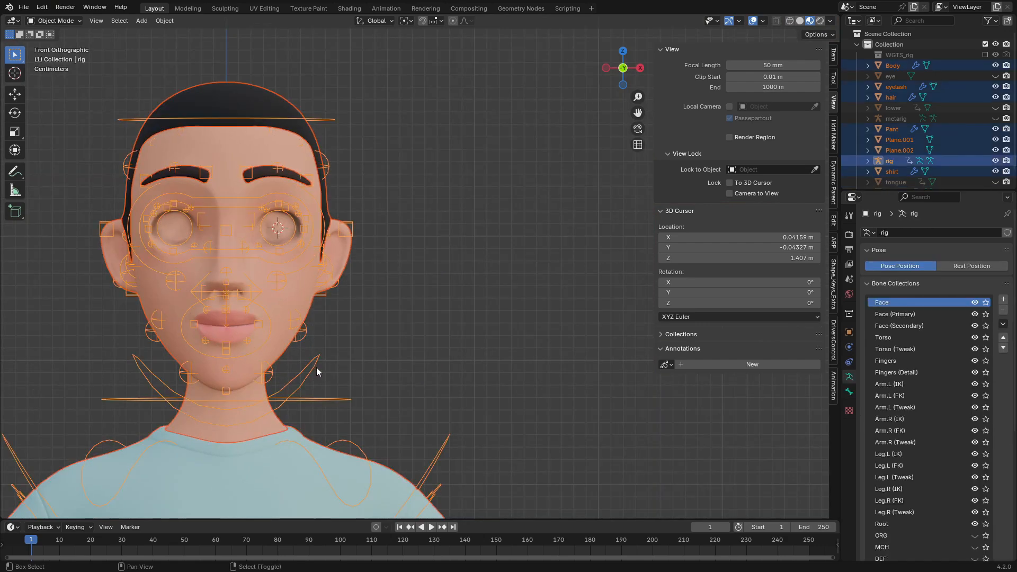
# Step: Select the sandal mesh on the character's left foot
pyautogui.scroll(-8, 316, 371)
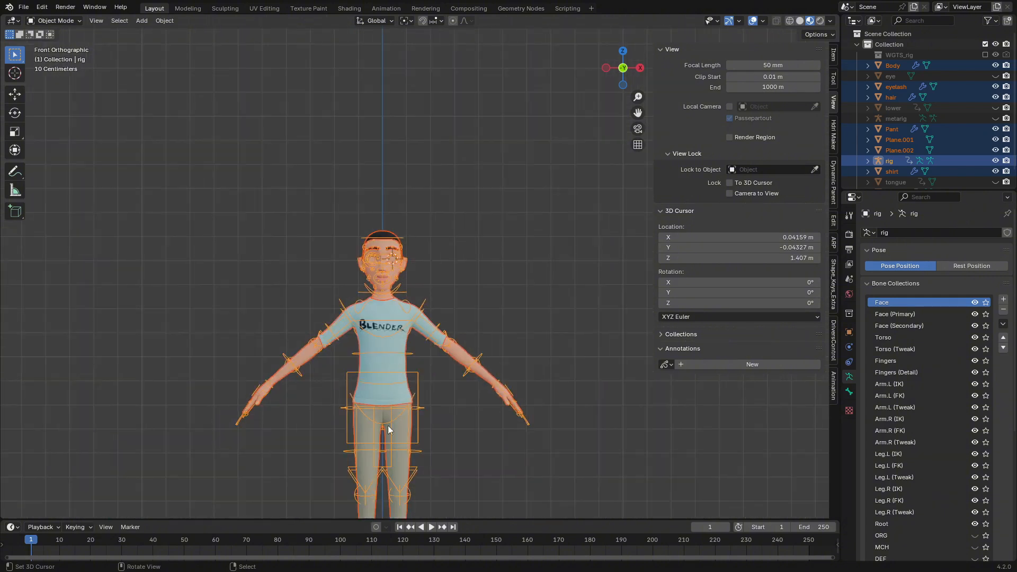
pyautogui.keyDown('shift'); pyautogui.moveTo(383, 324); pyautogui.dragTo(389, 164, button='middle'); pyautogui.keyUp('shift')
pyautogui.moveTo(426, 298); pyautogui.dragTo(361, 365, button='middle')
pyautogui.scroll(7, 406, 348)
pyautogui.click(370, 281)
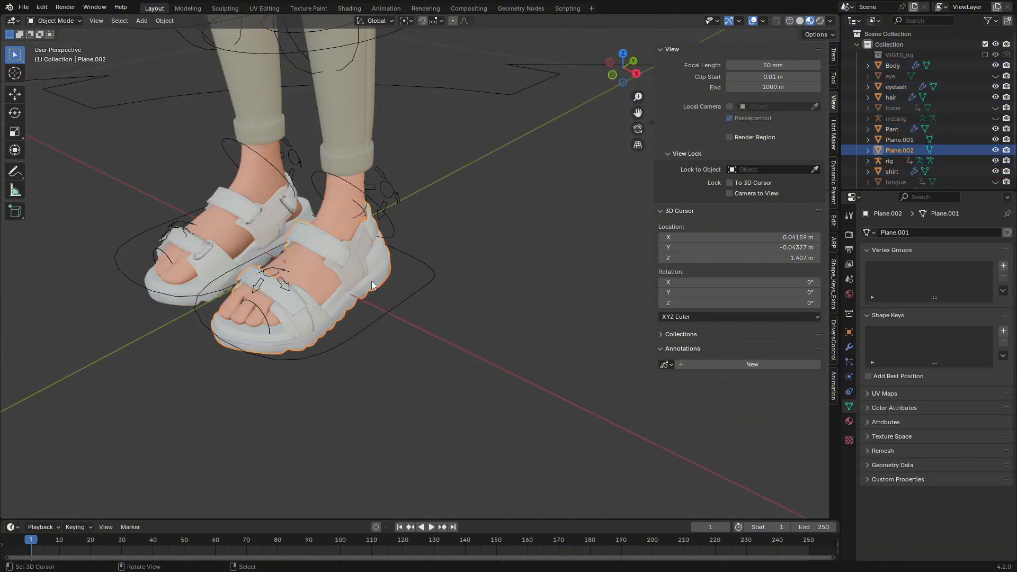
# Step: Hide both sandal meshes, Plane.002 and Plane.001, leaving the character's feet bare
pyautogui.press('h')
pyautogui.click(275, 233)
pyautogui.press('h')
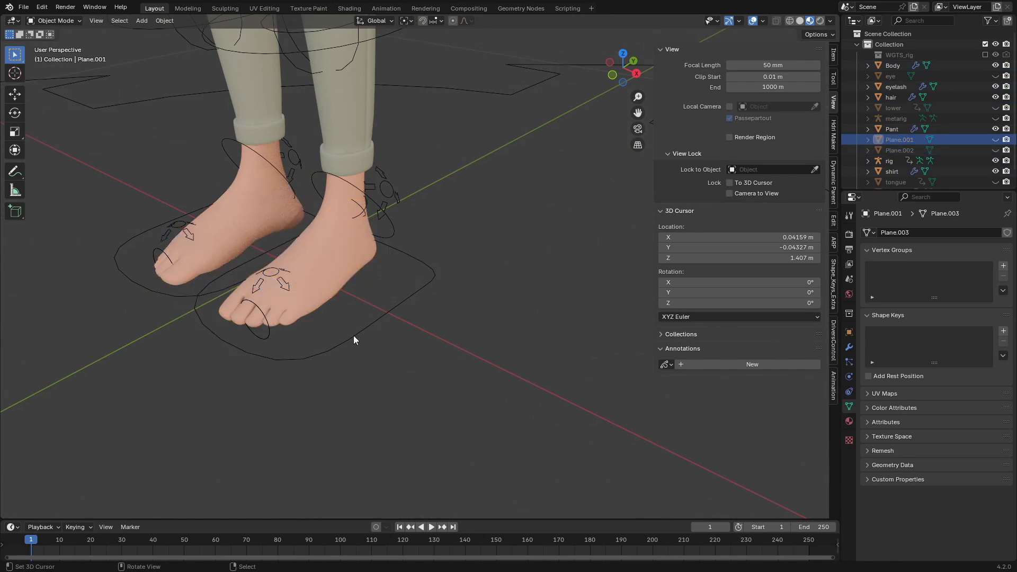
# Step: Select all visible character meshes with the rig as the active object and parent them to it with automatic weights
pyautogui.scroll(-3, 382, 371)
pyautogui.press('a')
pyautogui.keyDown('shift'); pyautogui.rightClick(392, 300); pyautogui.keyUp('shift')
pyautogui.keyDown('shift'); pyautogui.rightClick(392, 300); pyautogui.keyUp('shift')
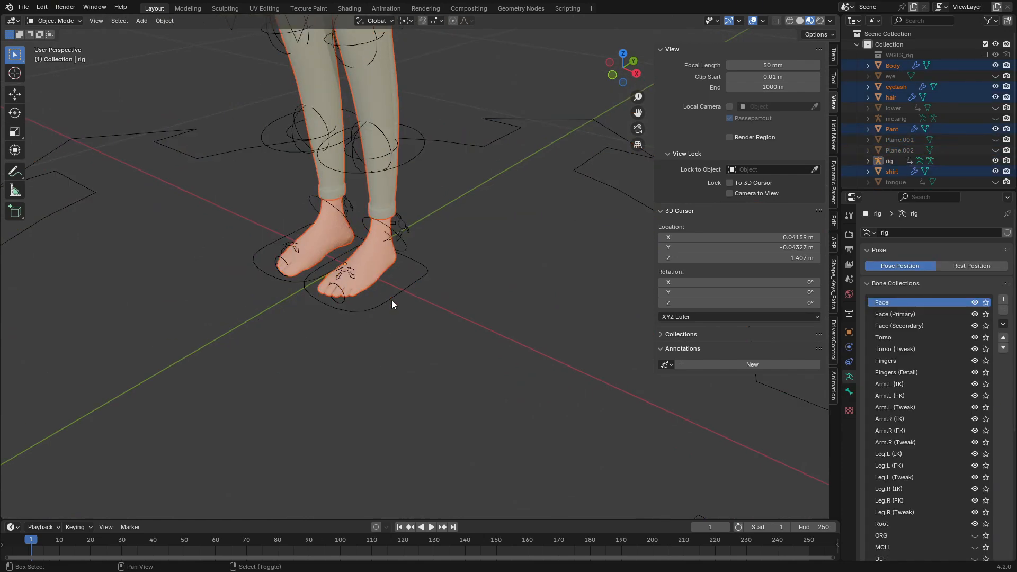
pyautogui.keyDown('shift'); pyautogui.rightClick(392, 299); pyautogui.keyUp('shift')
pyautogui.scroll(-2, 391, 300)
pyautogui.moveTo(392, 299); pyautogui.dragTo(357, 370, button='middle')
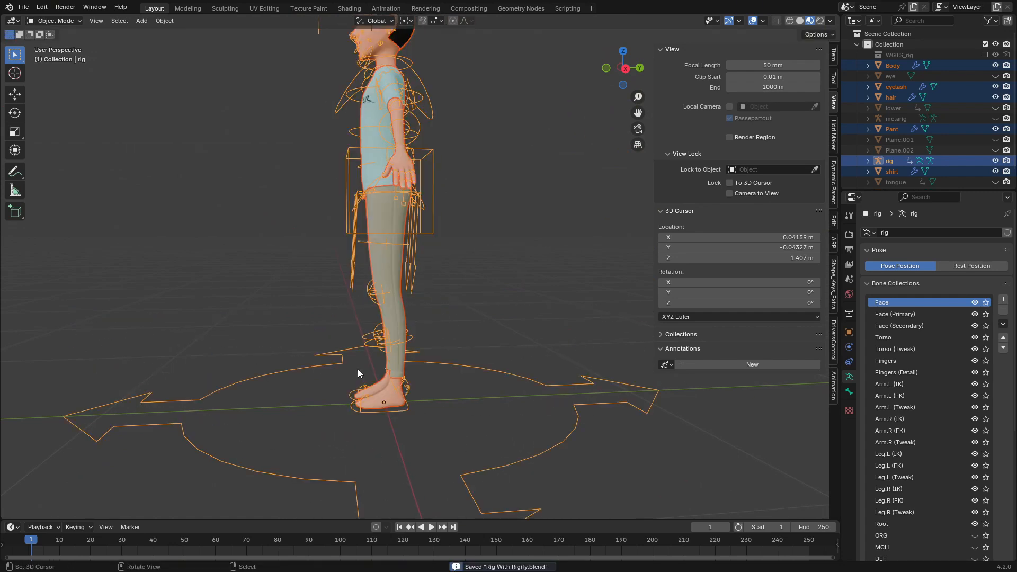
pyautogui.hotkey('ctrl', 'p')
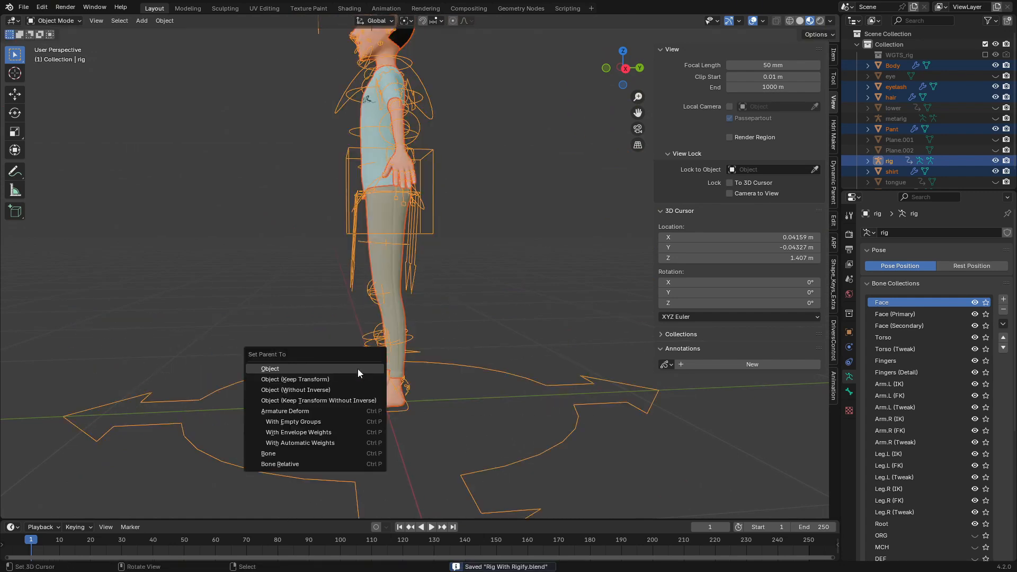
pyautogui.click(309, 442)
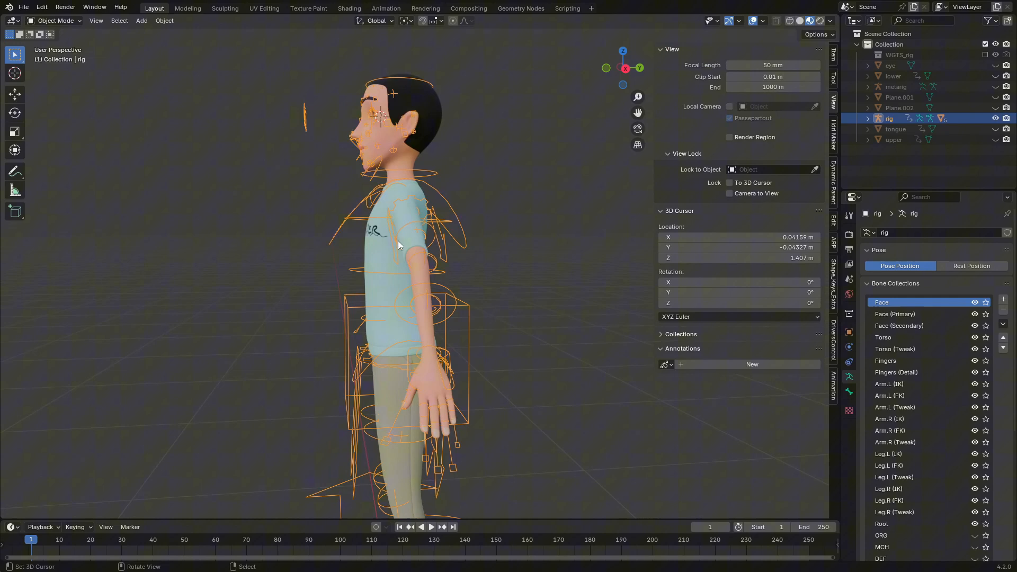
# Step: Select only the rig and switch it to Pose Mode
pyautogui.moveTo(399, 240); pyautogui.dragTo(482, 251, button='middle')
pyautogui.click(481, 254)
pyautogui.scroll(3, 230, 159)
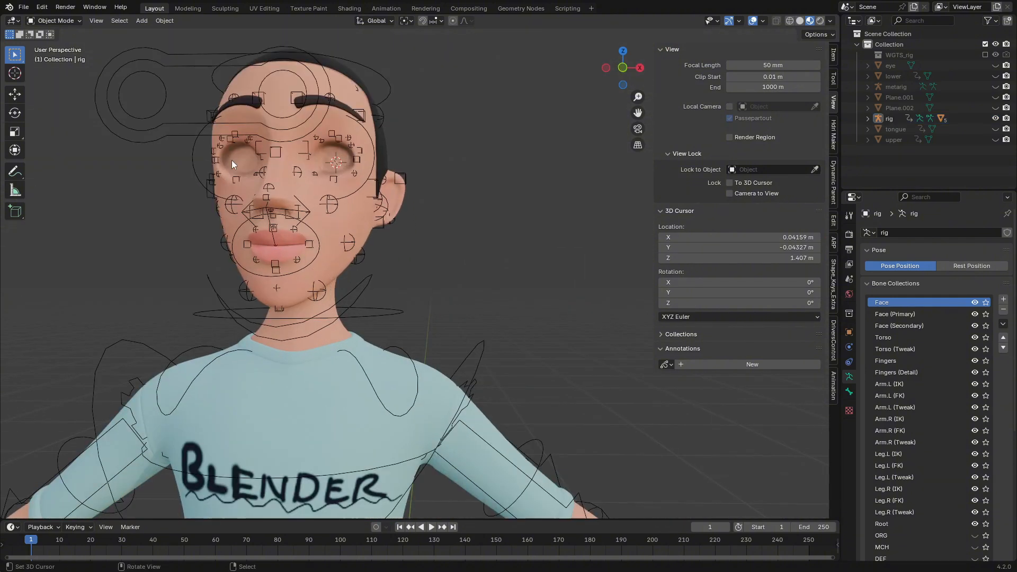
pyautogui.click(153, 123)
pyautogui.click(49, 21)
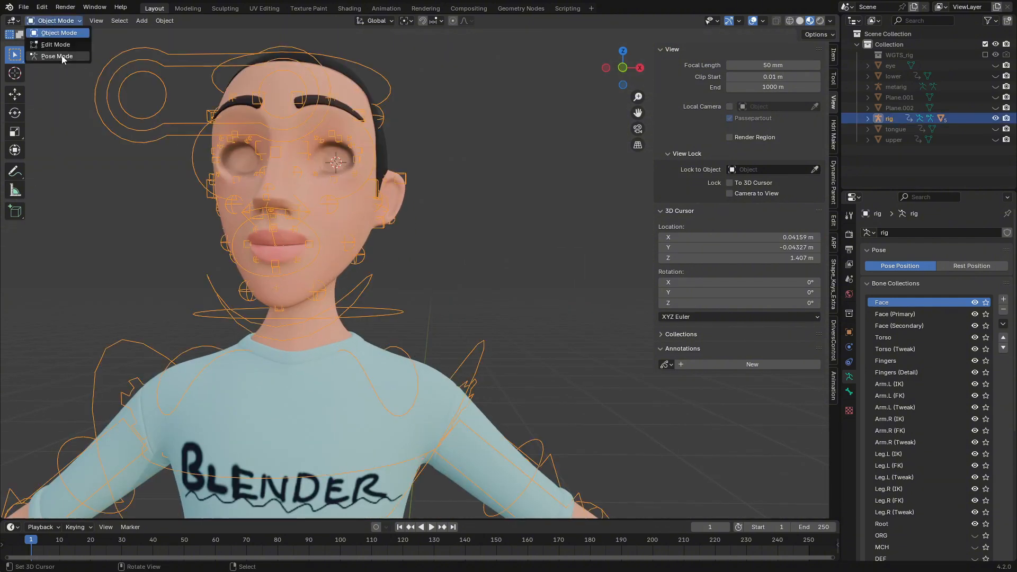
pyautogui.click(59, 53)
# Step: Try rotating the jaw_master bone about the global X axis to test the mouth deformation
pyautogui.keyDown('shift'); pyautogui.moveTo(346, 371); pyautogui.dragTo(370, 297, button='middle'); pyautogui.keyUp('shift')
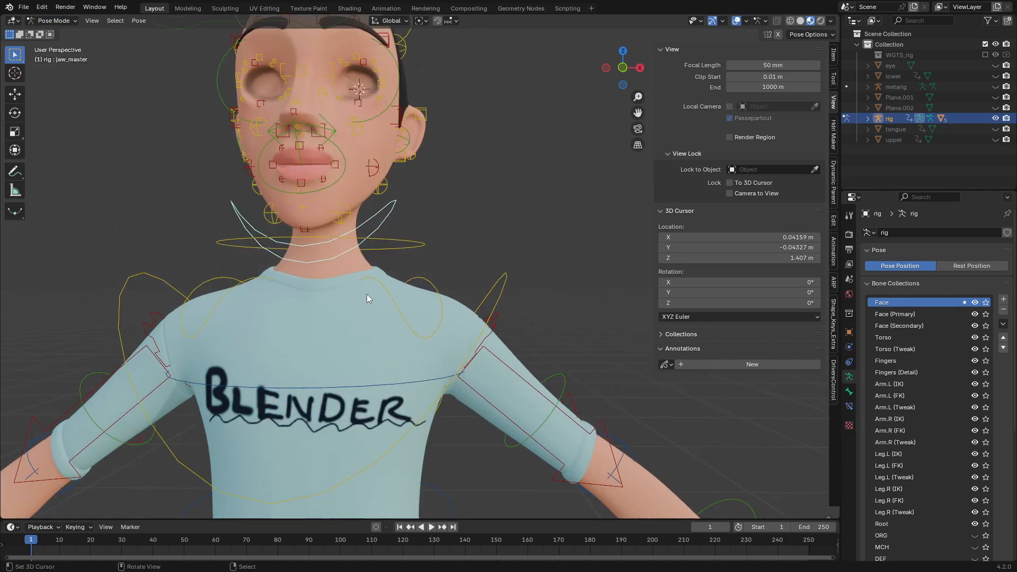
pyautogui.press('r')
pyautogui.press('x')
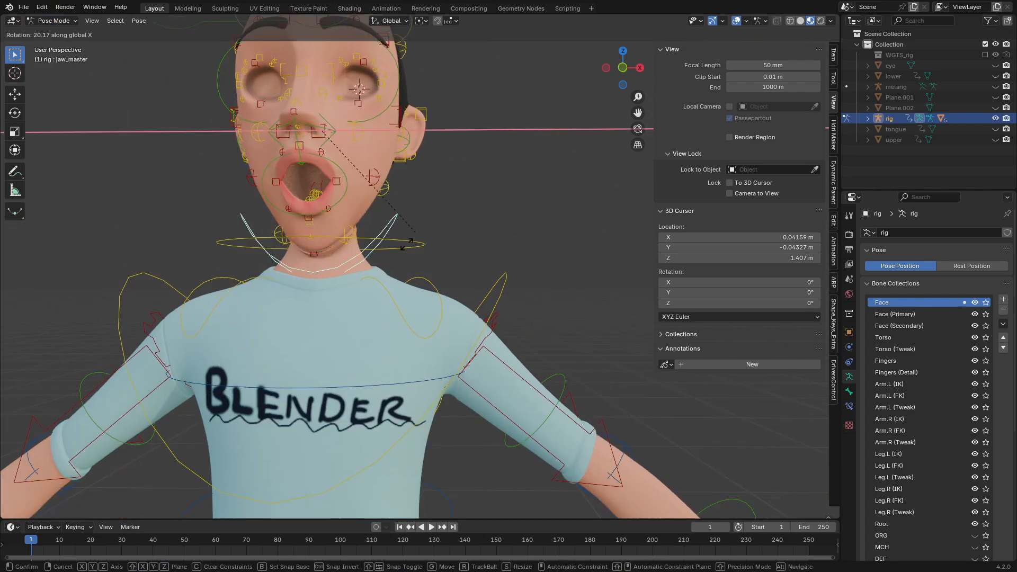
pyautogui.press('Escape')
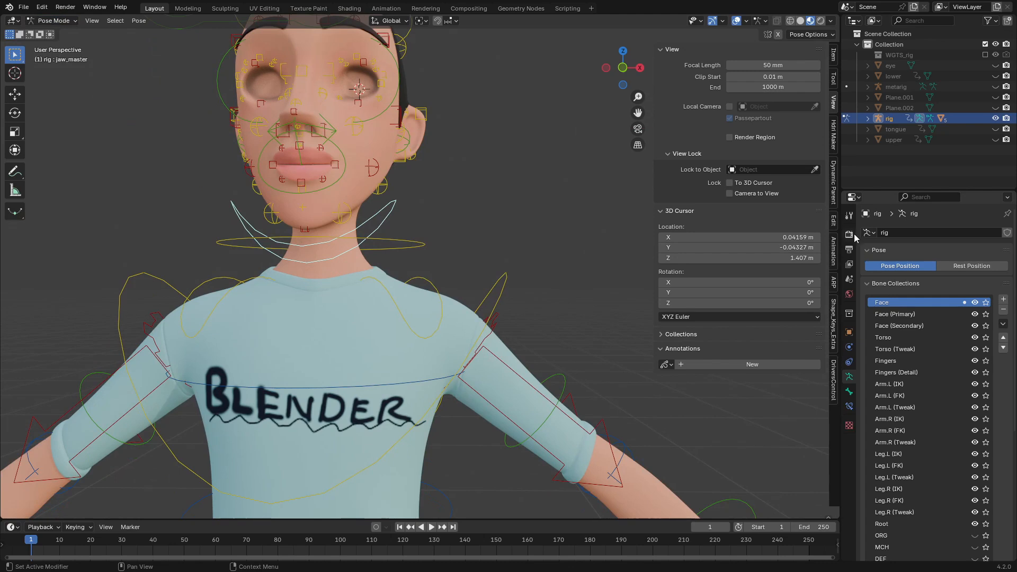
# Step: Enable Simplify in the scene's render settings
pyautogui.click(850, 235)
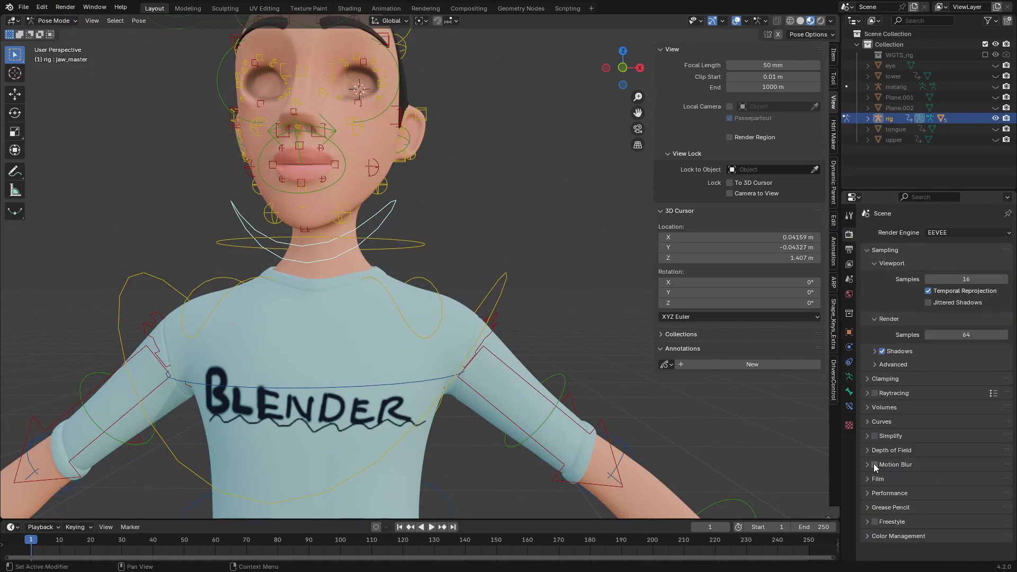
pyautogui.click(871, 437)
pyautogui.click(875, 436)
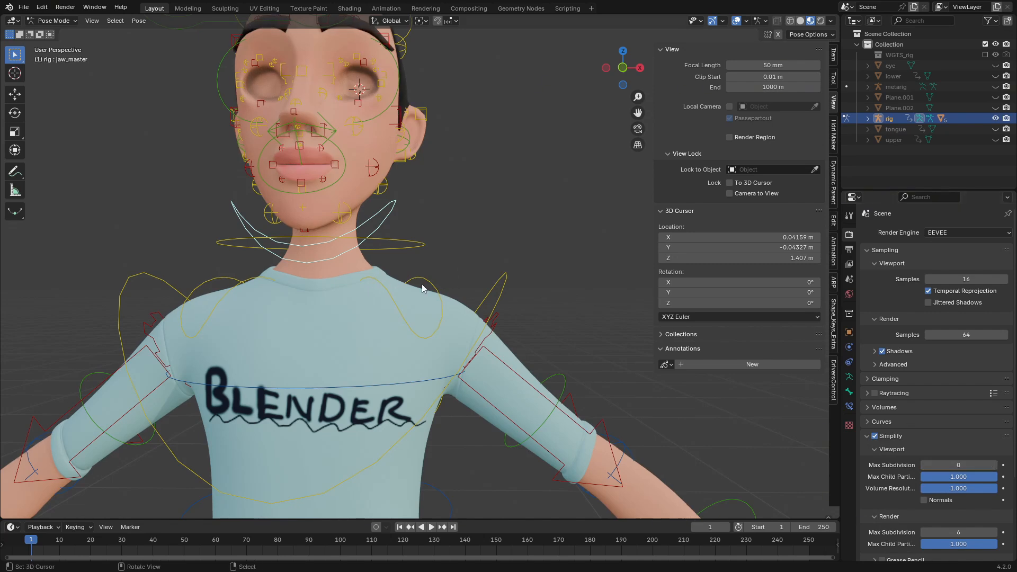
# Step: Open the mouth by rotating the jaw_master bone about 11° around the global X axis
pyautogui.press('r')
pyautogui.press('x')
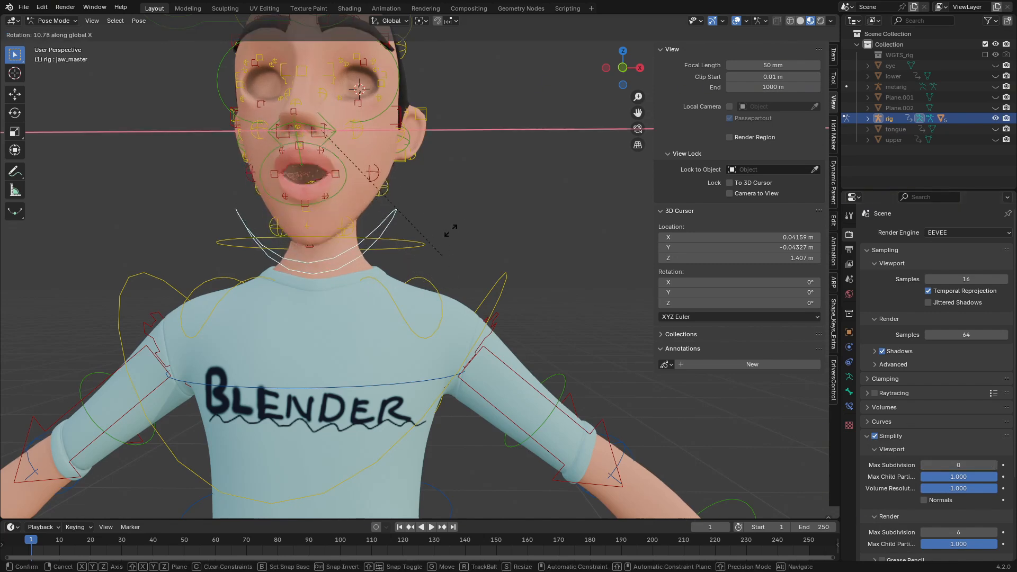
pyautogui.click(447, 232)
# Step: Turn on X-ray display for the pose bones around the left hand
pyautogui.moveTo(447, 232); pyautogui.dragTo(366, 253, button='middle')
pyautogui.keyDown('shift'); pyautogui.moveTo(365, 253); pyautogui.dragTo(427, 141, button='middle'); pyautogui.keyUp('shift')
pyautogui.scroll(3, 452, 255)
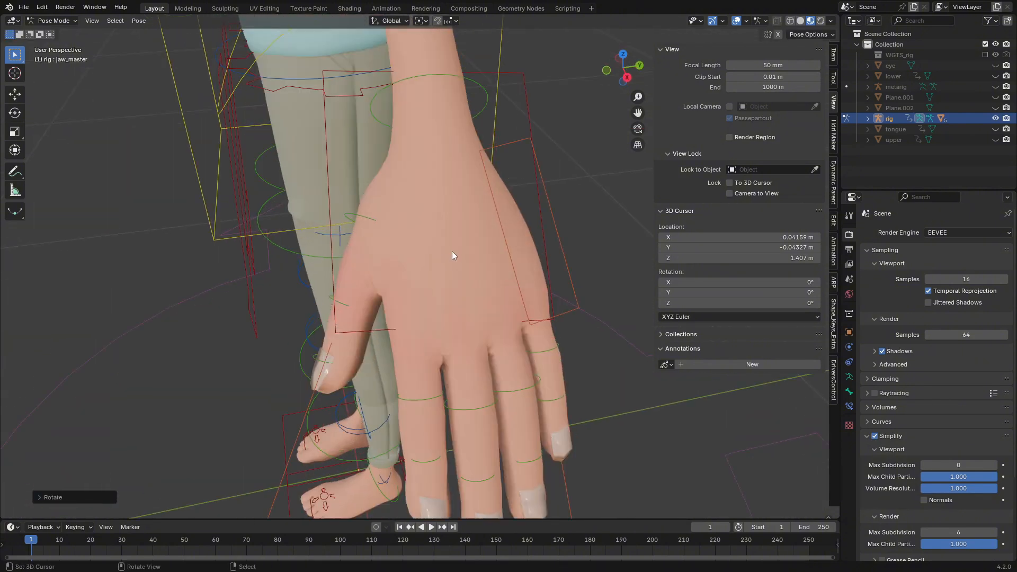
pyautogui.click(776, 20)
pyautogui.scroll(-2, 517, 243)
# Step: Curl the left index finger by scaling its f_index.01_master.L control to about 1.28
pyautogui.click(450, 212)
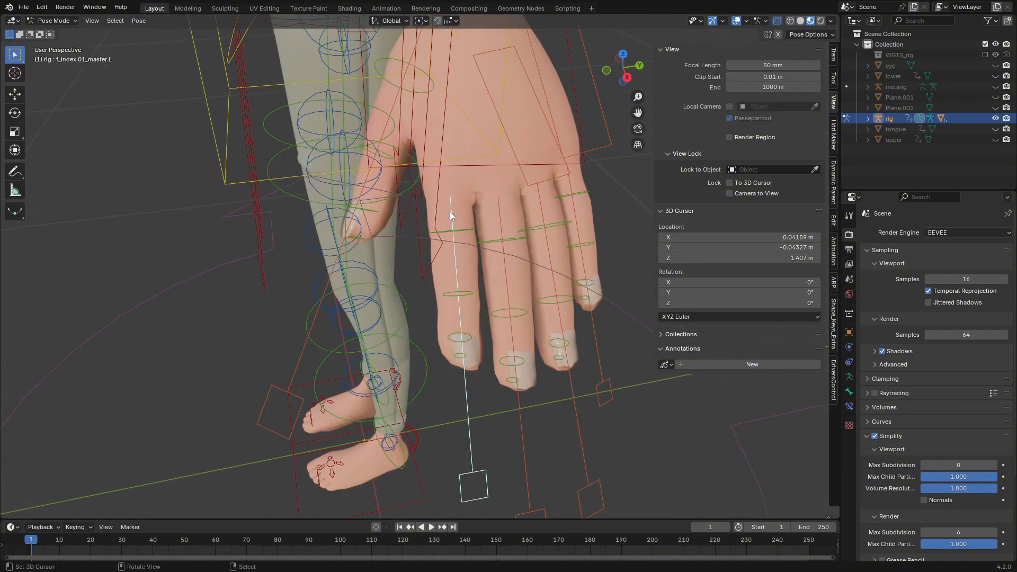
pyautogui.scroll(-3, 449, 212)
pyautogui.press('s')
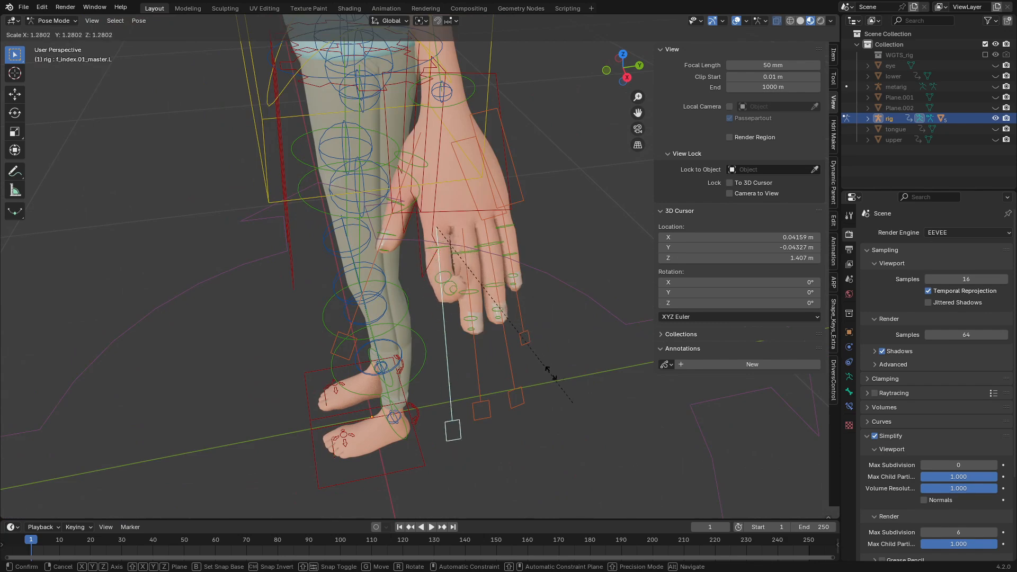
pyautogui.click(551, 374)
pyautogui.moveTo(550, 374); pyautogui.dragTo(522, 366, button='middle')
pyautogui.press('s')
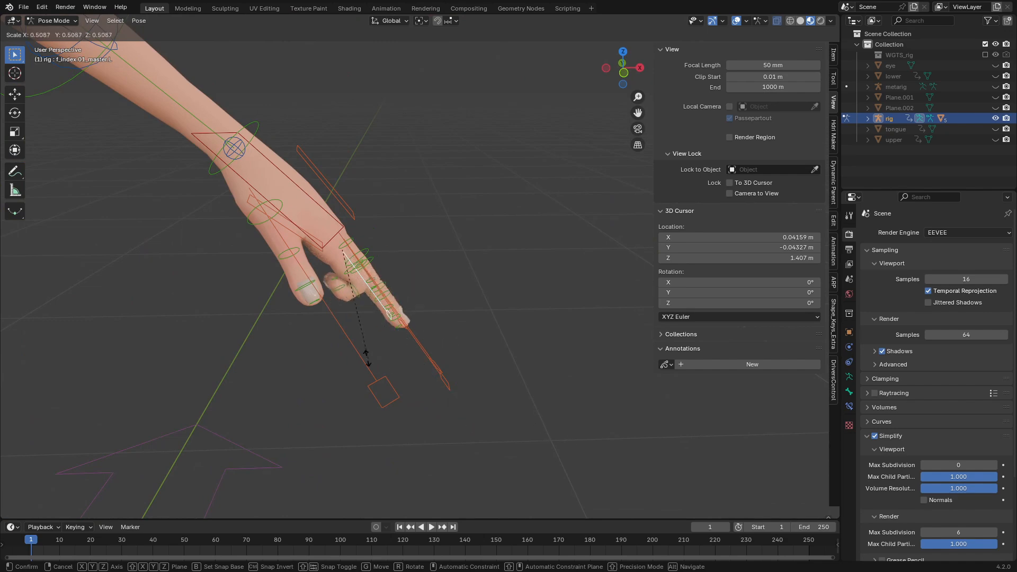
pyautogui.press('Escape')
# Step: Curl the left little finger by scaling its f_pinky.01_master.L control, and try rotating the same control
pyautogui.moveTo(355, 327); pyautogui.dragTo(366, 382, button='middle')
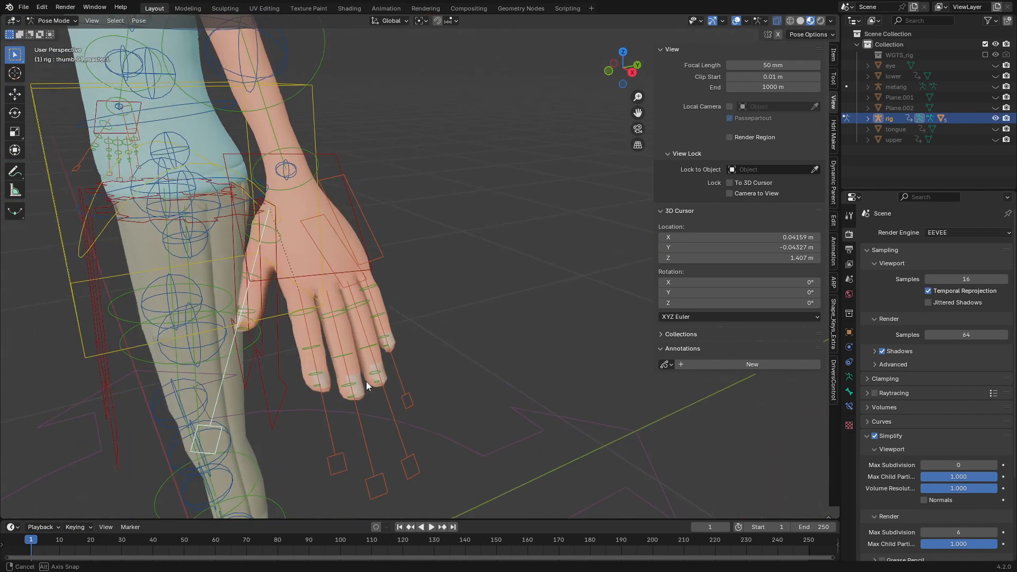
pyautogui.click(399, 370)
pyautogui.press('s')
pyautogui.click(397, 352)
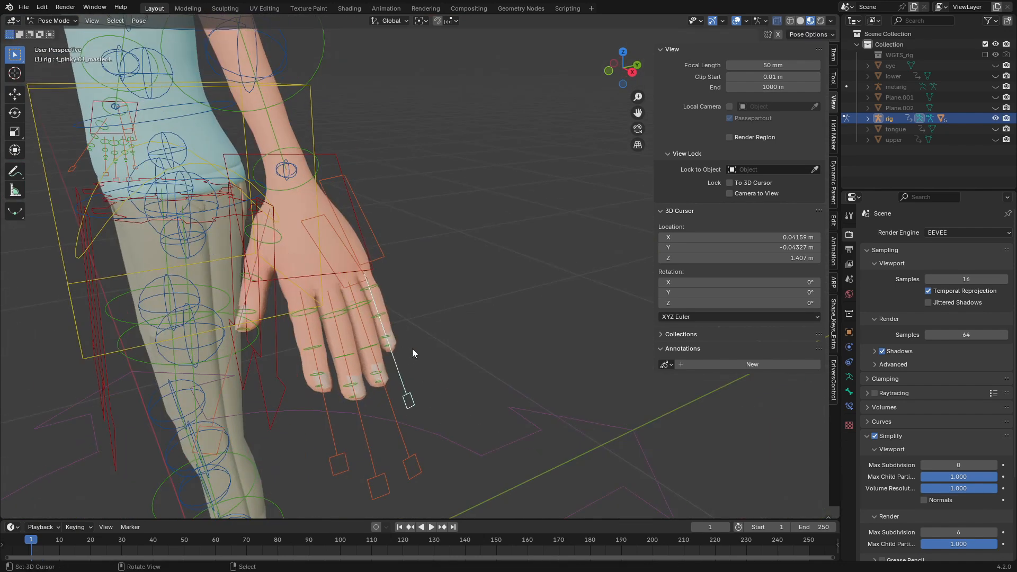
pyautogui.moveTo(443, 349); pyautogui.dragTo(342, 336, button='middle')
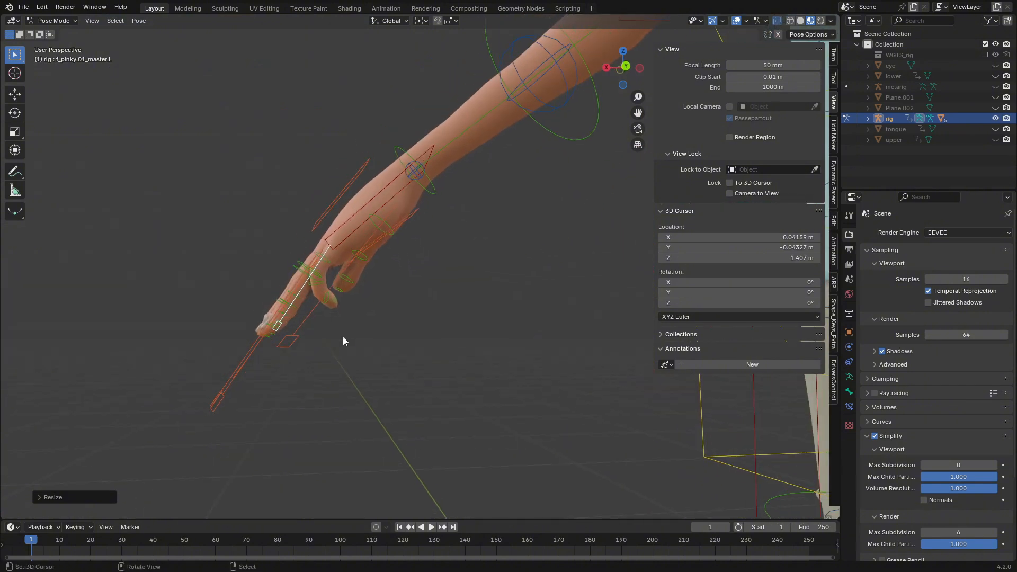
pyautogui.press('r')
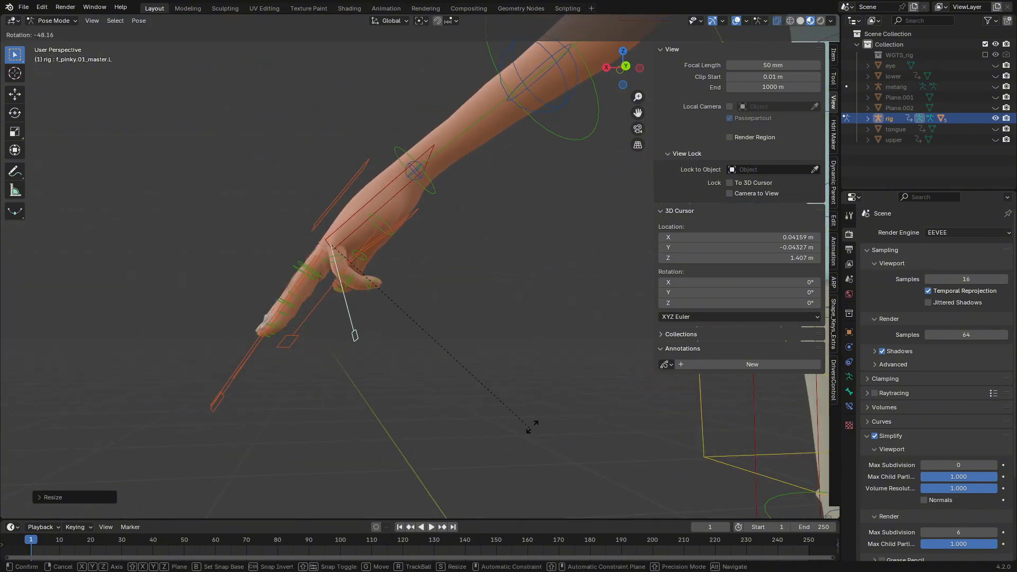
pyautogui.rightClick(534, 427)
# Step: Scale the left ring finger's f_ring.01_master.L control and clear the scale on all of the rig's bones
pyautogui.moveTo(253, 293); pyautogui.dragTo(325, 297, button='middle')
pyautogui.click(307, 349)
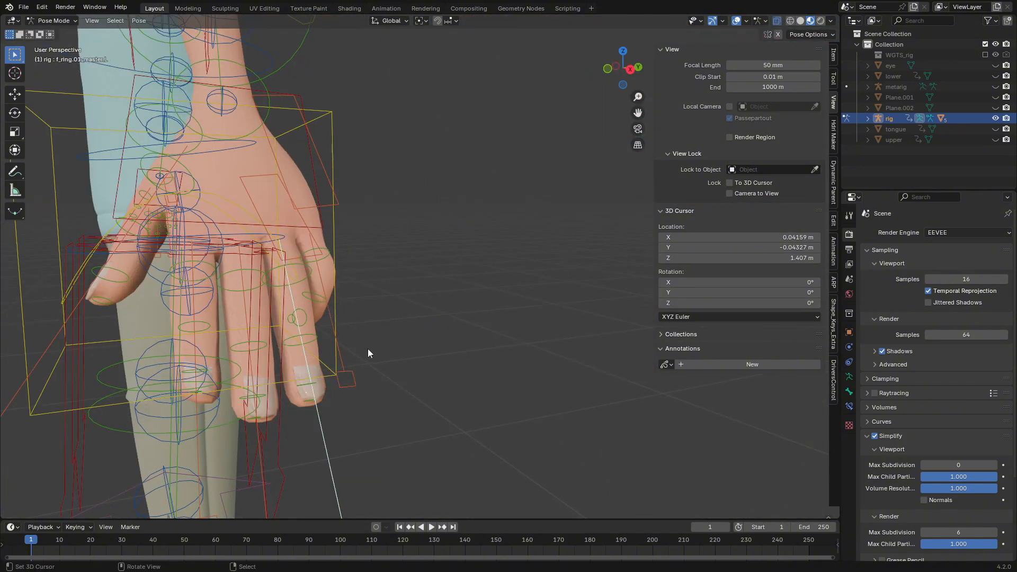
pyautogui.moveTo(367, 352); pyautogui.dragTo(253, 363, button='middle')
pyautogui.press('s')
pyautogui.click(335, 361)
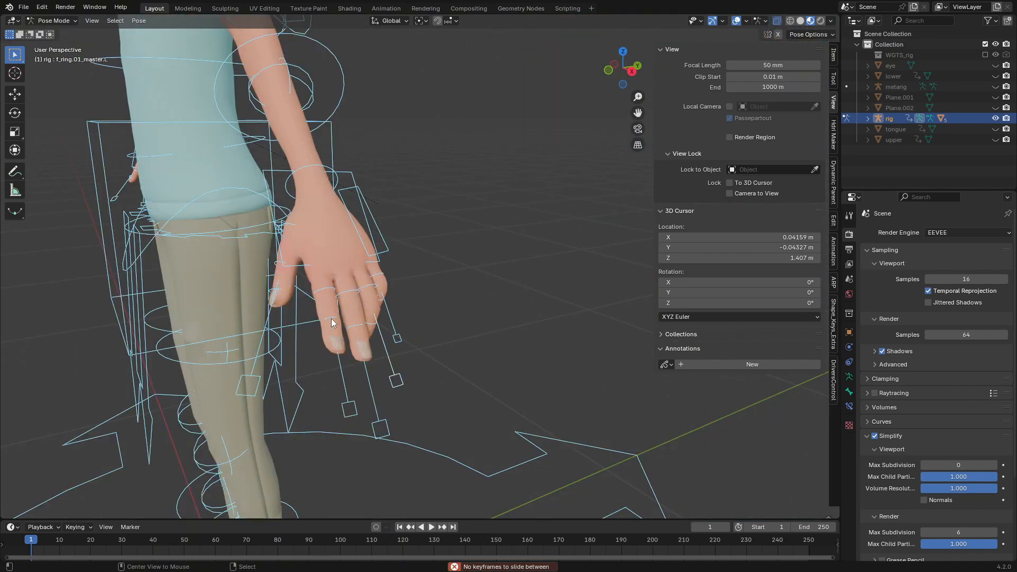
pyautogui.hotkey('alt', 's')
pyautogui.scroll(-5, 331, 323)
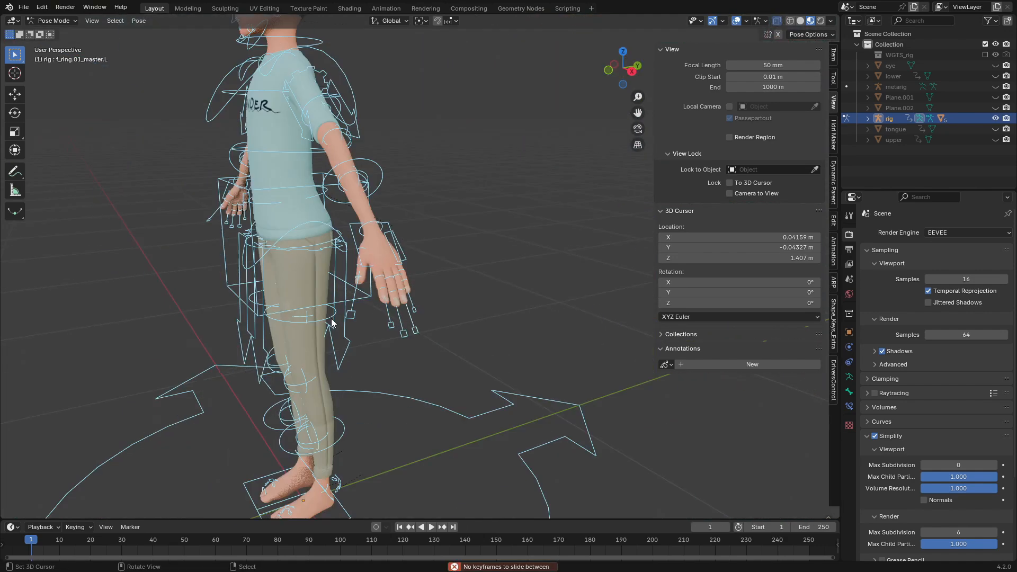
# Step: Lift the left foot off the ground and reposition it by moving the foot_ik.L control
pyautogui.moveTo(330, 323); pyautogui.dragTo(338, 359, button='middle')
pyautogui.rightClick(355, 354)
pyautogui.scroll(-2, 357, 354)
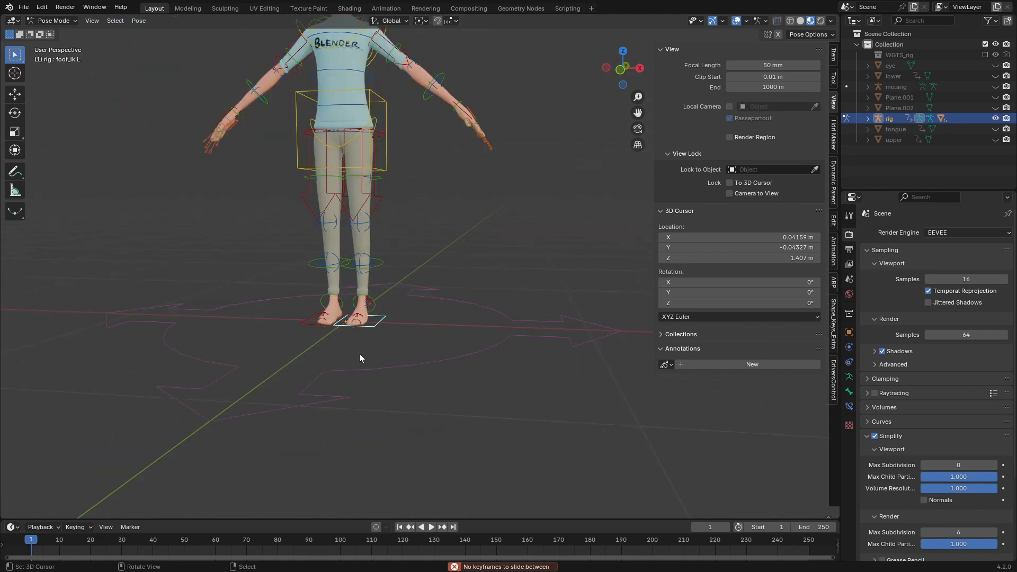
pyautogui.press('g')
pyautogui.rightClick(384, 291)
pyautogui.keyDown('shift'); pyautogui.moveTo(381, 303); pyautogui.dragTo(378, 336, button='middle'); pyautogui.keyUp('shift')
pyautogui.scroll(2, 378, 338)
pyautogui.press('g')
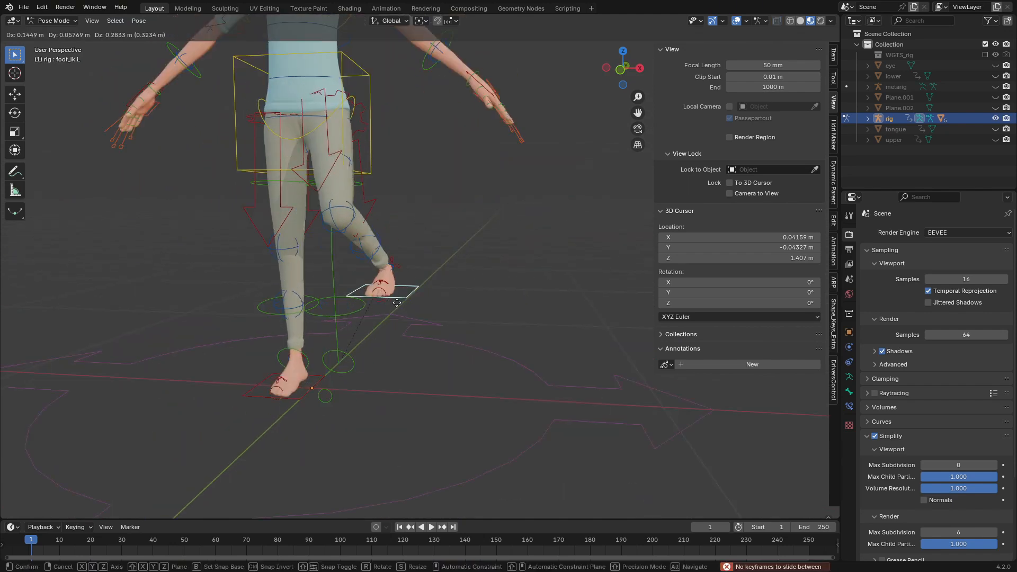
pyautogui.click(385, 253)
pyautogui.moveTo(471, 311); pyautogui.dragTo(281, 355, button='middle')
pyautogui.press('g')
pyautogui.click(346, 323)
# Step: Rotate the raised foot_ik.L control from two viewing angles, the second time by about 16°
pyautogui.scroll(-1, 379, 281)
pyautogui.moveTo(239, 404); pyautogui.dragTo(275, 409, button='middle')
pyautogui.press('r')
pyautogui.click(367, 430)
pyautogui.moveTo(368, 430); pyautogui.dragTo(471, 418, button='middle')
pyautogui.press('r')
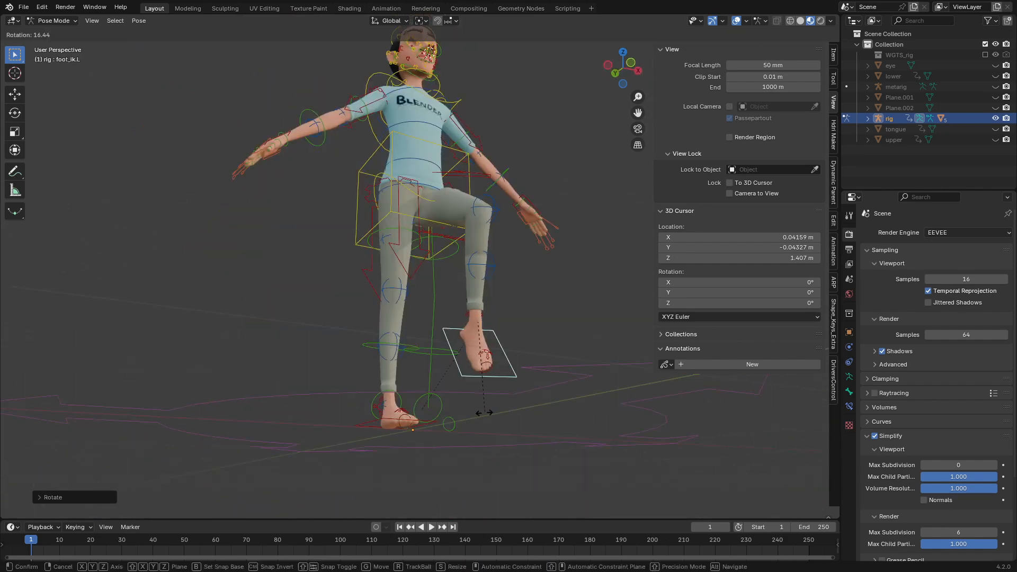
pyautogui.click(483, 411)
# Step: Try rotating the head control and moving the face control that spans the eyes
pyautogui.keyDown('shift'); pyautogui.moveTo(445, 158); pyautogui.dragTo(469, 324, button='middle'); pyautogui.keyUp('shift')
pyautogui.click(375, 114)
pyautogui.press('r')
pyautogui.rightClick(412, 170)
pyautogui.scroll(4, 344, 132)
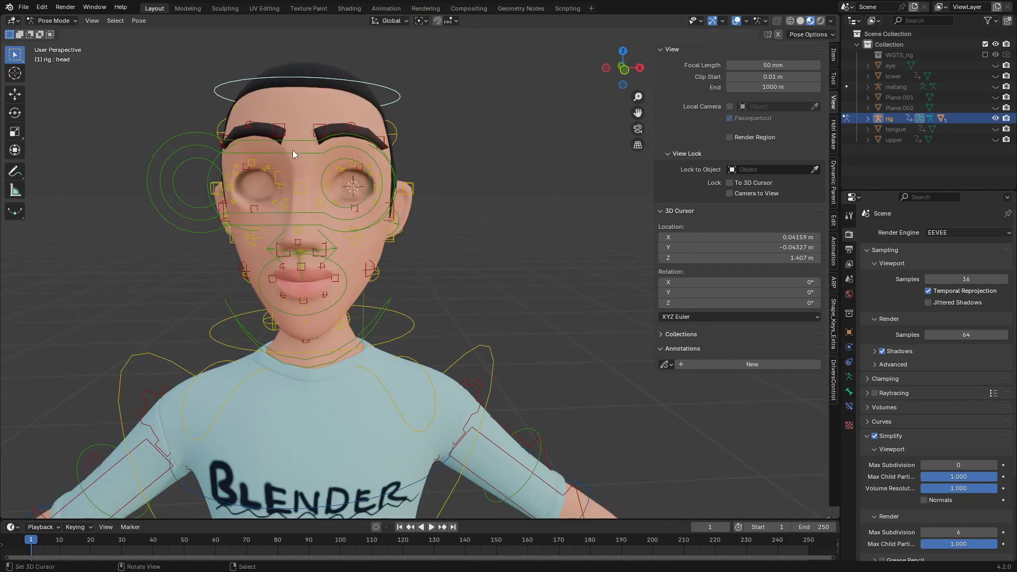
pyautogui.rightClick(293, 151)
pyautogui.press('g')
pyautogui.rightClick(324, 293)
# Step: Try moving the left earlobe control ear.L.004 from the front and from the side
pyautogui.moveTo(326, 296); pyautogui.dragTo(292, 294, button='middle')
pyautogui.scroll(1, 318, 276)
pyautogui.keyDown('shift'); pyautogui.moveTo(339, 270); pyautogui.dragTo(323, 212, button='middle'); pyautogui.keyUp('shift')
pyautogui.rightClick(372, 211)
pyautogui.press('g')
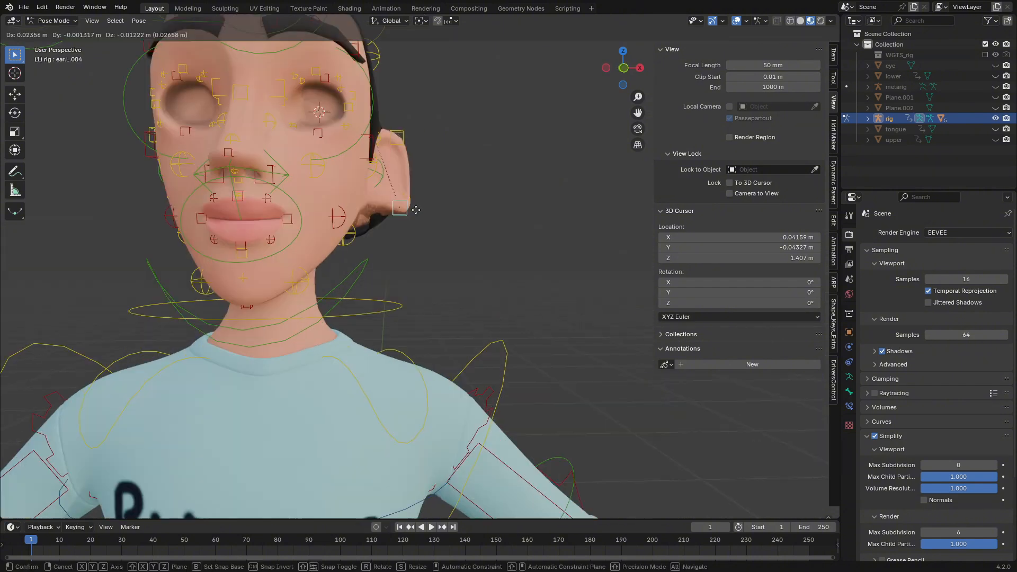
pyautogui.rightClick(401, 214)
pyautogui.moveTo(401, 214); pyautogui.dragTo(316, 217, button='middle')
pyautogui.press('g')
pyautogui.rightClick(332, 196)
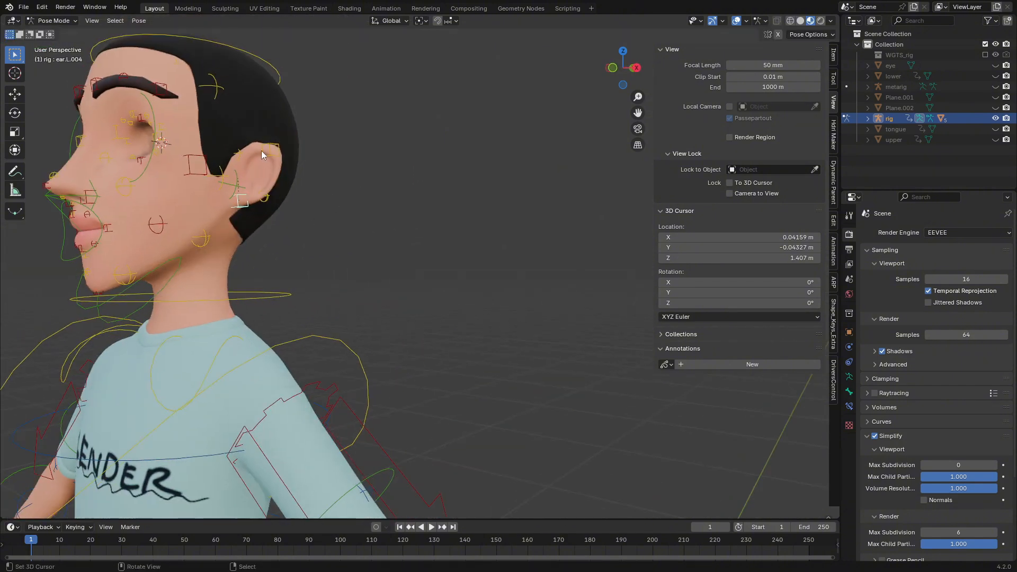
# Step: Try moving the left ear's upper control and its rear control ear.L.003 to test the ear deformation
pyautogui.rightClick(265, 151)
pyautogui.press('g')
pyautogui.rightClick(301, 167)
pyautogui.rightClick(271, 200)
pyautogui.press('g')
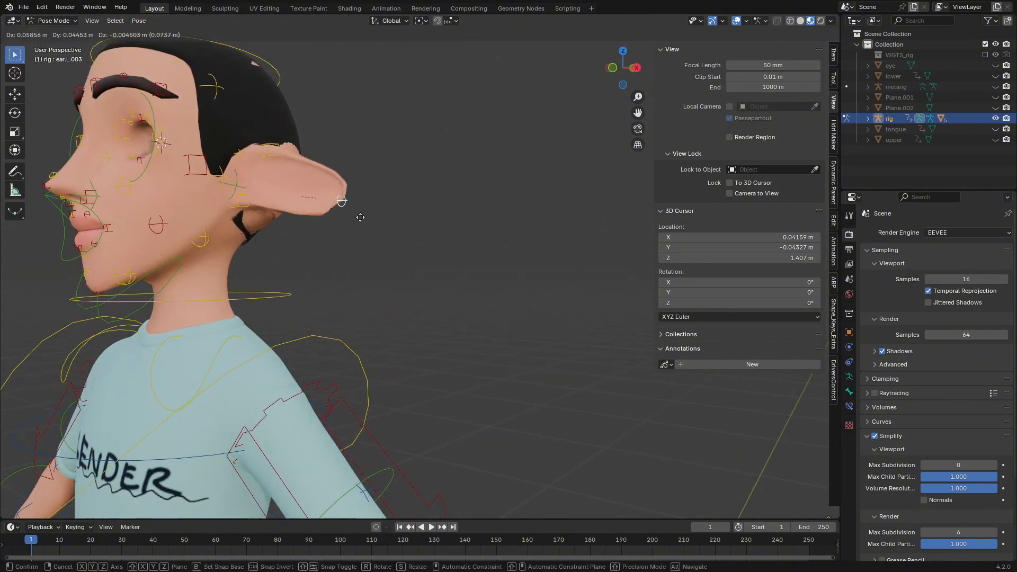
pyautogui.rightClick(359, 218)
# Step: Return the rig to Object Mode and select the hair mesh
pyautogui.click(64, 22)
pyautogui.click(64, 33)
pyautogui.rightClick(233, 107)
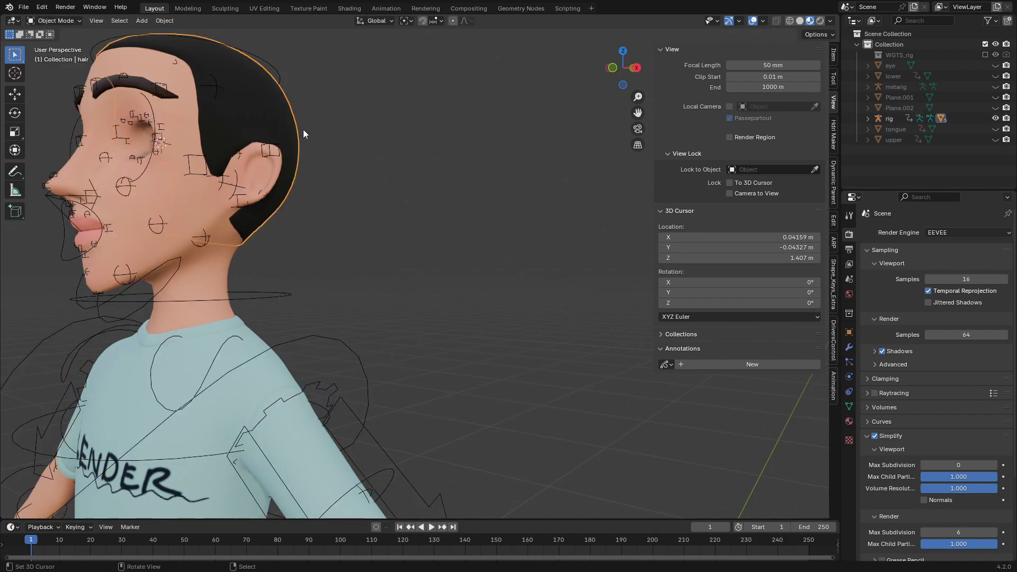
# Step: Select all of the hair's vertices in Edit Mode and remove them from all vertex groups
pyautogui.moveTo(361, 159); pyautogui.dragTo(283, 182, button='middle')
pyautogui.scroll(-4, 282, 182)
pyautogui.scroll(3, 282, 182)
pyautogui.press('Tab')
pyautogui.press('a')
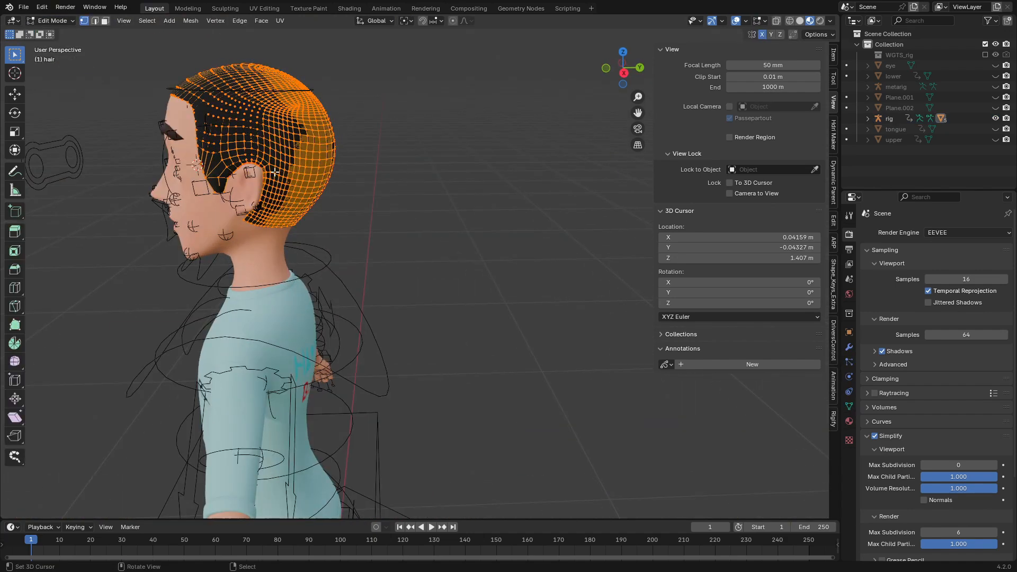
pyautogui.click(849, 406)
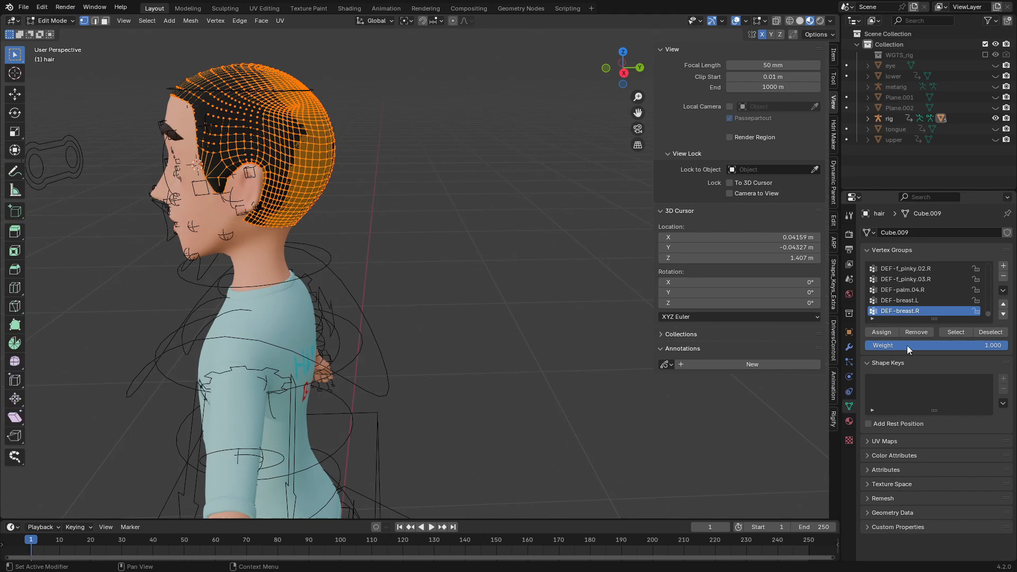
pyautogui.click(1001, 292)
pyautogui.click(921, 378)
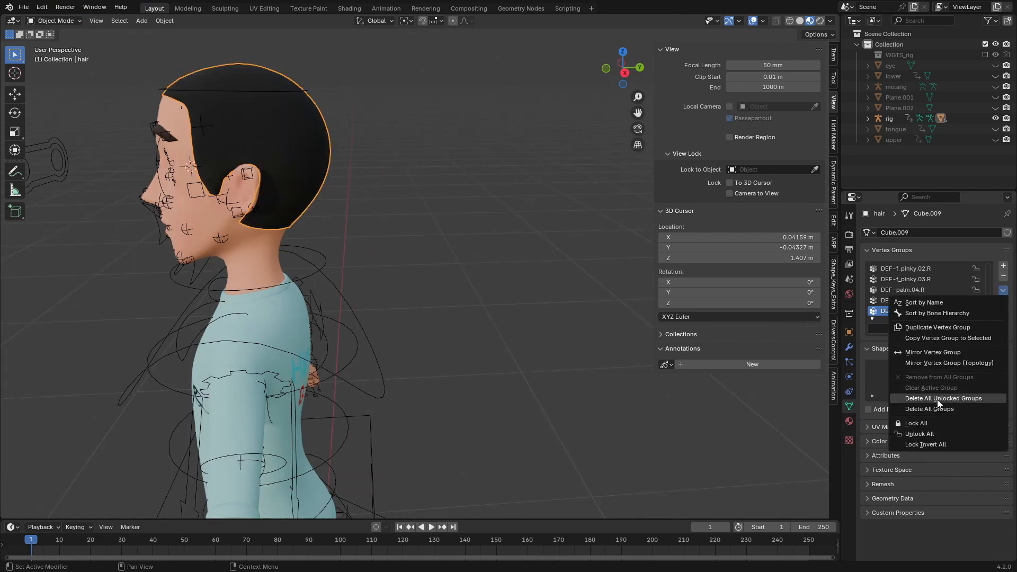
# Step: Delete all of the hair's unlocked vertex groups and parent the hair to the rig's head bone using the Bone option
pyautogui.click(936, 400)
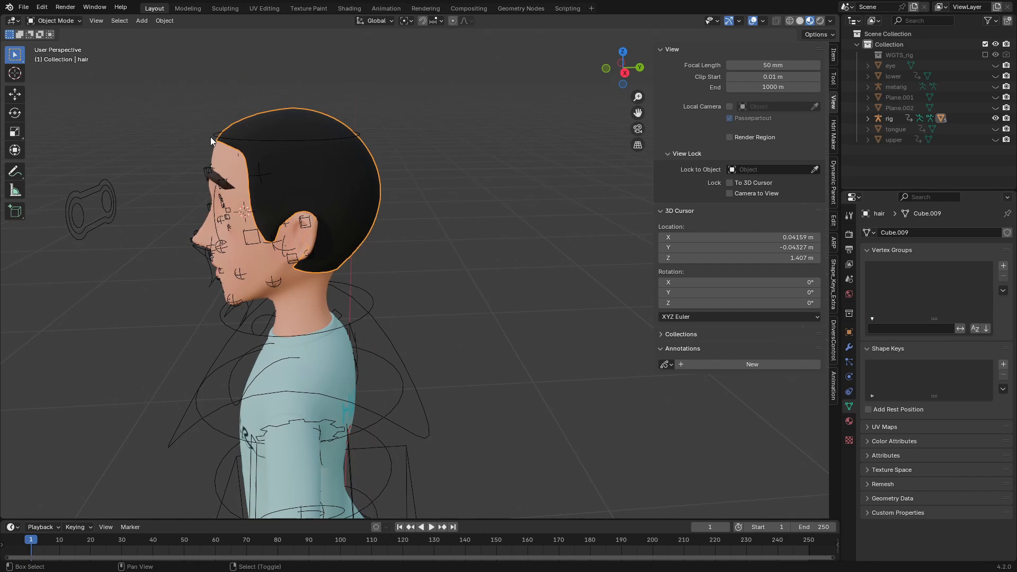
pyautogui.keyDown('shift'); pyautogui.click(109, 191); pyautogui.keyUp('shift')
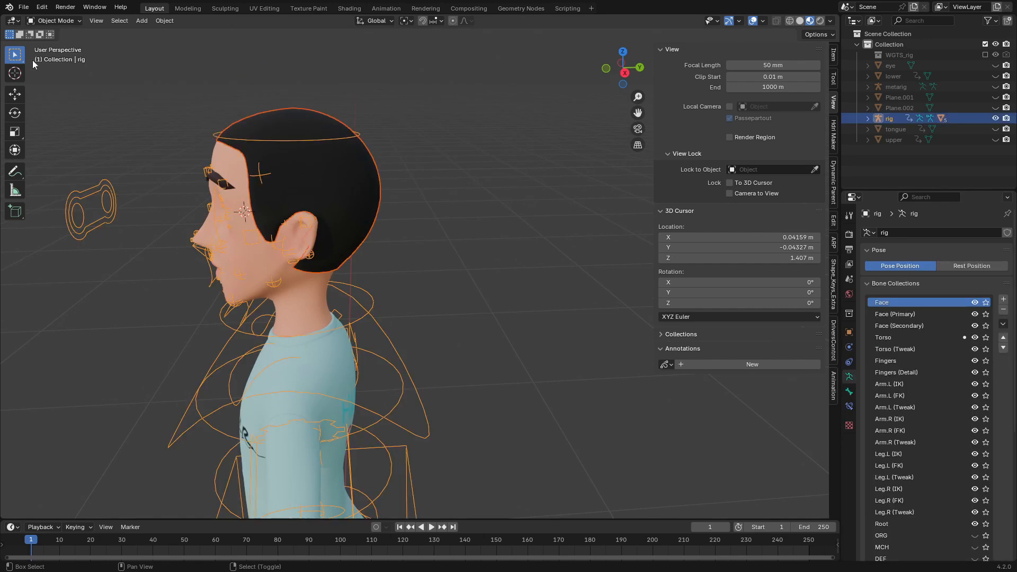
pyautogui.click(53, 21)
pyautogui.click(69, 58)
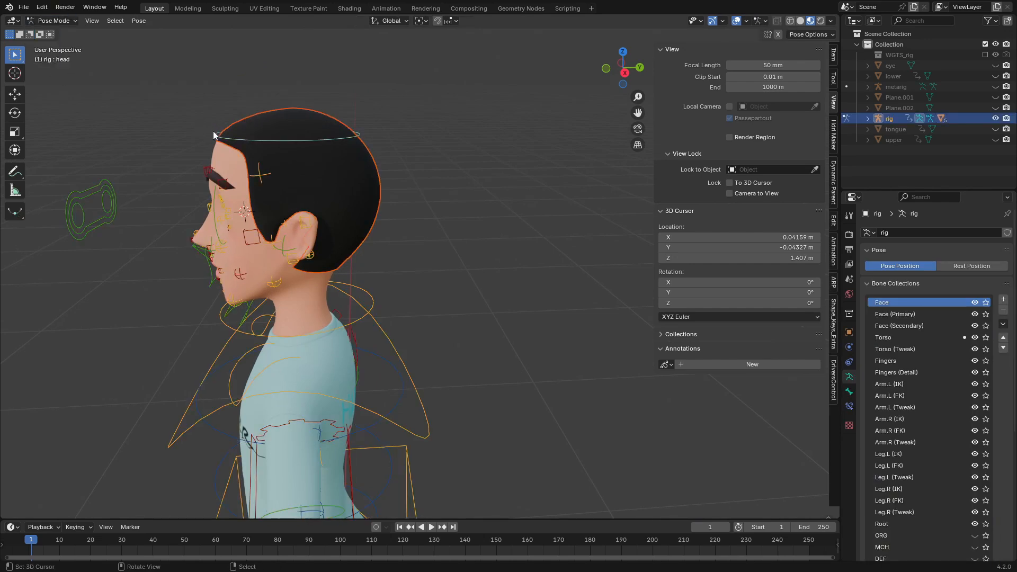
pyautogui.click(213, 135)
pyautogui.hotkey('ctrl', 'p')
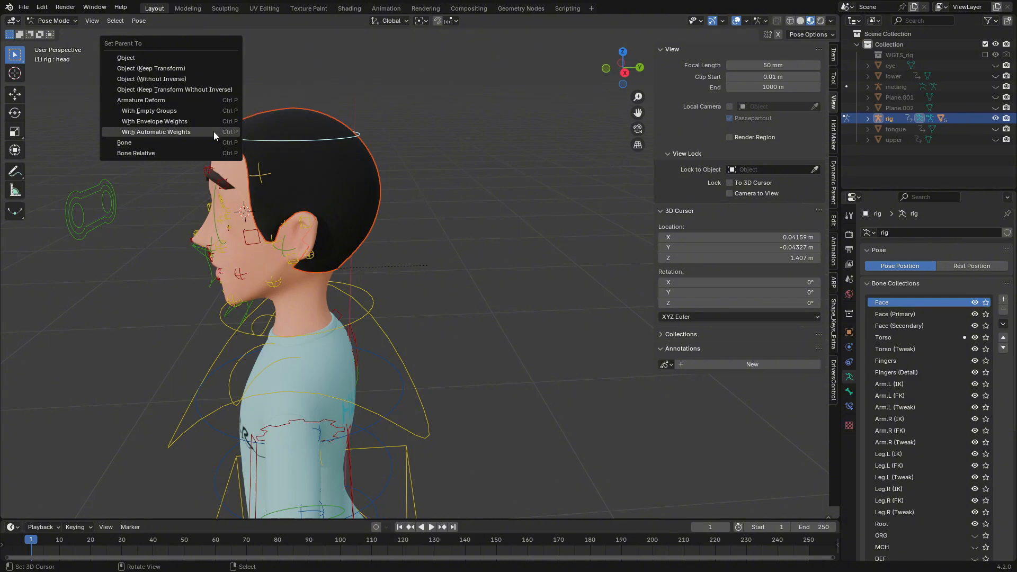
pyautogui.click(197, 145)
# Step: Try rotating the rig's head control to check whether the hair follows
pyautogui.rightClick(175, 165)
pyautogui.rightClick(207, 138)
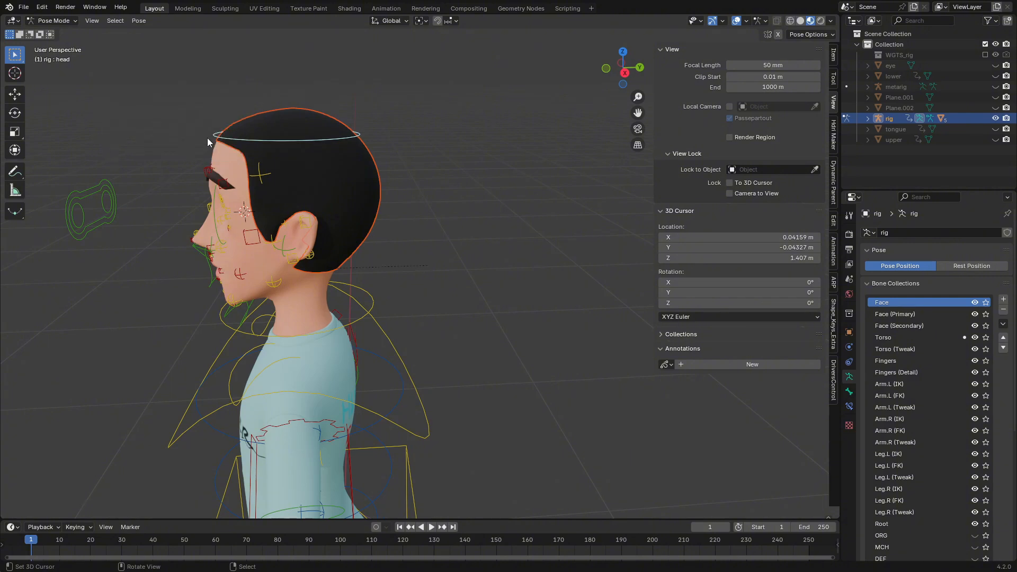
pyautogui.press('r')
pyautogui.rightClick(346, 237)
# Step: Try moving the left ear's upper control ear.L.002 to test the ear against the hair
pyautogui.moveTo(339, 212); pyautogui.dragTo(387, 199, button='middle')
pyautogui.scroll(4, 386, 200)
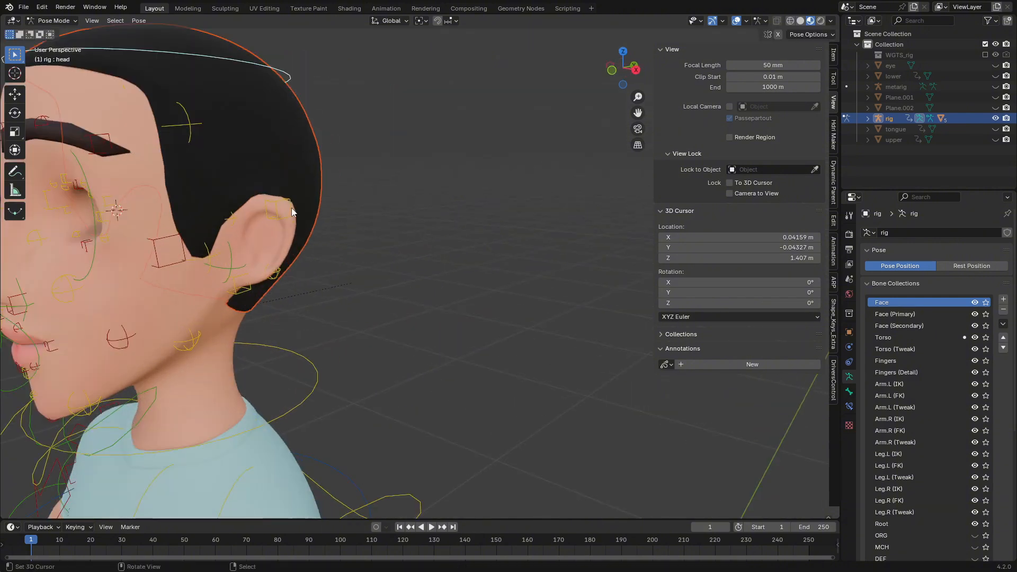
pyautogui.rightClick(291, 211)
pyautogui.scroll(-3, 292, 212)
pyautogui.moveTo(291, 211); pyautogui.dragTo(312, 198, button='middle')
pyautogui.press('g')
pyautogui.rightClick(341, 248)
pyautogui.press('g')
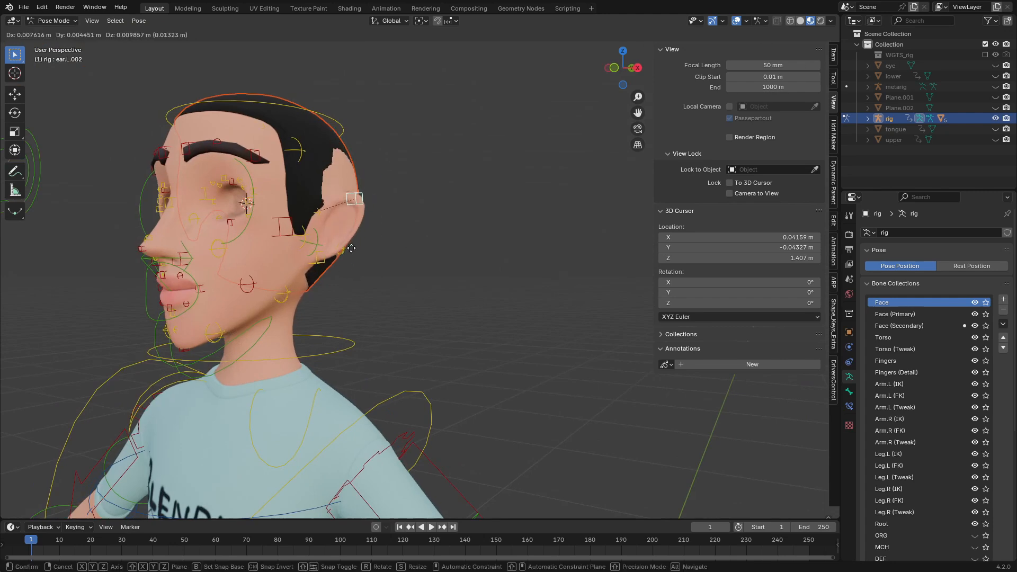
pyautogui.rightClick(351, 248)
# Step: Try moving the remaining left ear controls one after another from a front angle
pyautogui.moveTo(351, 248); pyautogui.dragTo(364, 253, button='middle')
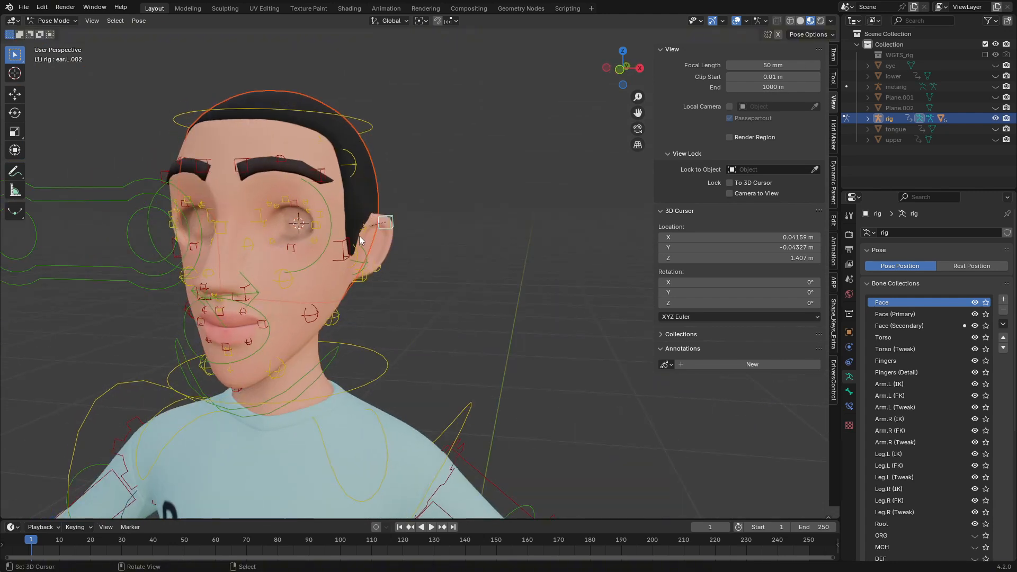
pyautogui.rightClick(361, 231)
pyautogui.press('g')
pyautogui.rightClick(371, 251)
pyautogui.rightClick(364, 275)
pyautogui.press('g')
pyautogui.rightClick(365, 286)
pyautogui.rightClick(365, 267)
pyautogui.press('g')
pyautogui.rightClick(393, 268)
# Step: Return to Object Mode with the body mesh selected and save the file
pyautogui.click(66, 23)
pyautogui.click(50, 31)
pyautogui.click(309, 257)
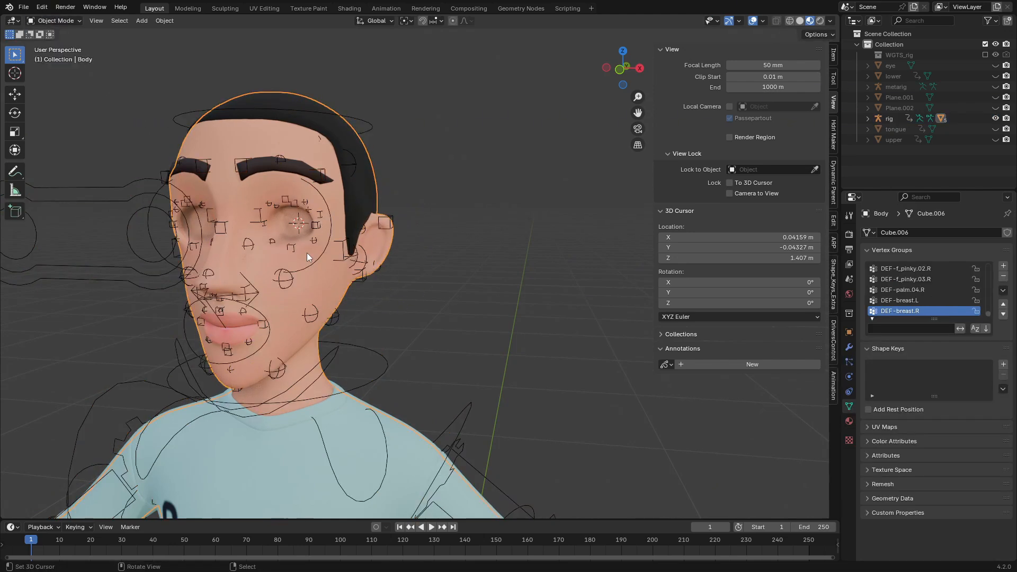
pyautogui.hotkey('ctrl', 's')
# Step: Reveal all hidden objects, leaving only the metarig and the body mesh hidden
pyautogui.scroll(-5, 308, 257)
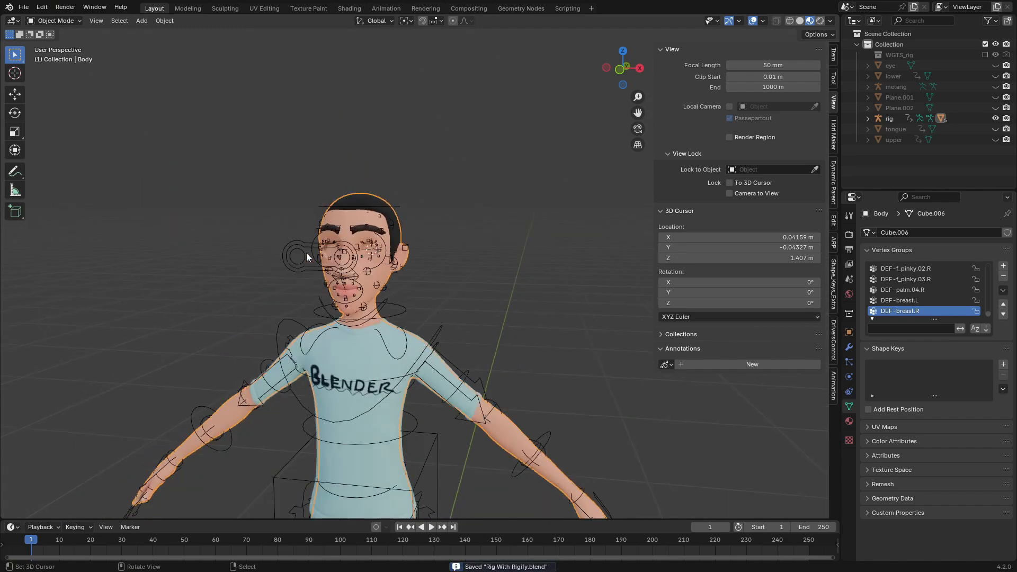
pyautogui.hotkey('alt', 'h')
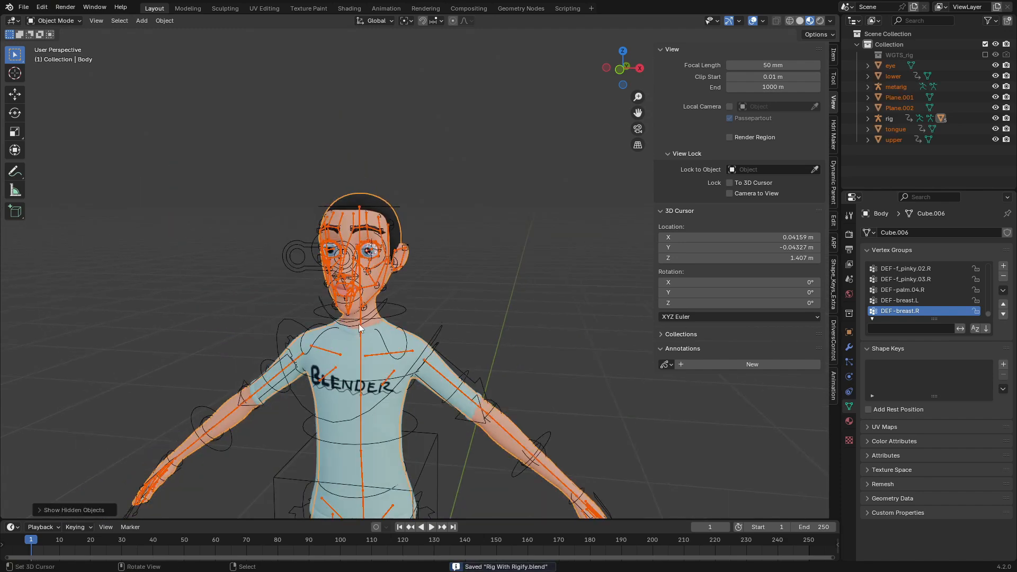
pyautogui.moveTo(358, 323); pyautogui.dragTo(320, 320, button='middle')
pyautogui.click(353, 269)
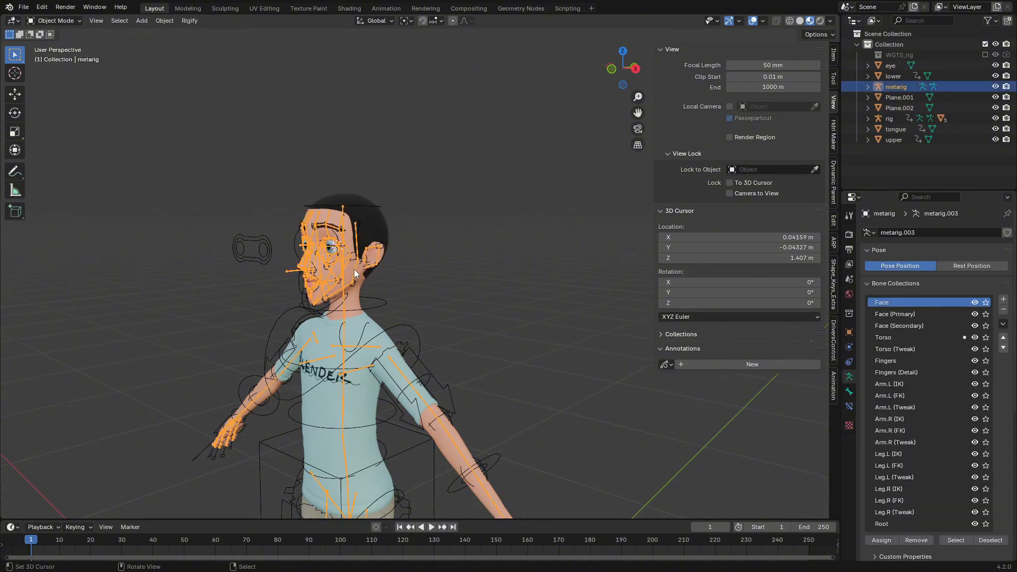
pyautogui.click(354, 294)
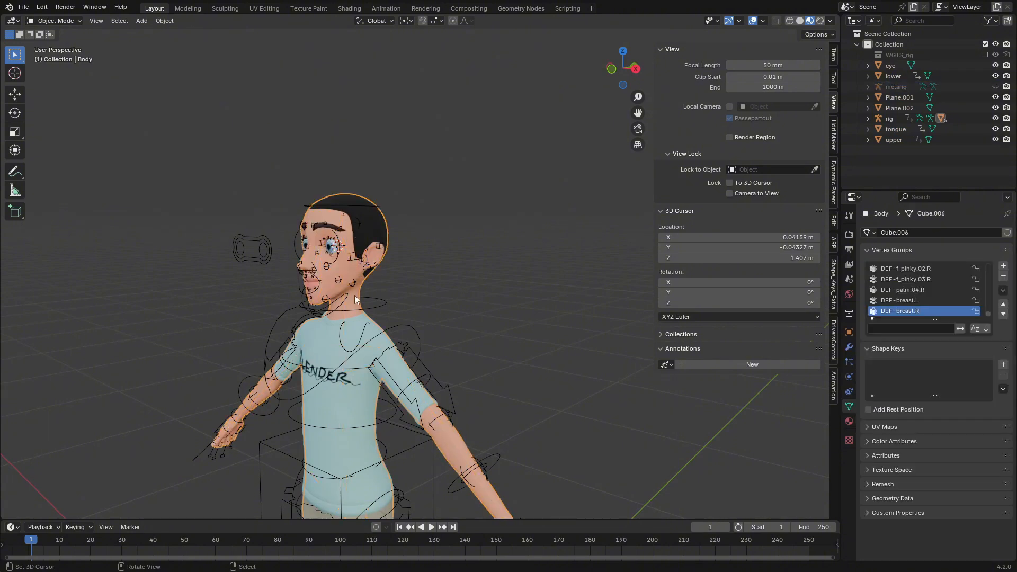
pyautogui.press('h')
# Step: Parent the upper and lower teeth, tongue and eyes to the rig with Armature Deform With Empty Groups
pyautogui.scroll(4, 320, 300)
pyautogui.moveTo(354, 294); pyautogui.dragTo(473, 304, button='middle')
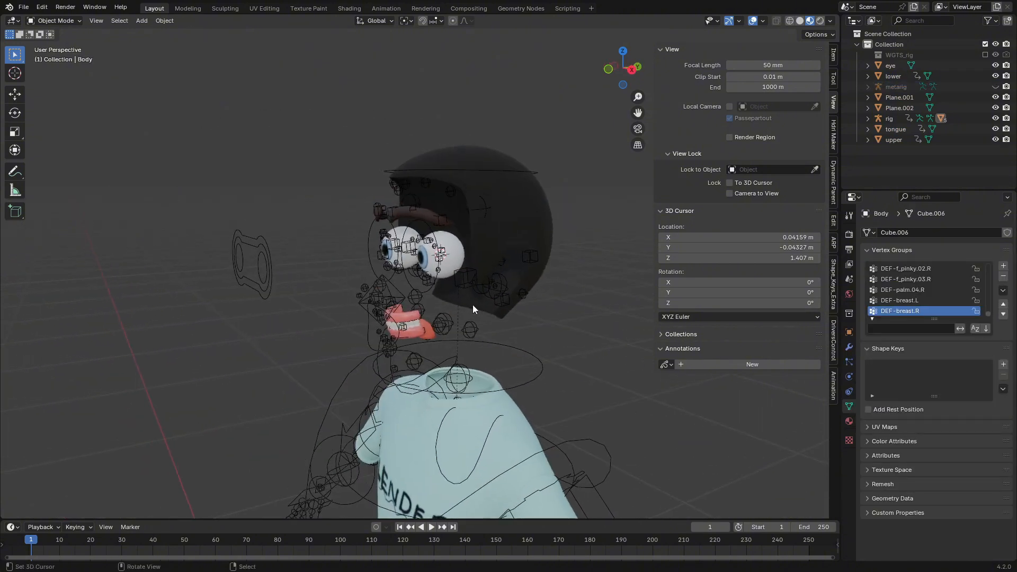
pyautogui.scroll(4, 472, 304)
pyautogui.keyDown('shift'); pyautogui.moveTo(394, 360); pyautogui.dragTo(370, 345, button='middle'); pyautogui.keyUp('shift')
pyautogui.click(370, 345)
pyautogui.keyDown('shift'); pyautogui.click(385, 395); pyautogui.keyUp('shift')
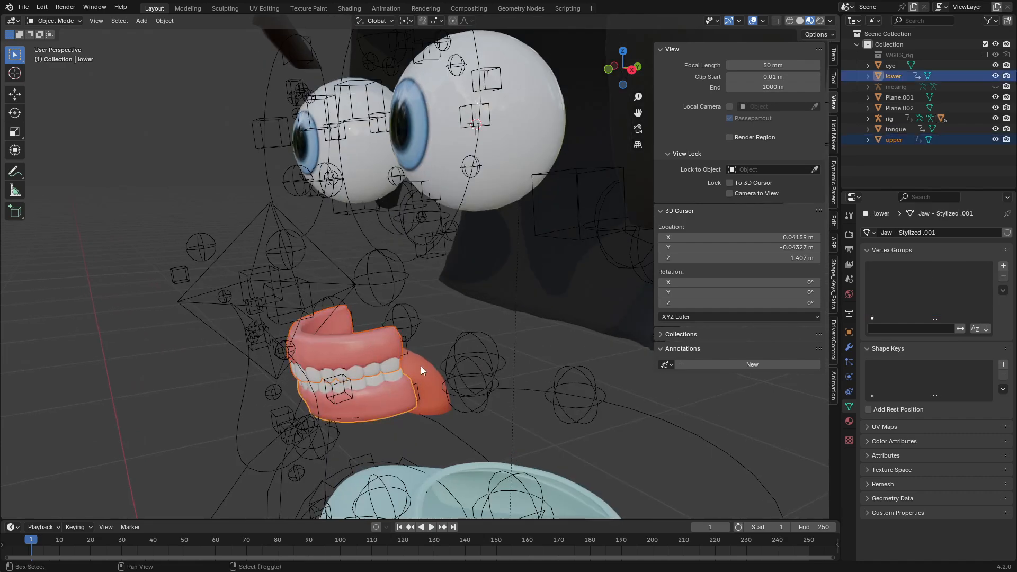
pyautogui.keyDown('shift'); pyautogui.click(432, 392); pyautogui.keyUp('shift')
pyautogui.keyDown('shift'); pyautogui.click(443, 161); pyautogui.keyUp('shift')
pyautogui.scroll(-5, 432, 253)
pyautogui.press('g')
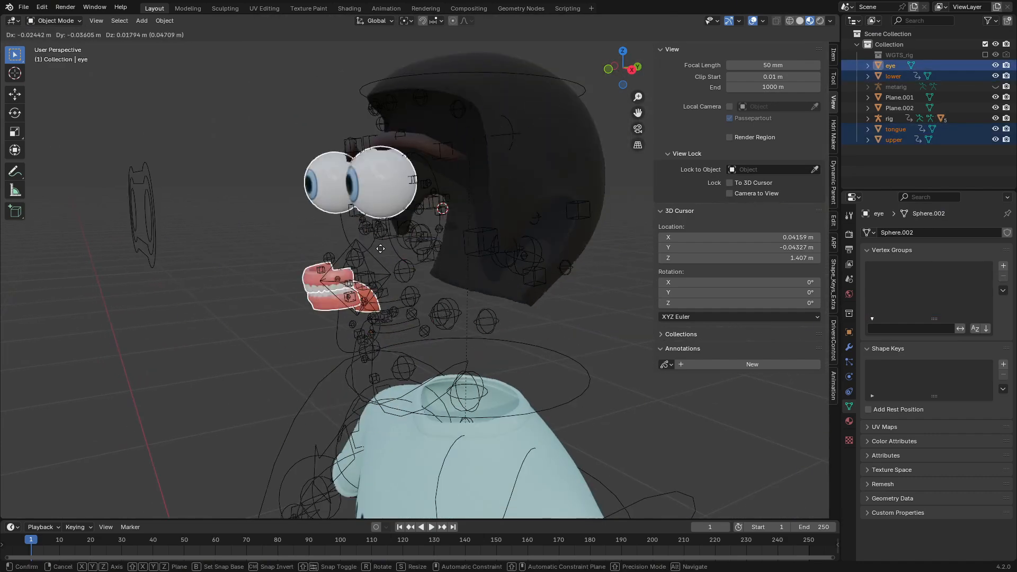
pyautogui.rightClick(416, 211)
pyautogui.moveTo(419, 211); pyautogui.dragTo(328, 246, button='middle')
pyautogui.keyDown('shift'); pyautogui.click(333, 252); pyautogui.keyUp('shift')
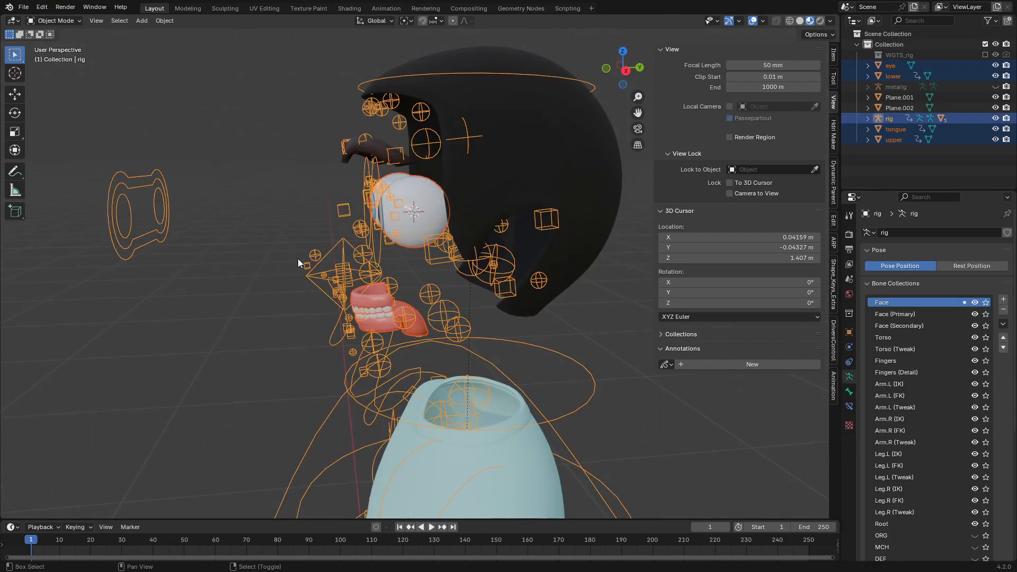
pyautogui.hotkey('ctrl', 'p')
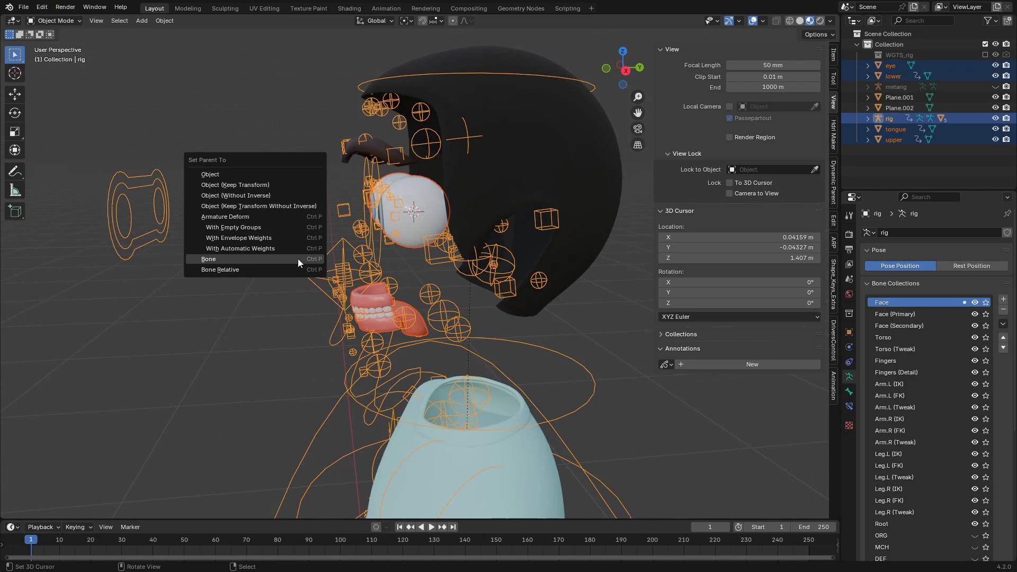
pyautogui.click(229, 224)
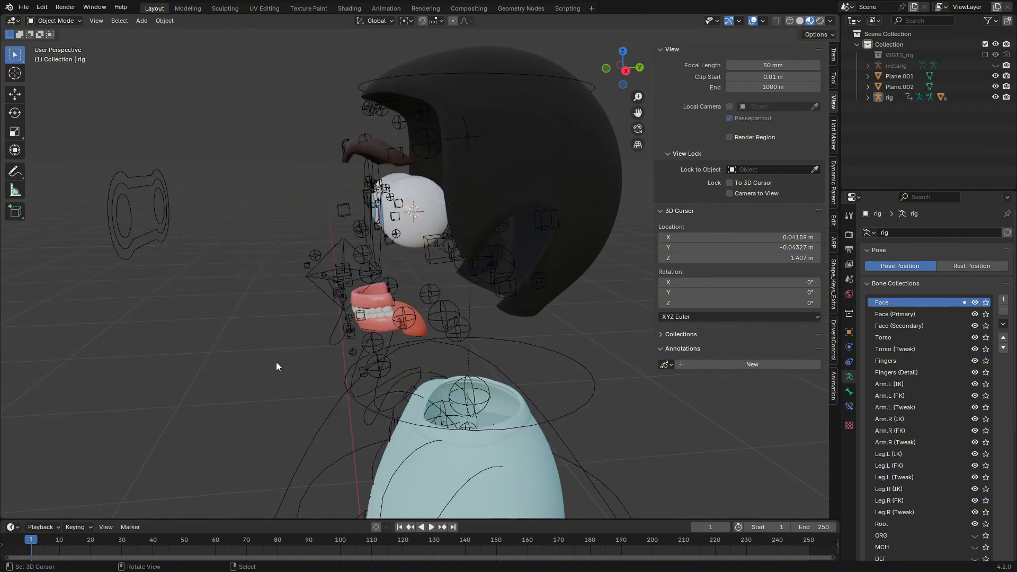
# Step: Try rotating the jaw_master control in Pose Mode to test the teeth and tongue, and select the eye_common control
pyautogui.press('g')
pyautogui.rightClick(158, 81)
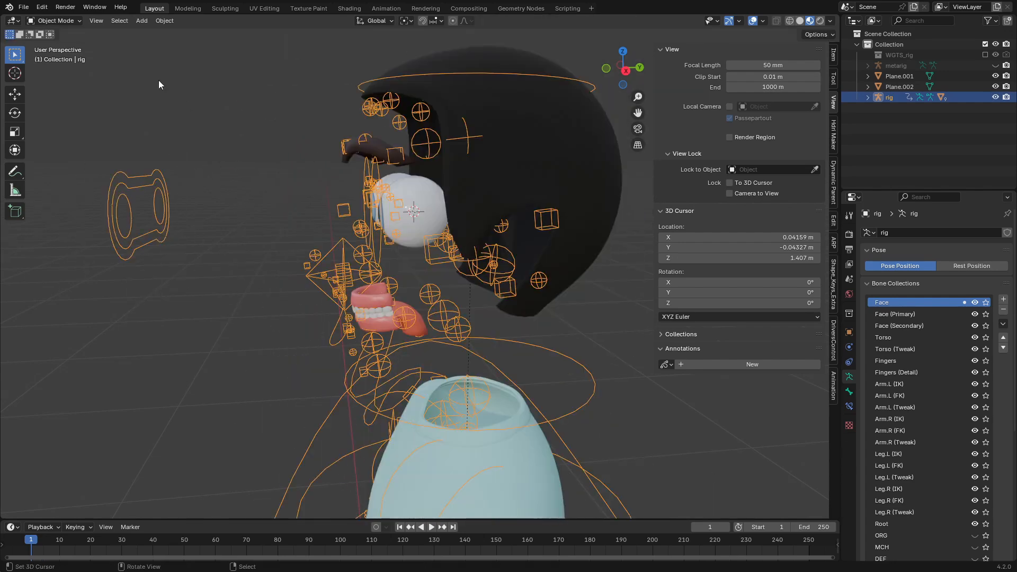
pyautogui.click(69, 23)
pyautogui.click(81, 56)
pyautogui.moveTo(411, 360); pyautogui.dragTo(402, 285, button='middle')
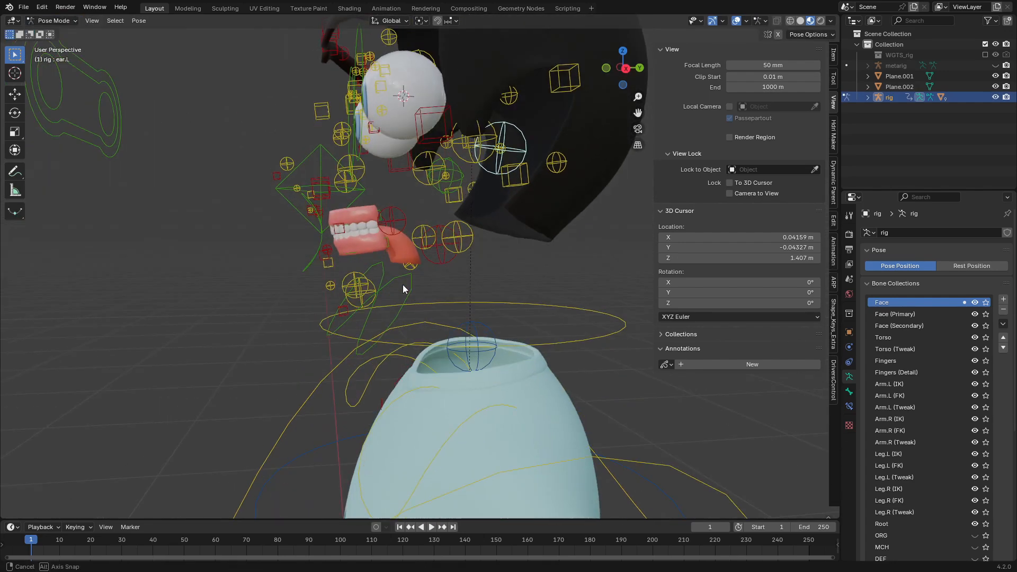
pyautogui.click(380, 265)
pyautogui.press('r')
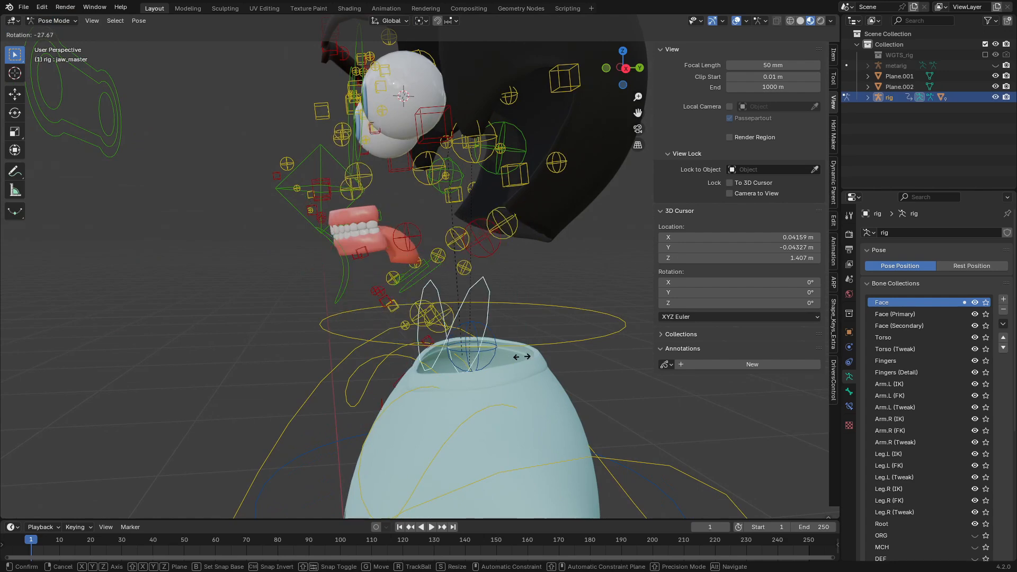
pyautogui.click(362, 321)
pyautogui.click(65, 159)
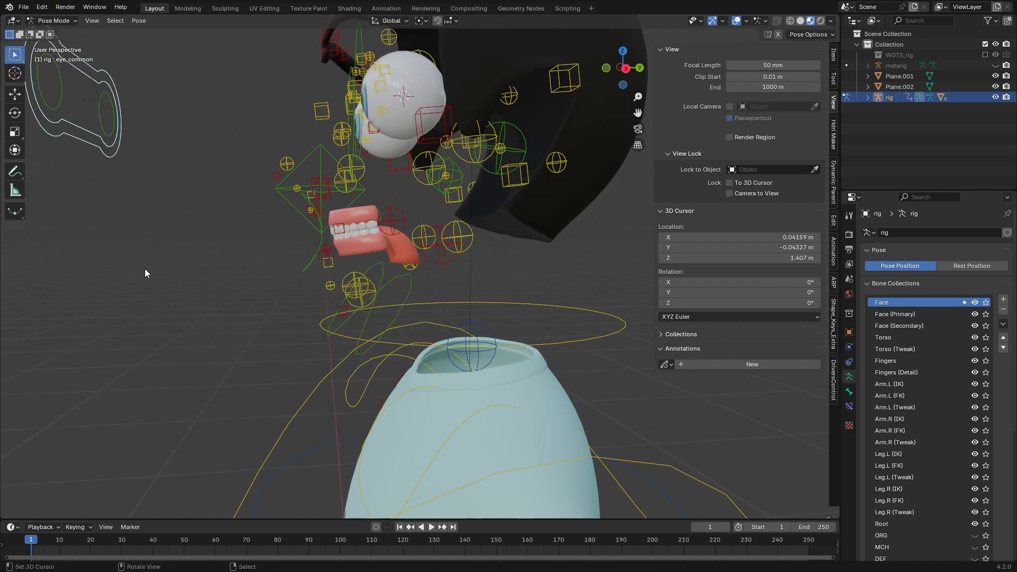
# Step: Return the rig to Object Mode and open the lower teeth mesh in Edit Mode
pyautogui.click(63, 22)
pyautogui.click(67, 35)
pyautogui.keyDown('shift'); pyautogui.moveTo(429, 336); pyautogui.dragTo(390, 332, button='middle'); pyautogui.keyUp('shift')
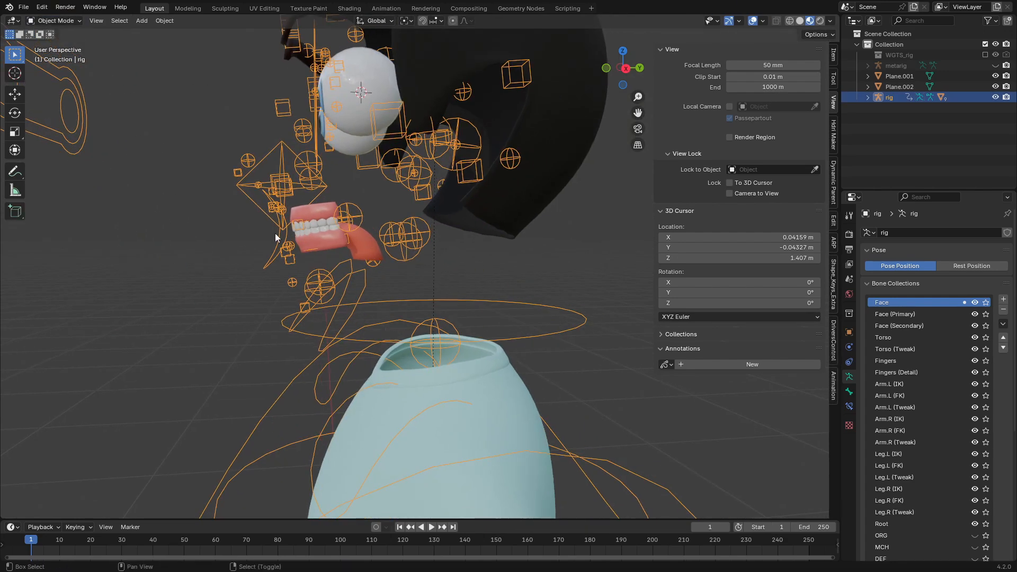
pyautogui.click(327, 239)
pyautogui.press('Tab')
pyautogui.scroll(4, 305, 262)
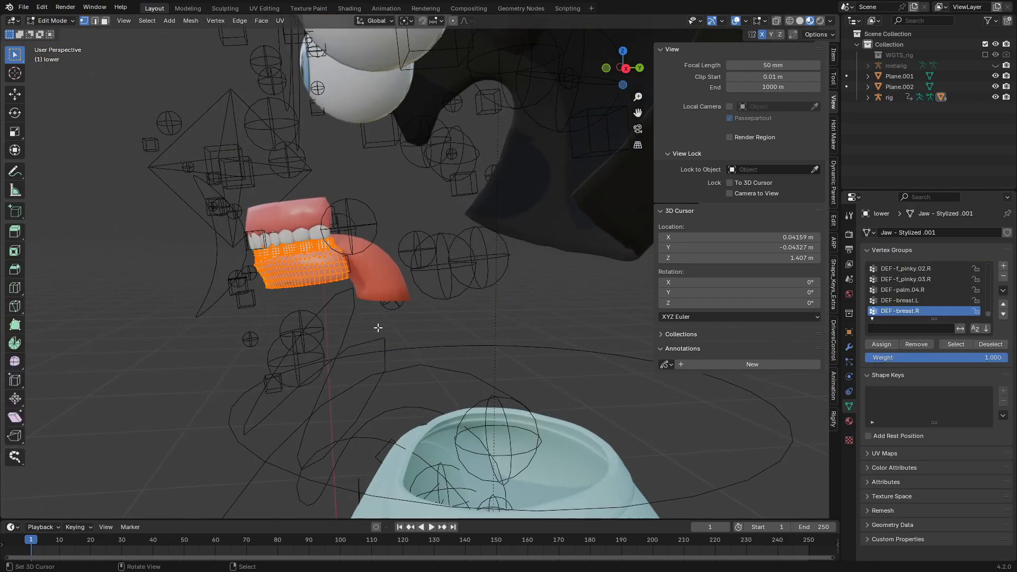
# Step: Filter the lower teeth's vertex groups by "teet" and make DEF-teeth.B the active group
pyautogui.click(908, 328)
pyautogui.write('jaw')
pyautogui.press('BackSpace')
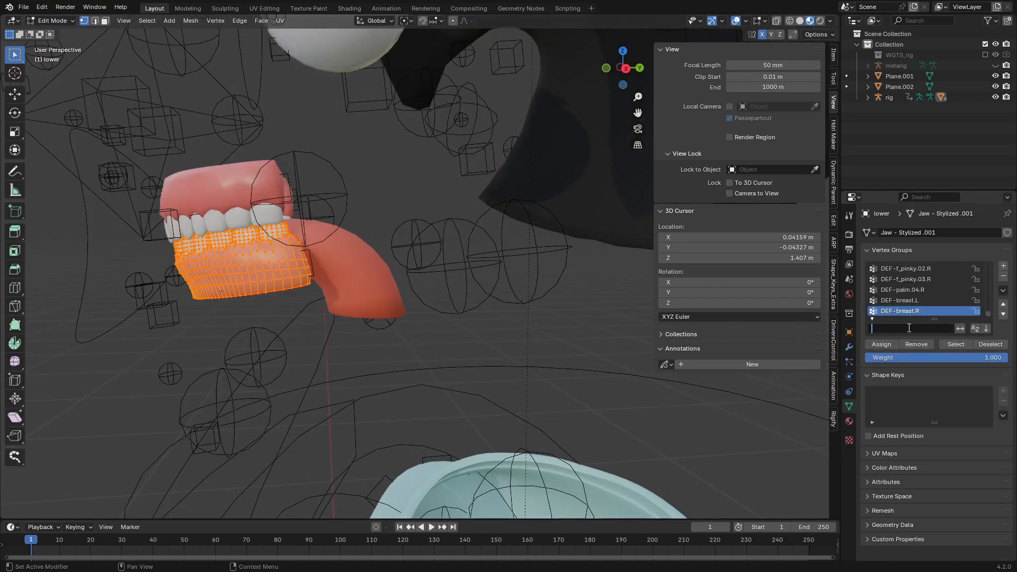
pyautogui.write('teet')
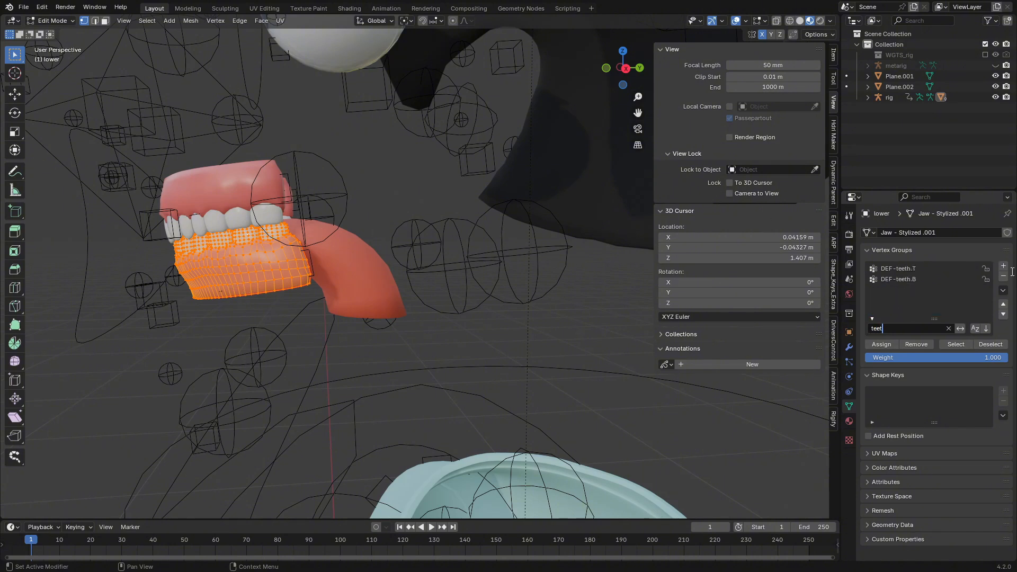
pyautogui.click(910, 282)
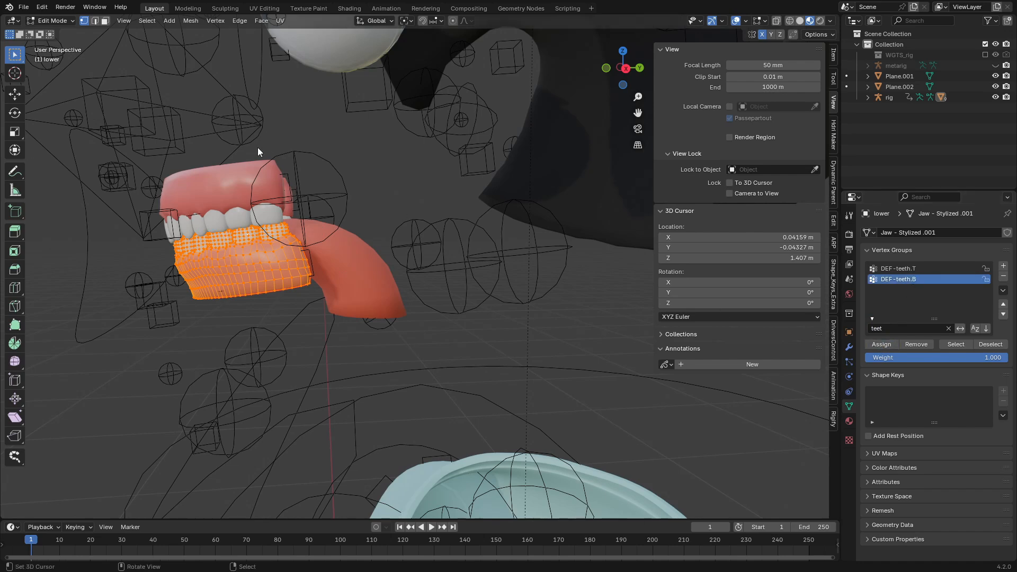
# Step: Open the upper teeth mesh in Edit Mode, make DEF-teeth.T its active vertex group, and return to Object Mode
pyautogui.press('Tab')
pyautogui.rightClick(222, 170)
pyautogui.press('Tab')
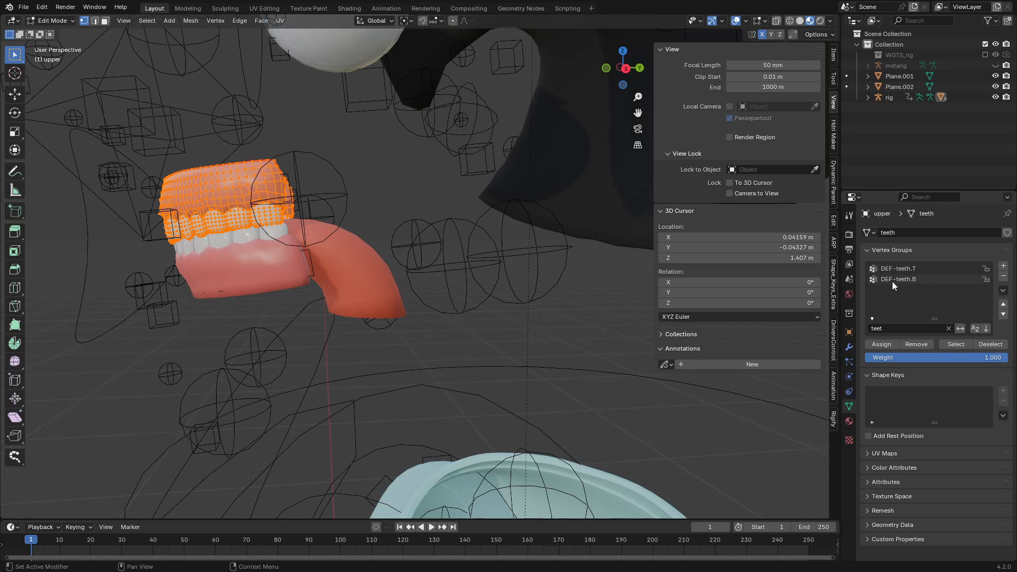
pyautogui.click(893, 268)
pyautogui.press('Tab')
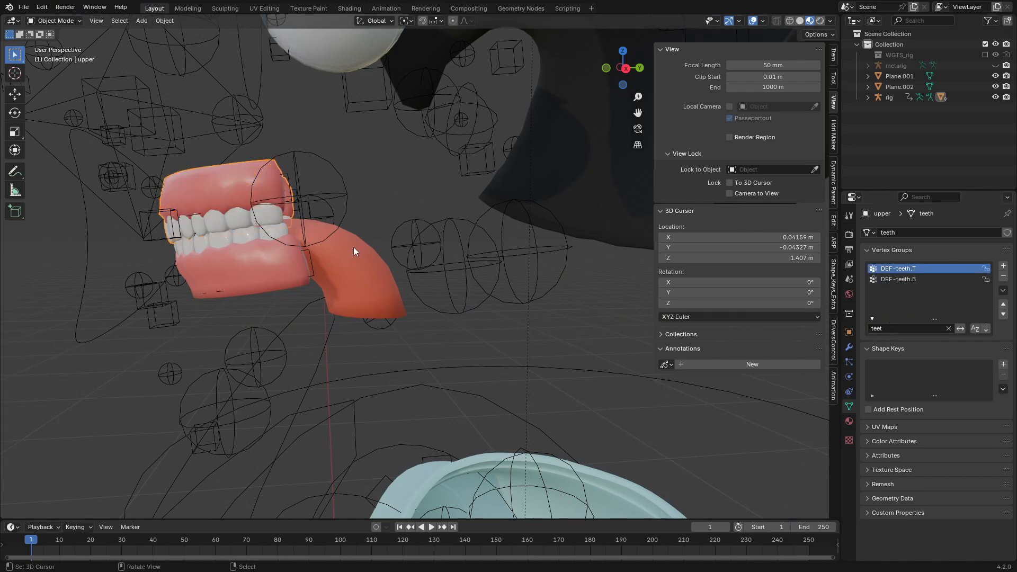
# Step: Select the entire left eyeball in Edit Mode, filter the vertex groups by "eye" and make DEF-eye.L active
pyautogui.moveTo(352, 248); pyautogui.dragTo(367, 228, button='middle')
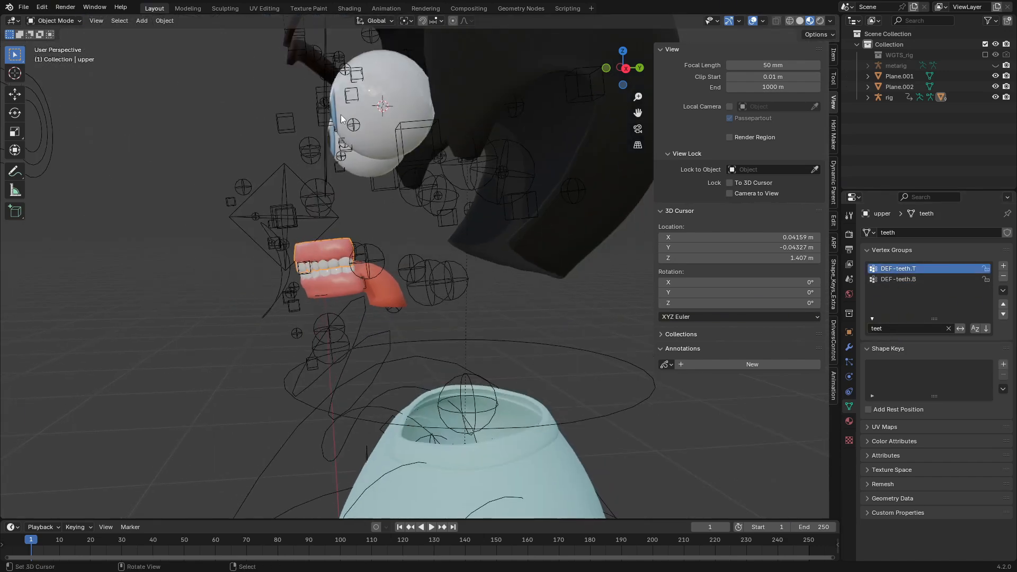
pyautogui.click(393, 104)
pyautogui.press('Tab')
pyautogui.scroll(5, 424, 153)
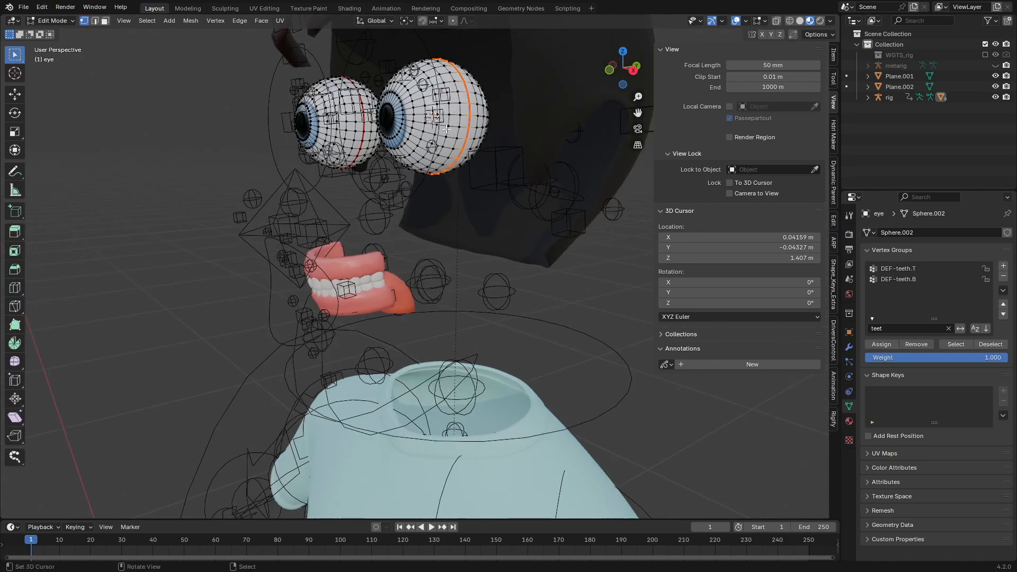
pyautogui.hotkey('ctrl', 'l')
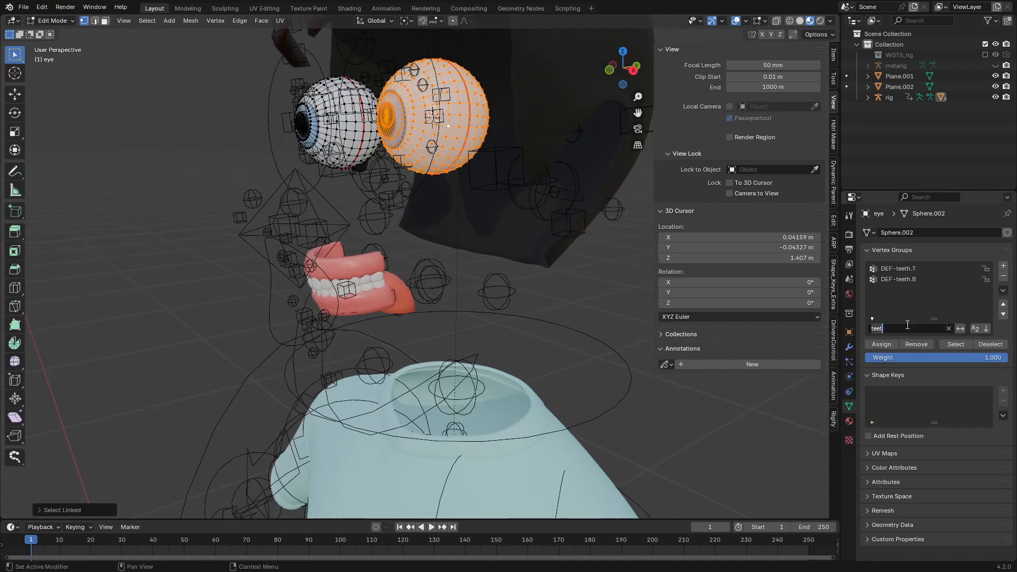
pyautogui.write('eye')
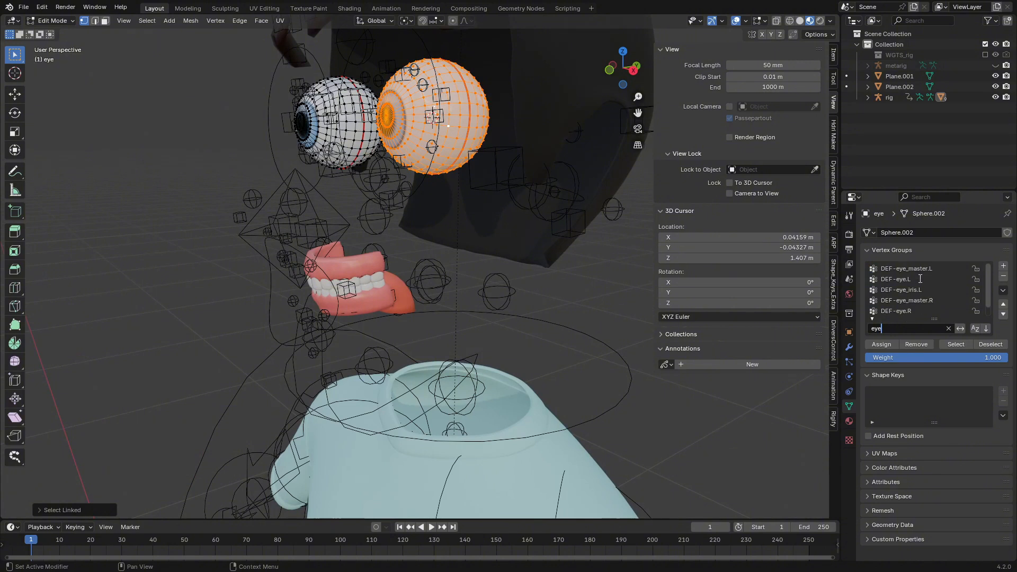
pyautogui.press('Return')
pyautogui.click(911, 281)
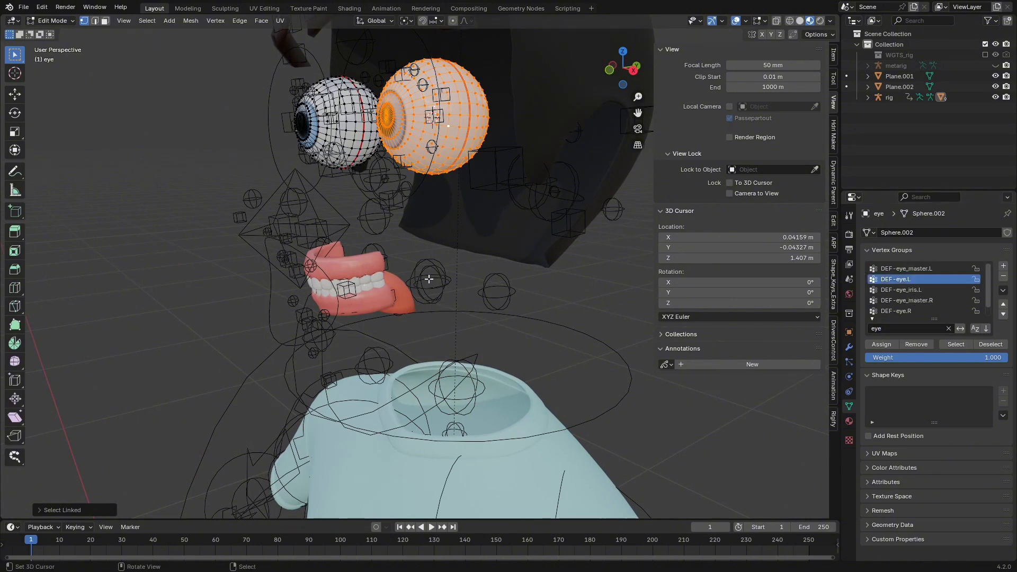
# Step: Assign the left eyeball to DEF-eye.L, and assign the entire right eyeball to the DEF-eye.R vertex group
pyautogui.keyDown('shift'); pyautogui.rightClick(437, 156); pyautogui.keyUp('shift')
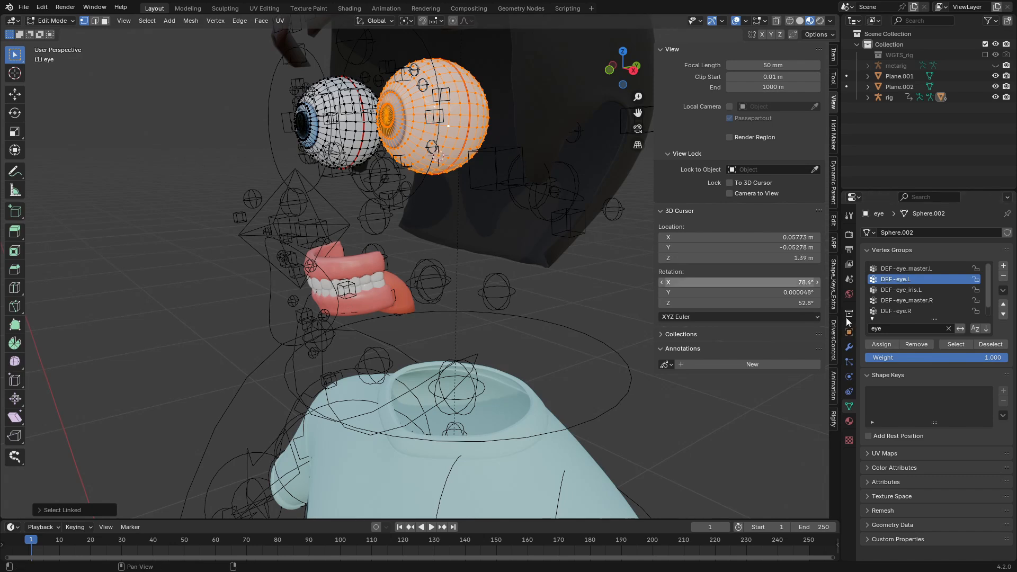
pyautogui.click(888, 342)
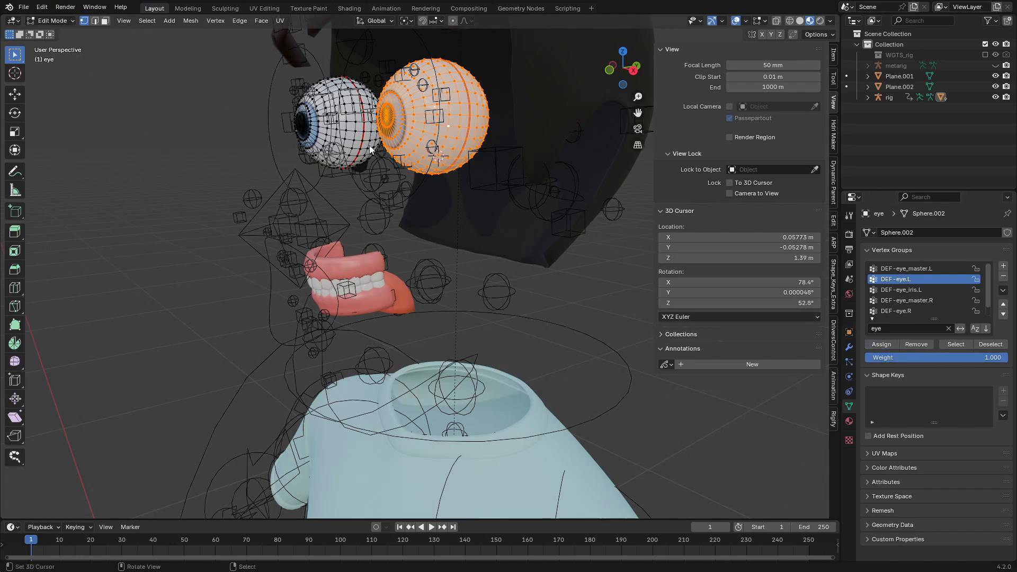
pyautogui.click(320, 112)
pyautogui.hotkey('ctrl', 'l')
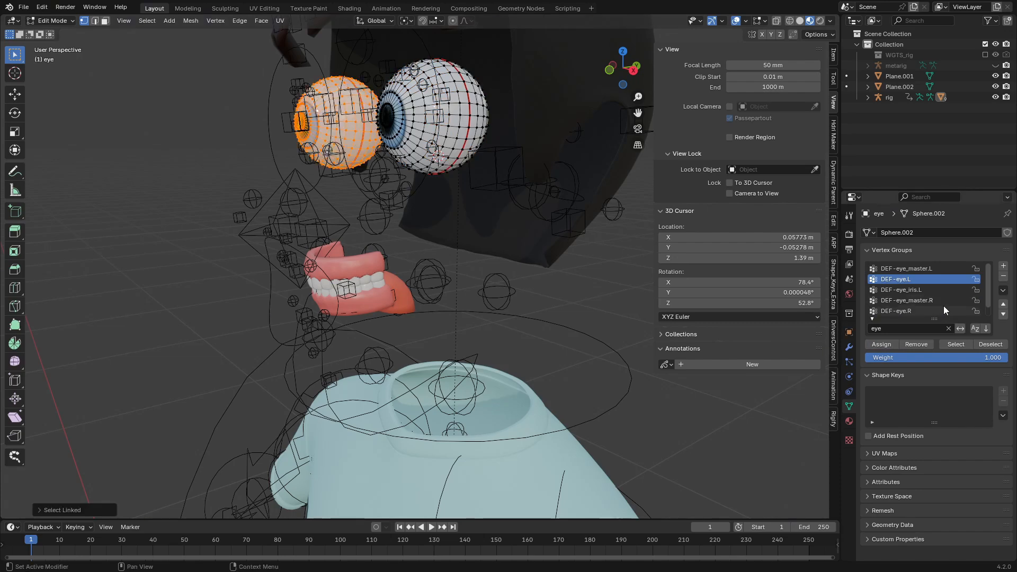
pyautogui.scroll(-1, 943, 306)
pyautogui.click(907, 300)
pyautogui.click(881, 344)
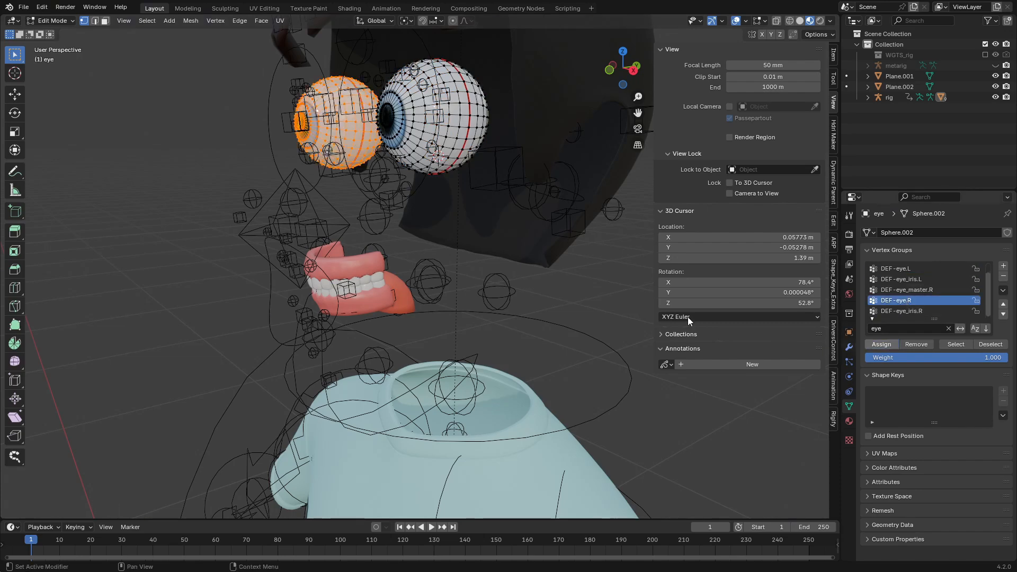
# Step: Leave Edit Mode on the eyes and put the rig in Pose Mode
pyautogui.moveTo(403, 286); pyautogui.dragTo(382, 287, button='middle')
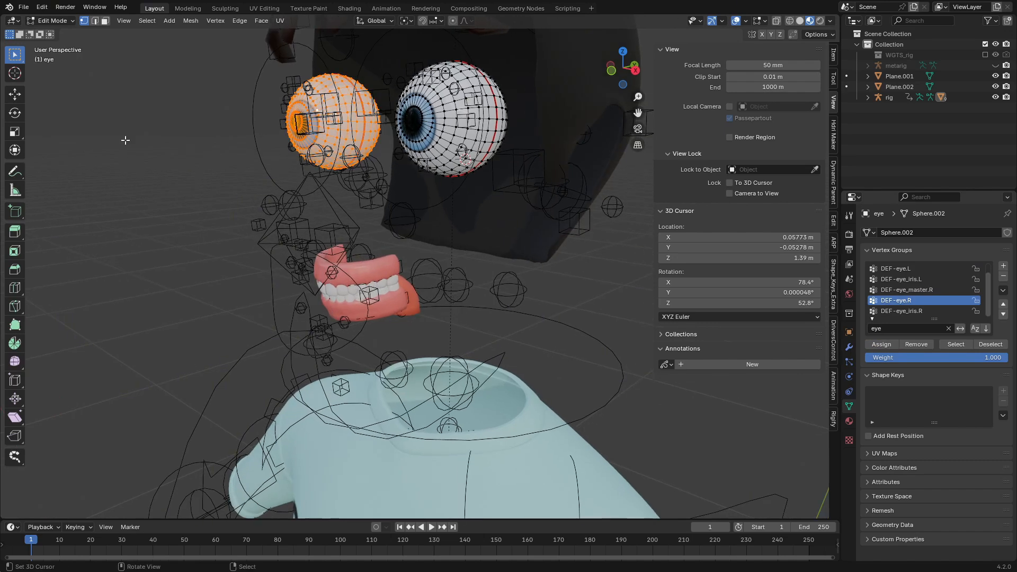
pyautogui.press('Tab')
pyautogui.click(273, 228)
pyautogui.click(66, 21)
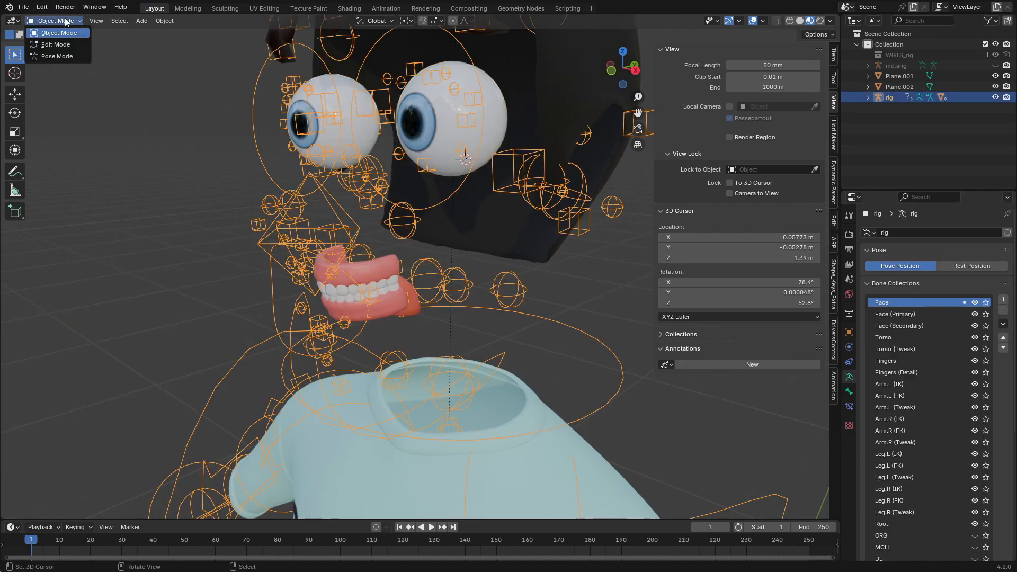
pyautogui.click(56, 56)
# Step: Test-move the eye_common control to check how the eyeballs follow, cancelling each move
pyautogui.scroll(-5, 297, 263)
pyautogui.moveTo(273, 252); pyautogui.dragTo(425, 305, button='middle')
pyautogui.press('g')
pyautogui.rightClick(407, 383)
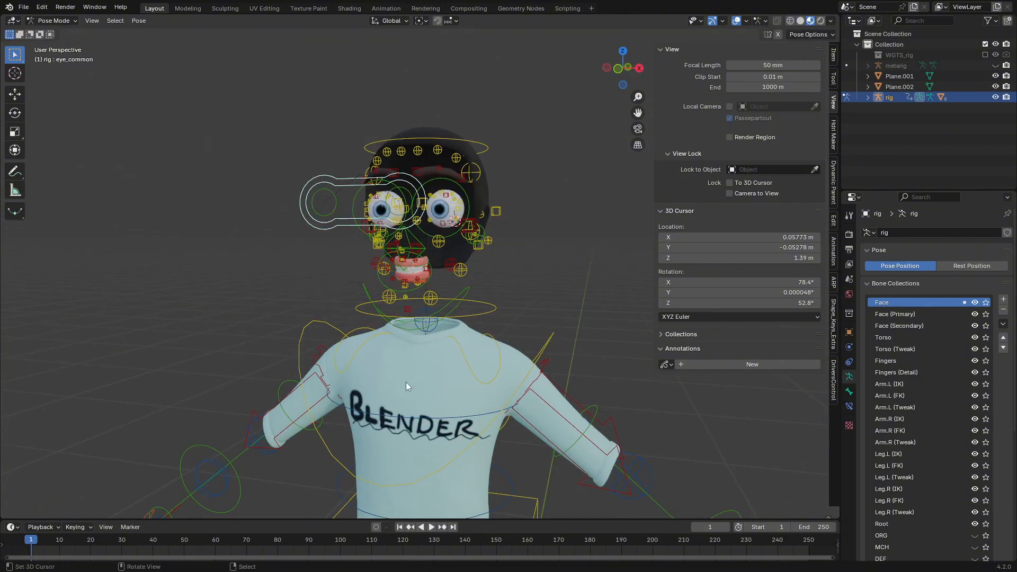
pyautogui.moveTo(406, 382); pyautogui.dragTo(344, 294, button='middle')
pyautogui.press('g')
pyautogui.rightClick(405, 455)
# Step: Test-rotate the jaw_master control to check the lower teeth and tongue, and cancel the rotation
pyautogui.scroll(4, 343, 295)
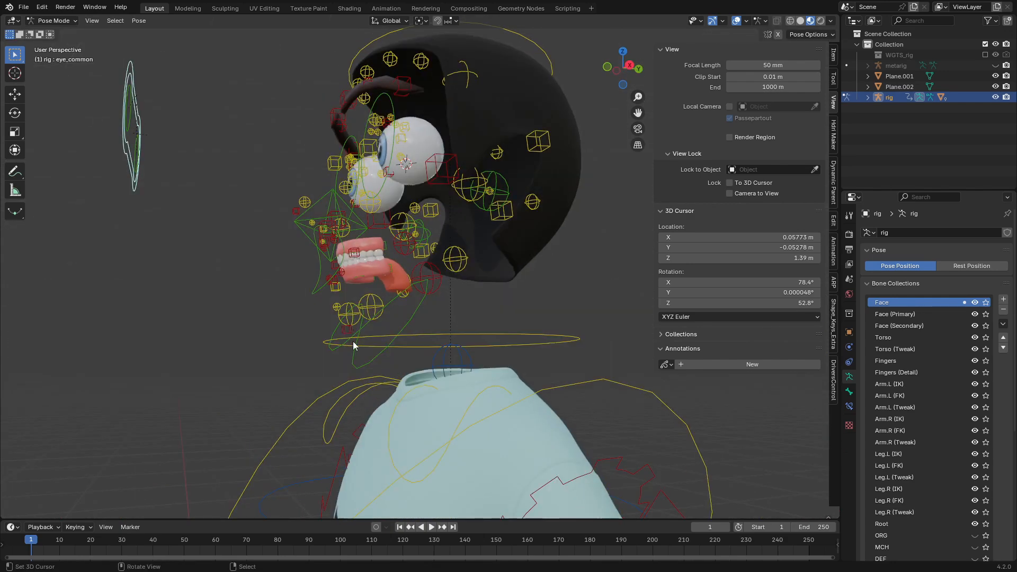
pyautogui.click(367, 364)
pyautogui.press('r')
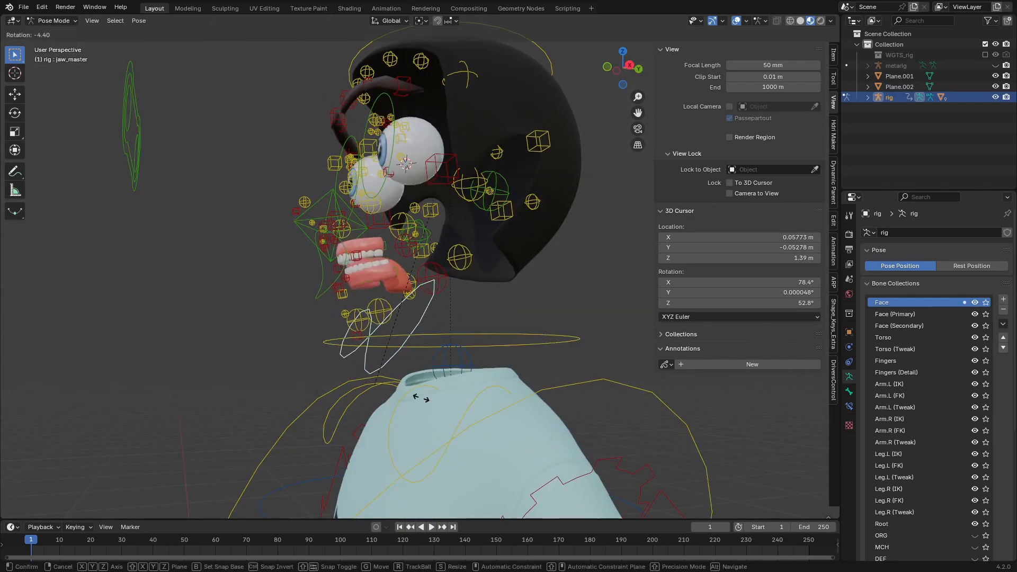
pyautogui.rightClick(430, 423)
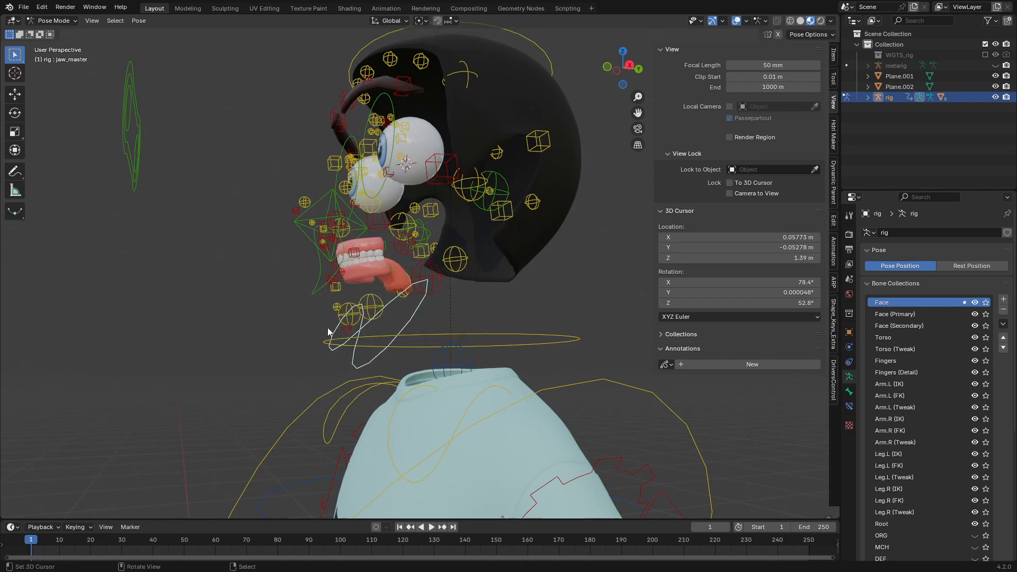
# Step: Test-move the left upper brow control brow.T.L.003 and cancel the move
pyautogui.moveTo(329, 334); pyautogui.dragTo(374, 326, button='middle')
pyautogui.rightClick(383, 94)
pyautogui.press('g')
pyautogui.rightClick(381, 130)
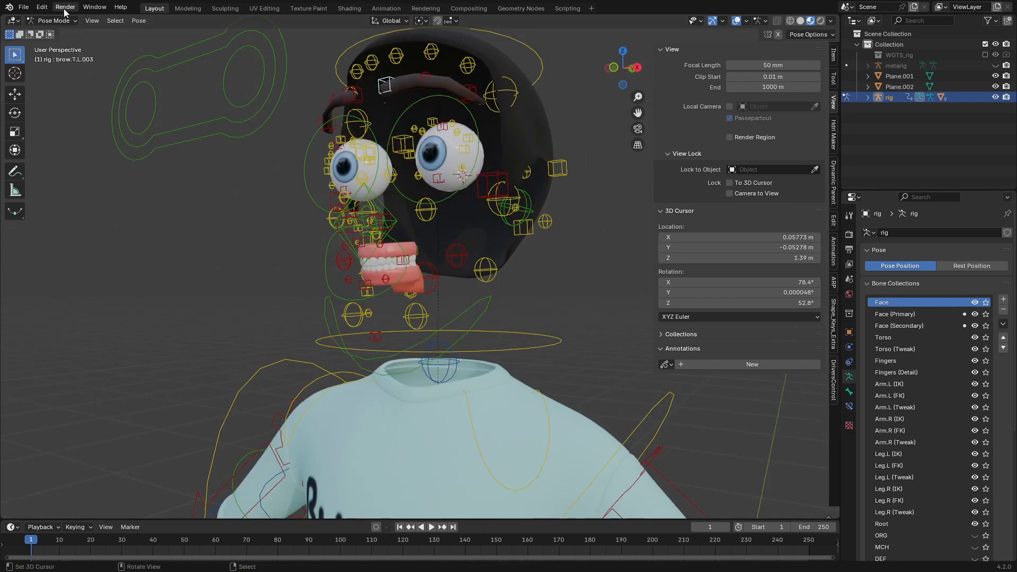
# Step: Return the rig to Object Mode and make its DEF bone collection visible
pyautogui.click(53, 20)
pyautogui.click(68, 32)
pyautogui.moveTo(392, 203); pyautogui.dragTo(328, 208, button='middle')
pyautogui.scroll(4, 358, 273)
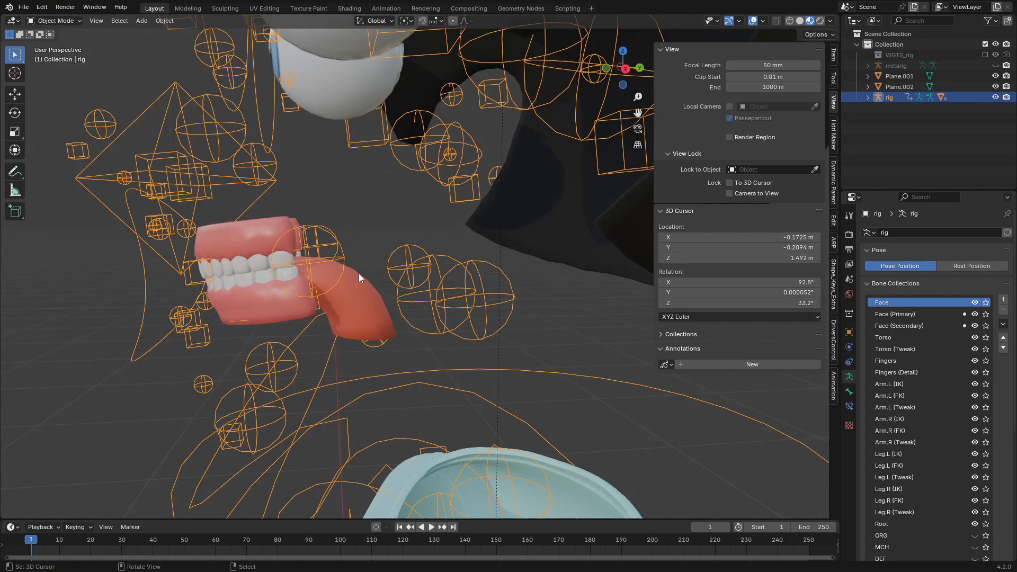
pyautogui.keyDown('shift'); pyautogui.moveTo(324, 243); pyautogui.dragTo(311, 217, button='middle'); pyautogui.keyUp('shift')
pyautogui.scroll(-4, 456, 316)
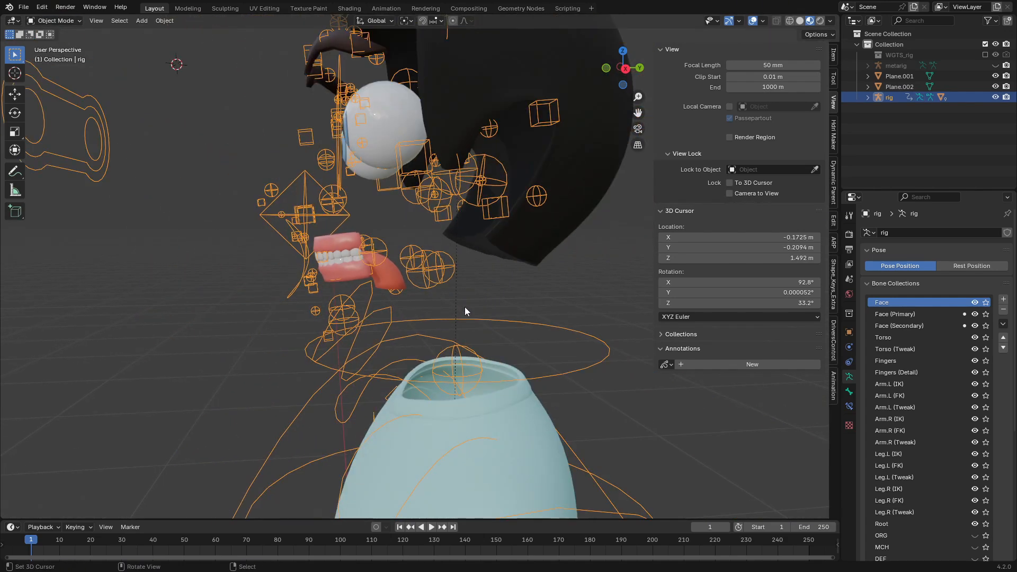
pyautogui.scroll(-8, 895, 423)
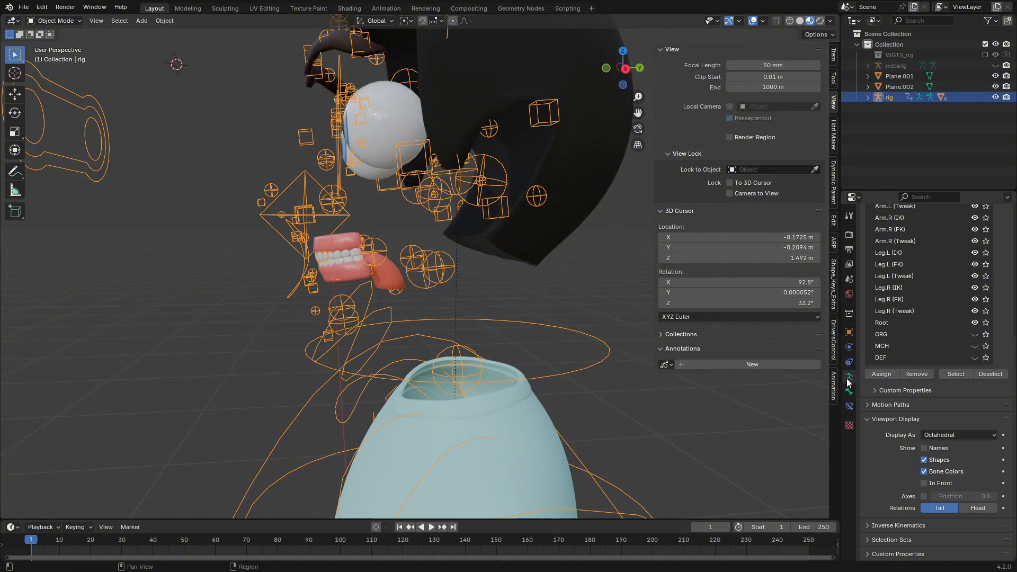
pyautogui.click(974, 357)
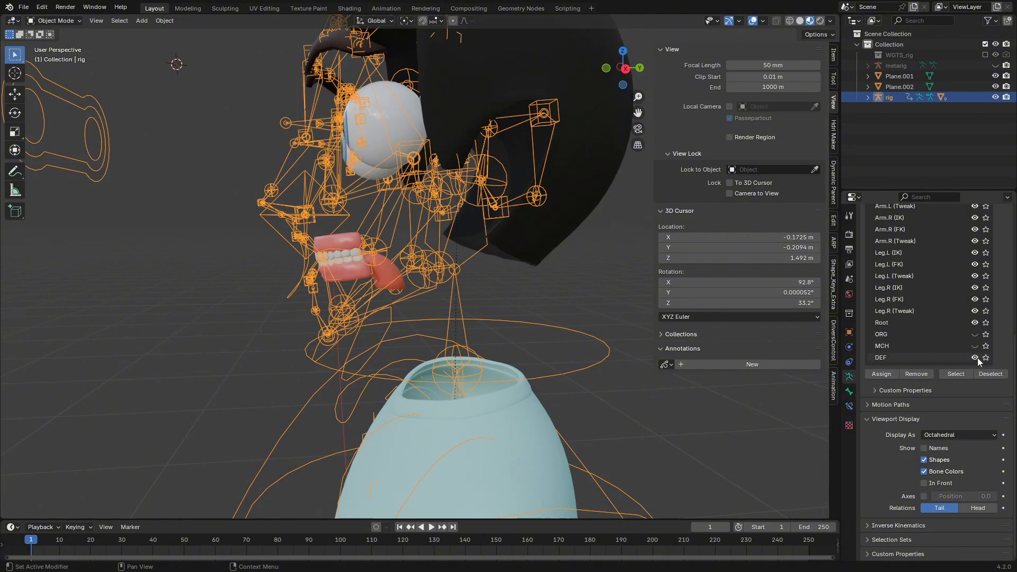
# Step: Open the rig in Edit Mode with its bones displayed in front of the tongue and teeth
pyautogui.click(775, 20)
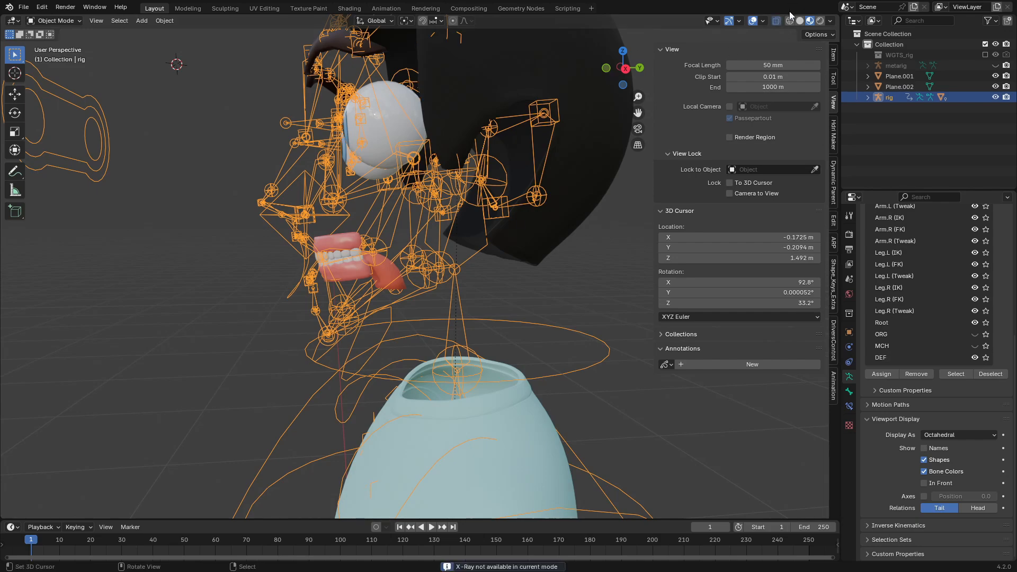
pyautogui.press('Tab')
pyautogui.scroll(8, 386, 280)
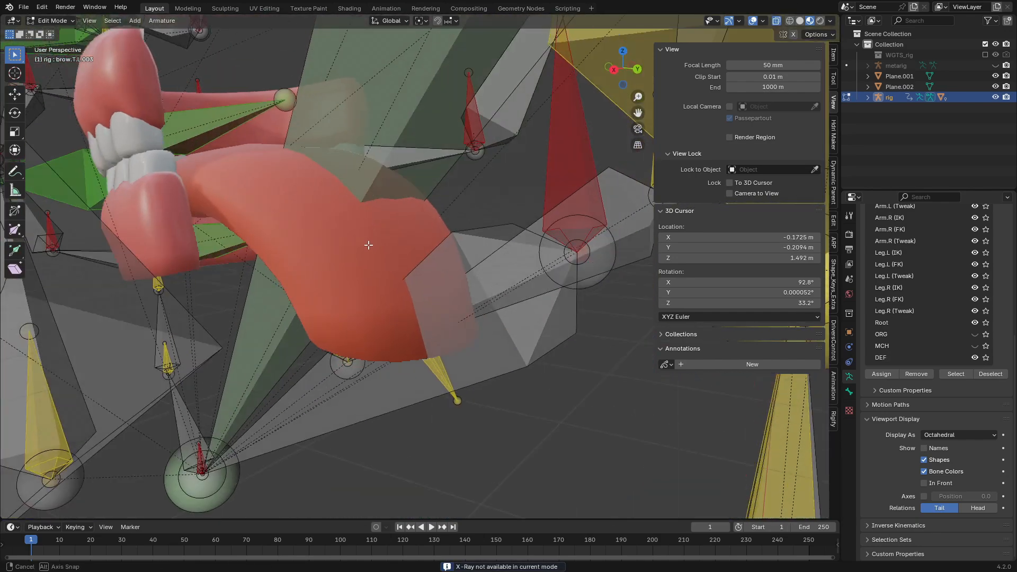
pyautogui.moveTo(371, 265); pyautogui.dragTo(403, 255, button='middle')
pyautogui.click(833, 54)
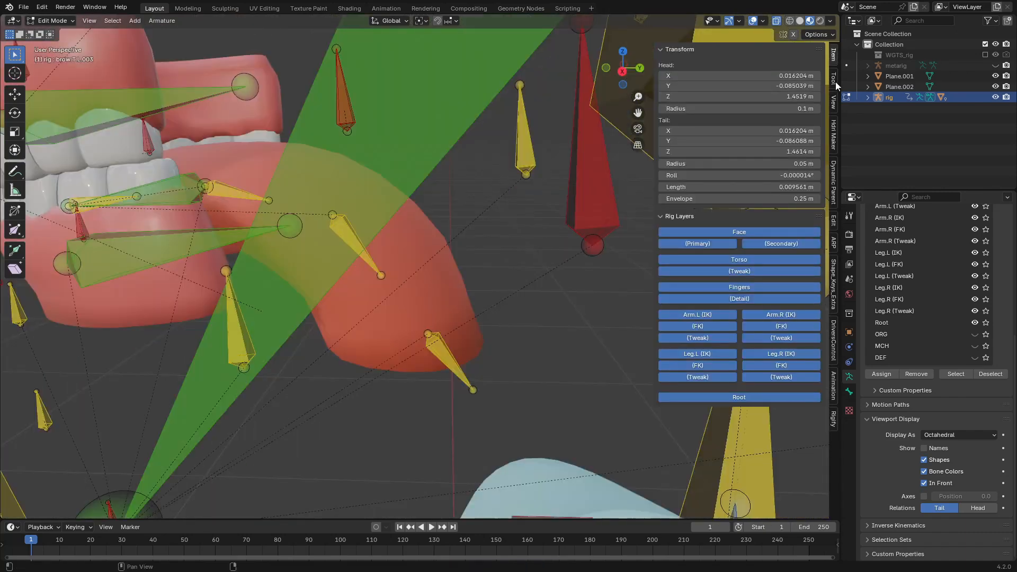
# Step: Hide all control layers from Face to Root and show only the DEF bone collection
pyautogui.moveTo(712, 231); pyautogui.dragTo(773, 244)
pyautogui.moveTo(773, 243); pyautogui.dragTo(775, 296)
pyautogui.scroll(4, 757, 276)
pyautogui.click(974, 358)
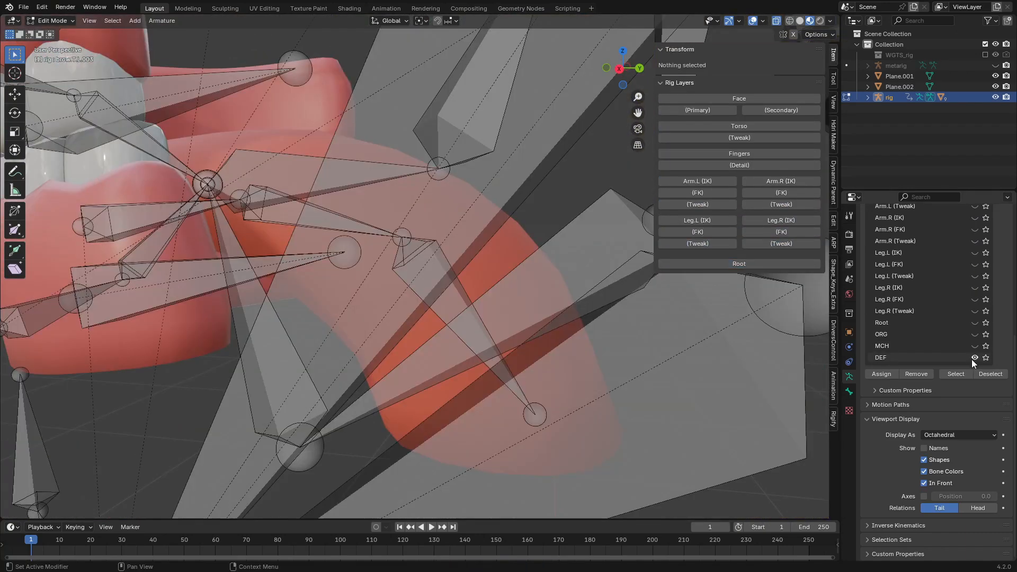
# Step: Select the three tongue deform bones, going from DEF-tongue.002 forward to DEF-tongue
pyautogui.moveTo(440, 255); pyautogui.dragTo(466, 311, button='middle')
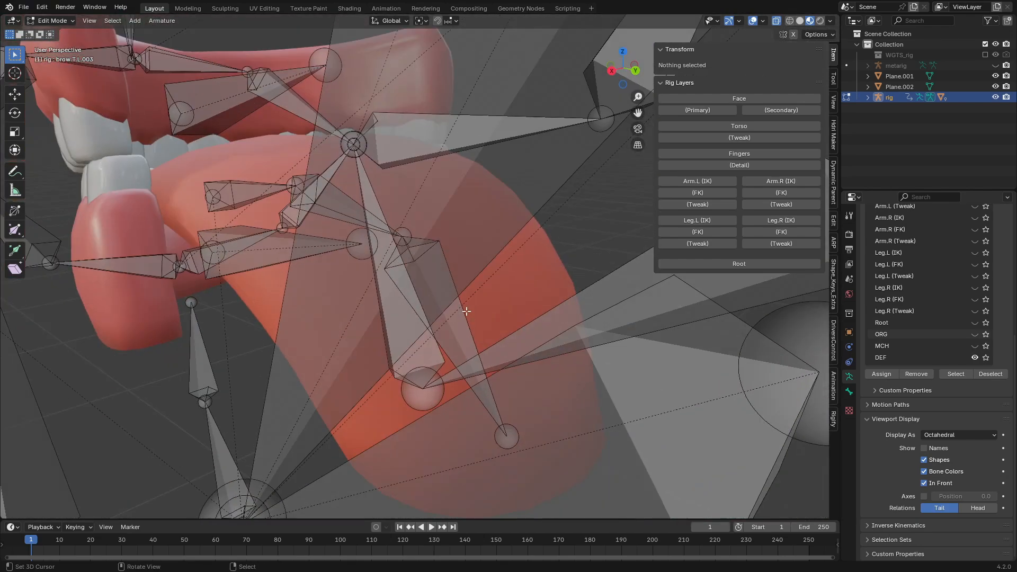
pyautogui.rightClick(462, 328)
pyautogui.moveTo(293, 286); pyautogui.dragTo(323, 283, button='middle')
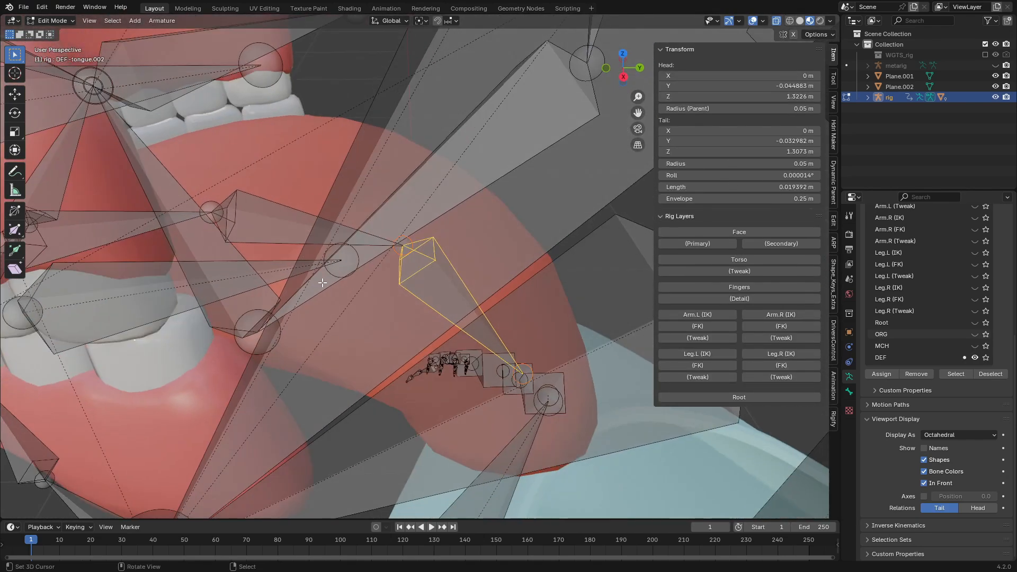
pyautogui.keyDown('shift'); pyautogui.rightClick(282, 219); pyautogui.keyUp('shift')
pyautogui.keyDown('shift'); pyautogui.moveTo(245, 228); pyautogui.dragTo(354, 275, button='middle'); pyautogui.keyUp('shift')
pyautogui.keyDown('shift'); pyautogui.rightClick(213, 259); pyautogui.keyUp('shift')
pyautogui.scroll(-3, 141, 201)
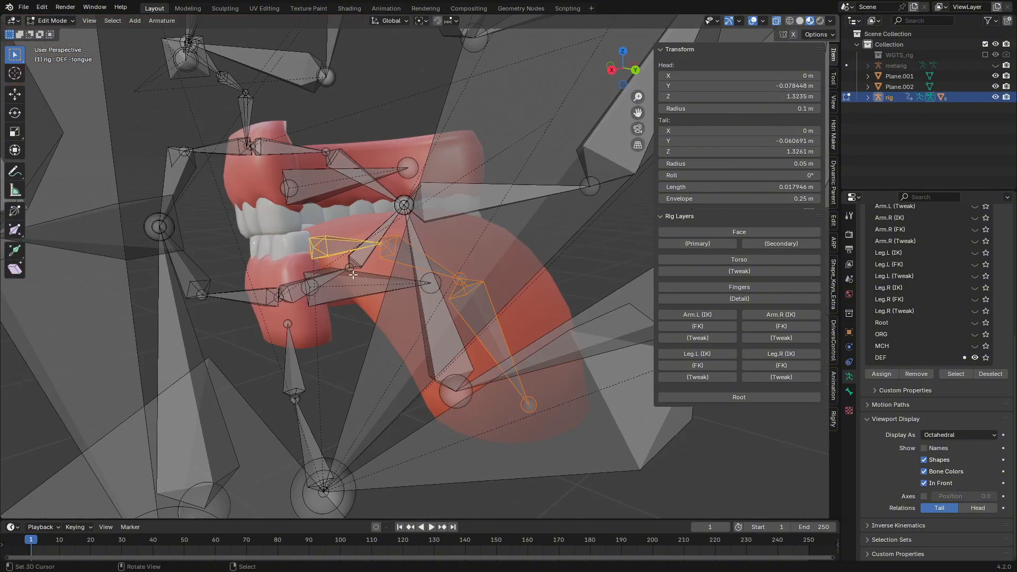
# Step: Reselect the tongue's chain of three deform bones, starting at DEF-tongue.002 and ending with DEF-tongue active
pyautogui.rightClick(501, 342)
pyautogui.moveTo(440, 314); pyautogui.dragTo(469, 332, button='middle')
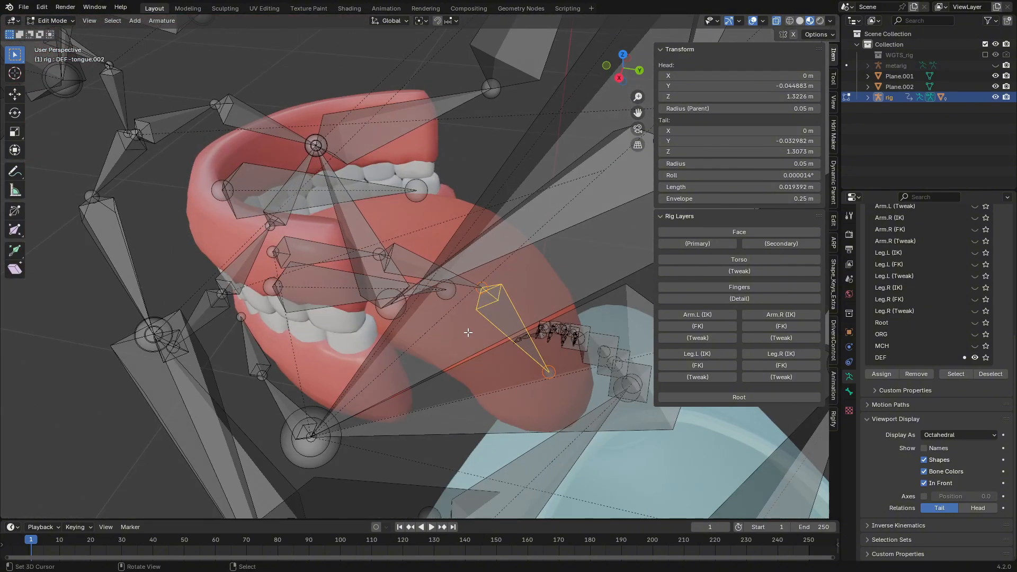
pyautogui.moveTo(418, 252); pyautogui.dragTo(413, 281, button='middle')
pyautogui.scroll(2, 413, 281)
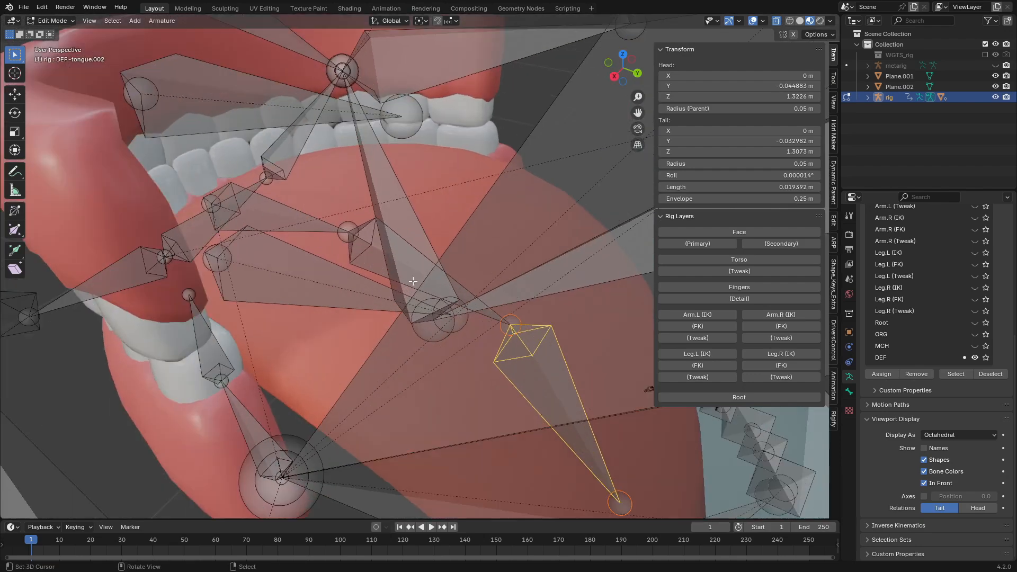
pyautogui.keyDown('shift'); pyautogui.rightClick(361, 247); pyautogui.keyUp('shift')
pyautogui.keyDown('shift'); pyautogui.rightClick(281, 222); pyautogui.keyUp('shift')
pyautogui.scroll(-3, 354, 245)
pyautogui.moveTo(358, 246); pyautogui.dragTo(392, 252, button='middle')
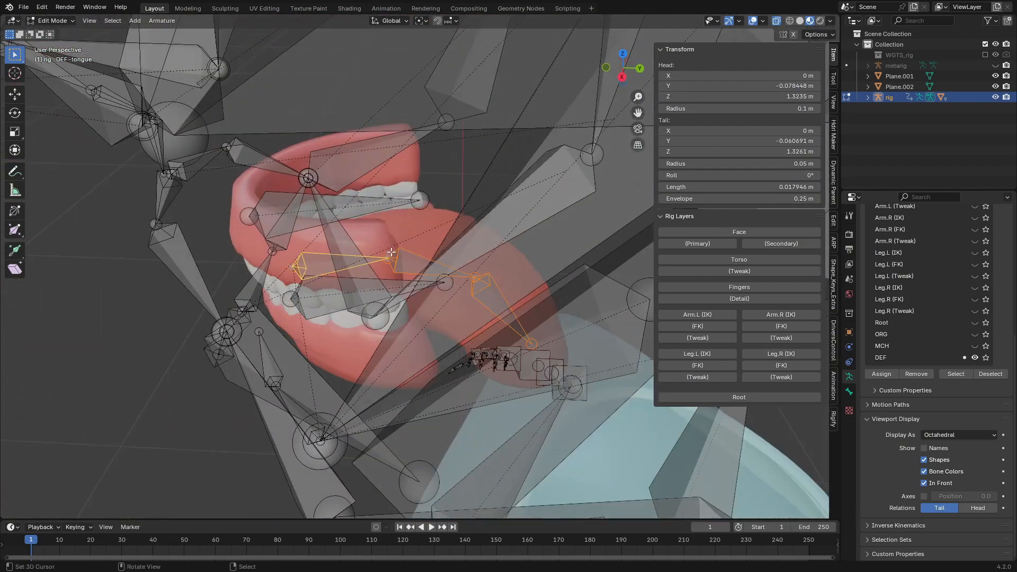
# Step: Return the rig to Object Mode, select the tongue mesh and switch it to Weight Paint mode
pyautogui.click(776, 20)
pyautogui.click(51, 21)
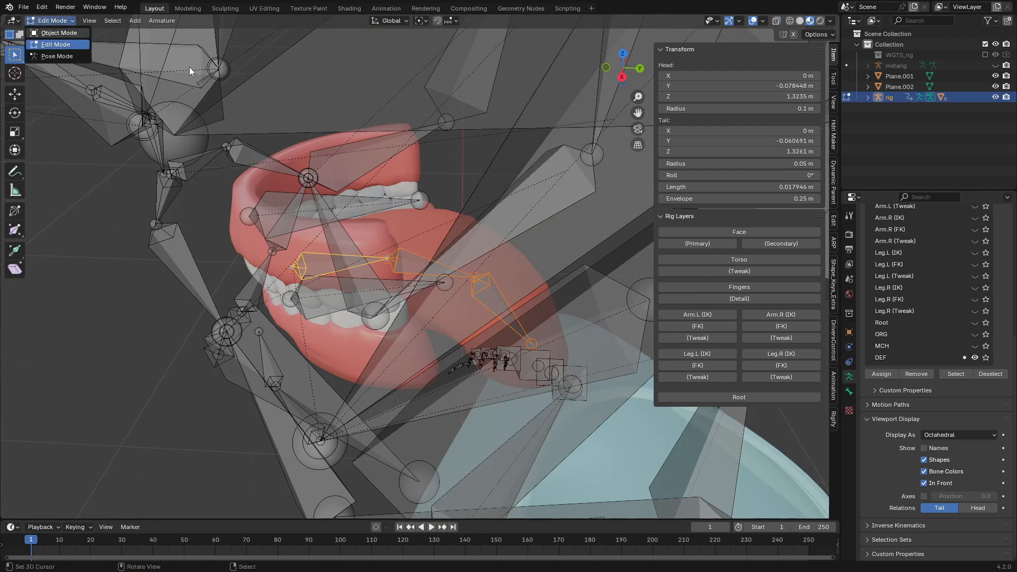
pyautogui.click(52, 34)
pyautogui.click(421, 217)
pyautogui.click(52, 20)
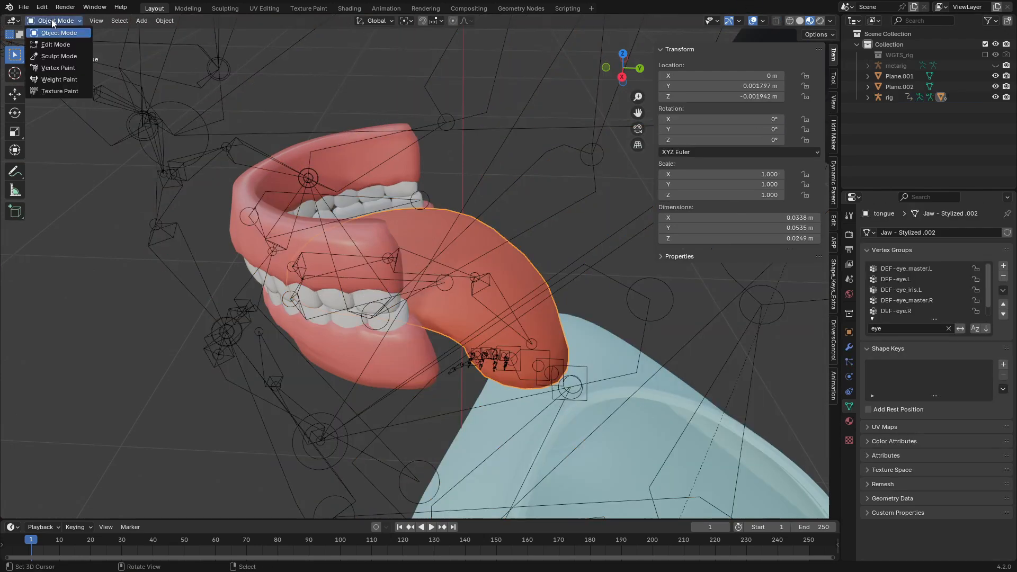
pyautogui.click(58, 80)
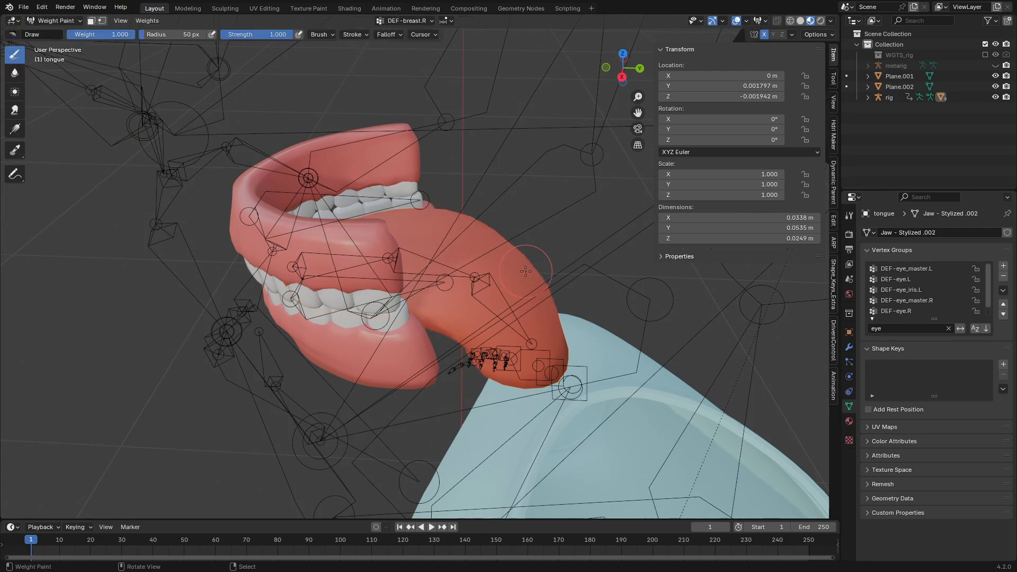
# Step: Try assigning the tongue's weights automatically from bones, and inspect the mesh in Solid shading
pyautogui.scroll(4, 526, 271)
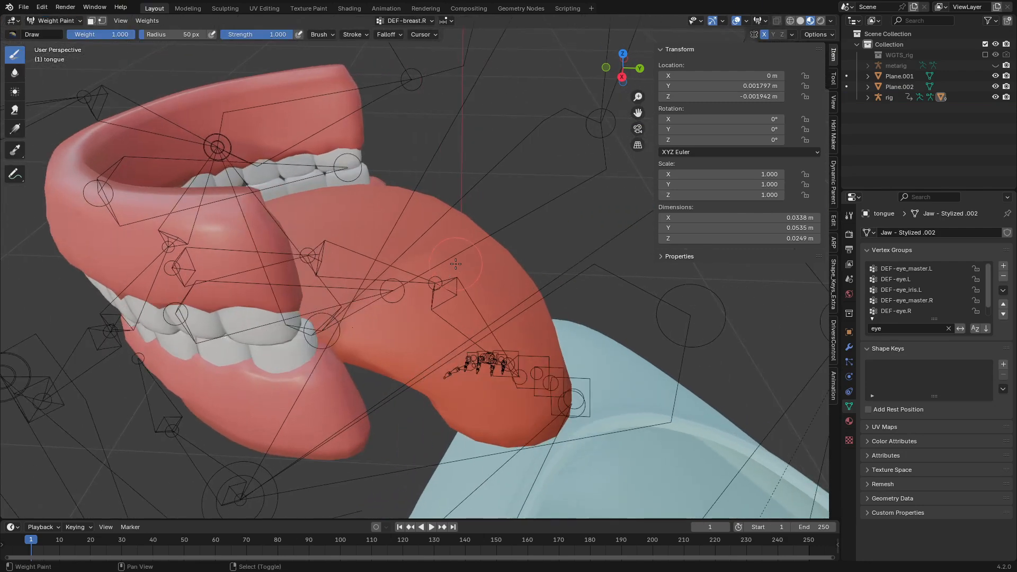
pyautogui.click(143, 23)
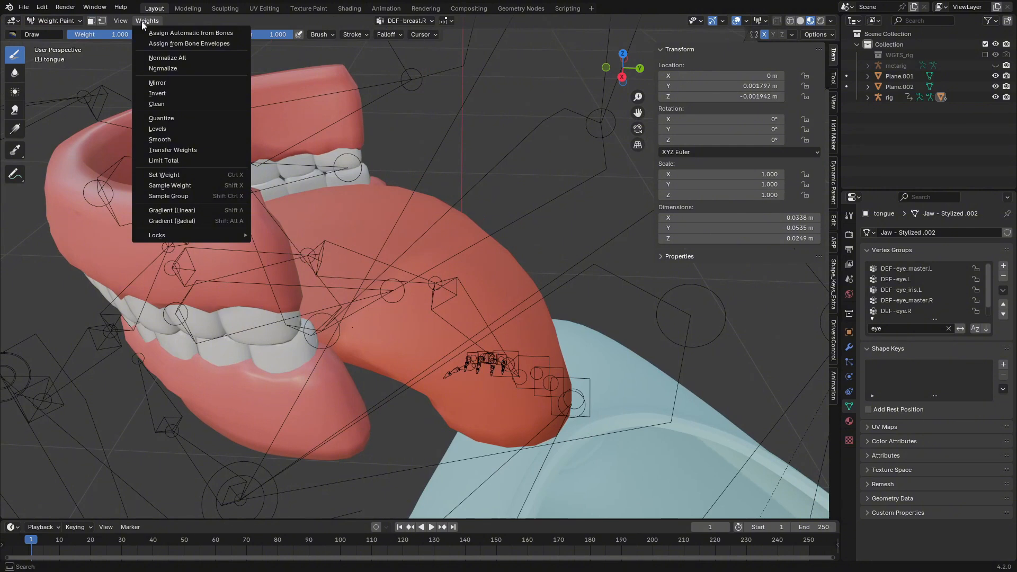
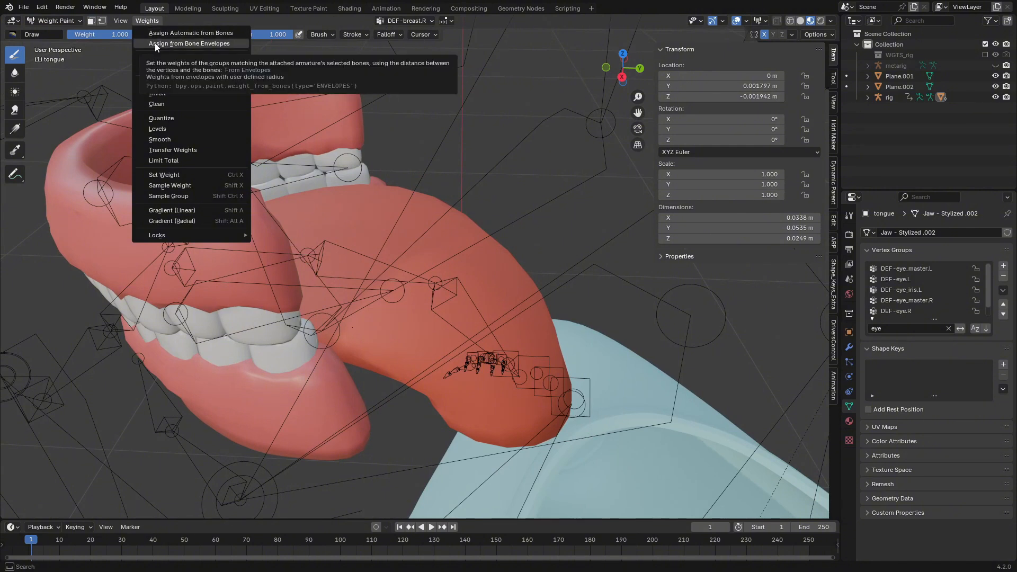
pyautogui.click(160, 35)
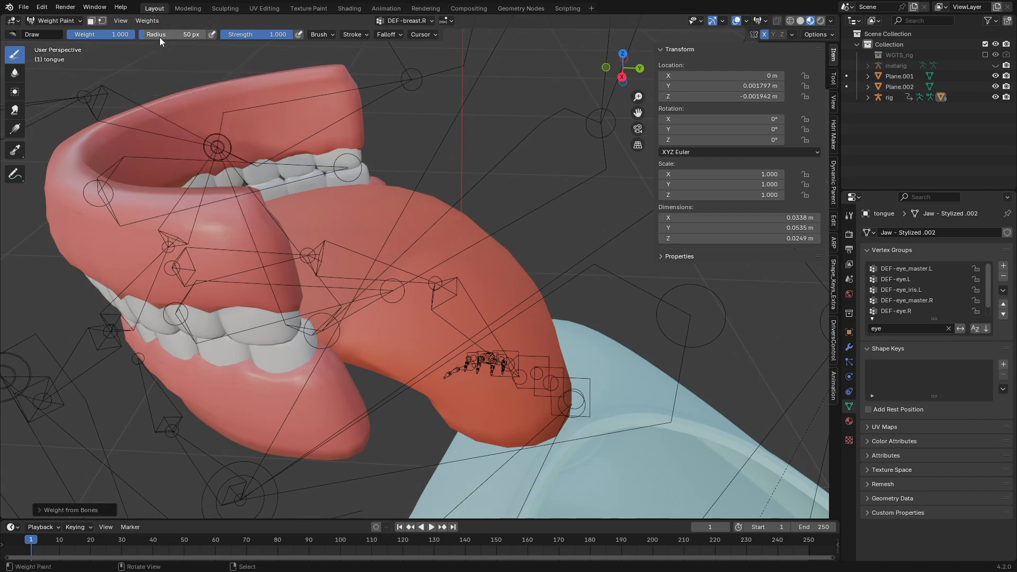
pyautogui.click(800, 20)
pyautogui.moveTo(390, 191); pyautogui.dragTo(334, 259, button='middle')
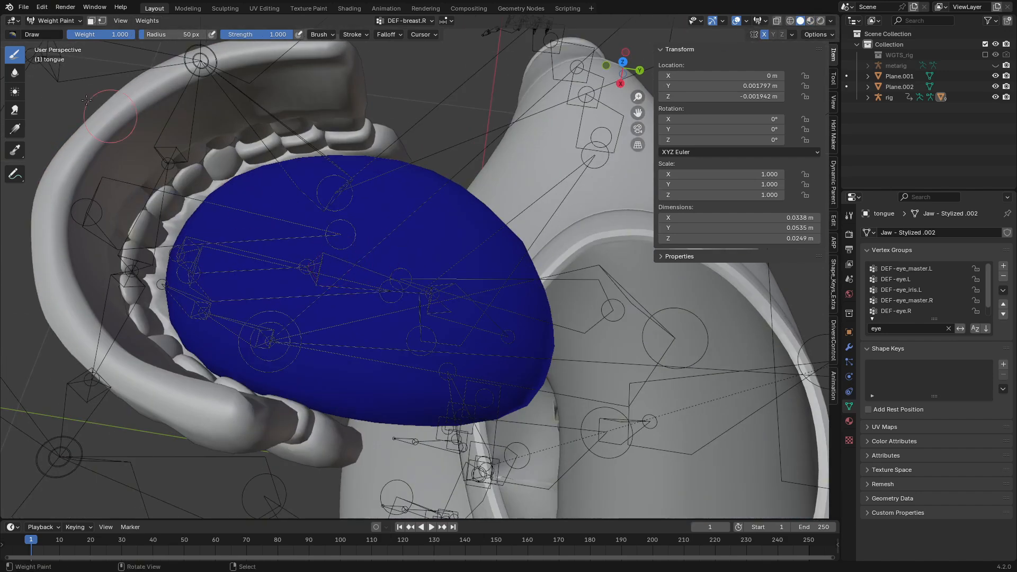
# Step: Return the tongue to Object Mode, select the rig and put it in Pose Mode
pyautogui.click(53, 21)
pyautogui.click(58, 31)
pyautogui.click(316, 234)
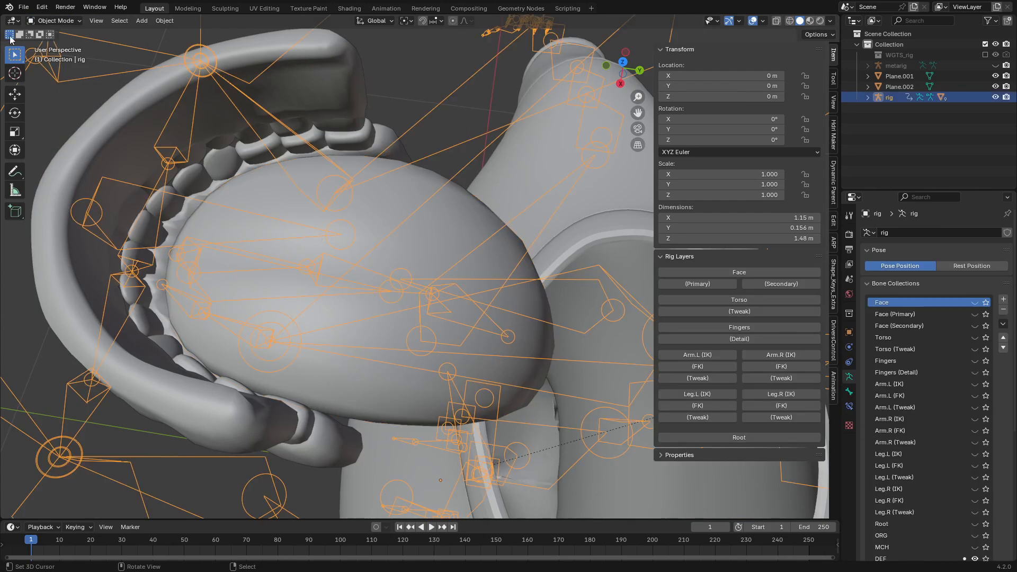
pyautogui.click(57, 57)
pyautogui.moveTo(291, 266); pyautogui.dragTo(346, 246, button='middle')
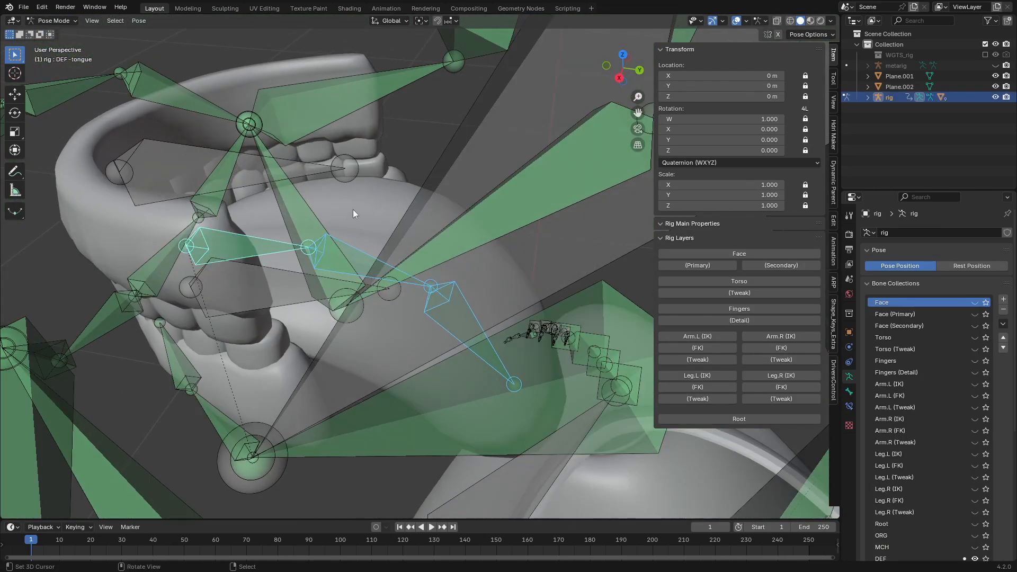
# Step: Deselect all the rig's bones and turn off Lock Object Modes
pyautogui.click(416, 158)
pyautogui.click(41, 6)
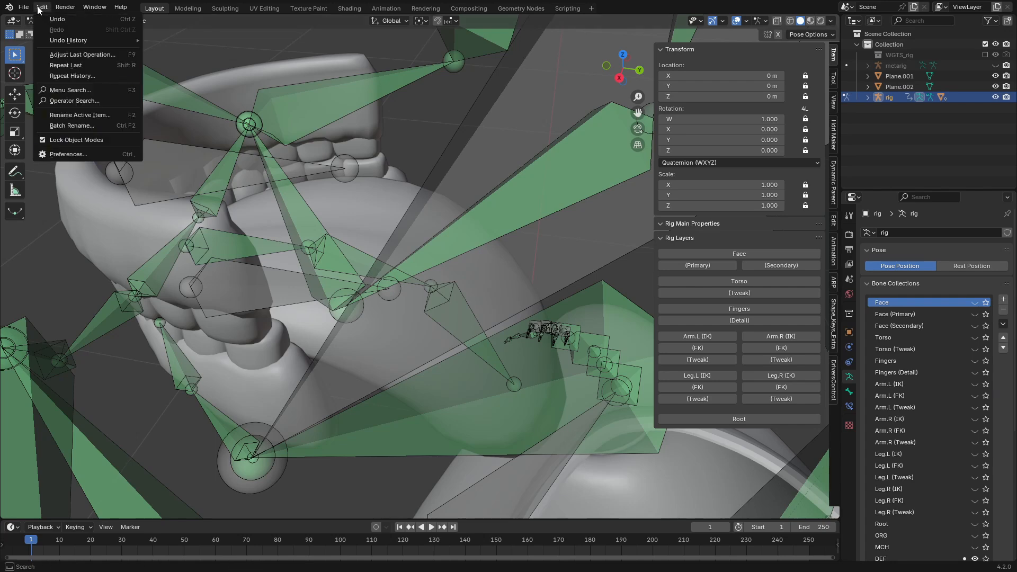
pyautogui.click(71, 138)
# Step: Select the tongue mesh directly while the rig remains posed, and switch the tongue to Weight Paint mode
pyautogui.rightClick(376, 205)
pyautogui.moveTo(376, 205); pyautogui.dragTo(370, 263, button='middle')
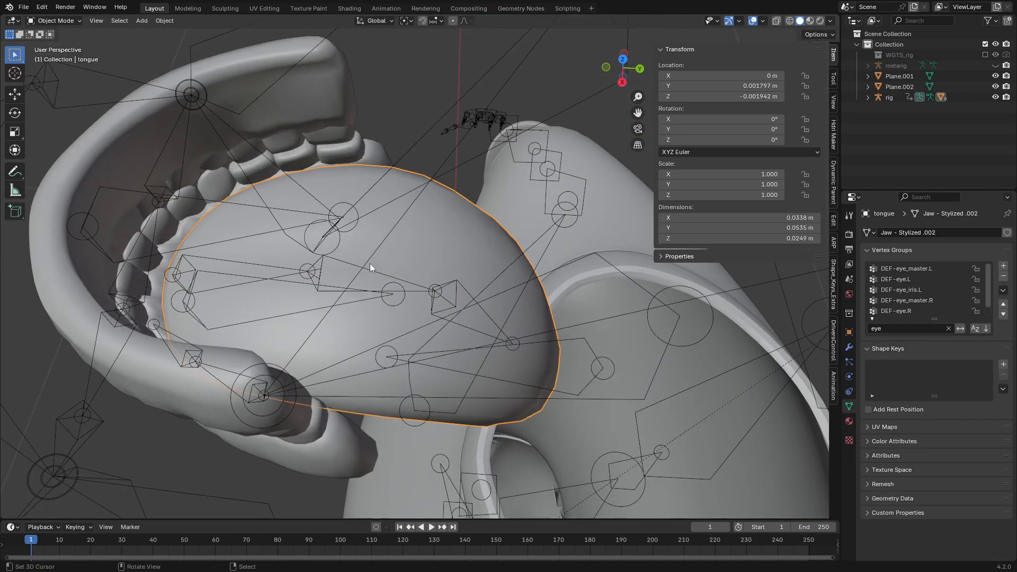
pyautogui.rightClick(338, 257)
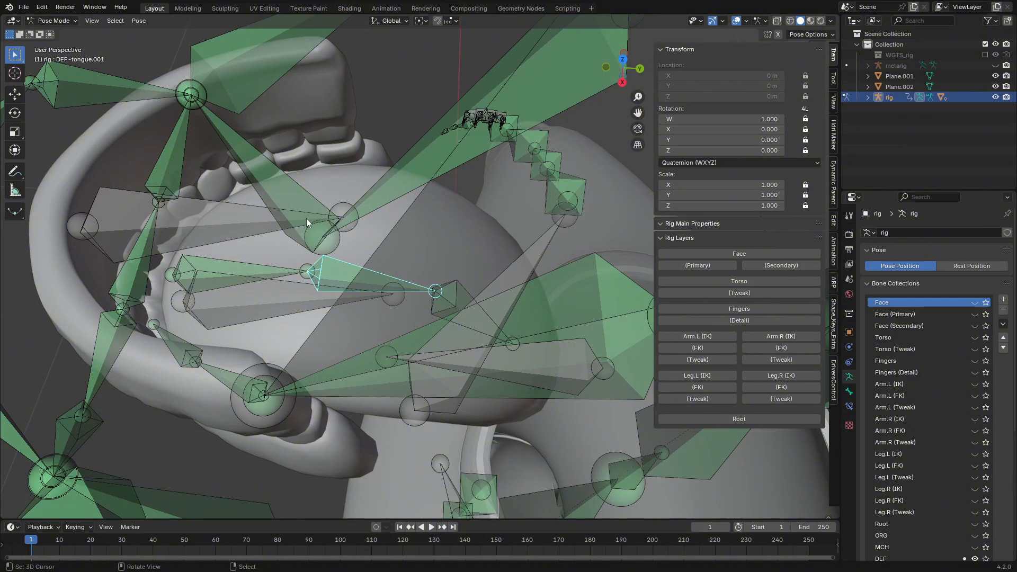
pyautogui.rightClick(336, 182)
pyautogui.click(56, 21)
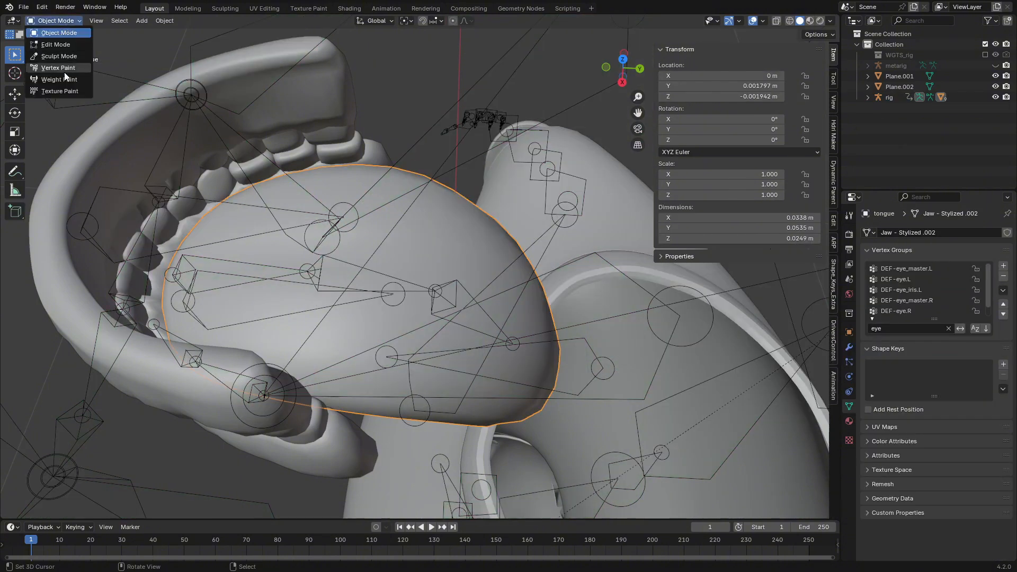
pyautogui.click(53, 80)
# Step: Pick the tongue's deform bones and DEF-teeth.T one after another to examine their weights on the tongue mesh
pyautogui.rightClick(245, 266)
pyautogui.moveTo(582, 361); pyautogui.dragTo(521, 324, button='middle')
pyautogui.rightClick(446, 349)
pyautogui.moveTo(420, 303); pyautogui.dragTo(377, 287, button='middle')
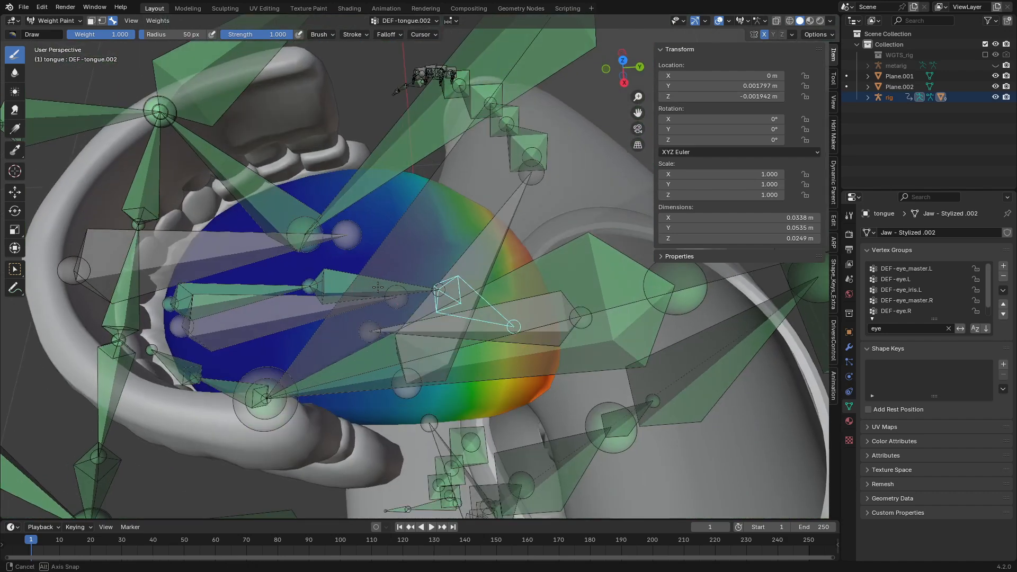
pyautogui.rightClick(348, 285)
pyautogui.rightClick(222, 241)
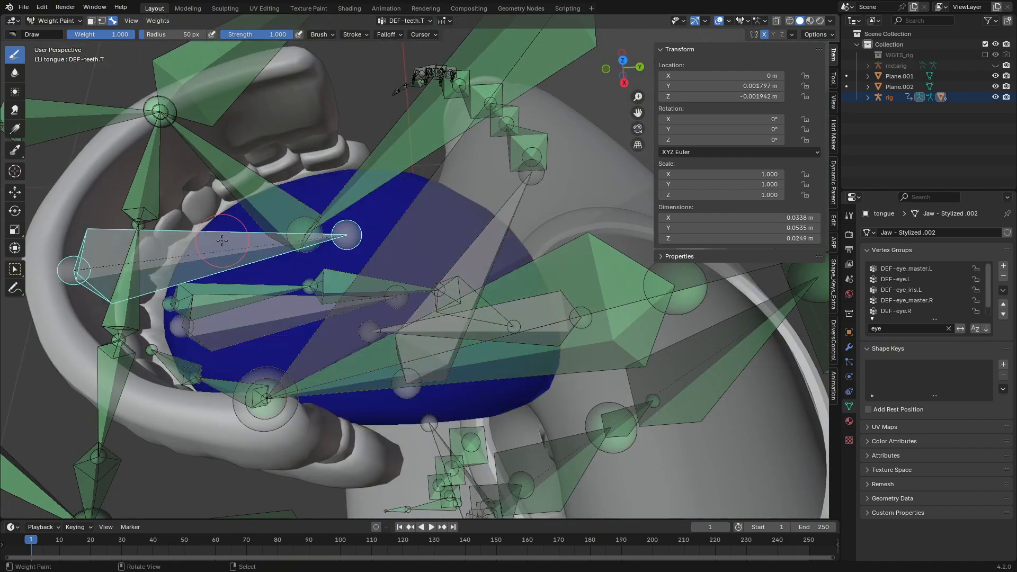
pyautogui.rightClick(251, 193)
pyautogui.rightClick(343, 284)
pyautogui.rightClick(244, 290)
pyautogui.moveTo(503, 323); pyautogui.dragTo(425, 306, button='middle')
pyautogui.rightClick(453, 352)
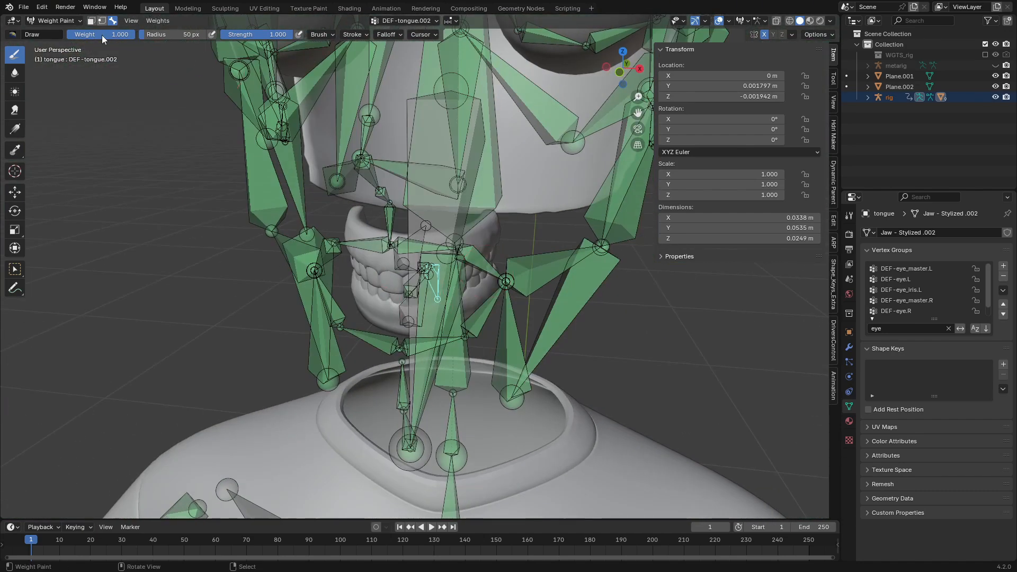
# Step: Return the tongue to Object Mode and unhide all hidden meshes with the viewport in Material Preview shading
pyautogui.moveTo(568, 332); pyautogui.dragTo(439, 300, button='middle')
pyautogui.click(55, 20)
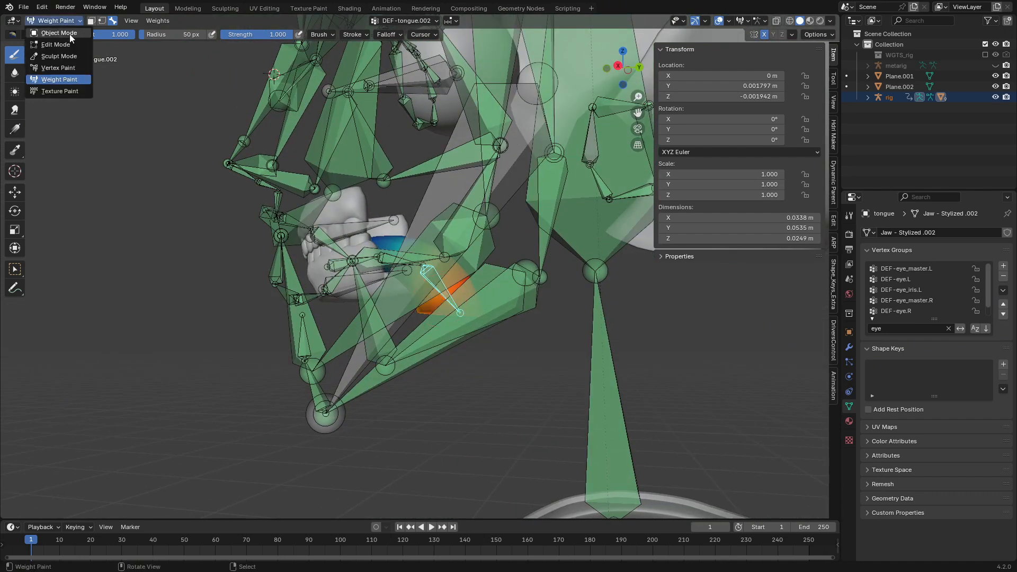
pyautogui.click(53, 36)
pyautogui.click(809, 20)
pyautogui.moveTo(476, 188); pyautogui.dragTo(477, 192, button='middle')
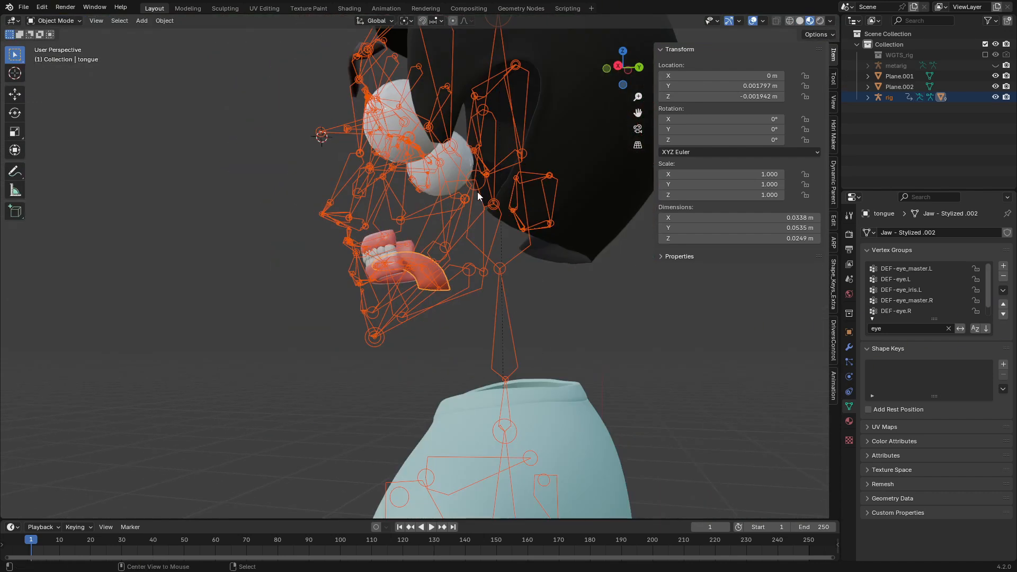
pyautogui.hotkey('alt', 'h')
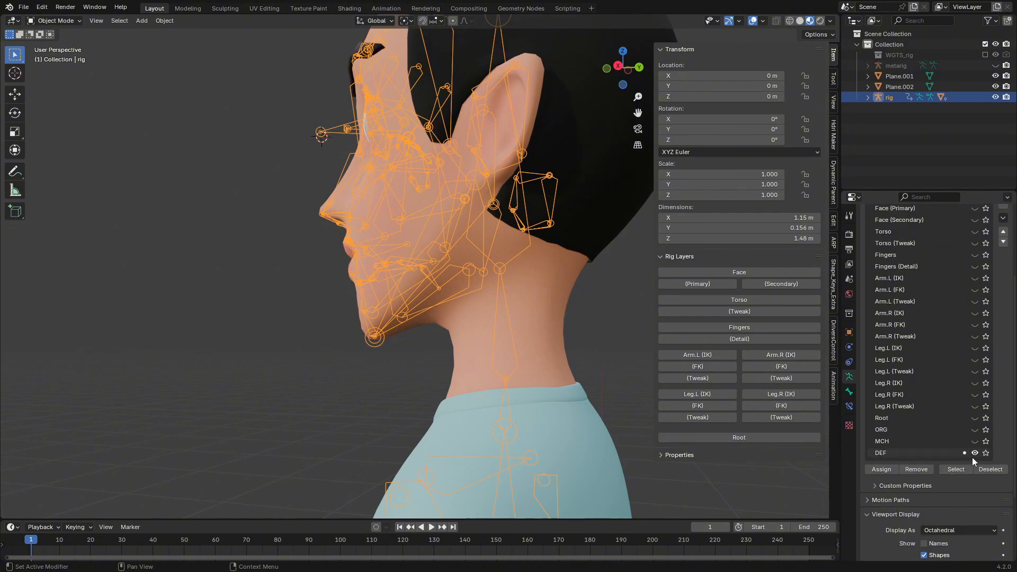
# Step: Hide the rig's DEF bone collection and show all control layers from Face through Root
pyautogui.click(975, 453)
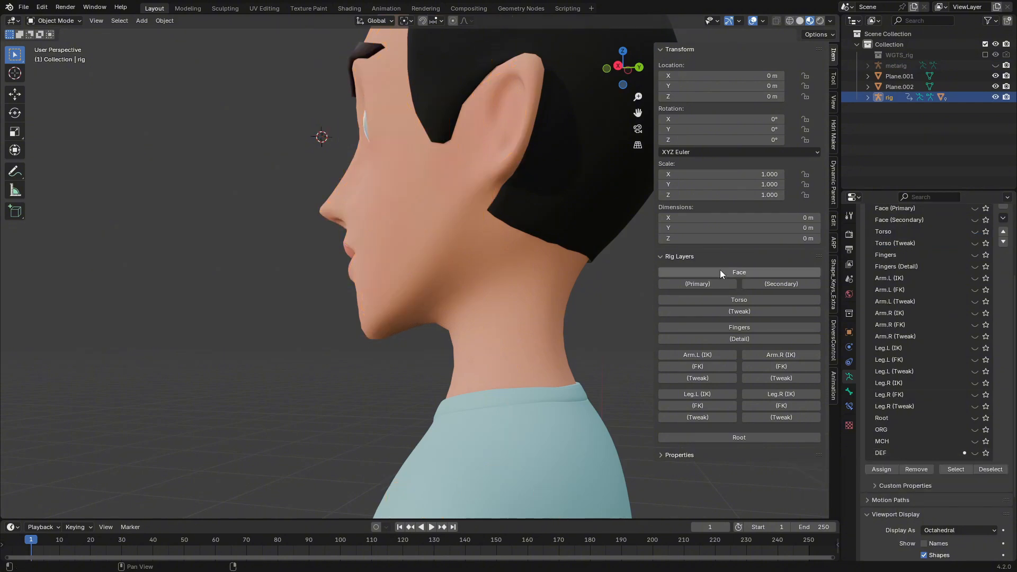
pyautogui.moveTo(720, 271); pyautogui.dragTo(769, 286)
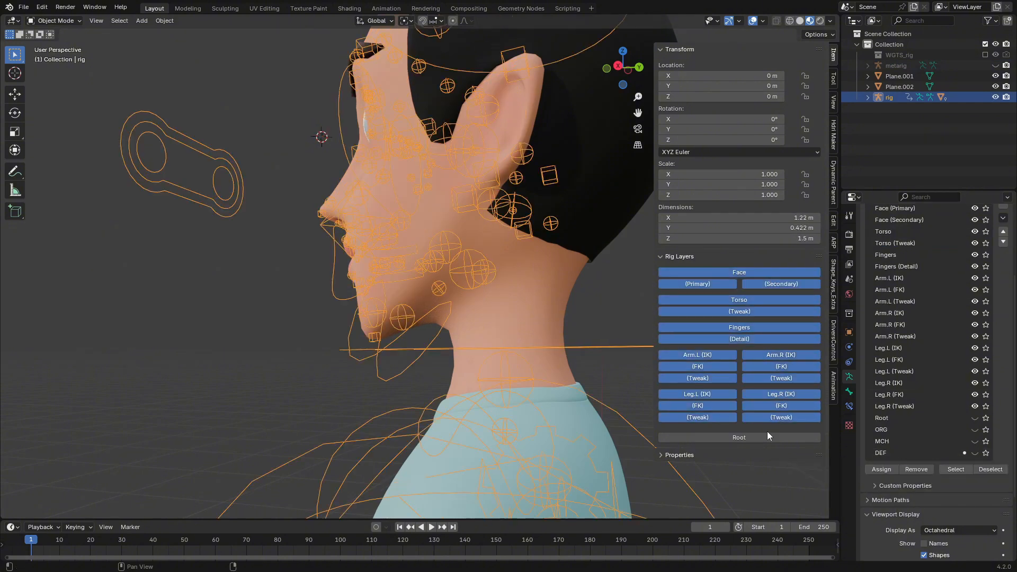
pyautogui.scroll(-5, 365, 225)
# Step: Select the rig by its control shapes and switch it to Pose Mode
pyautogui.moveTo(275, 209); pyautogui.dragTo(355, 233, button='middle')
pyautogui.rightClick(148, 255)
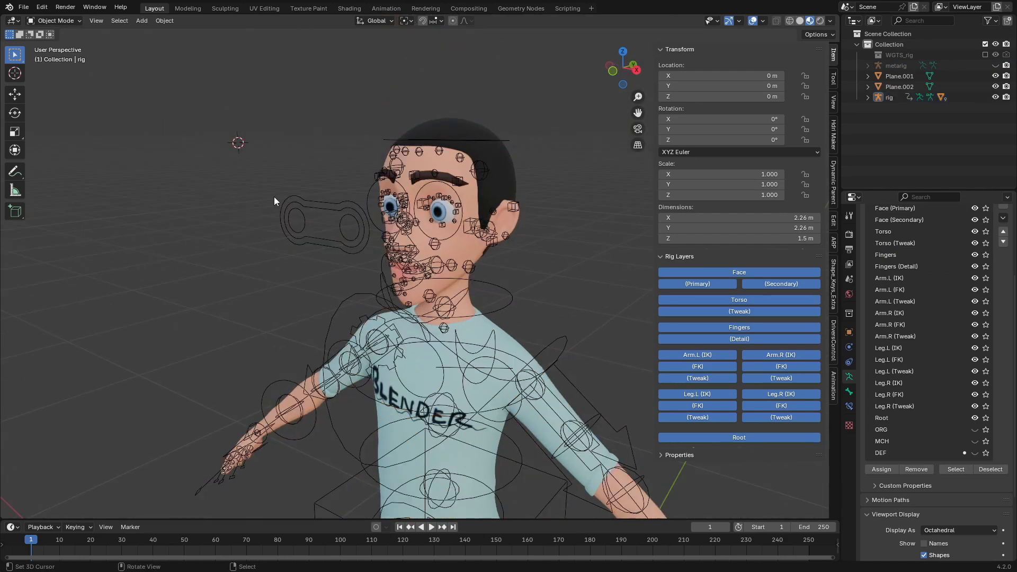
pyautogui.rightClick(276, 196)
pyautogui.click(57, 56)
pyautogui.scroll(2, 431, 272)
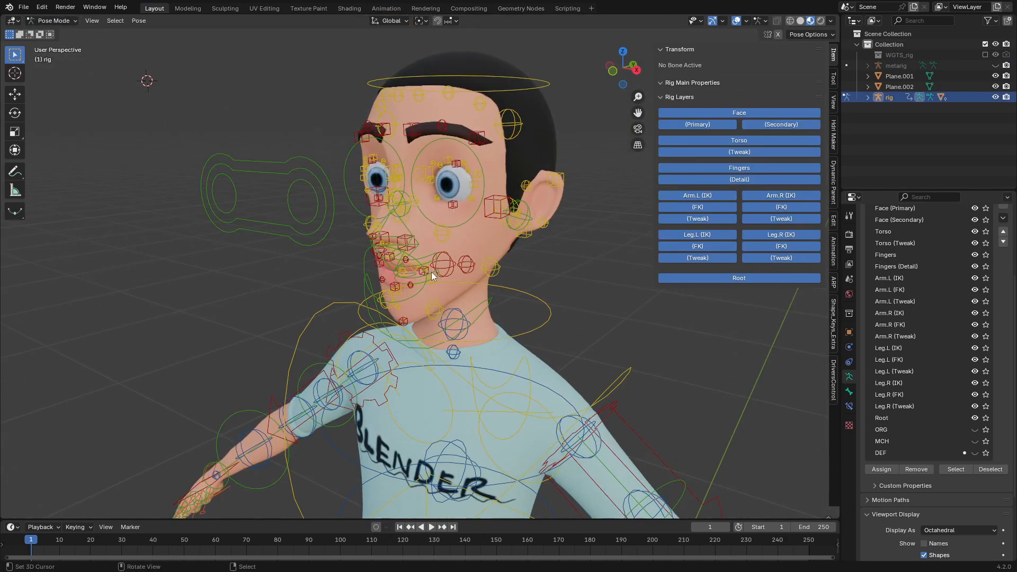
# Step: Select the eye_common control and test-move it from several angles to check the eyes and eyelids, cancelling each move
pyautogui.rightClick(277, 164)
pyautogui.moveTo(277, 164); pyautogui.dragTo(328, 166, button='middle')
pyautogui.press('g')
pyautogui.rightClick(416, 325)
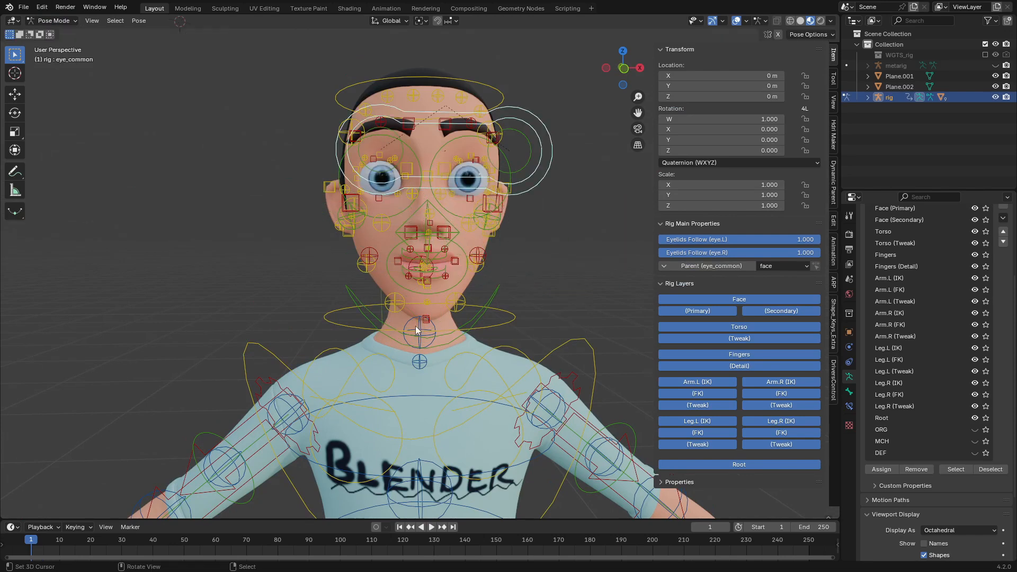
pyautogui.moveTo(415, 325); pyautogui.dragTo(407, 310, button='middle')
pyautogui.press('g')
pyautogui.rightClick(430, 227)
pyautogui.moveTo(429, 228); pyautogui.dragTo(443, 257, button='middle')
pyautogui.press('g')
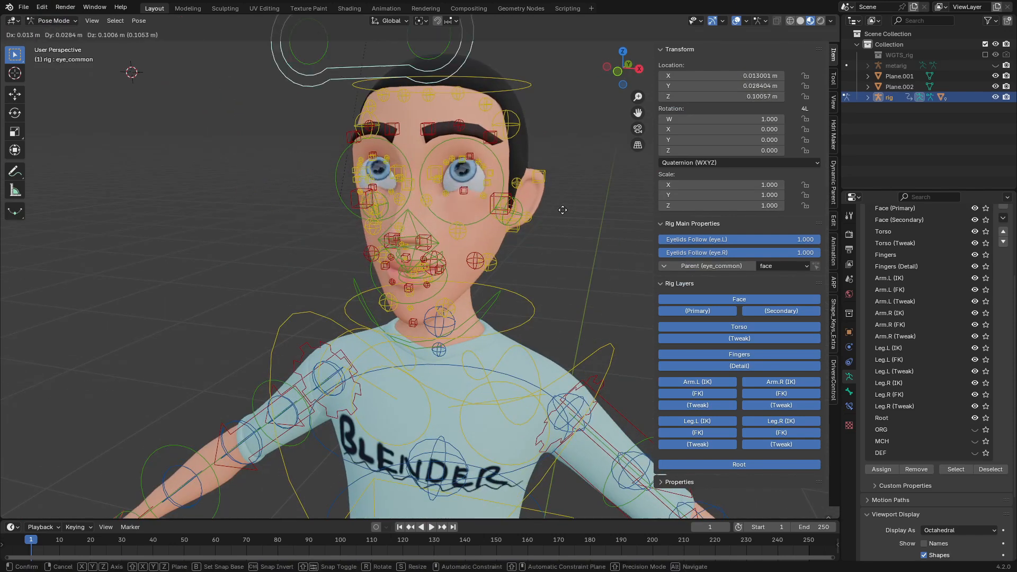
pyautogui.rightClick(670, 398)
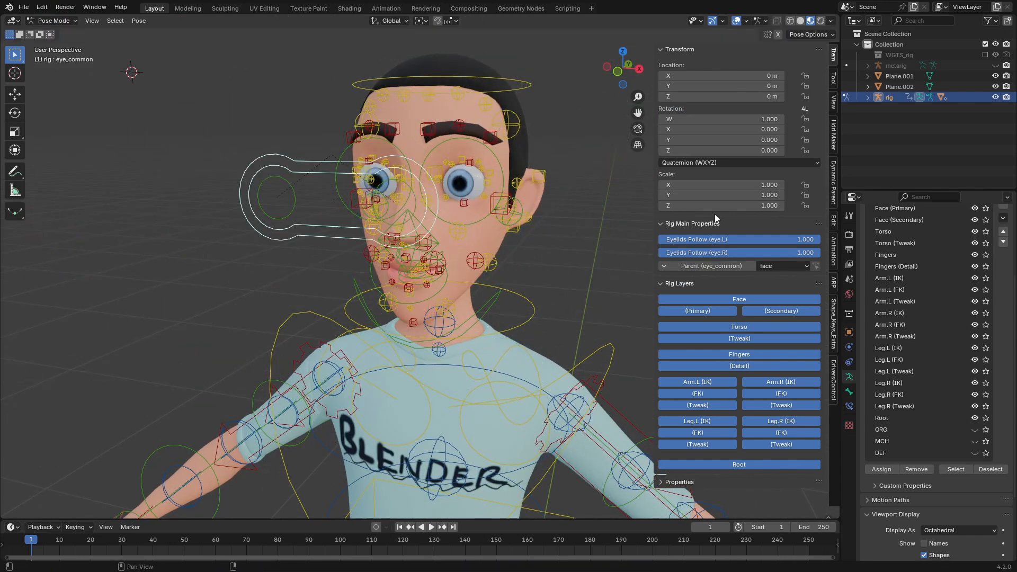
# Step: Set Eyelids Follow to 0.1 for both eye.L and eye.R
pyautogui.click(740, 243)
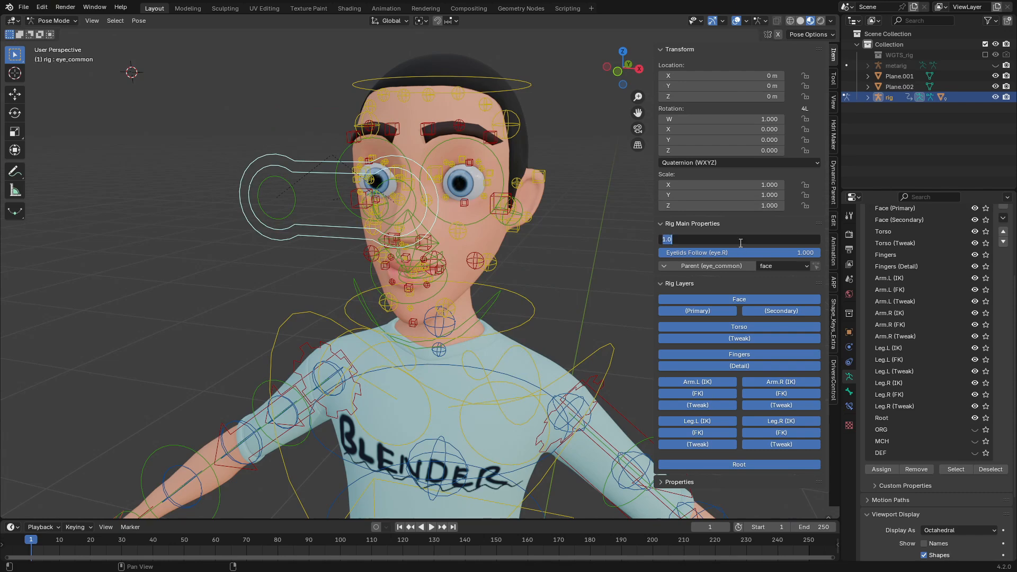
pyautogui.write('0.1')
pyautogui.press('Return')
pyautogui.click(702, 253)
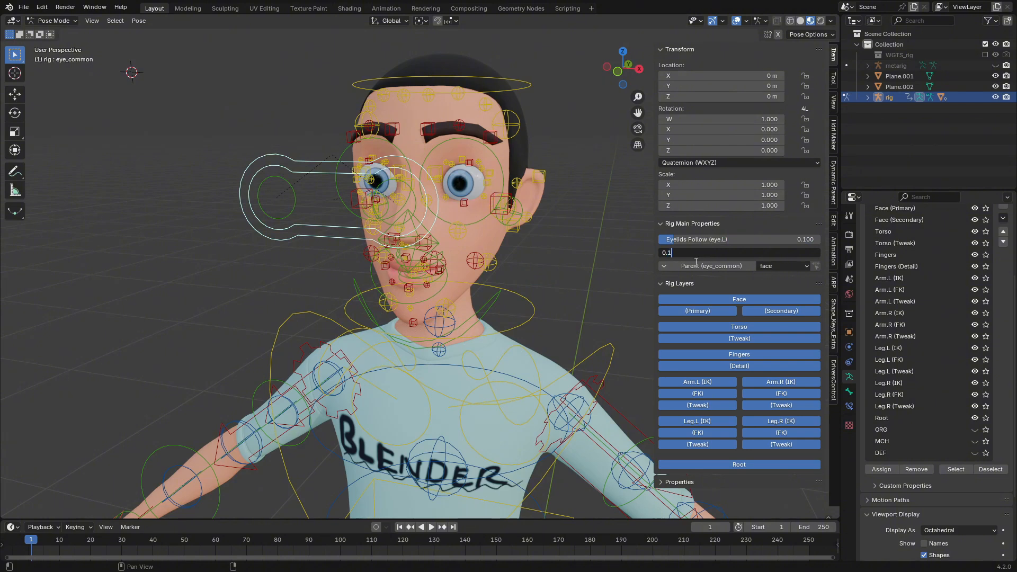
pyautogui.press('Return')
# Step: Test-move the eye_common control again with the reduced eyelid follow, cancelling each move
pyautogui.moveTo(506, 305); pyautogui.dragTo(532, 310, button='middle')
pyautogui.press('g')
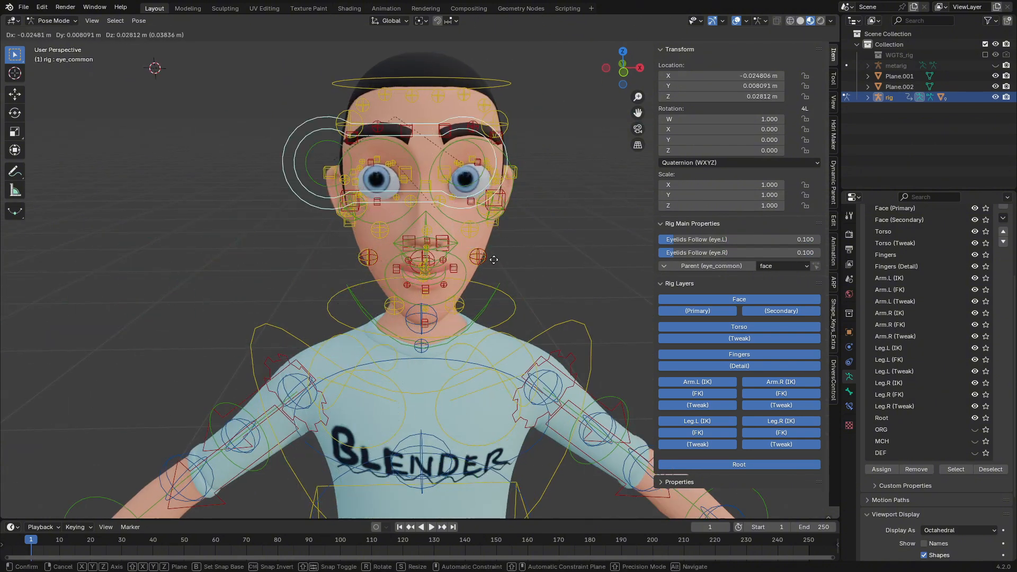
pyautogui.rightClick(351, 435)
pyautogui.moveTo(416, 479); pyautogui.dragTo(398, 488, button='middle')
pyautogui.press('g')
pyautogui.rightClick(378, 69)
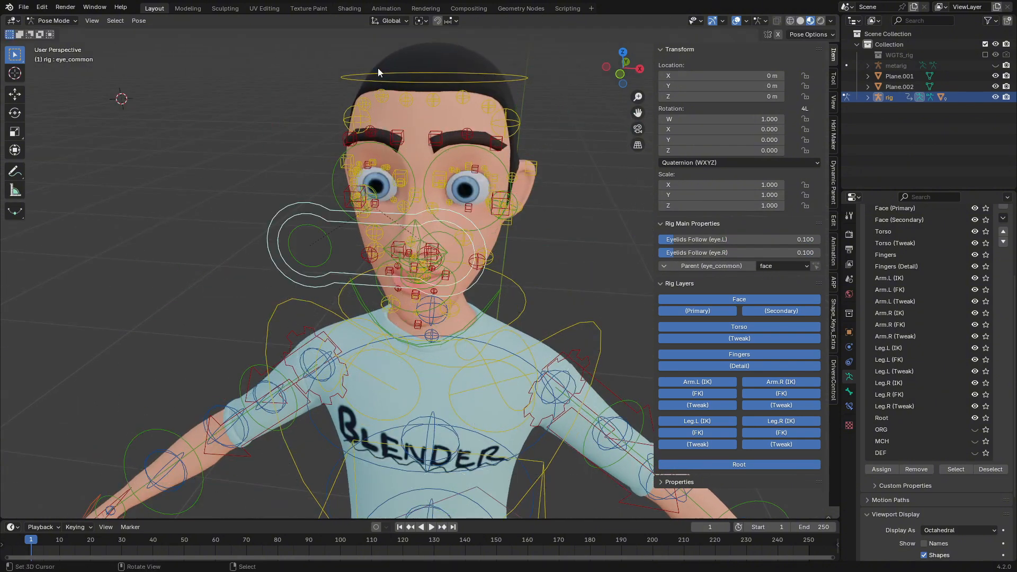
# Step: Open the mouth by rotating the jaw_master control about X to a quaternion X of about 0.140
pyautogui.moveTo(378, 71); pyautogui.dragTo(296, 80, button='middle')
pyautogui.scroll(5, 350, 342)
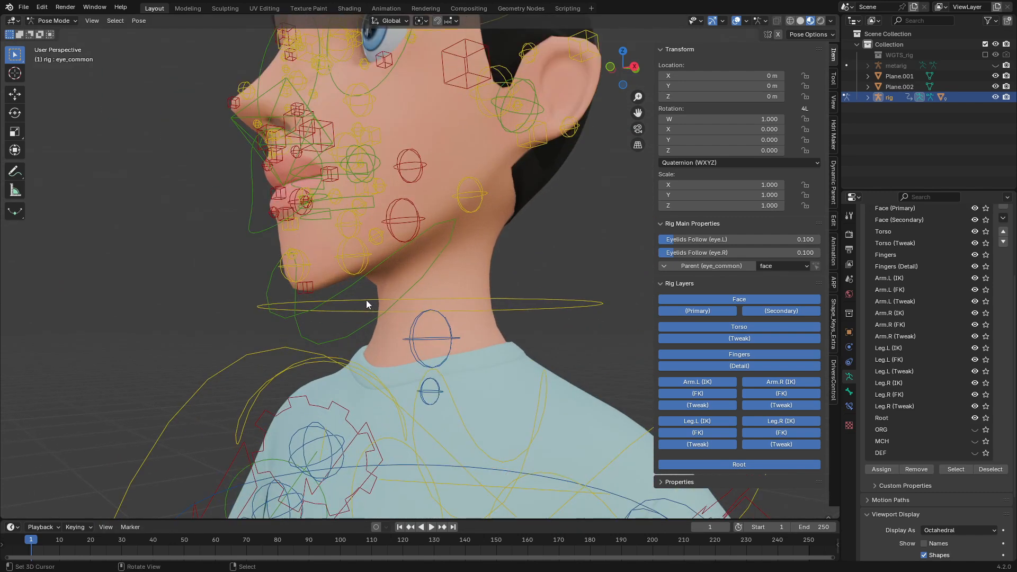
pyautogui.click(330, 305)
pyautogui.click(332, 304)
pyautogui.press('r')
pyautogui.press('x')
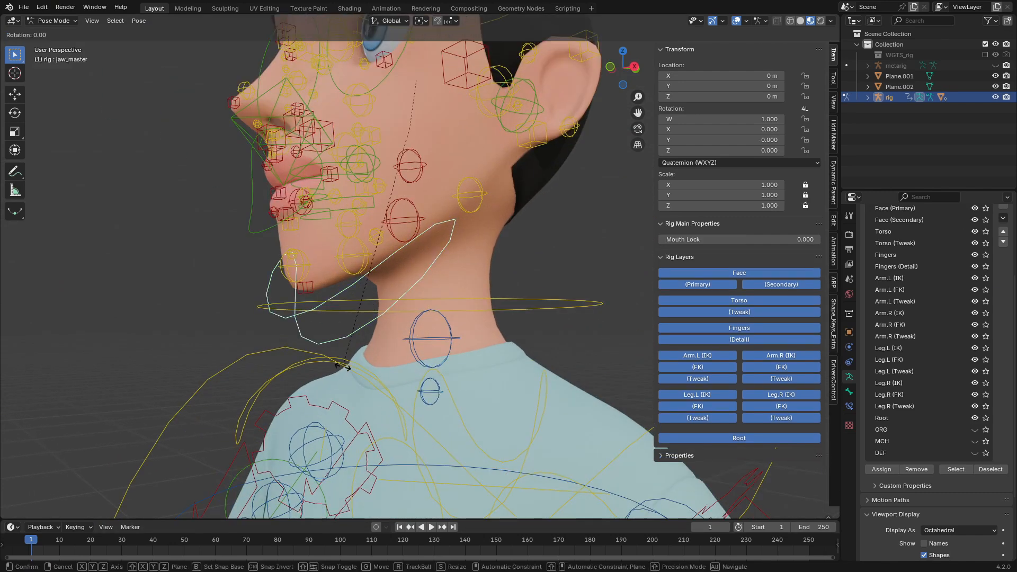
pyautogui.click(387, 380)
# Step: Rotate jaw_master repeatedly about global X to test the mouth, leaving it wide open at a quaternion X of about 0.161
pyautogui.moveTo(409, 218); pyautogui.dragTo(449, 199, button='middle')
pyautogui.scroll(2, 469, 202)
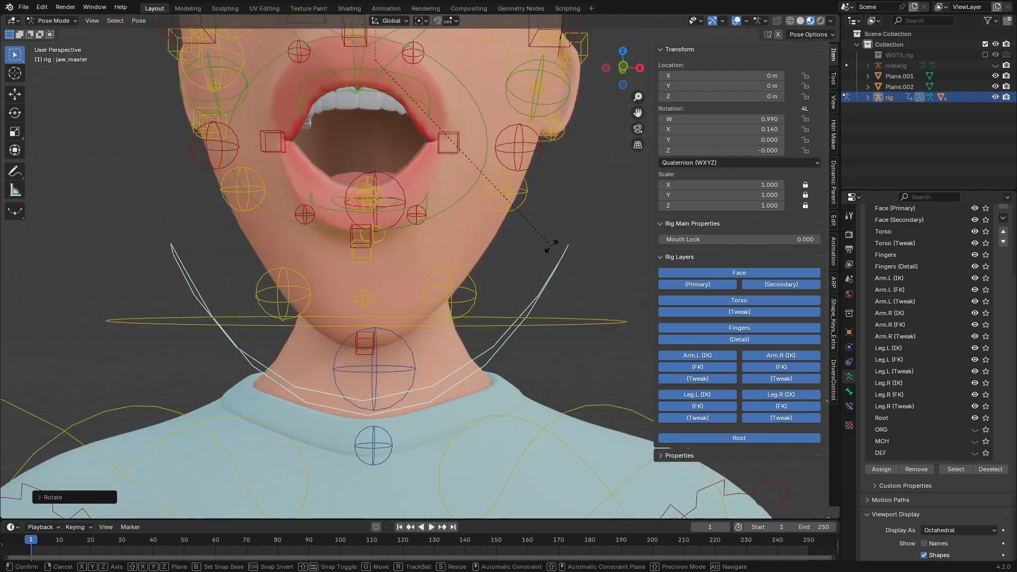
pyautogui.press('r')
pyautogui.press('x')
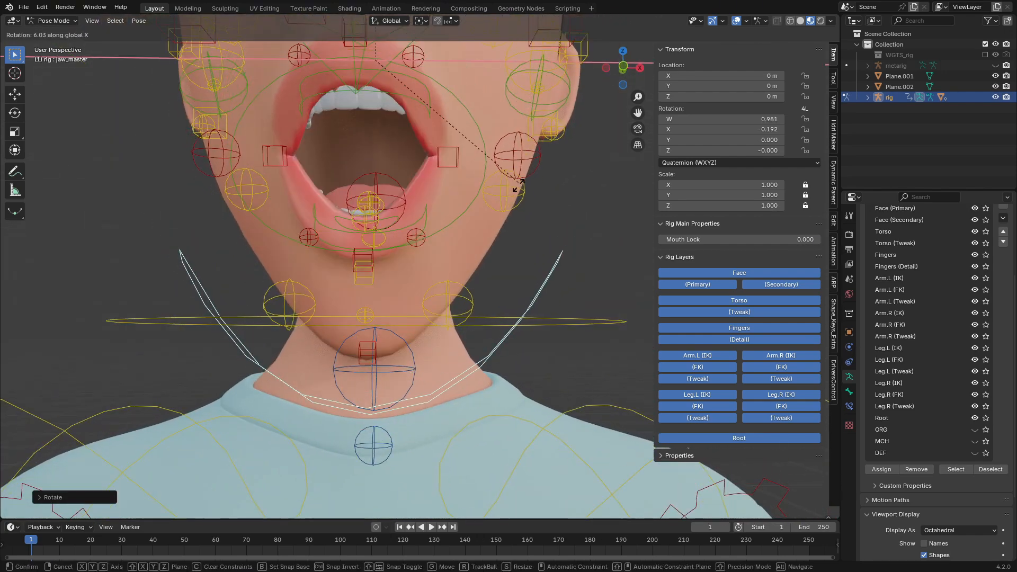
pyautogui.click(433, 241)
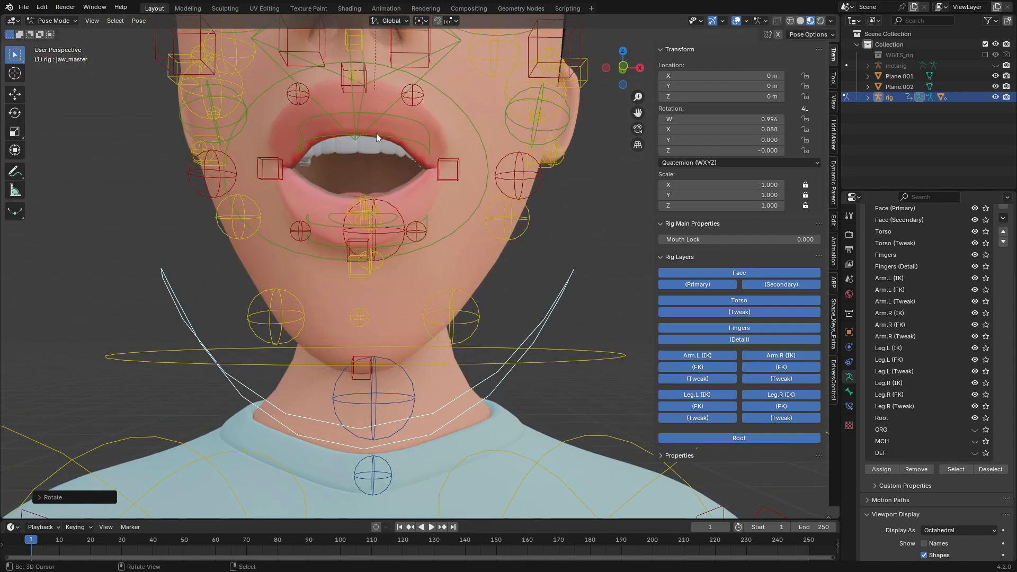
pyautogui.press('r')
pyautogui.press('x')
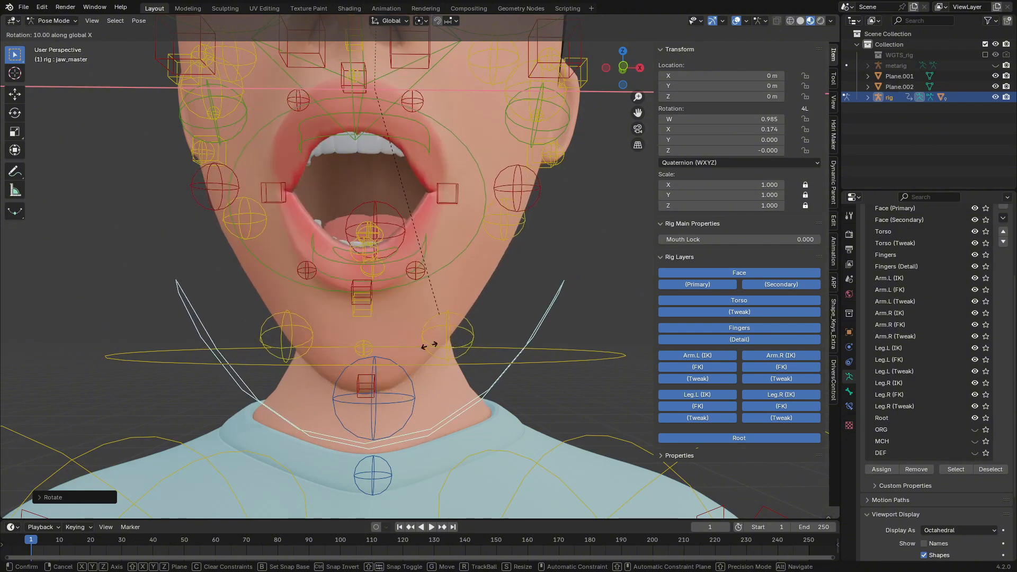
pyautogui.click(435, 328)
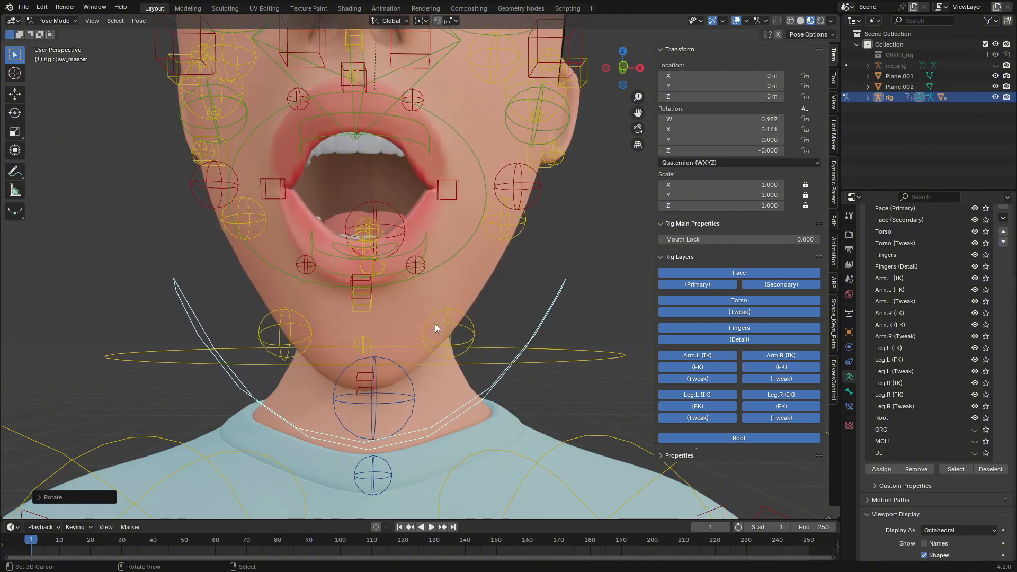
# Step: Test-move the upper teeth control teeth.T and the lower teeth control teeth.B, cancelling each move
pyautogui.click(386, 138)
pyautogui.press('g')
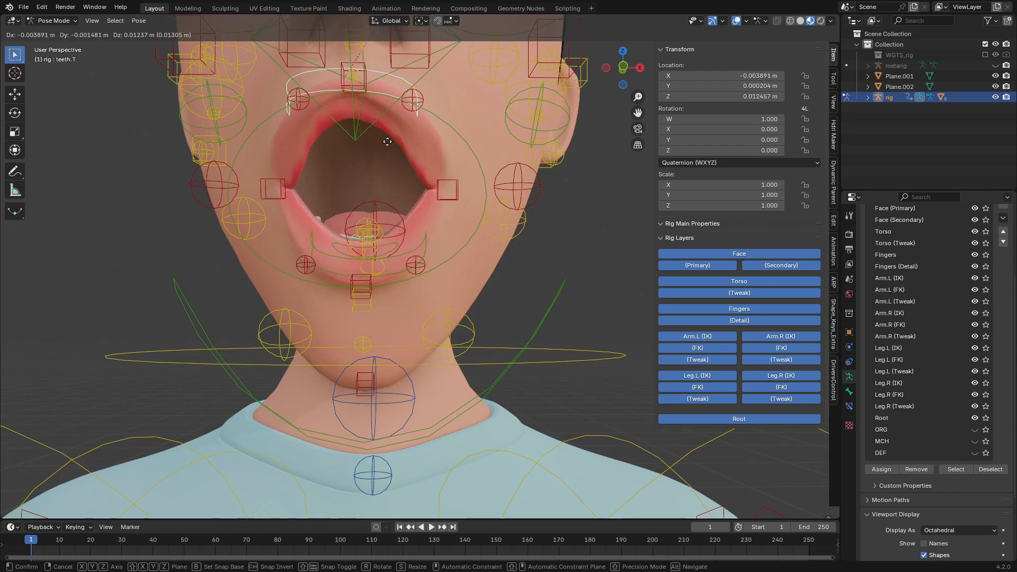
pyautogui.rightClick(335, 164)
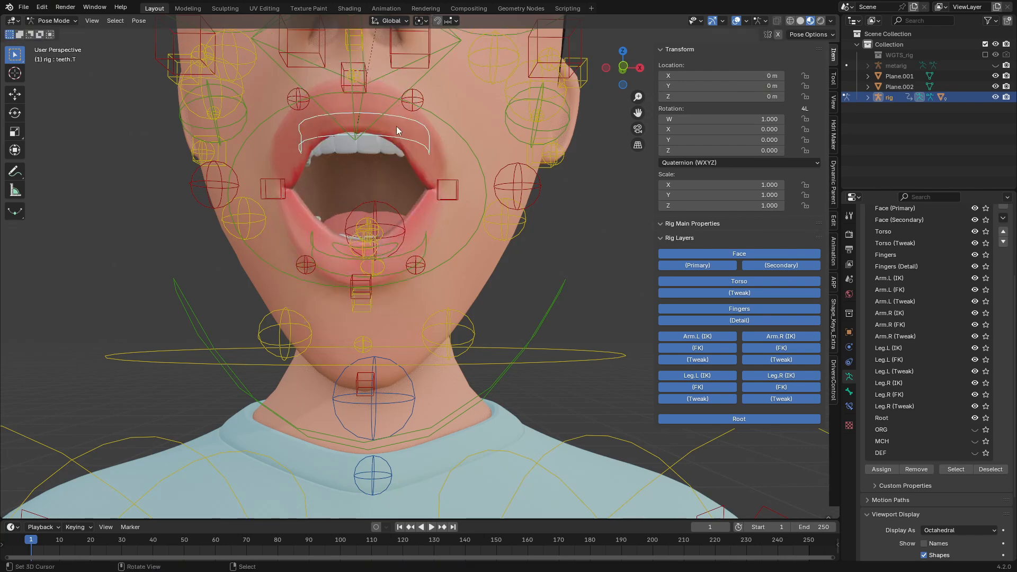
pyautogui.press('g')
pyautogui.rightClick(335, 196)
pyautogui.click(416, 265)
pyautogui.press('g')
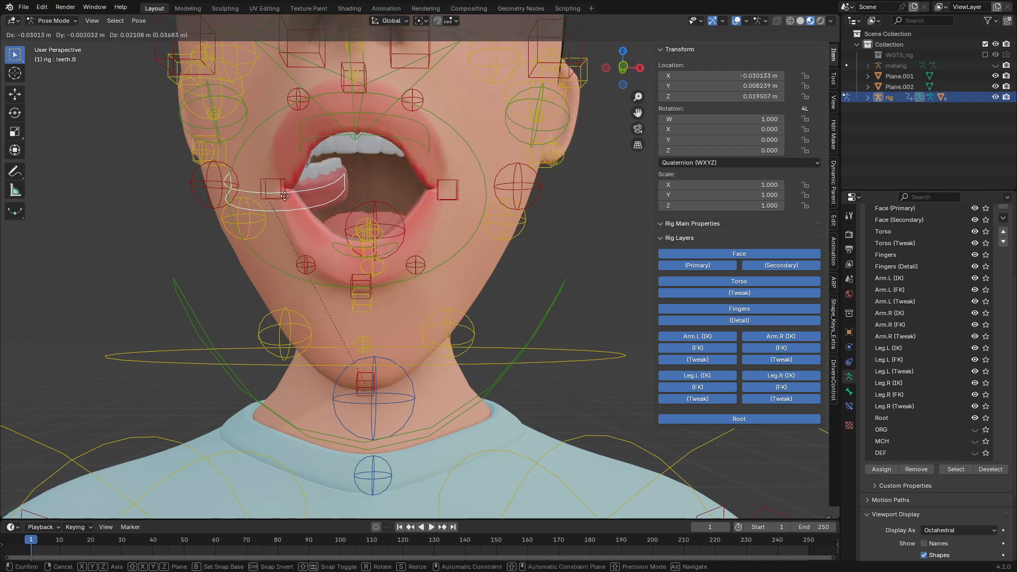
pyautogui.rightClick(403, 233)
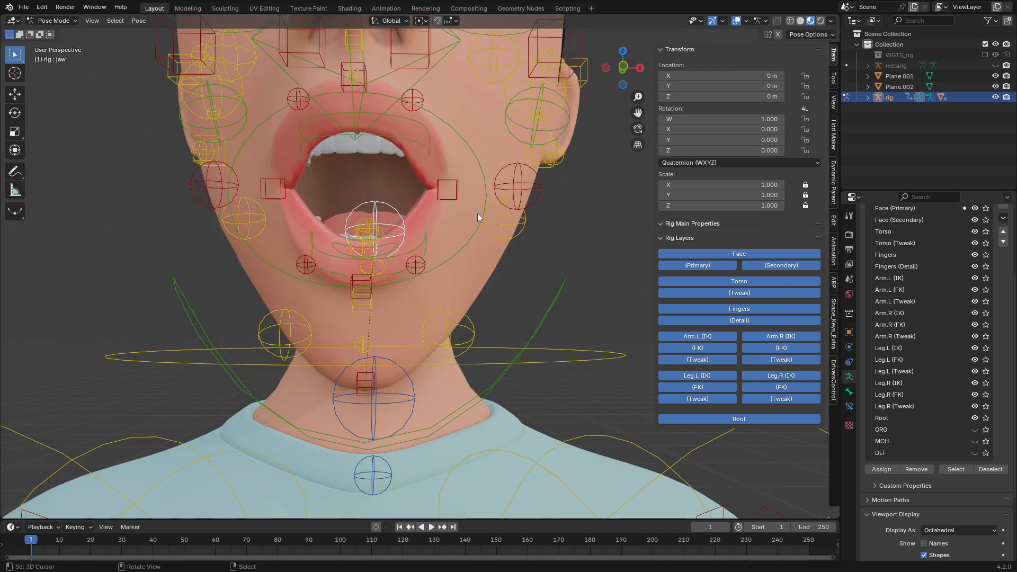
# Step: Select the Body mesh, switch it to Weight Paint mode and display it in Solid shading
pyautogui.click(488, 277)
pyautogui.click(55, 21)
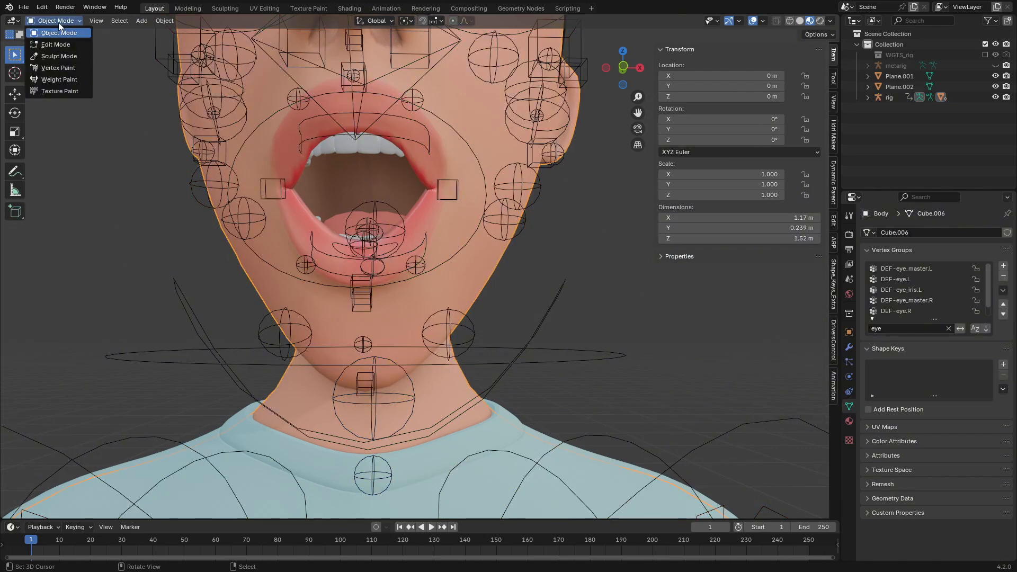
pyautogui.click(46, 84)
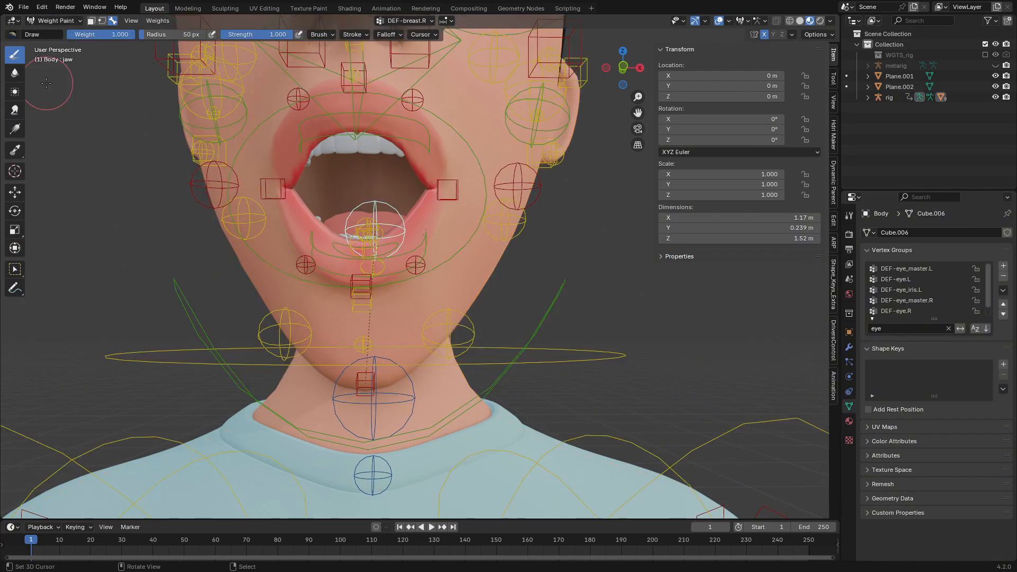
pyautogui.click(800, 21)
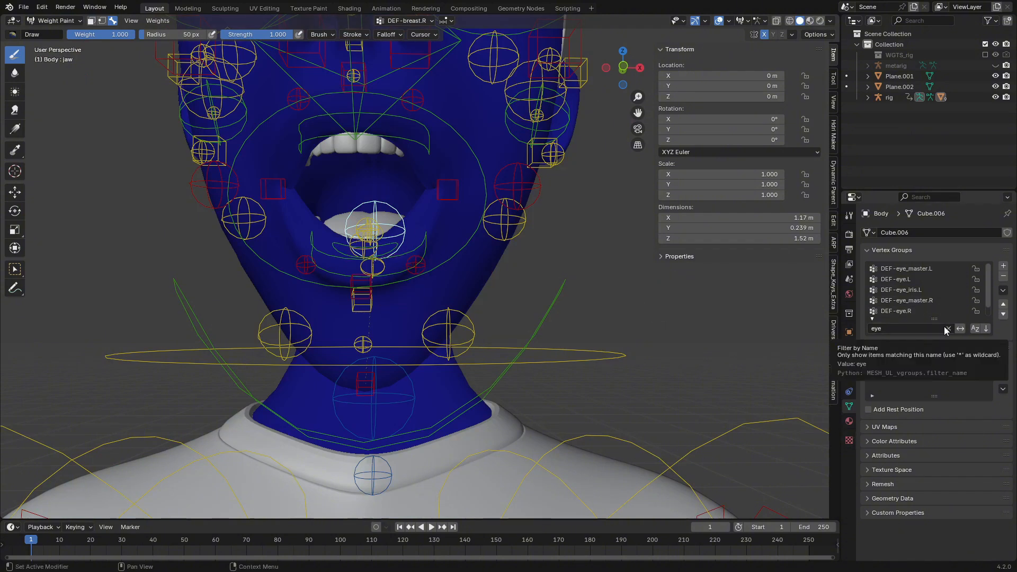
# Step: Filter the Body's vertex groups by "ton" and activate the DEF-tongue group
pyautogui.click(917, 325)
pyautogui.write('t')
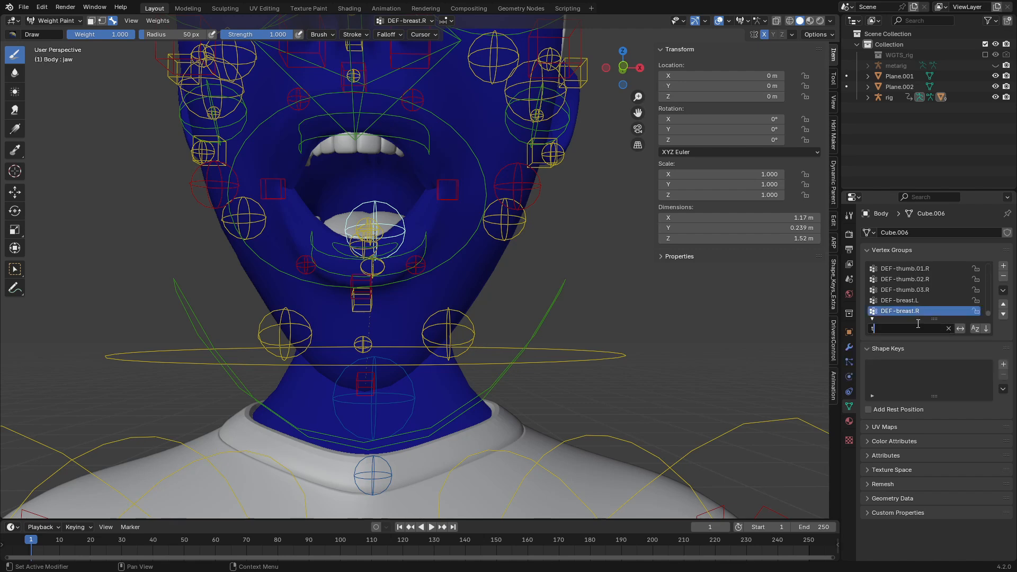
pyautogui.write('on')
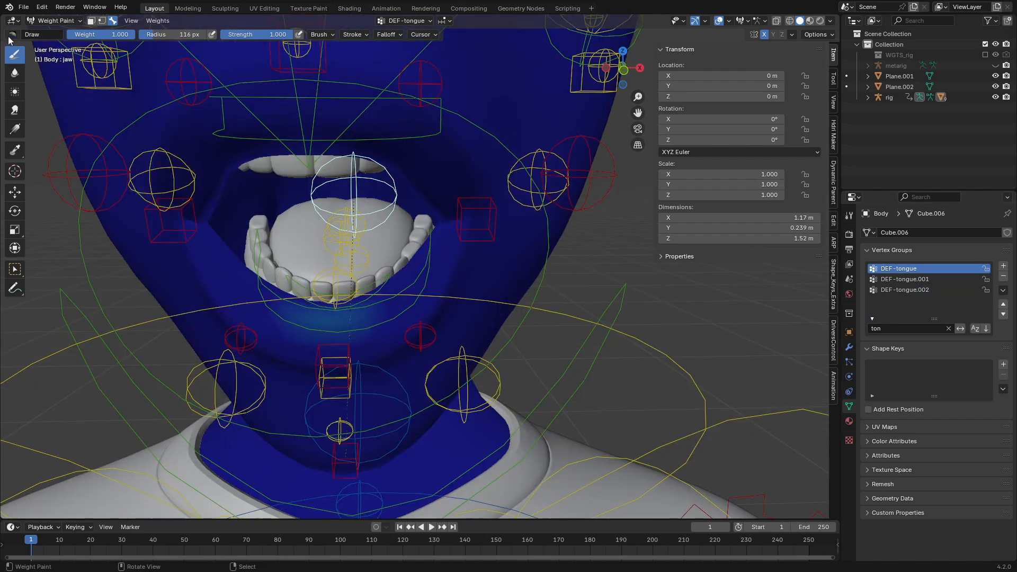
# Step: Set the weight brush to Subtract, erase the DEF-tongue weights from the skin below the mouth and activate DEF-tongue.001
pyautogui.click(9, 37)
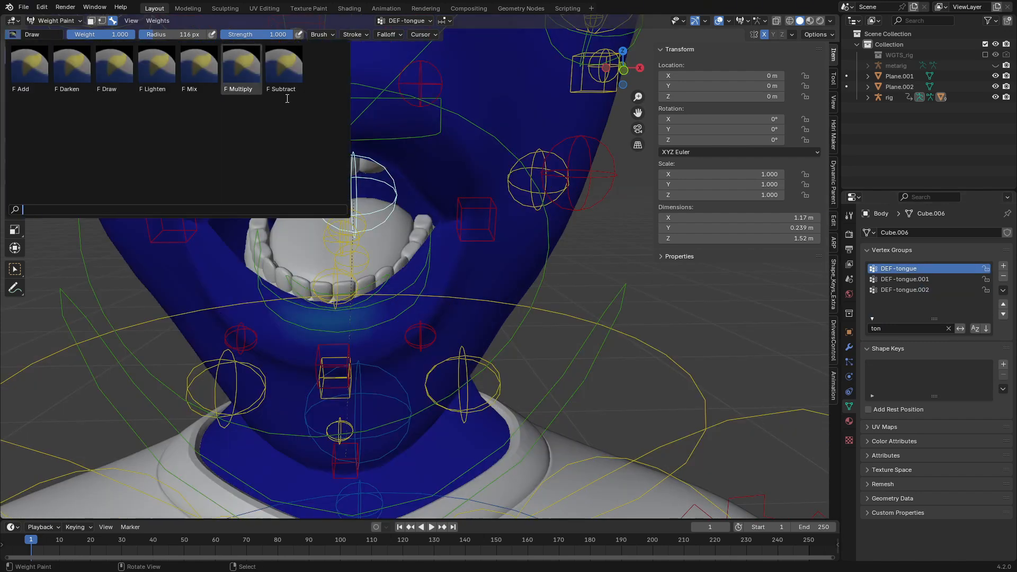
pyautogui.click(282, 80)
pyautogui.click(12, 35)
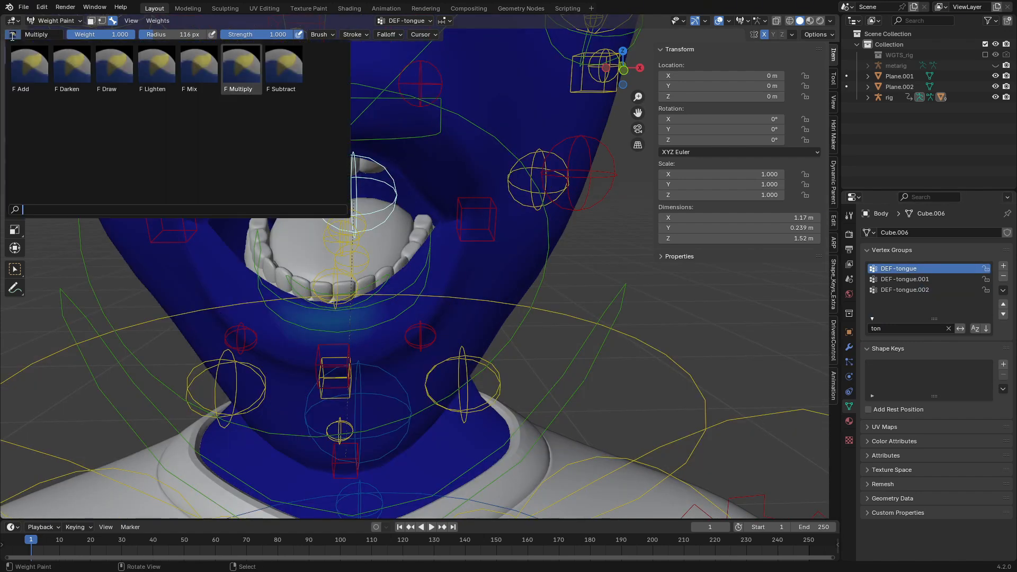
pyautogui.click(284, 79)
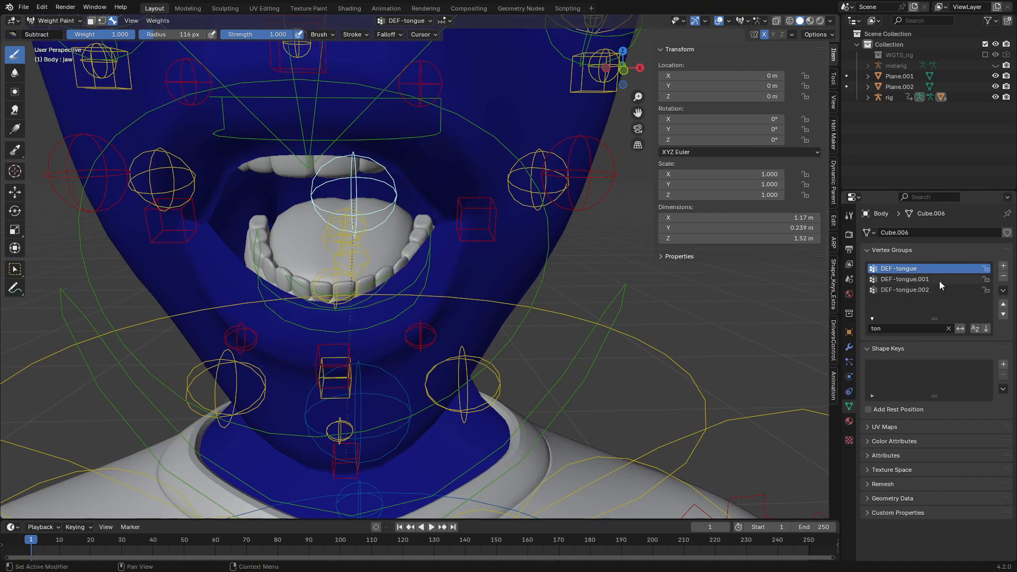
pyautogui.keyDown('ctrl'); pyautogui.scroll(-2, 938, 281); pyautogui.keyUp('ctrl')
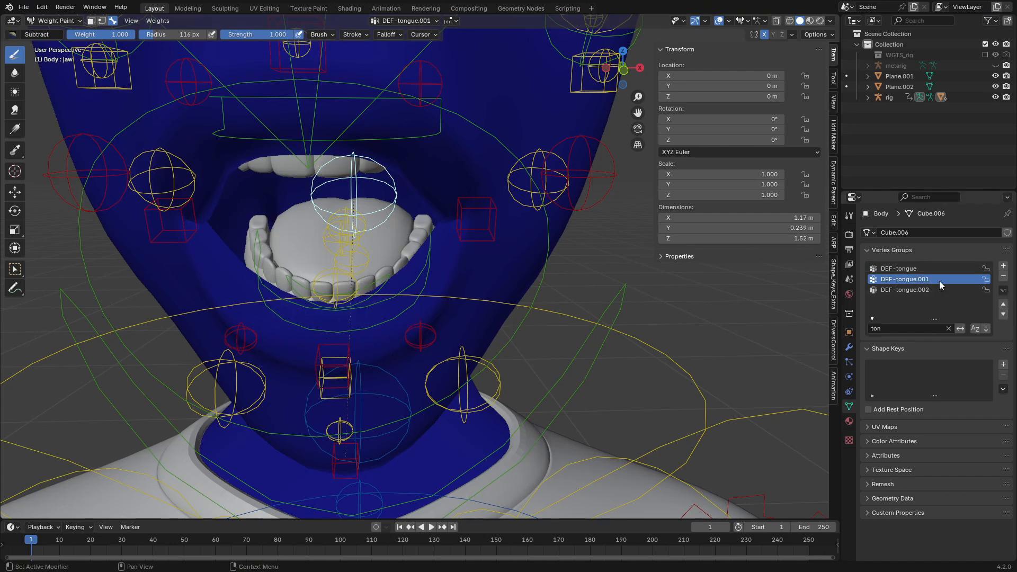
# Step: Clear the vertex group filter and go through the groups to check for stray weights around the mouth
pyautogui.click(948, 328)
pyautogui.click(910, 269)
pyautogui.scroll(-5, 450, 194)
pyautogui.moveTo(456, 312); pyautogui.dragTo(478, 264, button='middle')
pyautogui.scroll(1, 478, 263)
pyautogui.moveTo(502, 228)
pyautogui.mouseDown()
pyautogui.moveTo(490, 203)
pyautogui.moveTo(453, 179)
pyautogui.moveTo(295, 182)
pyautogui.moveTo(509, 233)
pyautogui.mouseUp()
pyautogui.scroll(-20, 904, 313)
pyautogui.click(904, 312)
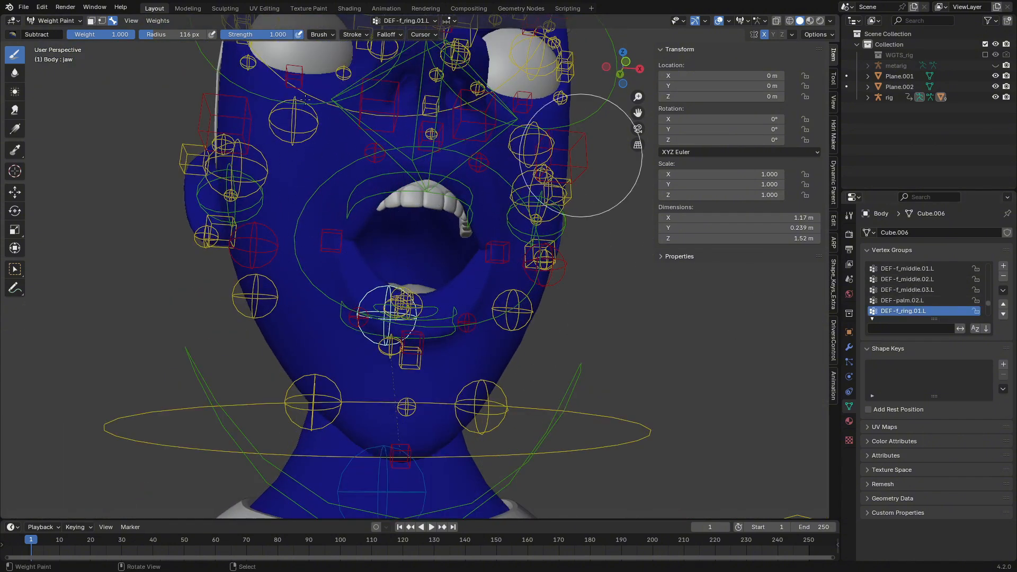
# Step: Leave weight painting, display the model in Material Preview shading and put the rig in Pose Mode
pyautogui.click(55, 21)
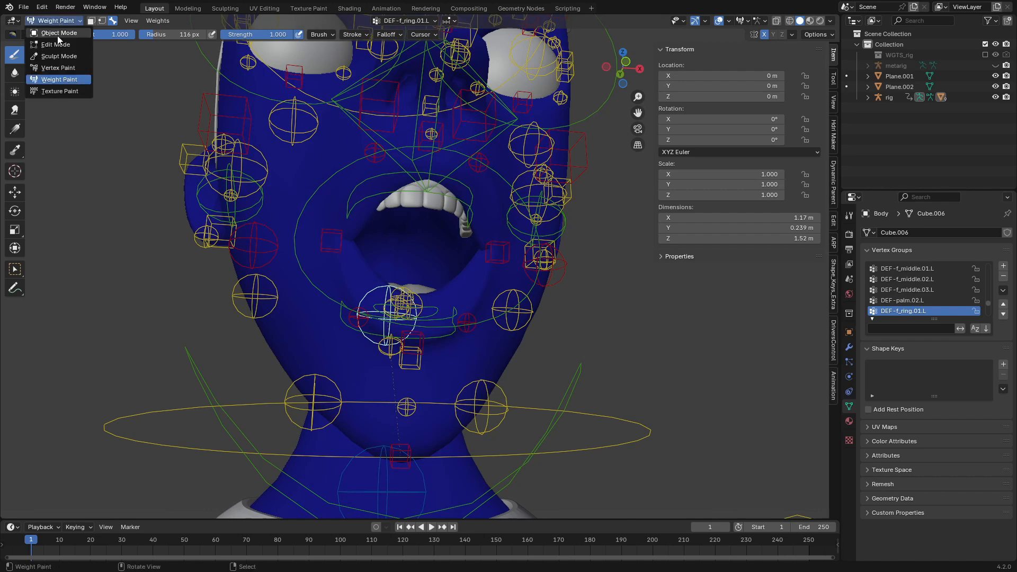
pyautogui.click(48, 33)
pyautogui.click(809, 21)
pyautogui.click(548, 202)
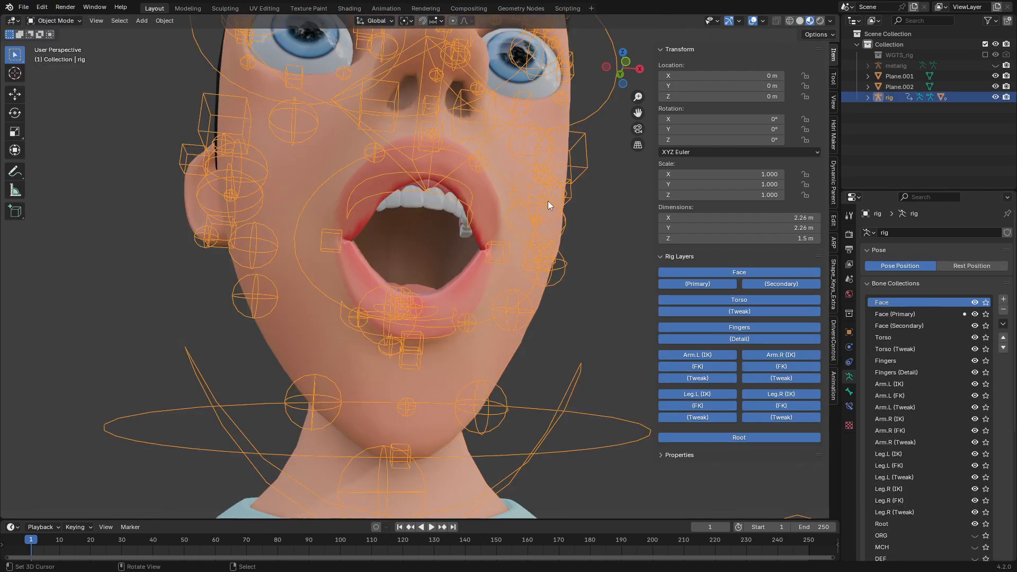
pyautogui.moveTo(547, 201); pyautogui.dragTo(164, 89, button='middle')
pyautogui.click(51, 20)
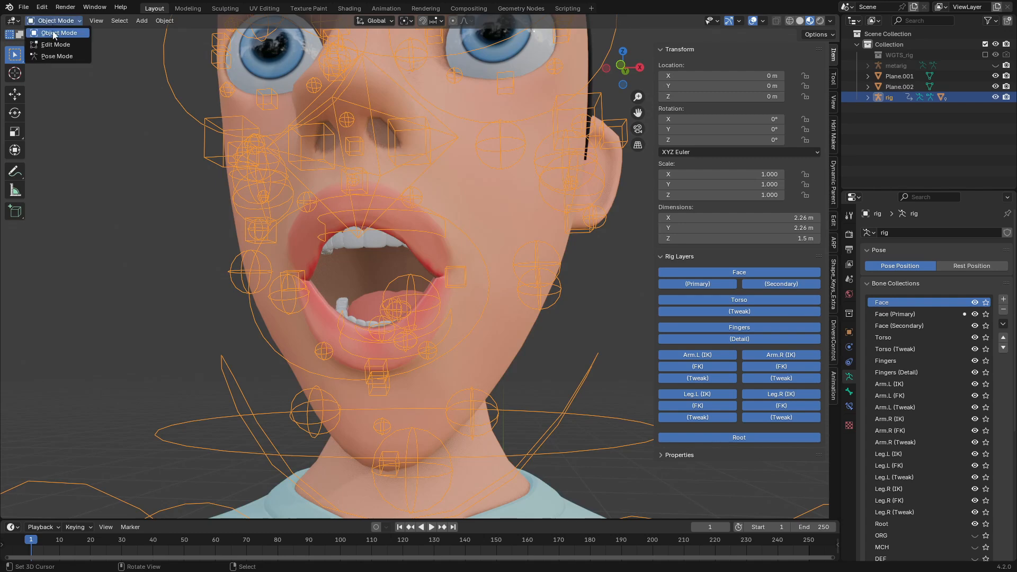
pyautogui.click(53, 56)
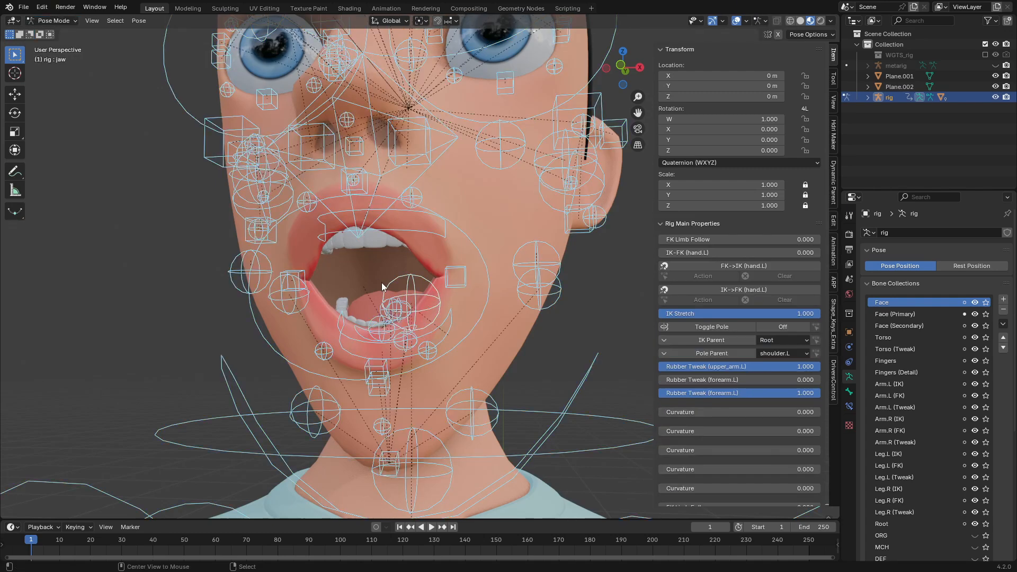
# Step: Clear the pose rotation, reopen the mouth by rotating jaw_master about X and test-move the upper teeth control teeth.T
pyautogui.hotkey('alt', 'r')
pyautogui.scroll(-1, 401, 391)
pyautogui.click(511, 387)
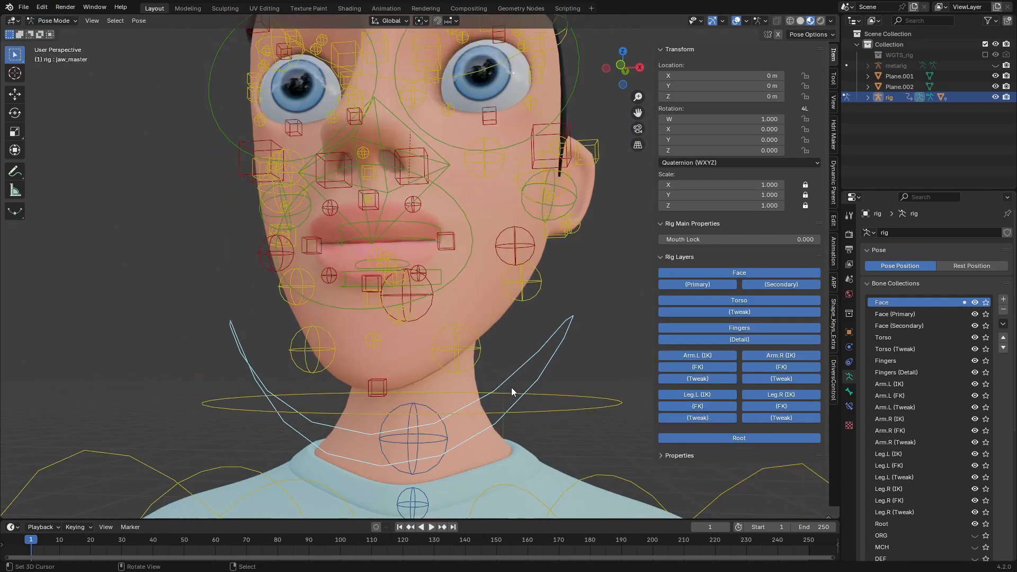
pyautogui.press('r')
pyautogui.press('x')
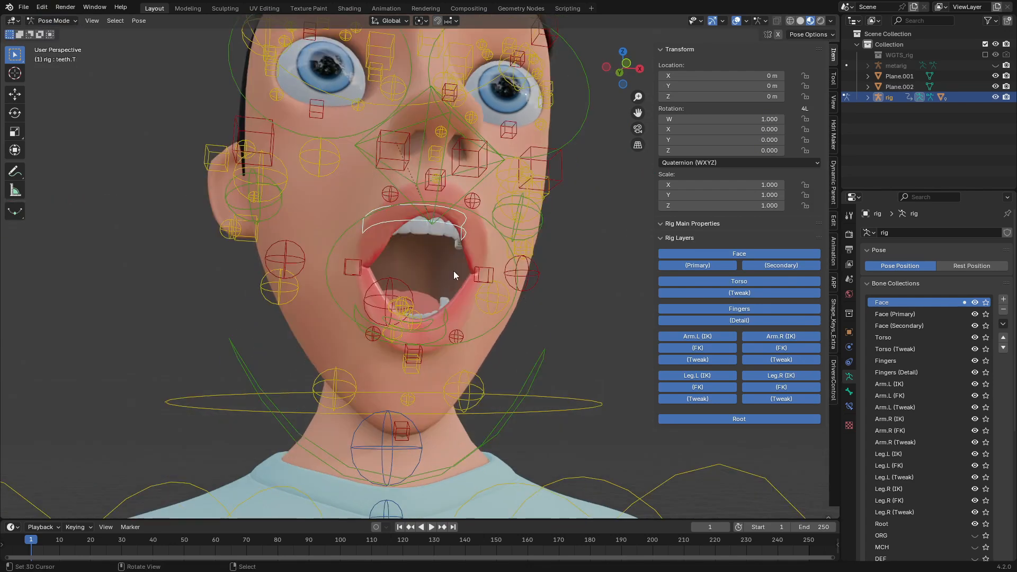
pyautogui.press('g')
pyautogui.rightClick(461, 225)
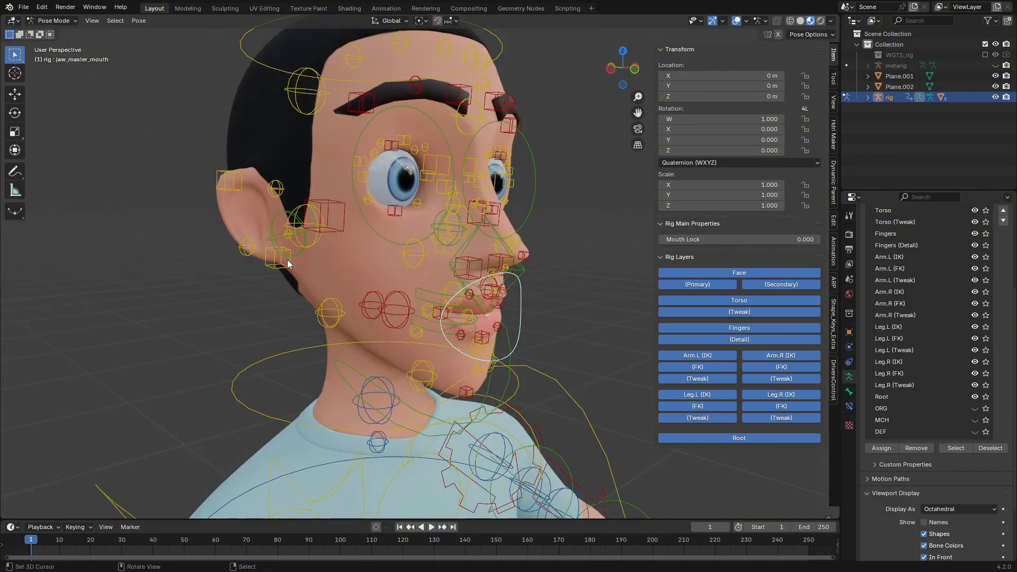
# Step: Test-move the right ear control ear.R.004, cancel the move and select the neighbouring ear control
pyautogui.click(312, 250)
pyautogui.press('g')
pyautogui.rightClick(318, 259)
pyautogui.moveTo(312, 265); pyautogui.dragTo(306, 274, button='middle')
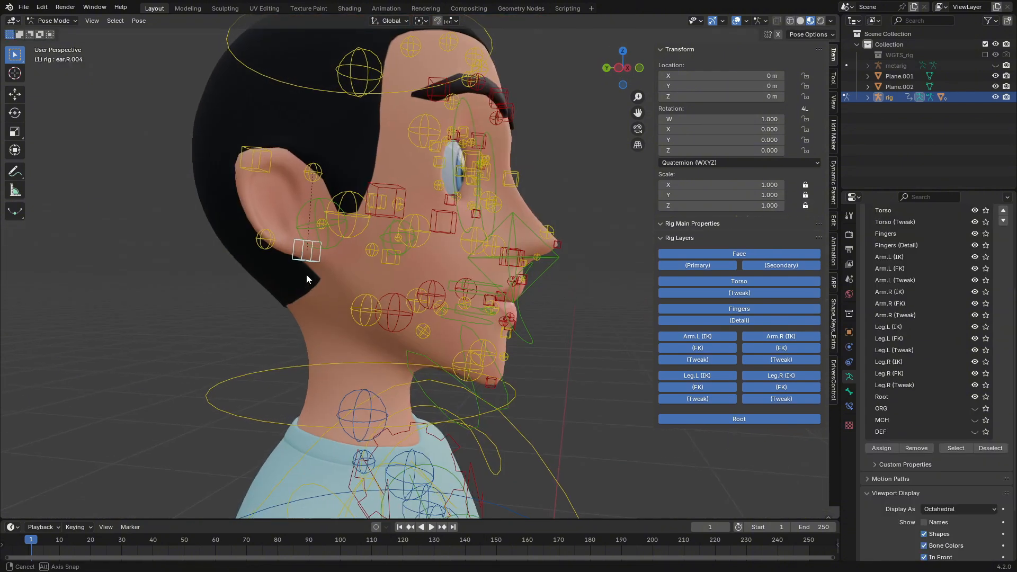
pyautogui.click(266, 240)
pyautogui.moveTo(322, 240); pyautogui.dragTo(229, 266, button='middle')
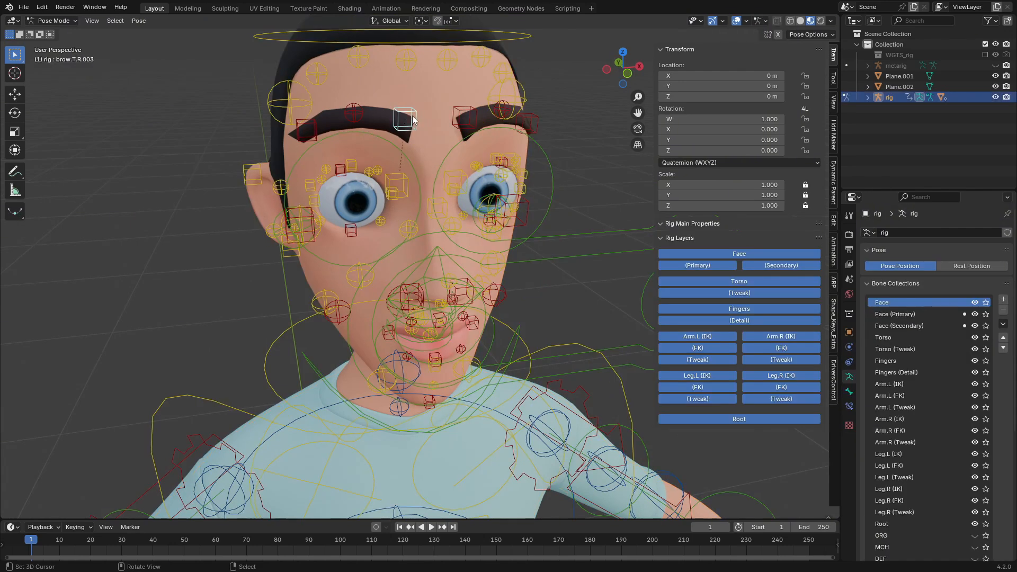
# Step: Test-move the forehead control forehead.L.001 and cancel the move
pyautogui.scroll(-2, 448, 159)
pyautogui.moveTo(448, 158); pyautogui.dragTo(403, 160, button='middle')
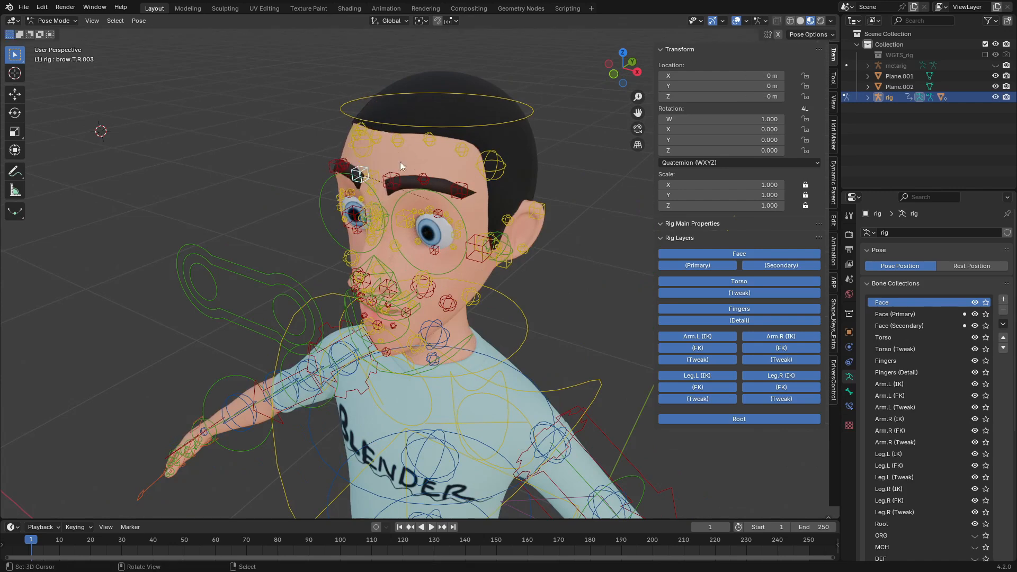
pyautogui.click(425, 142)
pyautogui.press('g')
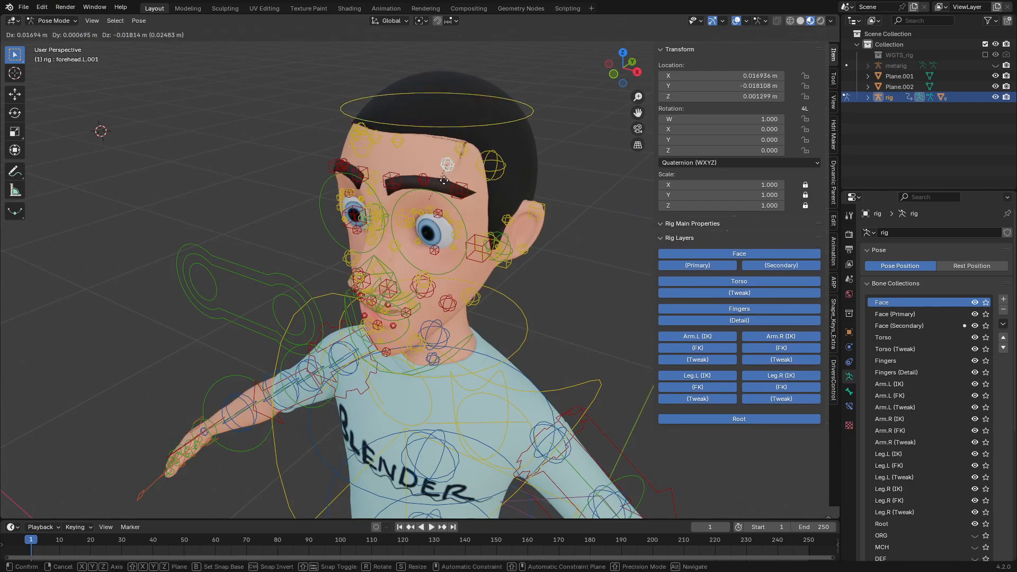
pyautogui.rightClick(431, 187)
# Step: Test-move the left ear controls, starting with ear.L.001, and cancel each move
pyautogui.moveTo(566, 271); pyautogui.dragTo(505, 259, button='middle')
pyautogui.rightClick(505, 259)
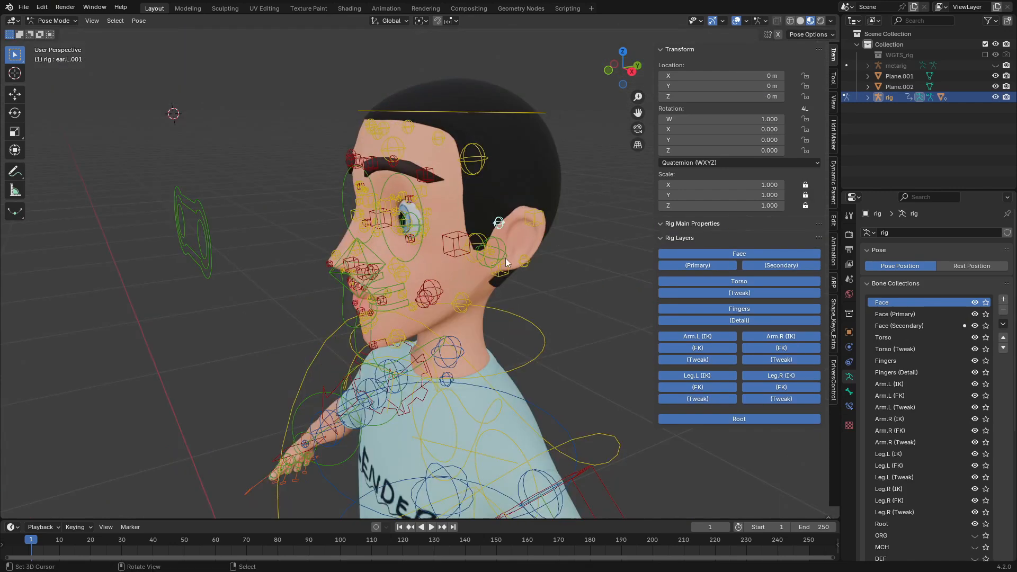
pyautogui.press('g')
pyautogui.rightClick(511, 183)
pyautogui.rightClick(534, 218)
pyautogui.press('g')
pyautogui.rightClick(509, 222)
# Step: Return the rig to Object Mode, hide all its control layers and show only the DEF bone collection
pyautogui.click(60, 33)
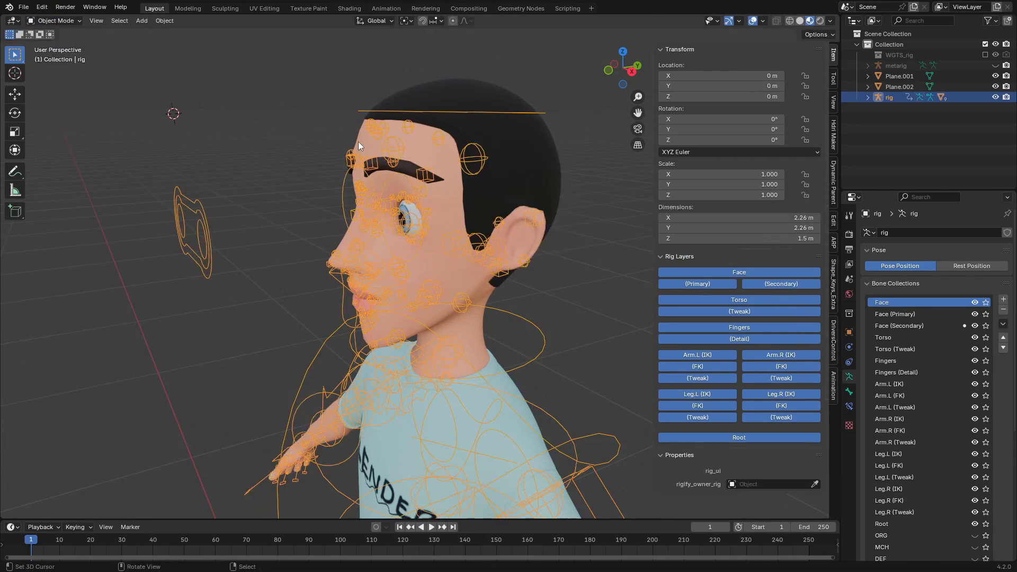
pyautogui.moveTo(739, 272)
pyautogui.mouseDown()
pyautogui.moveTo(722, 388)
pyautogui.moveTo(764, 444)
pyautogui.moveTo(750, 280)
pyautogui.mouseUp()
pyautogui.scroll(-5, 925, 421)
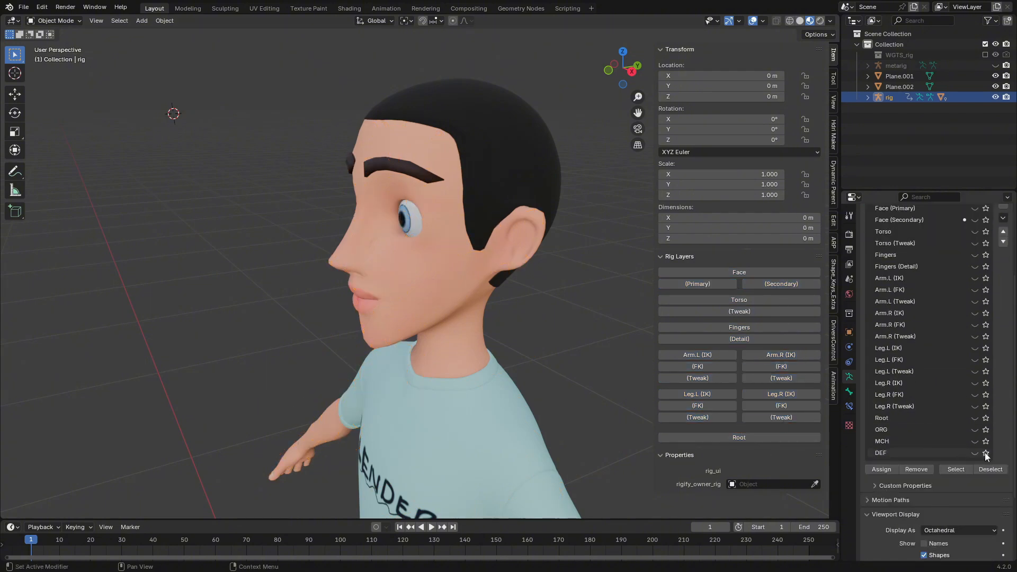
pyautogui.click(974, 453)
pyautogui.moveTo(392, 270); pyautogui.dragTo(405, 278, button='middle')
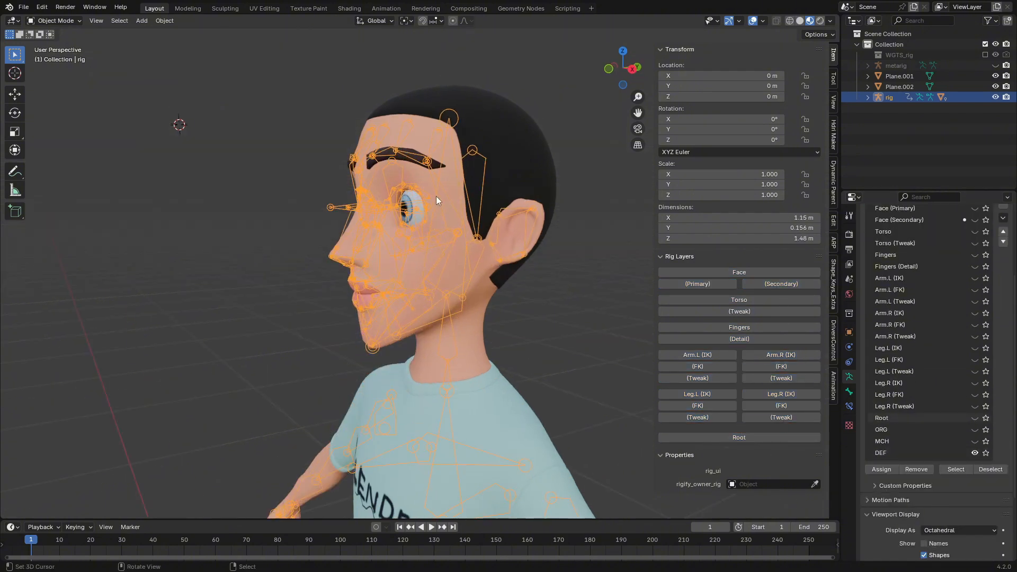
# Step: Hide the hair mesh and select the Body mesh
pyautogui.click(514, 186)
pyautogui.press('h')
pyautogui.click(514, 186)
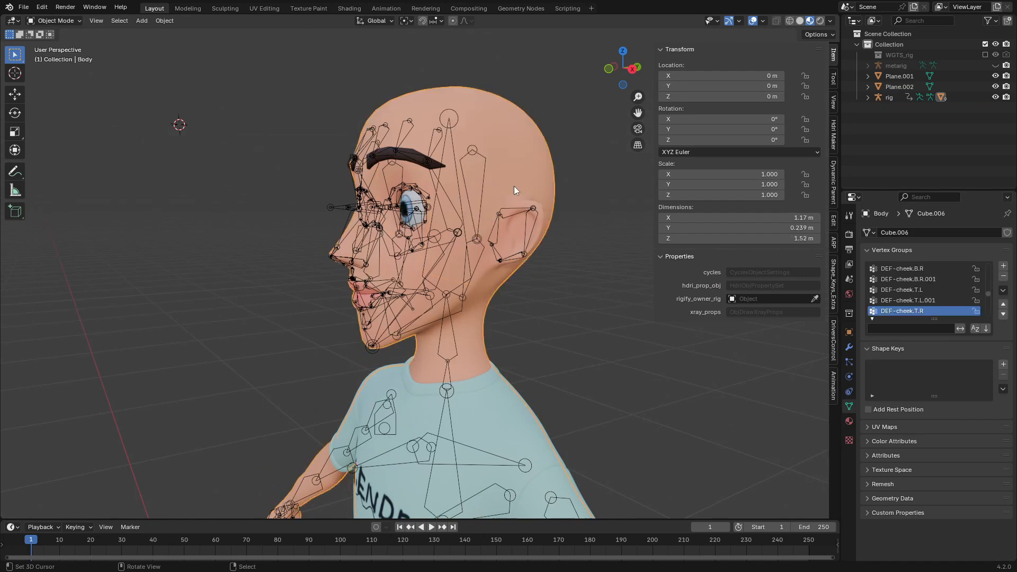
# Step: Put the rig in Pose Mode and open the Body in Weight Paint mode with Solid shading
pyautogui.click(56, 20)
pyautogui.click(53, 80)
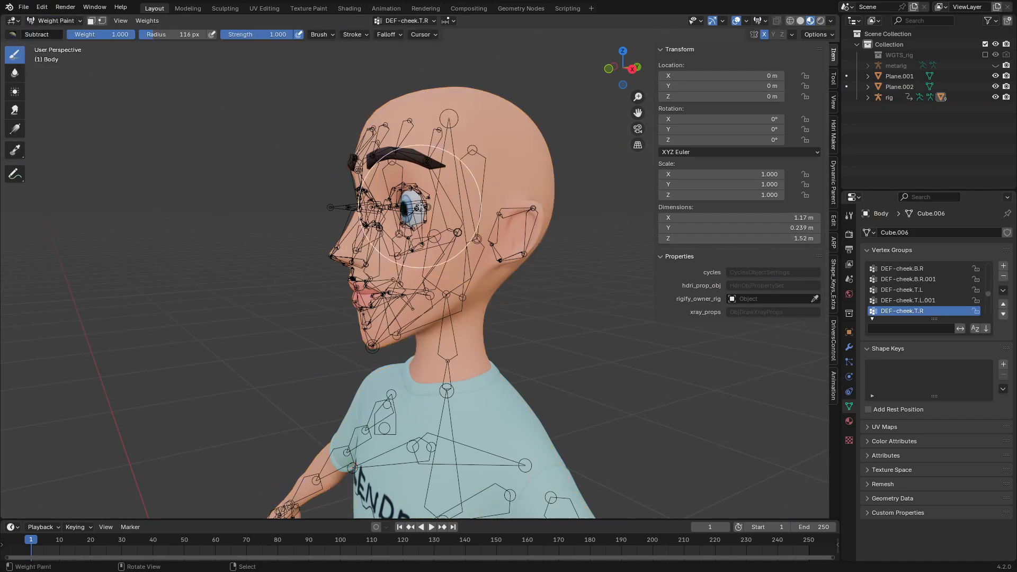
pyautogui.rightClick(398, 138)
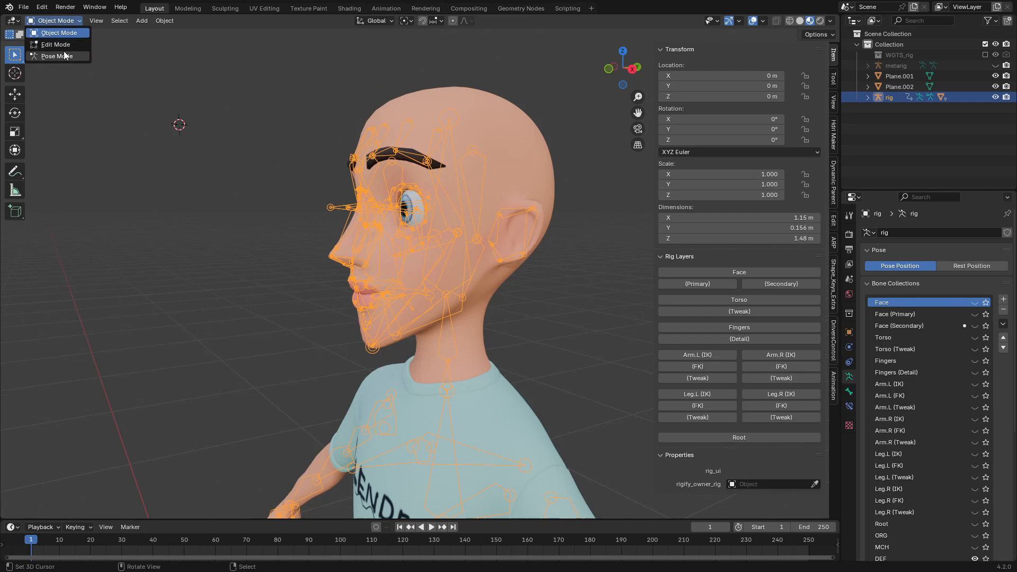
pyautogui.click(64, 53)
pyautogui.rightClick(498, 119)
pyautogui.click(799, 22)
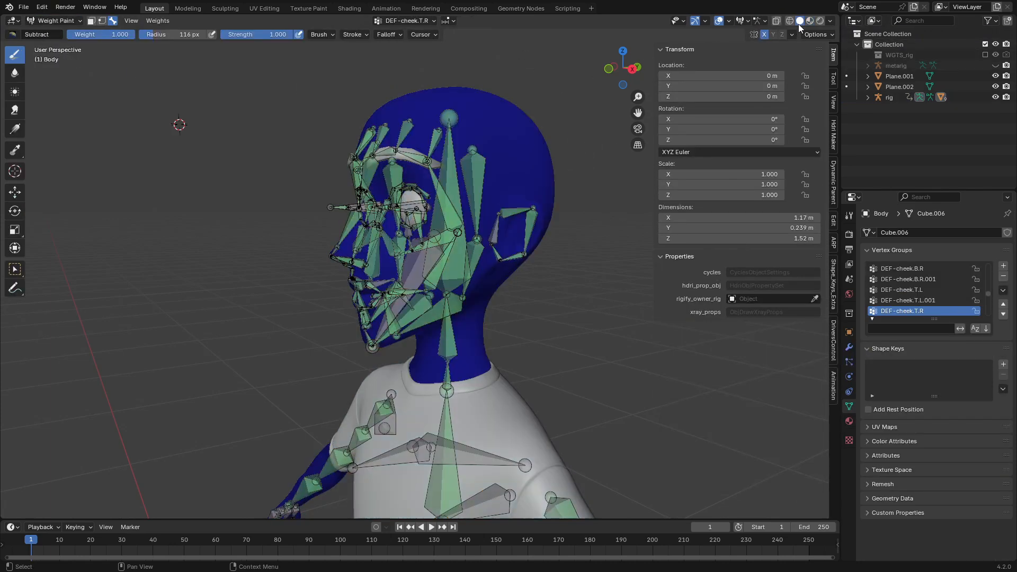
# Step: Check the DEF-spine.006 weights on the head, and subtract the stray DEF-ear.L.002 weights around the left ear
pyautogui.rightClick(462, 198)
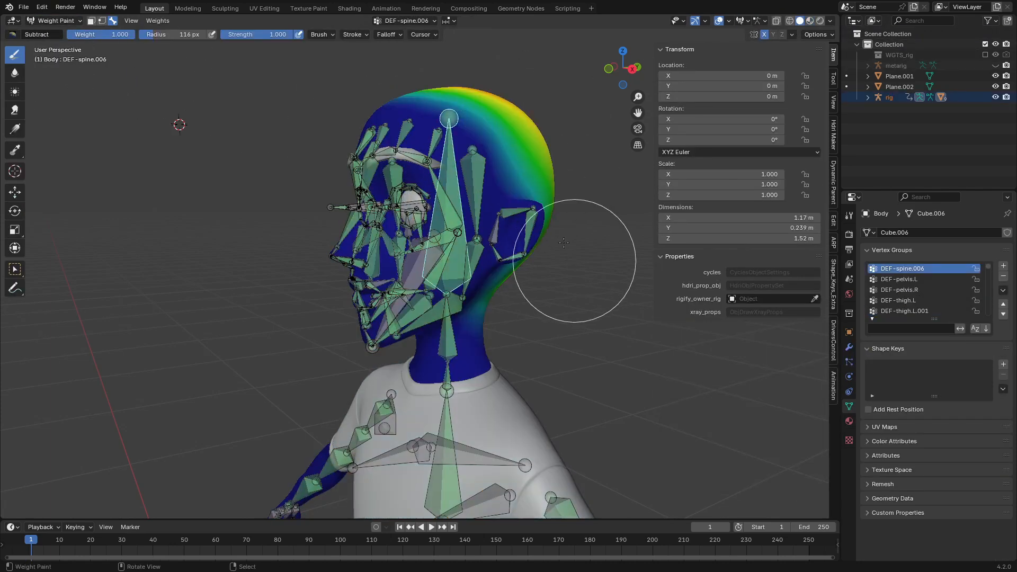
pyautogui.moveTo(523, 210)
pyautogui.mouseDown(button='middle')
pyautogui.moveTo(464, 221)
pyautogui.moveTo(528, 219)
pyautogui.mouseUp(button='middle')
pyautogui.rightClick(521, 235)
pyautogui.moveTo(570, 245)
pyautogui.mouseDown(button='middle')
pyautogui.moveTo(507, 236)
pyautogui.moveTo(527, 129)
pyautogui.moveTo(471, 80)
pyautogui.mouseUp(button='middle')
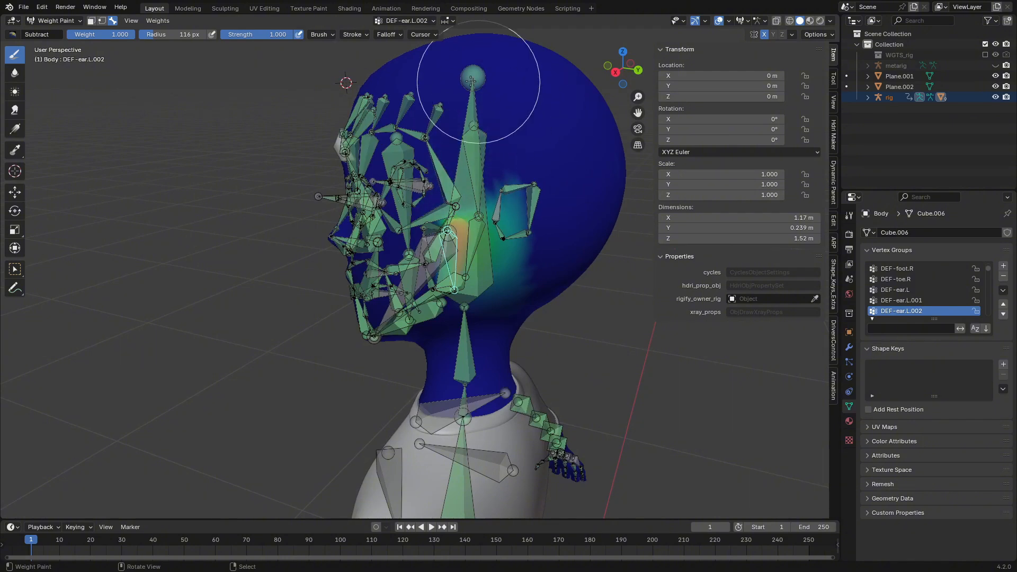
pyautogui.moveTo(547, 228); pyautogui.dragTo(545, 272, button='middle')
pyautogui.scroll(4, 484, 233)
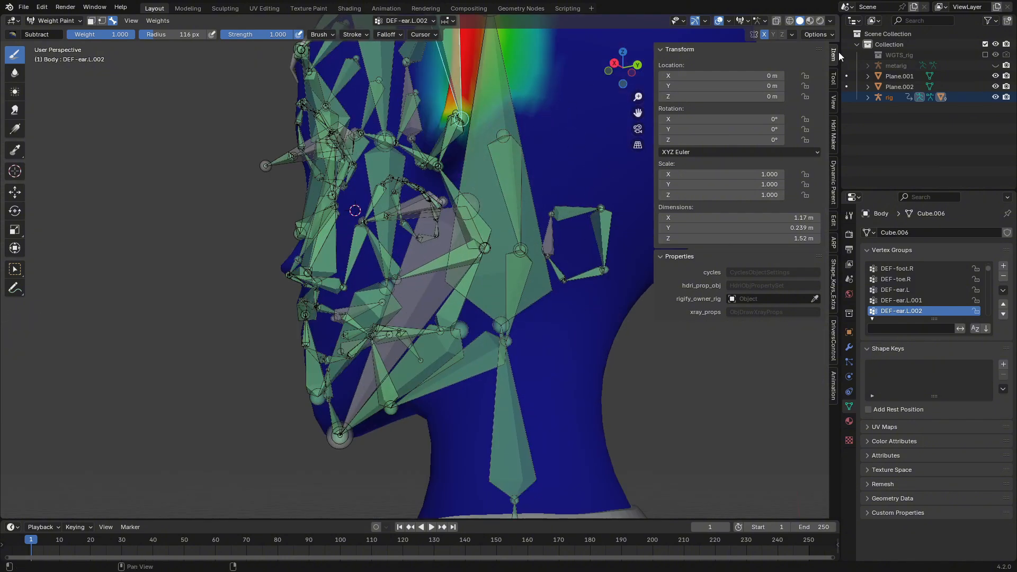
pyautogui.moveTo(372, 130); pyautogui.dragTo(460, 137, button='middle')
pyautogui.moveTo(522, 133); pyautogui.dragTo(513, 141, button='middle')
pyautogui.moveTo(482, 119); pyautogui.dragTo(543, 271)
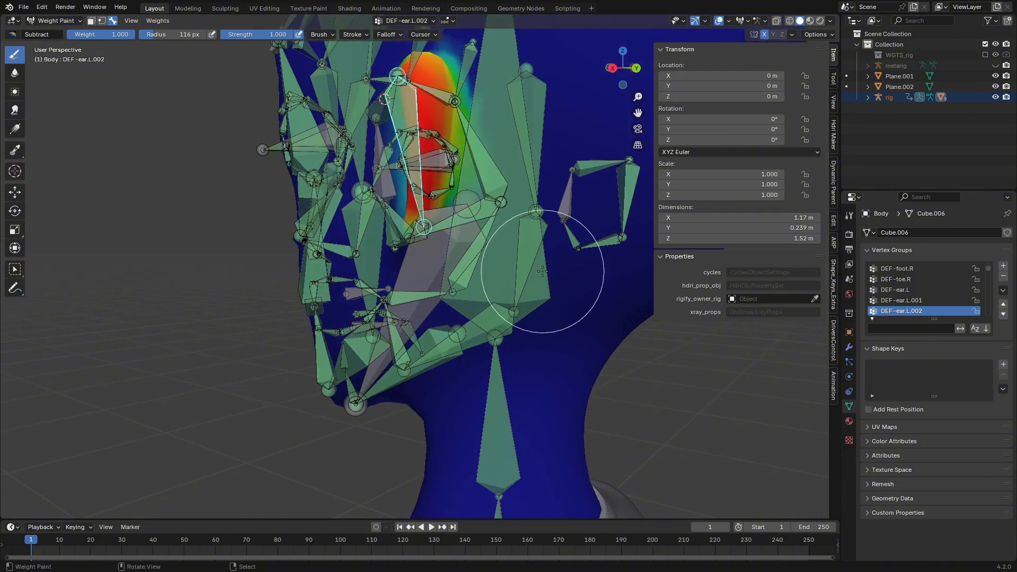
pyautogui.moveTo(542, 184)
pyautogui.keyDown('shift'); pyautogui.mouseDown(button='middle')
pyautogui.moveTo(537, 233)
pyautogui.moveTo(530, 212)
pyautogui.mouseUp(button='middle'); pyautogui.keyUp('shift')
# Step: Activate DEF-ear.L.001, subtract its stray weights from the head above the left ear and set the brush radius to 78 px
pyautogui.moveTo(484, 29); pyautogui.dragTo(448, 266, button='middle')
pyautogui.keyDown('ctrl'); pyautogui.click(430, 265); pyautogui.keyUp('ctrl')
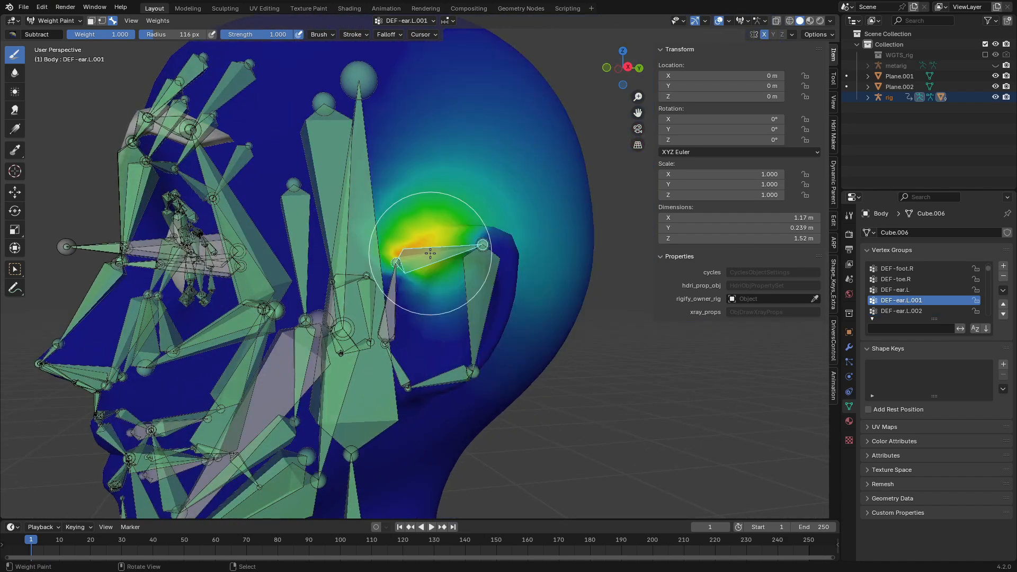
pyautogui.moveTo(481, 125)
pyautogui.mouseDown(button='middle')
pyautogui.moveTo(442, 283)
pyautogui.moveTo(490, 296)
pyautogui.mouseUp(button='middle')
pyautogui.scroll(4, 333, 266)
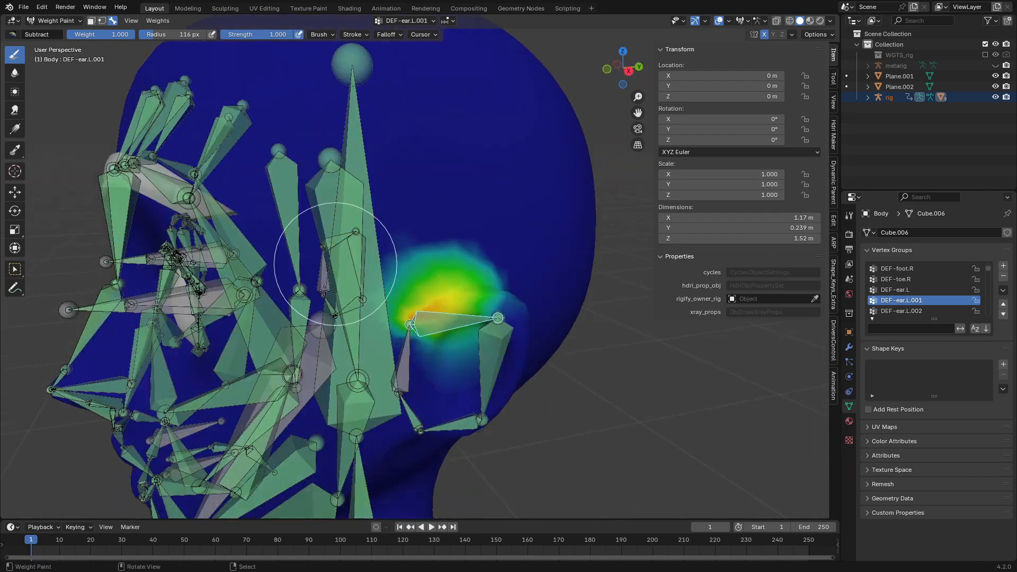
pyautogui.moveTo(334, 265); pyautogui.dragTo(345, 245, button='middle')
pyautogui.press('f')
pyautogui.click(325, 245)
pyautogui.moveTo(461, 278); pyautogui.dragTo(482, 281, button='middle')
# Step: Activate DEF-ear.L and subtract its stray weights from the head around the front of the left ear
pyautogui.keyDown('ctrl'); pyautogui.click(427, 289); pyautogui.keyUp('ctrl')
pyautogui.moveTo(466, 223); pyautogui.dragTo(390, 243, button='middle')
pyautogui.moveTo(415, 197); pyautogui.dragTo(487, 228, button='middle')
pyautogui.scroll(4, 357, 393)
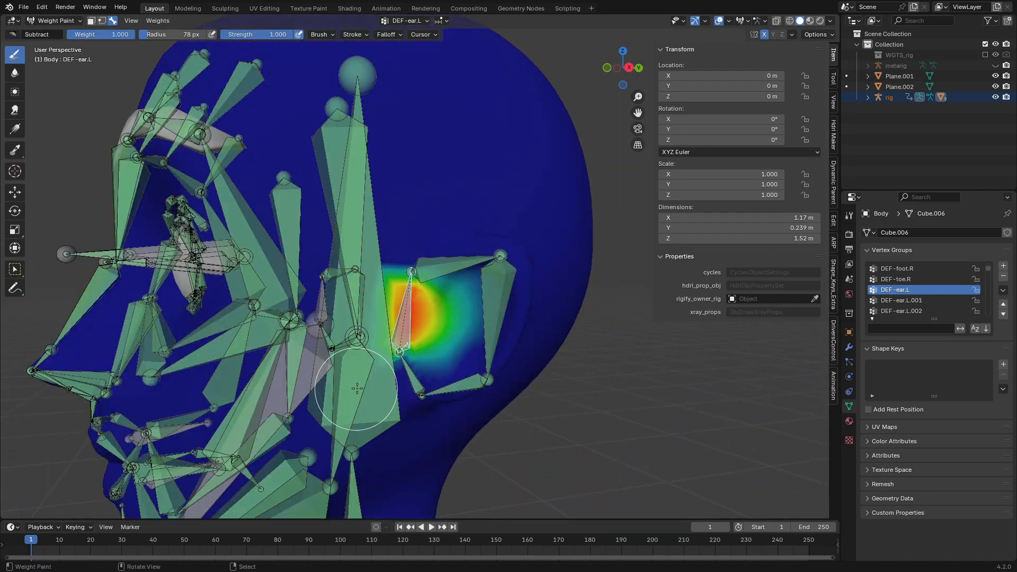
pyautogui.moveTo(356, 393); pyautogui.dragTo(422, 363, button='middle')
# Step: Activate DEF-ear.L.004 and subtract its stray weights around the left earlobe with a brush radius of 94 px
pyautogui.keyDown('ctrl'); pyautogui.click(432, 320); pyautogui.keyUp('ctrl')
pyautogui.moveTo(492, 371); pyautogui.dragTo(428, 413, button='middle')
pyautogui.press('f')
pyautogui.click(463, 413)
pyautogui.scroll(4, 503, 378)
pyautogui.moveTo(502, 378); pyautogui.dragTo(445, 204, button='middle')
pyautogui.press('f')
pyautogui.click(420, 204)
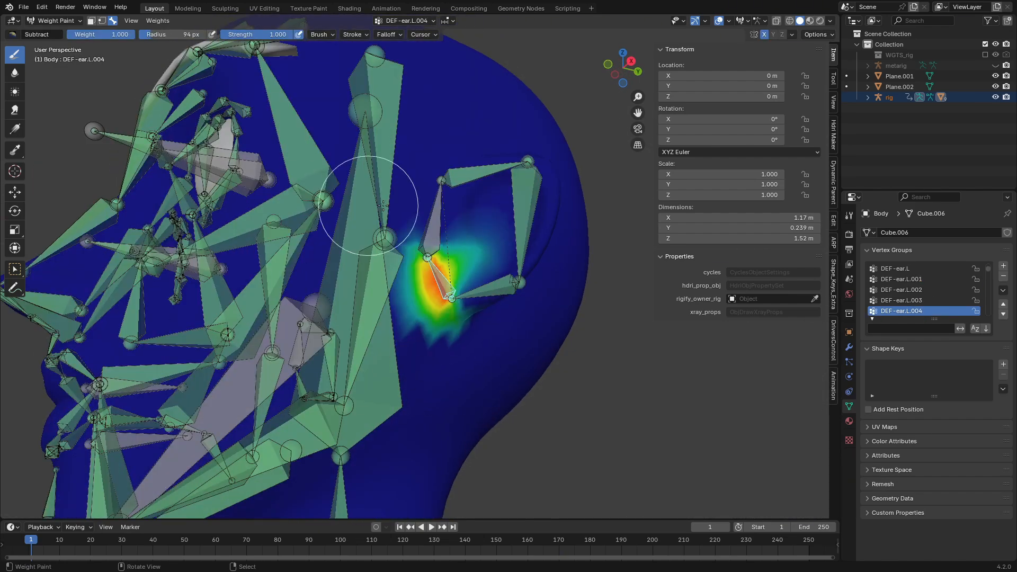
# Step: Check the weights of the lower rear bone of the left ear and reactivate DEF-ear.L.001
pyautogui.keyDown('ctrl'); pyautogui.click(477, 288); pyautogui.keyUp('ctrl')
pyautogui.scroll(-4, 492, 281)
pyautogui.moveTo(476, 270)
pyautogui.mouseDown(button='middle')
pyautogui.moveTo(492, 281)
pyautogui.moveTo(500, 326)
pyautogui.moveTo(519, 330)
pyautogui.mouseUp(button='middle')
pyautogui.scroll(2, 495, 297)
pyautogui.rightClick(431, 181)
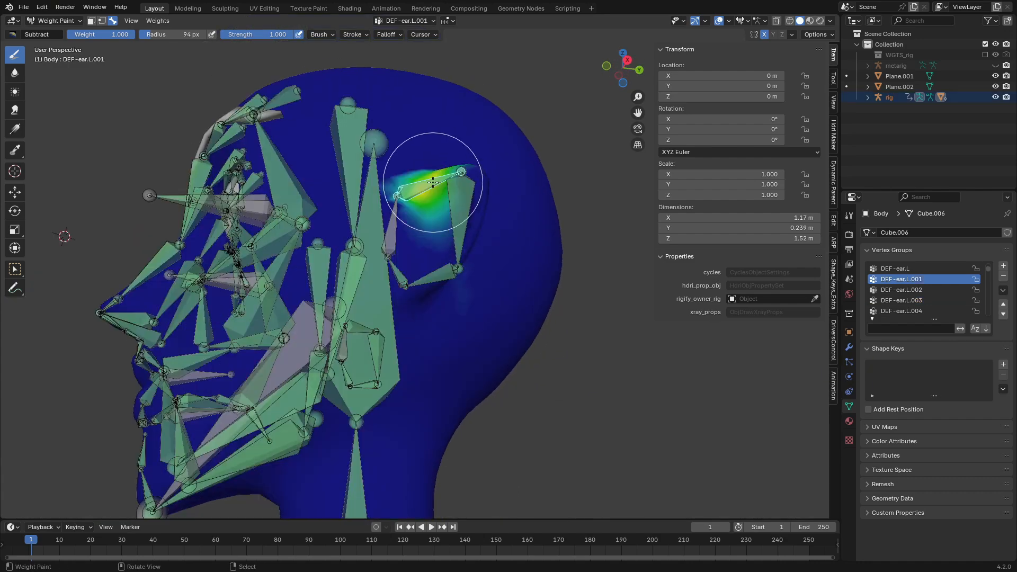
# Step: Check the weights of the left ear bones around DEF-ear.L.001 and reduce the brush radius to 49 px
pyautogui.rightClick(400, 256)
pyautogui.rightClick(395, 233)
pyautogui.moveTo(500, 233); pyautogui.dragTo(548, 236, button='middle')
pyautogui.press('f')
pyautogui.rightClick(466, 207)
pyautogui.moveTo(490, 252)
pyautogui.mouseDown(button='middle')
pyautogui.moveTo(420, 274)
pyautogui.moveTo(363, 220)
pyautogui.mouseUp(button='middle')
pyautogui.scroll(-3, 420, 274)
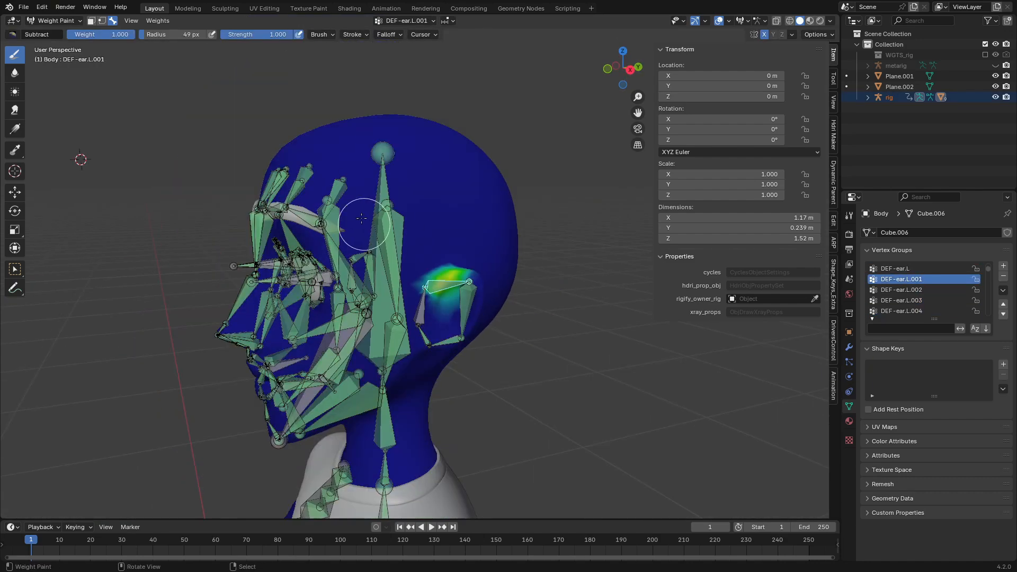
# Step: Examine the weights of the forehead and temple bones, including DEF-forehead.R and DEF-temple.R, and set the brush radius to 142 px
pyautogui.rightClick(323, 212)
pyautogui.press('f')
pyautogui.moveTo(264, 143); pyautogui.dragTo(288, 170, button='middle')
pyautogui.rightClick(323, 228)
pyautogui.moveTo(328, 211); pyautogui.dragTo(420, 193, button='middle')
pyautogui.moveTo(402, 265)
pyautogui.mouseDown(button='middle')
pyautogui.moveTo(422, 228)
pyautogui.moveTo(415, 219)
pyautogui.mouseUp(button='middle')
pyautogui.rightClick(427, 228)
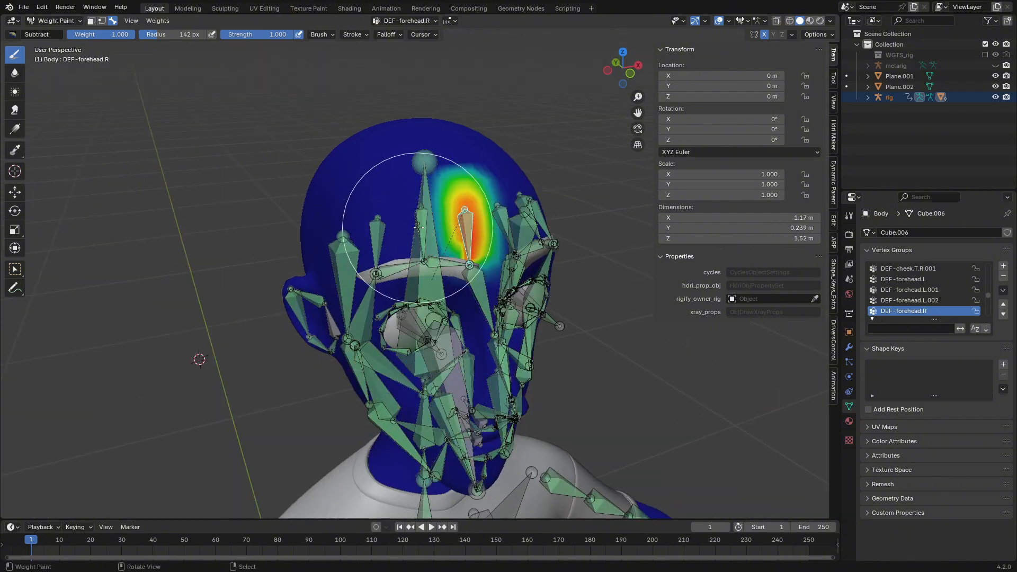
pyautogui.rightClick(372, 238)
pyautogui.moveTo(339, 238); pyautogui.dragTo(381, 254, button='middle')
pyautogui.moveTo(313, 275); pyautogui.dragTo(551, 302, button='middle')
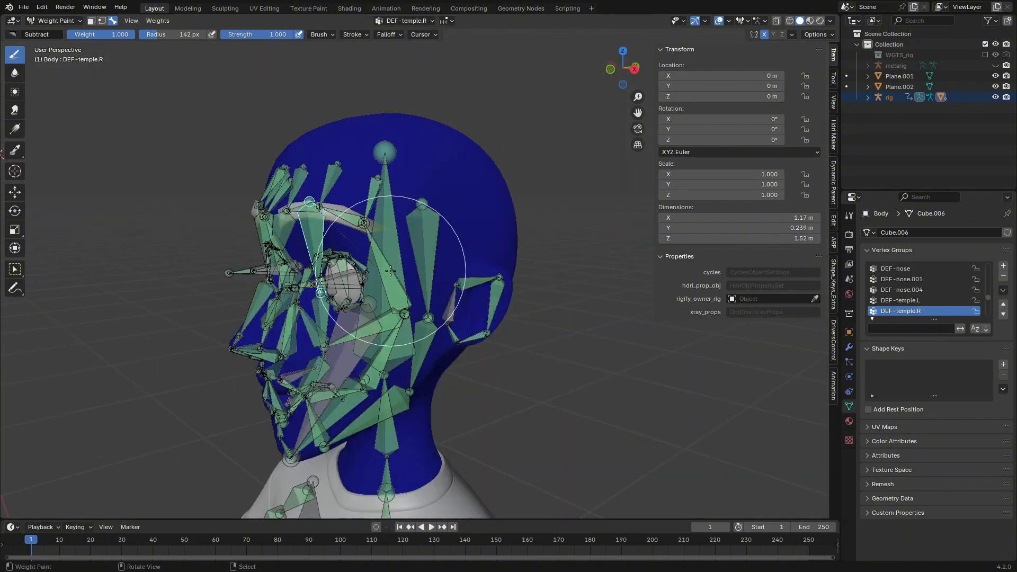
# Step: Examine the weights of DEF-jaw.L along the left side of the jaw and set the brush radius to 84 px
pyautogui.rightClick(388, 233)
pyautogui.moveTo(418, 265); pyautogui.dragTo(381, 281, button='middle')
pyautogui.rightClick(366, 302)
pyautogui.moveTo(423, 339); pyautogui.dragTo(496, 404, button='middle')
pyautogui.scroll(3, 424, 381)
pyautogui.press('f')
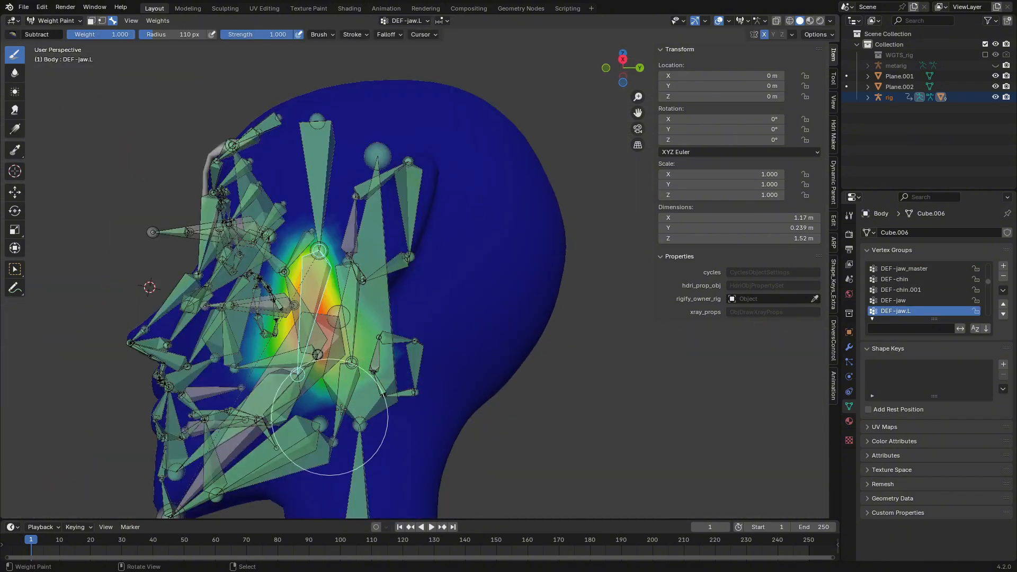
pyautogui.scroll(-3, 349, 381)
pyautogui.rightClick(371, 339)
pyautogui.moveTo(365, 328)
pyautogui.mouseDown(button='middle')
pyautogui.moveTo(436, 343)
pyautogui.moveTo(413, 366)
pyautogui.mouseUp(button='middle')
pyautogui.press('f')
pyautogui.moveTo(339, 365)
pyautogui.mouseDown(button='middle')
pyautogui.moveTo(399, 337)
pyautogui.moveTo(418, 347)
pyautogui.mouseUp(button='middle')
pyautogui.rightClick(458, 280)
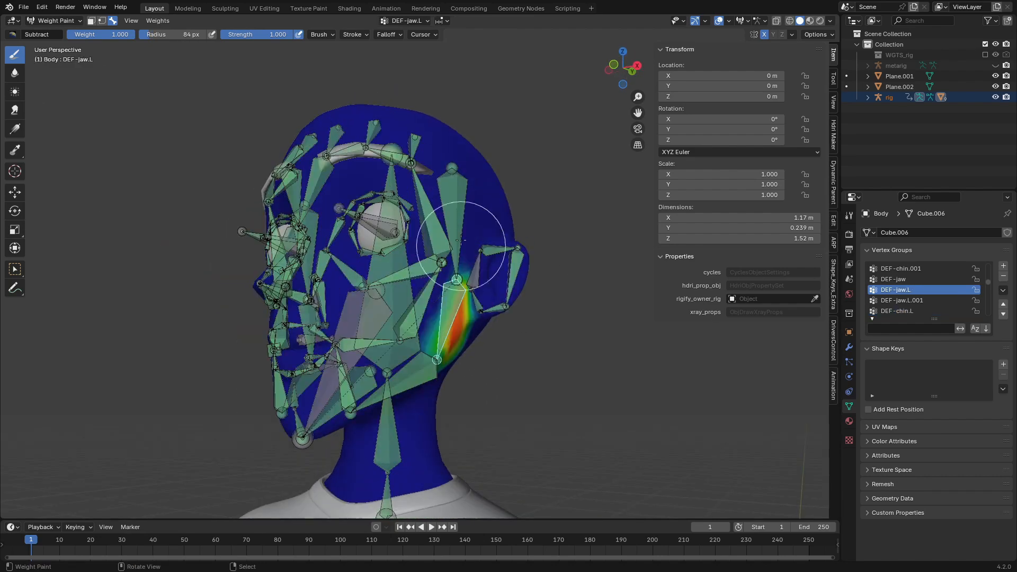
# Step: Examine the weights of the cheek and lip bones, including the upper lip bone DEF-lip.T.L
pyautogui.rightClick(471, 225)
pyautogui.rightClick(413, 325)
pyautogui.moveTo(386, 296); pyautogui.dragTo(522, 296, button='middle')
pyautogui.rightClick(462, 312)
pyautogui.scroll(3, 477, 281)
pyautogui.rightClick(455, 269)
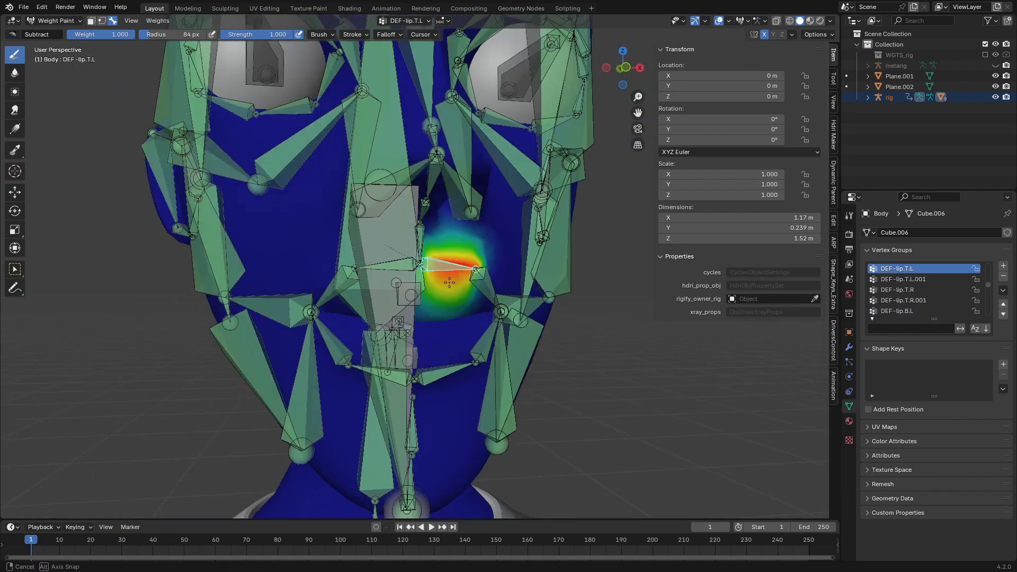
pyautogui.rightClick(492, 220)
pyautogui.moveTo(456, 269); pyautogui.dragTo(479, 212, button='middle')
pyautogui.rightClick(479, 222)
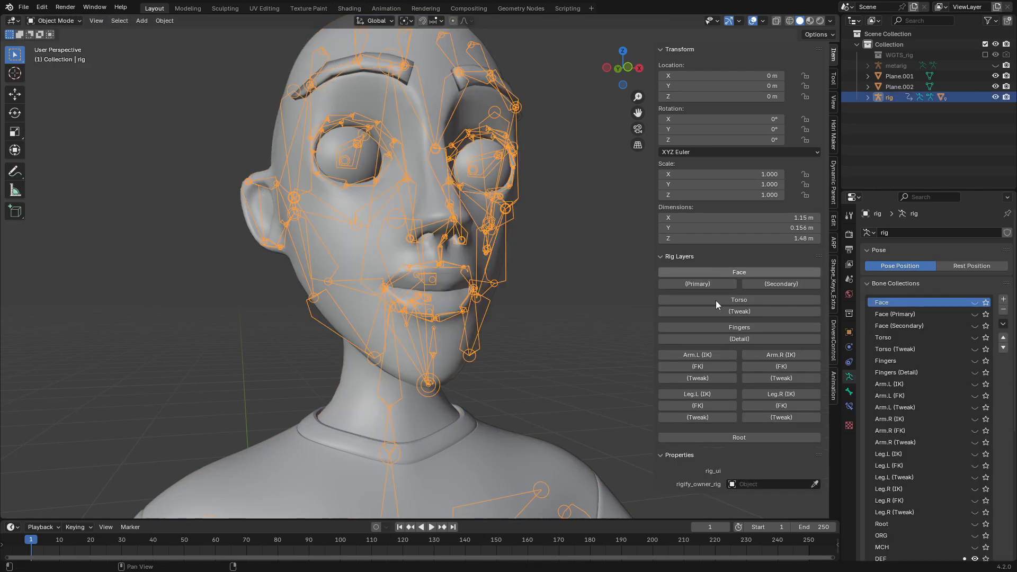
# Step: Show all control layers of the rig, including the secondary face controls and Root, and hide the DEF bone collection
pyautogui.moveTo(716, 301); pyautogui.dragTo(737, 436)
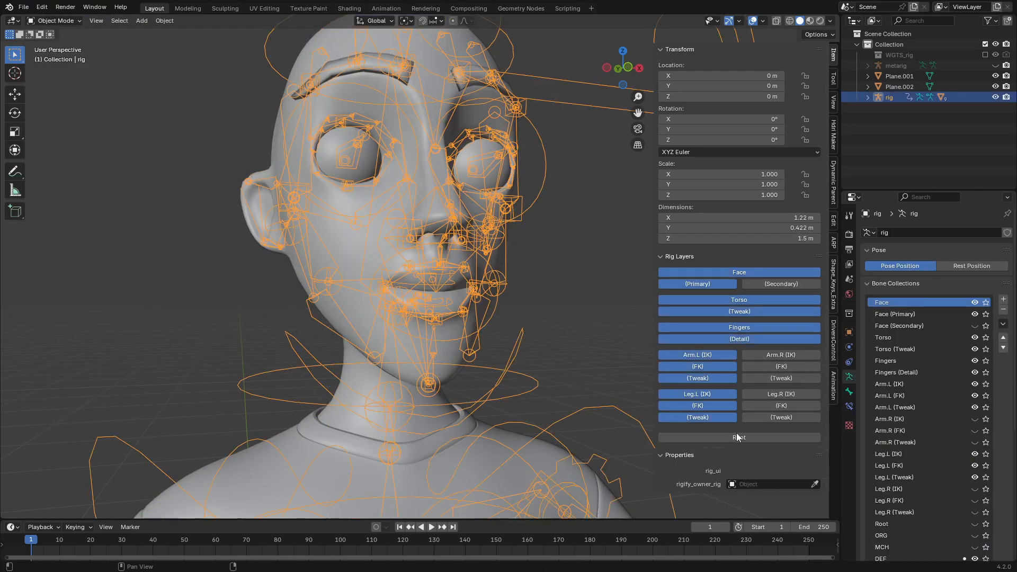
pyautogui.click(770, 282)
pyautogui.scroll(-6, 942, 466)
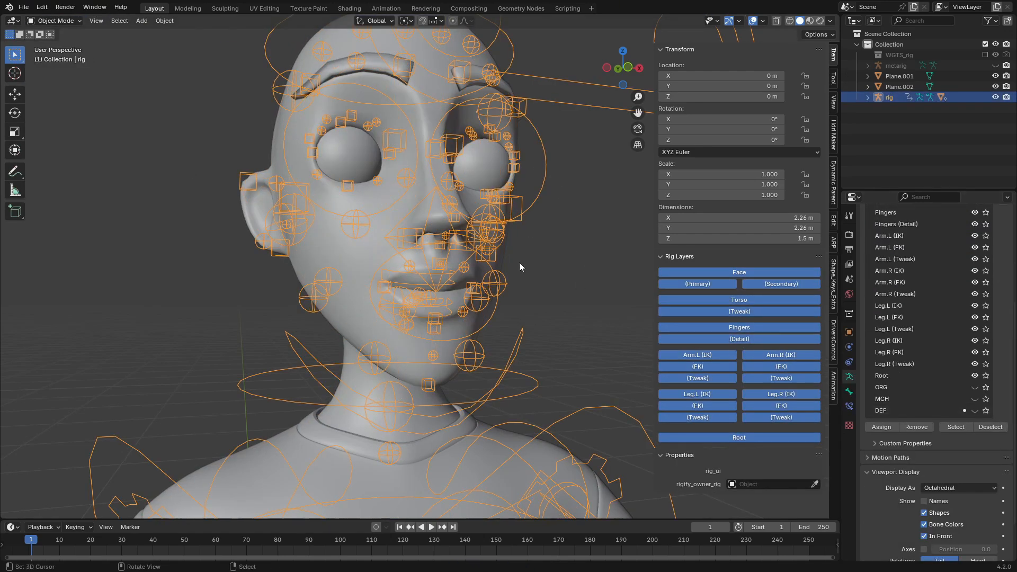
pyautogui.scroll(-6, 519, 267)
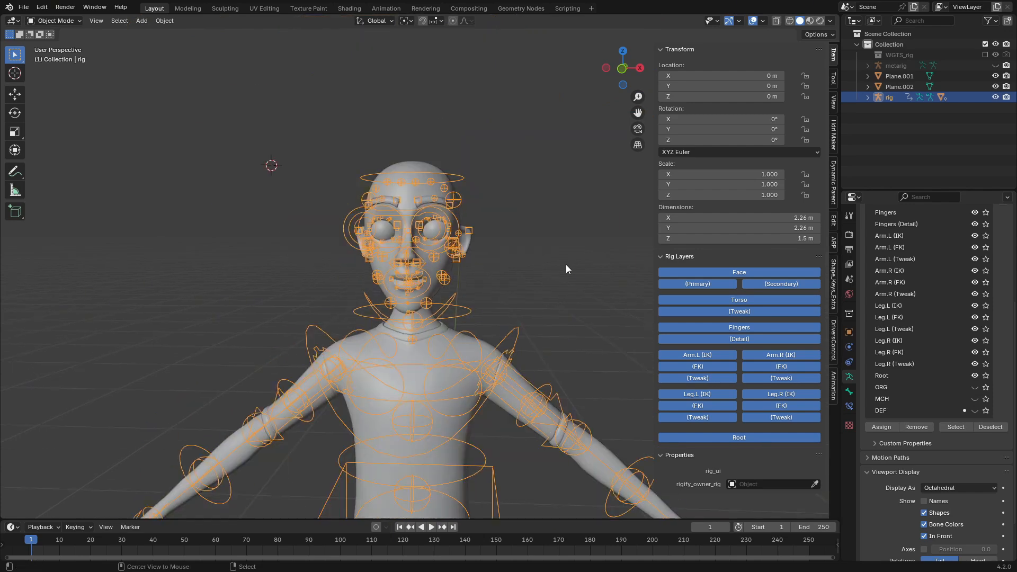
# Step: Reveal the hidden metarig and hide it again
pyautogui.hotkey('alt', 'h')
pyautogui.click(416, 336)
pyautogui.press('h')
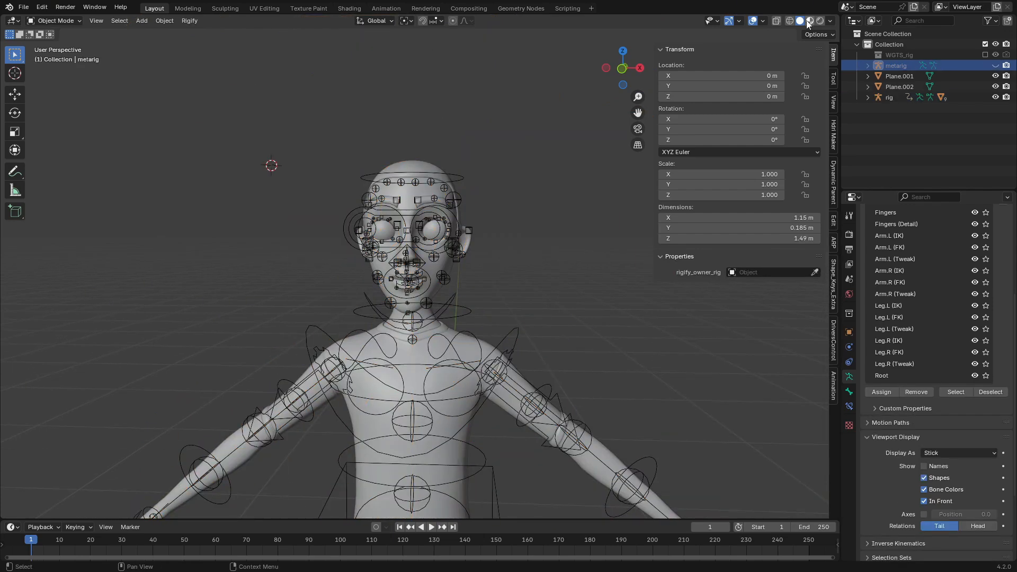
# Step: Show the viewport in Material Preview and put the rig in Pose Mode
pyautogui.click(810, 22)
pyautogui.click(458, 172)
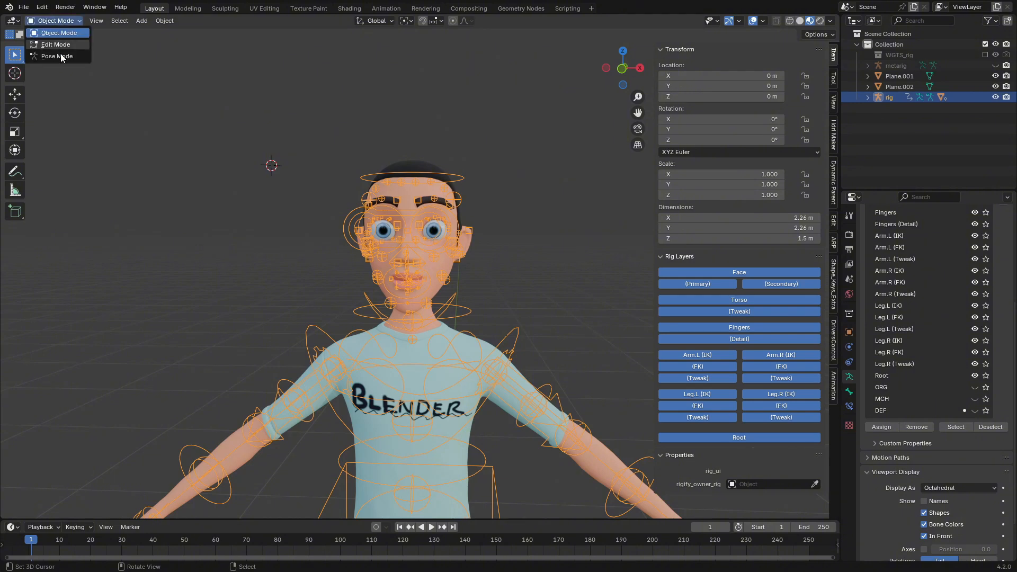
pyautogui.click(57, 57)
# Step: Test how both eyes follow a move of the eye_common control and cancel the move
pyautogui.scroll(2, 381, 216)
pyautogui.click(286, 214)
pyautogui.press('g')
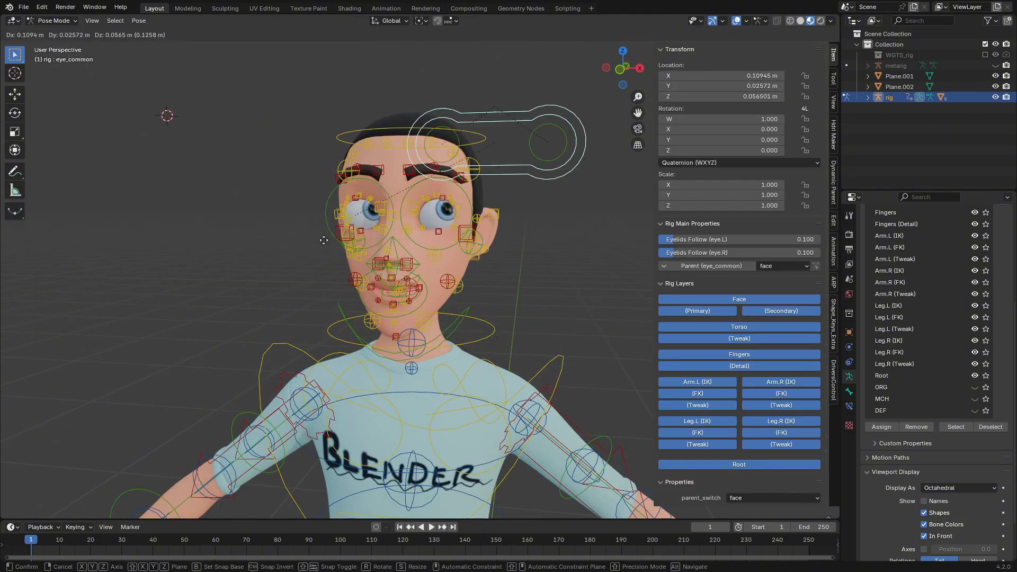
pyautogui.rightClick(323, 240)
pyautogui.moveTo(344, 293); pyautogui.dragTo(394, 328, button='middle')
pyautogui.scroll(2, 392, 332)
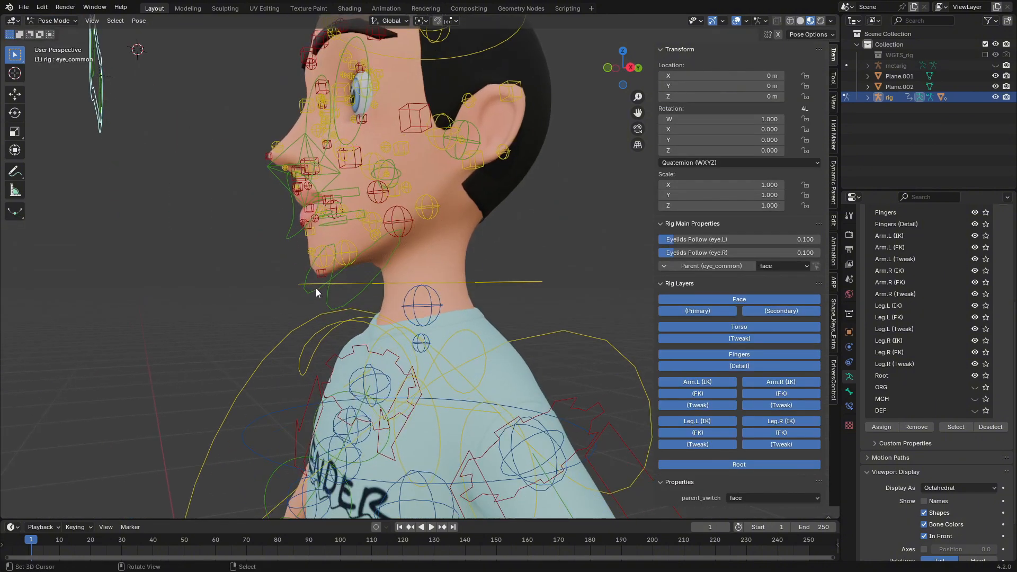
# Step: Rotate the jaw_master control to open the mouth and swing the jaw sideways
pyautogui.rightClick(319, 294)
pyautogui.press('r')
pyautogui.click(329, 313)
pyautogui.moveTo(329, 313); pyautogui.dragTo(448, 285, button='middle')
pyautogui.press('r')
pyautogui.click(412, 347)
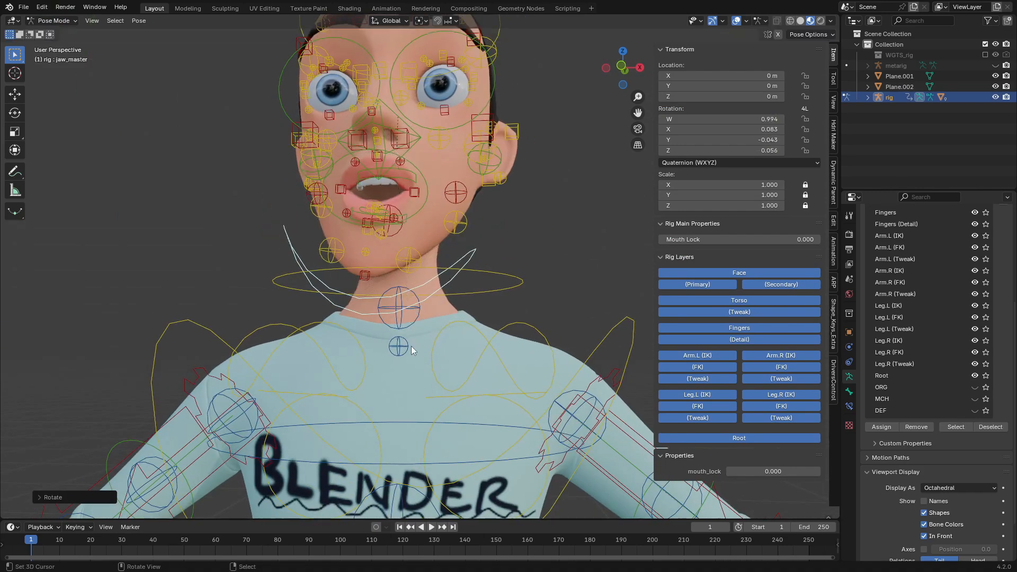
# Step: Test moving the left ear control ear.L.002 and cancel the move
pyautogui.moveTo(411, 347); pyautogui.dragTo(383, 355, button='middle')
pyautogui.rightClick(534, 109)
pyautogui.press('g')
pyautogui.rightClick(532, 133)
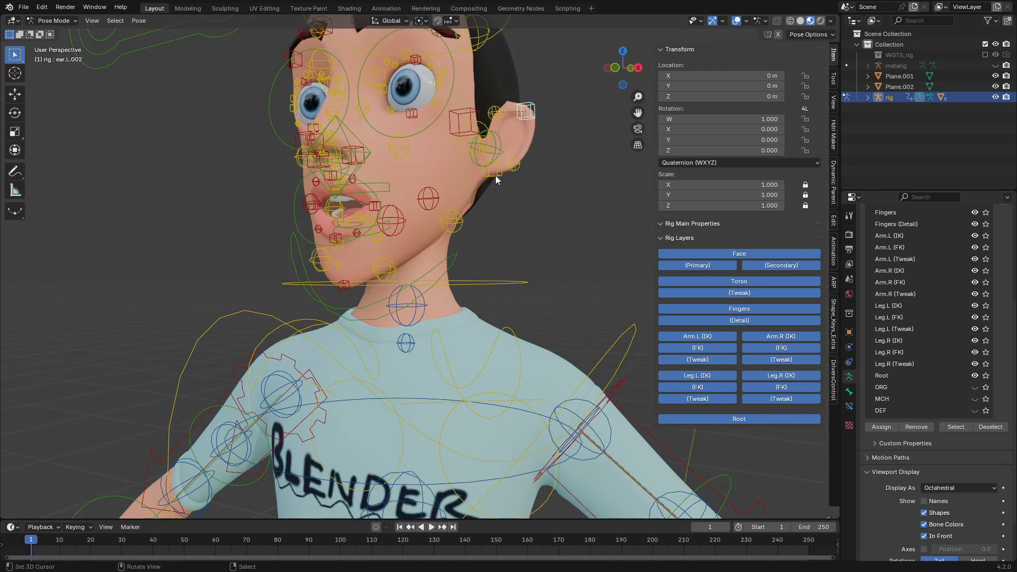
# Step: Test rotating the neck control, cancel the rotation and select the head control
pyautogui.rightClick(493, 283)
pyautogui.moveTo(494, 283); pyautogui.dragTo(505, 299, button='middle')
pyautogui.press('r')
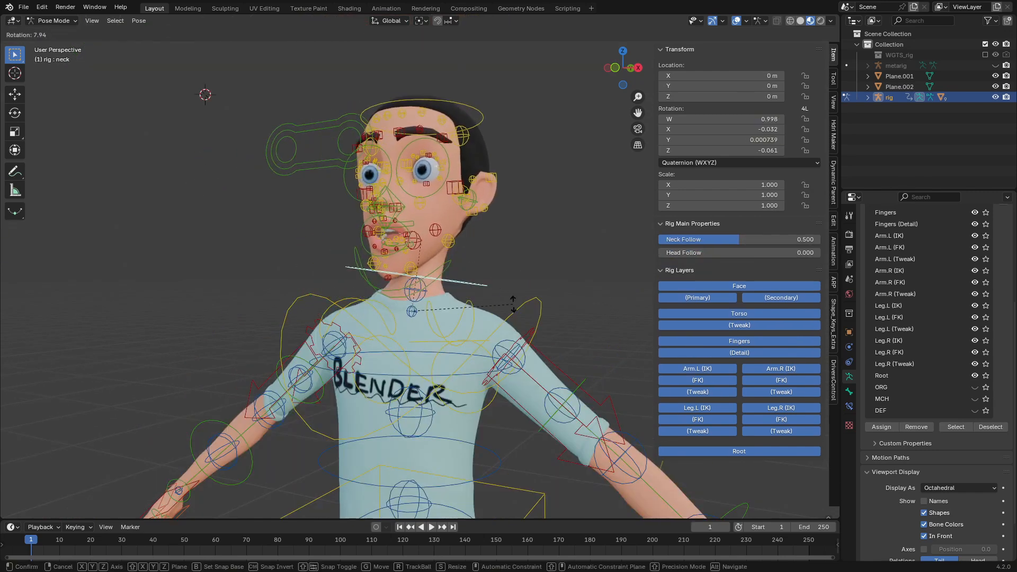
pyautogui.rightClick(513, 303)
pyautogui.rightClick(462, 104)
pyautogui.moveTo(462, 104); pyautogui.dragTo(415, 198, button='middle')
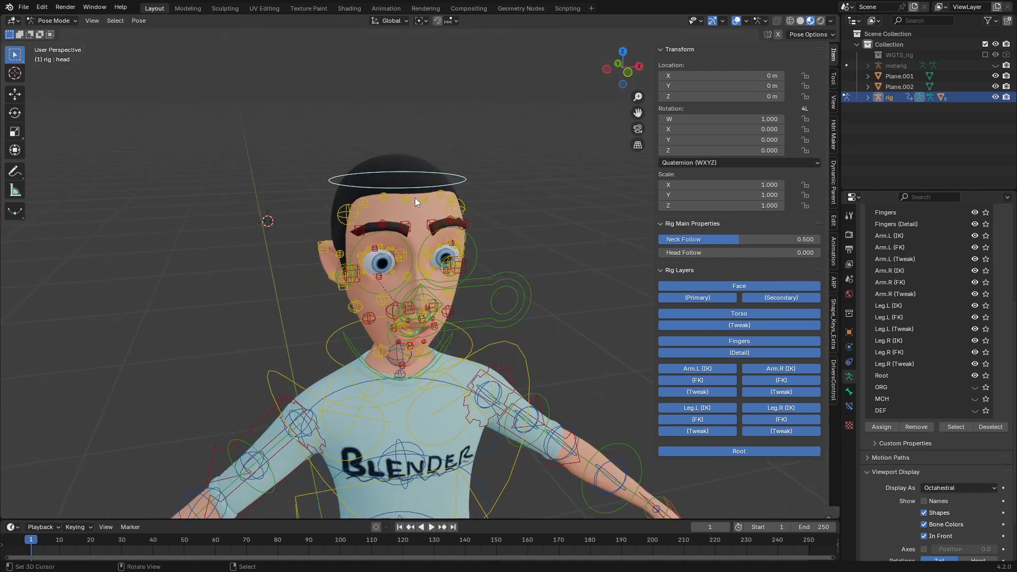
# Step: Test moving the inner control of the right eyebrow, brow.T.R.003, and cancel the move
pyautogui.scroll(1, 413, 194)
pyautogui.rightClick(405, 186)
pyautogui.scroll(2, 405, 187)
pyautogui.press('g')
pyautogui.rightClick(405, 206)
pyautogui.rightClick(393, 194)
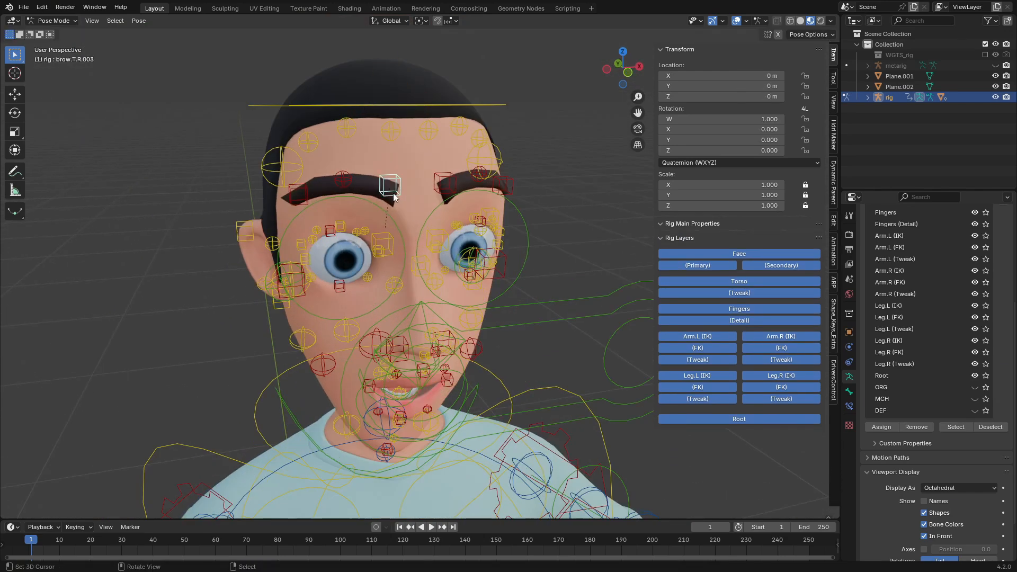
pyautogui.press('g')
pyautogui.rightClick(393, 205)
# Step: Test moving the middle control of the right eyebrow from two viewing angles, cancelling each move
pyautogui.rightClick(344, 190)
pyautogui.press('g')
pyautogui.rightClick(337, 192)
pyautogui.moveTo(337, 198); pyautogui.dragTo(357, 196, button='middle')
pyautogui.press('g')
pyautogui.rightClick(355, 192)
# Step: Test moving the outer right eyebrow control brow.T.R.001 and the inner one brow.T.R.003, cancelling each move
pyautogui.rightClick(378, 188)
pyautogui.press('g')
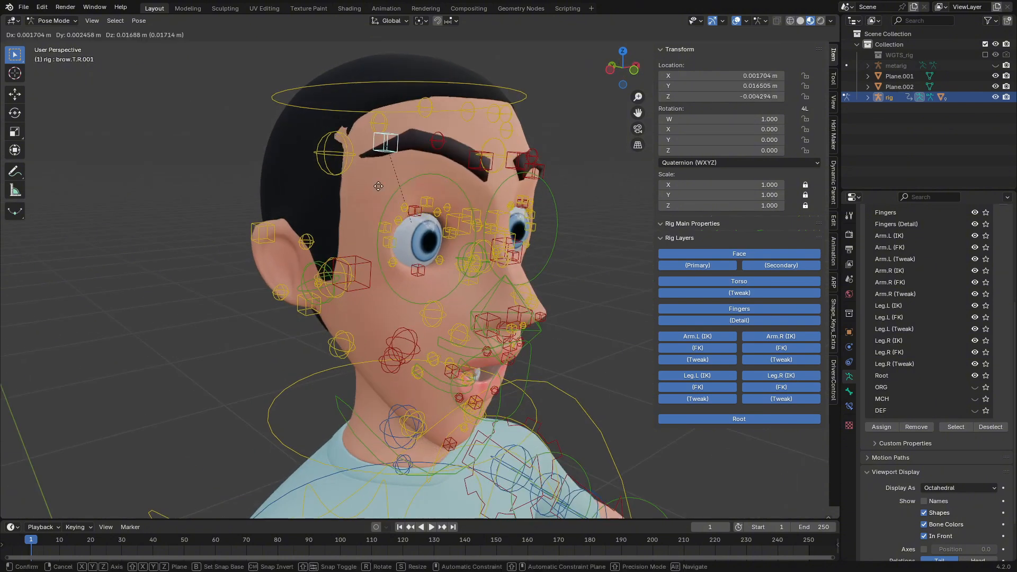
pyautogui.rightClick(389, 175)
pyautogui.moveTo(389, 176); pyautogui.dragTo(389, 180, button='middle')
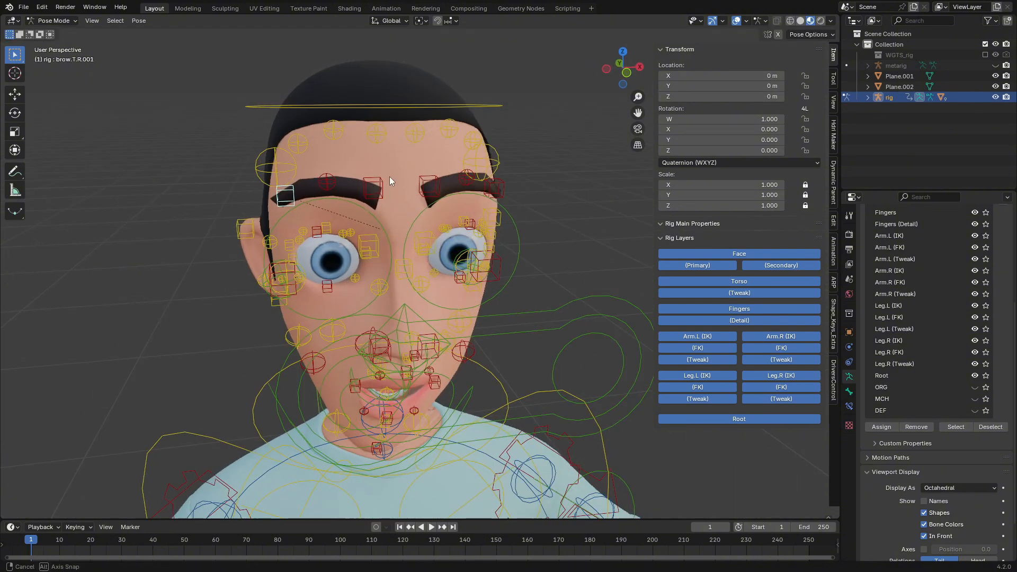
pyautogui.press('g')
pyautogui.rightClick(339, 181)
pyautogui.rightClick(373, 189)
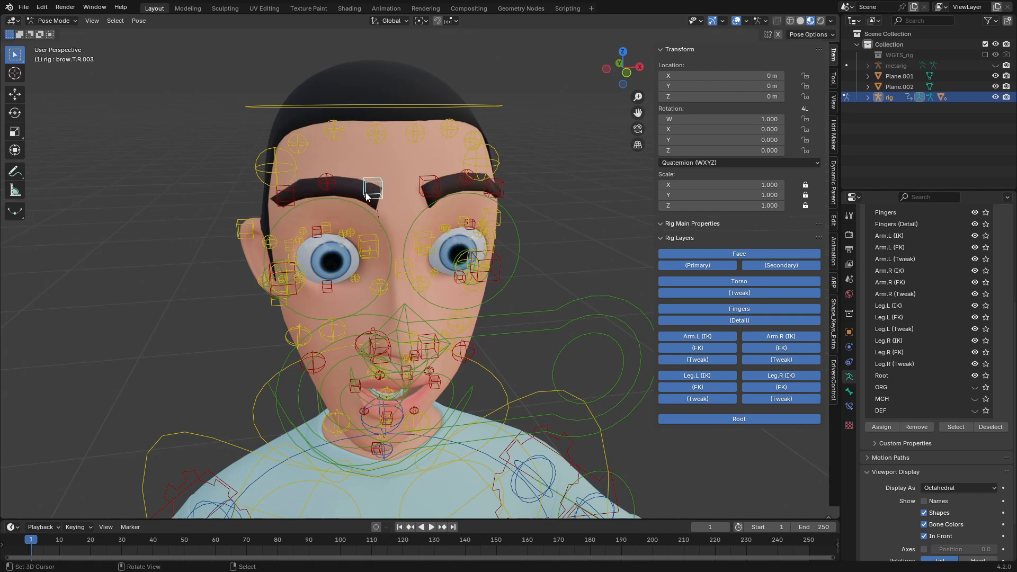
pyautogui.press('g')
pyautogui.rightClick(369, 172)
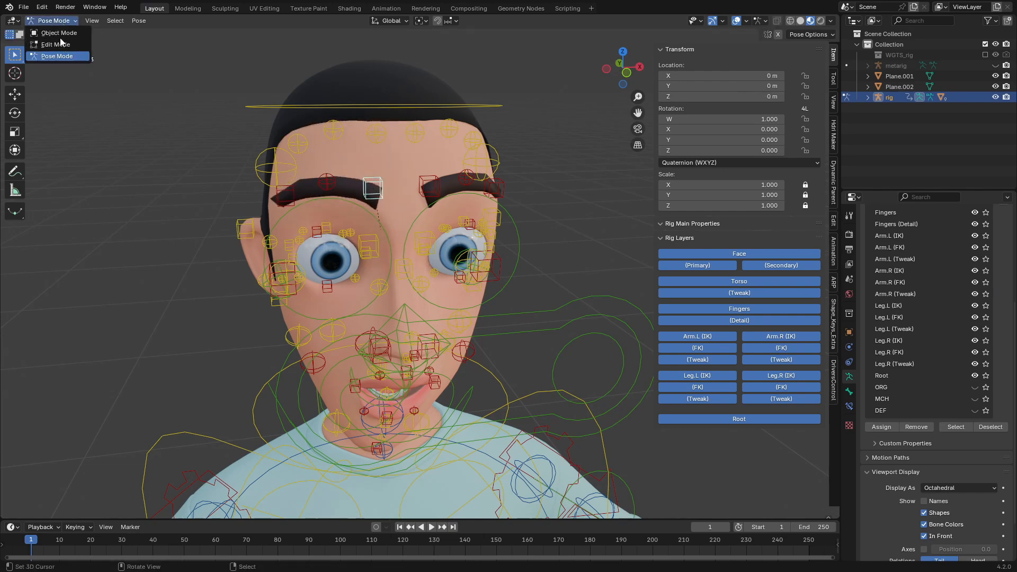
# Step: Return the Body to Weight Paint with the deform bones shown and activate DEF-brow.T.R.002
pyautogui.click(62, 44)
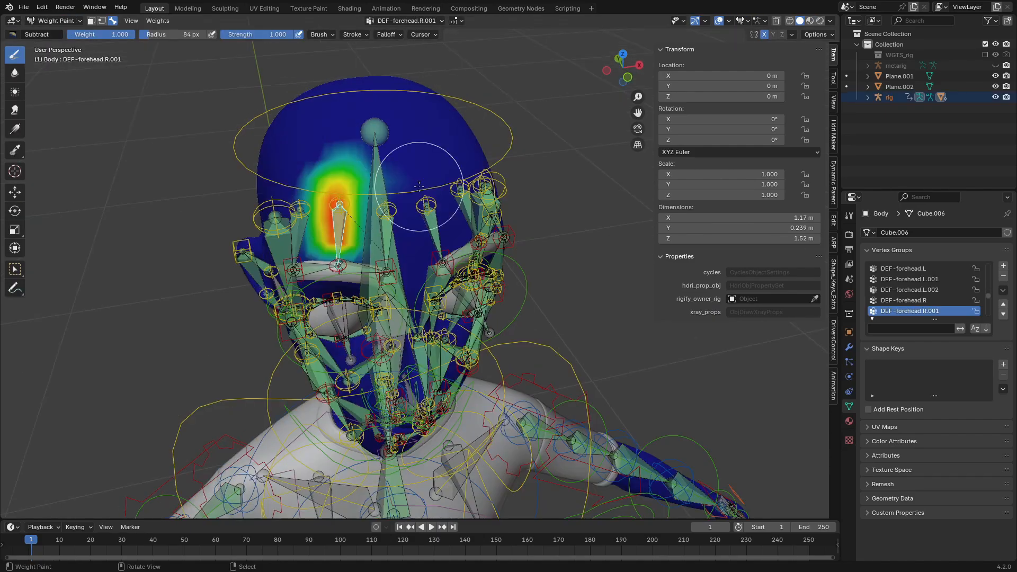
pyautogui.moveTo(354, 229); pyautogui.dragTo(370, 175, button='middle')
pyautogui.scroll(4, 371, 175)
pyautogui.rightClick(455, 125)
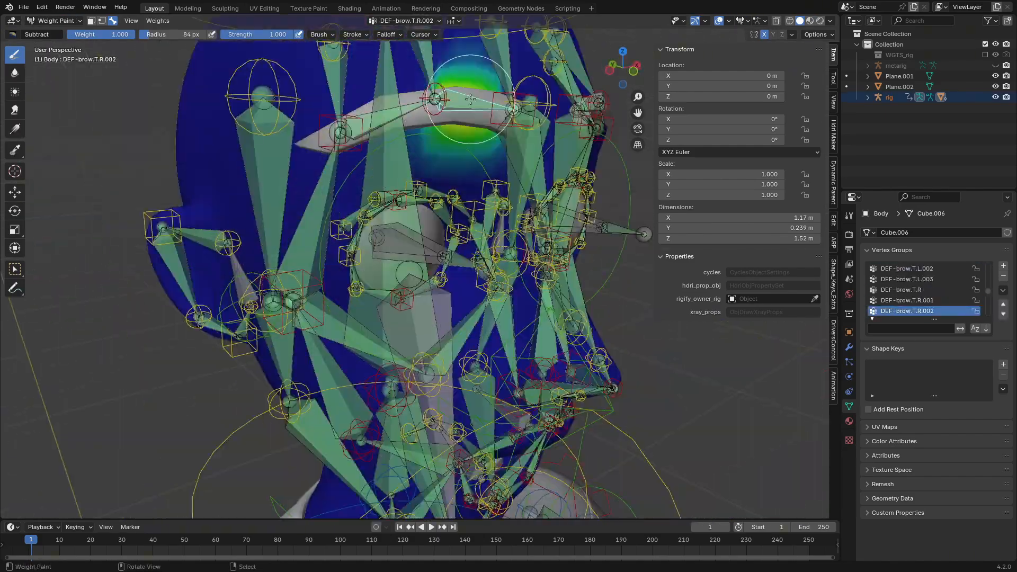
# Step: Examine the weights of further brow and forehead bones and test moving several of them
pyautogui.moveTo(403, 212)
pyautogui.mouseDown(button='middle')
pyautogui.moveTo(371, 222)
pyautogui.moveTo(402, 196)
pyautogui.mouseUp(button='middle')
pyautogui.scroll(-3, 402, 233)
pyautogui.rightClick(450, 241)
pyautogui.rightClick(337, 185)
pyautogui.rightClick(419, 146)
pyautogui.moveTo(282, 189); pyautogui.dragTo(455, 186, button='middle')
pyautogui.press('g')
pyautogui.rightClick(344, 178)
pyautogui.press('g')
pyautogui.rightClick(490, 113)
pyautogui.press('g')
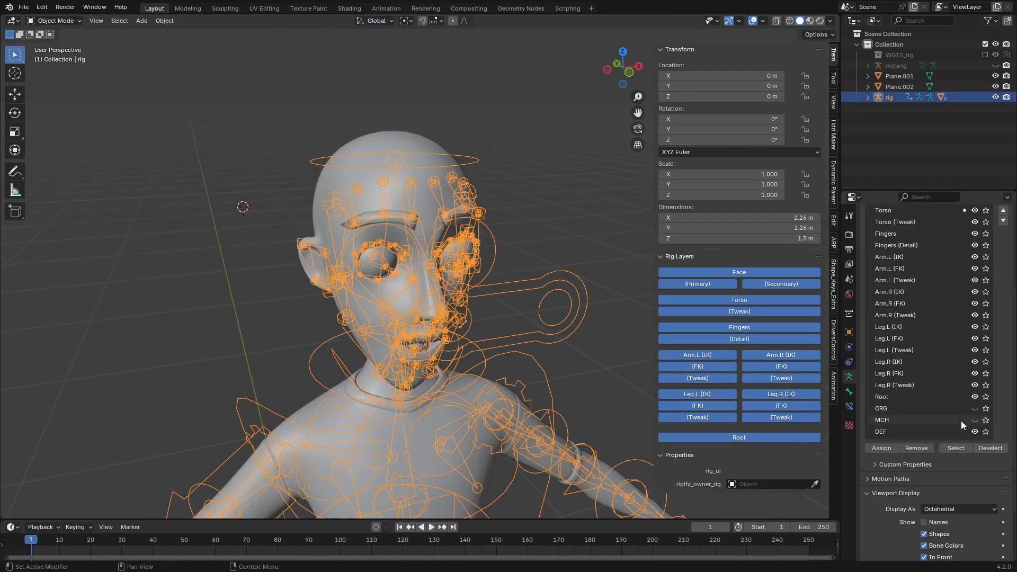
# Step: Put the rig in Pose Mode with the DEF bones hidden and test a trackball rotation of the head control
pyautogui.hotkey('ctrl', 'Tab')
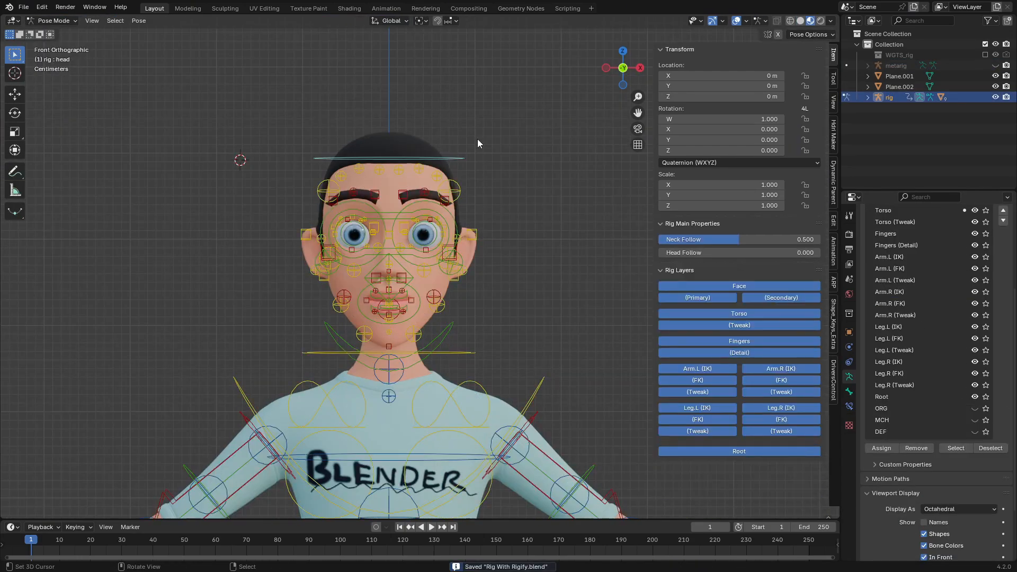
pyautogui.moveTo(465, 189); pyautogui.dragTo(402, 201, button='middle')
pyautogui.press('r')
pyautogui.press('r')
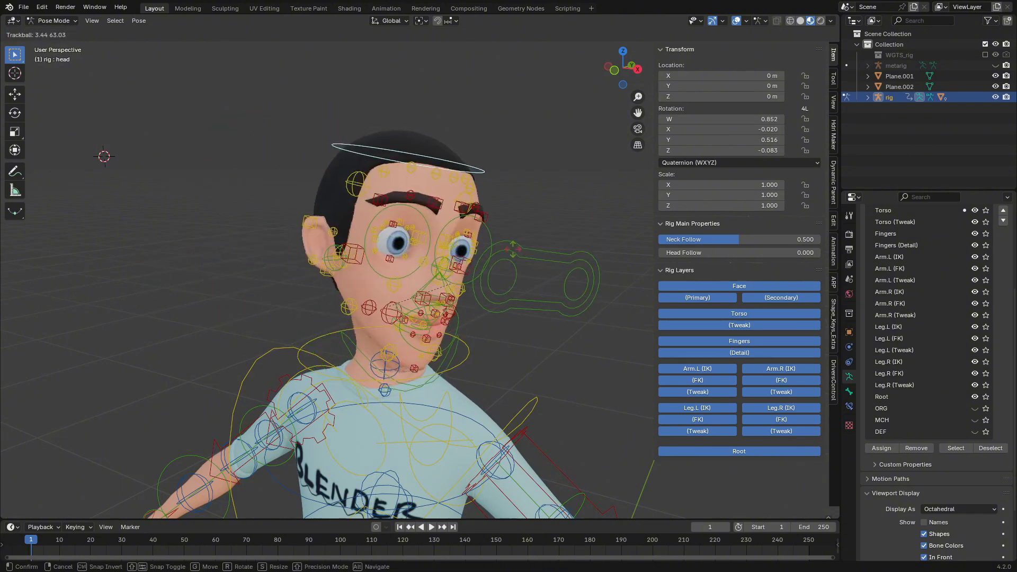
pyautogui.press('Escape')
# Step: Test moving the brow.T.L control beside the left eye and cancel the move
pyautogui.click(443, 241)
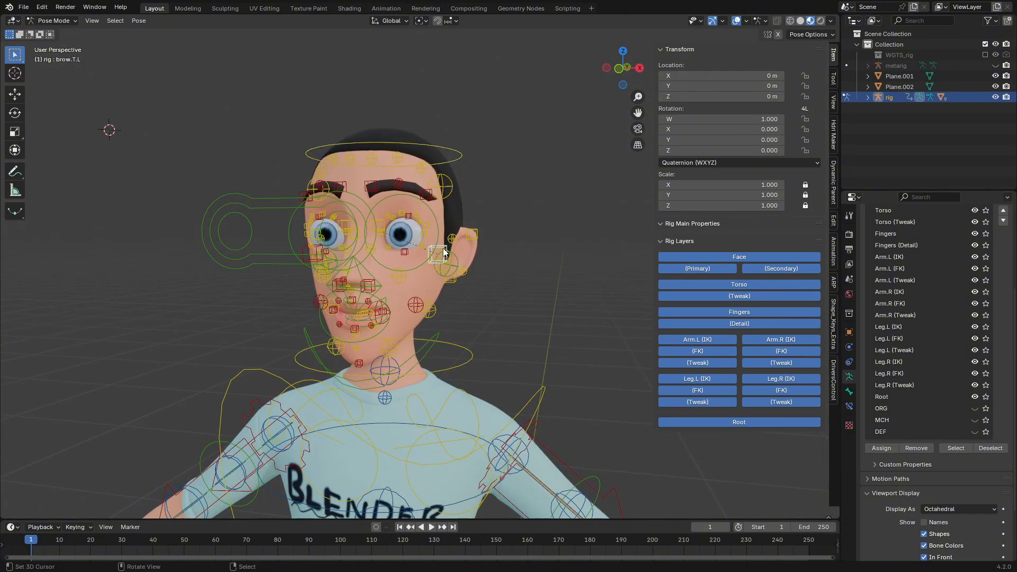
pyautogui.scroll(3, 442, 241)
pyautogui.press('g')
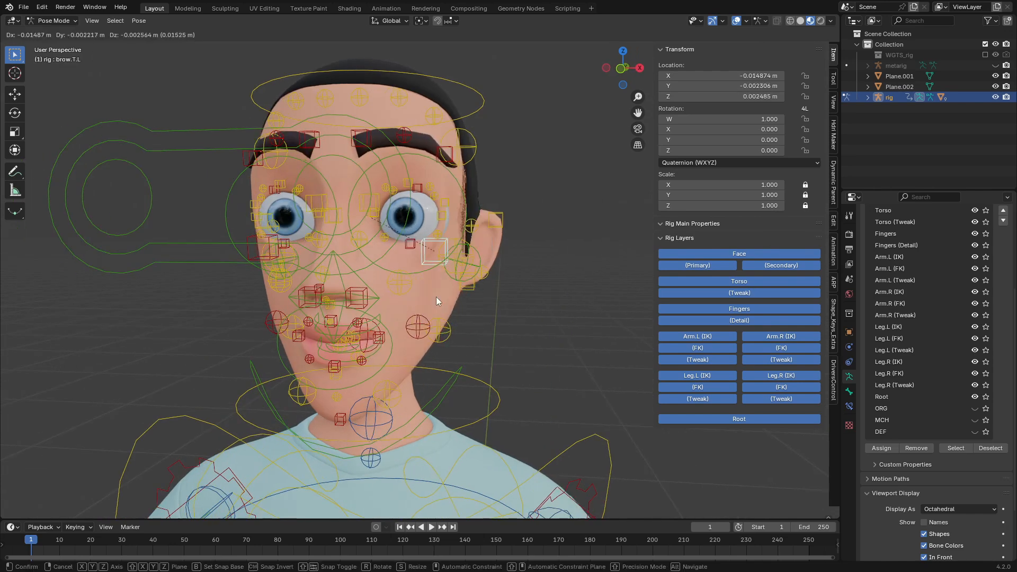
pyautogui.rightClick(436, 298)
# Step: Test moving the left cheek control and the jaw control jaw.L.001, cancelling each move
pyautogui.click(426, 328)
pyautogui.press('g')
pyautogui.rightClick(477, 334)
pyautogui.moveTo(446, 374); pyautogui.dragTo(386, 365, button='middle')
pyautogui.press('g')
pyautogui.rightClick(452, 347)
pyautogui.rightClick(449, 298)
pyautogui.press('g')
pyautogui.rightClick(465, 323)
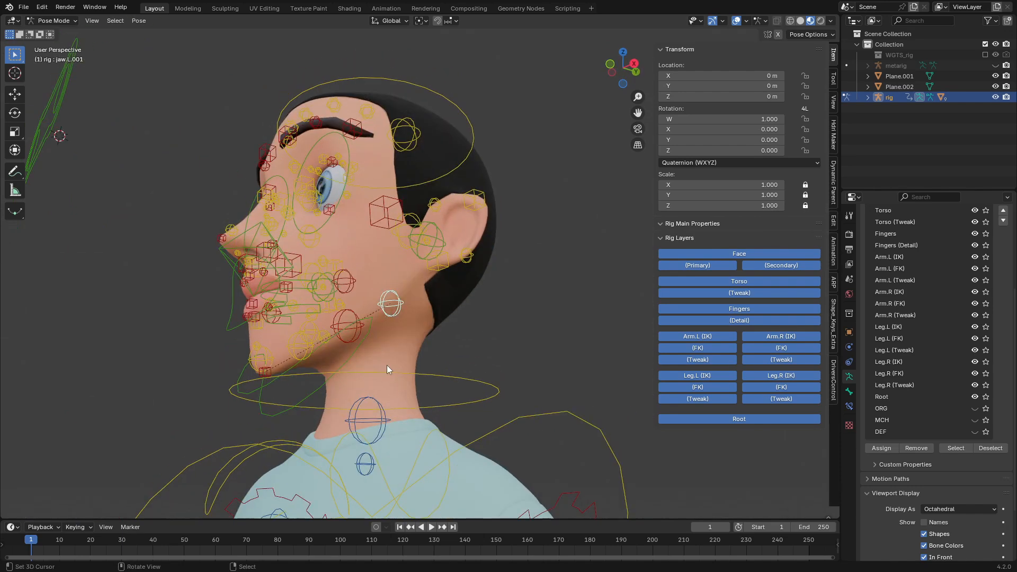
# Step: Rotate jaw_master about the X axis in two stages to open the mouth, reaching a quaternion X of about 0.127
pyautogui.click(352, 359)
pyautogui.press('r')
pyautogui.press('x')
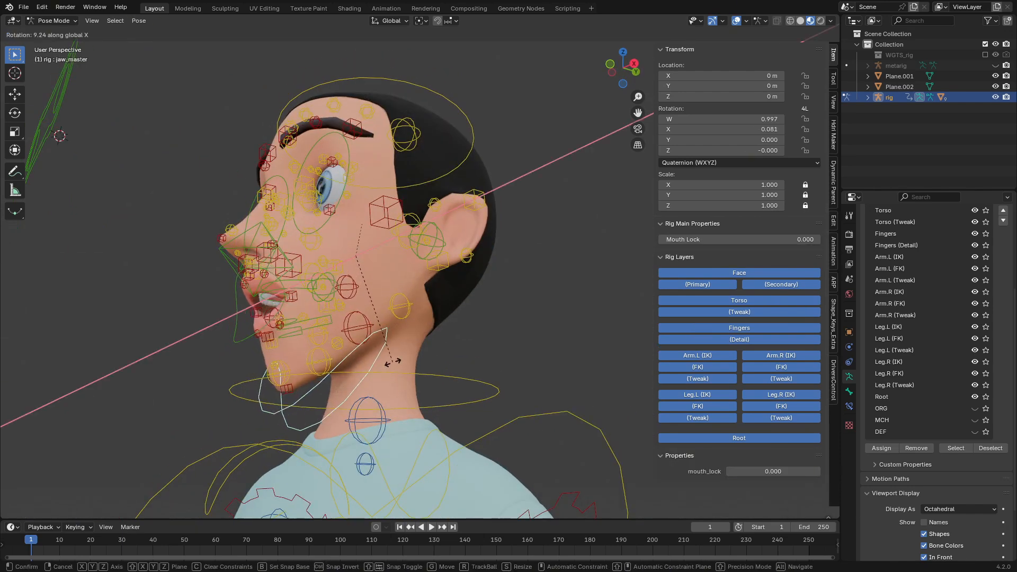
pyautogui.click(390, 362)
pyautogui.moveTo(389, 363); pyautogui.dragTo(456, 374, button='middle')
pyautogui.scroll(3, 457, 376)
pyautogui.press('r')
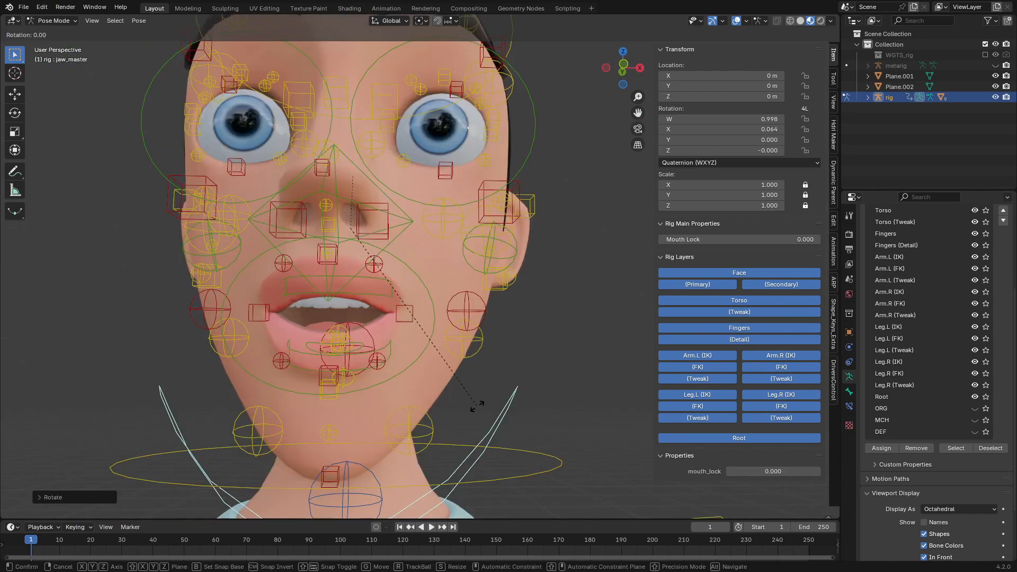
pyautogui.press('x')
pyautogui.click(422, 369)
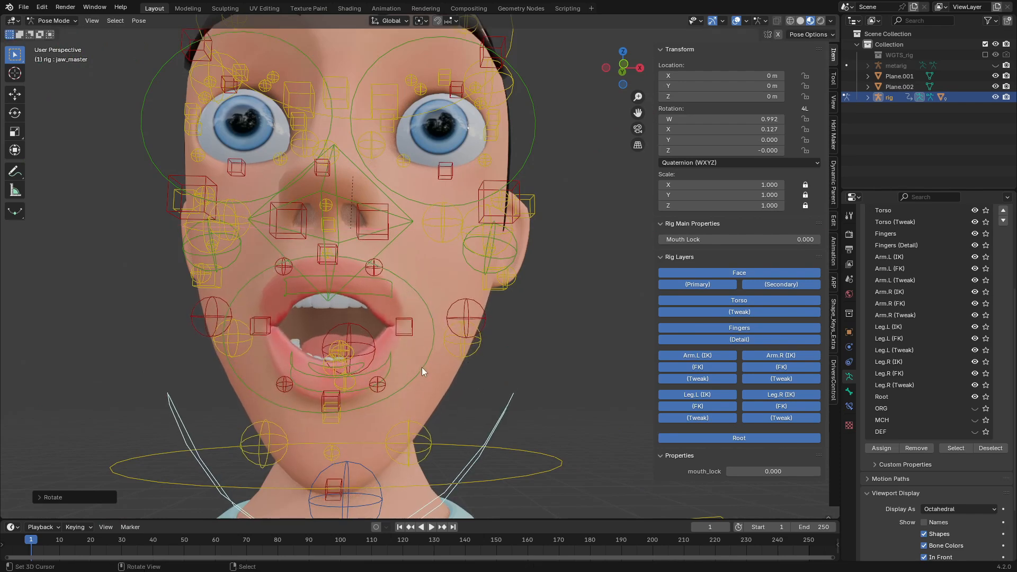
# Step: Test moving the left cheek control cheek.B.L.001 and the left ear control ear.L, cancelling each move
pyautogui.click(414, 326)
pyautogui.press('g')
pyautogui.rightClick(420, 352)
pyautogui.rightClick(458, 328)
pyautogui.press('g')
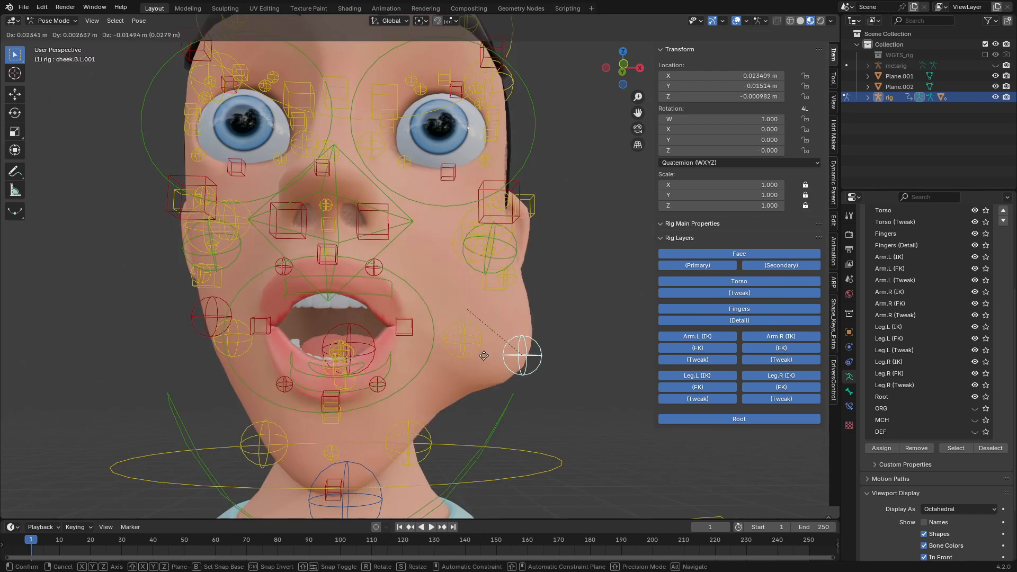
pyautogui.rightClick(453, 306)
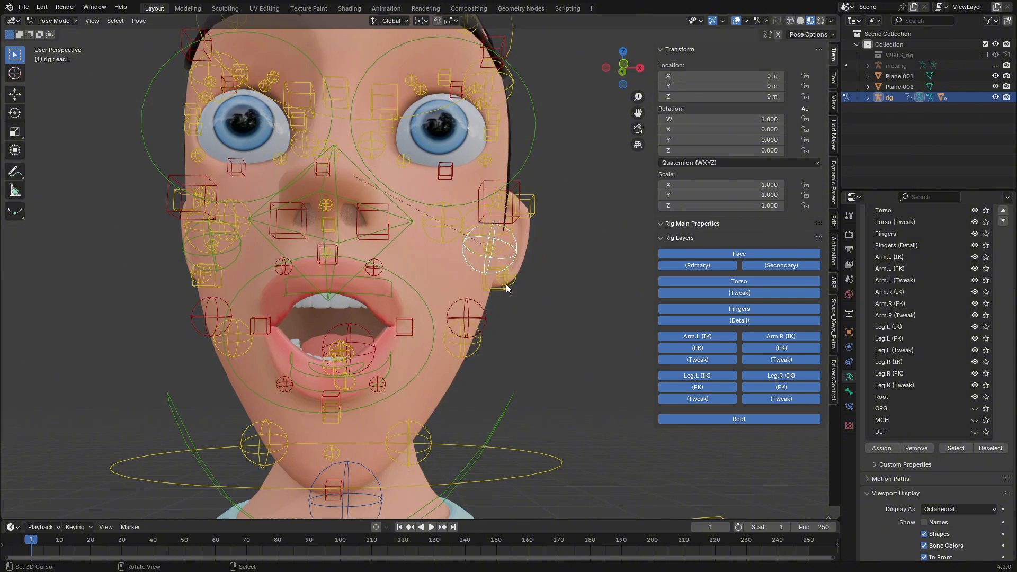
pyautogui.press('g')
pyautogui.rightClick(535, 320)
# Step: Test moving the left eyelid controls lid.B.L.002 and lid.T.L.002 and the brow.B.L.002 control, cancelling the moves
pyautogui.rightClick(450, 179)
pyautogui.keyDown('shift'); pyautogui.moveTo(451, 177); pyautogui.dragTo(439, 277, button='middle'); pyautogui.keyUp('shift')
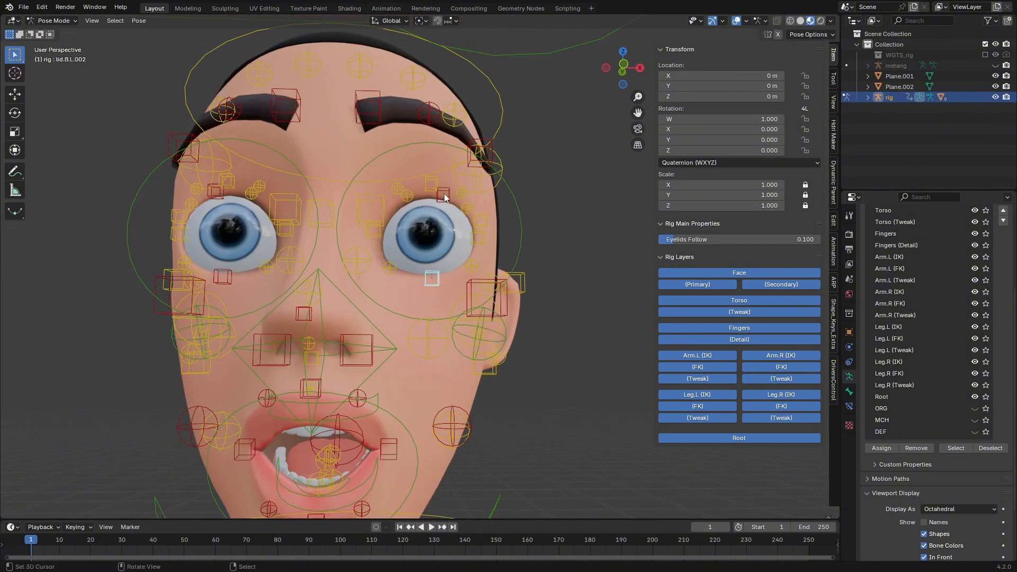
pyautogui.rightClick(444, 198)
pyautogui.press('g')
pyautogui.rightClick(433, 275)
pyautogui.press('g')
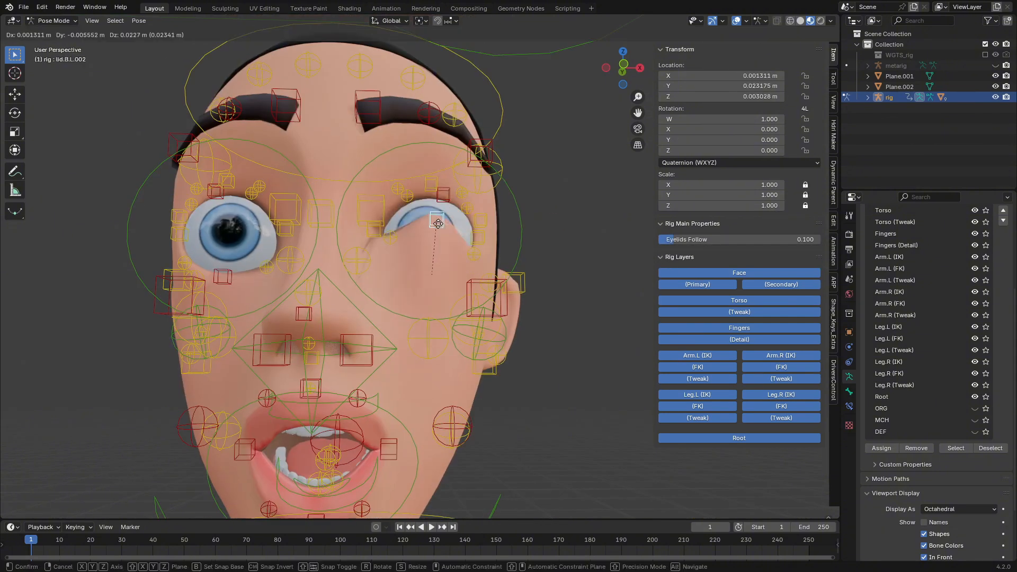
pyautogui.keyDown('alt'); pyautogui.moveTo(416, 281); pyautogui.dragTo(401, 291, button='middle'); pyautogui.keyUp('alt')
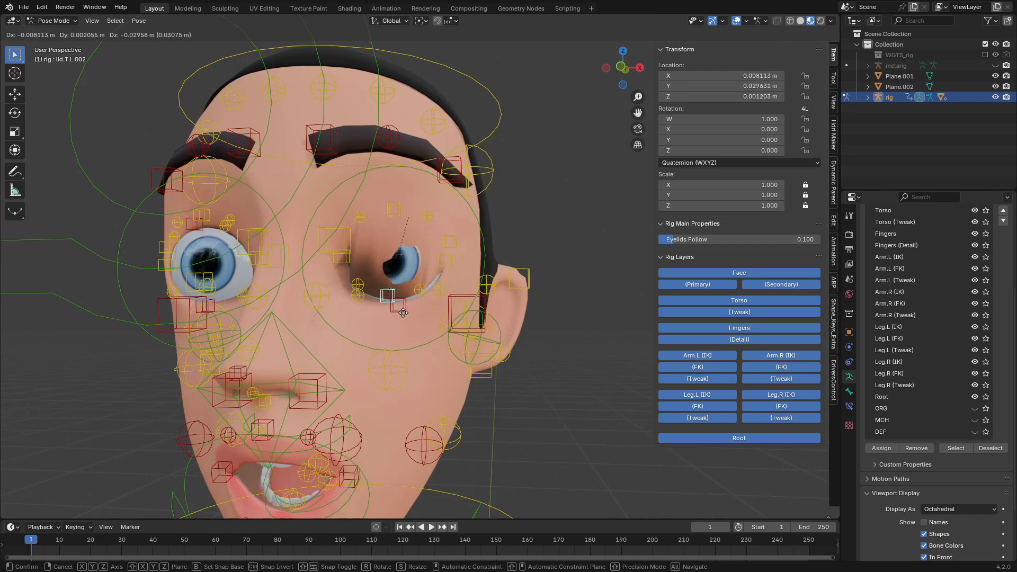
pyautogui.rightClick(410, 248)
pyautogui.rightClick(404, 205)
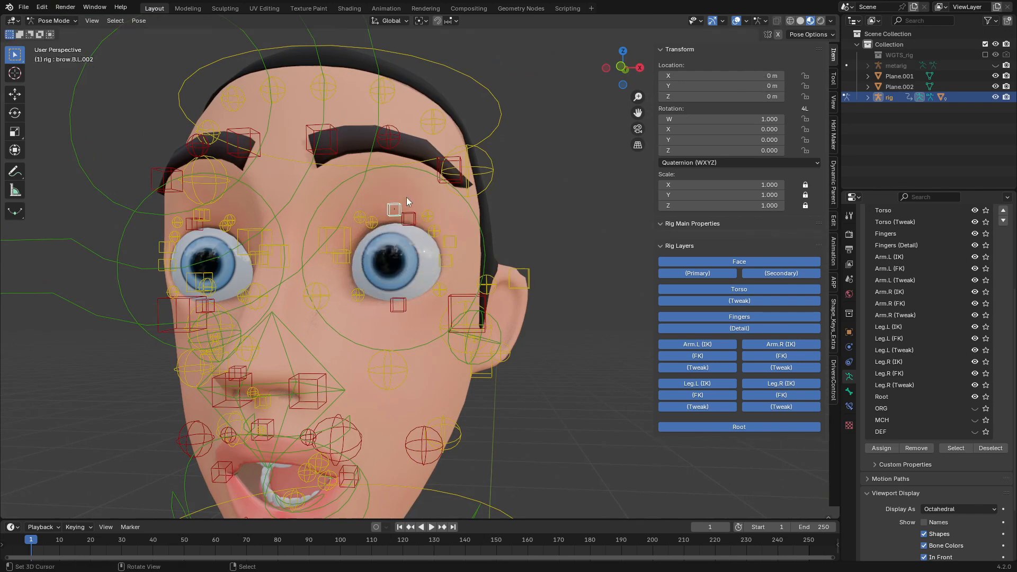
pyautogui.press('g')
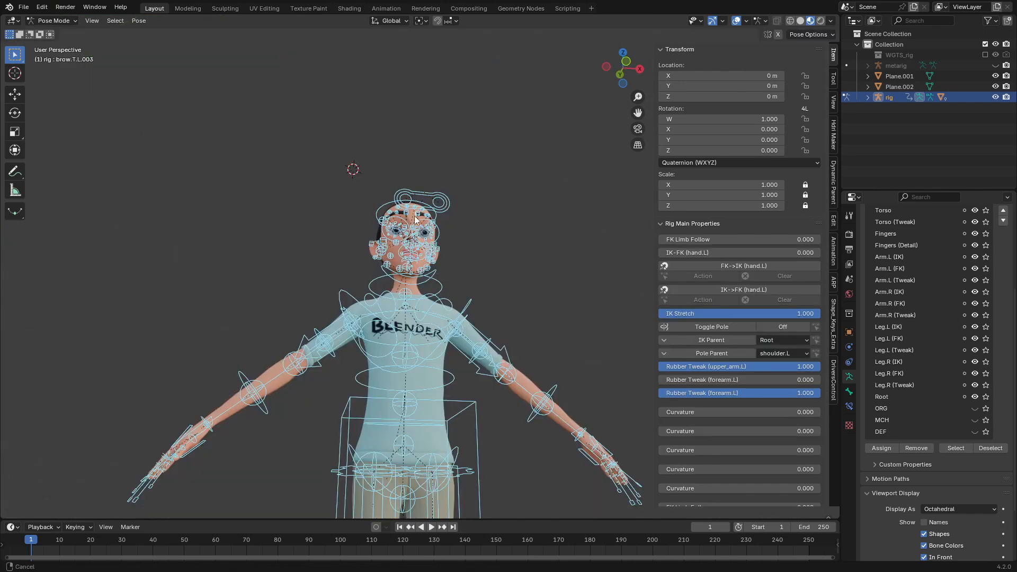
# Step: Test moving the left foot IK control foot_ik.L and cancel the move
pyautogui.scroll(-3, 452, 343)
pyautogui.keyDown('shift'); pyautogui.moveTo(460, 472); pyautogui.dragTo(411, 209, button='middle'); pyautogui.keyUp('shift')
pyautogui.moveTo(411, 210); pyautogui.dragTo(409, 249, button='middle')
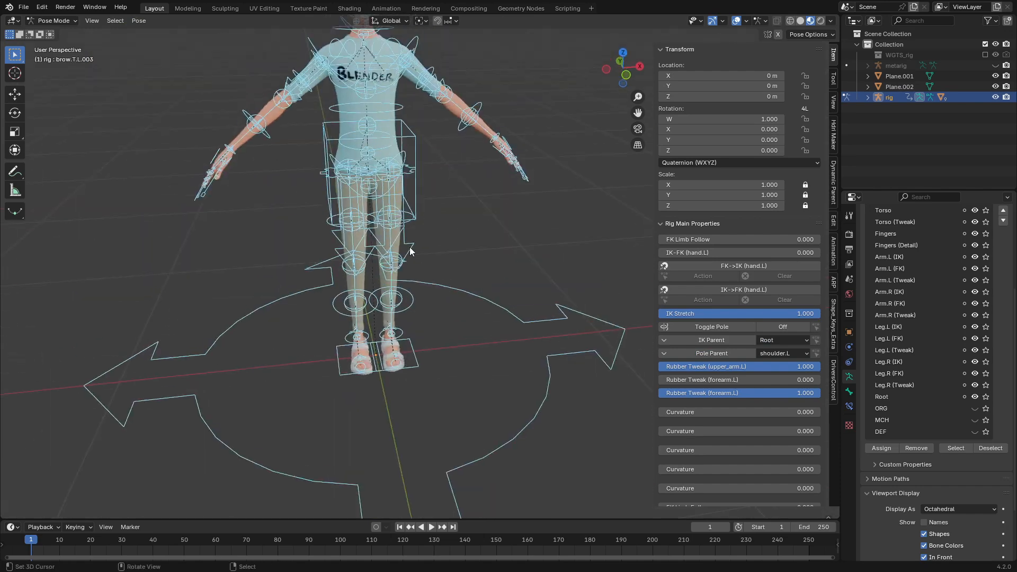
pyautogui.scroll(4, 410, 259)
pyautogui.keyDown('shift'); pyautogui.moveTo(419, 339); pyautogui.dragTo(402, 291, button='middle'); pyautogui.keyUp('shift')
pyautogui.rightClick(446, 302)
pyautogui.press('g')
pyautogui.rightClick(421, 238)
# Step: Parent the left sandal Plane.002 to the rig's foot_ik.L control using the Bone option
pyautogui.click(50, 35)
pyautogui.scroll(3, 382, 236)
pyautogui.rightClick(364, 277)
pyautogui.keyDown('shift'); pyautogui.click(430, 288); pyautogui.keyUp('shift')
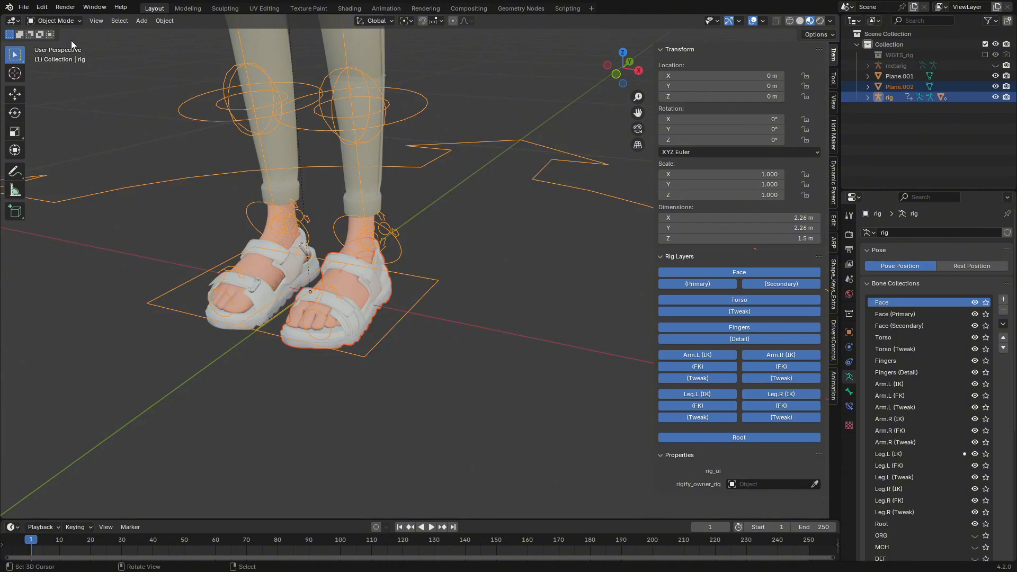
pyautogui.click(57, 56)
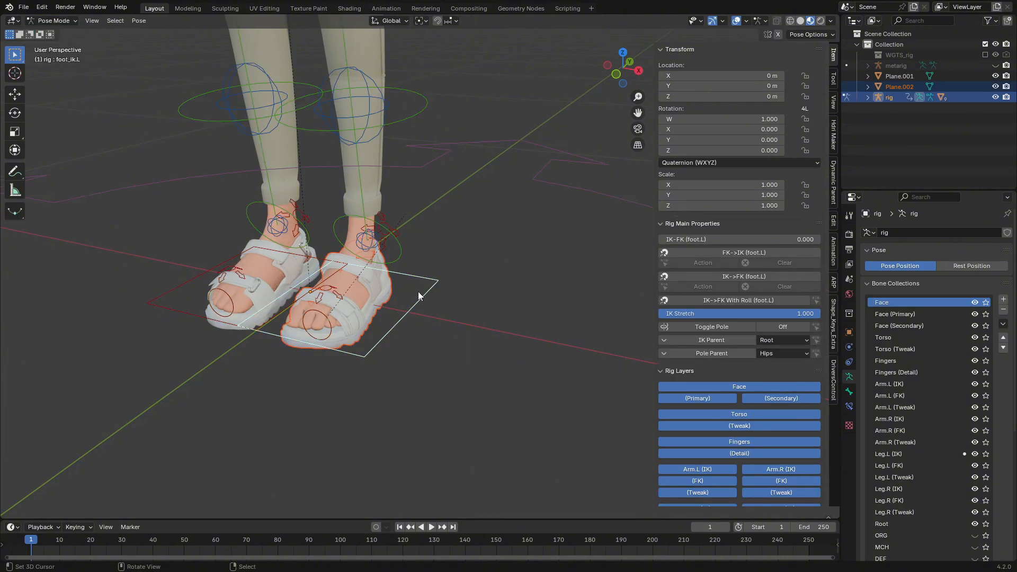
pyautogui.hotkey('ctrl', 'p')
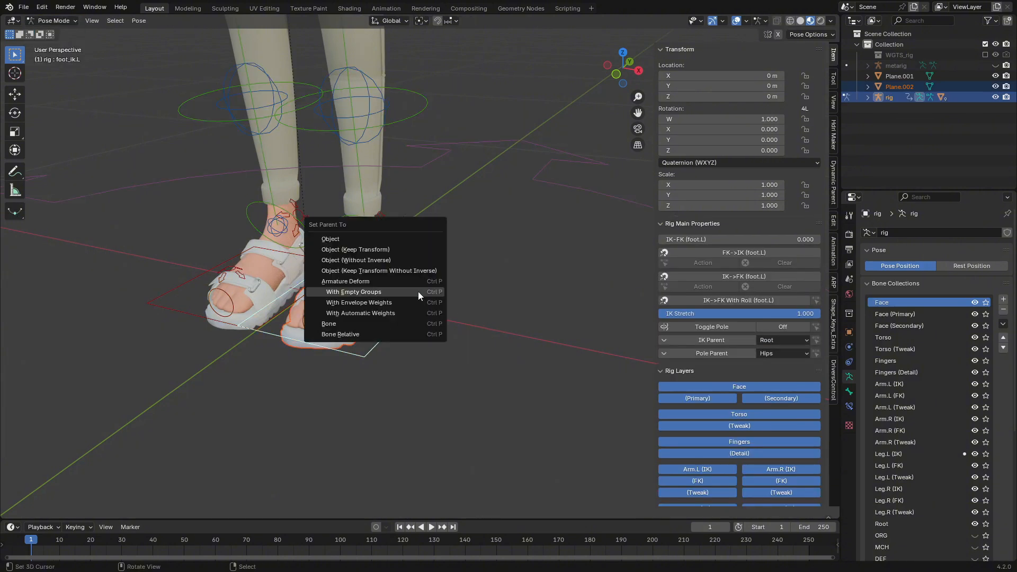
pyautogui.click(368, 324)
# Step: Parent the right sandal Plane.001 to the rig's foot_ik.R control using the Bone option and save the file
pyautogui.click(264, 291)
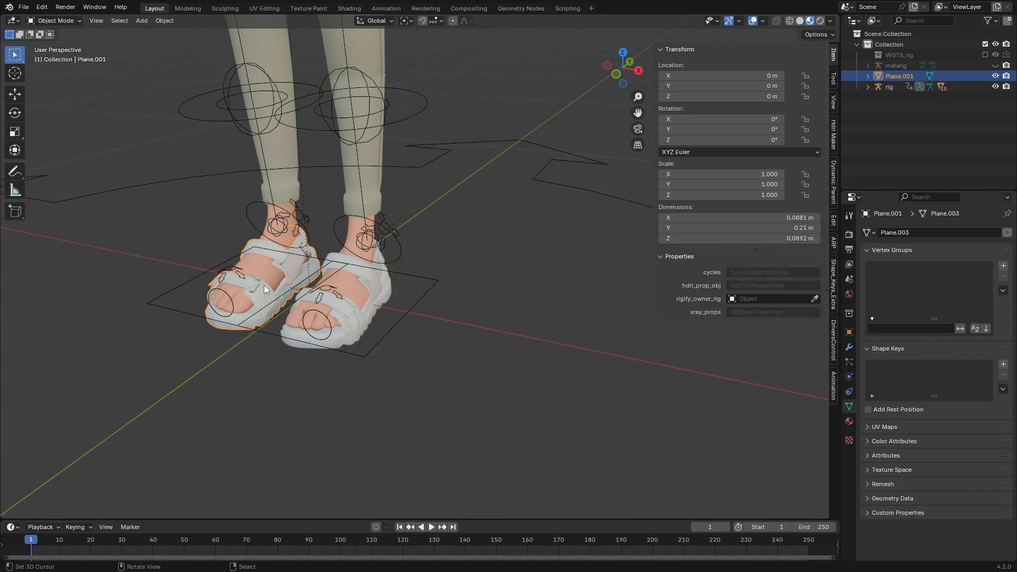
pyautogui.keyDown('shift'); pyautogui.click(163, 294); pyautogui.keyUp('shift')
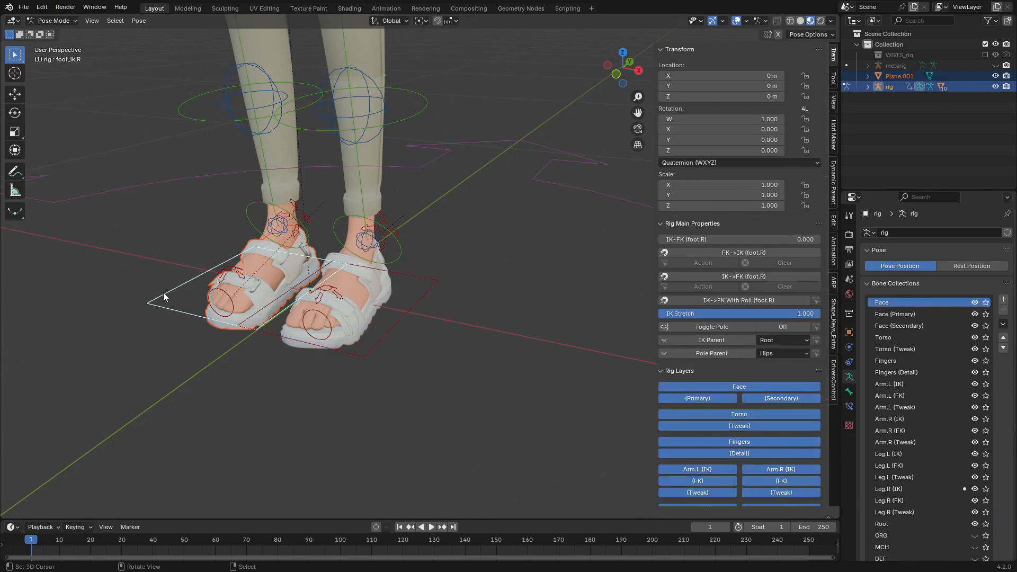
pyautogui.hotkey('ctrl', 'p')
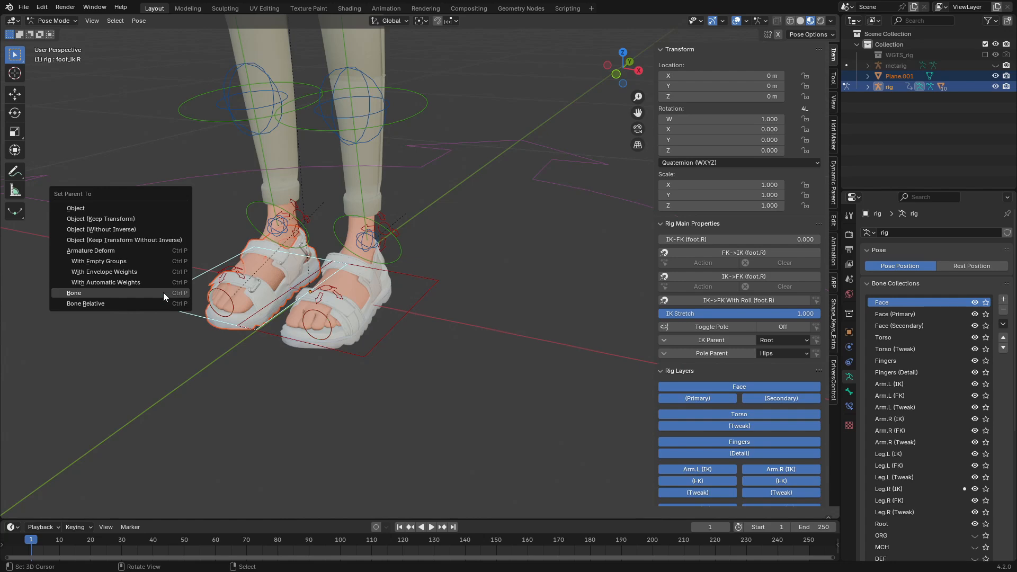
pyautogui.click(163, 293)
pyautogui.hotkey('ctrl', 's')
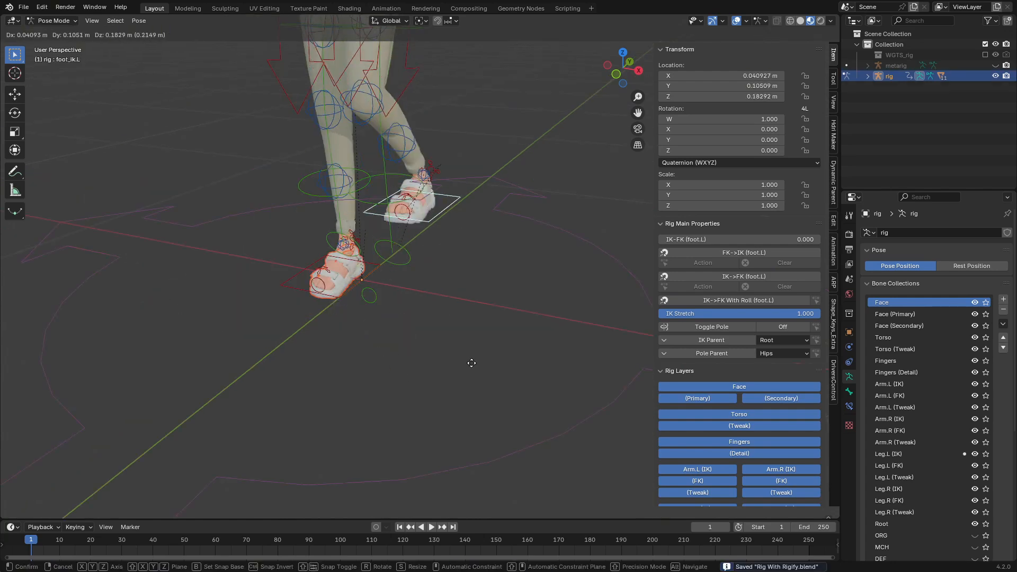
# Step: Test moving foot_ik.L with the sandal attached and cancel the moves
pyautogui.rightClick(471, 362)
pyautogui.moveTo(347, 296); pyautogui.dragTo(424, 280, button='middle')
pyautogui.keyDown('shift'); pyautogui.moveTo(407, 331); pyautogui.dragTo(393, 408, button='middle'); pyautogui.keyUp('shift')
pyautogui.press('g')
pyautogui.rightClick(420, 310)
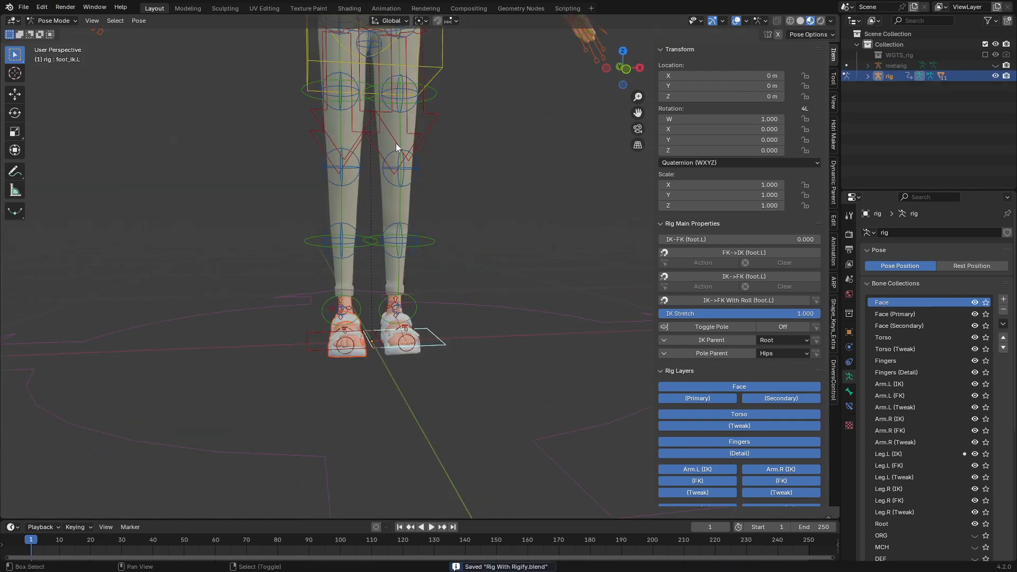
# Step: Test moving and rotating the left hand IK control hand_ik.L
pyautogui.scroll(-5, 508, 268)
pyautogui.moveTo(509, 268); pyautogui.dragTo(450, 288, button='middle')
pyautogui.scroll(3, 386, 252)
pyautogui.moveTo(385, 252)
pyautogui.mouseDown(button='middle')
pyautogui.moveTo(478, 229)
pyautogui.moveTo(369, 294)
pyautogui.moveTo(399, 266)
pyautogui.mouseUp(button='middle')
pyautogui.scroll(2, 371, 294)
pyautogui.rightClick(424, 297)
pyautogui.scroll(-4, 405, 308)
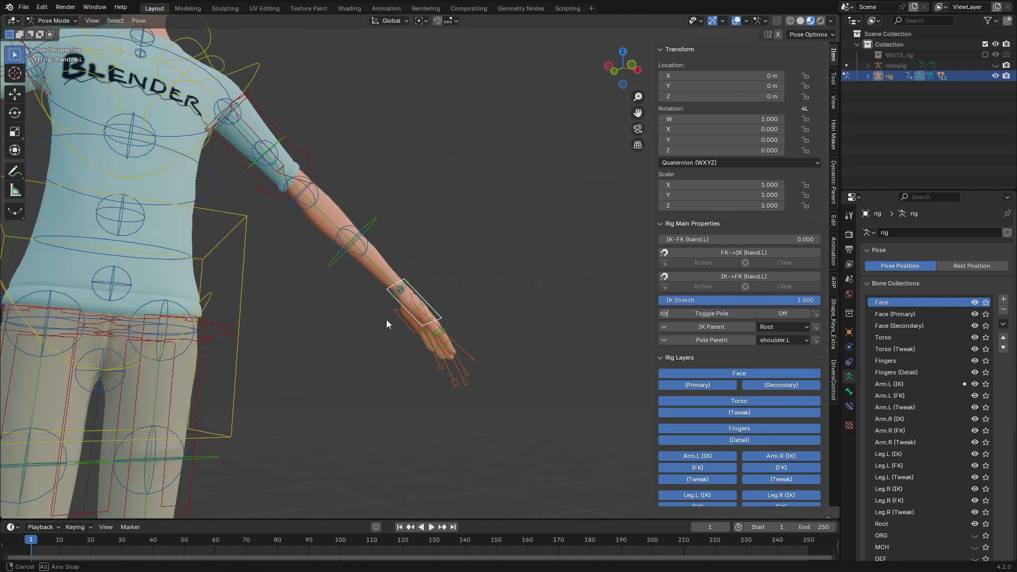
pyautogui.moveTo(386, 319); pyautogui.dragTo(350, 344, button='middle')
pyautogui.press('g')
pyautogui.click(342, 285)
pyautogui.moveTo(342, 286); pyautogui.dragTo(352, 320, button='middle')
pyautogui.press('r')
pyautogui.click(336, 365)
# Step: Raise the left hand IK control further in two moves and rotate it again
pyautogui.moveTo(339, 365); pyautogui.dragTo(336, 284, button='middle')
pyautogui.scroll(-4, 393, 281)
pyautogui.press('g')
pyautogui.moveTo(388, 246); pyautogui.dragTo(313, 281, button='middle')
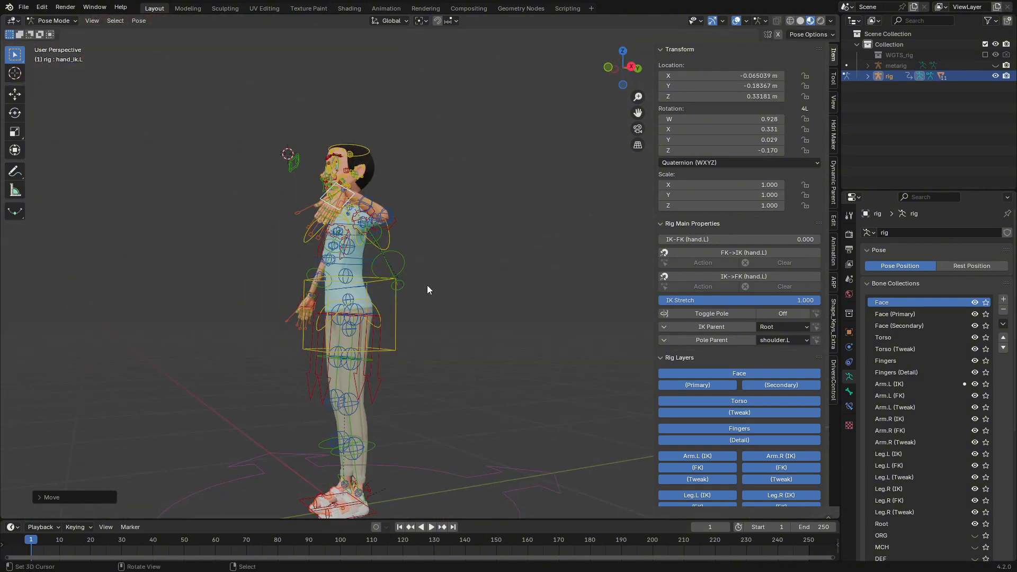
pyautogui.press('g')
pyautogui.click(397, 247)
pyautogui.press('r')
pyautogui.moveTo(398, 247); pyautogui.dragTo(477, 312, button='middle')
# Step: Move a control of the left arm and set the arm's Toggle Pole to On
pyautogui.click(314, 317)
pyautogui.press('g')
pyautogui.click(339, 304)
pyautogui.click(798, 316)
# Step: Adjust the rotation of the raised left hand control in two stages
pyautogui.moveTo(339, 339); pyautogui.dragTo(390, 360, button='middle')
pyautogui.press('r')
pyautogui.click(381, 268)
pyautogui.moveTo(419, 296); pyautogui.dragTo(369, 256, button='middle')
pyautogui.press('r')
pyautogui.moveTo(317, 286); pyautogui.dragTo(381, 260, button='middle')
# Step: Rotate the left shoulder control shoulder.L by about -23°
pyautogui.rightClick(305, 274)
pyautogui.press('r')
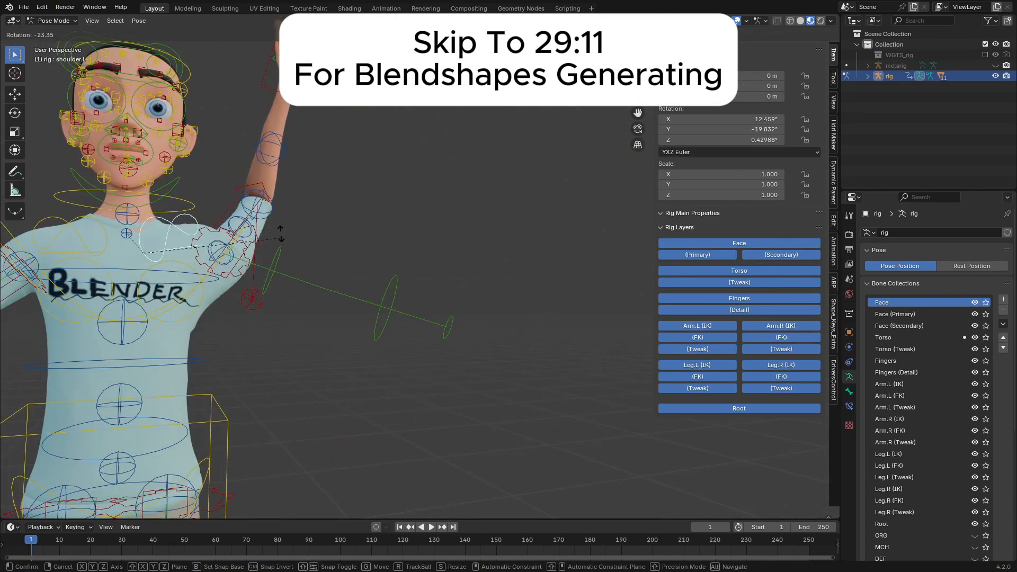
pyautogui.click(279, 228)
pyautogui.moveTo(279, 228); pyautogui.dragTo(233, 296, button='middle')
# Step: Activate the Transform tool and rotate hand_ik.L by about 21° from a side view
pyautogui.rightClick(238, 196)
pyautogui.click(15, 150)
pyautogui.moveTo(297, 307); pyautogui.dragTo(334, 420, button='middle')
pyautogui.moveTo(548, 462); pyautogui.dragTo(561, 339, button='middle')
pyautogui.press('r')
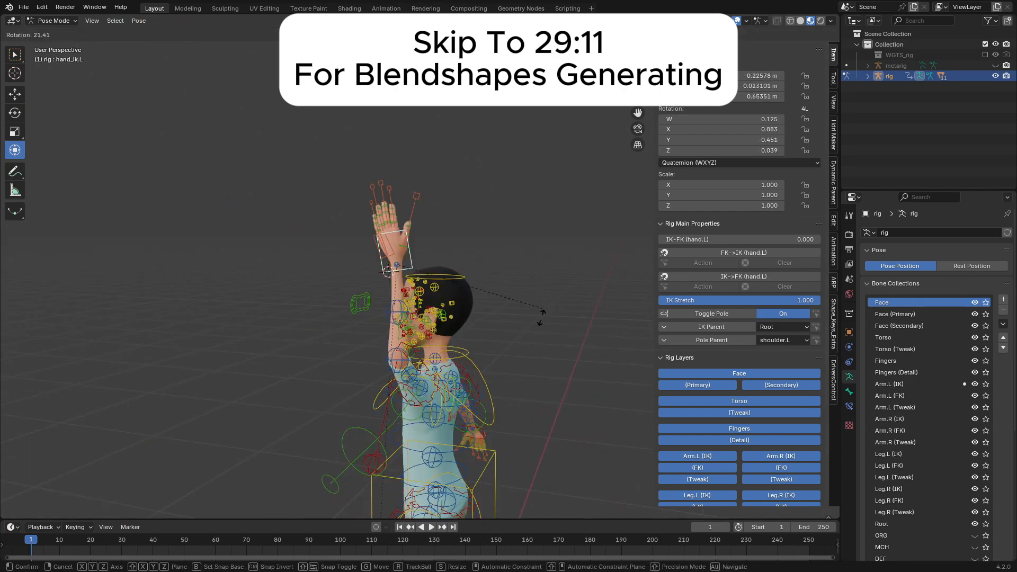
pyautogui.click(537, 315)
# Step: Rotate shoulder.L further, to about 33° in X and -38° in Y
pyautogui.moveTo(371, 328); pyautogui.dragTo(429, 366, button='middle')
pyautogui.scroll(4, 429, 365)
pyautogui.keyDown('shift'); pyautogui.moveTo(254, 458); pyautogui.dragTo(409, 333, button='middle'); pyautogui.keyUp('shift')
pyautogui.rightClick(375, 310)
pyautogui.press('r')
pyautogui.click(524, 339)
# Step: Select all the rig's controls and clear their rotation and location after the raised-arm test
pyautogui.scroll(-5, 443, 167)
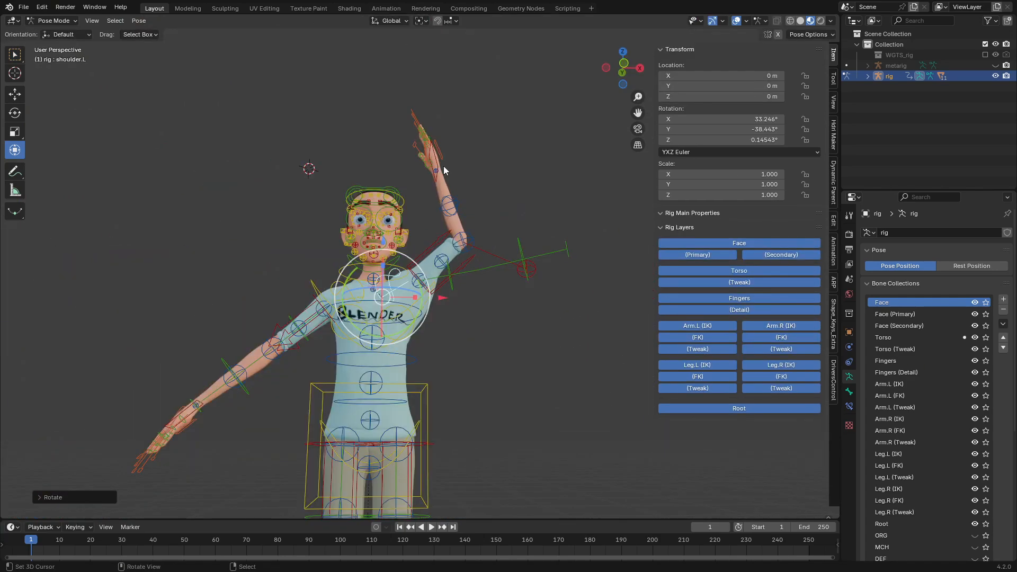
pyautogui.scroll(3, 443, 166)
pyautogui.rightClick(443, 124)
pyautogui.press('a')
pyautogui.hotkey('alt', 'r')
pyautogui.hotkey('alt', 'g')
# Step: Test rotating the left shoulder control shoulder.L upward in two stages
pyautogui.scroll(4, 482, 294)
pyautogui.rightClick(365, 336)
pyautogui.press('r')
pyautogui.click(432, 154)
pyautogui.scroll(-5, 465, 297)
pyautogui.press('r')
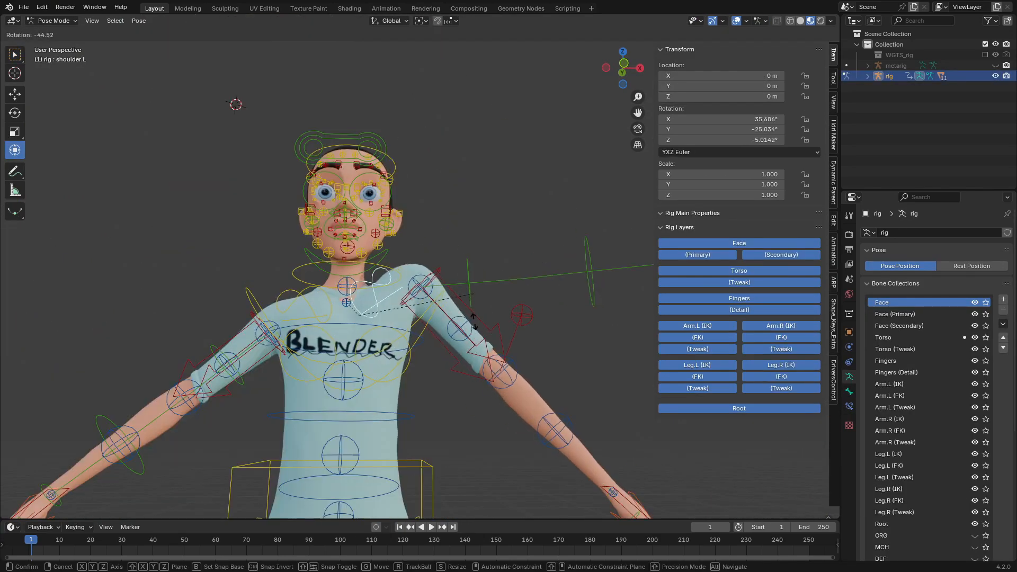
pyautogui.click(487, 311)
# Step: Raise hand_ik.L in two moves to about X -0.09, Y -0.17 and Z 0.58 m
pyautogui.rightClick(549, 402)
pyautogui.press('g')
pyautogui.click(523, 148)
pyautogui.moveTo(556, 255); pyautogui.dragTo(331, 306, button='middle')
pyautogui.press('g')
pyautogui.click(563, 445)
# Step: Rotate hand_ik.L in stages to about W 0.513, X 0.655, Y -0.365, Z 0.418, hiding the viewport overlays during the check
pyautogui.scroll(-6, 476, 318)
pyautogui.press('r')
pyautogui.click(519, 212)
pyautogui.moveTo(508, 275); pyautogui.dragTo(546, 275, button='middle')
pyautogui.click(736, 21)
pyautogui.press('r')
pyautogui.click(617, 312)
pyautogui.press('r')
pyautogui.click(590, 262)
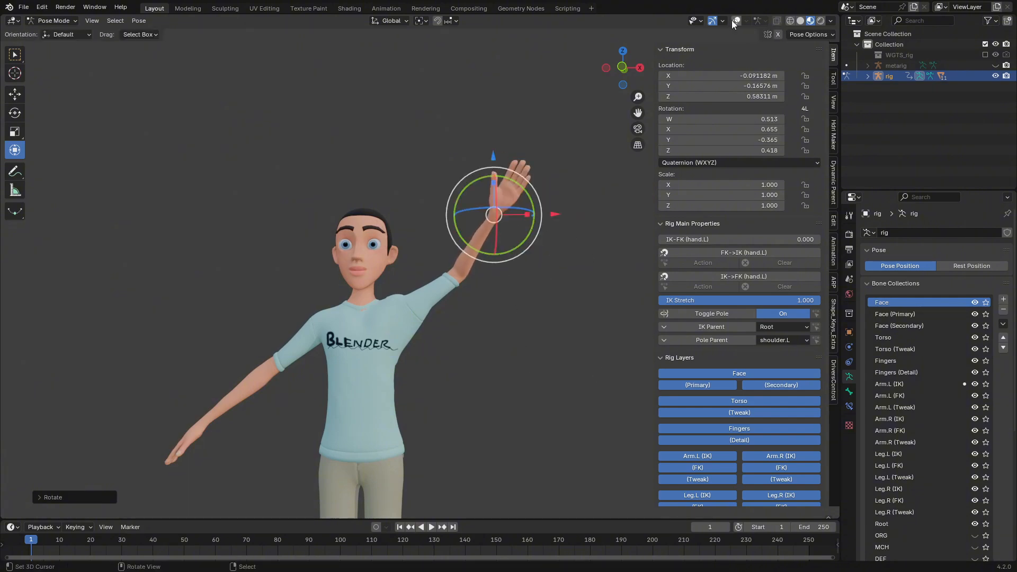
pyautogui.click(736, 21)
# Step: Test rotating a control in the upper-body area
pyautogui.scroll(-5, 477, 297)
pyautogui.click(422, 311)
pyautogui.keyDown('shift'); pyautogui.moveTo(458, 413); pyautogui.dragTo(432, 337, button='middle'); pyautogui.keyUp('shift')
pyautogui.scroll(3, 427, 307)
pyautogui.click(426, 283)
pyautogui.press('r')
pyautogui.click(403, 325)
# Step: Rotate the jaw control about the X axis to open the mouth
pyautogui.scroll(5, 407, 264)
pyautogui.click(392, 265)
pyautogui.press('r')
pyautogui.press('x')
pyautogui.click(454, 297)
# Step: Move the tongue control to about Y 0.082 m and Z -0.047 m
pyautogui.click(424, 329)
pyautogui.press('g')
pyautogui.click(366, 354)
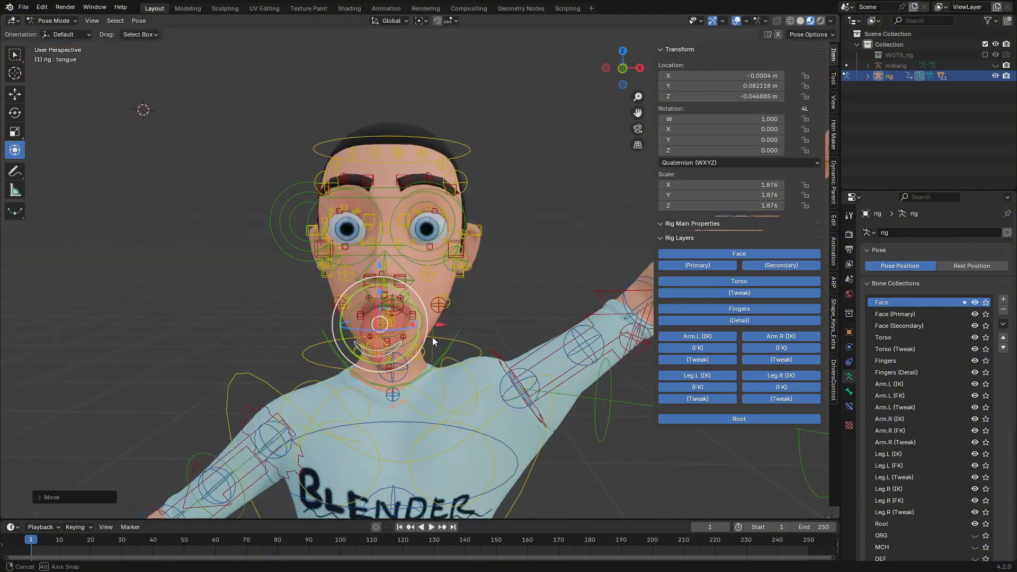
# Step: Test moving the shared eye target control eye_common
pyautogui.scroll(2, 423, 297)
pyautogui.rightClick(436, 267)
pyautogui.scroll(2, 424, 255)
pyautogui.rightClick(415, 227)
pyautogui.rightClick(392, 193)
pyautogui.scroll(-3, 424, 212)
pyautogui.rightClick(413, 155)
pyautogui.press('g')
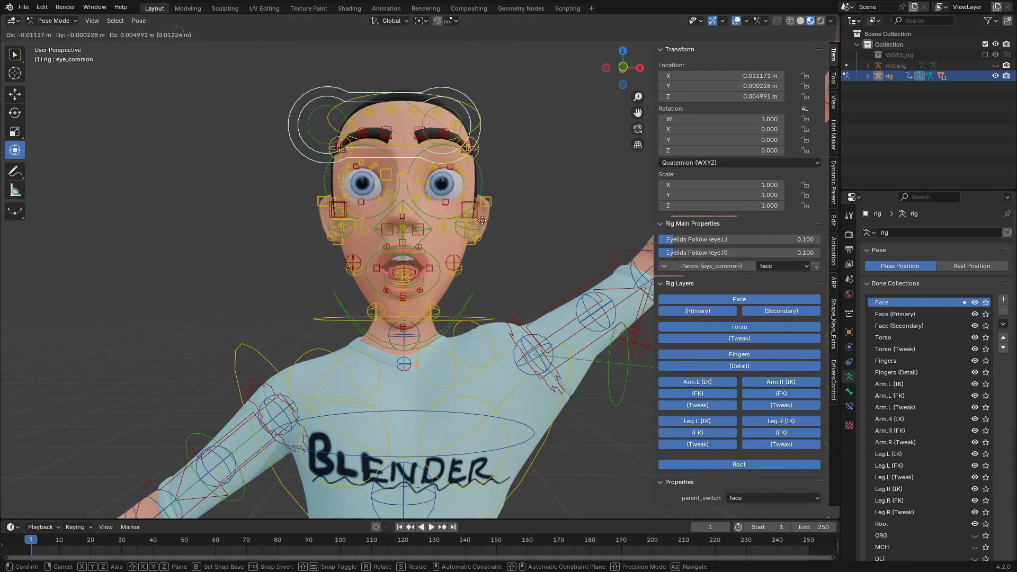
pyautogui.click(402, 128)
# Step: Clear the rotation and location of every rig control to restore the rest pose
pyautogui.rightClick(387, 133)
pyautogui.press('a')
pyautogui.hotkey('alt', 'r')
pyautogui.hotkey('alt', 'g')
# Step: Switch to Object Mode, save the file and deselect everything
pyautogui.scroll(-5, 392, 211)
pyautogui.hotkey('ctrl', 'Tab')
pyautogui.hotkey('ctrl', 's')
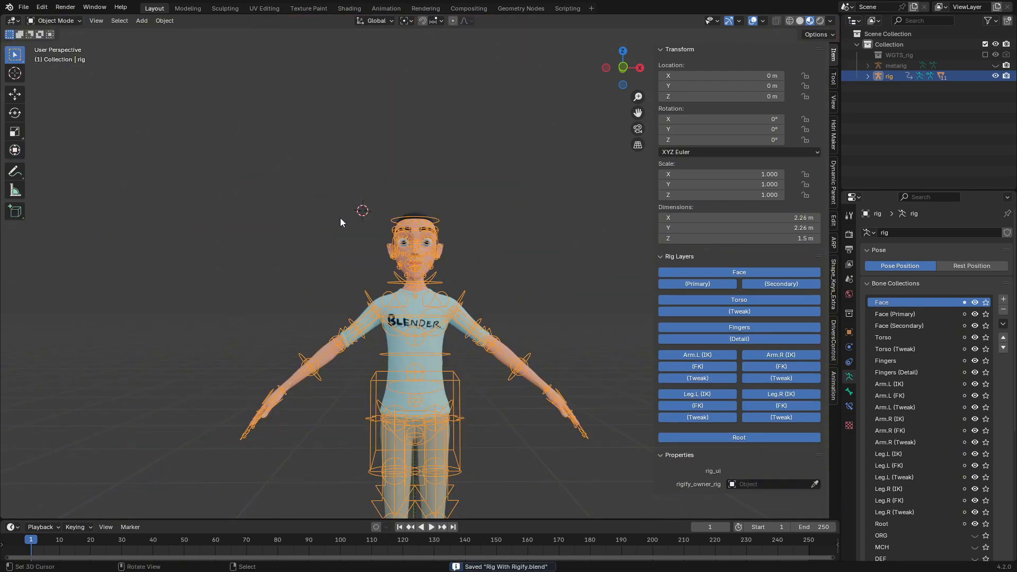
pyautogui.hotkey('alt', 'a')
# Step: Select the hair mesh, then the rig, and open the rig's armature data properties
pyautogui.scroll(4, 340, 218)
pyautogui.moveTo(340, 217); pyautogui.dragTo(431, 290, button='middle')
pyautogui.rightClick(413, 260)
pyautogui.moveTo(728, 385); pyautogui.dragTo(555, 325, button='middle')
pyautogui.rightClick(520, 374)
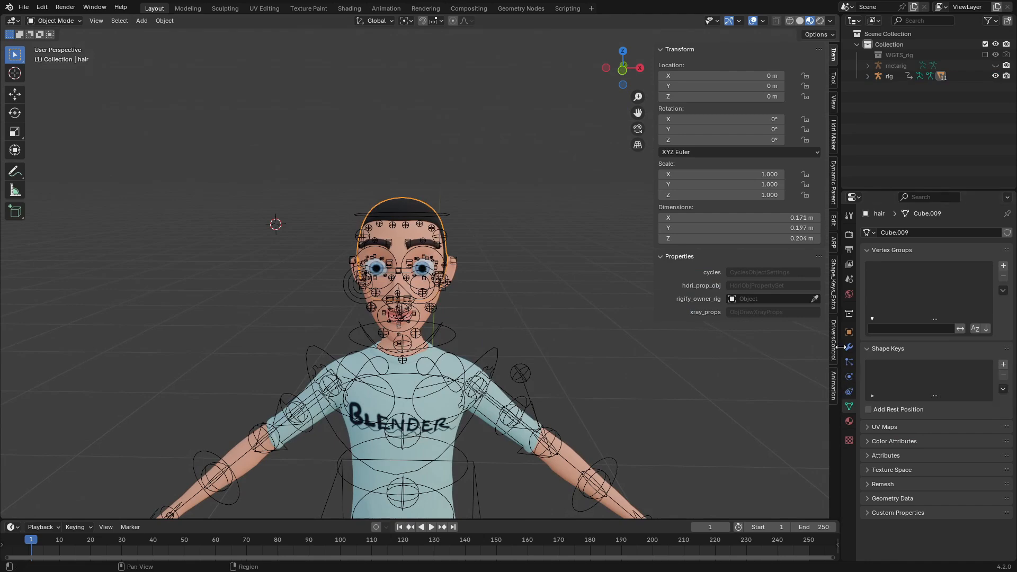
pyautogui.click(848, 377)
pyautogui.moveTo(476, 297); pyautogui.dragTo(378, 225, button='middle')
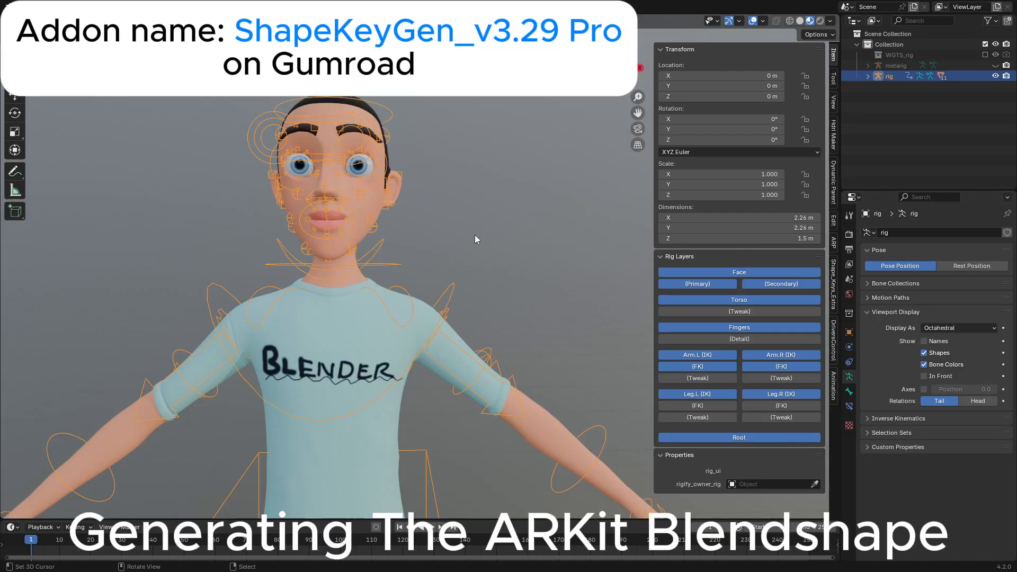
# Step: Open the shape key add-on's animation tools with the rig selected and the face in closer view
pyautogui.click(835, 388)
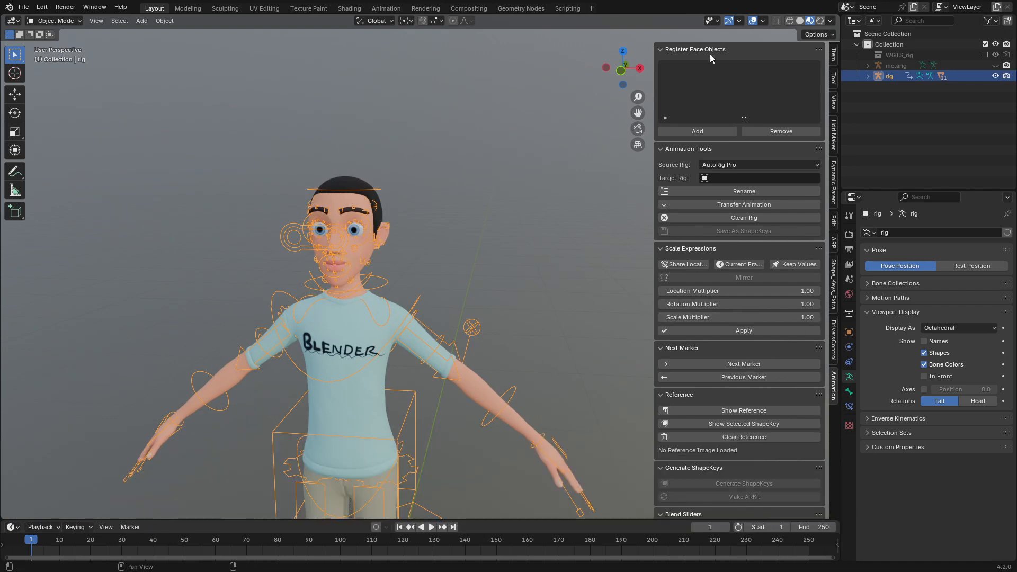
pyautogui.scroll(5, 468, 326)
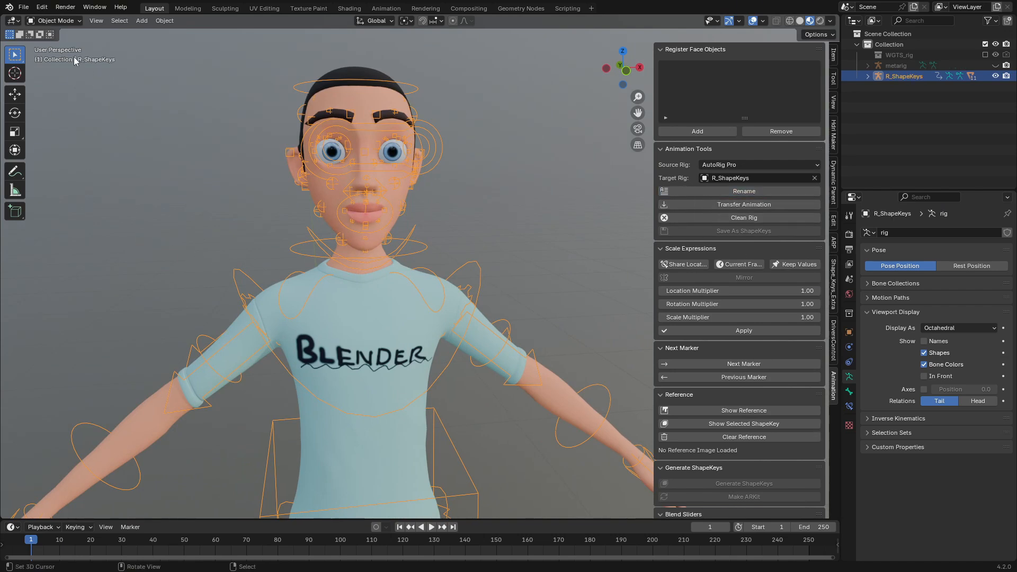
# Step: Select the Body mesh and register it as a face object, leaving its position untouched
pyautogui.moveTo(455, 252)
pyautogui.mouseDown(button='middle')
pyautogui.moveTo(392, 314)
pyautogui.moveTo(452, 256)
pyautogui.mouseUp(button='middle')
pyautogui.scroll(2, 446, 262)
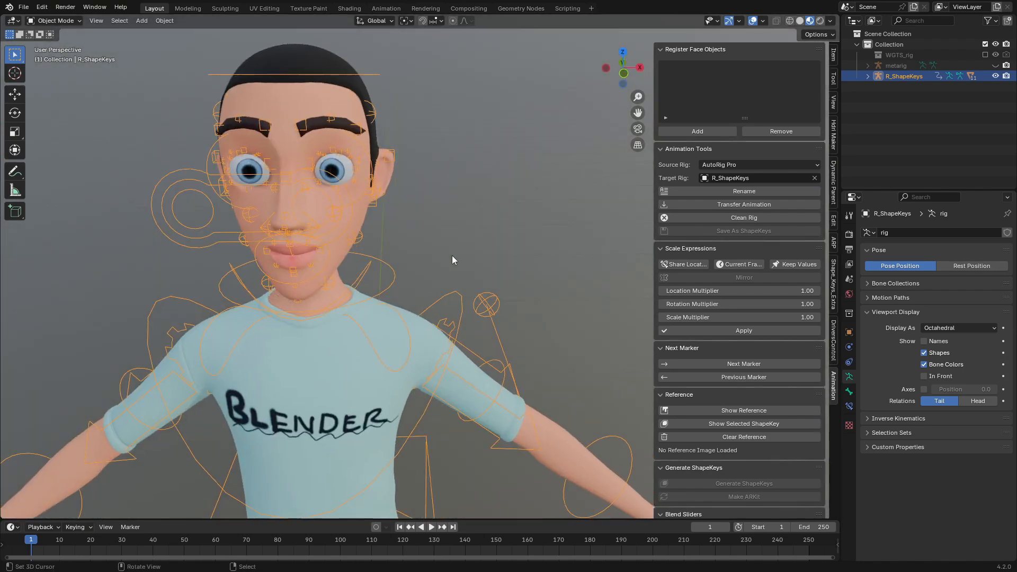
pyautogui.click(452, 255)
pyautogui.click(346, 221)
pyautogui.press('g')
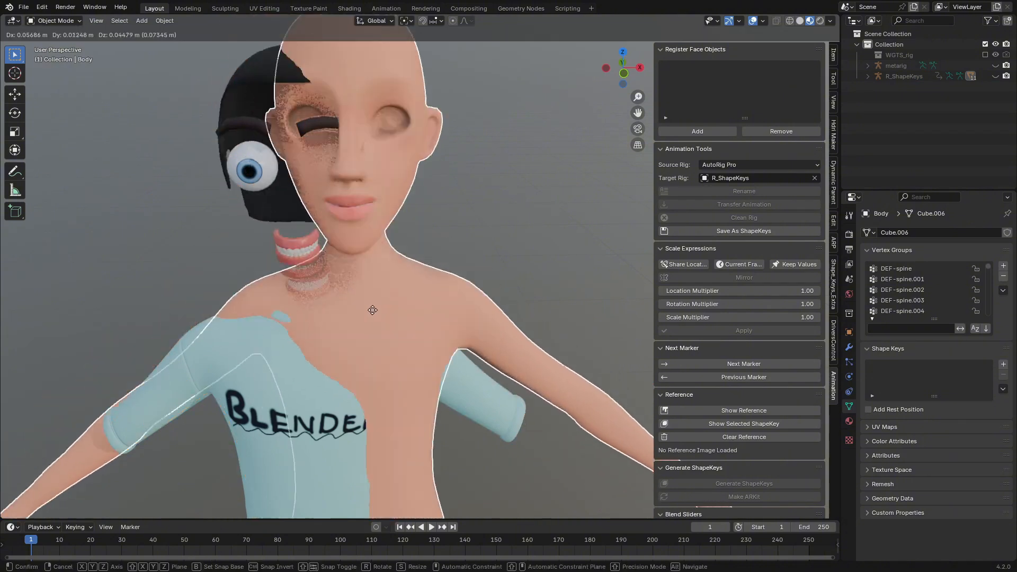
pyautogui.press('Escape')
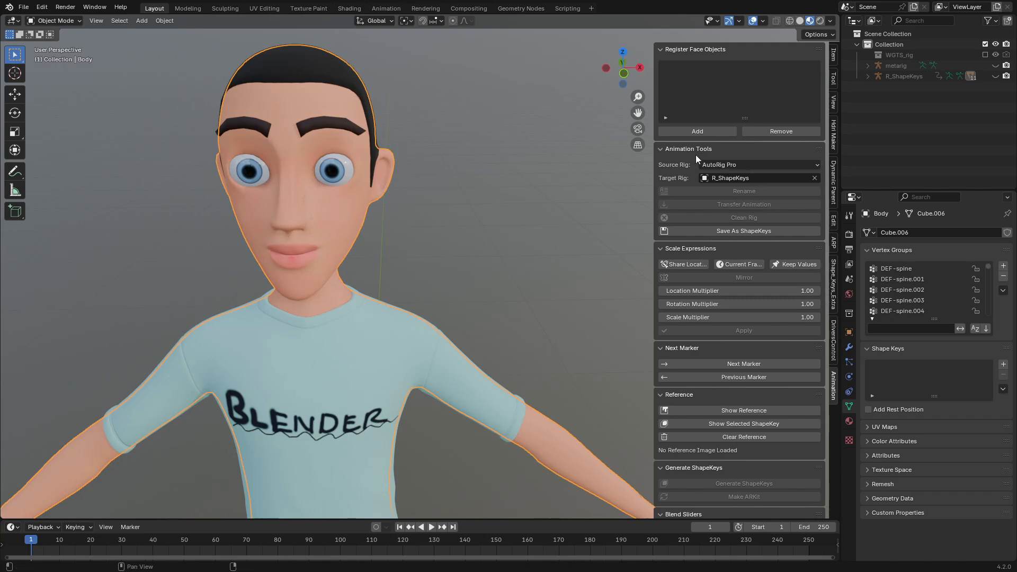
pyautogui.click(681, 129)
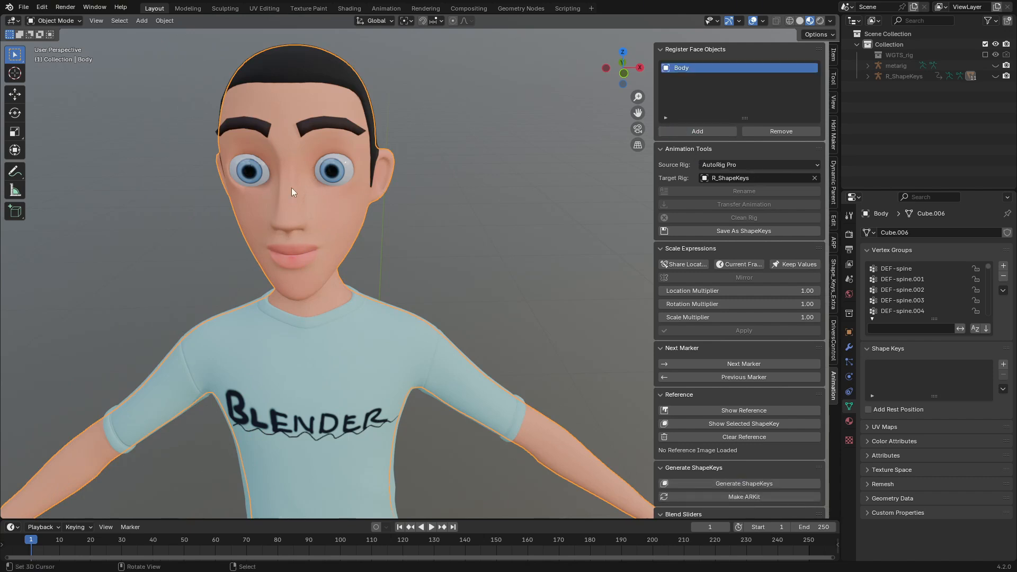
# Step: Hide the body and register the eye, upper, lower, tongue and eyelash meshes as face objects, hiding each one that covers another
pyautogui.press('h')
pyautogui.click(317, 176)
pyautogui.click(671, 132)
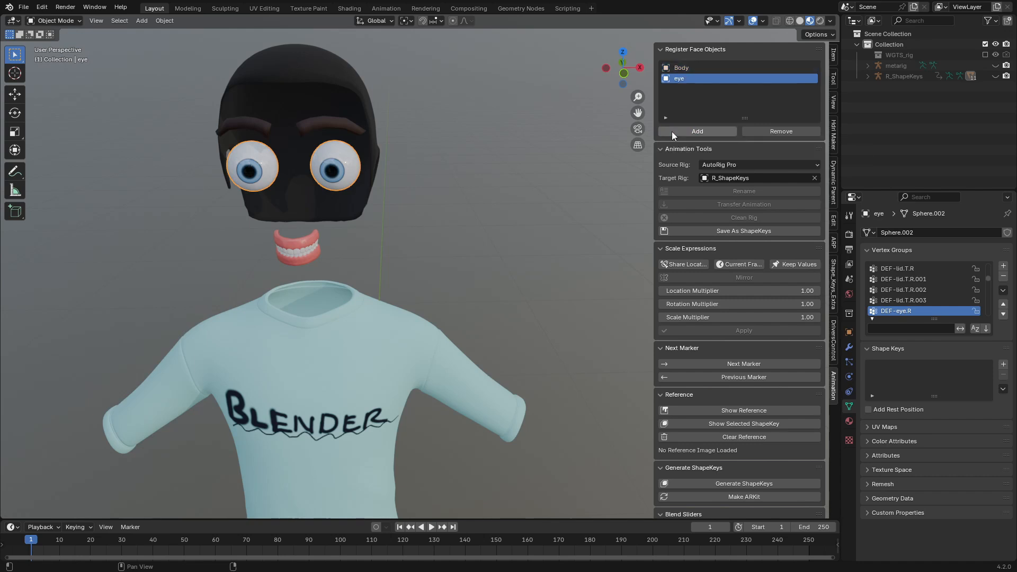
pyautogui.click(674, 129)
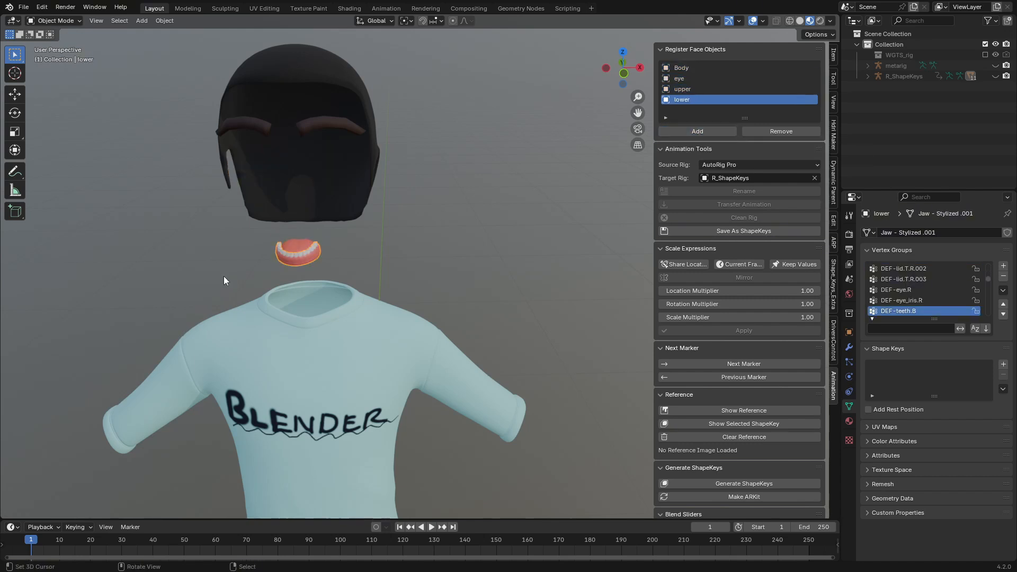
pyautogui.click(359, 119)
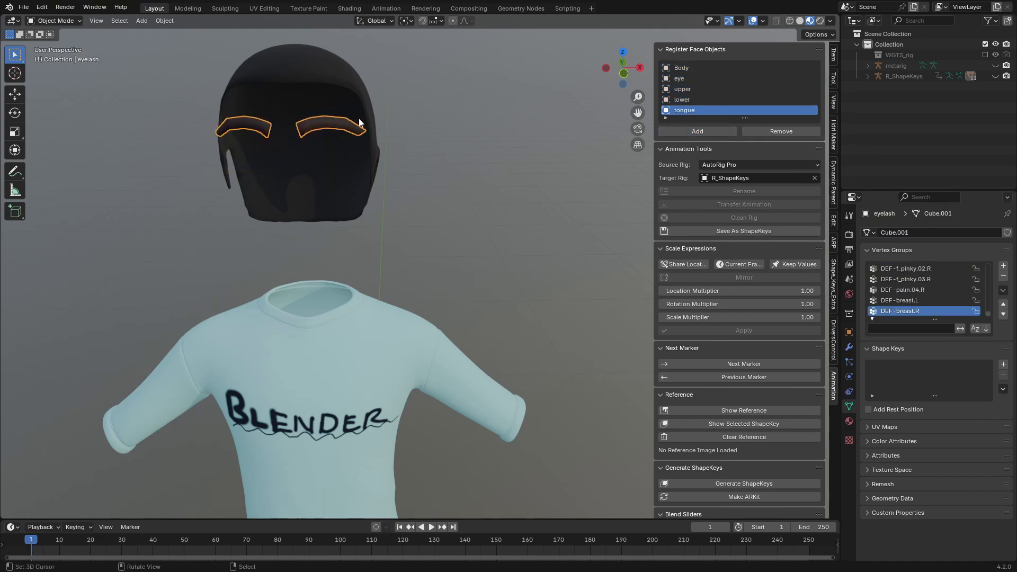
pyautogui.click(710, 128)
# Step: Reveal all hidden objects, hide the metarig again and select the R_ShapeKeys rig
pyautogui.hotkey('alt', 'h')
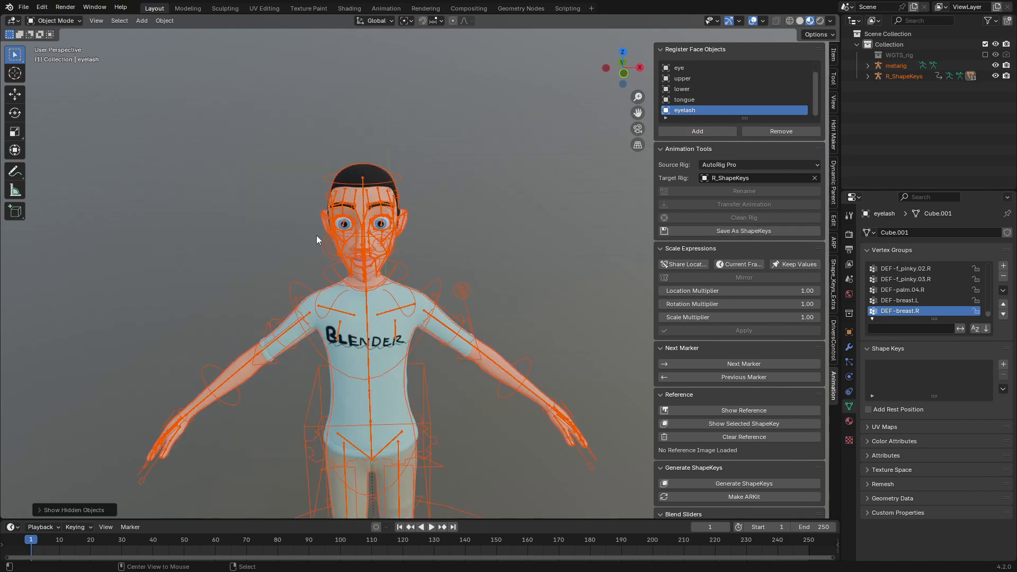
pyautogui.scroll(1, 386, 284)
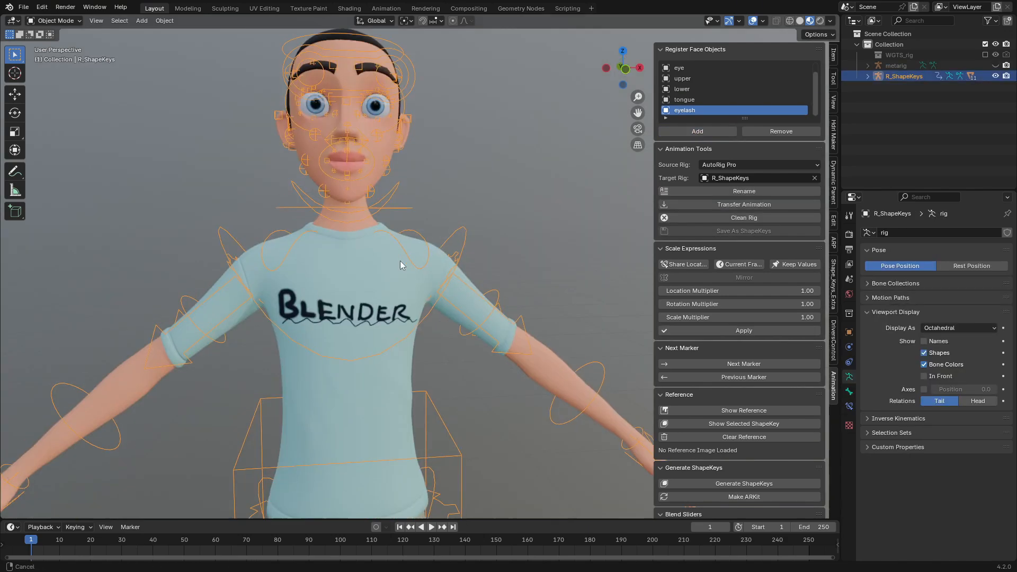
pyautogui.keyDown('shift'); pyautogui.moveTo(399, 261); pyautogui.dragTo(387, 329, button='middle'); pyautogui.keyUp('shift')
pyautogui.moveTo(388, 329); pyautogui.dragTo(405, 301, button='middle')
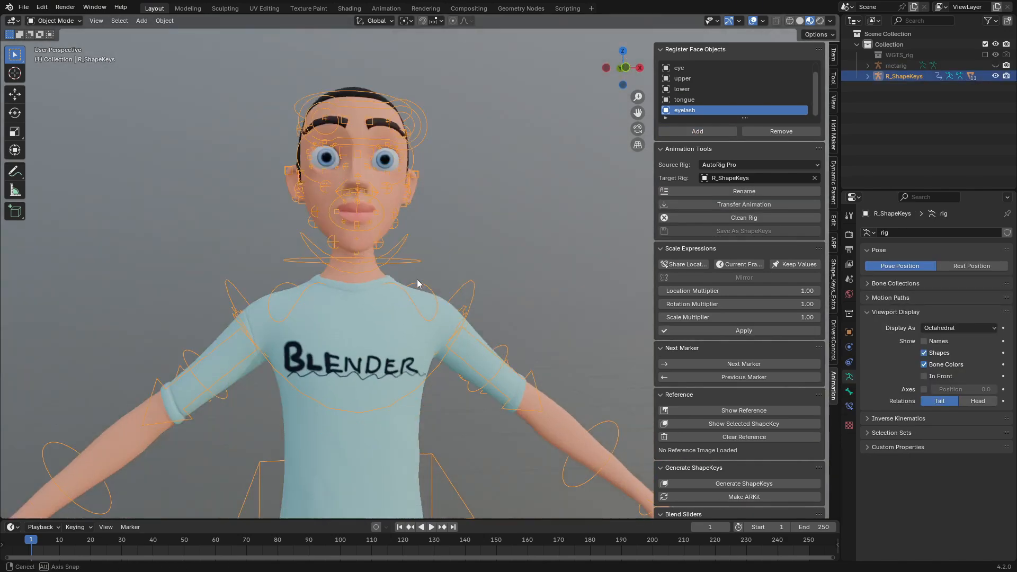
pyautogui.scroll(3, 405, 301)
pyautogui.moveTo(347, 215); pyautogui.dragTo(484, 254, button='middle')
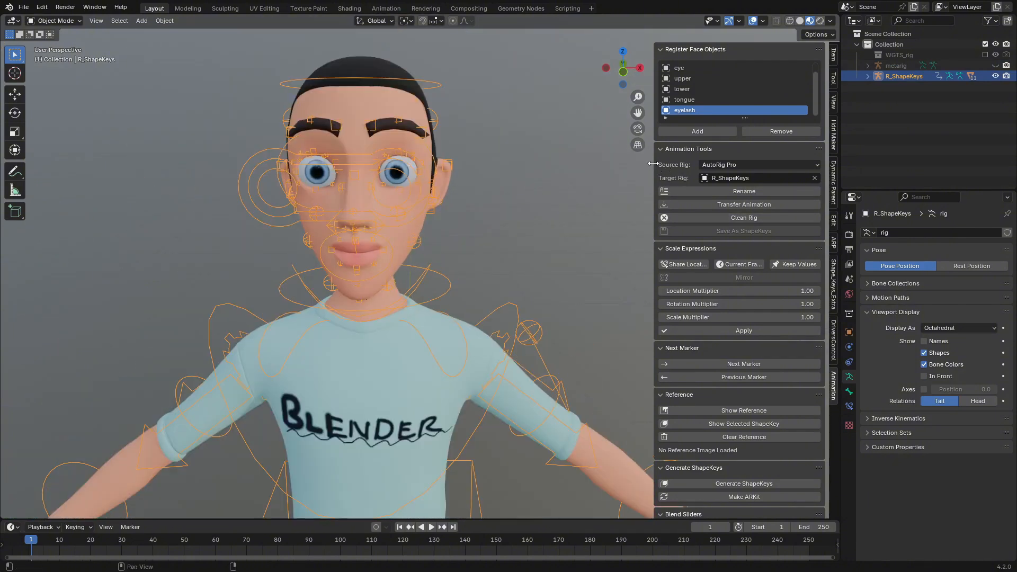
# Step: Widen the add-on's settings and set the source rig to Rigify Upgrade
pyautogui.moveTo(653, 164); pyautogui.dragTo(602, 166)
pyautogui.click(681, 165)
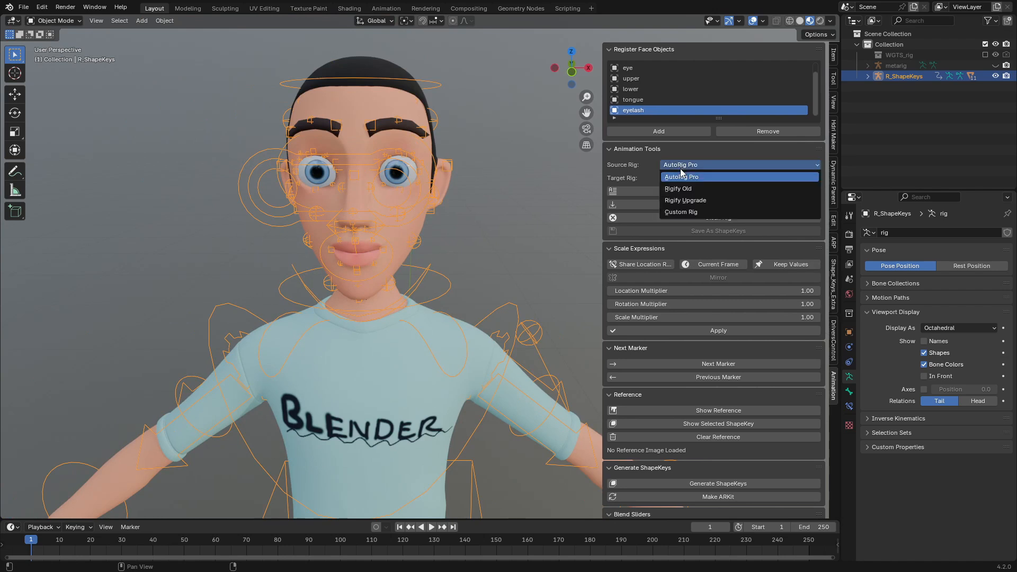
pyautogui.click(688, 188)
pyautogui.click(682, 168)
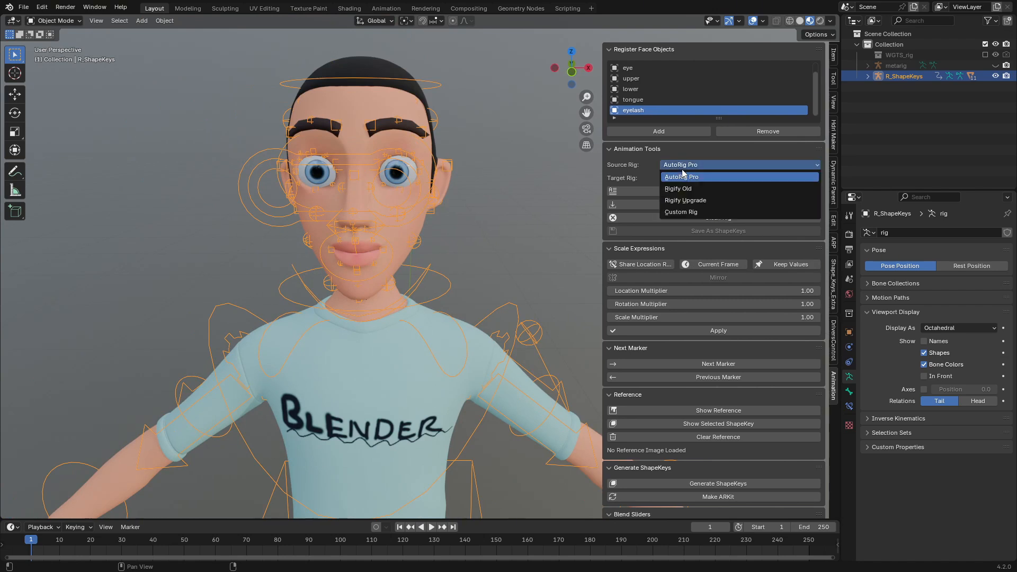
pyautogui.click(688, 200)
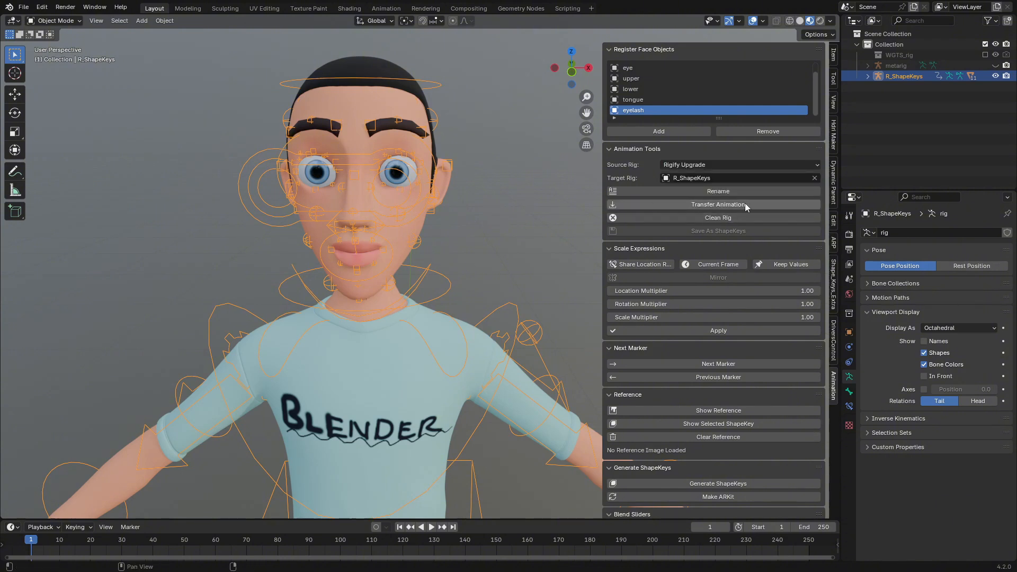
# Step: Transfer the expression animation to the R_ShapeKeys rig and enlarge the timeline to show its first markers
pyautogui.click(634, 205)
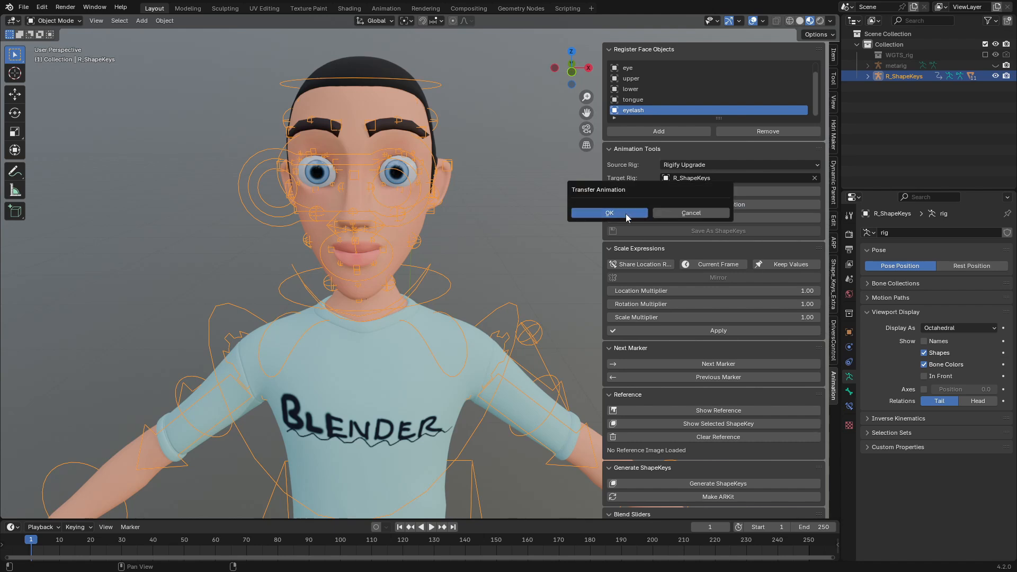
pyautogui.click(628, 214)
pyautogui.moveTo(319, 519); pyautogui.dragTo(322, 398)
pyautogui.moveTo(142, 435); pyautogui.dragTo(304, 456, button='middle')
pyautogui.scroll(4, 303, 457)
pyautogui.scroll(2, 127, 473)
pyautogui.moveTo(167, 464); pyautogui.dragTo(357, 462, button='middle')
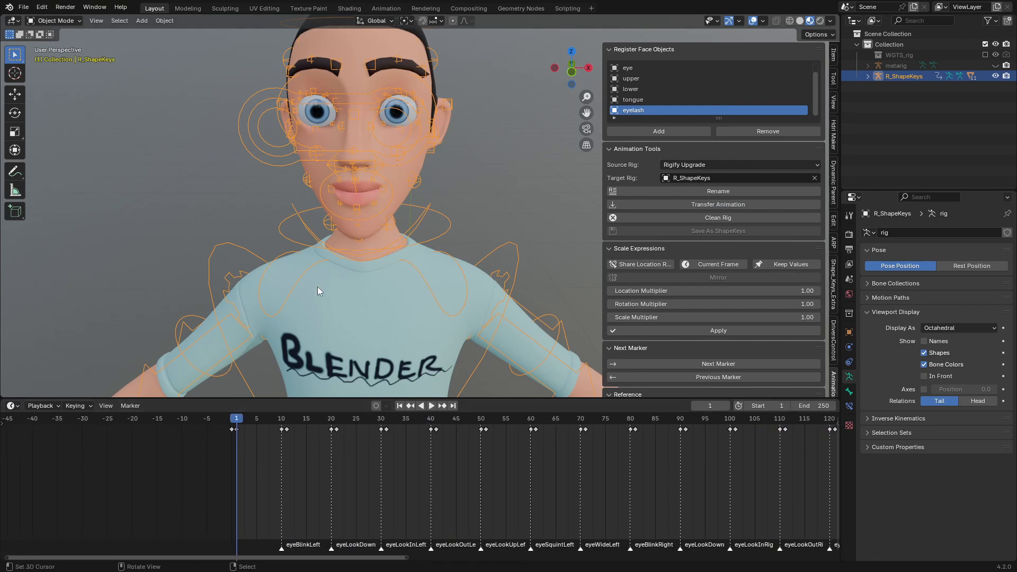
# Step: Play the transferred facial animation with the face in closer view, set the end frame to 577 and stop playback
pyautogui.press('space')
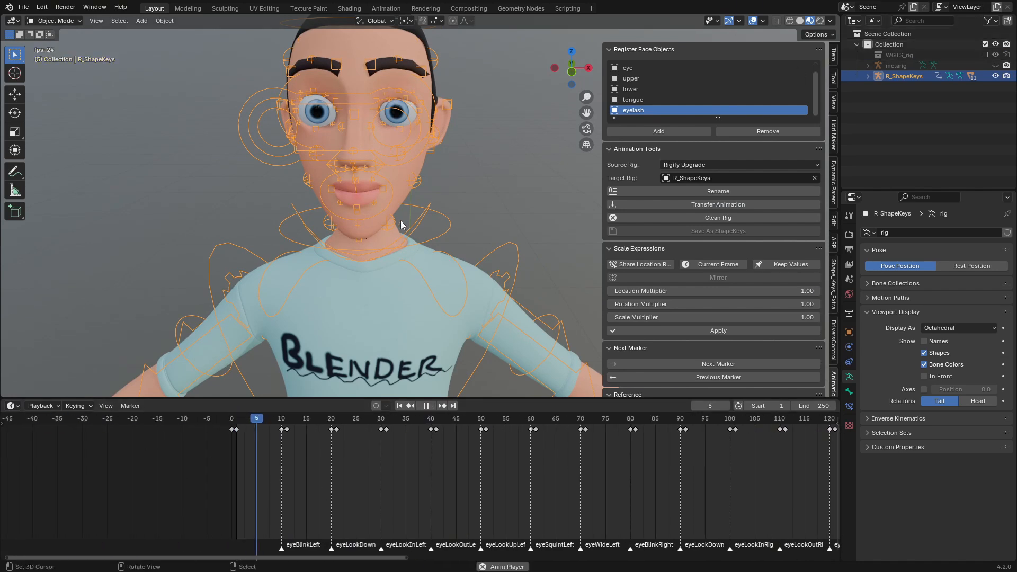
pyautogui.scroll(4, 407, 212)
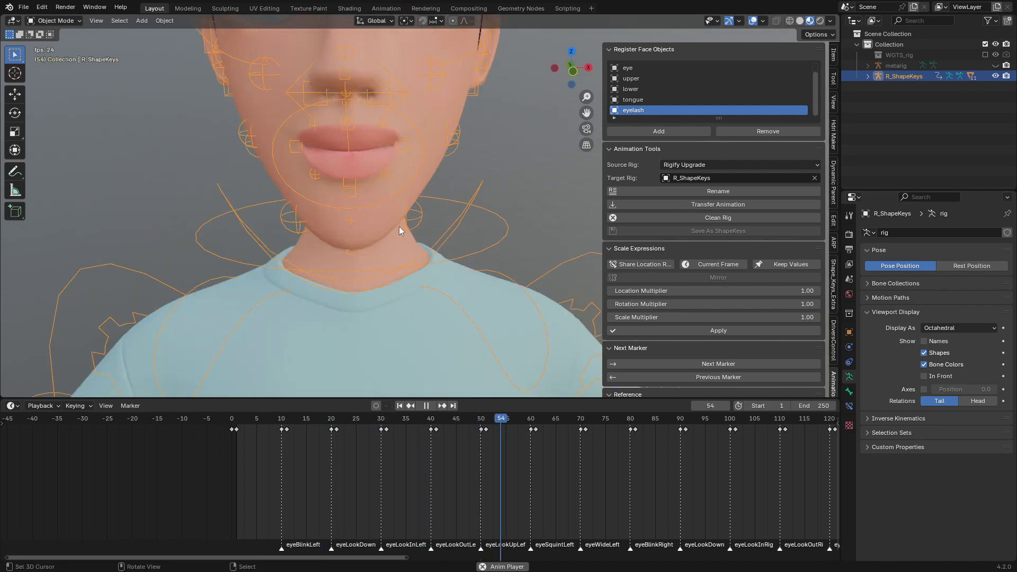
pyautogui.scroll(-6, 399, 240)
pyautogui.scroll(-15, 504, 431)
pyautogui.moveTo(811, 410); pyautogui.dragTo(984, 410)
pyautogui.scroll(-5, 767, 474)
pyautogui.scroll(-5, 767, 506)
pyautogui.scroll(8, 465, 230)
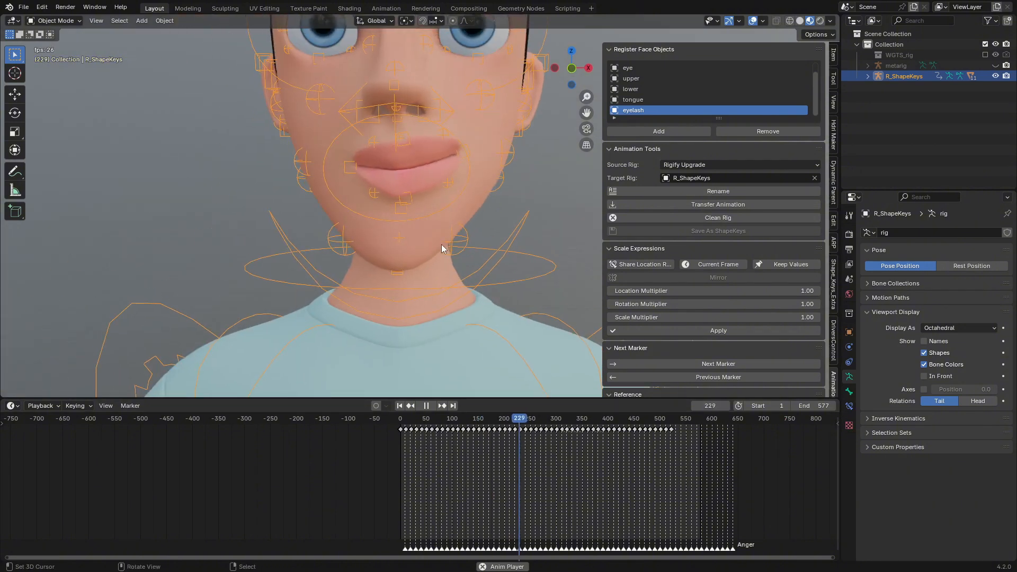
pyautogui.scroll(-2, 446, 267)
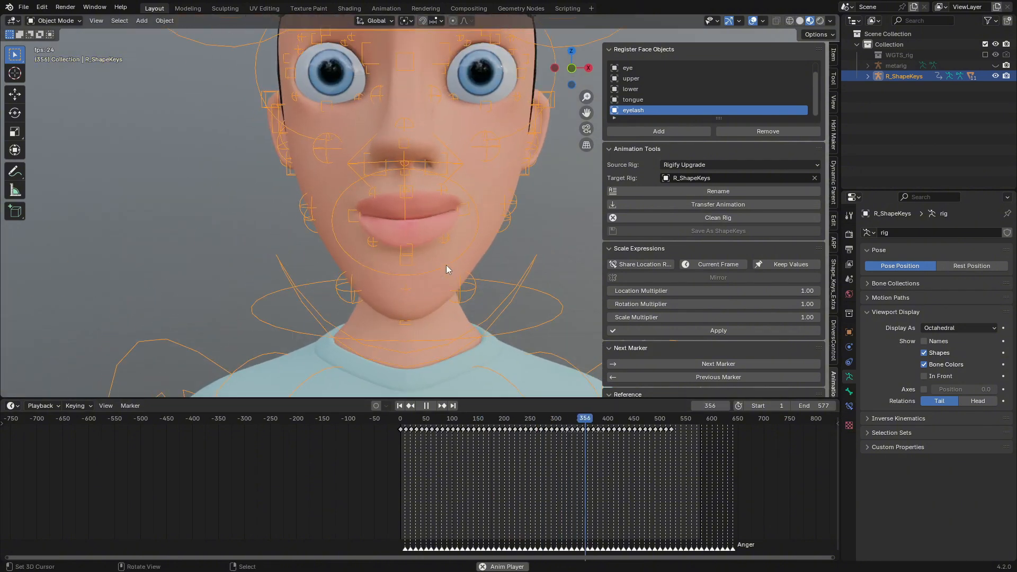
pyautogui.press('space')
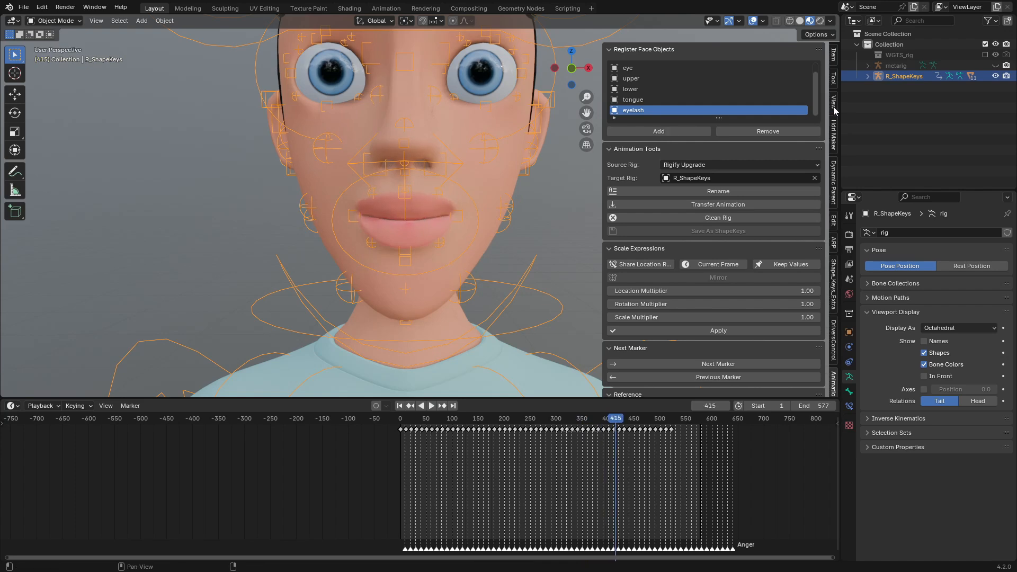
# Step: Widen the side editors and turn the Outliner area into an Image Editor
pyautogui.moveTo(841, 107); pyautogui.dragTo(747, 106)
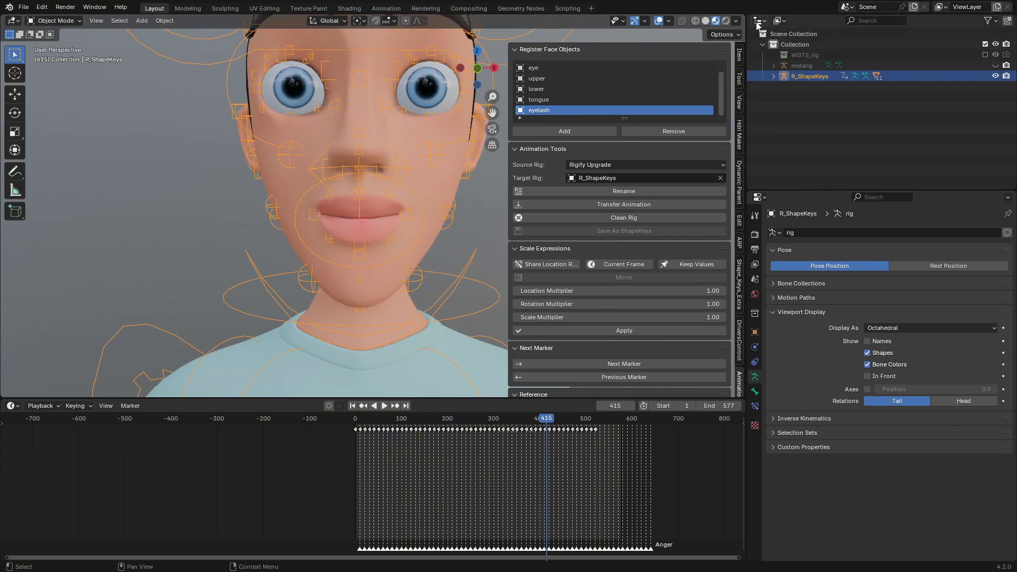
pyautogui.click(758, 21)
pyautogui.click(395, 60)
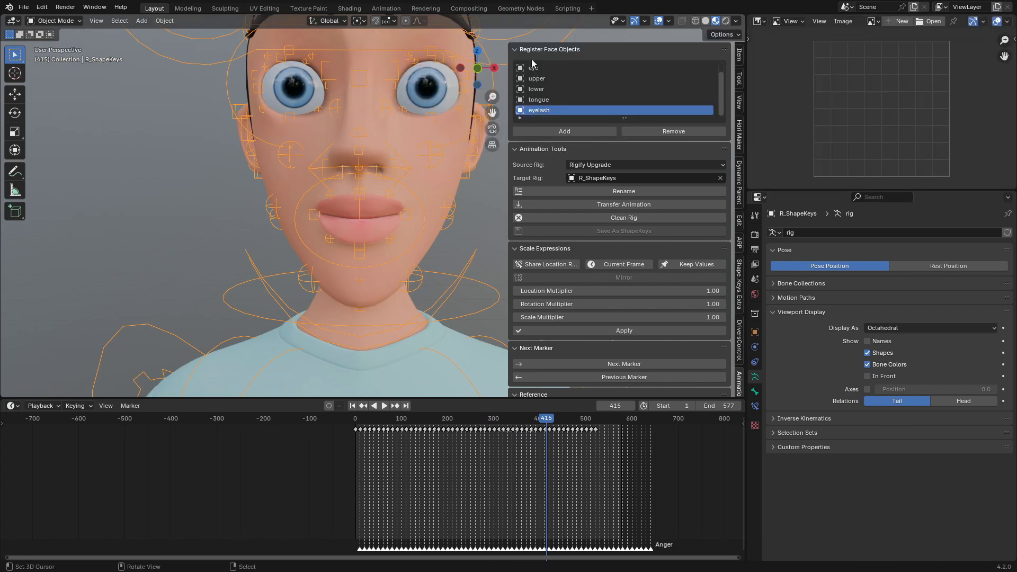
# Step: Jump to the next marker, browDownLeft, and show its reference image in the Image Editor
pyautogui.scroll(-10, 537, 227)
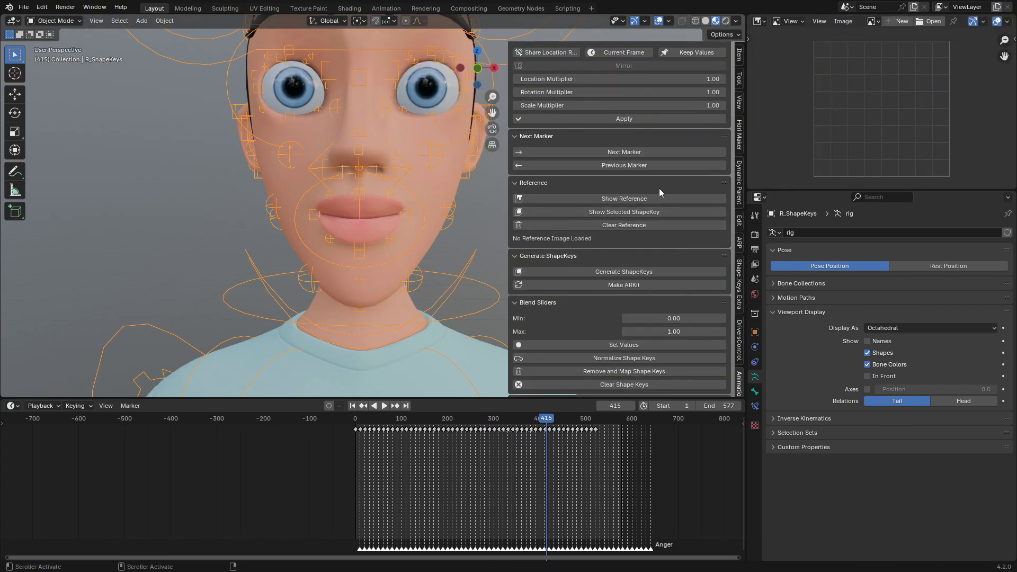
pyautogui.click(588, 152)
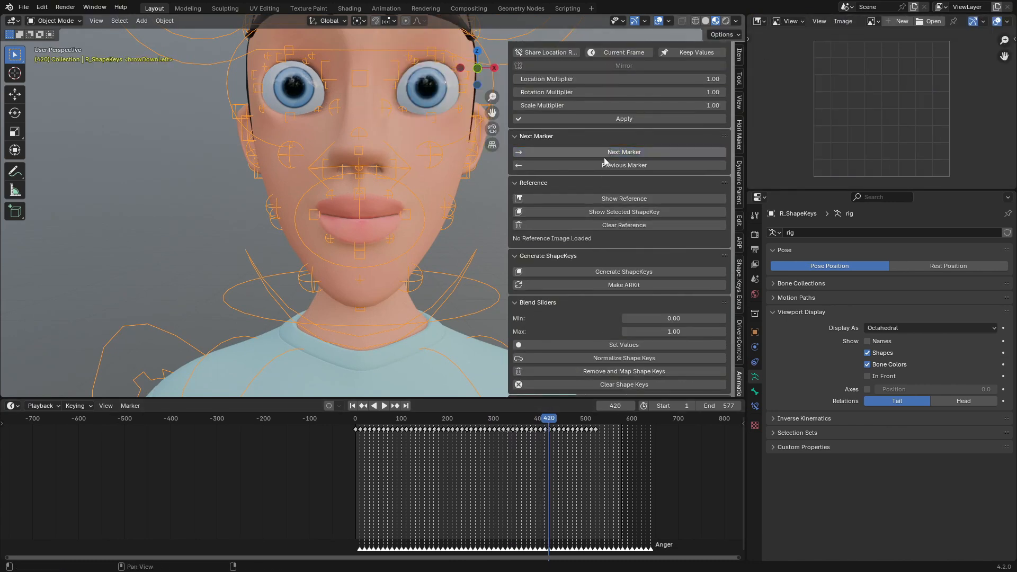
pyautogui.scroll(8, 551, 527)
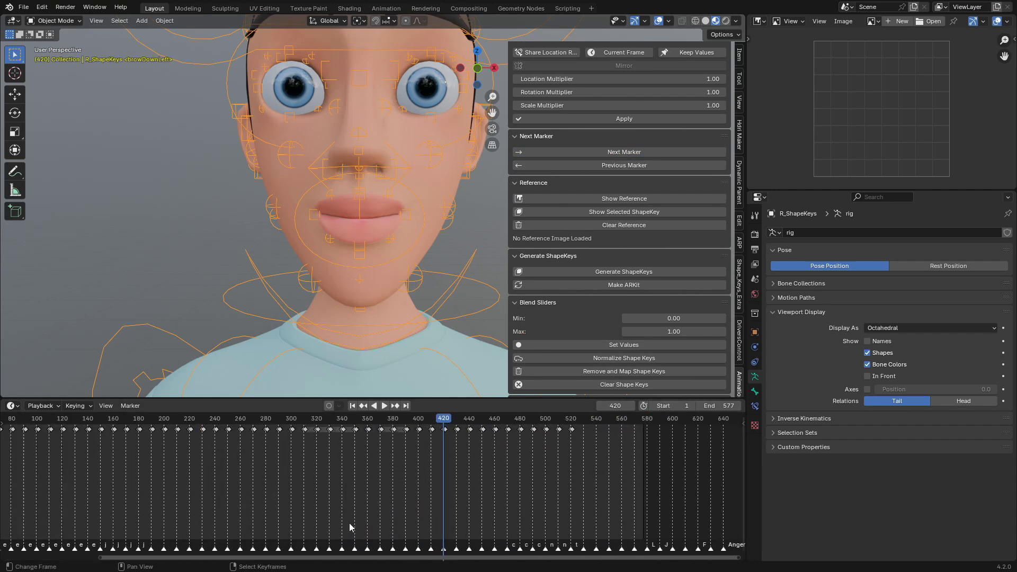
pyautogui.click(625, 199)
pyautogui.scroll(4, 824, 137)
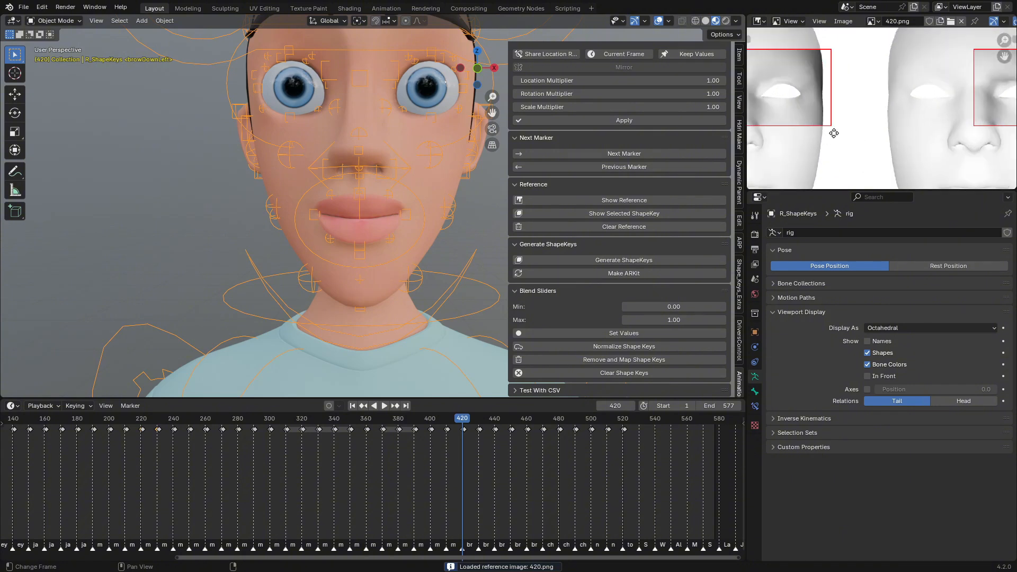
pyautogui.scroll(8, 512, 443)
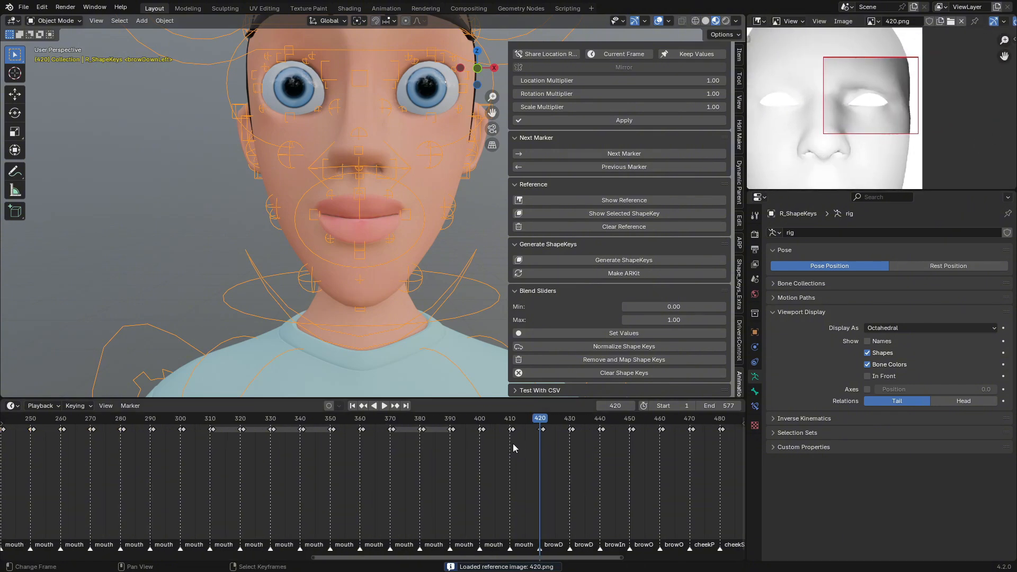
pyautogui.scroll(2, 339, 514)
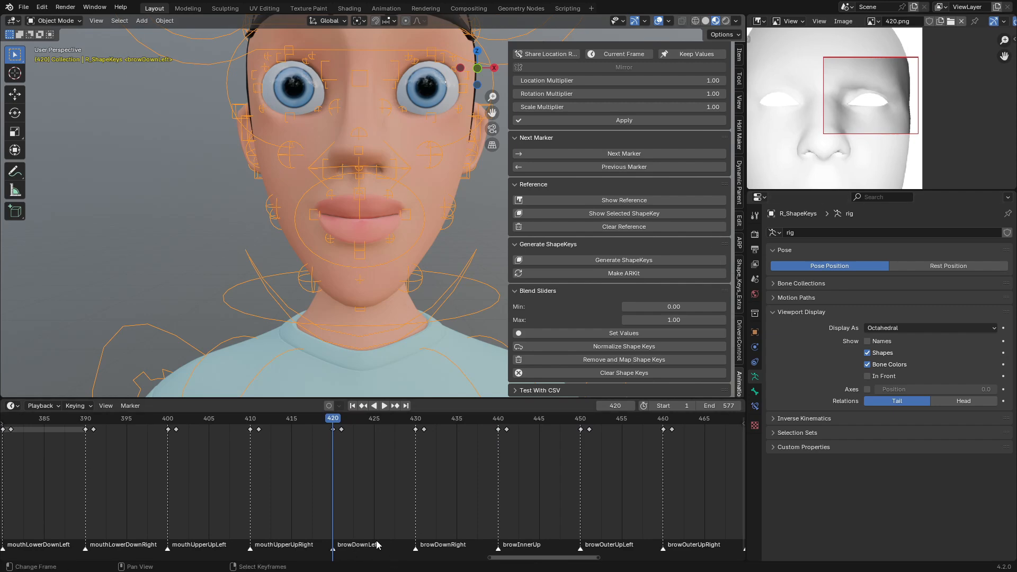
# Step: Scrub around the browDownLeft marker to check the brow pose, and return the timeline to frame 1
pyautogui.keyDown('shift'); pyautogui.moveTo(413, 208); pyautogui.dragTo(402, 249, button='middle'); pyautogui.keyUp('shift')
pyautogui.moveTo(328, 418); pyautogui.dragTo(331, 450)
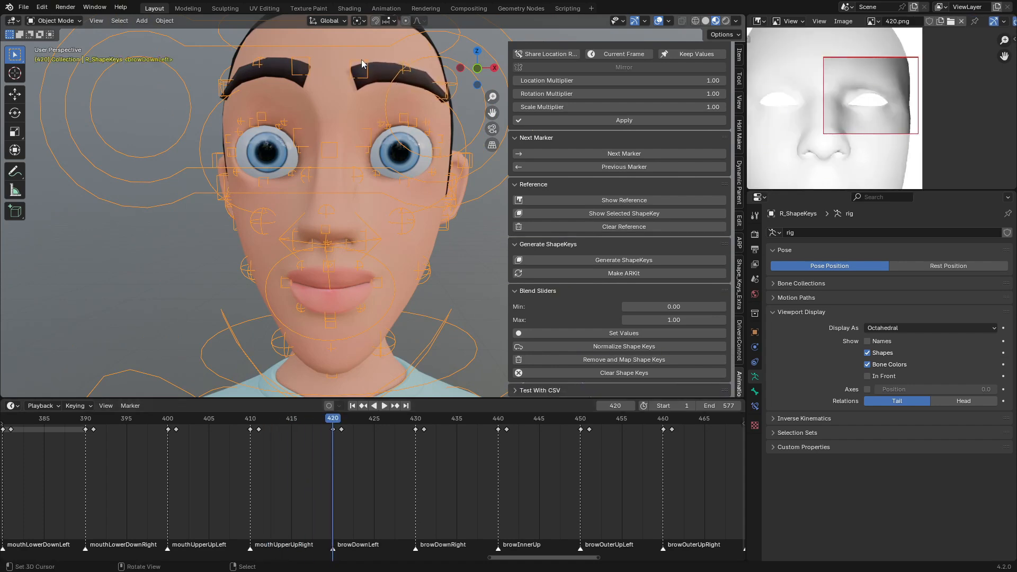
pyautogui.click(316, 447)
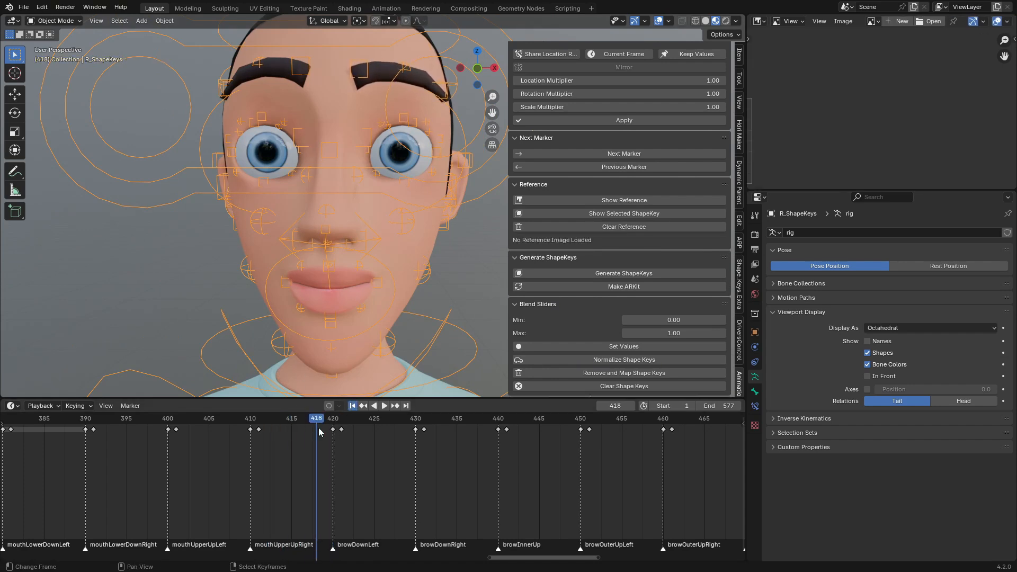
pyautogui.scroll(-6, 319, 435)
pyautogui.moveTo(320, 458); pyautogui.dragTo(637, 530, button='middle')
pyautogui.moveTo(204, 519); pyautogui.dragTo(544, 540, button='middle')
pyautogui.scroll(-5, 201, 522)
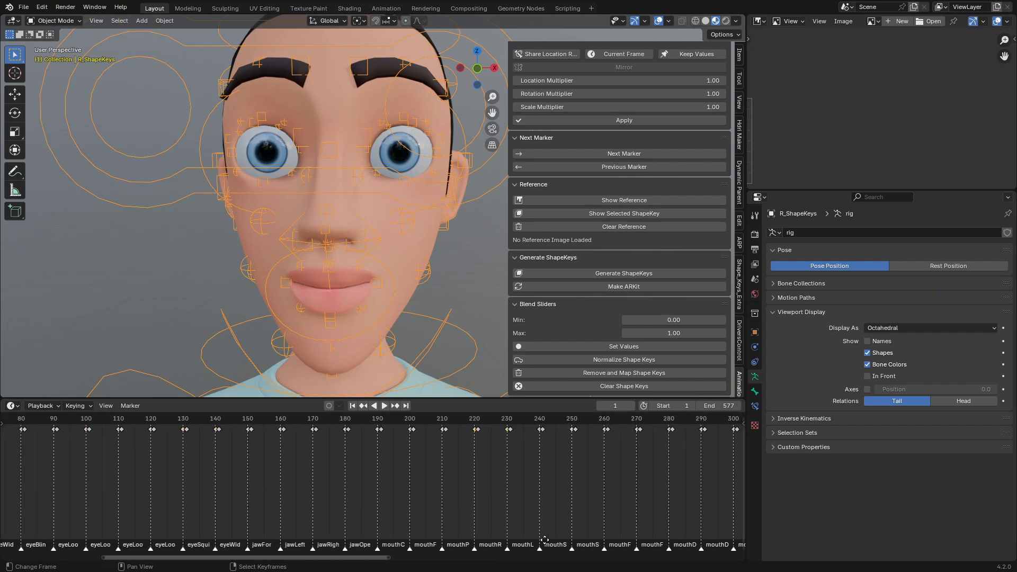
pyautogui.moveTo(106, 496); pyautogui.dragTo(736, 479, button='middle')
pyautogui.scroll(6, 530, 476)
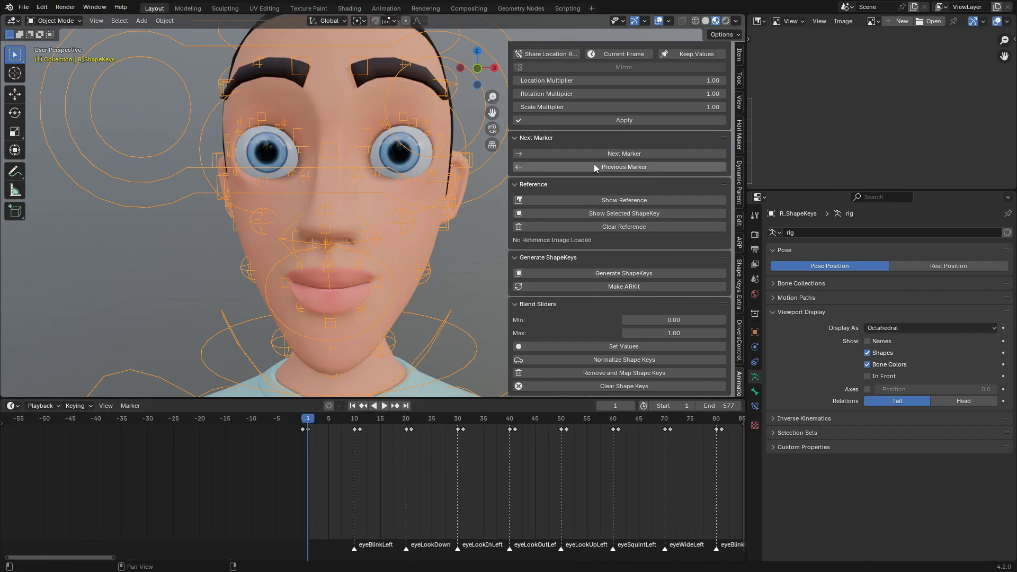
# Step: Advance through the eyeBlinkLeft and eyeLookDownLeft markers to compare each pose with its reference image
pyautogui.click(609, 154)
pyautogui.scroll(2, 778, 111)
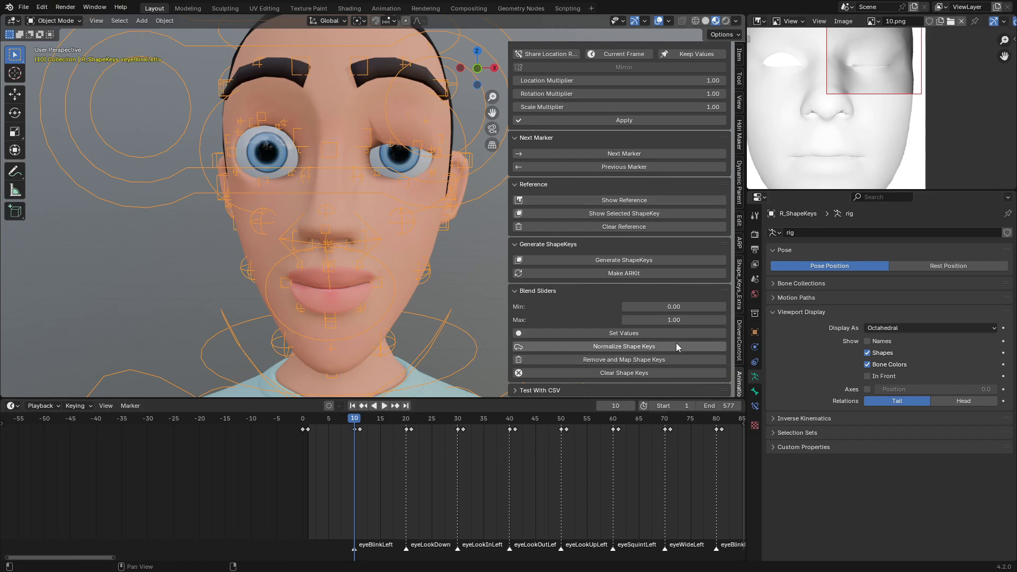
pyautogui.click(615, 154)
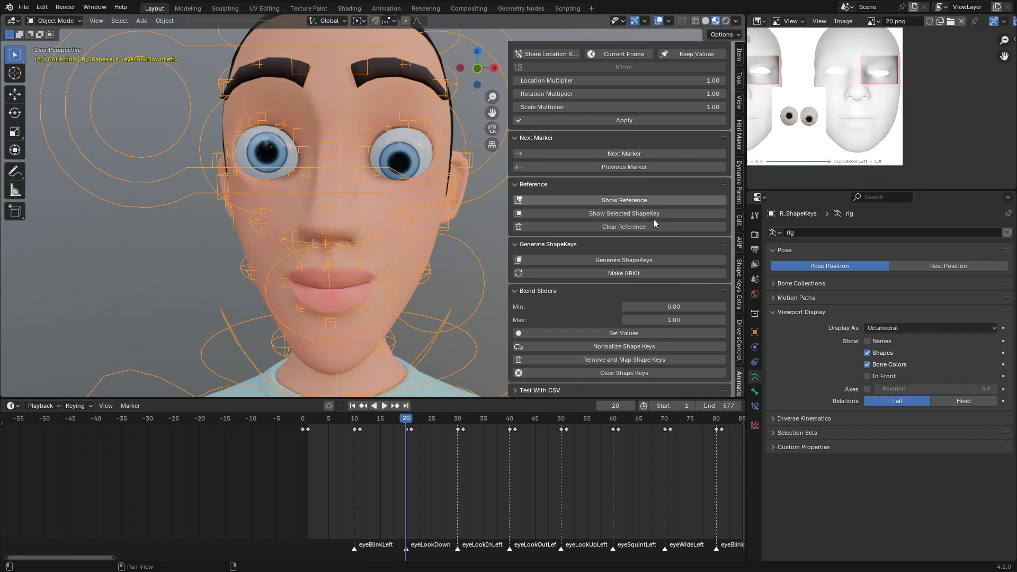
# Step: Advance through the expression markers up to frame 320, comparing each pose with its reference image
pyautogui.click(620, 154)
pyautogui.click(620, 154)
pyautogui.click(620, 153)
pyautogui.click(620, 154)
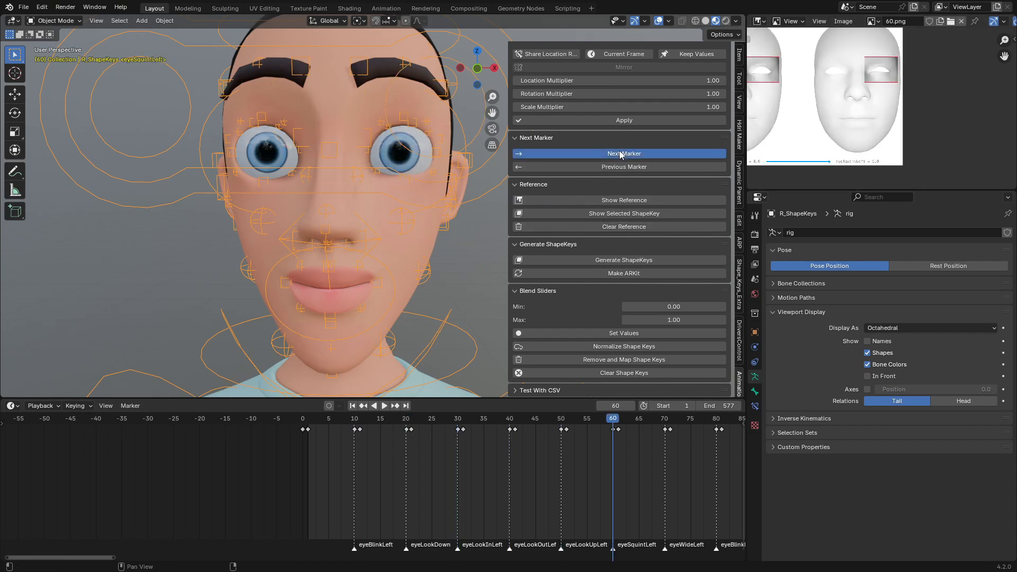
pyautogui.click(620, 153)
pyautogui.click(620, 153)
pyautogui.click(620, 153)
pyautogui.click(620, 154)
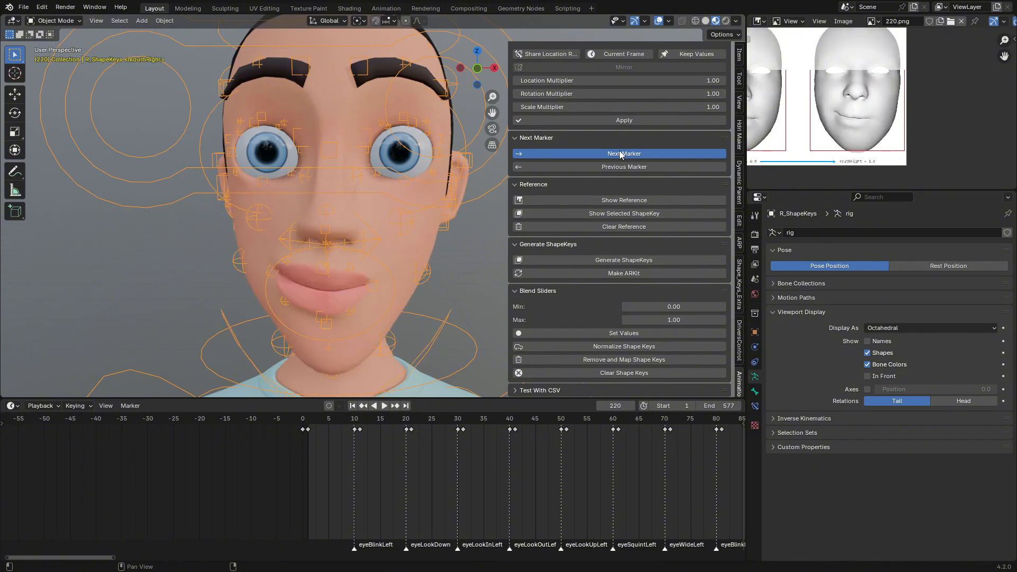
pyautogui.click(620, 154)
pyautogui.click(620, 154)
pyautogui.click(620, 153)
pyautogui.click(620, 154)
pyautogui.click(620, 153)
pyautogui.click(621, 153)
pyautogui.click(620, 153)
pyautogui.click(620, 154)
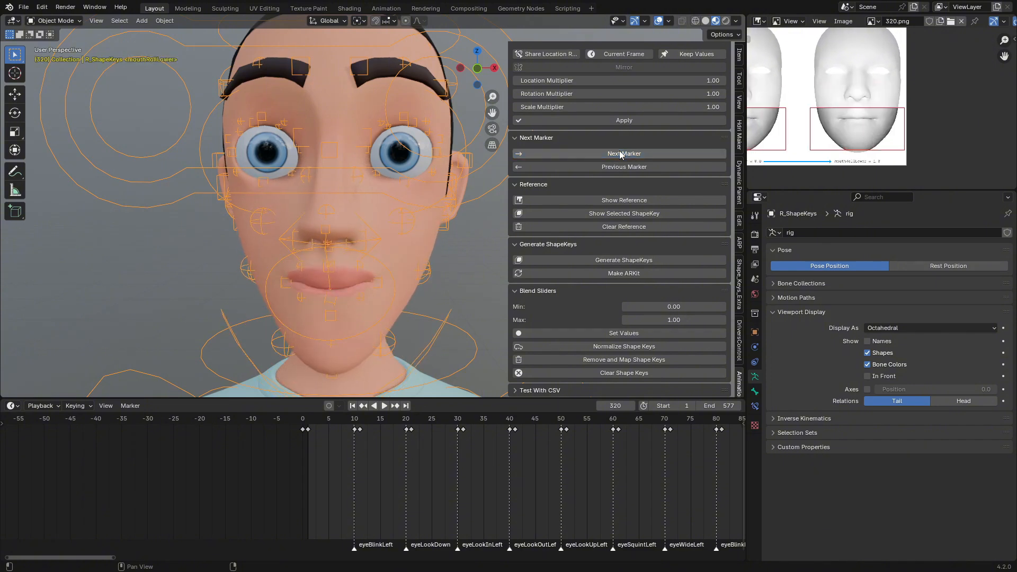
# Step: Play the expression animation and check the eyeBlinkLeft and eyeLookDownLeft poses at frames 10 and 20
pyautogui.click(485, 472)
pyautogui.press('space')
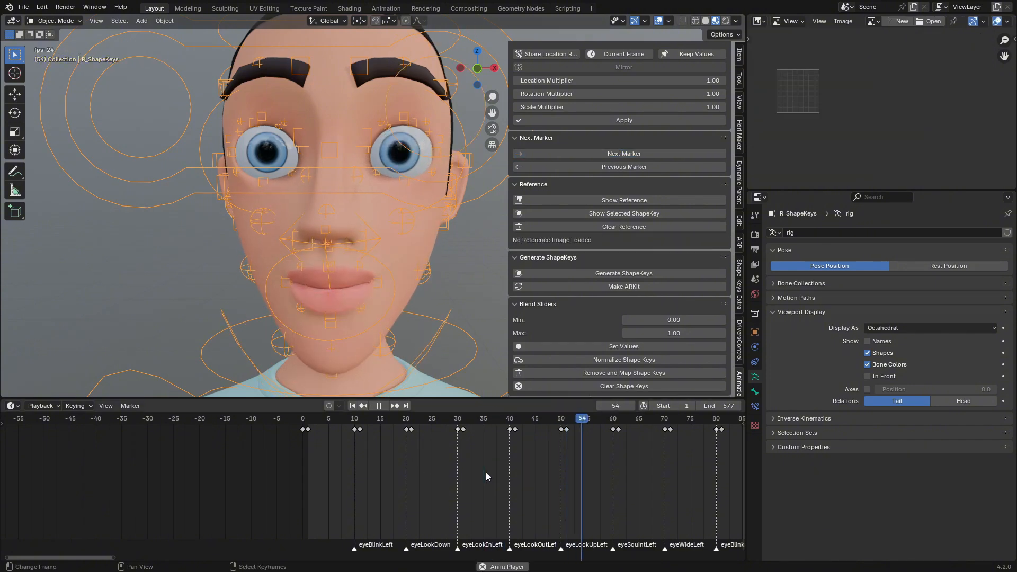
pyautogui.scroll(5, 640, 129)
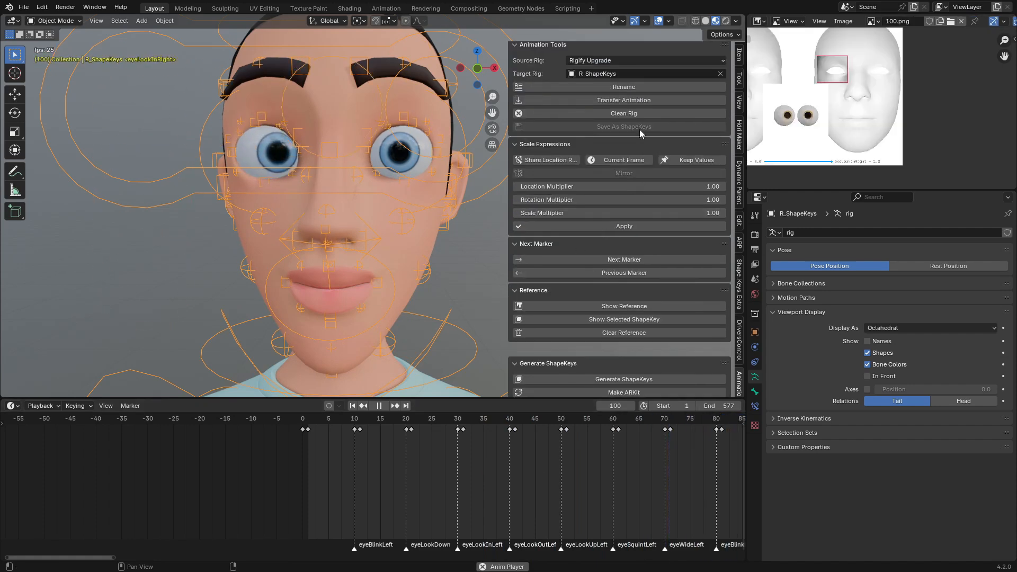
pyautogui.press('space')
pyautogui.click(354, 450)
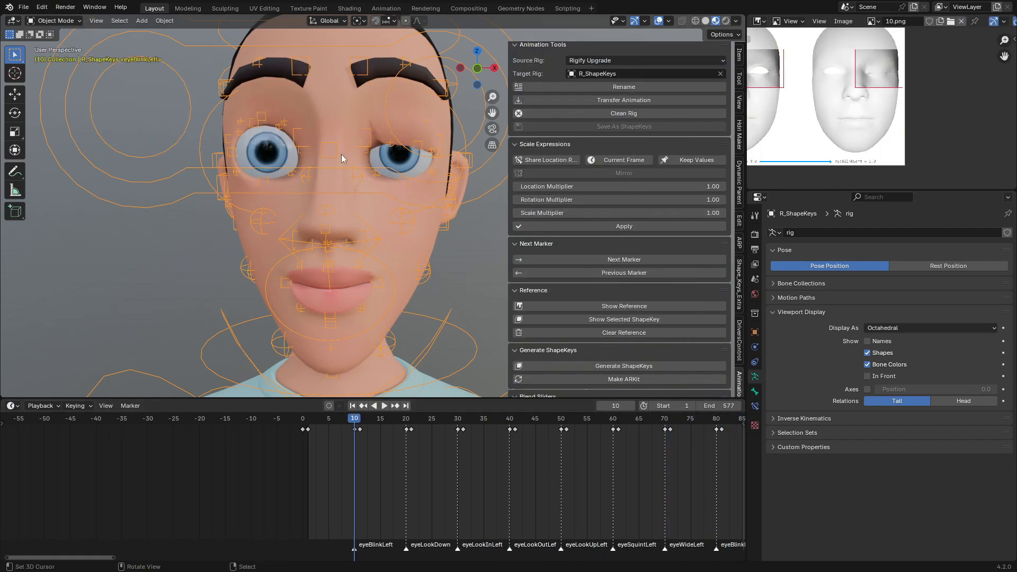
pyautogui.click(405, 451)
pyautogui.scroll(-6, 476, 514)
pyautogui.press('space')
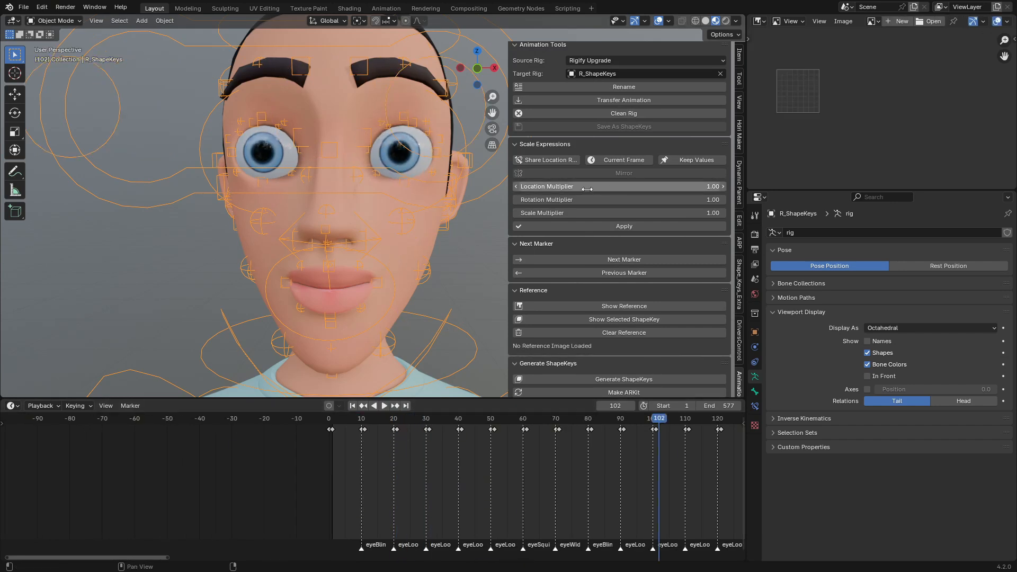
# Step: Set the Location Multiplier to 1.50 and apply it to the expression animation, checking on the eyeBlinkLeft marker at frame 10
pyautogui.click(587, 189)
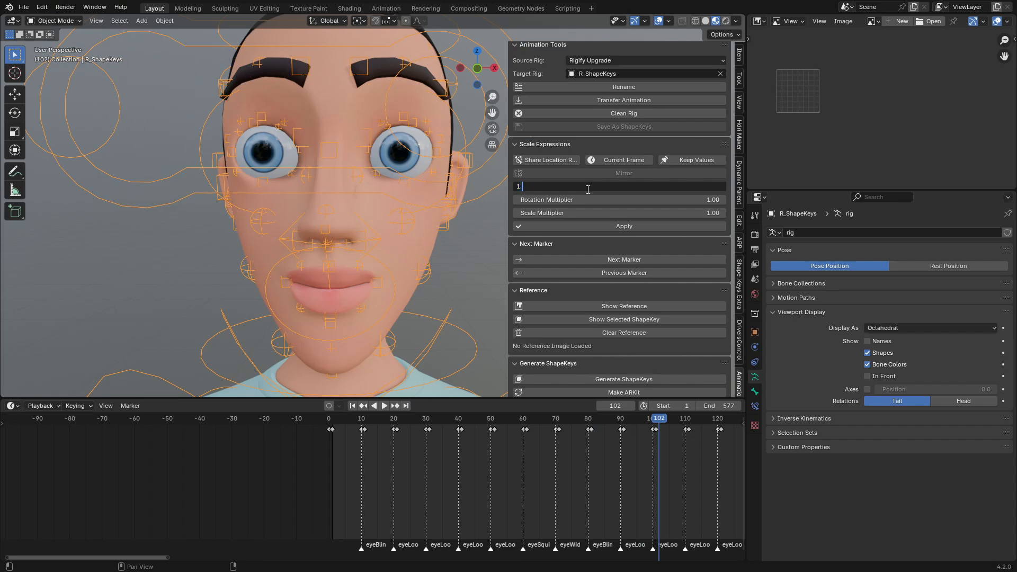
pyautogui.press('Return')
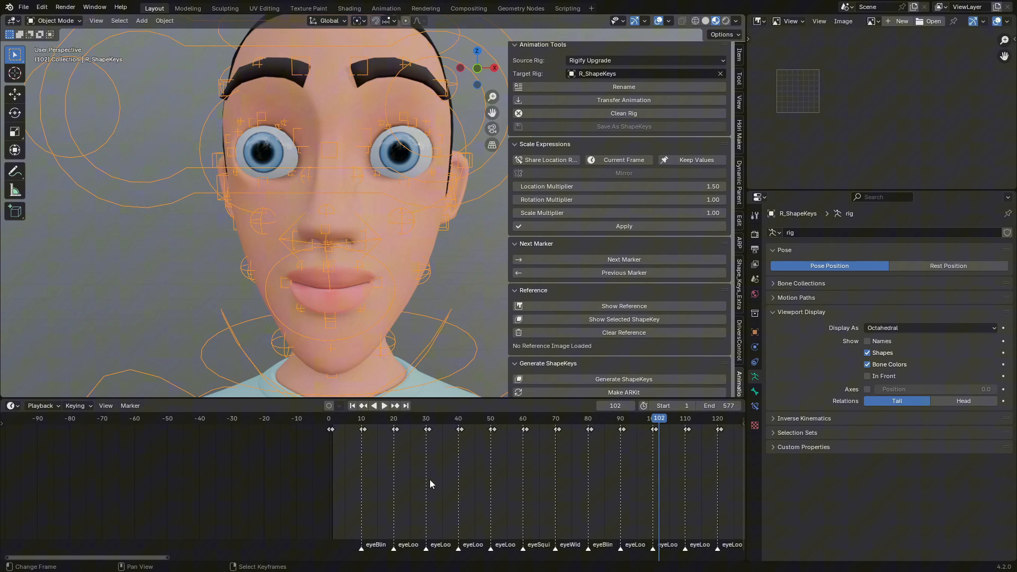
pyautogui.click(361, 440)
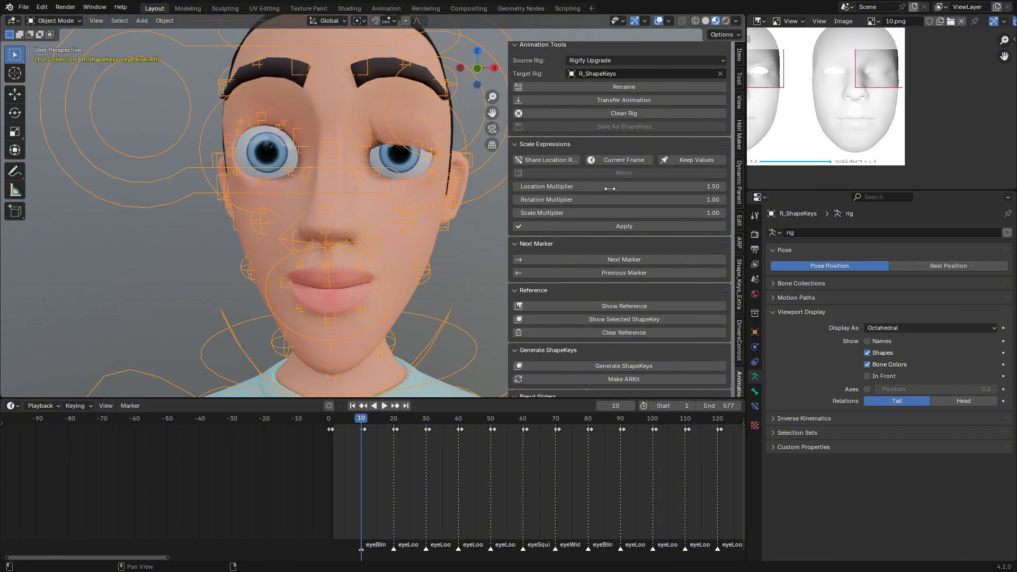
pyautogui.scroll(-2, 416, 482)
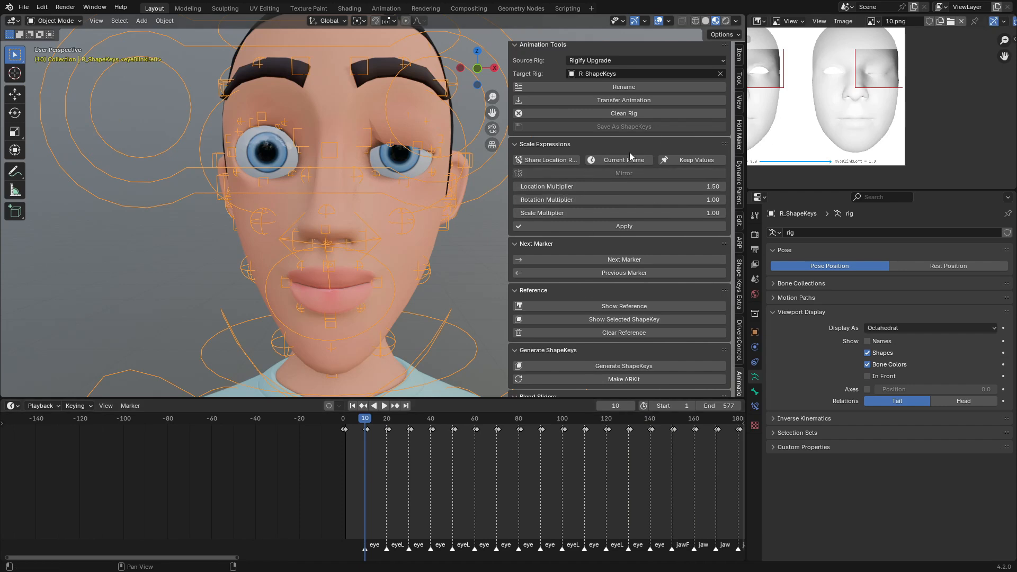
pyautogui.click(622, 227)
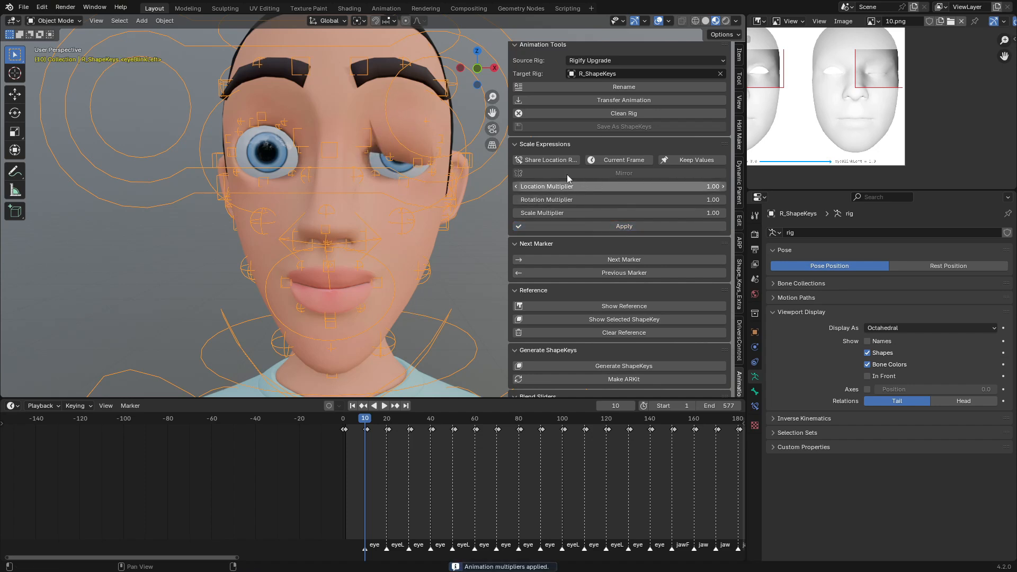
# Step: Play the scaled animation to review the expressions, and return to the eyeBlinkLeft pose at frame 10
pyautogui.click(481, 210)
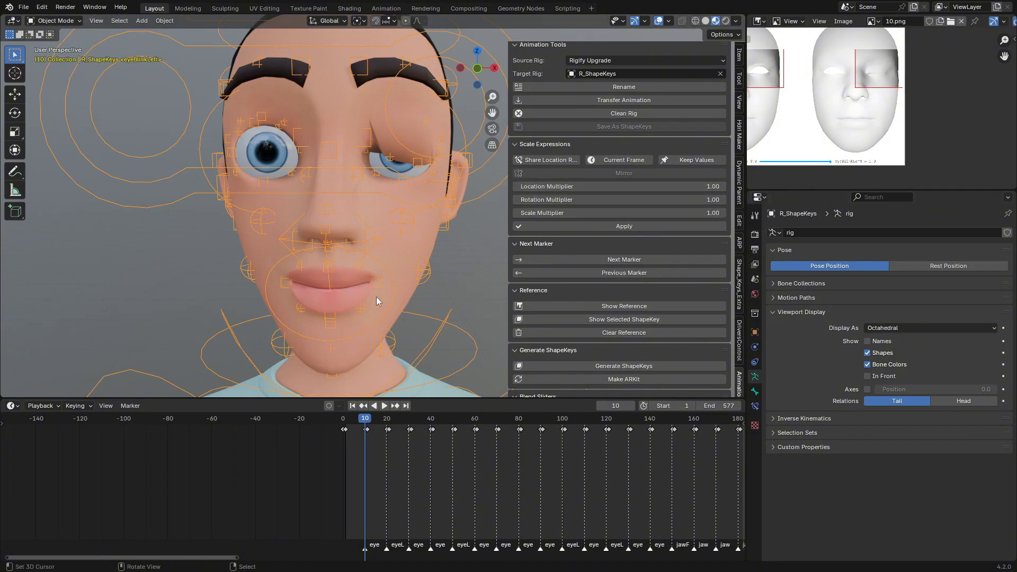
pyautogui.press('space')
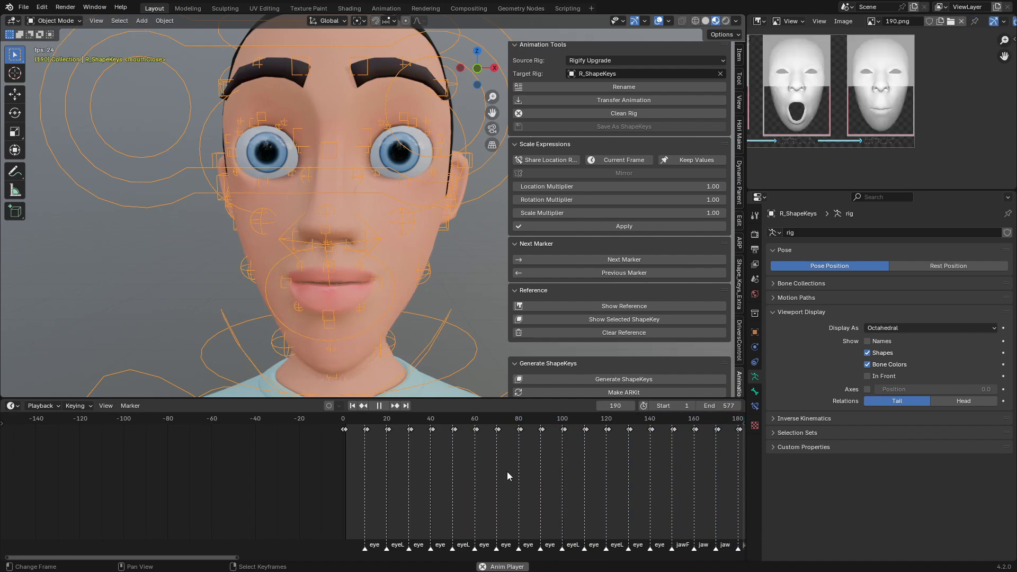
pyautogui.scroll(-7, 507, 472)
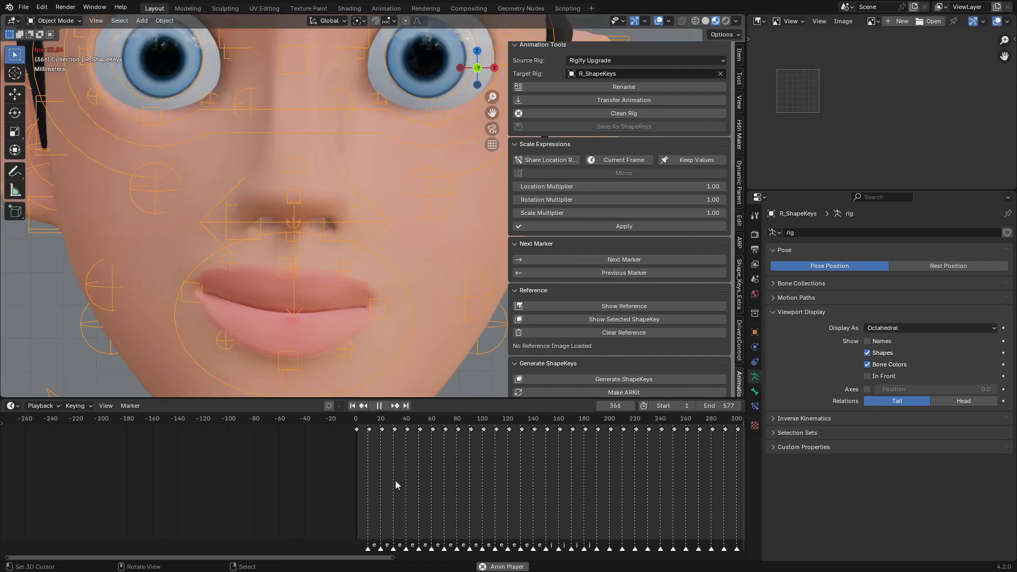
pyautogui.press('space')
pyautogui.click(367, 452)
pyautogui.scroll(8, 368, 451)
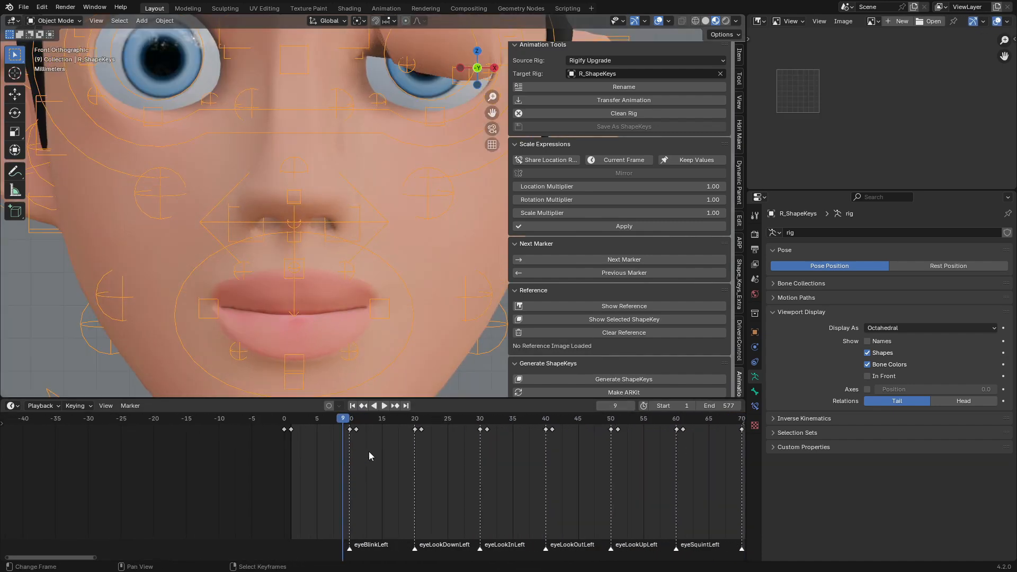
pyautogui.click(335, 449)
pyautogui.scroll(-3, 301, 261)
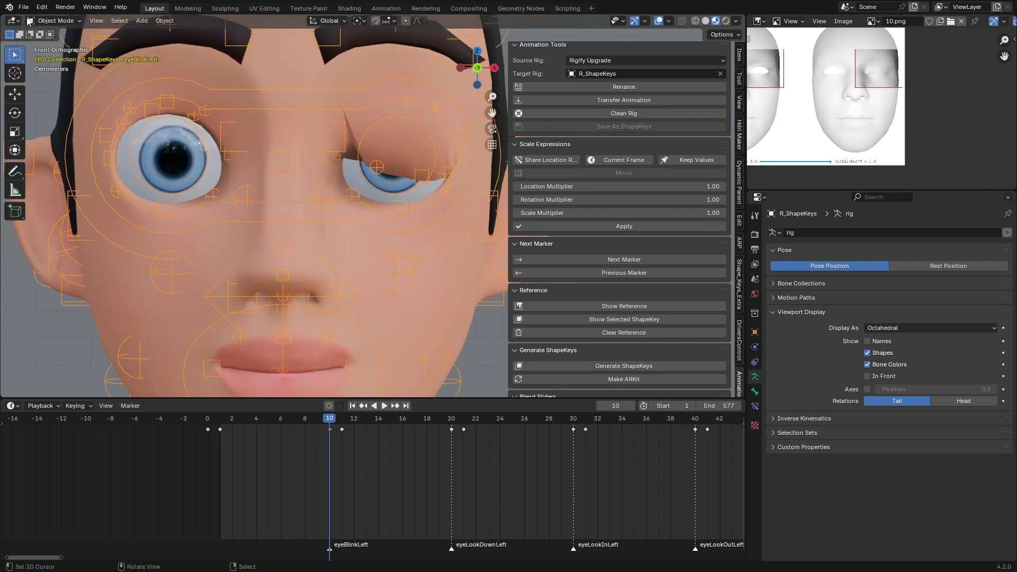
# Step: Switch the rig to Pose Mode with the half-closed eye of the eyeBlinkLeft pose in close view
pyautogui.click(53, 20)
pyautogui.click(53, 56)
pyautogui.scroll(2, 276, 189)
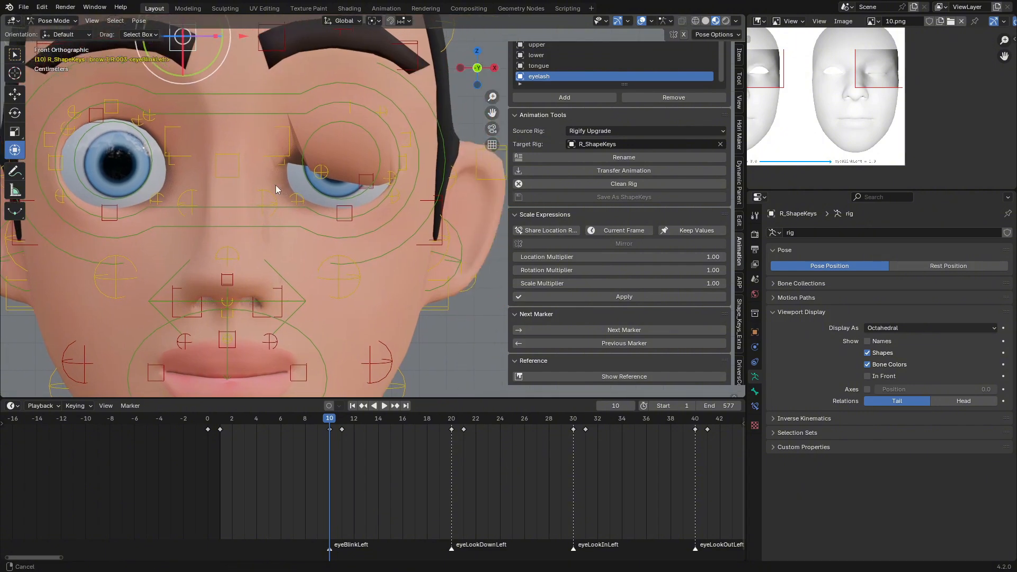
pyautogui.keyDown('shift'); pyautogui.moveTo(276, 189); pyautogui.dragTo(248, 200, button='middle'); pyautogui.keyUp('shift')
# Step: Try to lower the upper eyelid bones lid.T.L.002 and lid.T.L.003 over the eye, and undo the moves
pyautogui.click(327, 191)
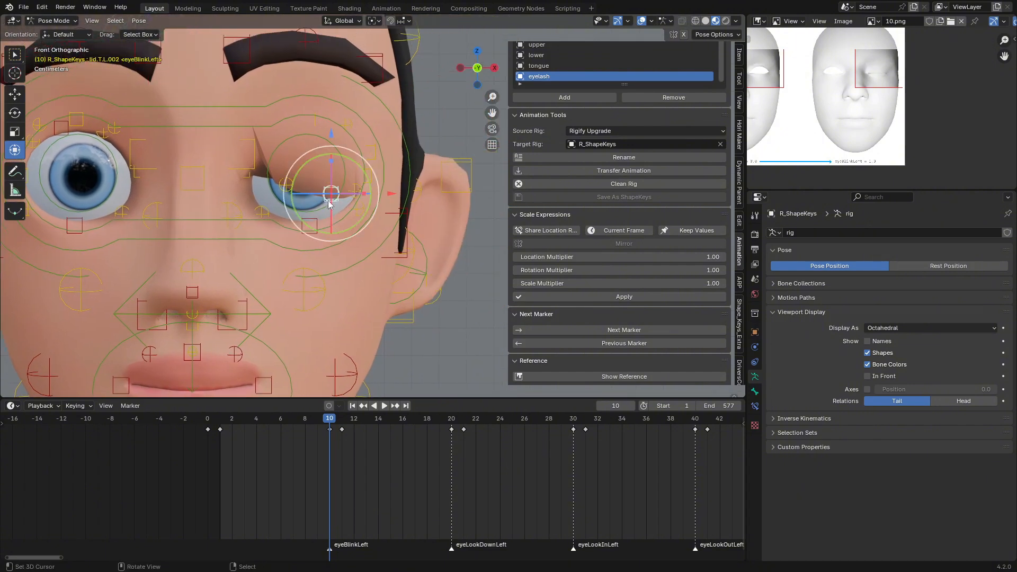
pyautogui.moveTo(328, 192); pyautogui.dragTo(325, 212)
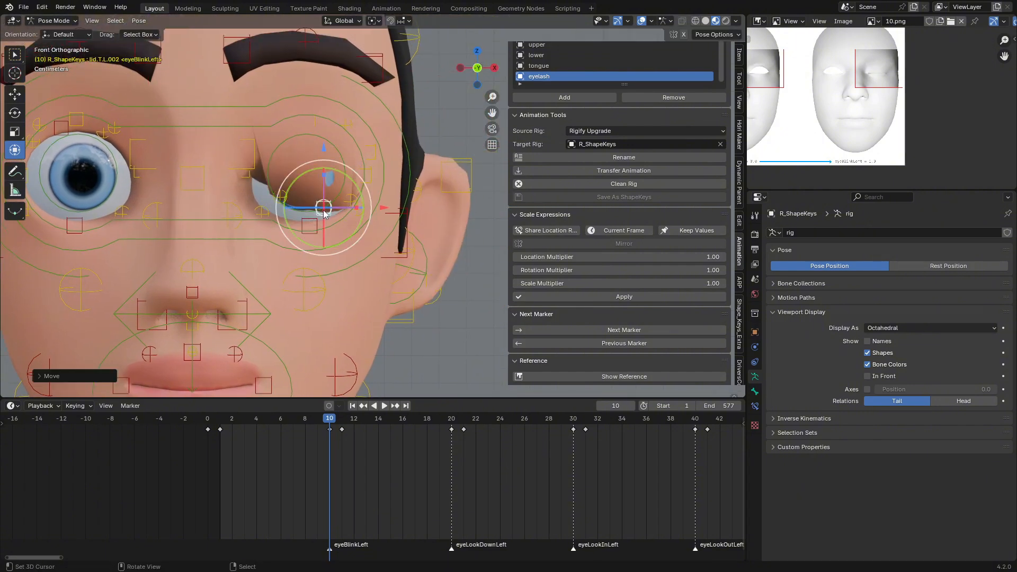
pyautogui.click(279, 203)
pyautogui.press('g')
pyautogui.click(280, 217)
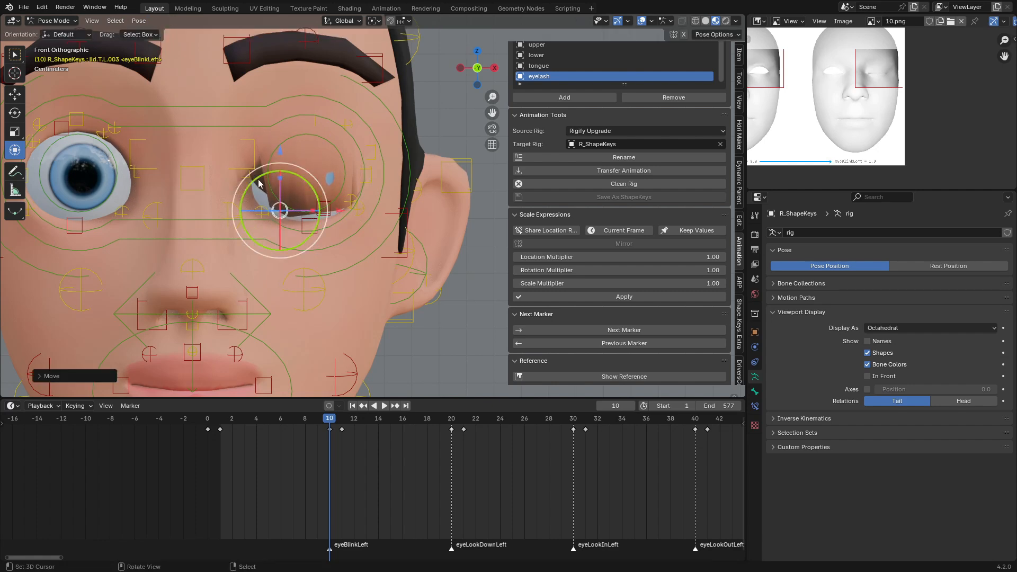
pyautogui.click(250, 169)
pyautogui.press('g')
pyautogui.rightClick(249, 193)
pyautogui.hotkey('ctrl', 'z')
pyautogui.hotkey('ctrl', 'z')
# Step: Reposition the upper eyelid bones lid.T.L.002 and lid.T.L.003 on the blinking eye
pyautogui.click(333, 173)
pyautogui.press('g')
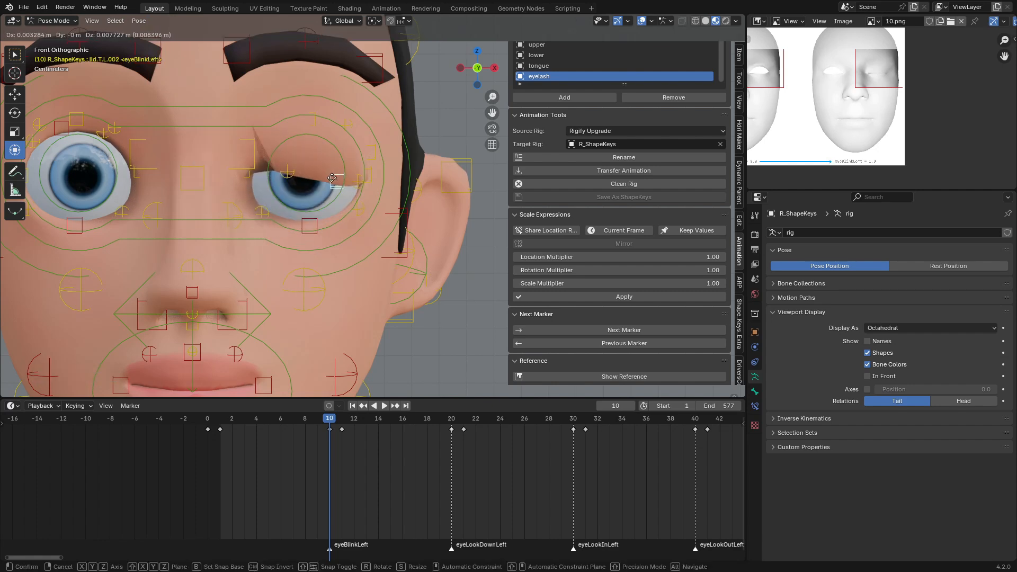
pyautogui.click(333, 190)
pyautogui.click(282, 188)
pyautogui.press('g')
pyautogui.click(283, 188)
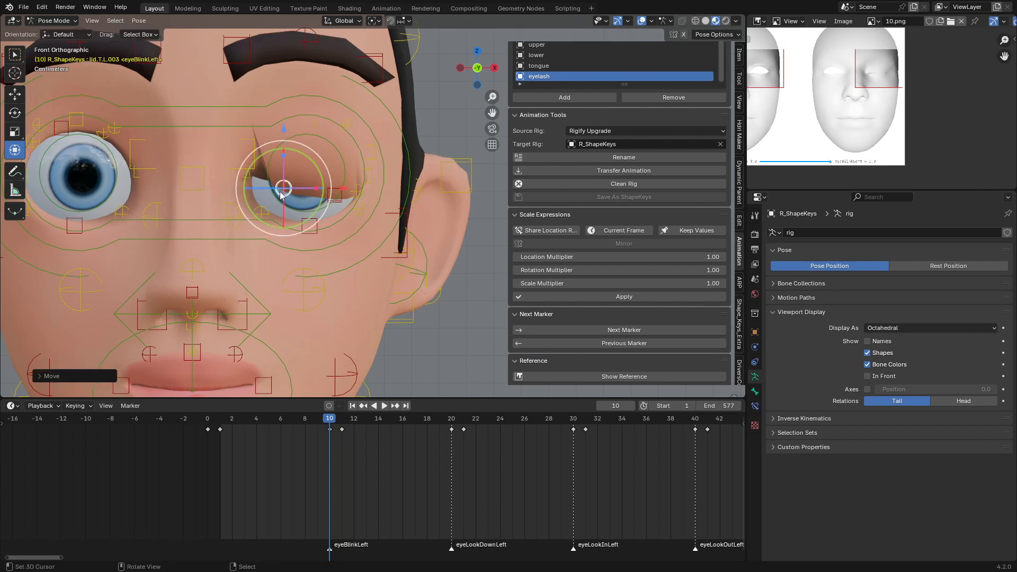
# Step: Lower lid.T.L.003 and lid.T.L.002 slightly further over the eye, and keyframe all bones at frame 10
pyautogui.scroll(-3, 325, 209)
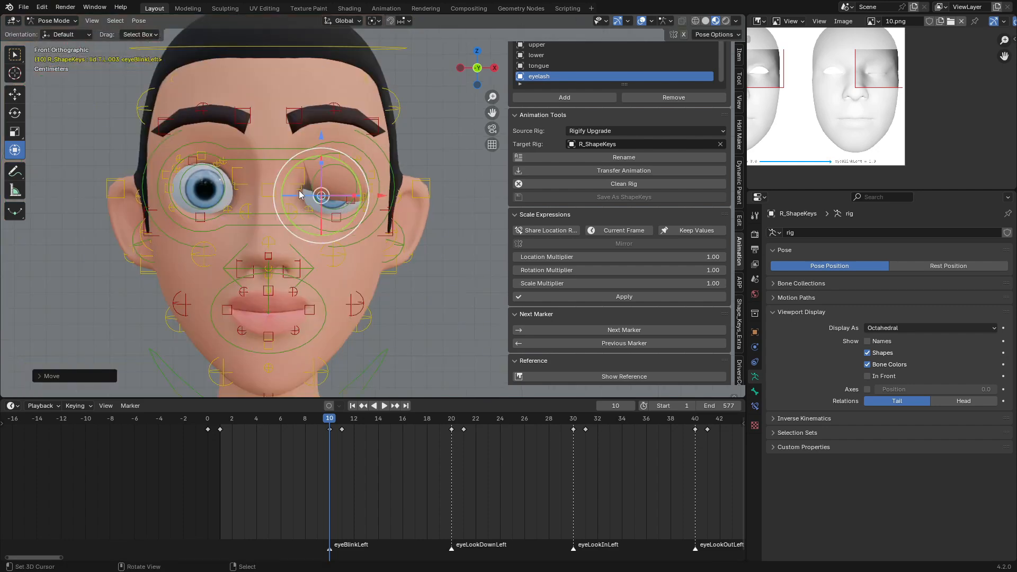
pyautogui.rightClick(300, 190)
pyautogui.press('g')
pyautogui.click(302, 195)
pyautogui.rightClick(349, 204)
pyautogui.press('g')
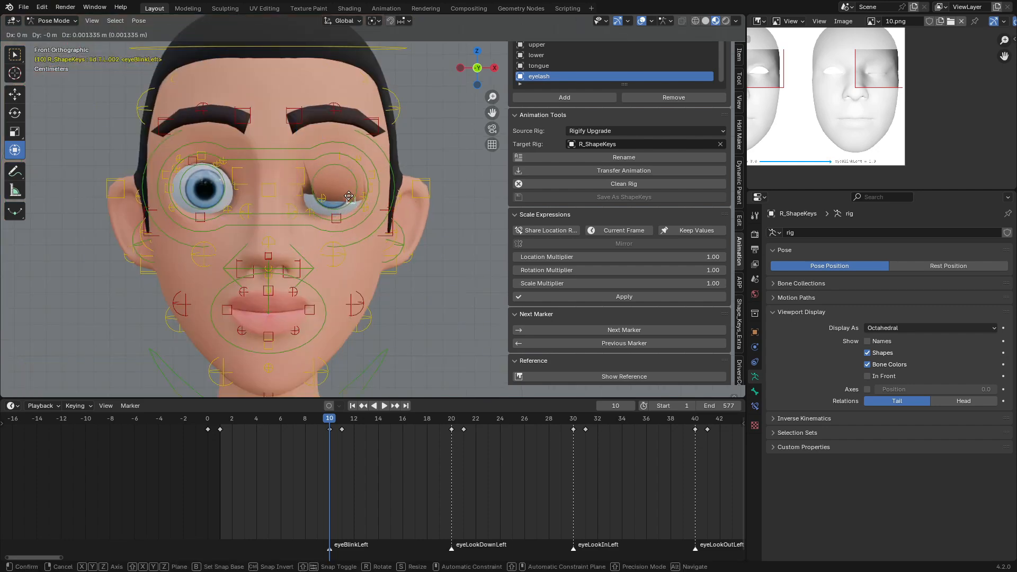
pyautogui.click(349, 203)
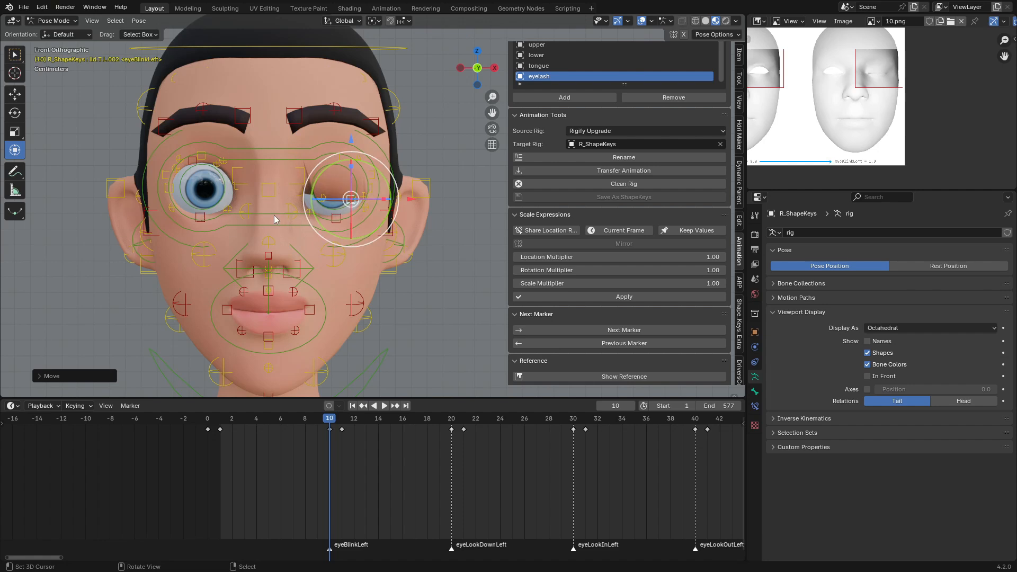
pyautogui.press('a')
pyautogui.press('i')
# Step: Advance through the markers to jawRight at frame 170, comparing each pose with its reference image
pyautogui.press('Up')
pyautogui.press('Up')
pyautogui.click(576, 329)
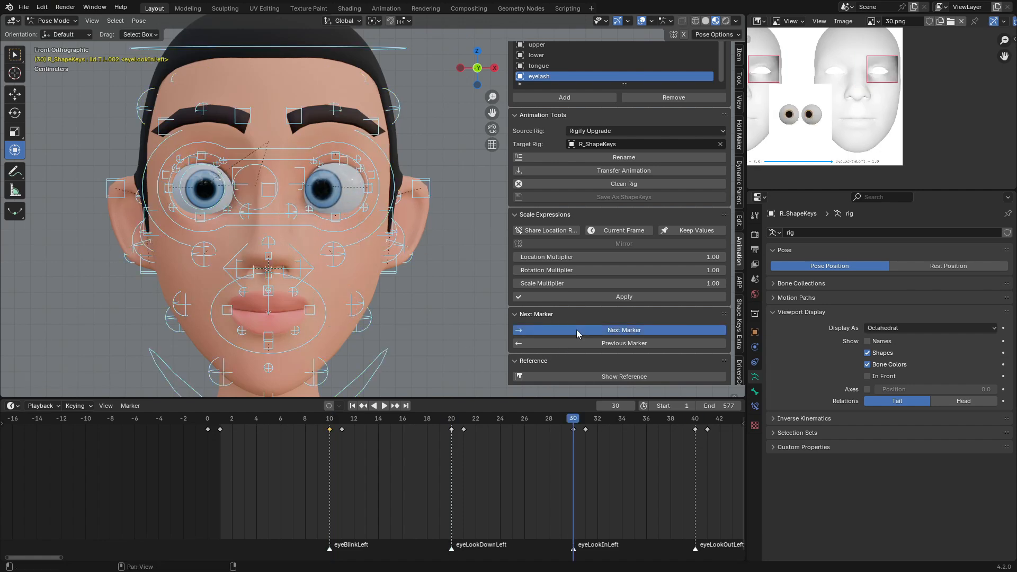
pyautogui.tripleClick(576, 329)
pyautogui.tripleClick(576, 330)
pyautogui.tripleClick(576, 329)
pyautogui.tripleClick(576, 329)
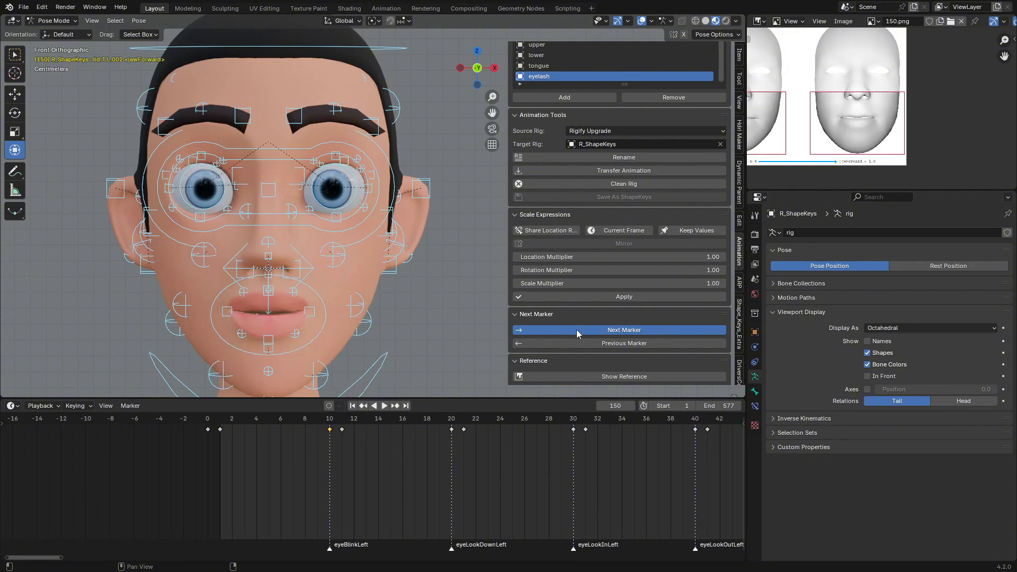
pyautogui.click(576, 329)
pyautogui.click(576, 329)
pyautogui.click(576, 330)
pyautogui.click(576, 342)
# Step: Examine the mouth shape of the jawRight pose up close, selecting the upper middle lip control
pyautogui.keyDown('shift'); pyautogui.moveTo(319, 326); pyautogui.dragTo(386, 224, button='middle'); pyautogui.keyUp('shift')
pyautogui.scroll(1, 386, 225)
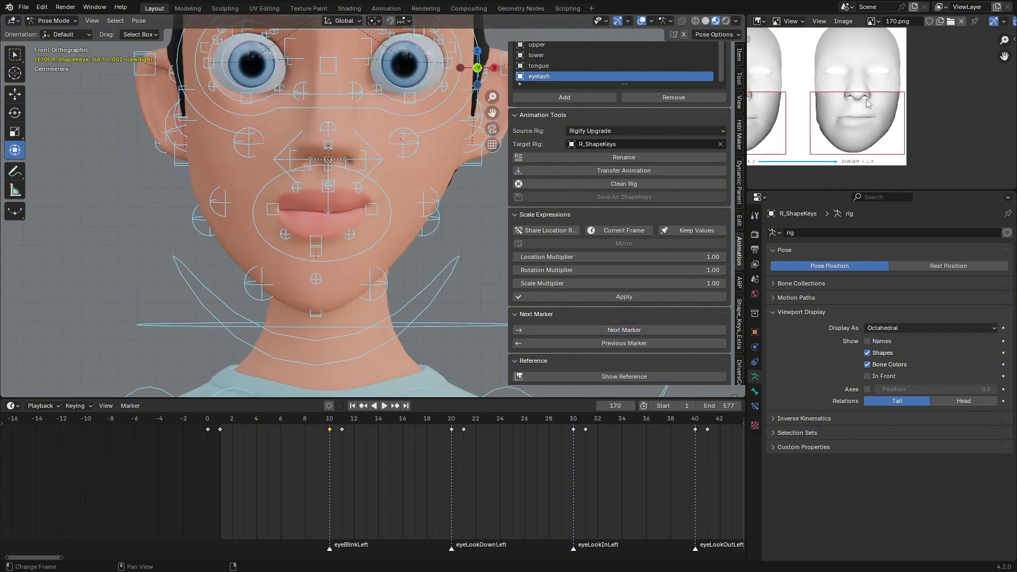
pyautogui.scroll(4, 866, 100)
pyautogui.keyDown('shift'); pyautogui.moveTo(324, 222); pyautogui.dragTo(347, 225, button='middle'); pyautogui.keyUp('shift')
pyautogui.scroll(7, 346, 225)
pyautogui.rightClick(313, 172)
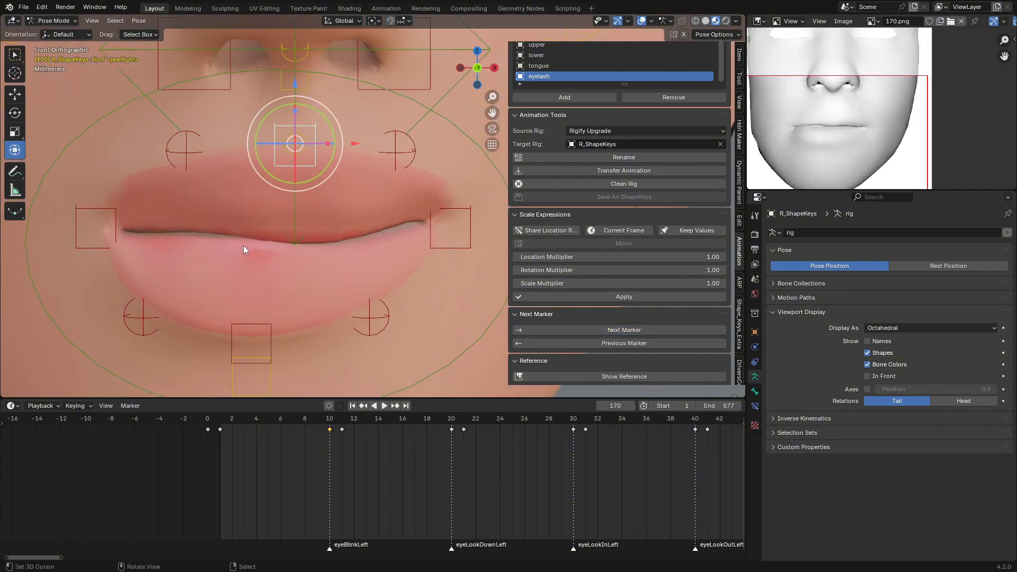
# Step: Go to the jawOpen marker at frame 180 and rotate the jaw_master bone upward in side view to reduce the mouth opening
pyautogui.click(604, 329)
pyautogui.scroll(-5, 398, 296)
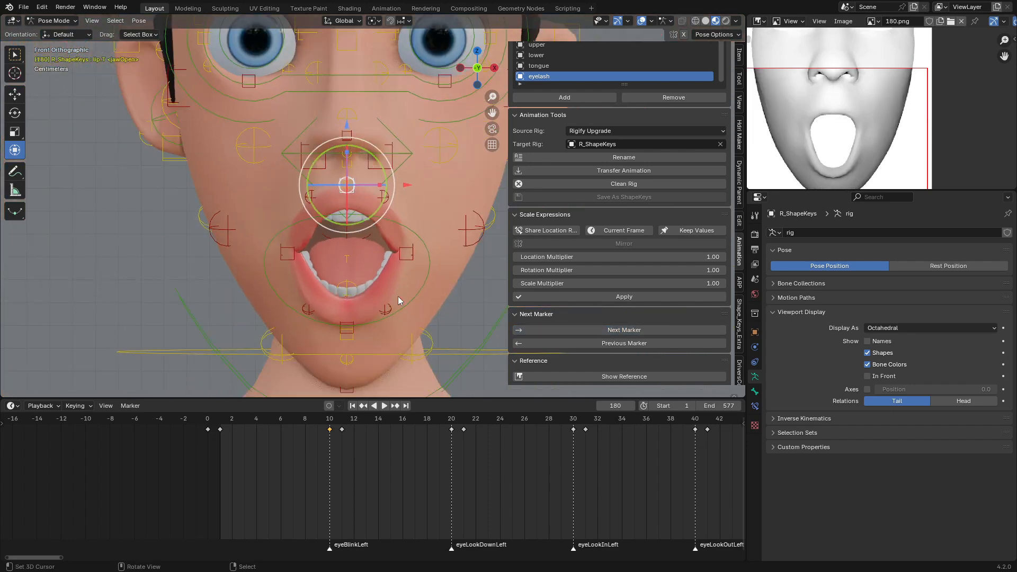
pyautogui.scroll(-2, 398, 296)
pyautogui.moveTo(398, 296); pyautogui.dragTo(289, 230, button='middle')
pyautogui.scroll(3, 289, 231)
pyautogui.moveTo(290, 231); pyautogui.dragTo(341, 270, button='middle')
pyautogui.rightClick(272, 236)
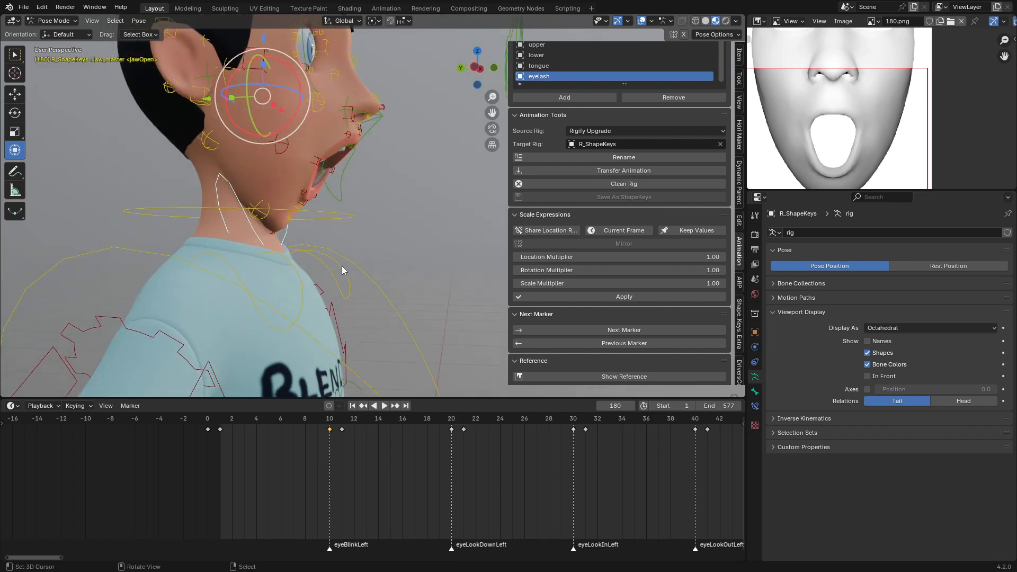
pyautogui.moveTo(282, 138); pyautogui.dragTo(292, 127)
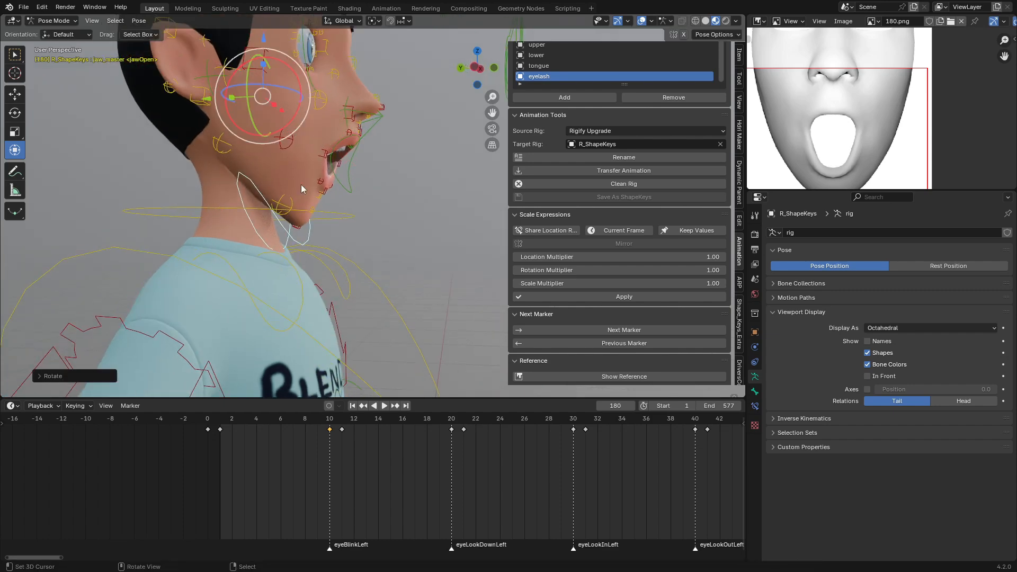
# Step: Rotate the jaw_master bone around the X axis in front view to refine the jawOpen mouth opening against its reference
pyautogui.press('KP_1')
pyautogui.scroll(6, 278, 166)
pyautogui.keyDown('shift'); pyautogui.moveTo(211, 213); pyautogui.dragTo(421, 234, button='middle'); pyautogui.keyUp('shift')
pyautogui.keyDown('shift'); pyautogui.moveTo(191, 238); pyautogui.dragTo(361, 254, button='middle'); pyautogui.keyUp('shift')
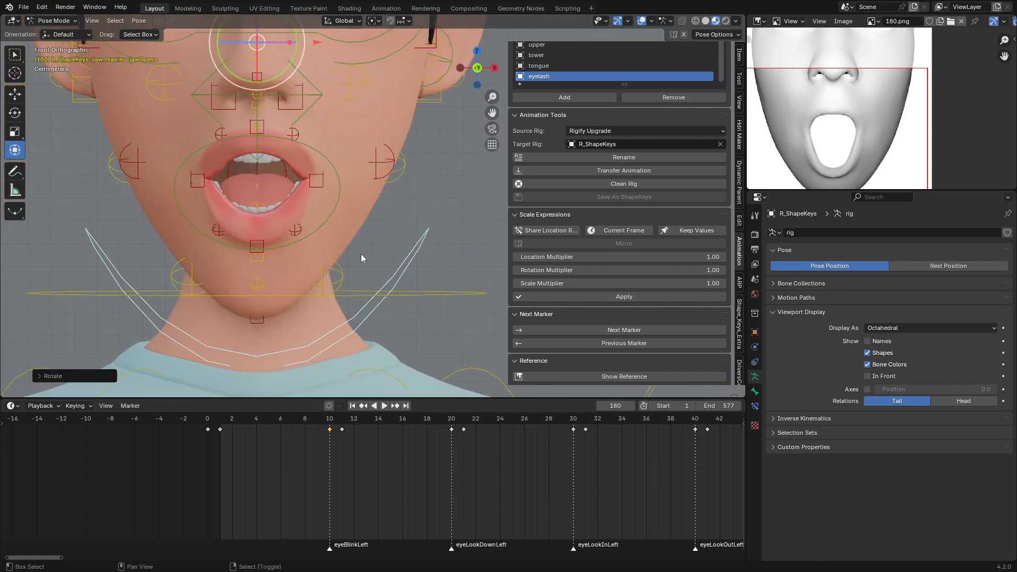
pyautogui.scroll(1, 366, 257)
pyautogui.press('r')
pyautogui.press('x')
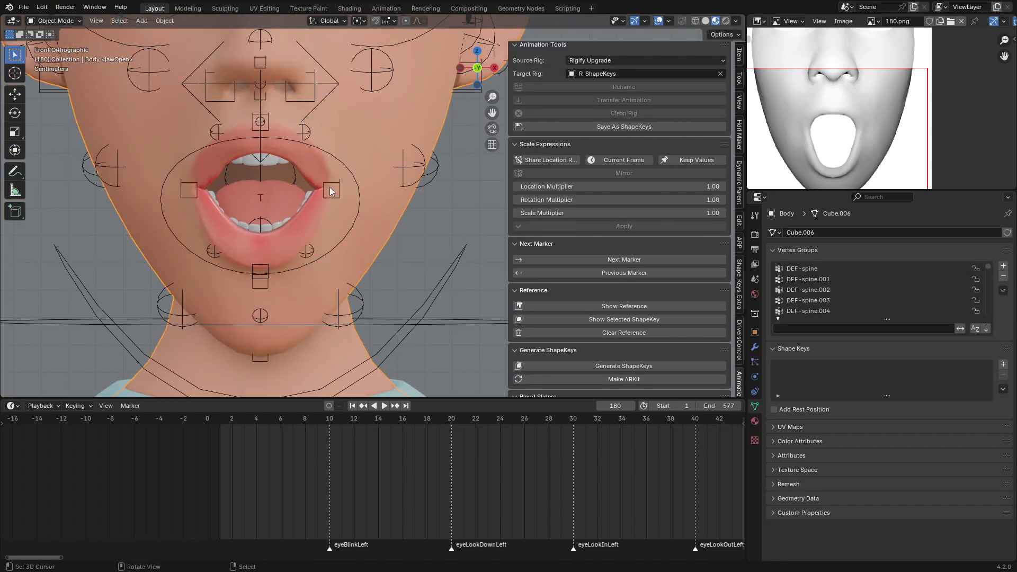
# Step: Move the left lip corner control of the jawOpen pose slightly inward with X mirroring enabled, and select all rig bones
pyautogui.rightClick(334, 182)
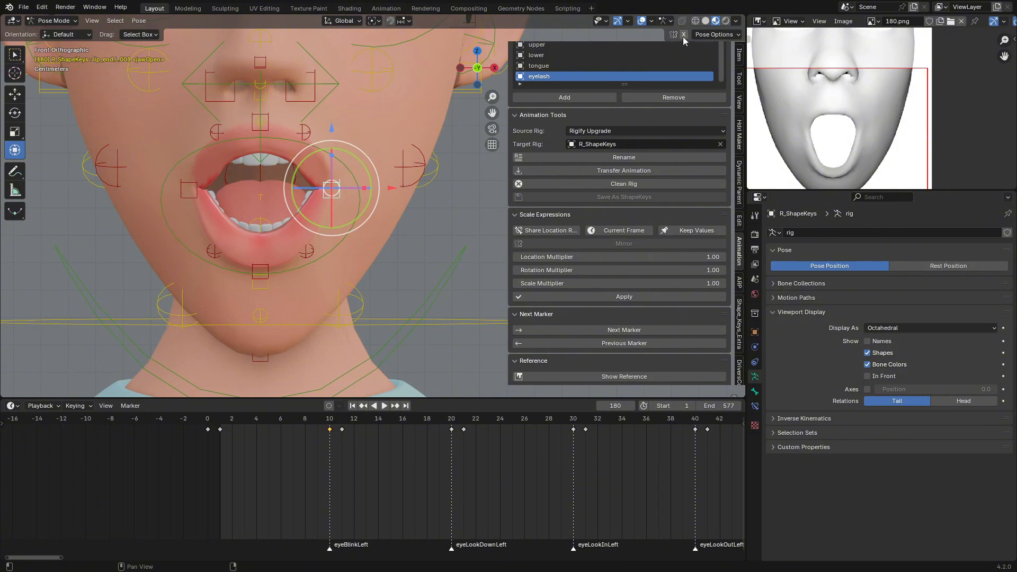
pyautogui.moveTo(391, 188); pyautogui.dragTo(385, 187)
pyautogui.scroll(-5, 384, 185)
pyautogui.press('a')
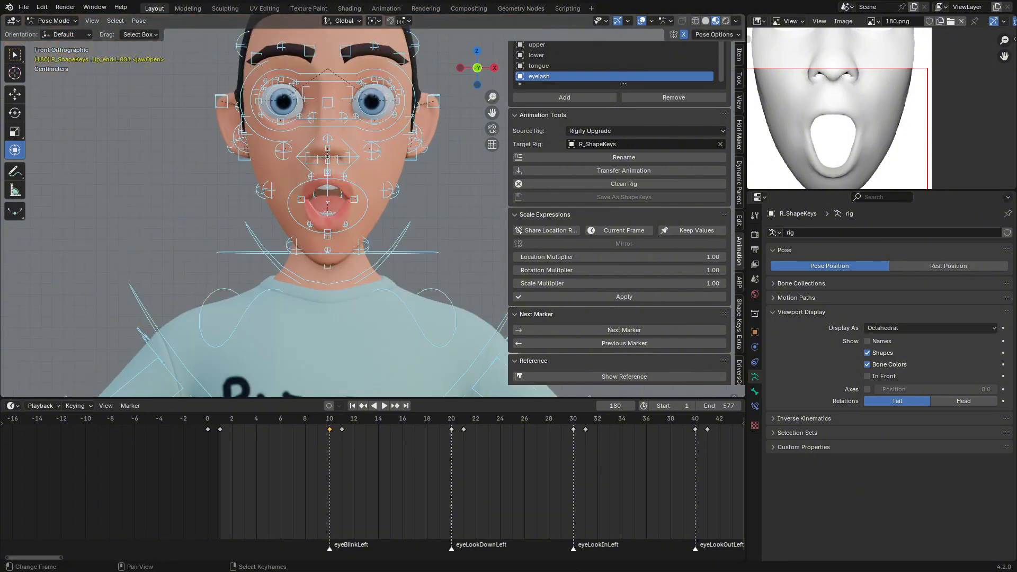
# Step: Advance through the markers from mouthFunnel to mouthRight at frame 220, comparing each pose with its reference image
pyautogui.scroll(-4, 632, 448)
pyautogui.moveTo(633, 449); pyautogui.dragTo(422, 502, button='middle')
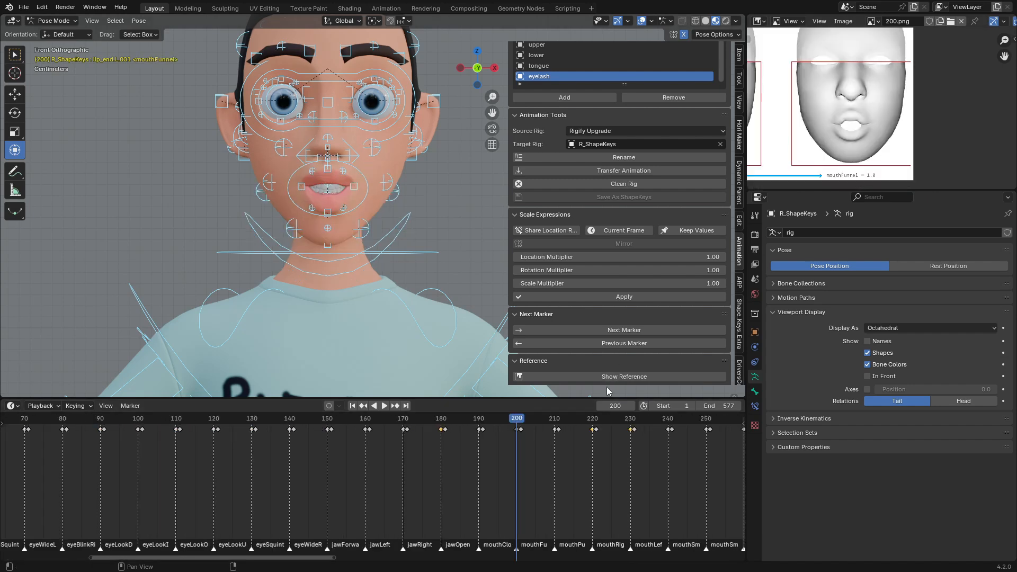
pyautogui.moveTo(588, 449); pyautogui.dragTo(477, 471, button='middle')
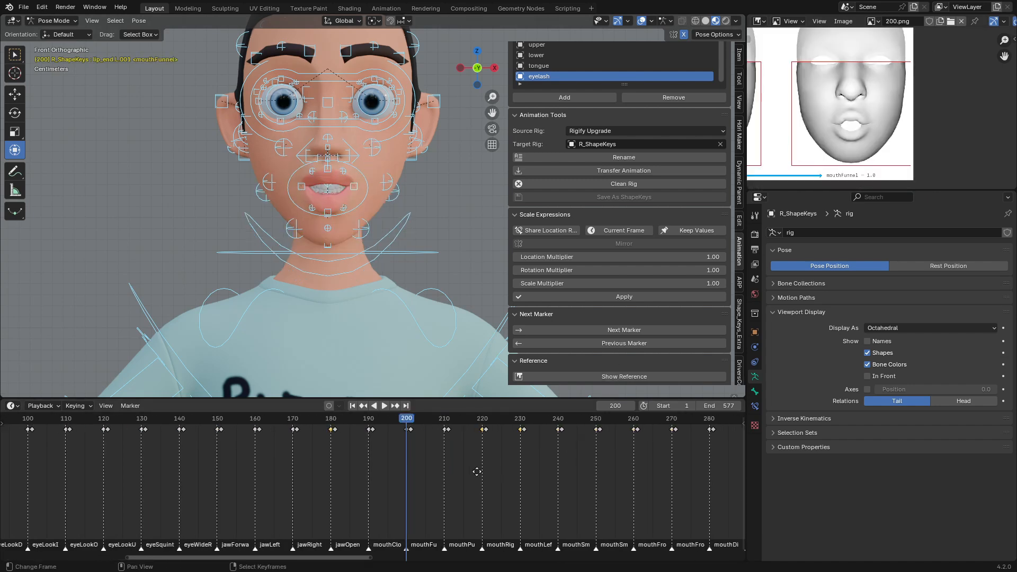
pyautogui.scroll(3, 426, 526)
pyautogui.scroll(-3, 831, 116)
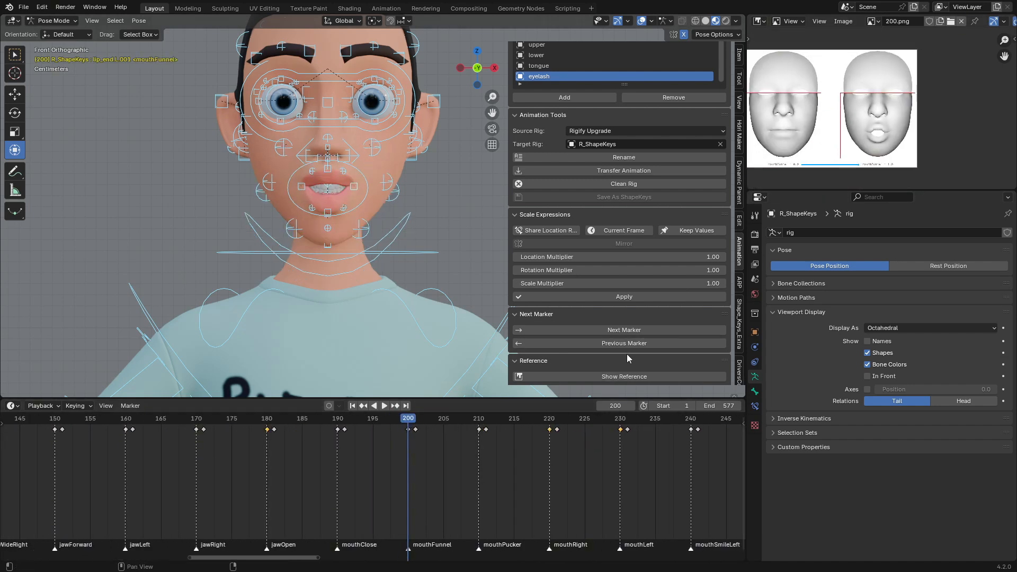
pyautogui.click(618, 330)
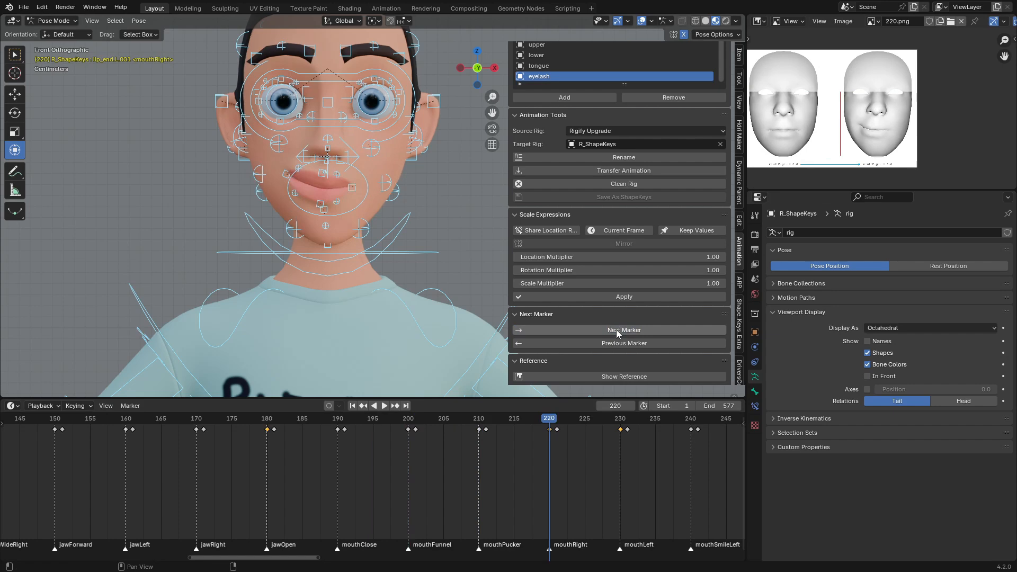
pyautogui.click(618, 332)
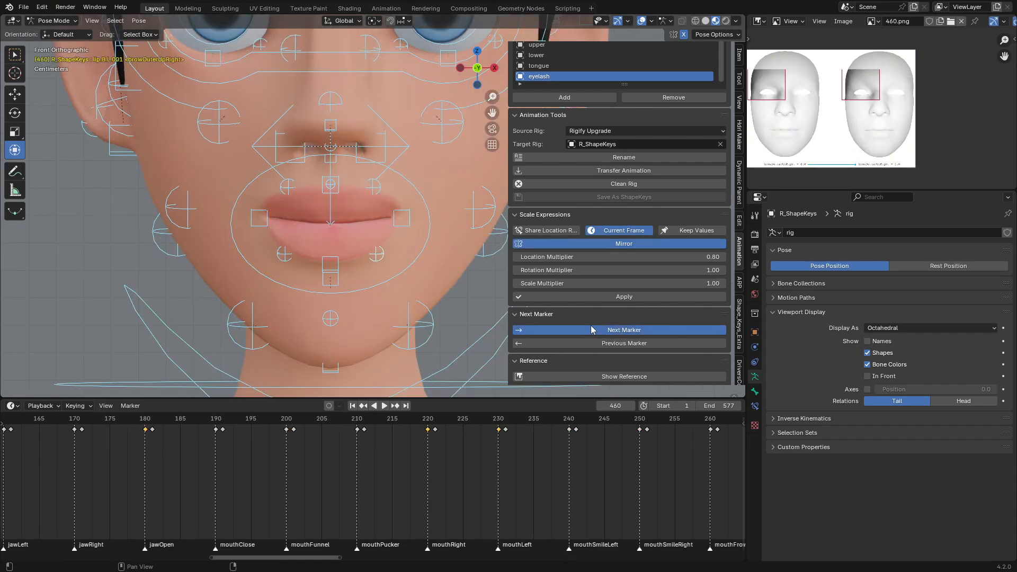
# Step: Review the remaining brow, cheek and nose poses marker by marker, from frame 460 to noseSneerLeft at frame 500
pyautogui.click(592, 330)
pyautogui.click(604, 344)
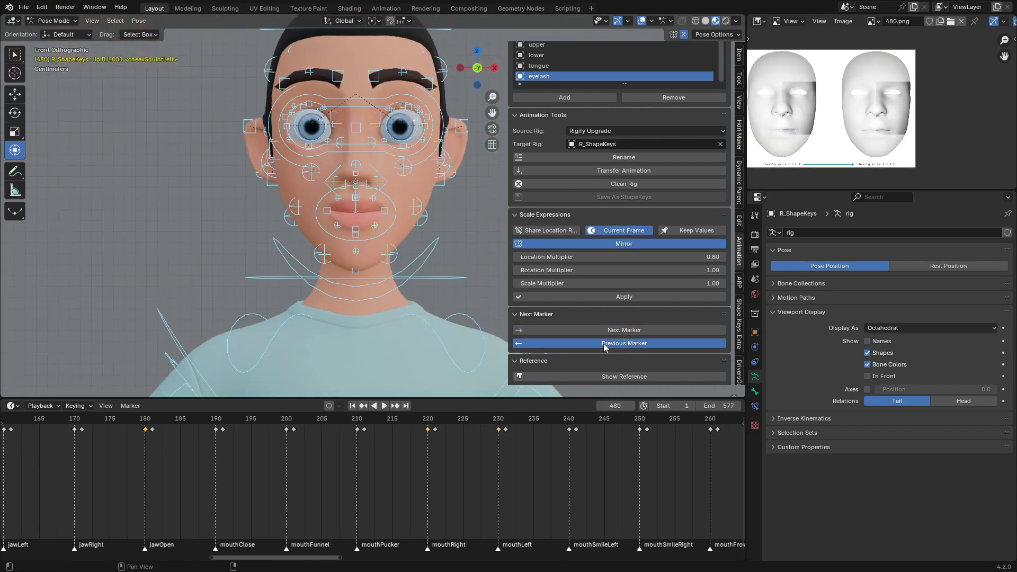
pyautogui.click(598, 332)
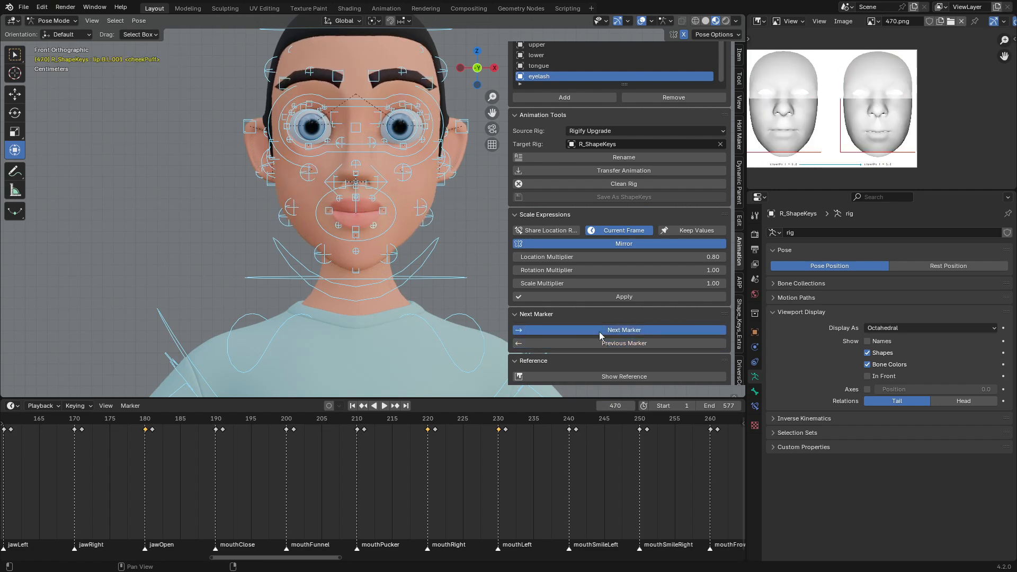
pyautogui.click(599, 331)
pyautogui.click(598, 331)
# Step: Return to Object Mode and generate shape keys for the registered face objects from the rig's expression poses
pyautogui.click(54, 21)
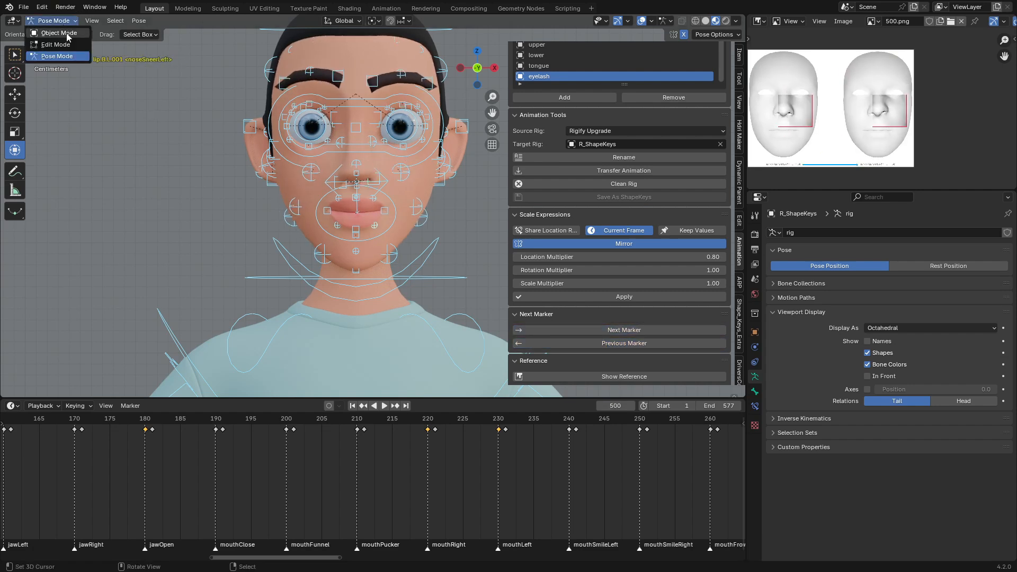
pyautogui.click(56, 32)
pyautogui.scroll(-12, 542, 490)
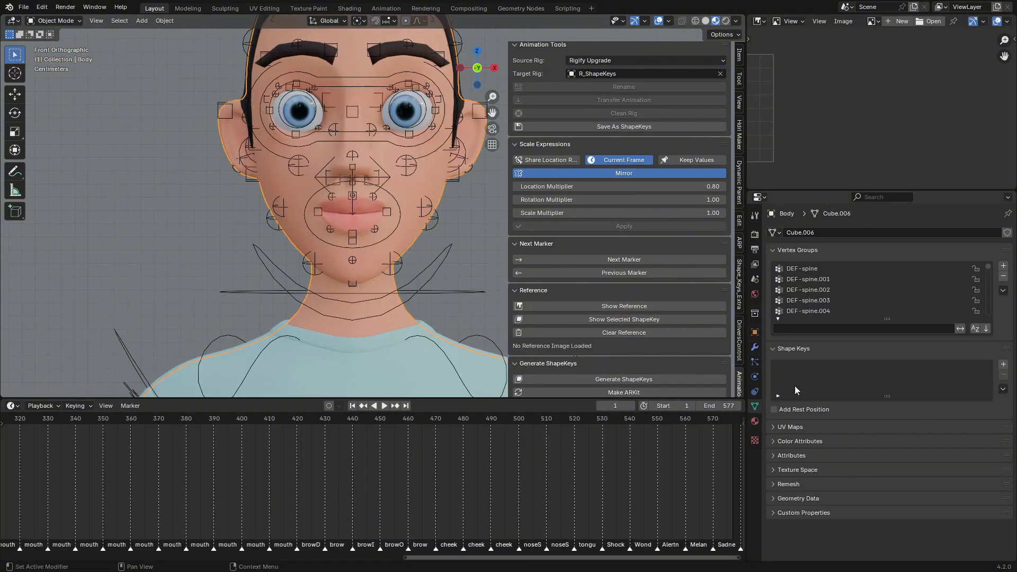
pyautogui.scroll(5, 635, 243)
pyautogui.scroll(-6, 637, 257)
pyautogui.scroll(-5, 609, 343)
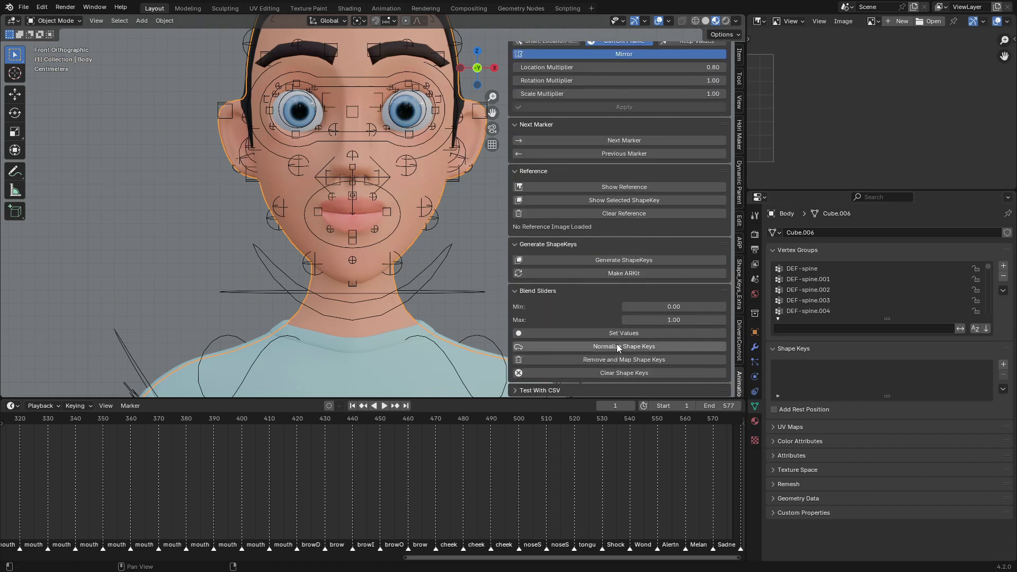
pyautogui.scroll(3, 708, 344)
pyautogui.scroll(-3, 710, 343)
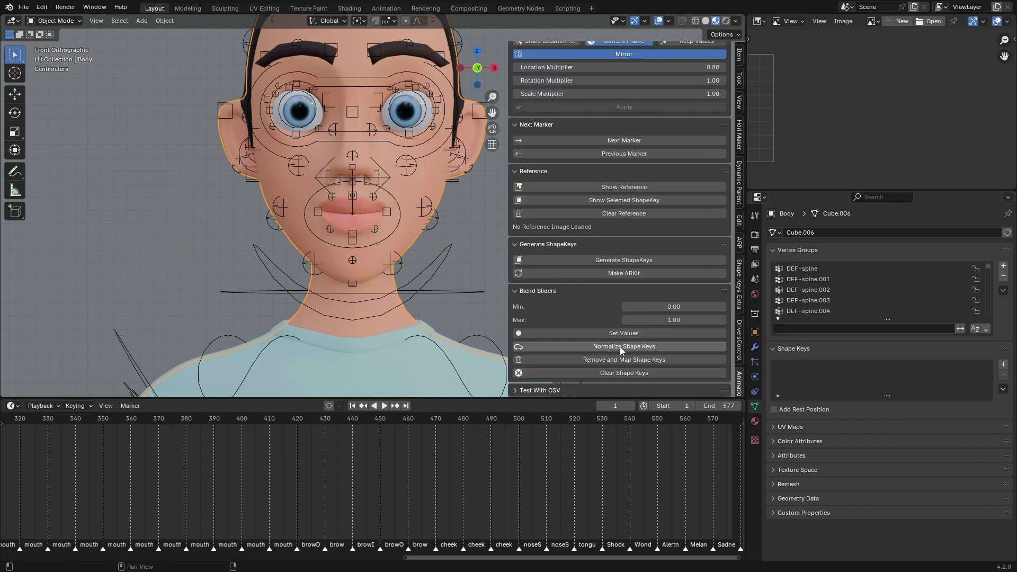
pyautogui.click(660, 260)
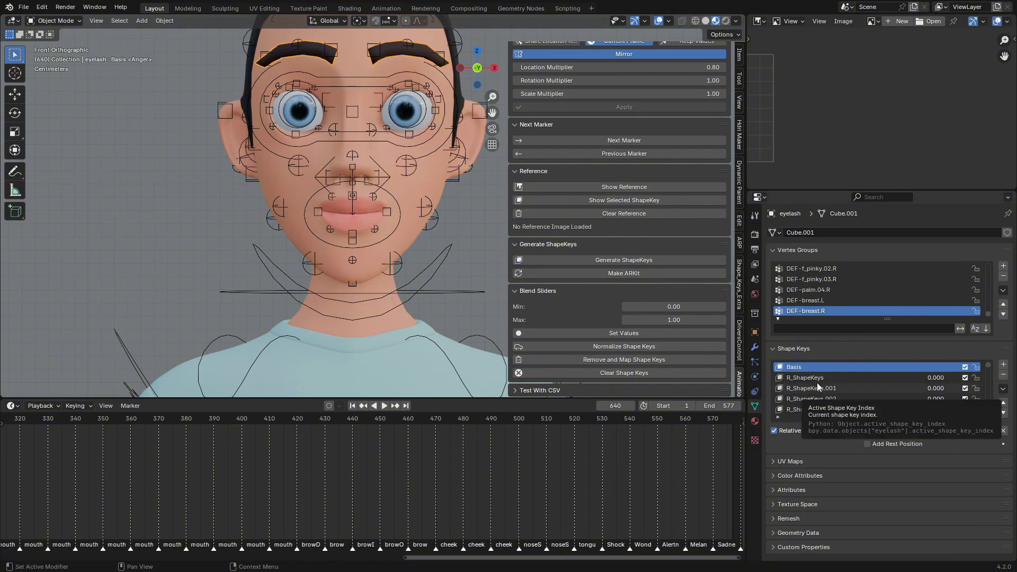
# Step: Convert the generated R_ShapeKeys names to ARKit names with Make ARKit and check the eyelash mesh's shape key list
pyautogui.scroll(-2, 818, 383)
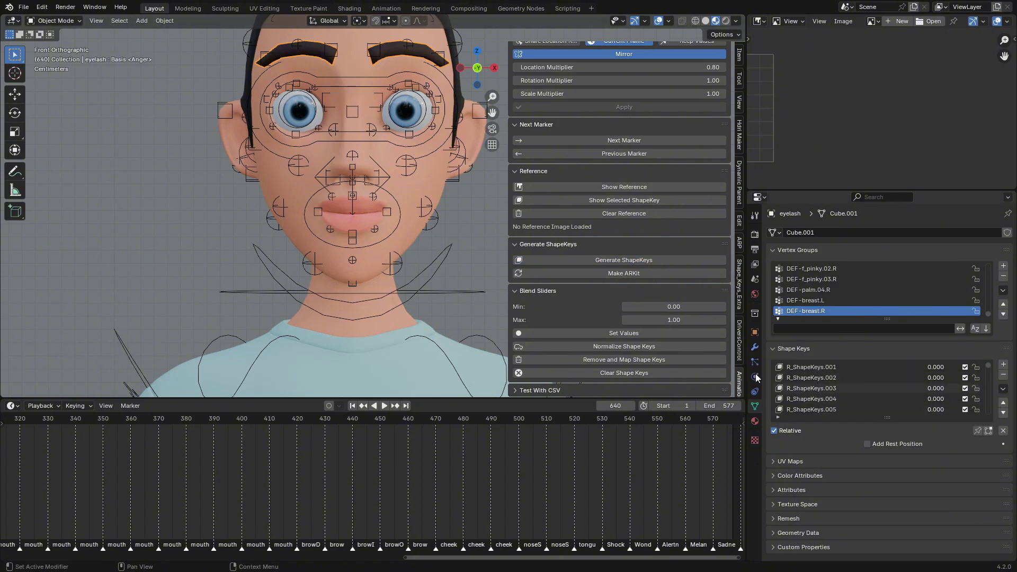
pyautogui.scroll(3, 370, 250)
pyautogui.scroll(-6, 527, 440)
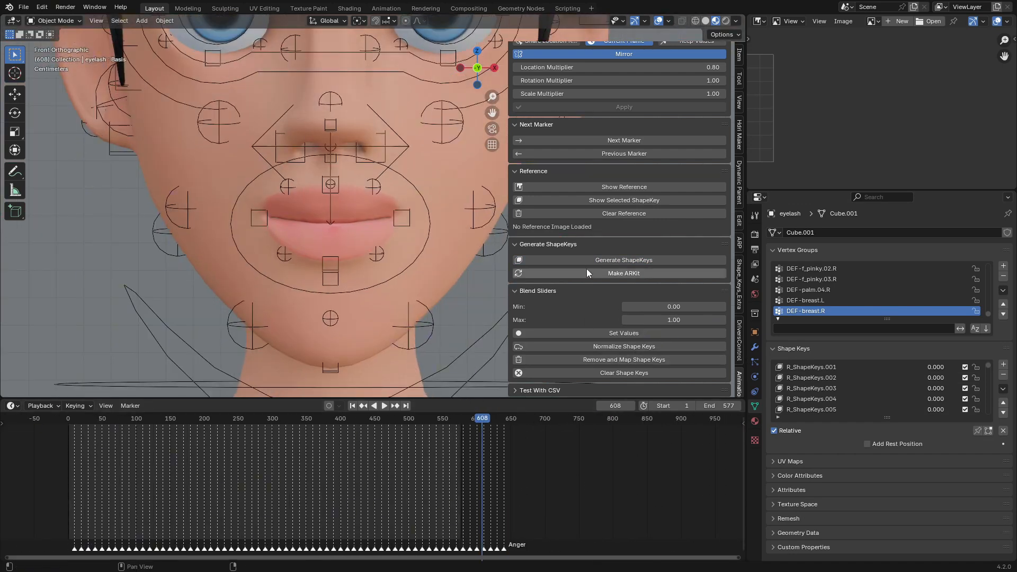
pyautogui.click(619, 274)
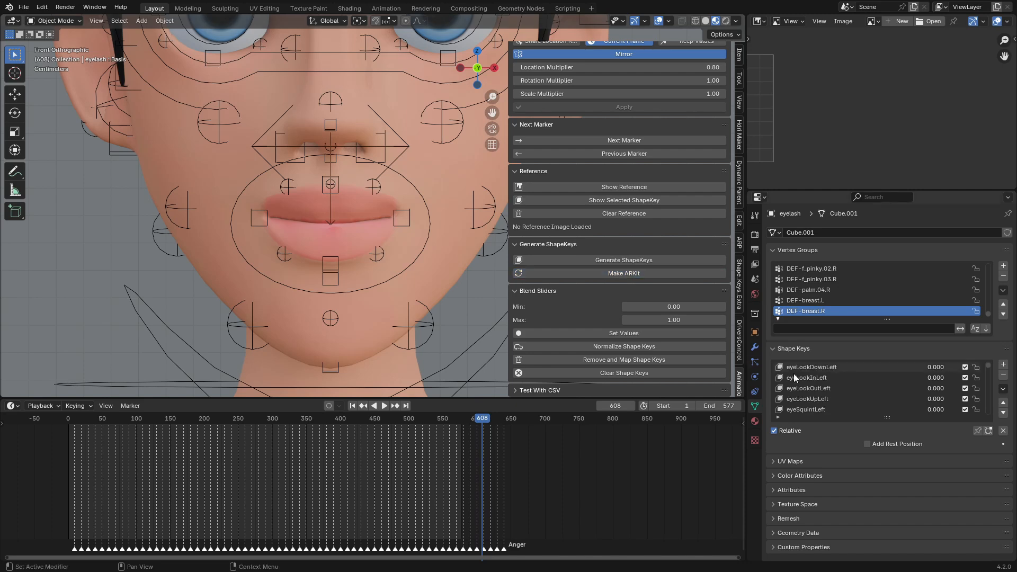
pyautogui.scroll(6, 505, 462)
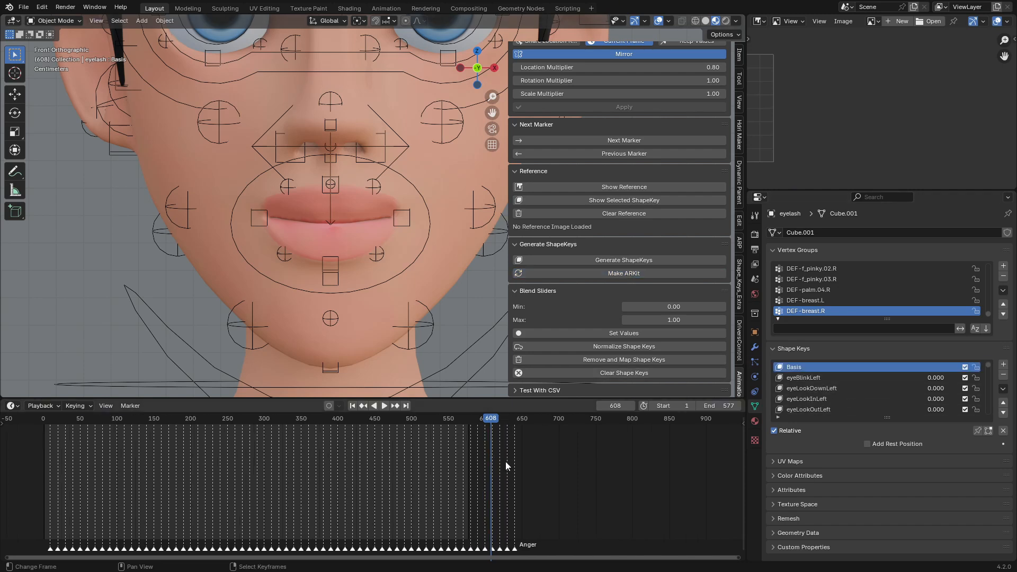
# Step: Clean the R_ShapeKeys rig of its pose keyframes and expression markers, scrubbing the timeline to frame 383
pyautogui.moveTo(533, 455); pyautogui.dragTo(519, 452)
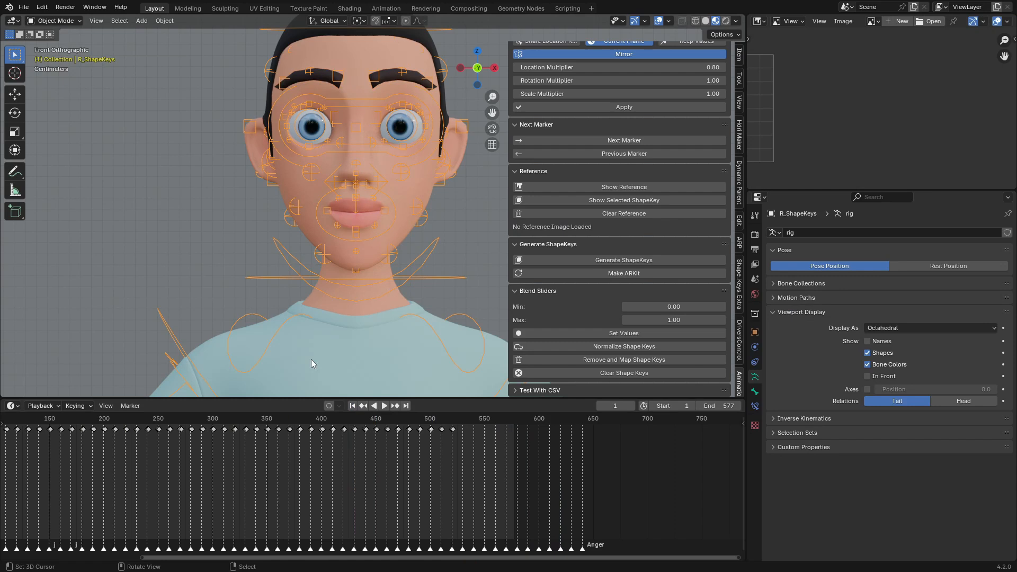
pyautogui.scroll(-4, 311, 359)
pyautogui.scroll(6, 359, 291)
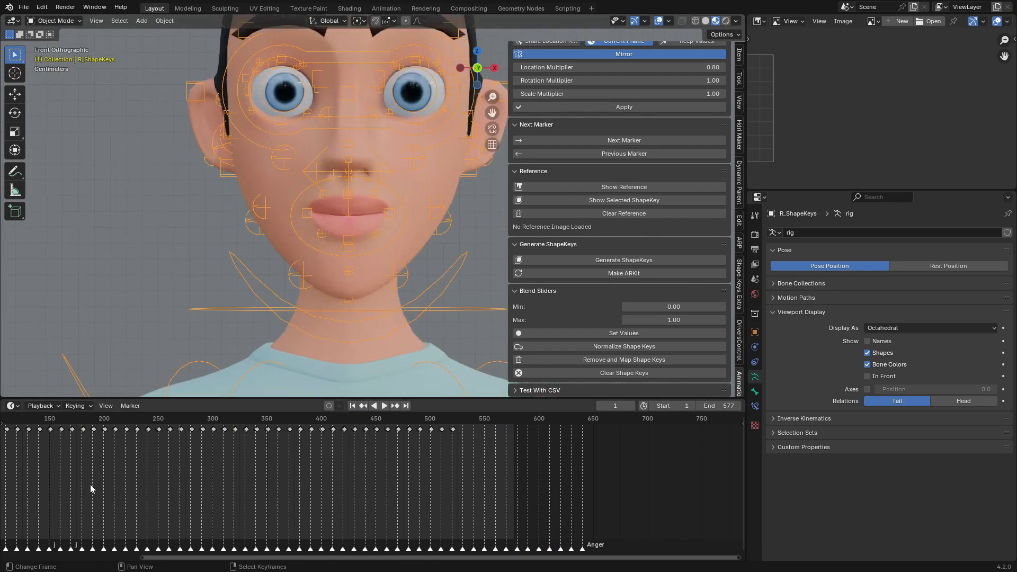
pyautogui.moveTo(90, 484); pyautogui.dragTo(303, 432)
pyautogui.scroll(10, 643, 273)
pyautogui.click(614, 220)
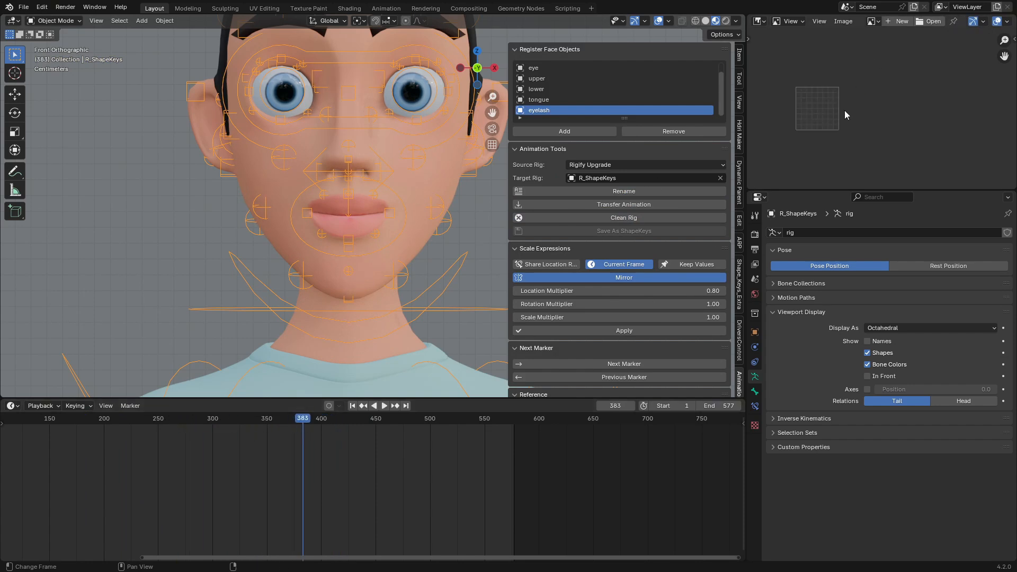
# Step: Clear the loaded reference images and scrub the timeline to frame 466
pyautogui.scroll(-5, 623, 347)
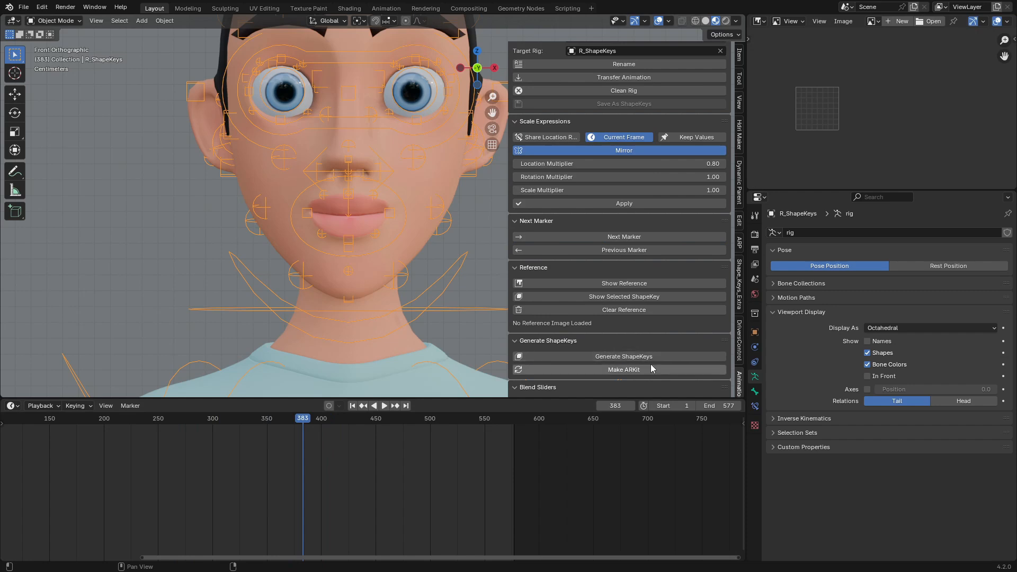
pyautogui.scroll(-4, 635, 344)
pyautogui.click(642, 215)
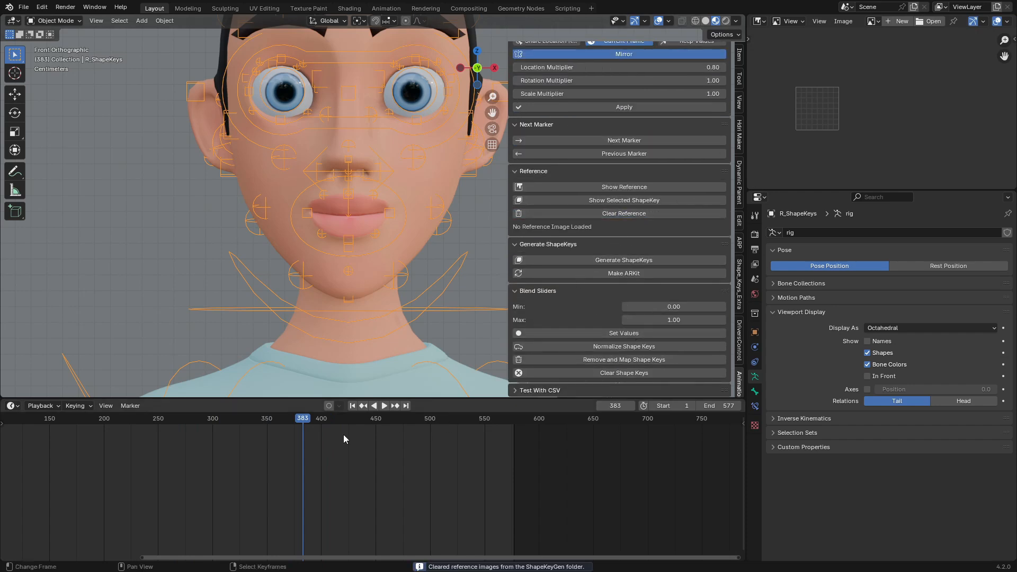
pyautogui.moveTo(343, 434); pyautogui.dragTo(392, 433)
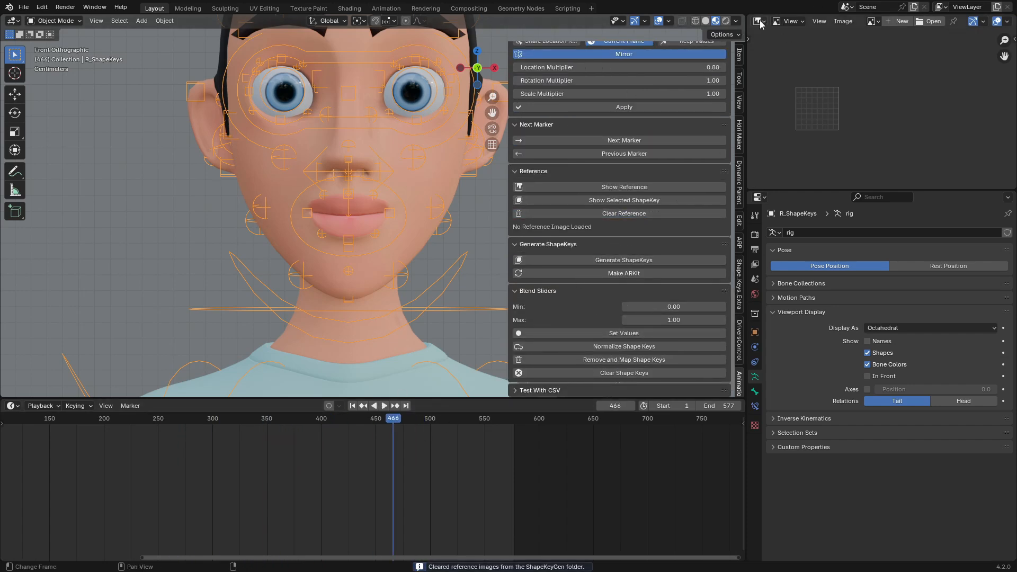
# Step: Test the jawOpen shape key on the Body mesh at its maximum value, viewing the mouth from an angle
pyautogui.click(450, 270)
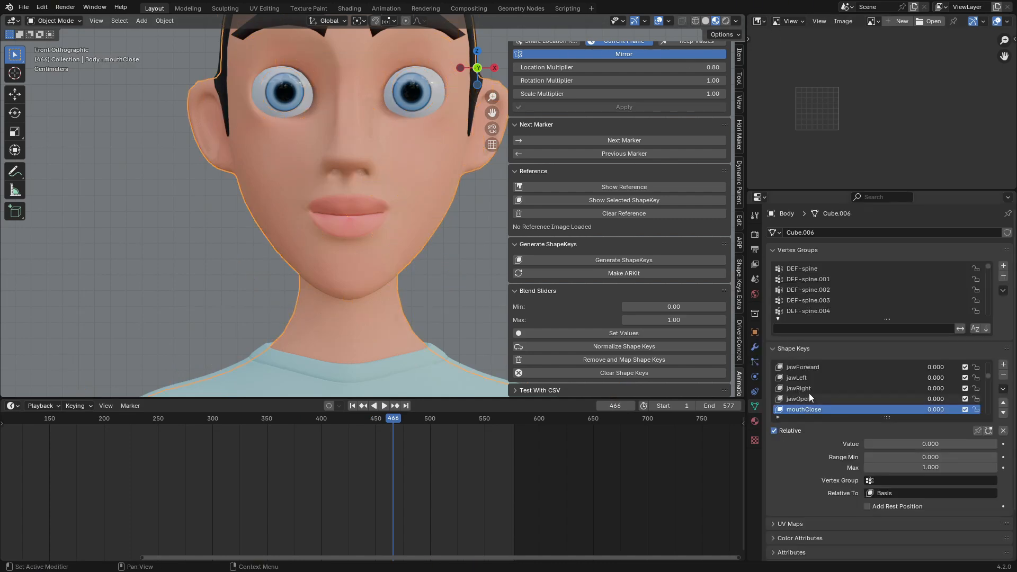
pyautogui.click(809, 397)
pyautogui.moveTo(867, 444); pyautogui.dragTo(996, 444)
pyautogui.moveTo(350, 208); pyautogui.dragTo(449, 245, button='middle')
pyautogui.press('g')
pyautogui.press('Escape')
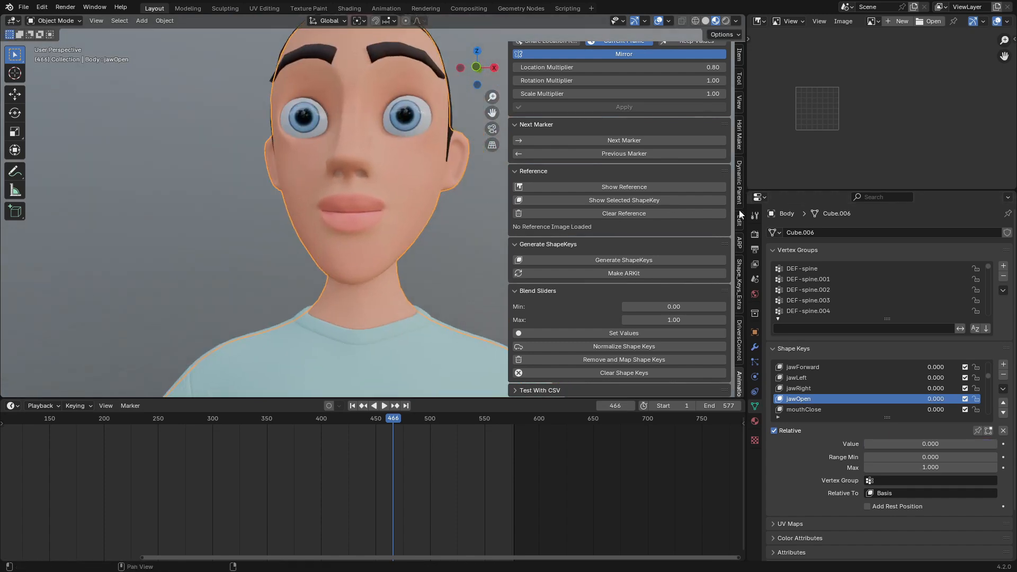
# Step: Add the Body and all other character meshes to the ShapeKey Drivers list and create the drivers
pyautogui.click(740, 338)
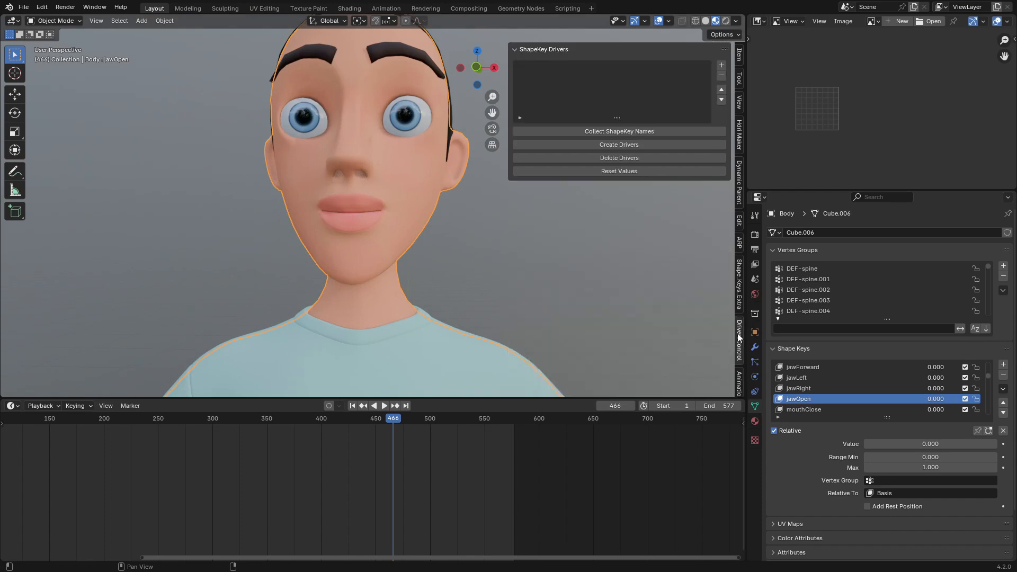
pyautogui.press('g')
pyautogui.rightClick(449, 221)
pyautogui.scroll(-4, 418, 237)
pyautogui.moveTo(392, 222); pyautogui.dragTo(449, 186, button='middle')
pyautogui.scroll(4, 392, 227)
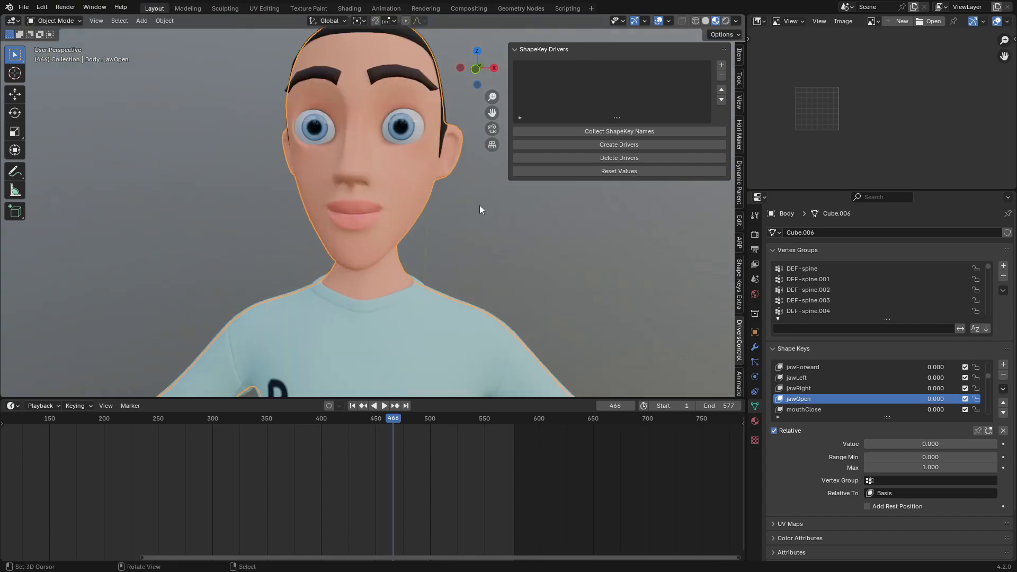
pyautogui.click(721, 65)
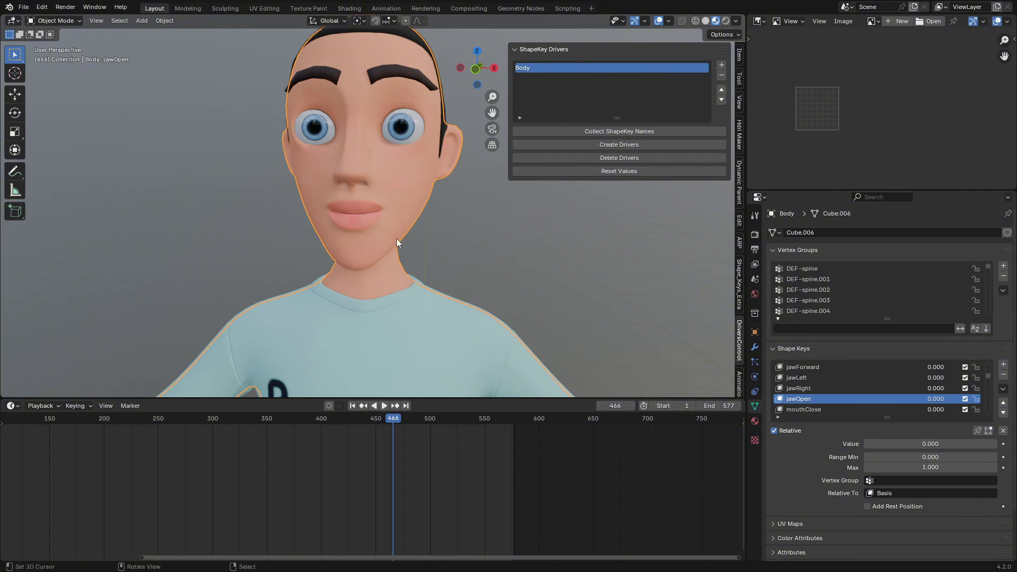
pyautogui.press('a')
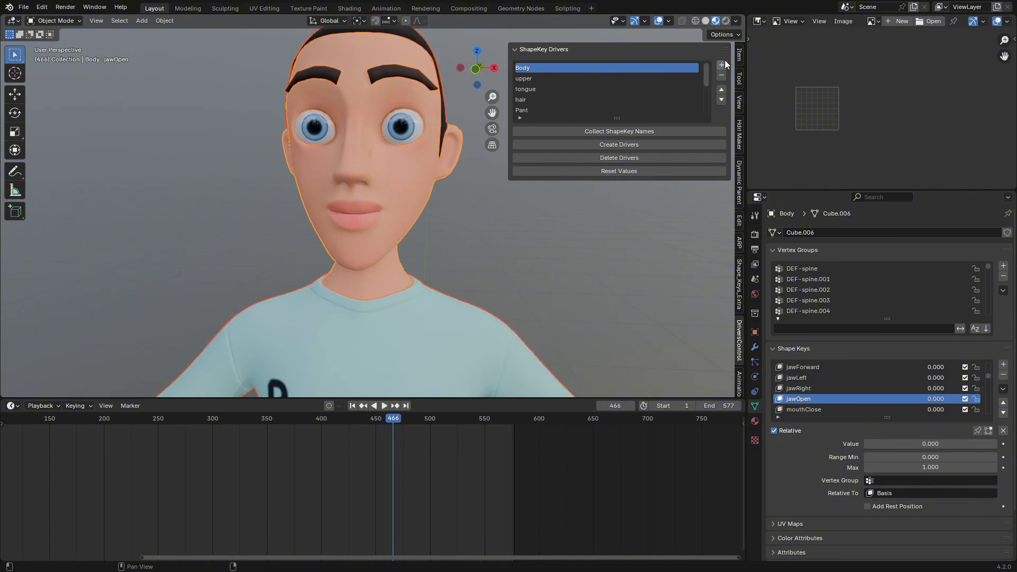
pyautogui.click(627, 143)
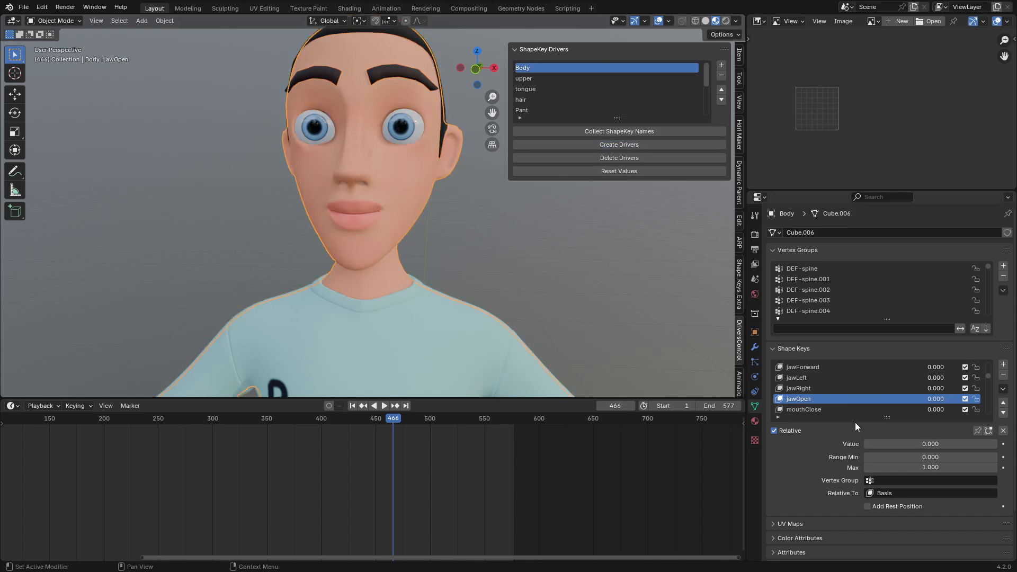
# Step: Test the driven jawOpen shape key at 1.000, examine the teeth and tongue, and return its value to 0
pyautogui.moveTo(875, 444); pyautogui.dragTo(996, 444)
pyautogui.scroll(5, 557, 297)
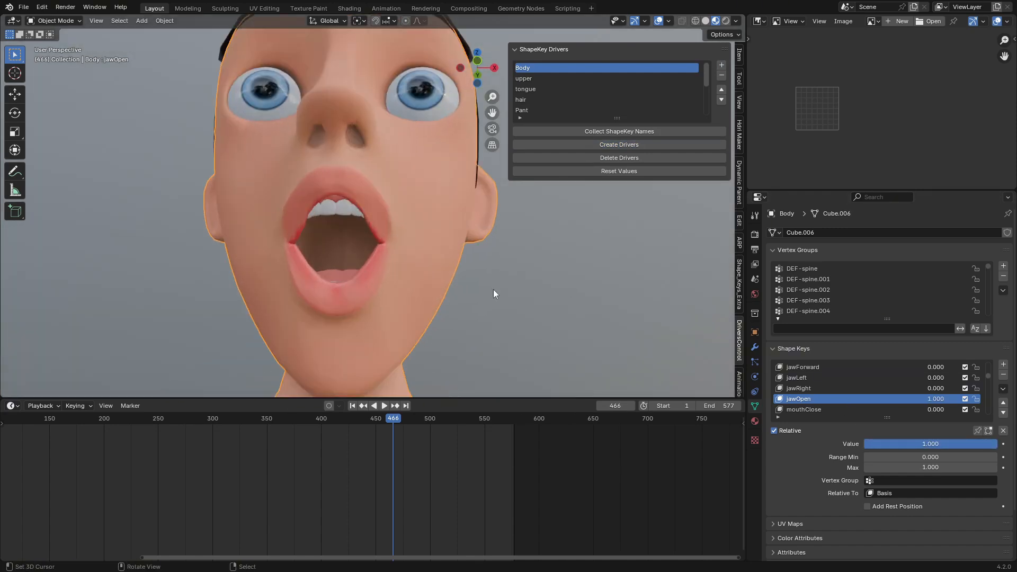
pyautogui.moveTo(315, 283); pyautogui.dragTo(317, 314, button='middle')
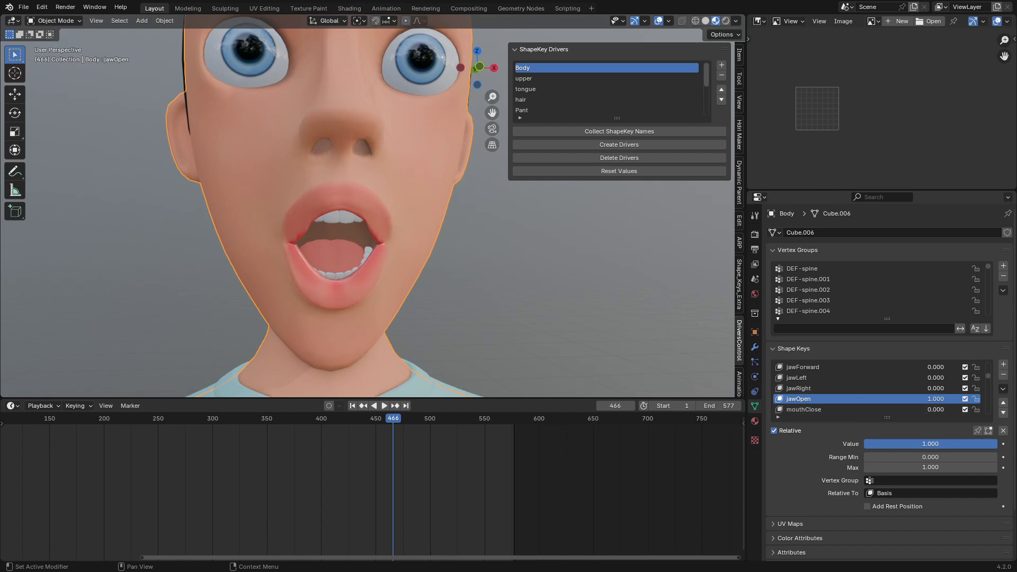
pyautogui.moveTo(979, 444); pyautogui.dragTo(895, 443)
# Step: Look through the Body mesh's eye shape keys and return the timeline to frame 1
pyautogui.scroll(15, 818, 374)
pyautogui.click(830, 388)
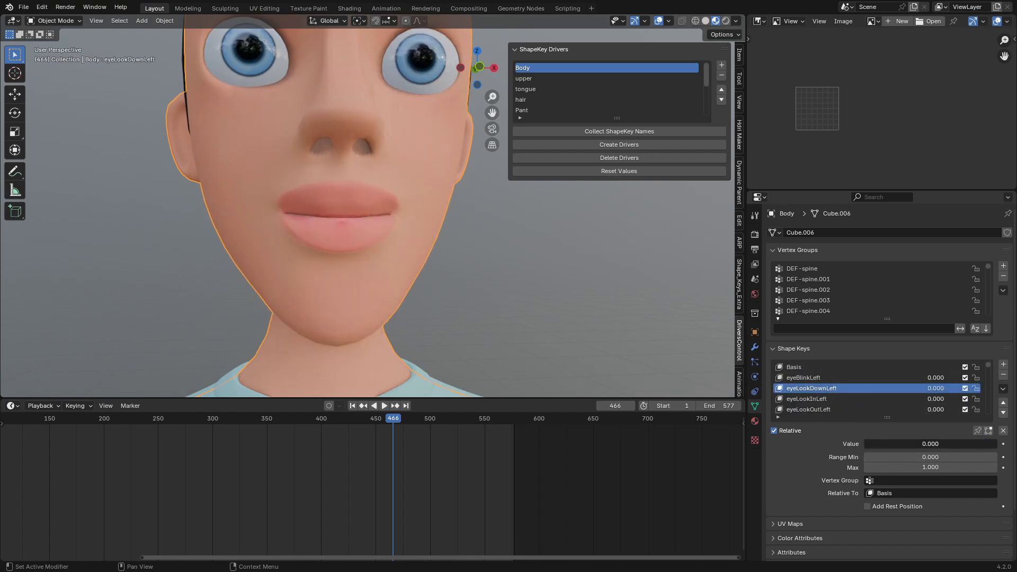
pyautogui.scroll(-2, 825, 393)
pyautogui.click(826, 388)
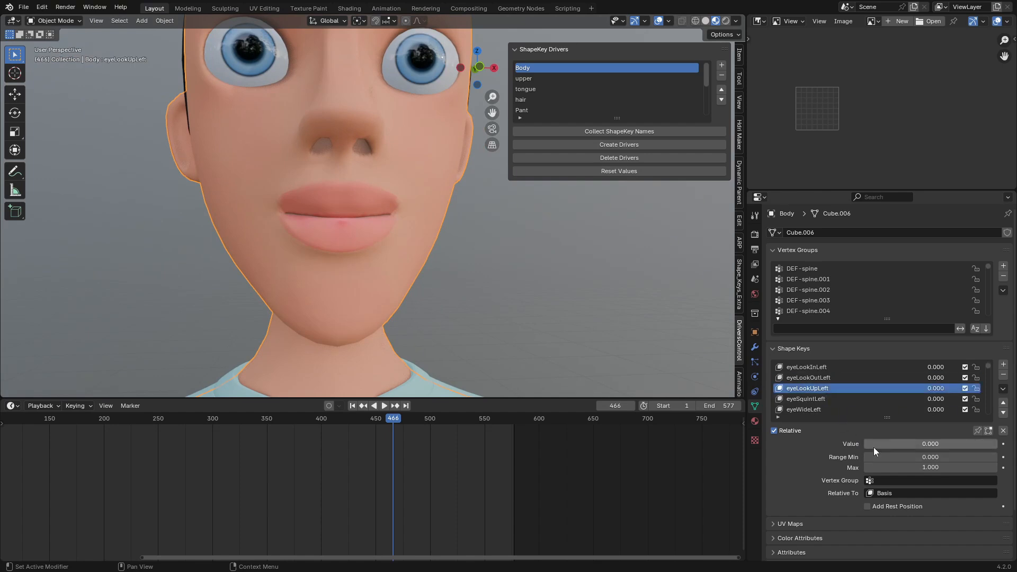
pyautogui.scroll(-5, 623, 225)
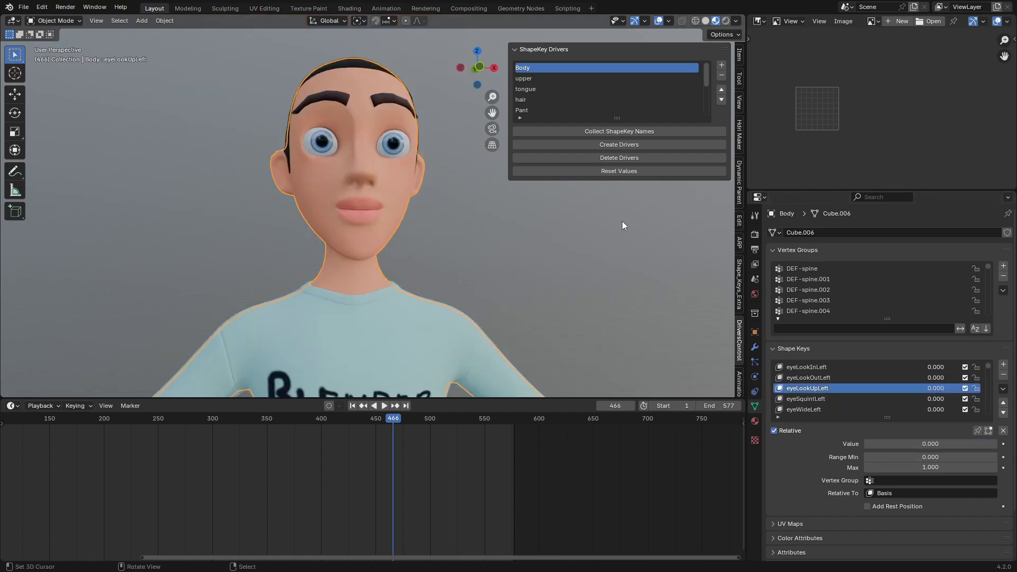
pyautogui.click(352, 406)
pyautogui.scroll(-3, 339, 438)
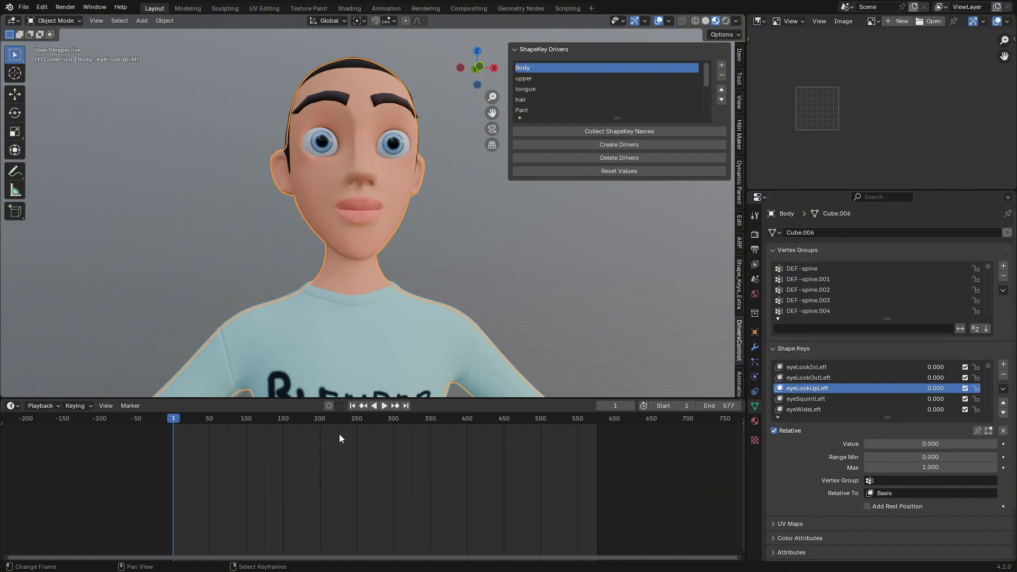
pyautogui.scroll(3, 413, 281)
pyautogui.scroll(-17, 826, 366)
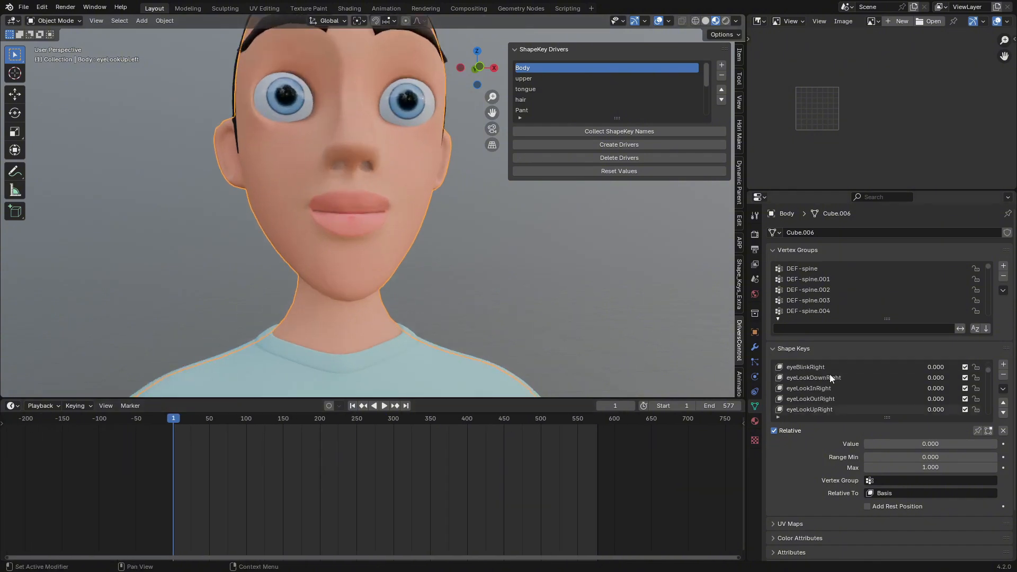
# Step: Set the eyeBlinkLeft shape key to 1.000 and examine the eyelid from the front
pyautogui.scroll(15, 829, 373)
pyautogui.click(829, 376)
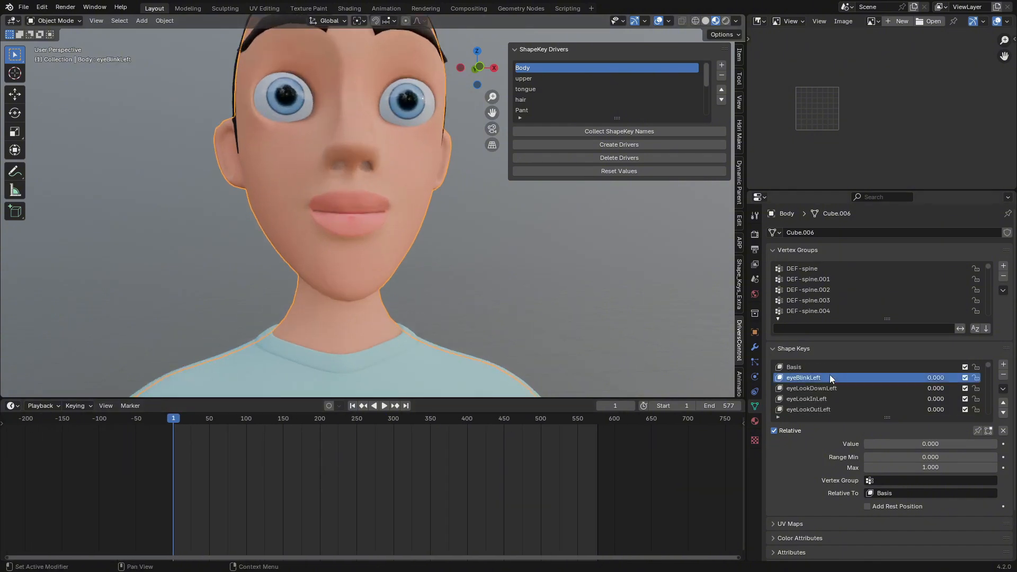
pyautogui.moveTo(875, 442); pyautogui.dragTo(942, 442)
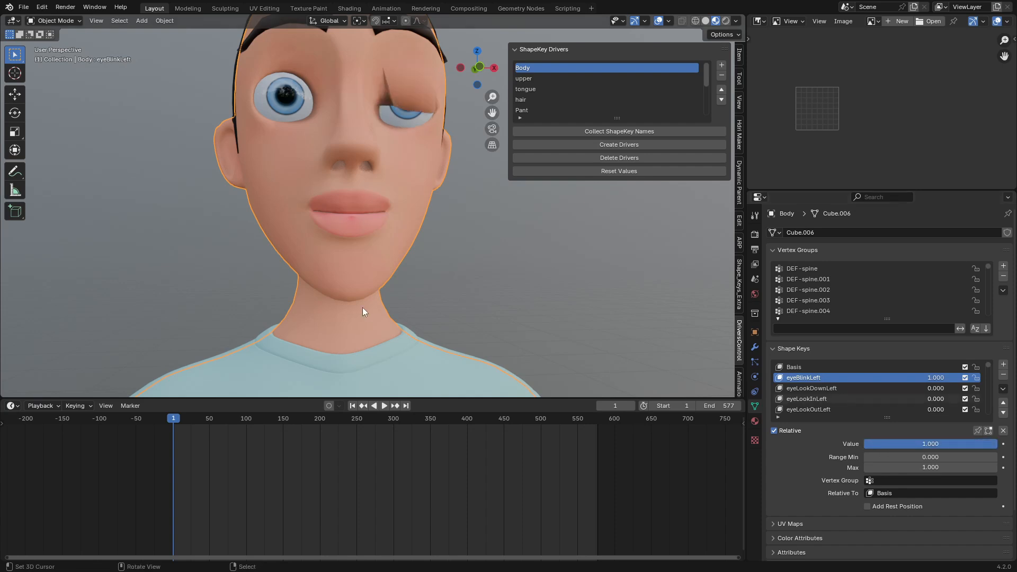
pyautogui.press('KP_1')
pyautogui.scroll(4, 351, 268)
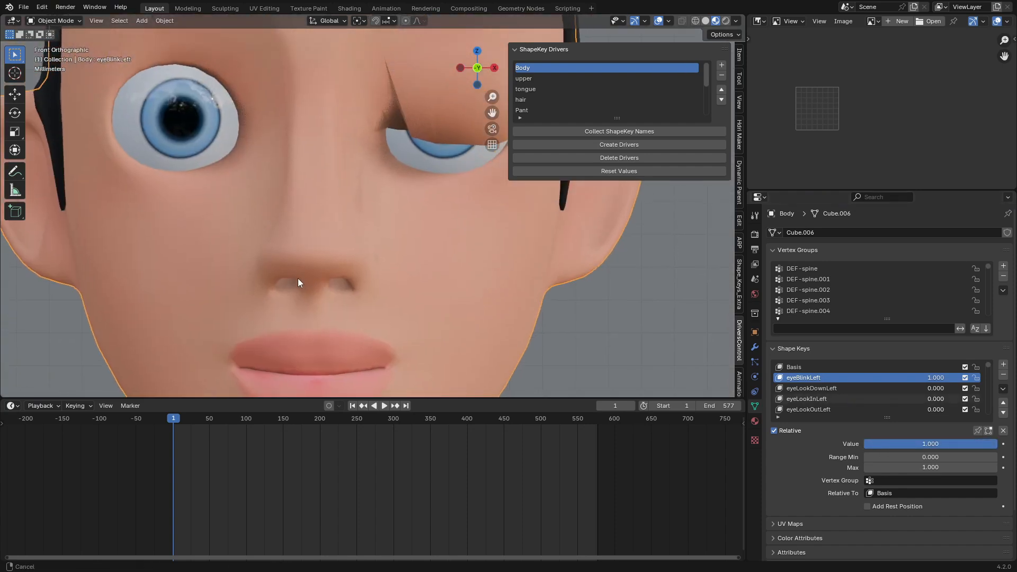
pyautogui.keyDown('shift'); pyautogui.moveTo(298, 278); pyautogui.dragTo(297, 280, button='middle'); pyautogui.keyUp('shift')
pyautogui.keyDown('shift'); pyautogui.moveTo(307, 229); pyautogui.dragTo(271, 227, button='middle'); pyautogui.keyUp('shift')
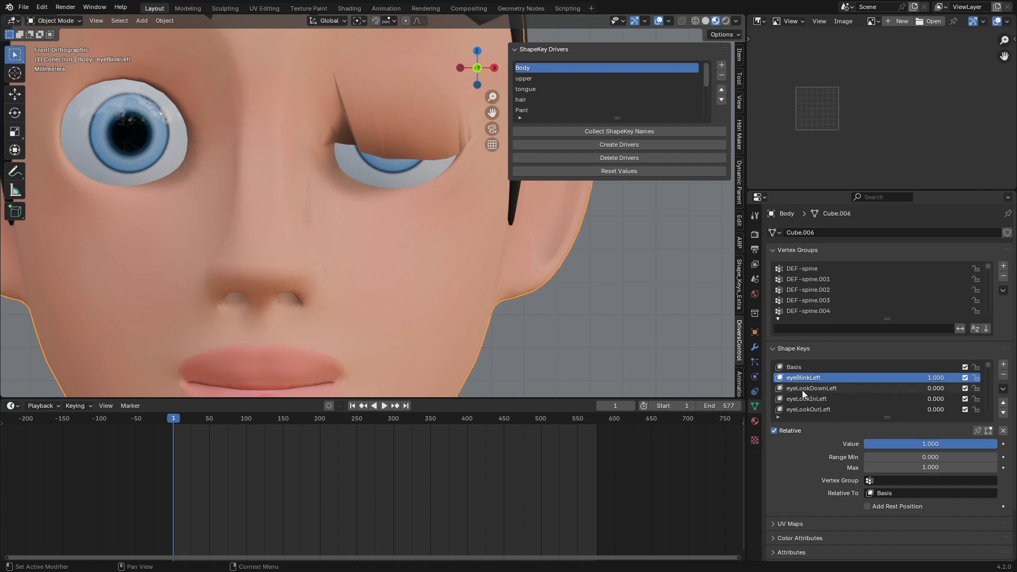
# Step: Show the reference image for the selected eyeBlinkLeft shape key and compare its closed eye with the character's
pyautogui.click(739, 385)
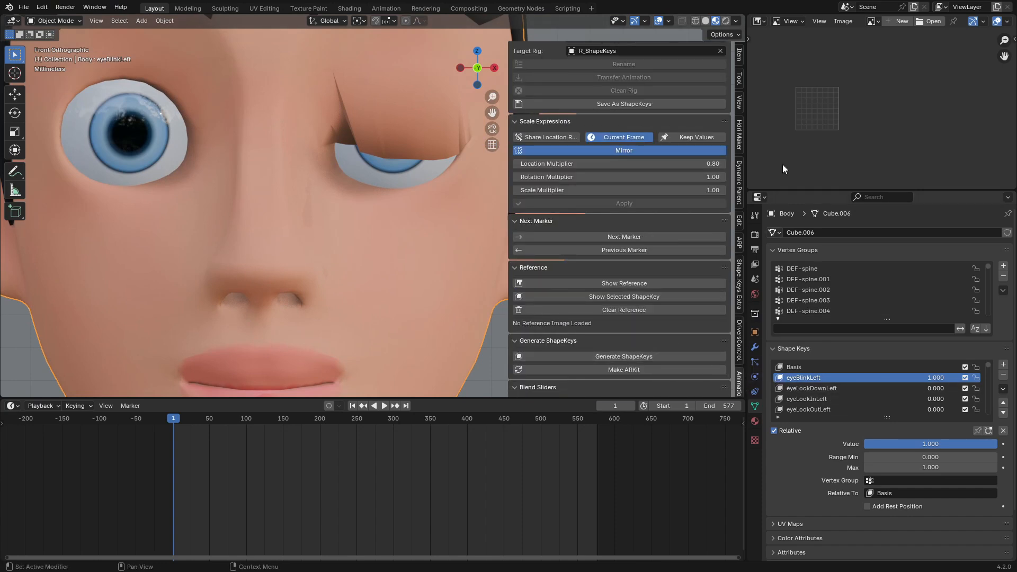
pyautogui.scroll(1, 843, 99)
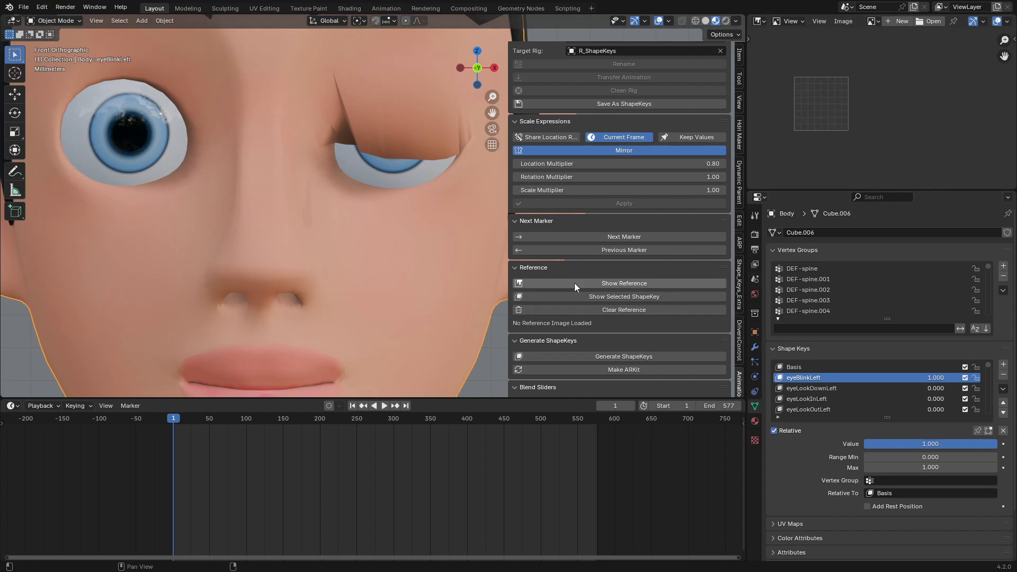
pyautogui.click(652, 295)
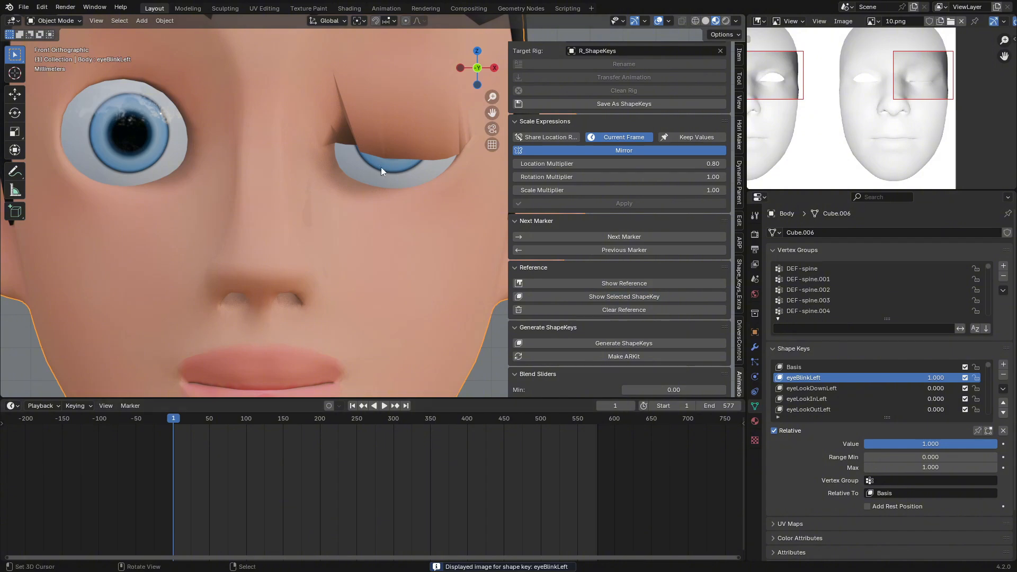
pyautogui.scroll(6, 937, 60)
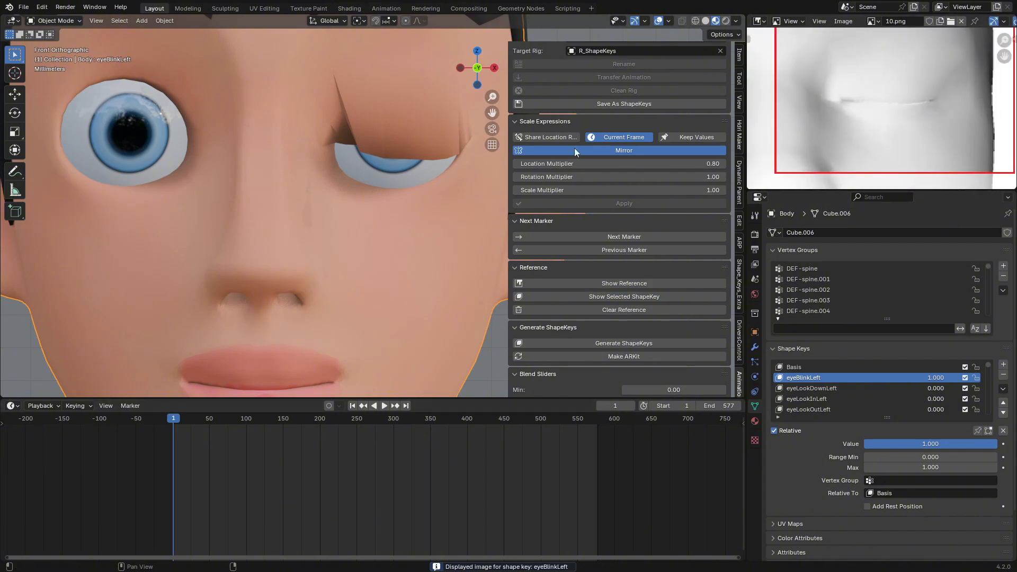
pyautogui.scroll(-5, 288, 128)
pyautogui.press('g')
pyautogui.press('Escape')
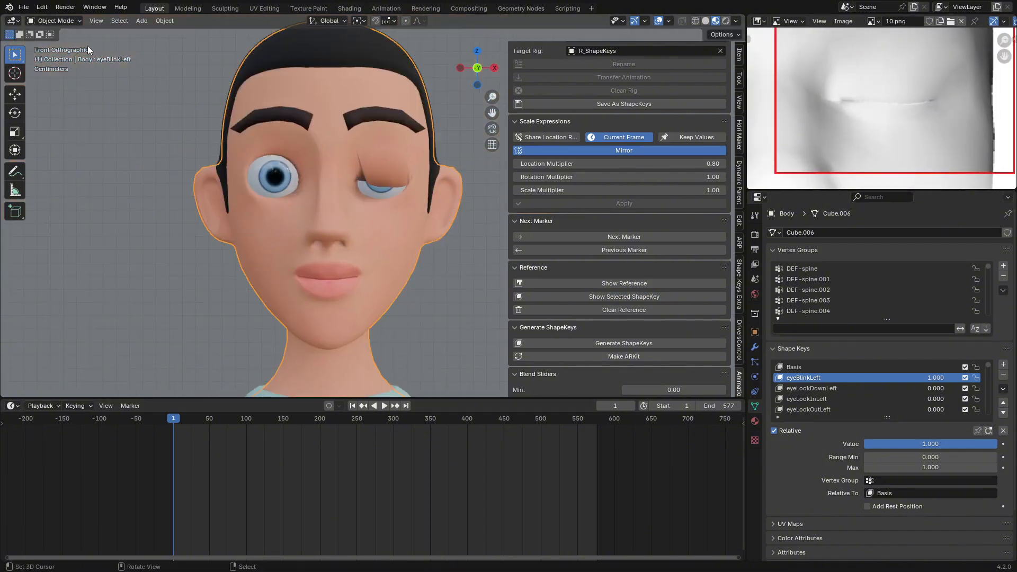
# Step: Put the Body mesh into Sculpt Mode and turn off X-axis symmetry
pyautogui.click(47, 22)
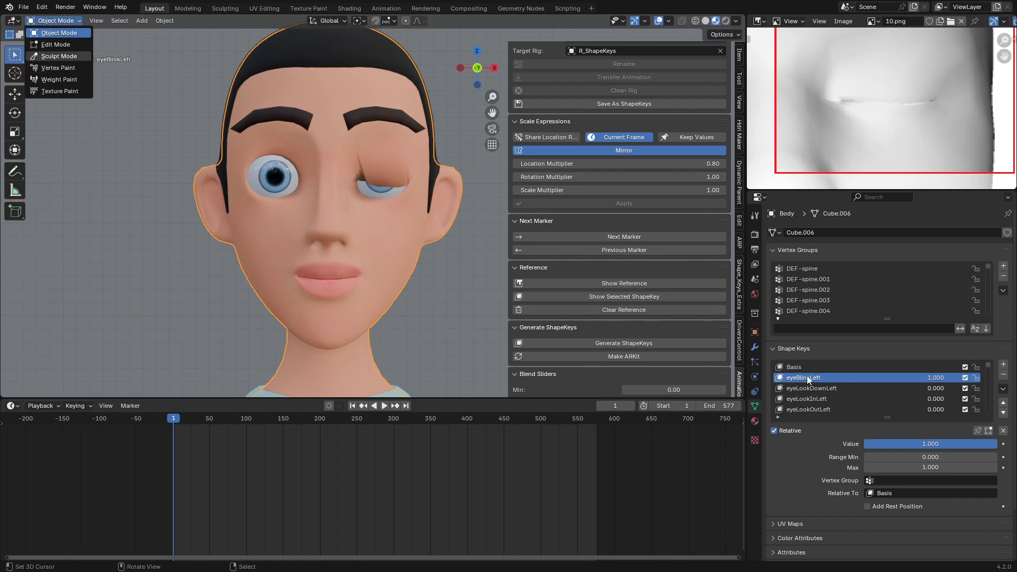
pyautogui.scroll(5, 389, 202)
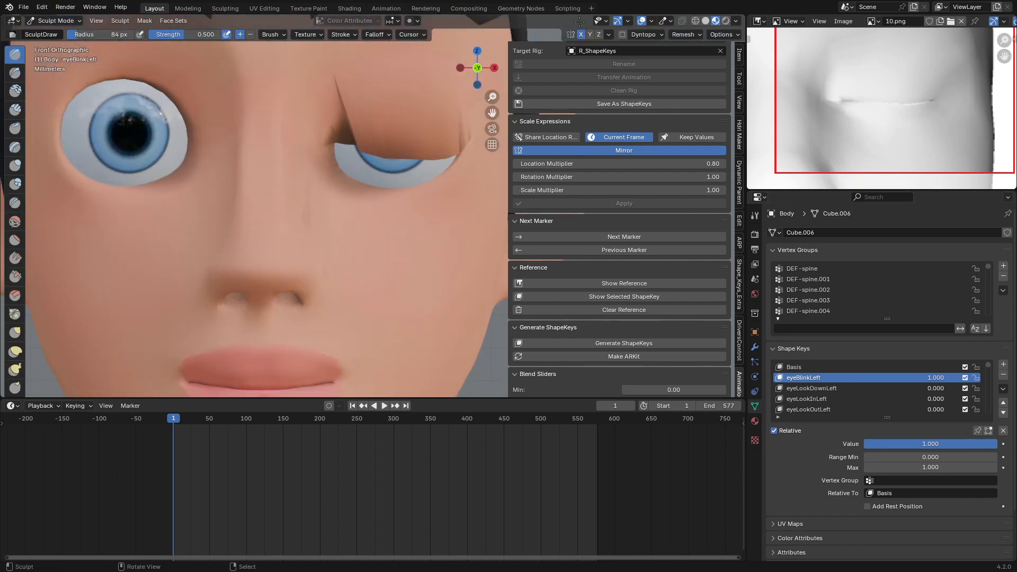
pyautogui.click(581, 34)
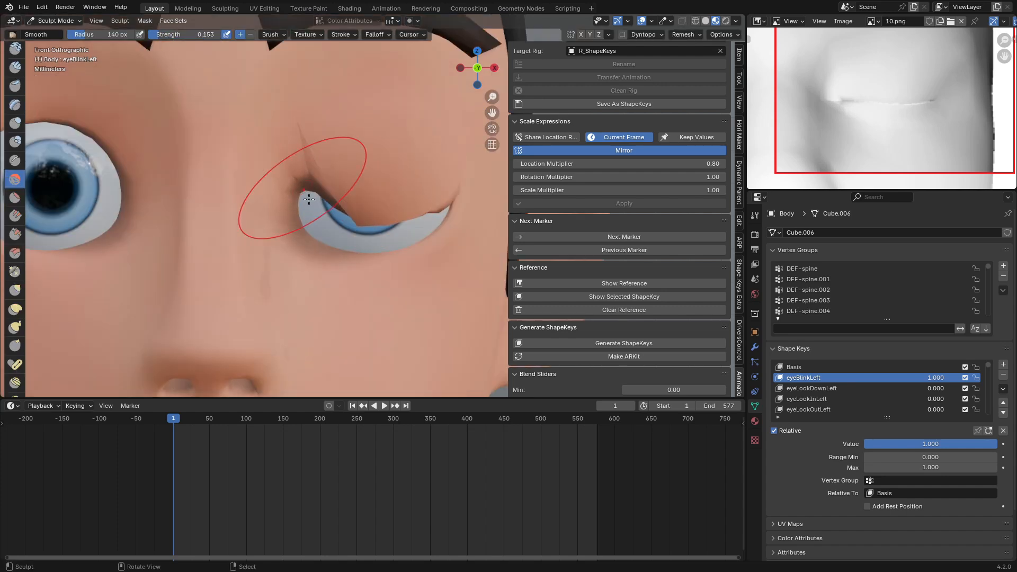
# Step: Pull the character's left upper eyelid down over the eyeball with the Grab brush to close the eye in eyeBlinkLeft
pyautogui.press('g')
pyautogui.moveTo(310, 196); pyautogui.dragTo(313, 211)
pyautogui.moveTo(408, 213); pyautogui.dragTo(411, 229)
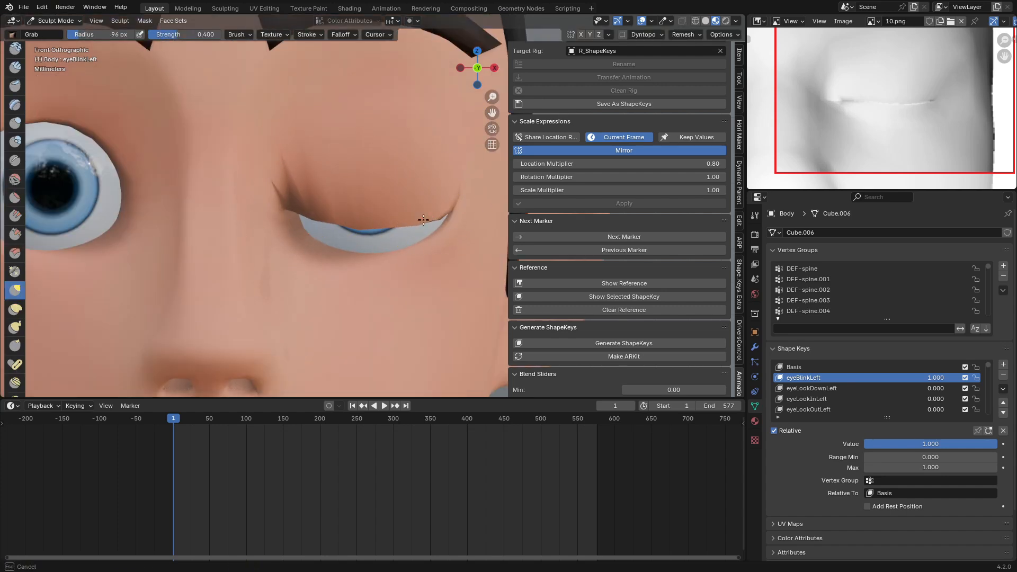
pyautogui.moveTo(290, 191); pyautogui.dragTo(294, 208)
pyautogui.moveTo(423, 210); pyautogui.dragTo(425, 222)
pyautogui.moveTo(306, 210); pyautogui.dragTo(312, 223)
pyautogui.moveTo(447, 213); pyautogui.dragTo(445, 222)
pyautogui.moveTo(308, 223); pyautogui.dragTo(315, 235)
pyautogui.moveTo(273, 191); pyautogui.dragTo(310, 227)
pyautogui.moveTo(376, 225); pyautogui.dragTo(379, 236)
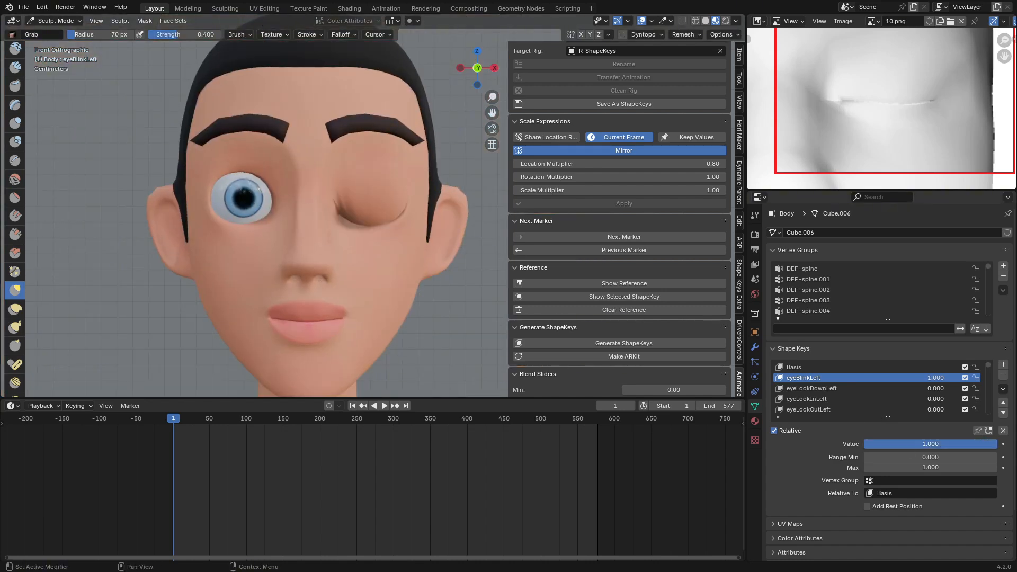
# Step: Return the eyeBlinkLeft value to 0 and activate the eyeBlinkRight shape key at 1.000
pyautogui.moveTo(930, 443); pyautogui.dragTo(857, 444)
pyautogui.scroll(-3, 847, 388)
pyautogui.click(804, 399)
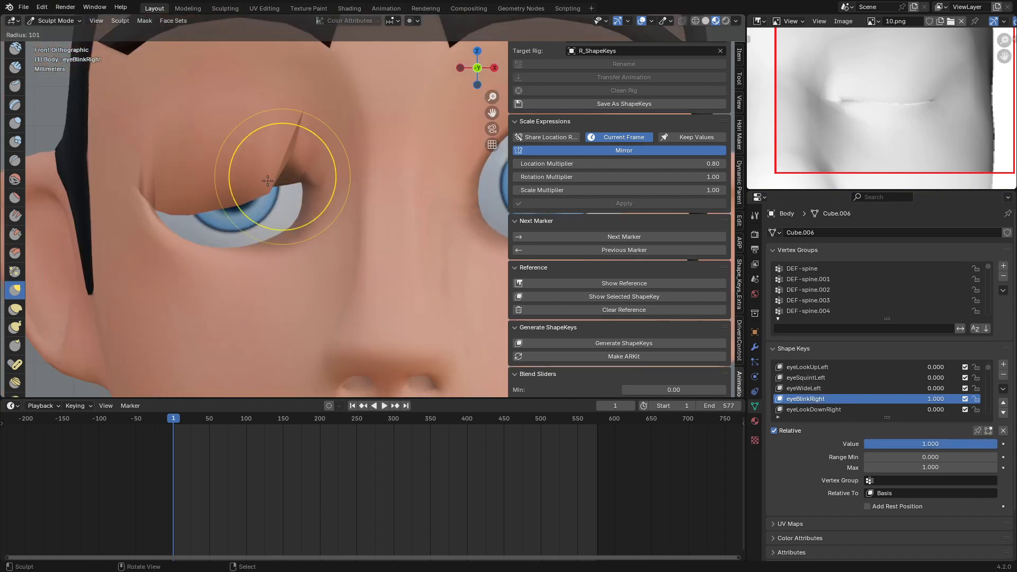
# Step: Pull the character's right upper eyelid and its inner corner over the eyeball with the Grab brush in eyeBlinkRight
pyautogui.moveTo(272, 181)
pyautogui.mouseDown()
pyautogui.moveTo(286, 139)
pyautogui.moveTo(266, 216)
pyautogui.moveTo(309, 238)
pyautogui.mouseUp()
pyautogui.moveTo(286, 190); pyautogui.dragTo(294, 221)
pyautogui.moveTo(256, 200); pyautogui.dragTo(265, 215)
pyautogui.moveTo(237, 221); pyautogui.dragTo(243, 247)
pyautogui.moveTo(205, 227); pyautogui.dragTo(216, 245)
pyautogui.moveTo(296, 212)
pyautogui.mouseDown()
pyautogui.moveTo(305, 223)
pyautogui.moveTo(323, 202)
pyautogui.mouseUp()
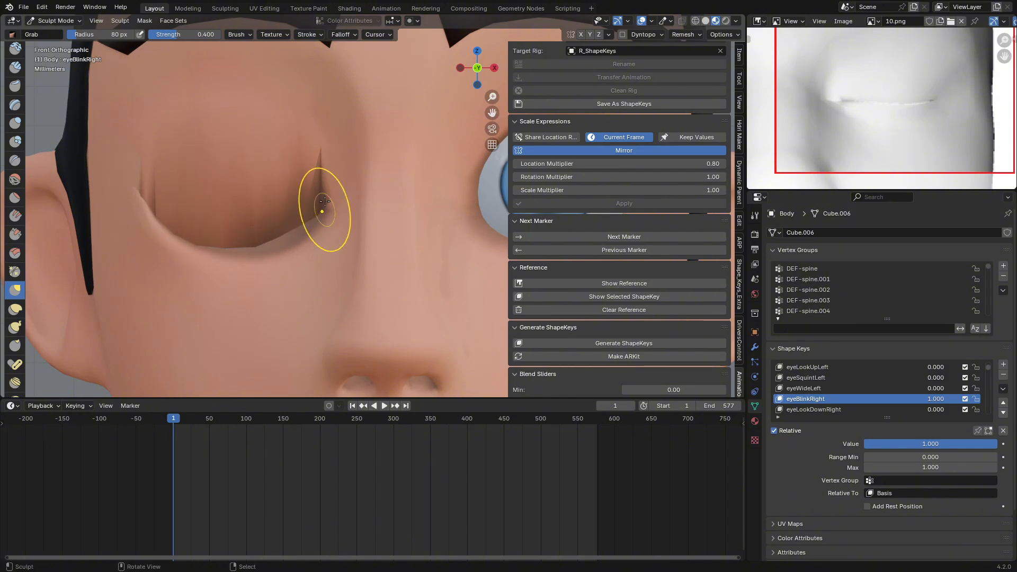
pyautogui.scroll(-5, 324, 200)
pyautogui.scroll(2, 288, 226)
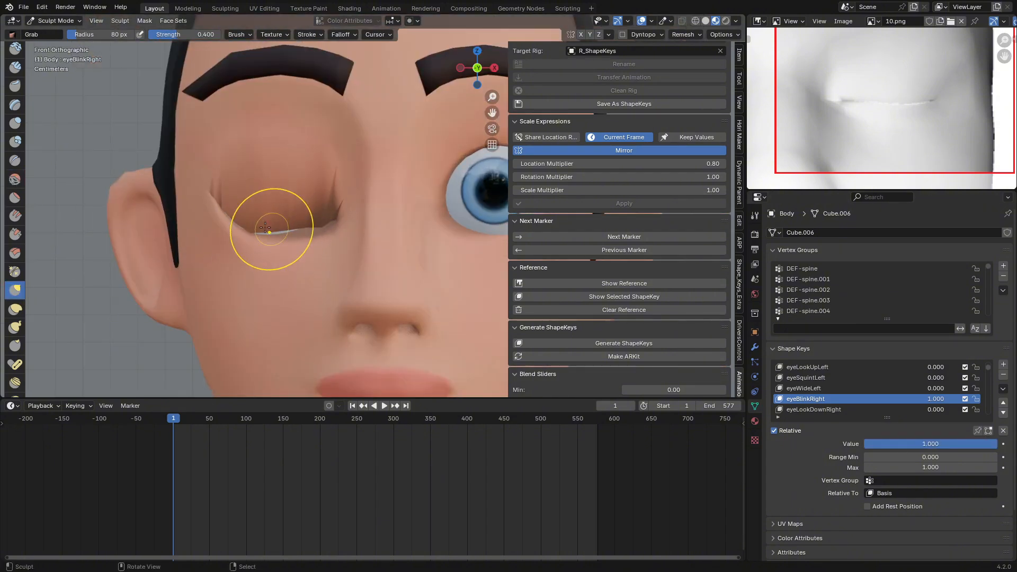
pyautogui.scroll(-5, 266, 228)
# Step: Raise the viewport Max Subdivision under Simplify and refine the right eyelid with the Grab brush
pyautogui.click(755, 234)
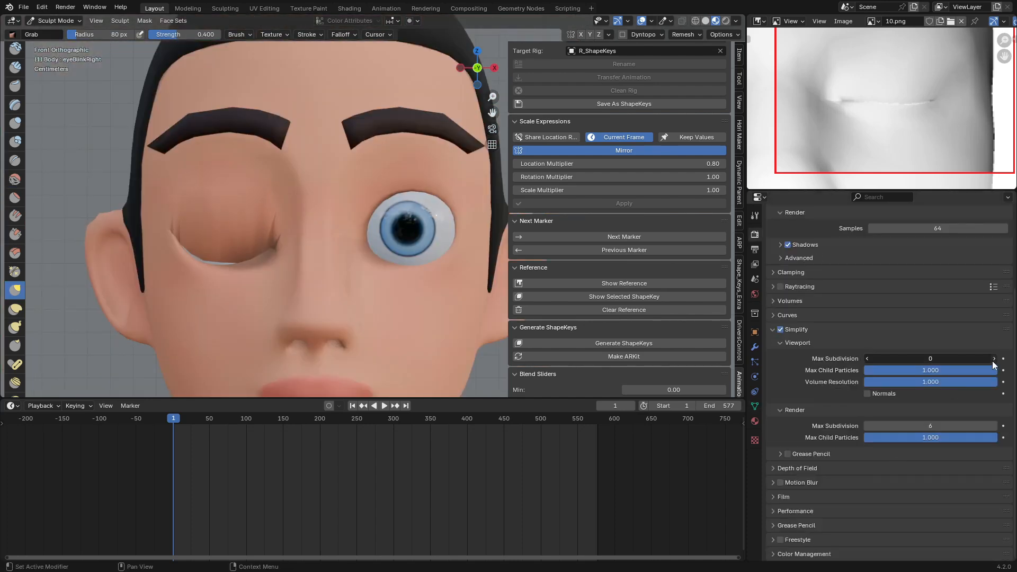
pyautogui.click(993, 361)
pyautogui.scroll(4, 238, 266)
pyautogui.moveTo(273, 280); pyautogui.dragTo(244, 304)
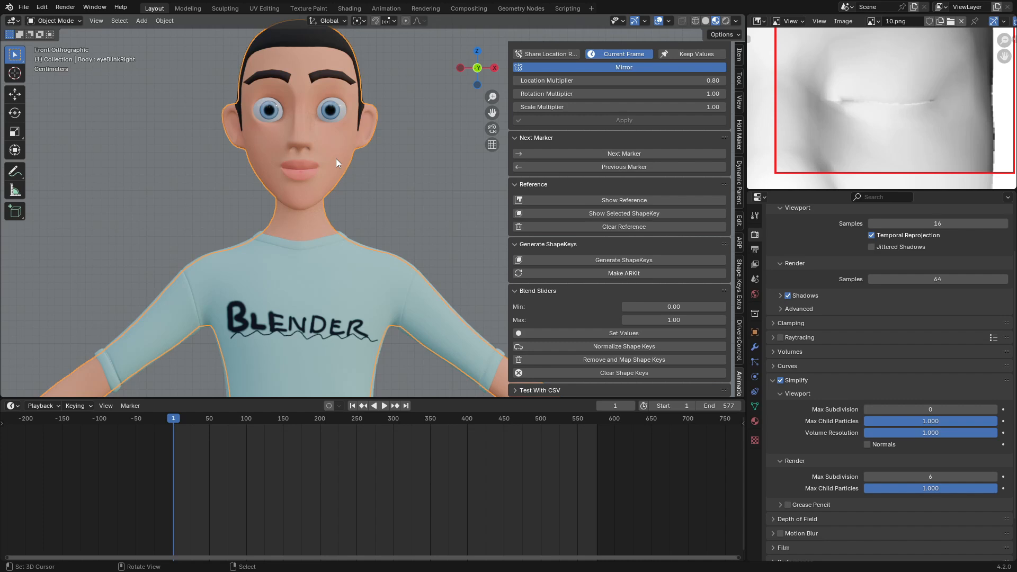
# Step: Add Body to the Test With CSV face objects and load the ARKit test CSV from its pasted folder path
pyautogui.click(539, 390)
pyautogui.scroll(-5, 545, 362)
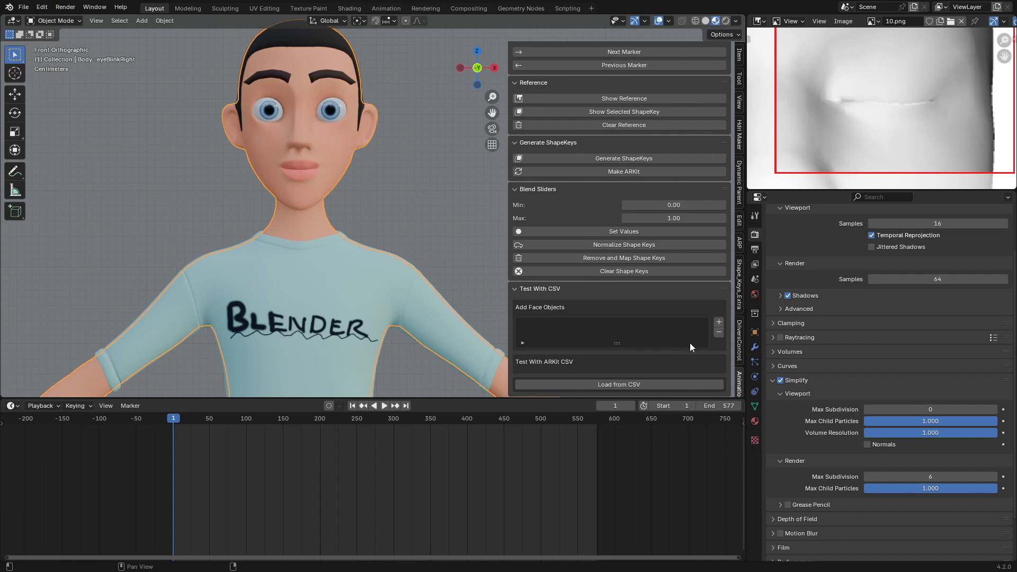
pyautogui.click(719, 322)
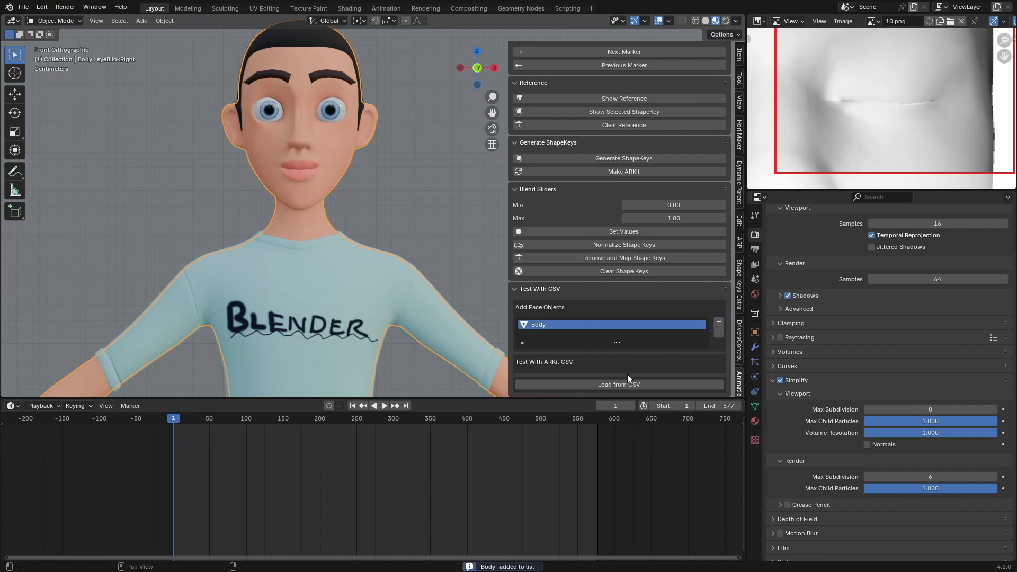
pyautogui.click(627, 382)
pyautogui.click(479, 160)
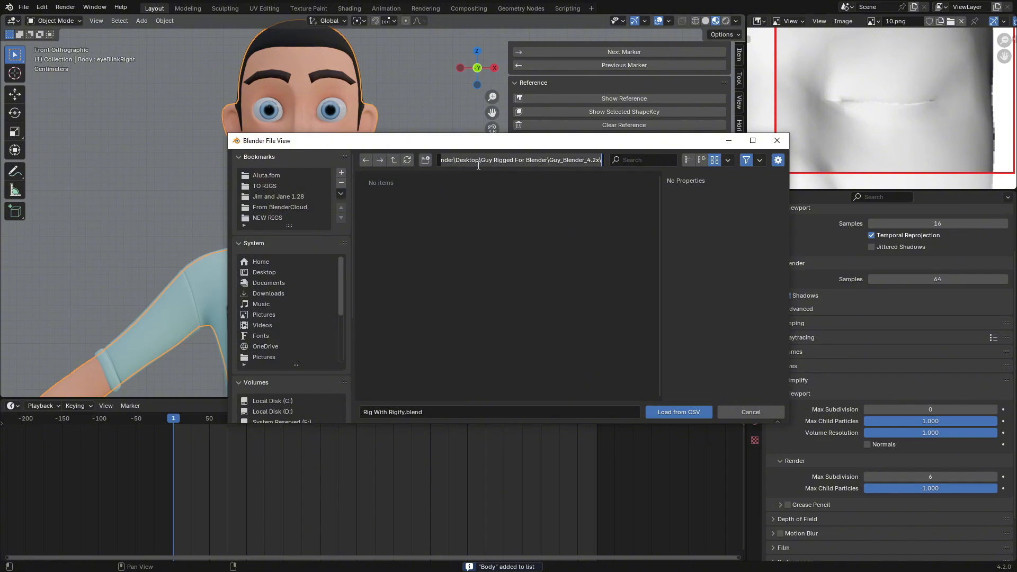
pyautogui.hotkey('ctrl', 'v')
pyautogui.click(490, 220)
pyautogui.doubleClick(383, 203)
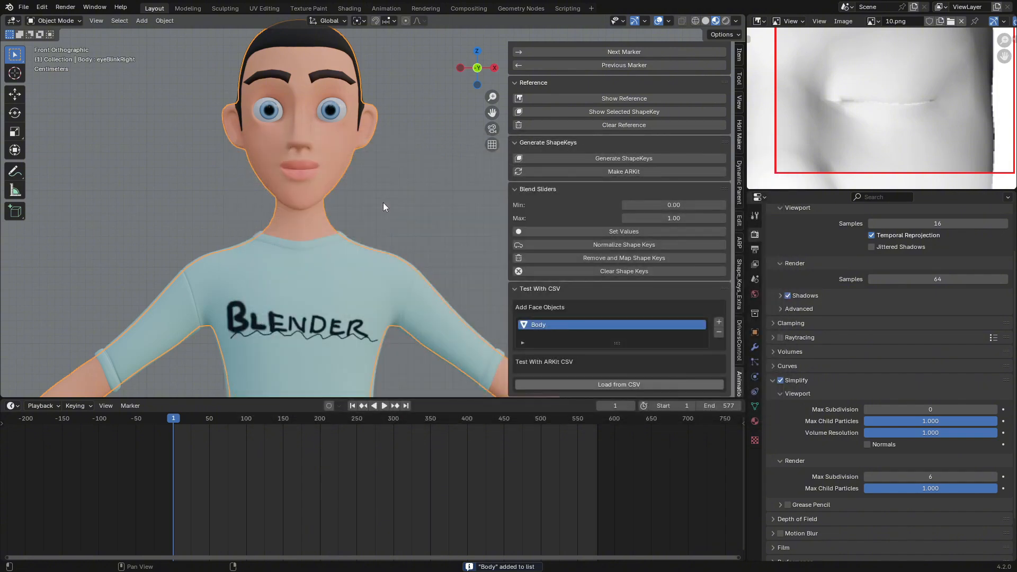
# Step: Play the CSV-driven facial animation and watch the face up close
pyautogui.scroll(2, 322, 164)
pyautogui.keyDown('shift'); pyautogui.moveTo(321, 164); pyautogui.dragTo(370, 234, button='middle'); pyautogui.keyUp('shift')
pyautogui.scroll(3, 371, 235)
pyautogui.press('space')
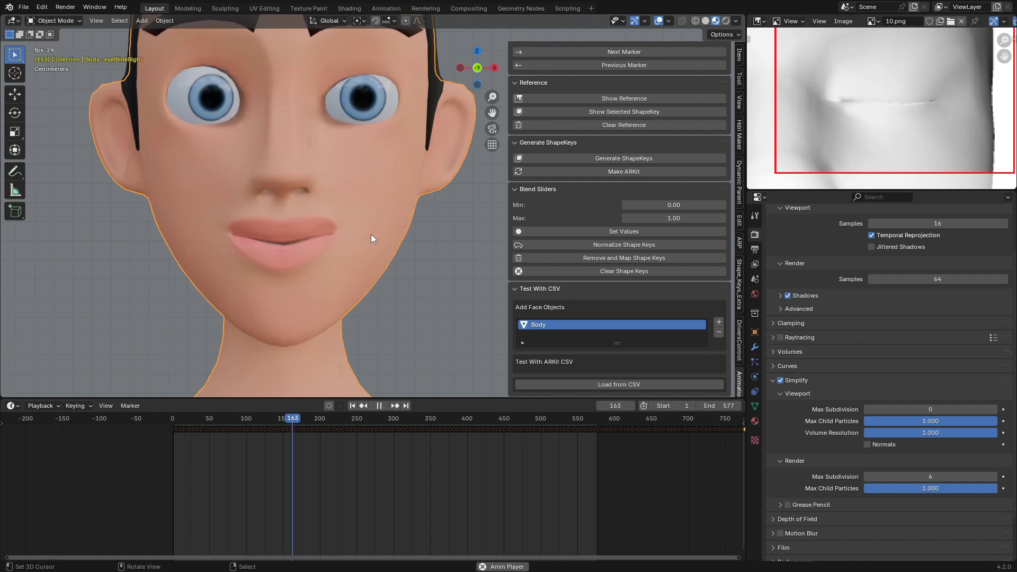
pyautogui.scroll(-2, 370, 239)
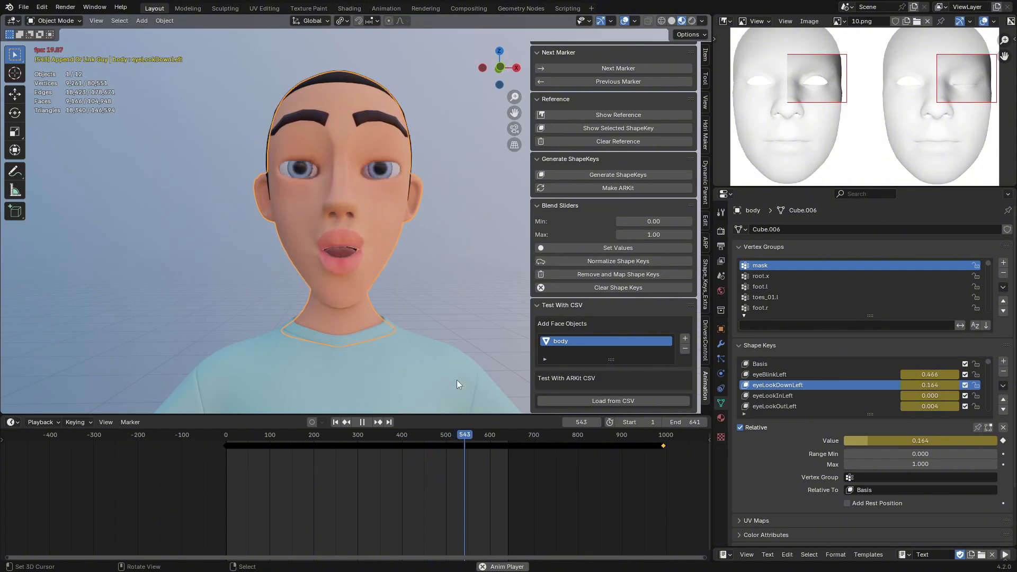
# Step: Pause, resume and stop playback to check the facial animation on the second version of the character
pyautogui.click(362, 422)
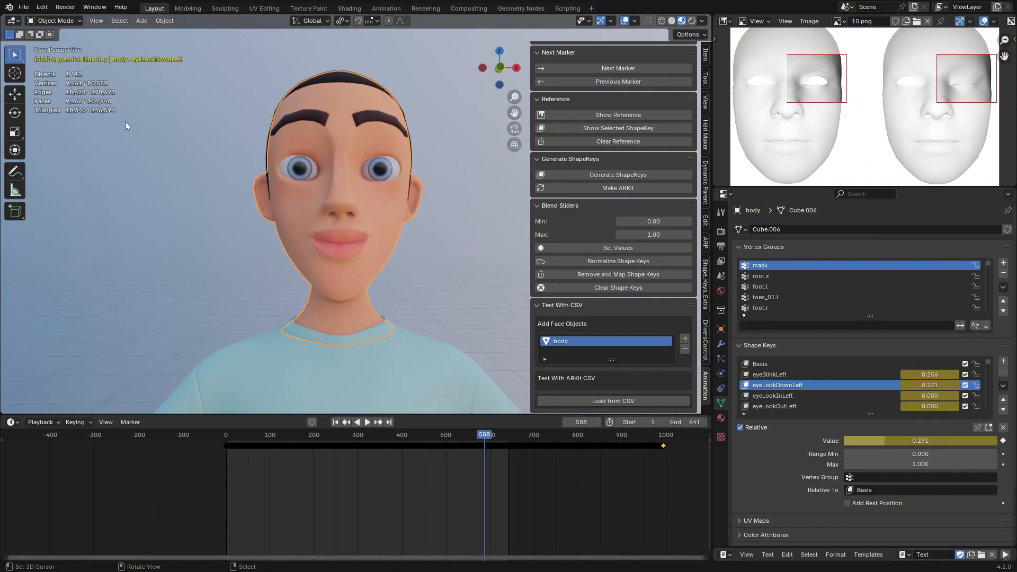
pyautogui.click(365, 423)
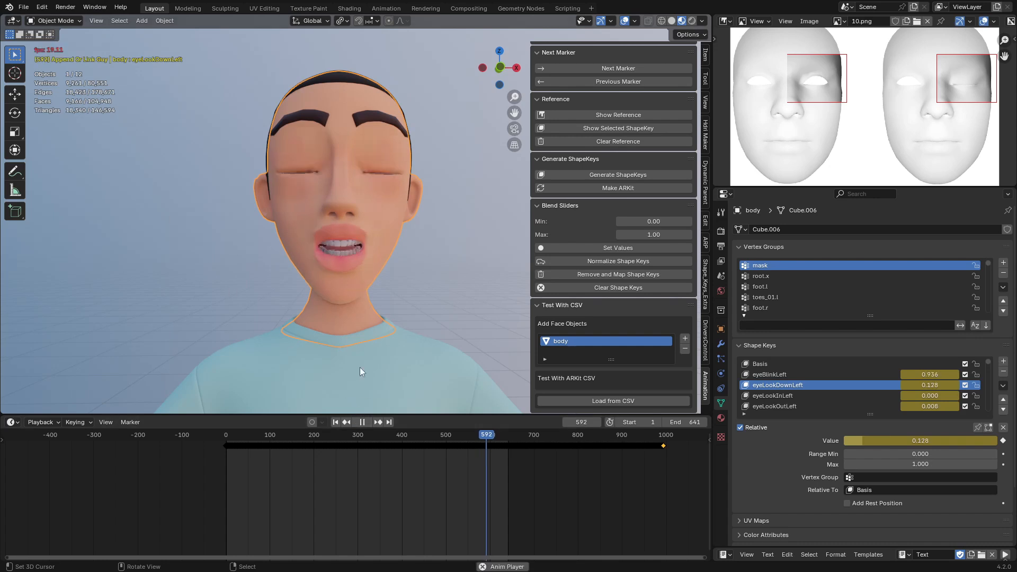
pyautogui.click(367, 422)
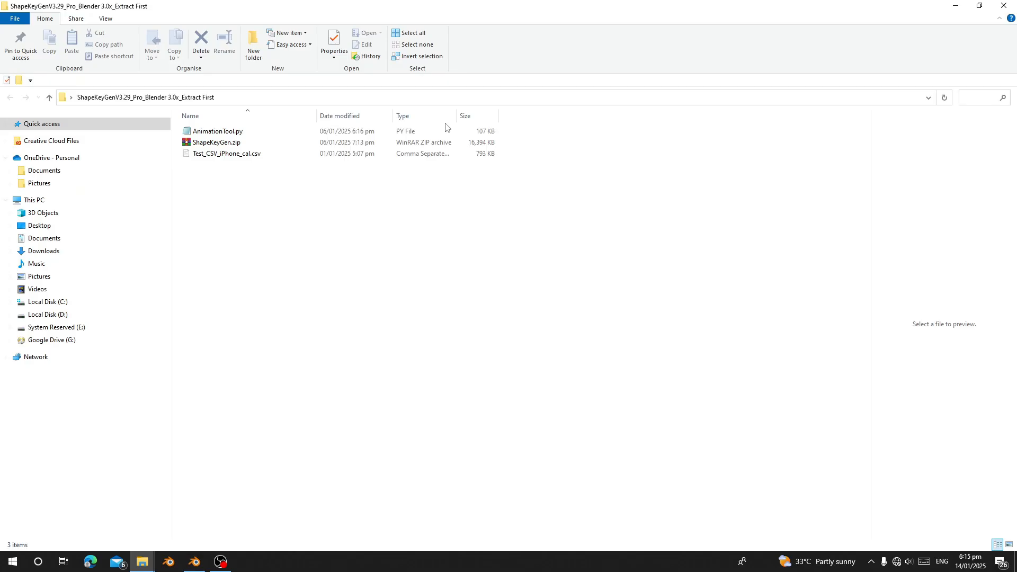
# Step: Switch to File Explorer and inspect AnimationTool.py, ShapeKeyGen.zip and Test_CSV_iPhone_cal.csv in the extracted ShapeKeyGen folder, leaving the CSV selected
pyautogui.moveTo(252, 212); pyautogui.dragTo(189, 127)
pyautogui.moveTo(220, 146); pyautogui.dragTo(200, 129)
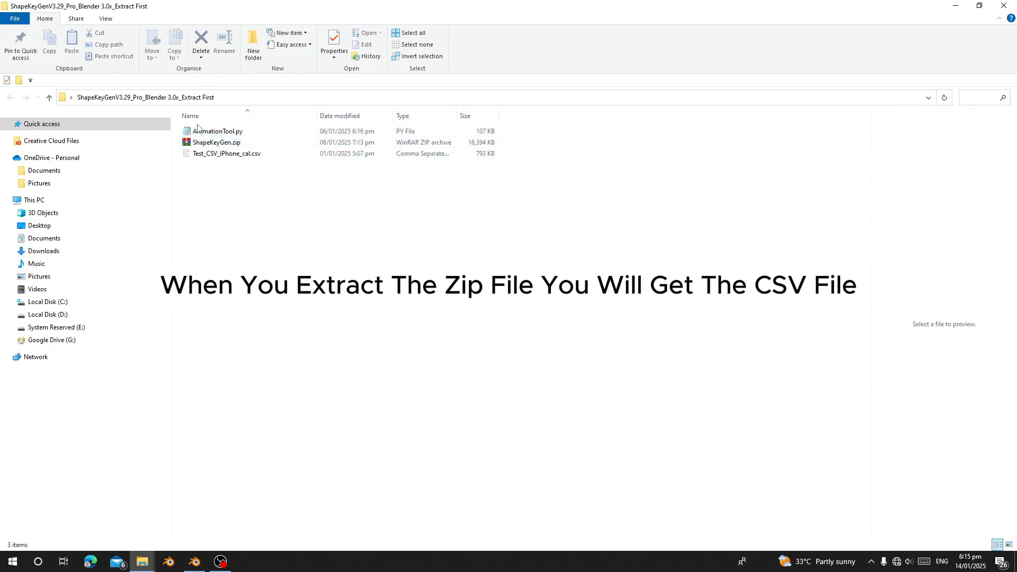
pyautogui.click(207, 132)
pyautogui.click(209, 153)
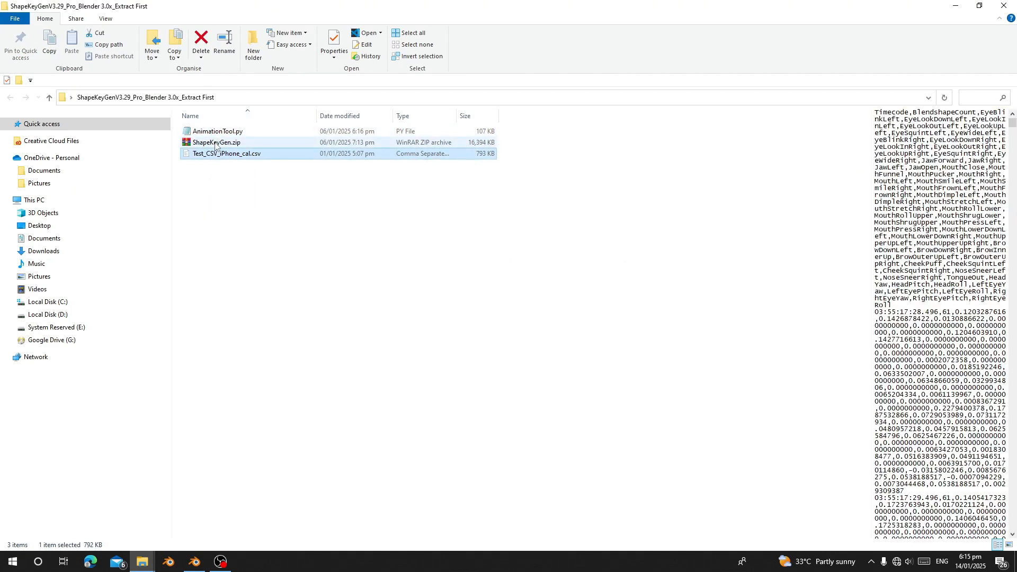
pyautogui.click(208, 131)
pyautogui.click(214, 143)
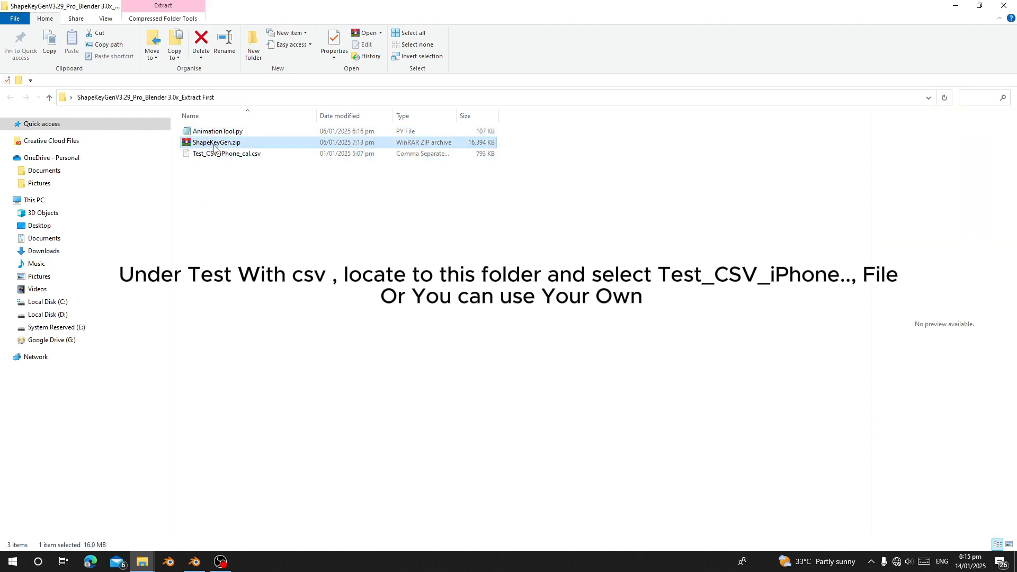
pyautogui.click(230, 155)
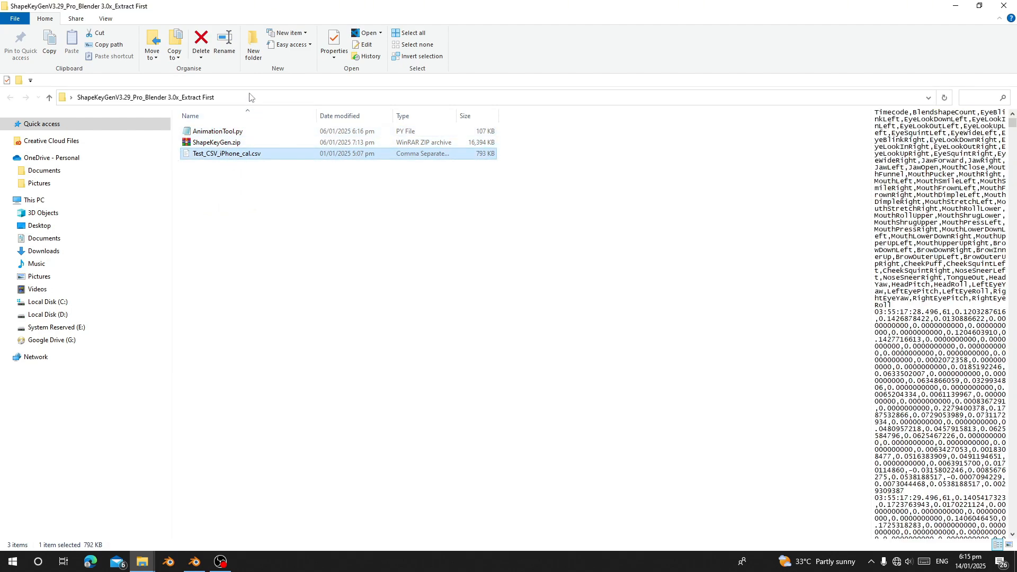